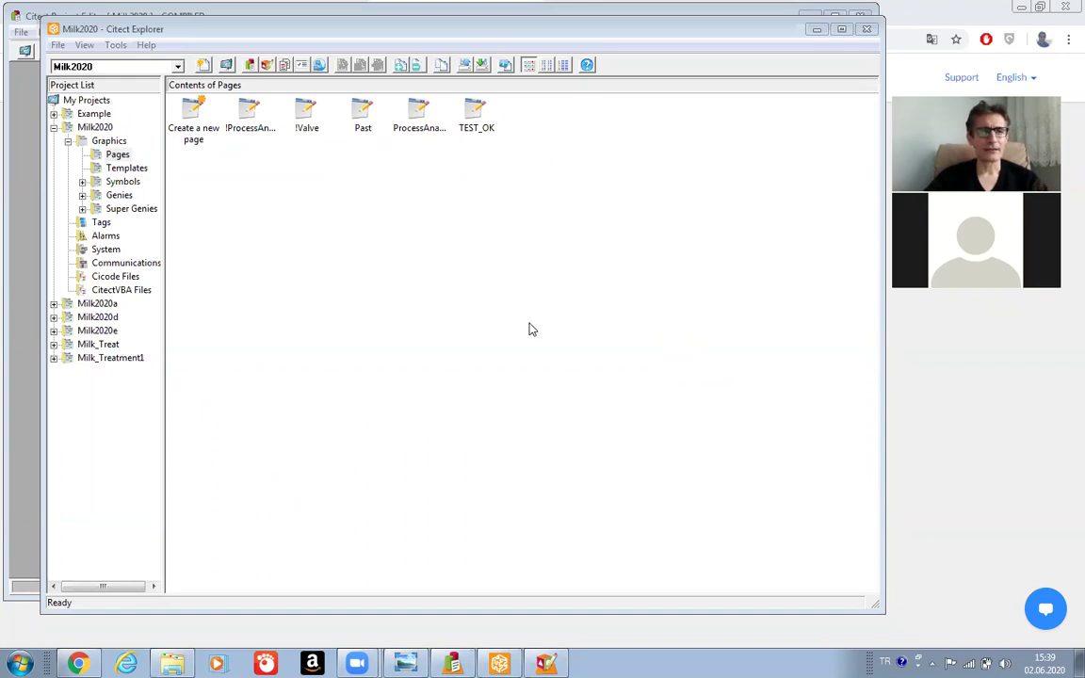
Select the Alarms folder in the Milk2020 project tree to list its alarm types.
{"action": "left_click", "coordinate": [105, 237]}
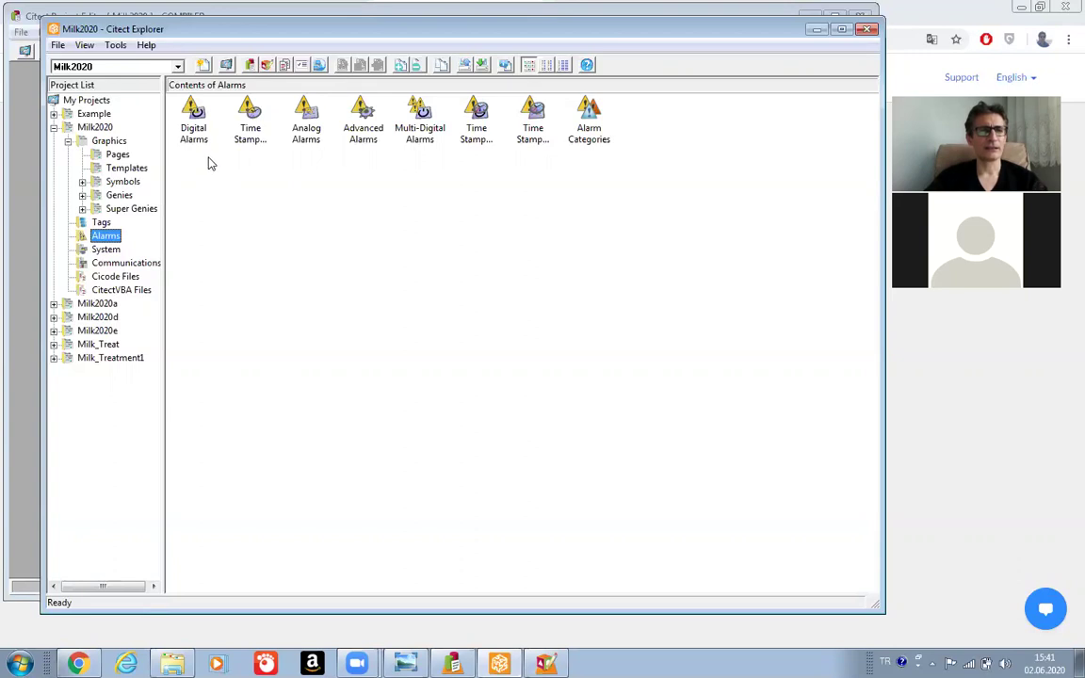
Open Digital Alarms and enter alarm tag Silo with cluster name Past.
{"action": "double_click", "coordinate": [191, 113]}
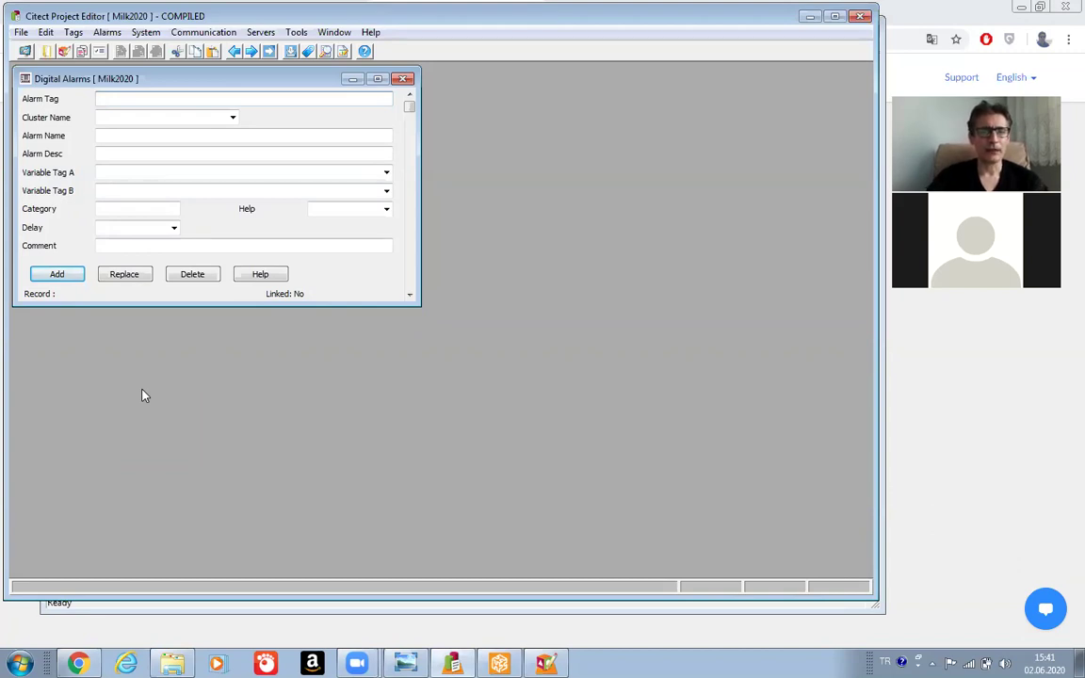
{"action": "type", "text": "Silo"}
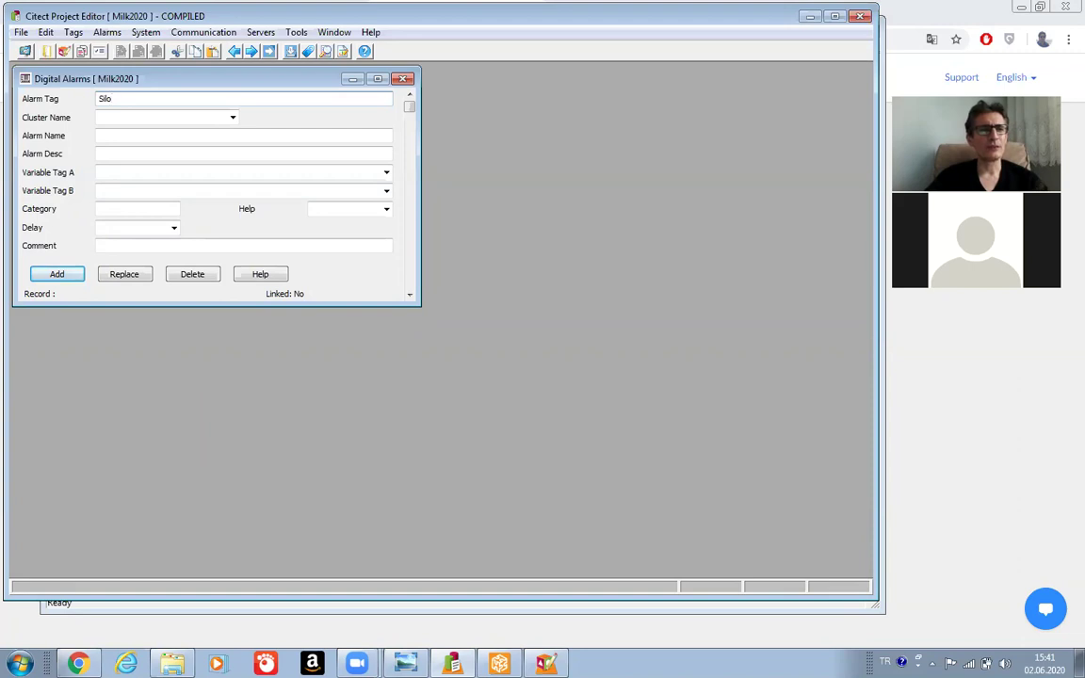
{"action": "left_click", "coordinate": [231, 120]}
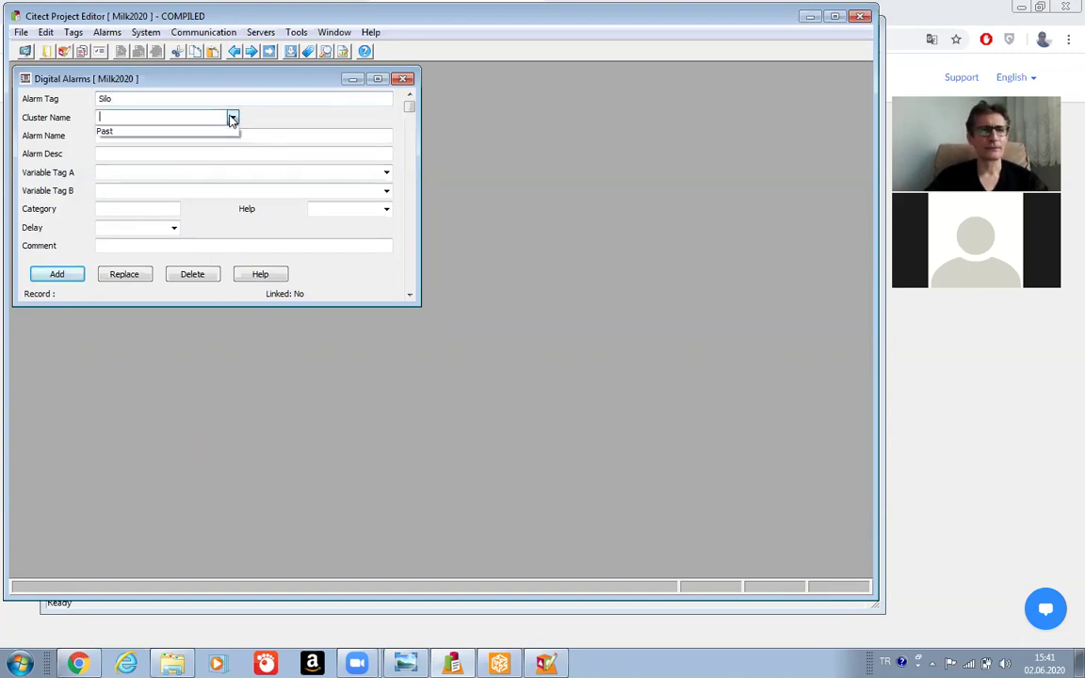
{"action": "left_click", "coordinate": [196, 132]}
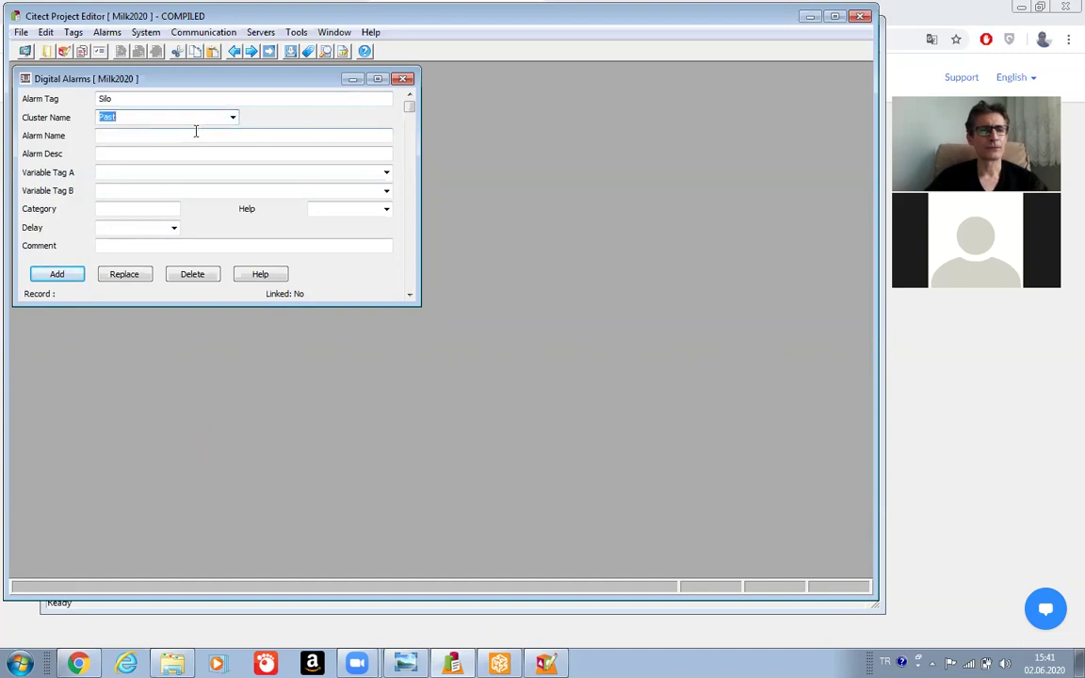
{"action": "left_click", "coordinate": [128, 136]}
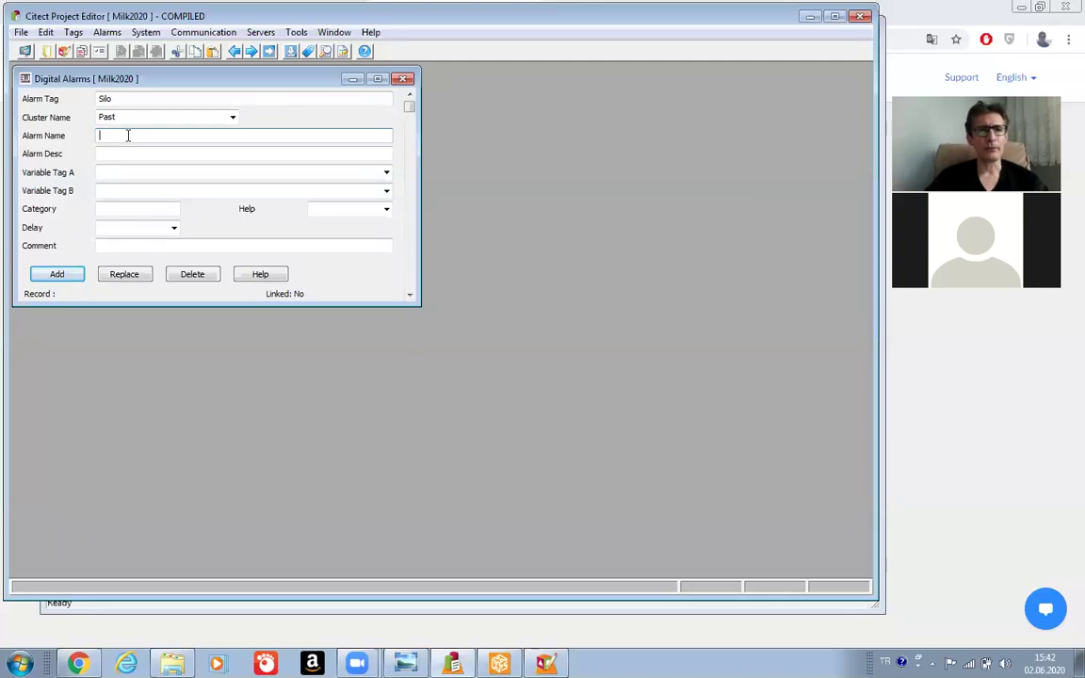
Name the alarm 'Silo Karistirici OFF' with description 'Silo Karistiricisi DURDU'.
{"action": "type", "text": "Silo"}
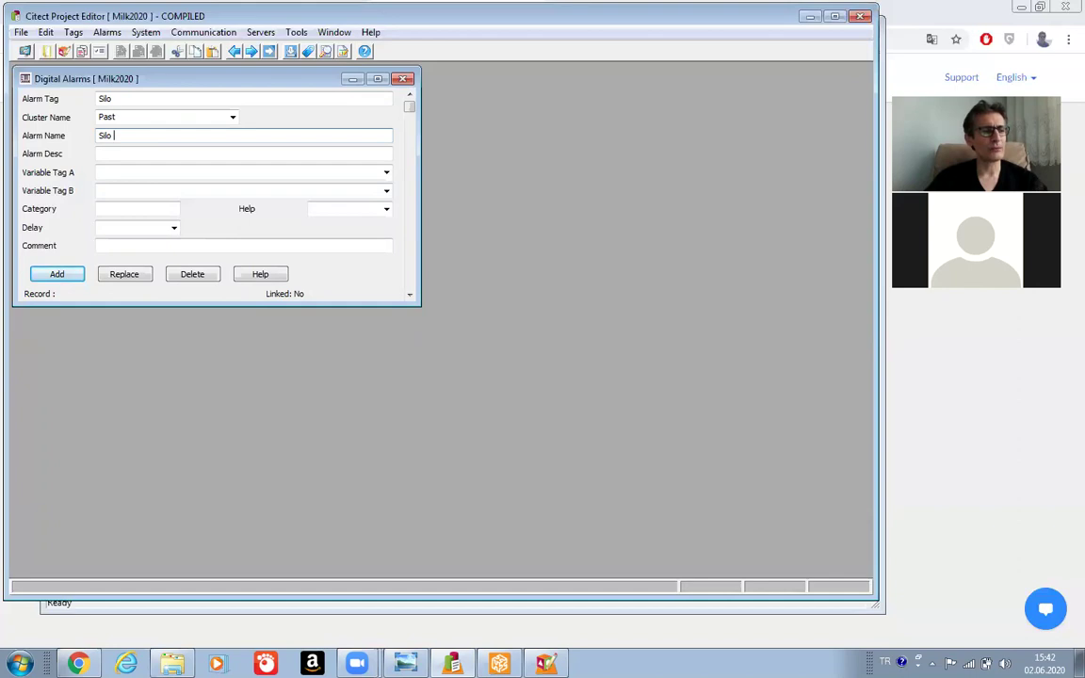
{"action": "type", "text": "Kars"}
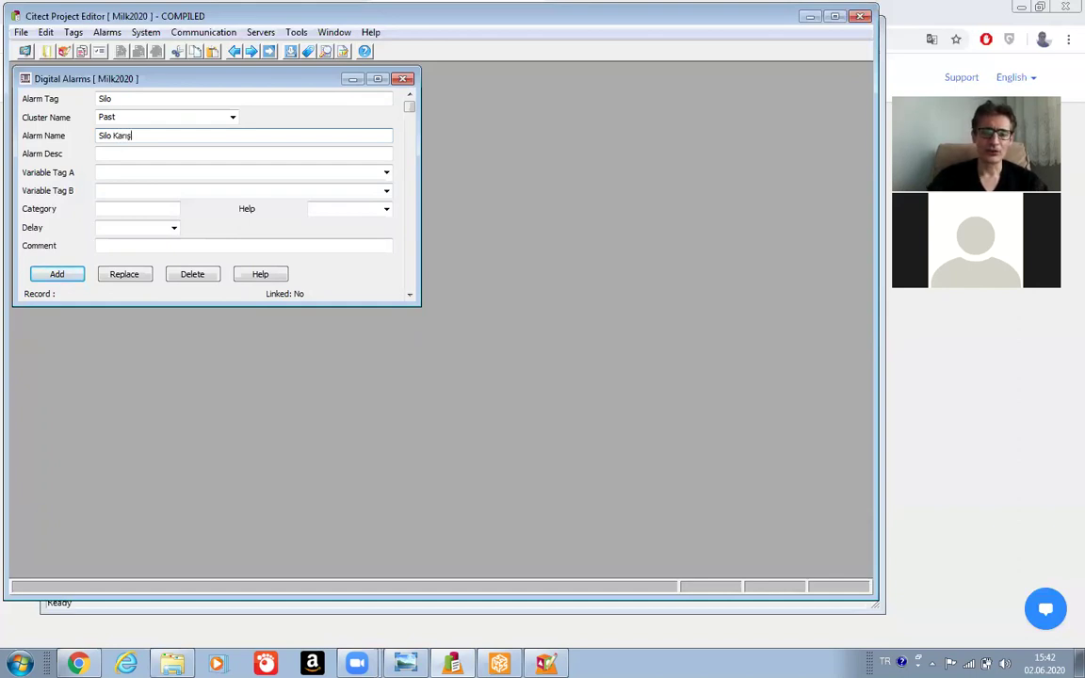
{"action": "type", "text": "t"}
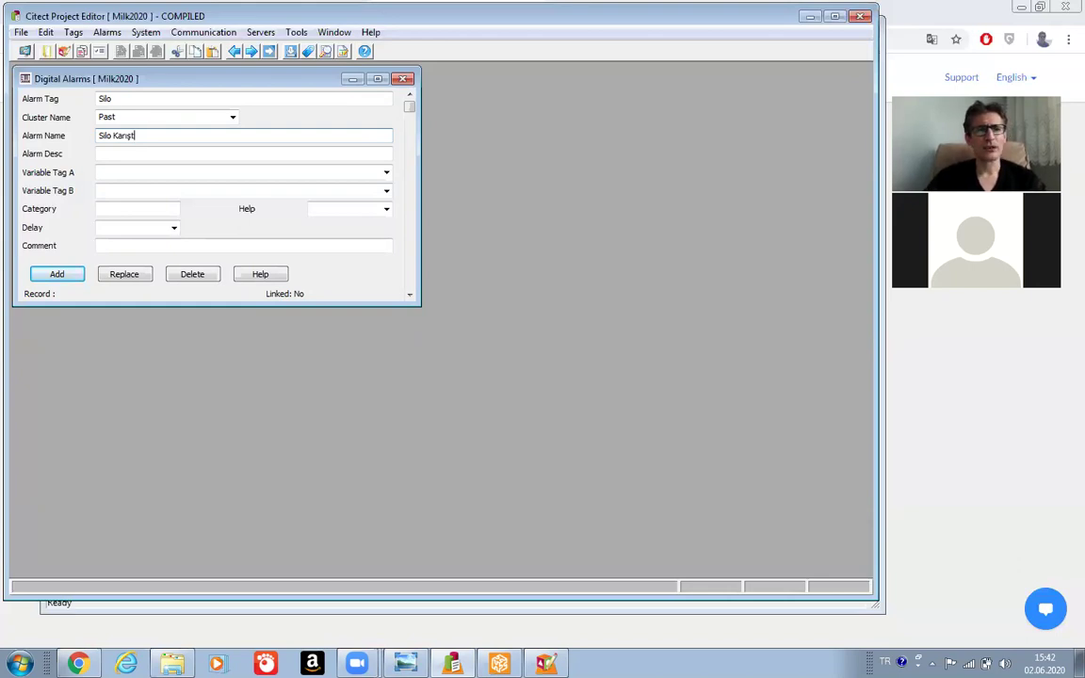
{"action": "key", "text": "BackSpace"}
{"action": "key", "text": "BackSpace"}
{"action": "key", "text": "BackSpace"}
{"action": "key", "text": "BackSpace"}
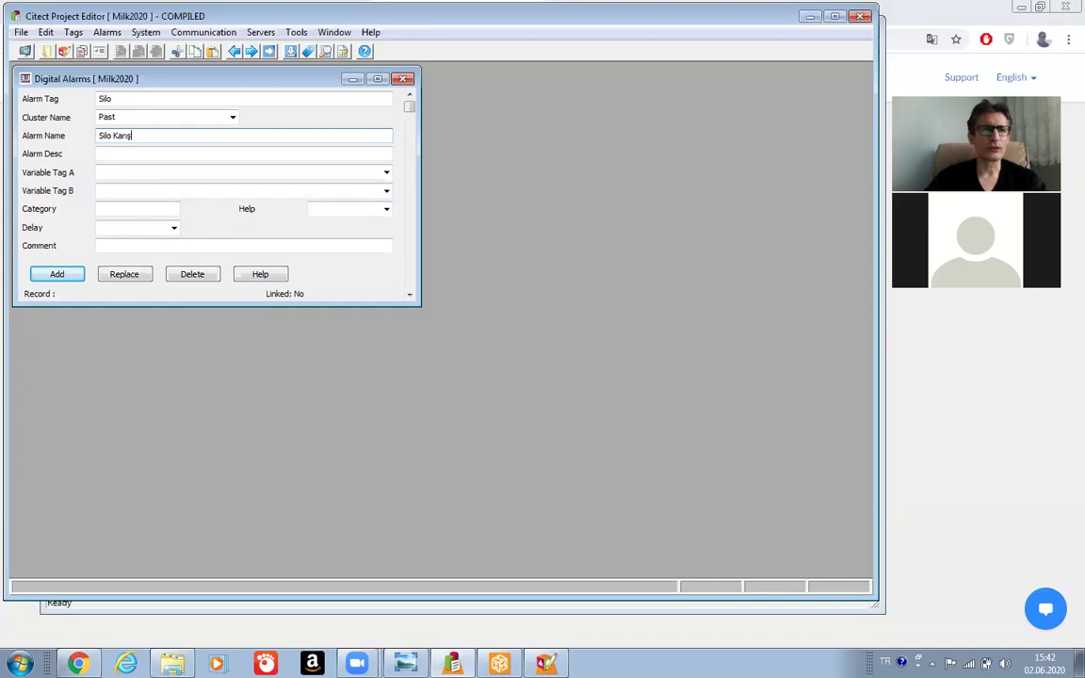
{"action": "type", "text": "ıştırıc"}
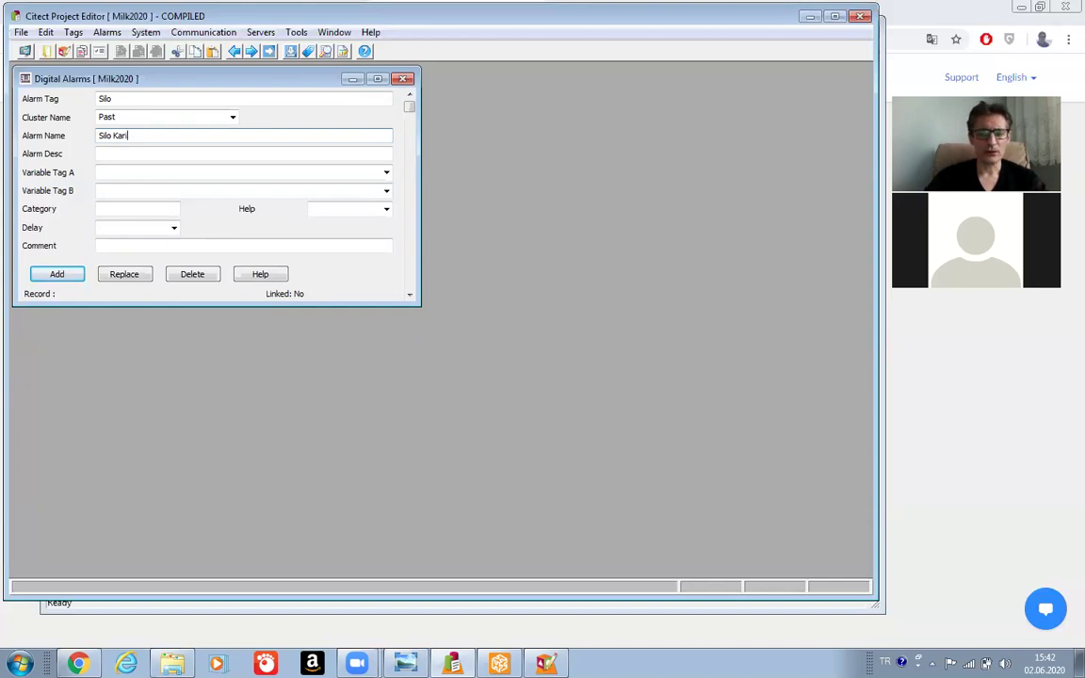
{"action": "type", "text": "ı "}
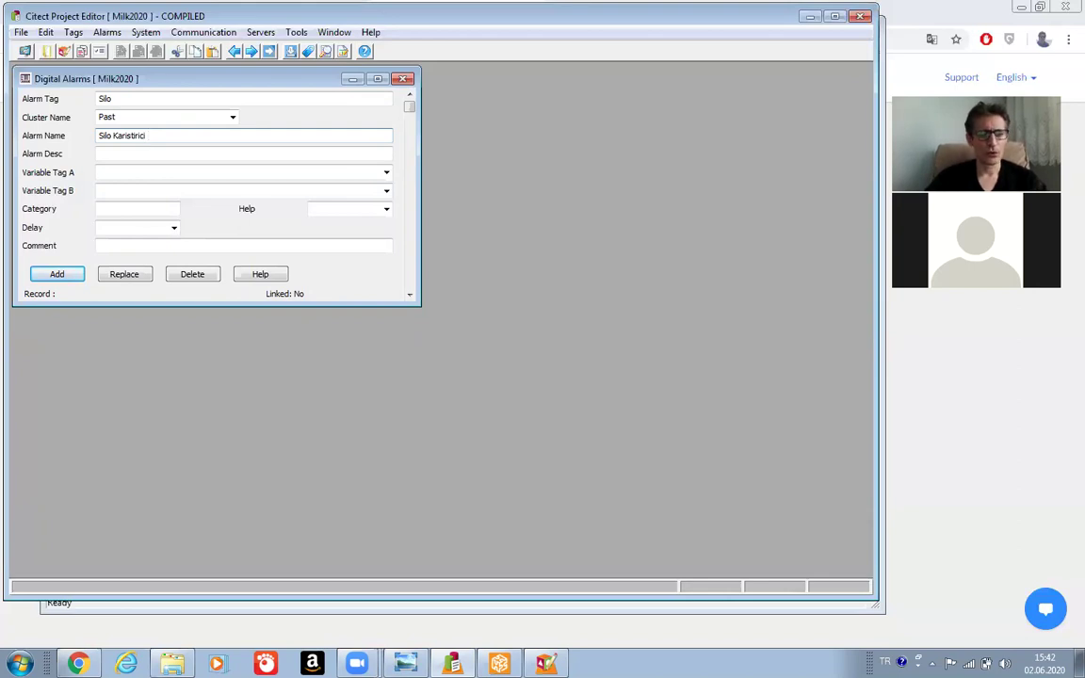
{"action": "type", "text": "OFF"}
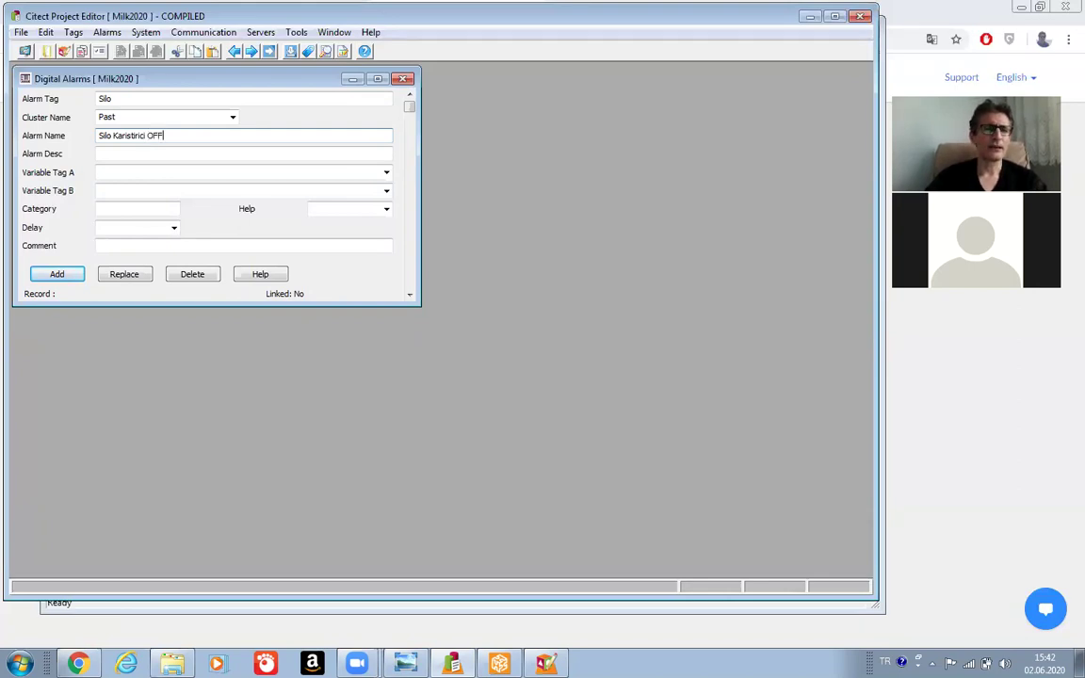
{"action": "left_click", "coordinate": [106, 152]}
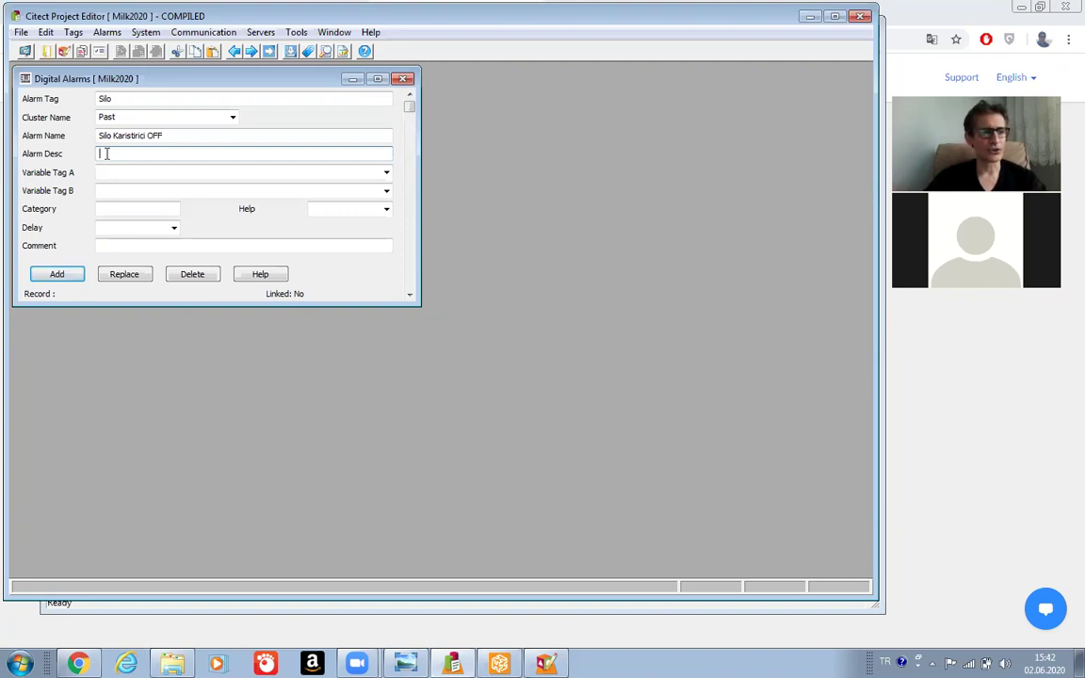
{"action": "type", "text": "Silo Karis"}
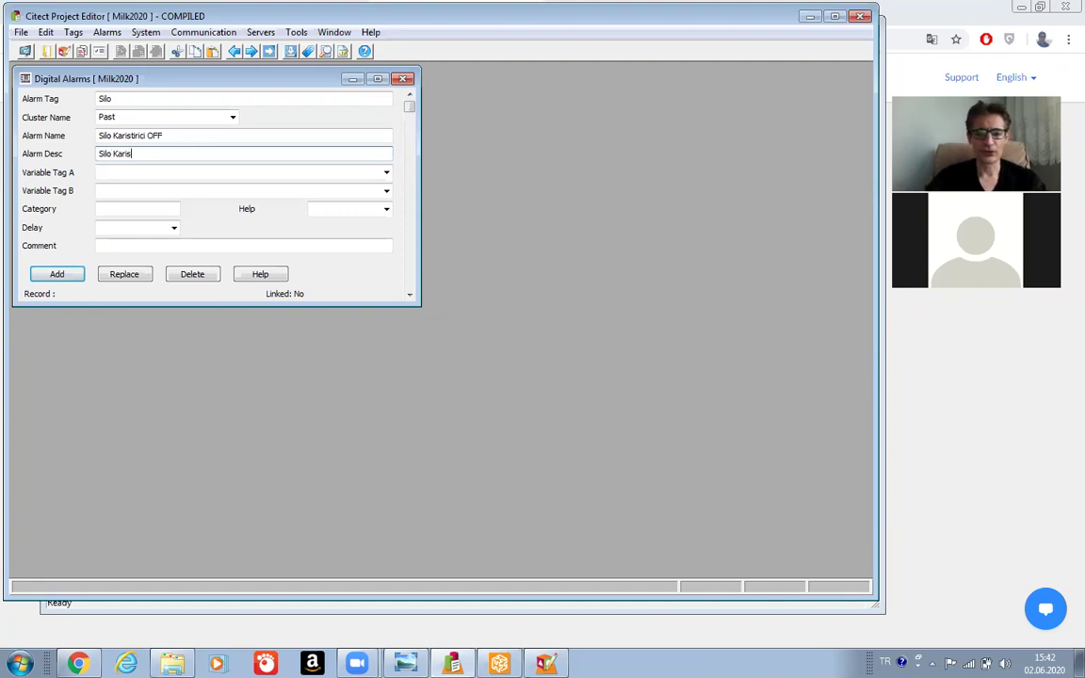
{"action": "type", "text": "tiricisi"}
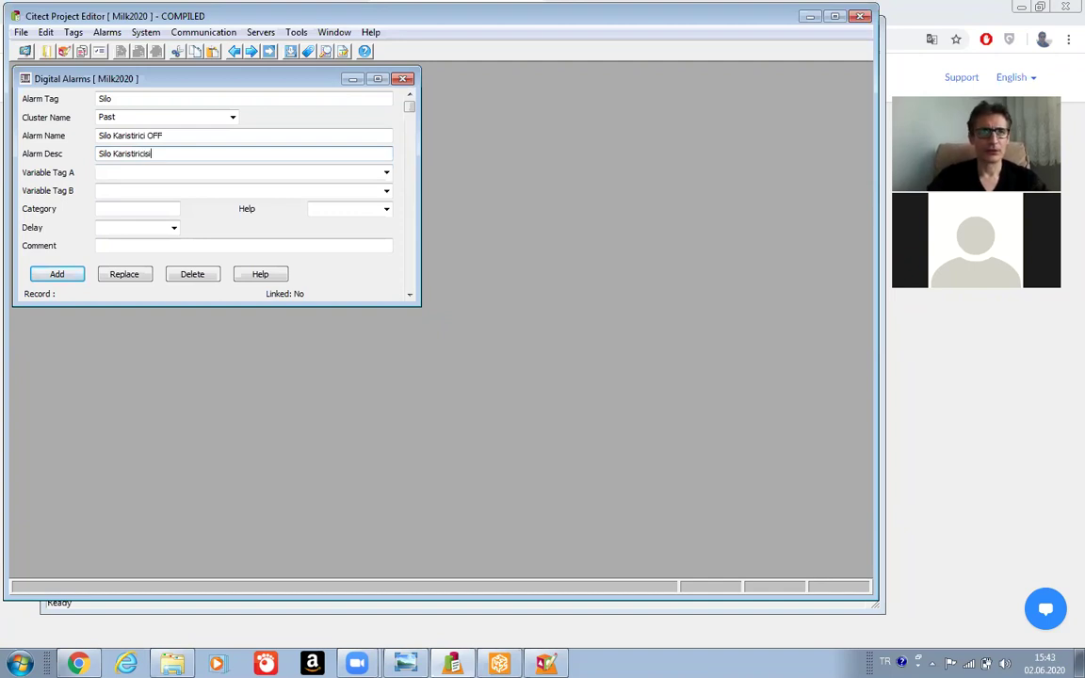
{"action": "type", "text": " DU"}
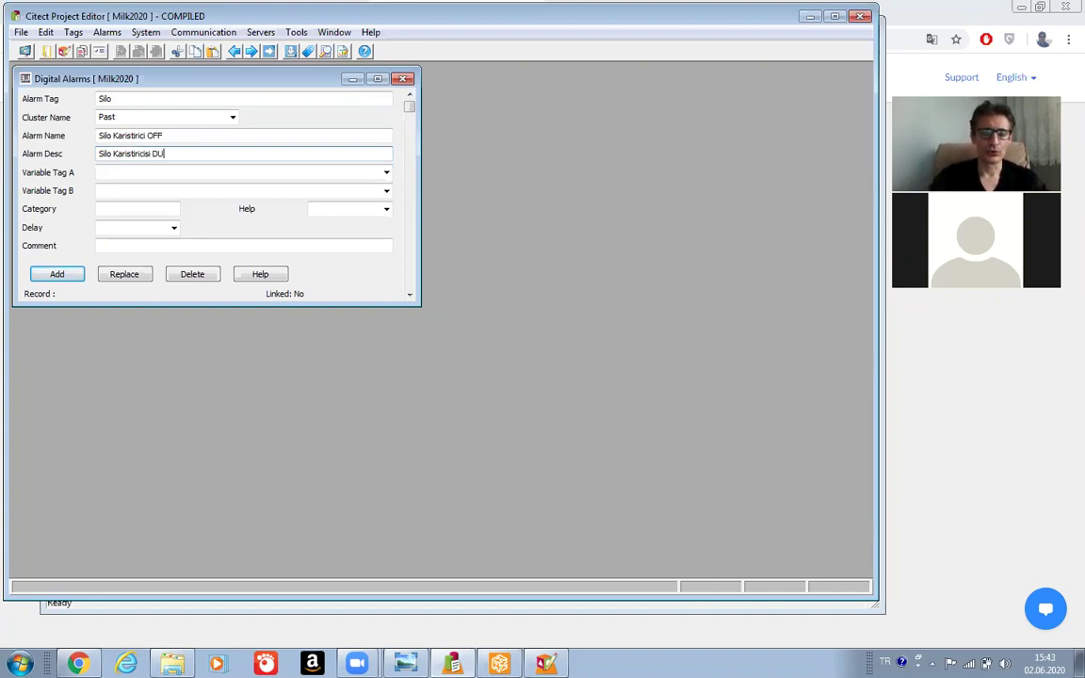
{"action": "type", "text": "RDU"}
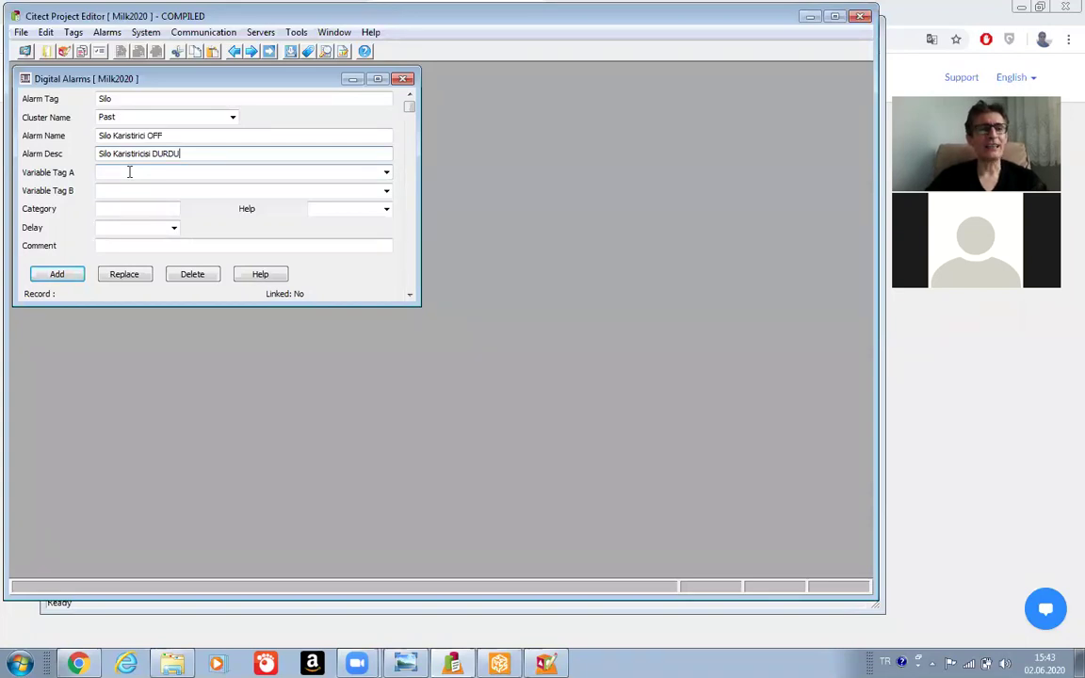
{"action": "left_click", "coordinate": [129, 173]}
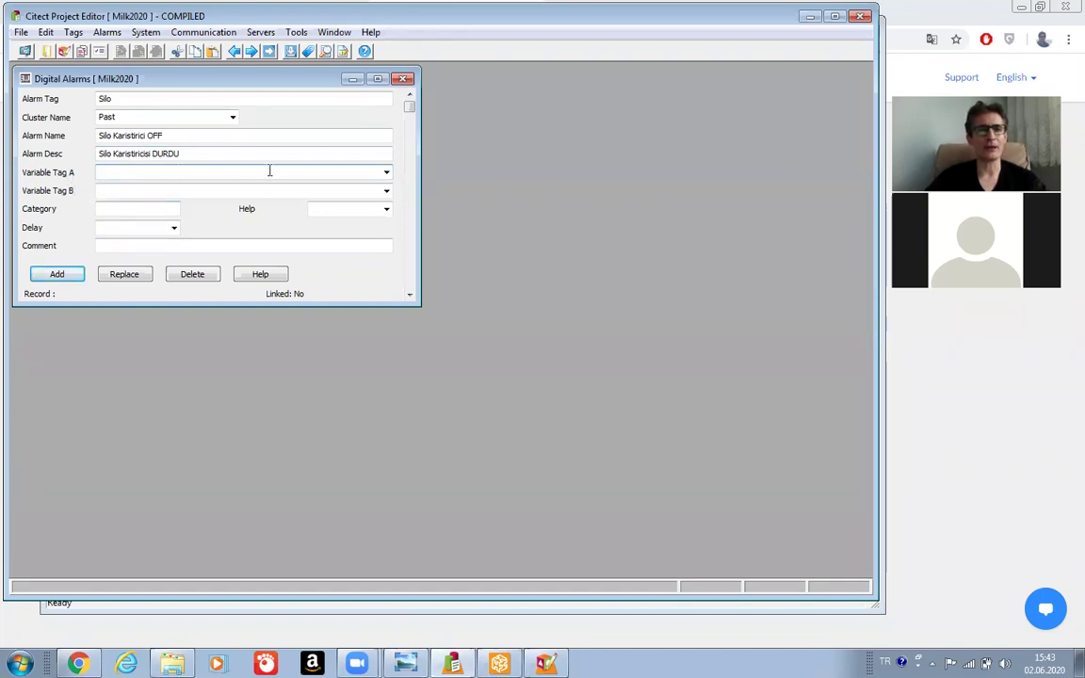
Set Variable Tag A to NOT Agitator_Silo_V.
{"action": "left_click", "coordinate": [386, 173]}
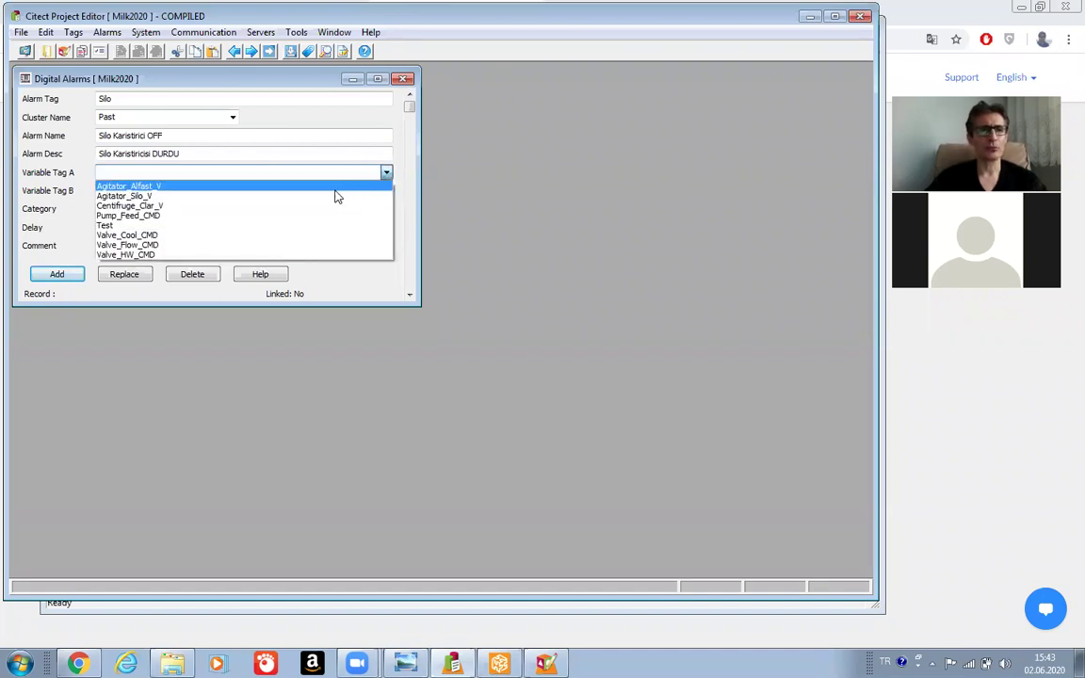
{"action": "left_click", "coordinate": [195, 199]}
{"action": "left_click", "coordinate": [177, 171]}
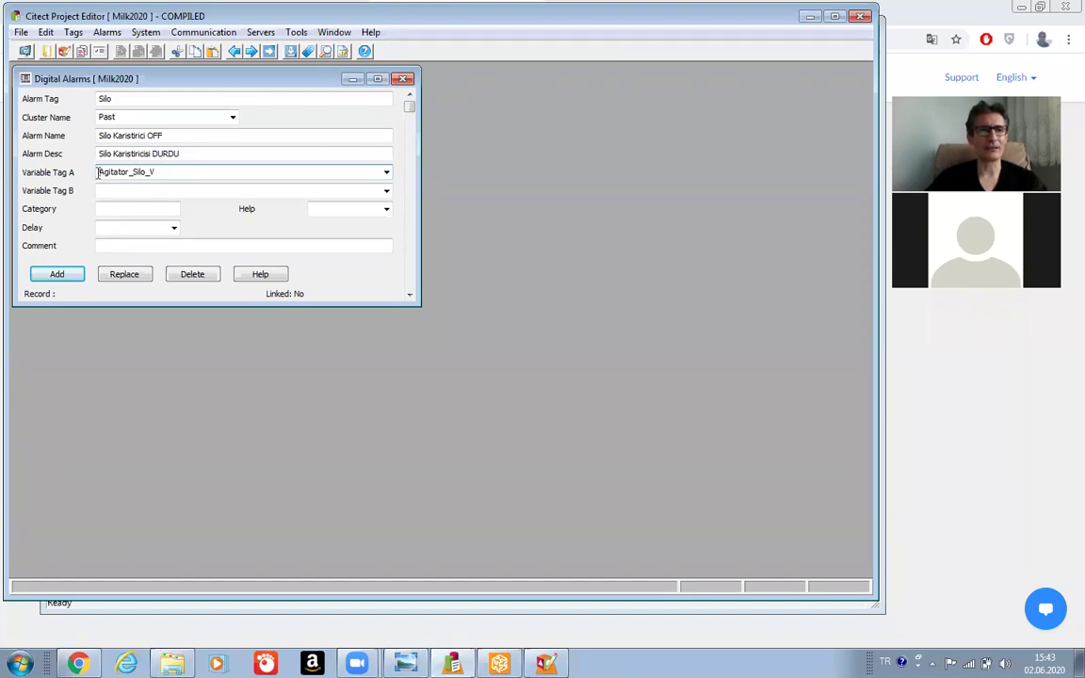
{"action": "type", "text": "NOT"}
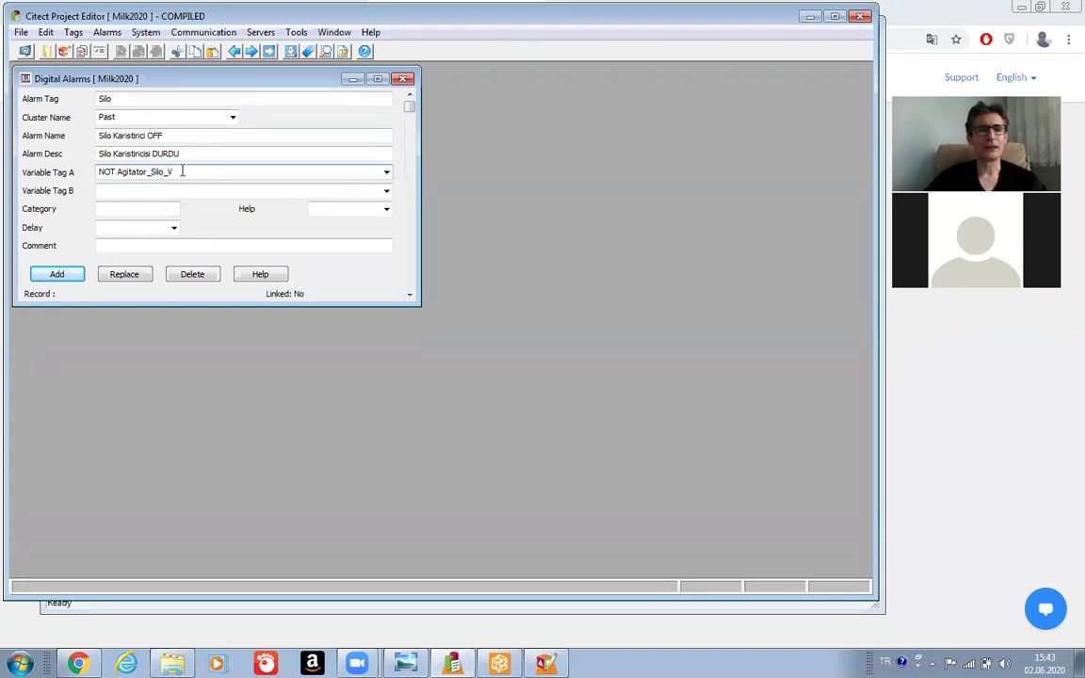
{"action": "left_click", "coordinate": [116, 171]}
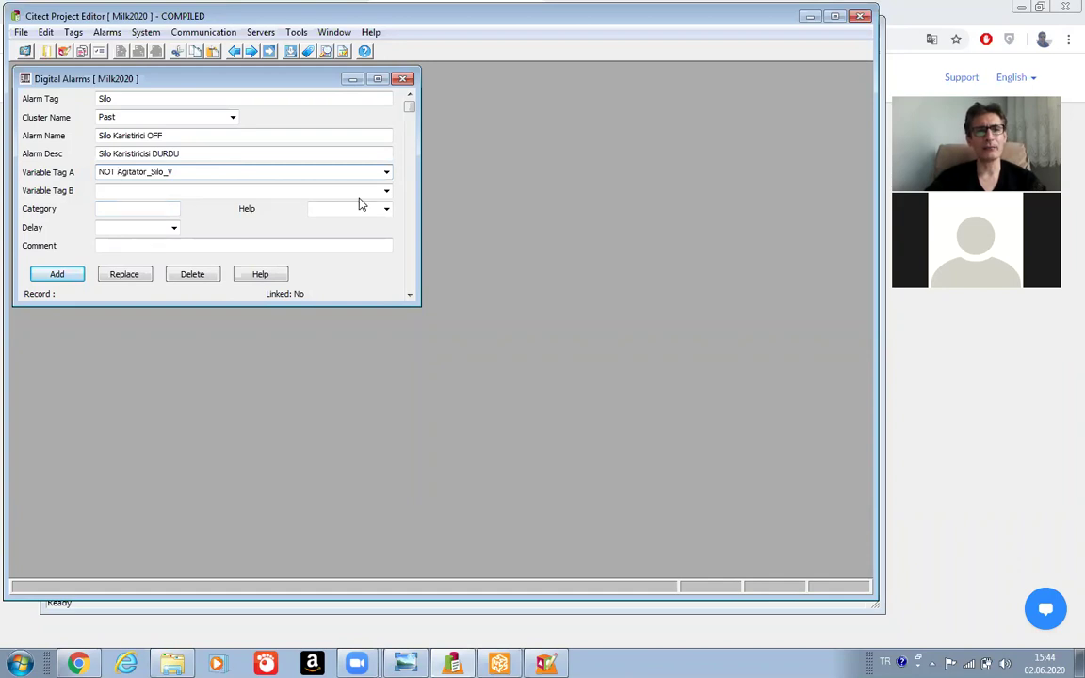
{"action": "left_click", "coordinate": [388, 210]}
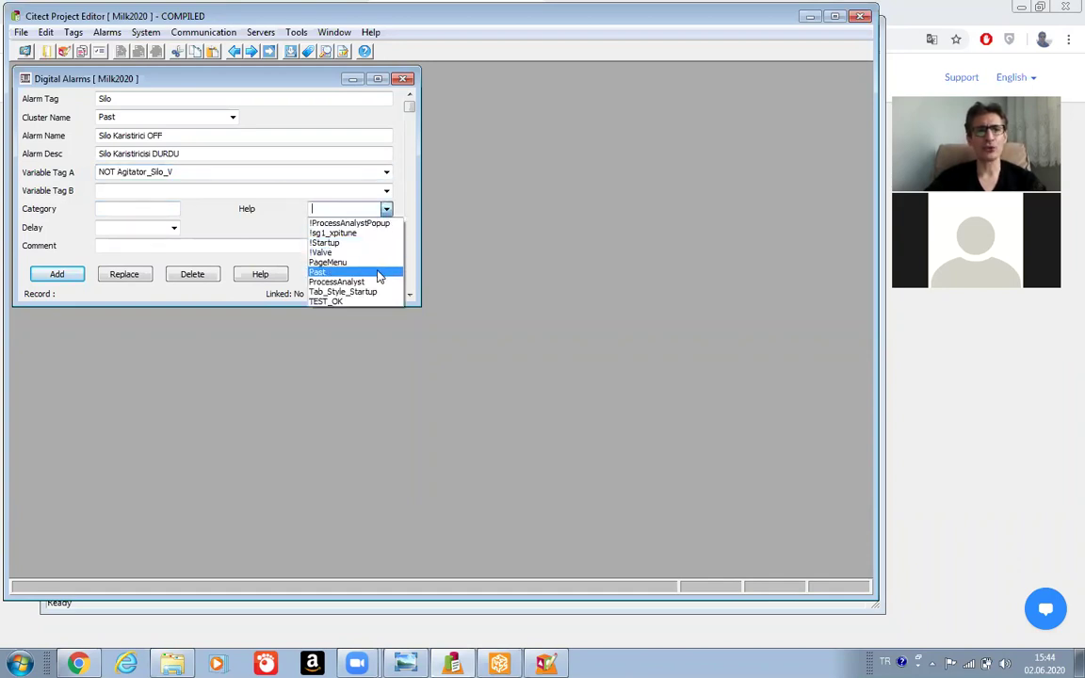
{"action": "left_click", "coordinate": [351, 209]}
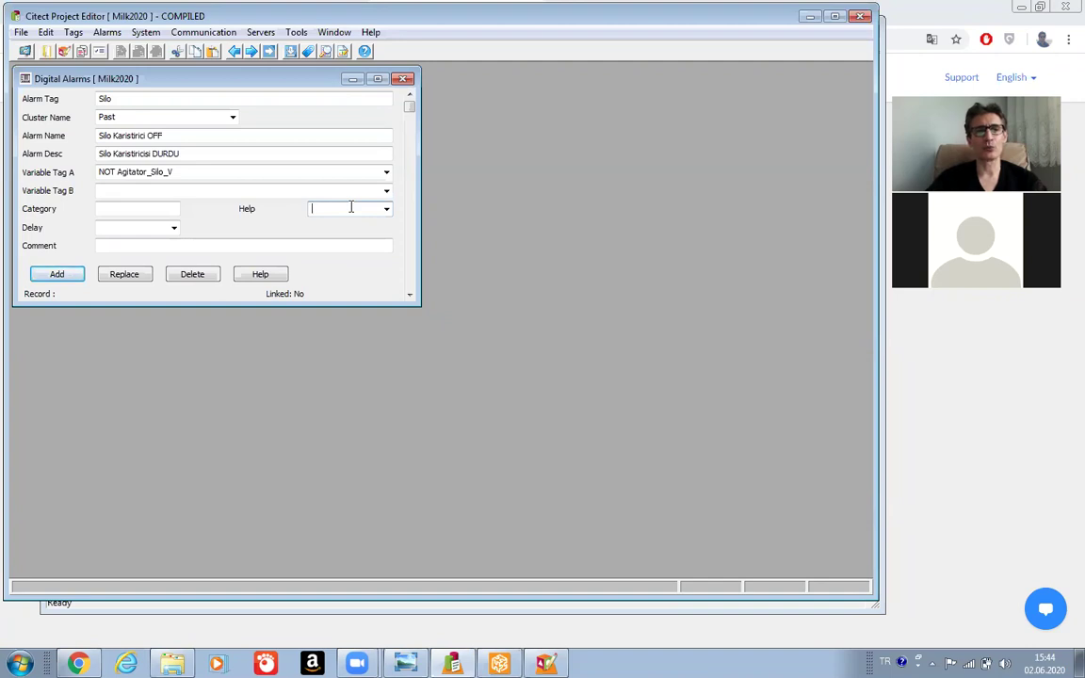
{"action": "left_click", "coordinate": [386, 209]}
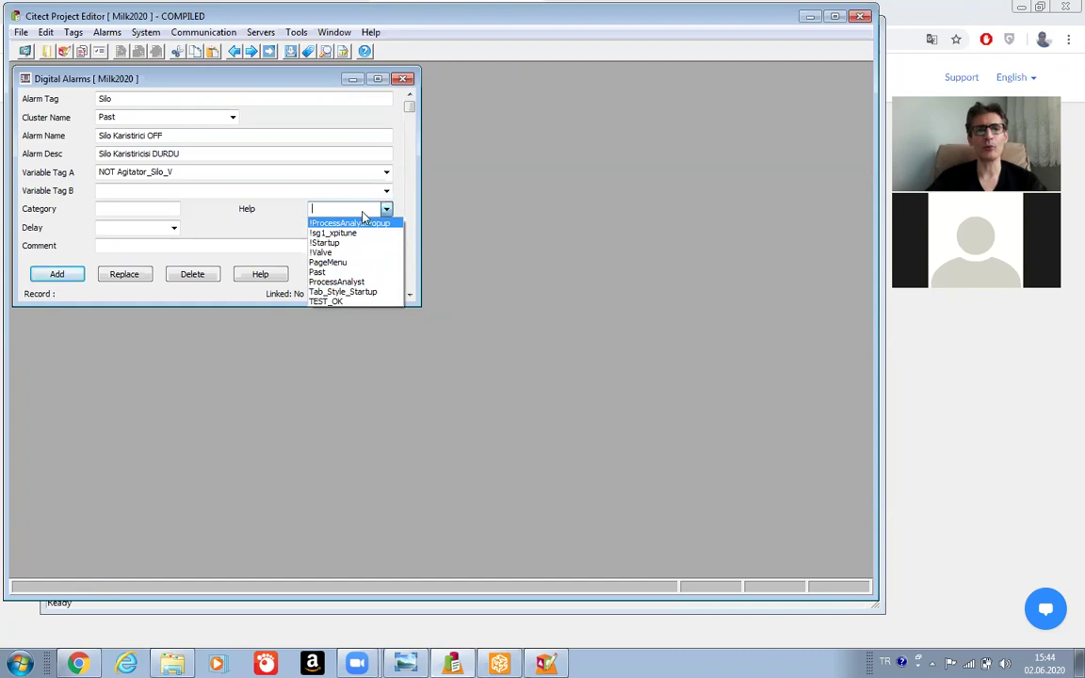
{"action": "left_click", "coordinate": [352, 208]}
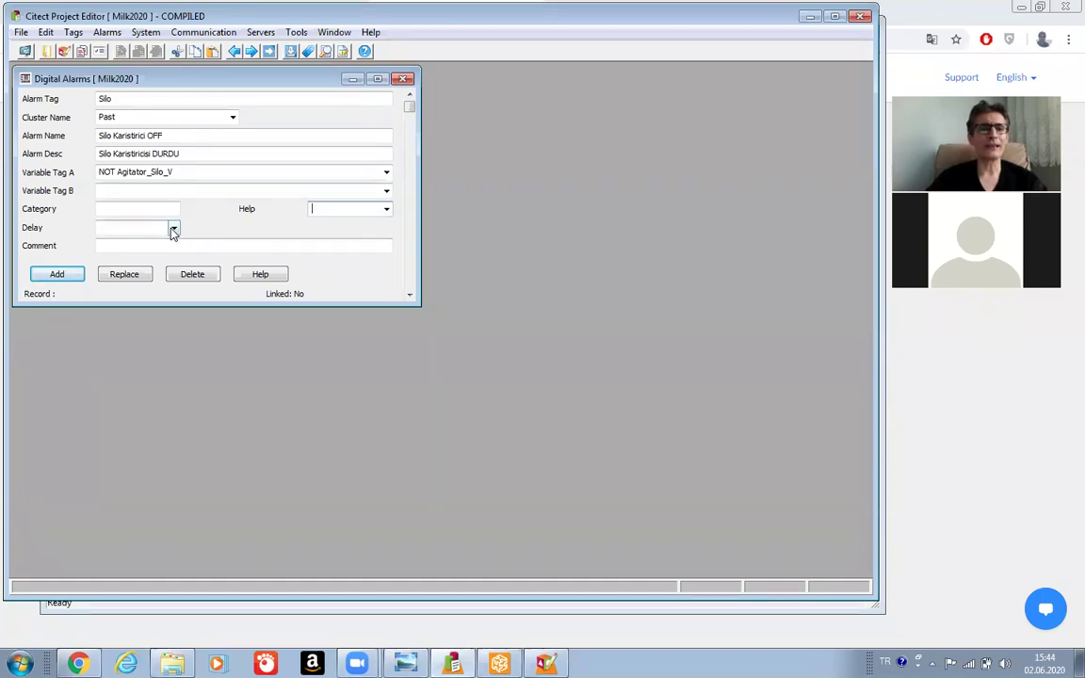
{"action": "left_click", "coordinate": [173, 228]}
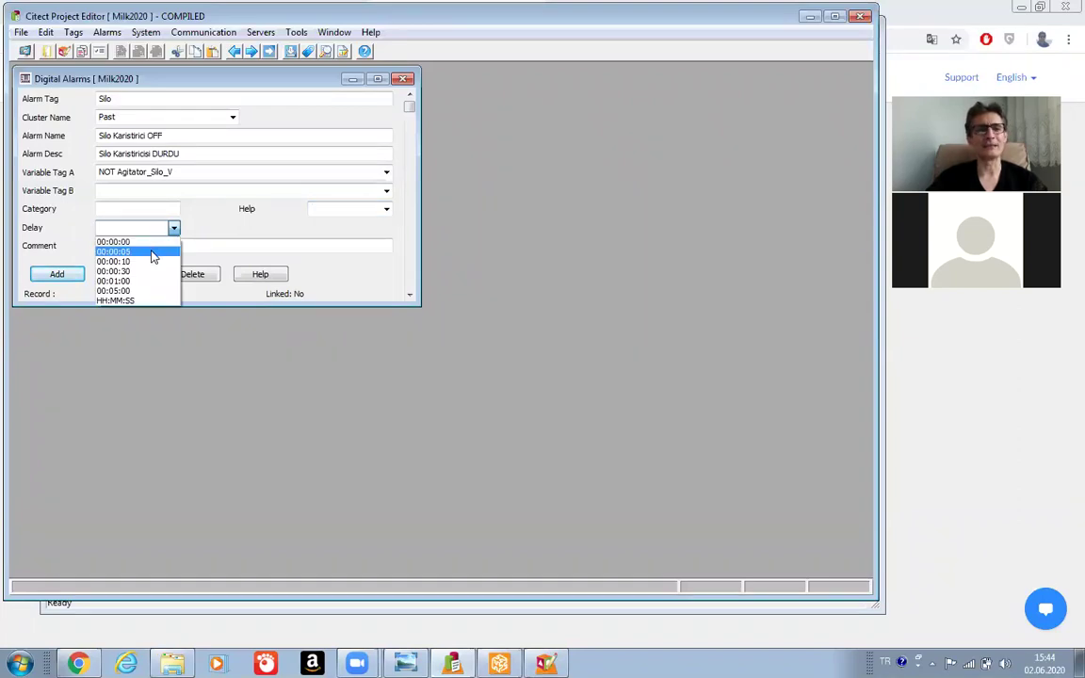
{"action": "left_click", "coordinate": [147, 226]}
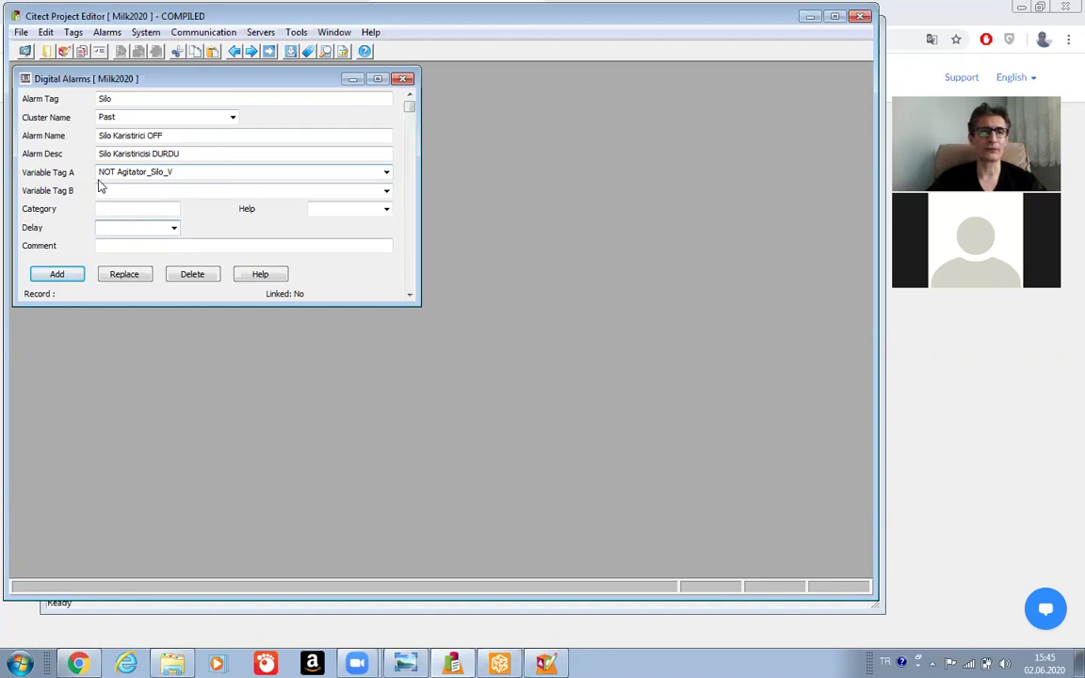
Add the Silo alarm record, start a new tag with C, and view PastProses.png.
{"action": "left_click", "coordinate": [55, 274]}
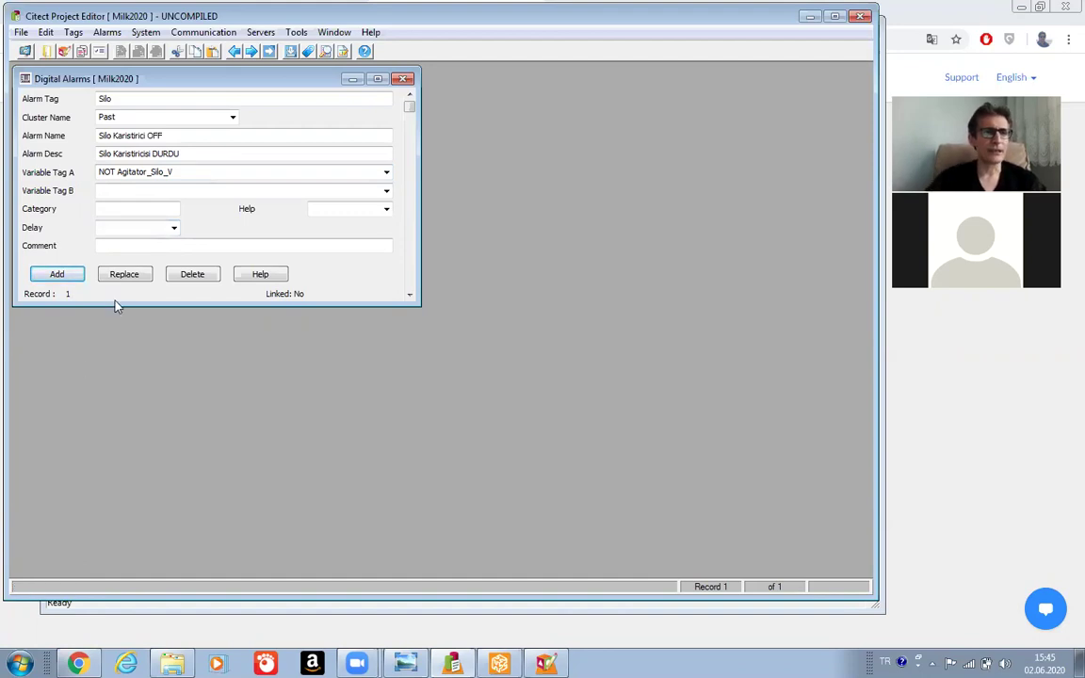
{"action": "left_click", "coordinate": [145, 98]}
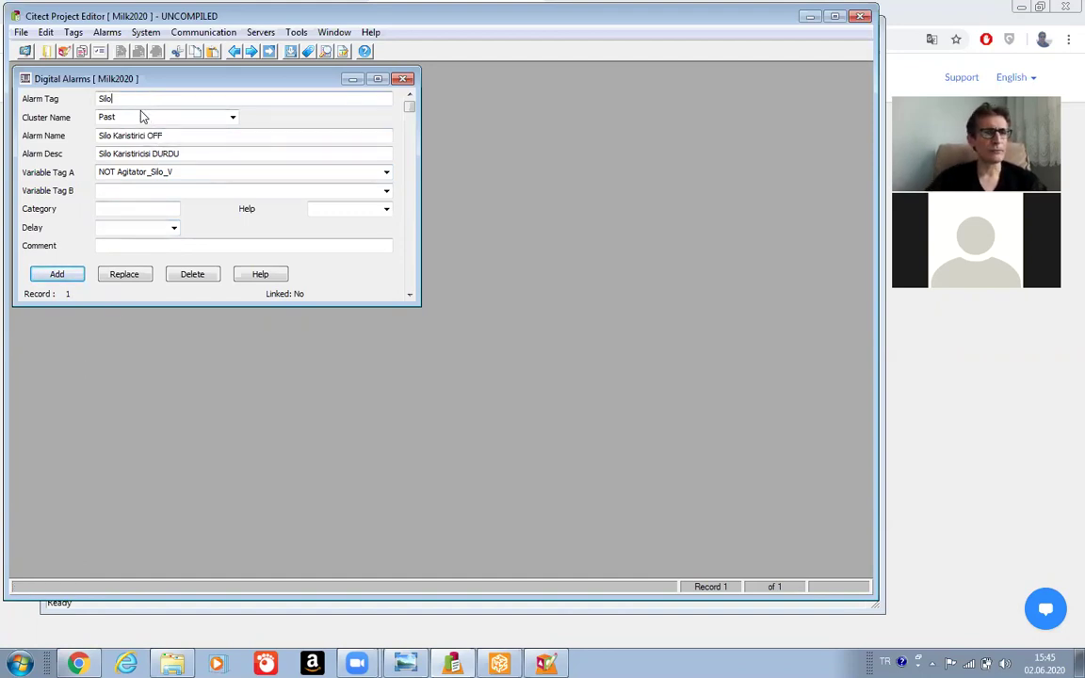
{"action": "key", "text": "BackSpace"}
{"action": "key", "text": "BackSpace"}
{"action": "key", "text": "BackSpace"}
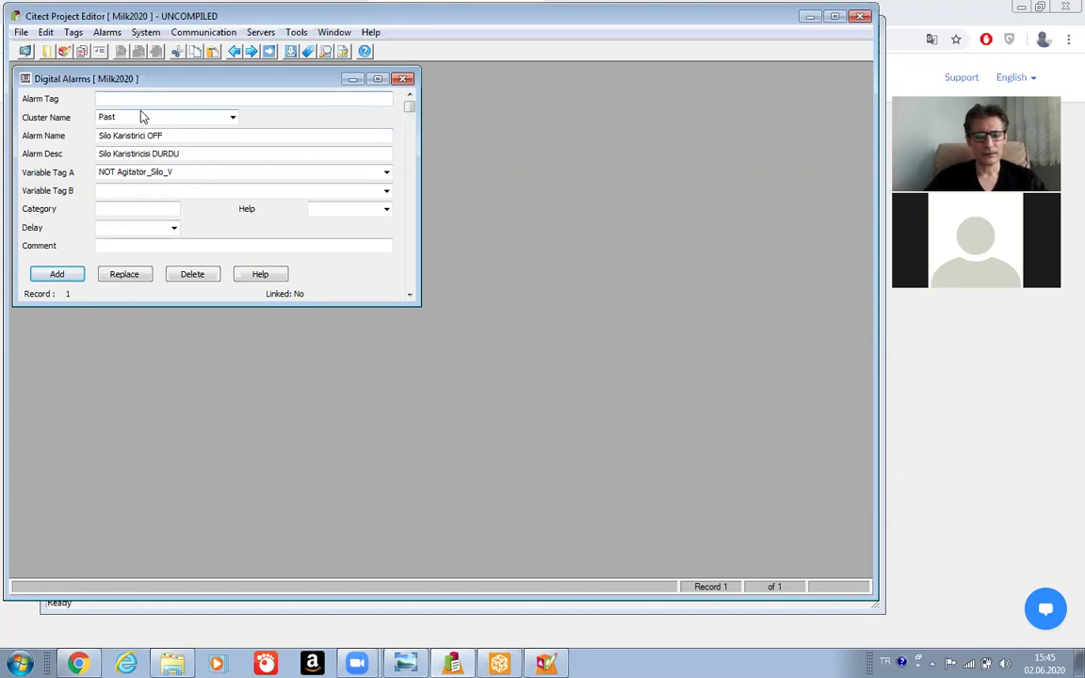
{"action": "type", "text": "C"}
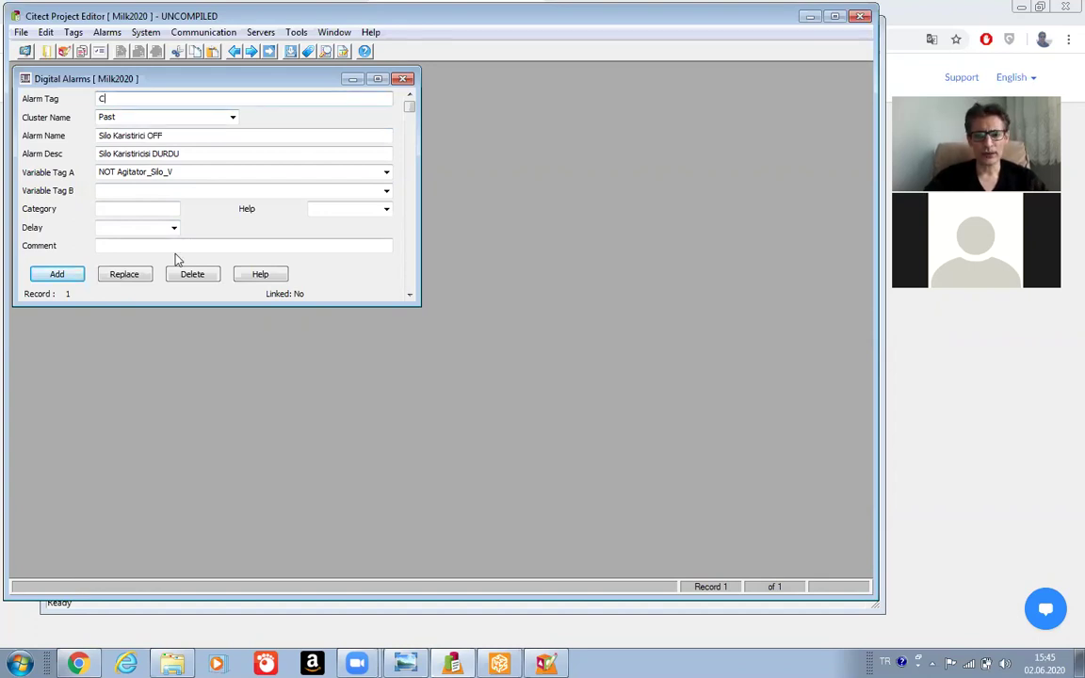
{"action": "left_click", "coordinate": [376, 599]}
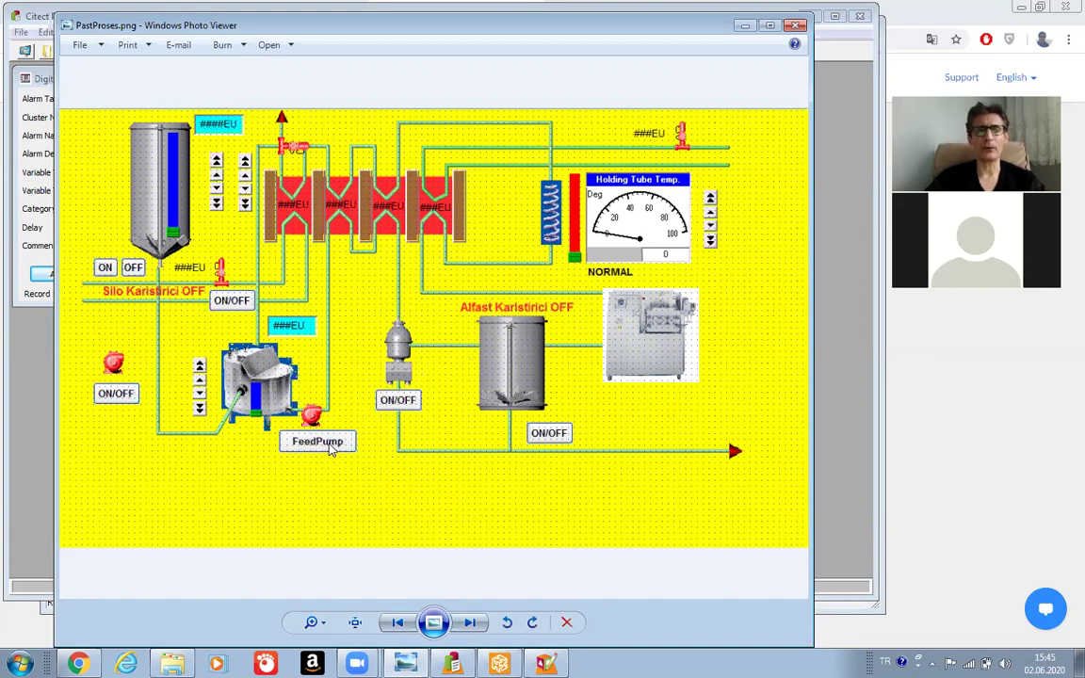
Review PastProses.png, then minimize Photo Viewer to return to the Digital Alarms form.
{"action": "left_click", "coordinate": [744, 25]}
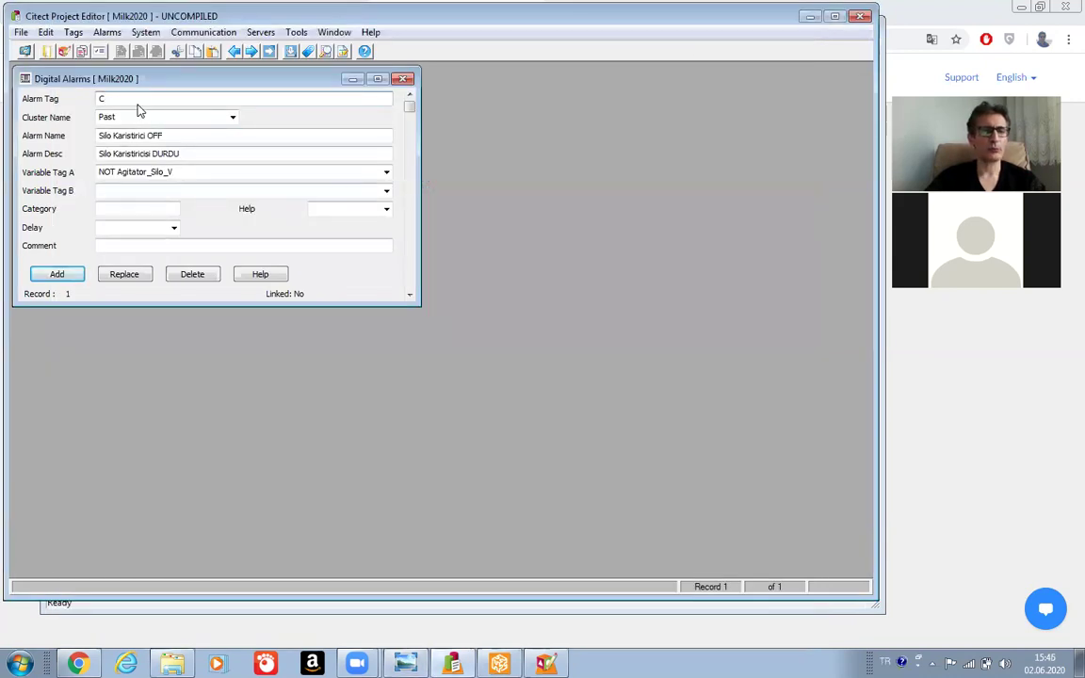
Set the alarm tag to Alfast and the alarm name to 'Proses Hatasi'.
{"action": "key", "text": "BackSpace"}
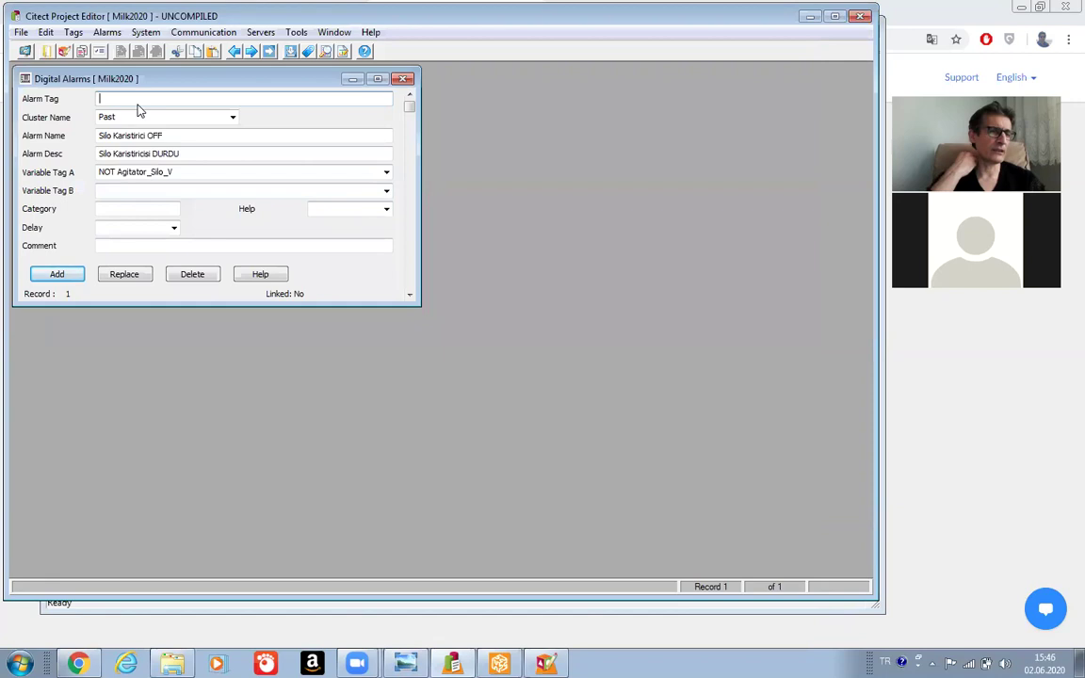
{"action": "type", "text": "Alfast"}
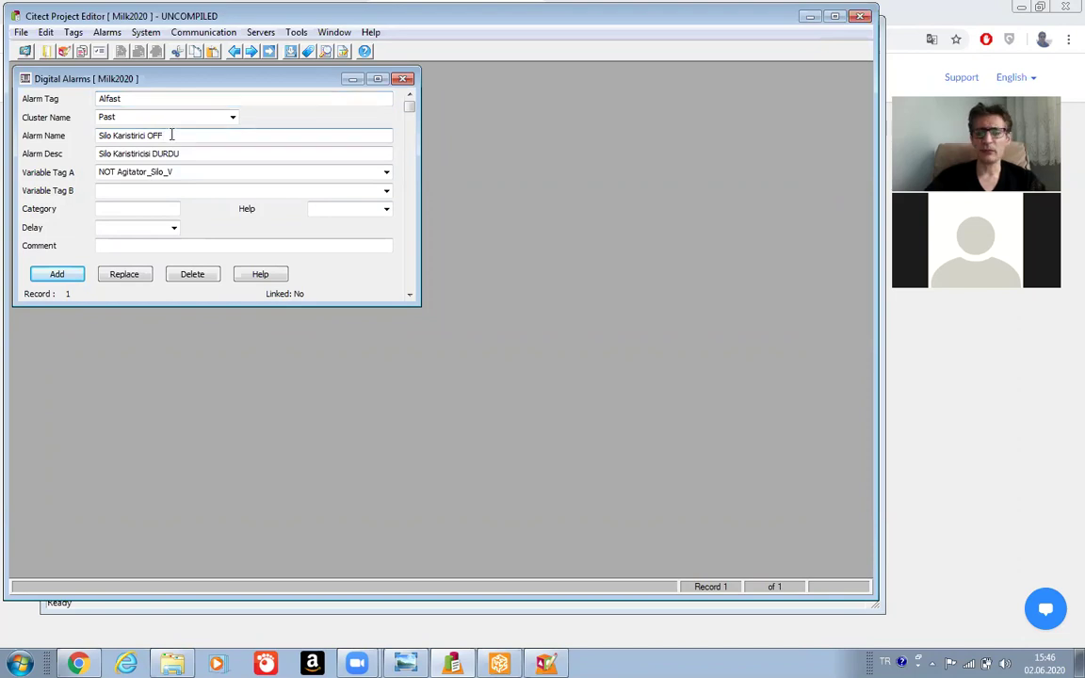
{"action": "key", "text": "BackSpace"}
{"action": "key", "text": "BackSpace"}
{"action": "key", "text": "BackSpace"}
{"action": "key", "text": "BackSpace"}
{"action": "key", "text": "BackSpace"}
{"action": "key", "text": "BackSpace"}
{"action": "key", "text": "BackSpace"}
{"action": "key", "text": "BackSpace"}
{"action": "key", "text": "BackSpace"}
{"action": "key", "text": "BackSpace"}
{"action": "key", "text": "BackSpace"}
{"action": "key", "text": "BackSpace"}
{"action": "key", "text": "BackSpace"}
{"action": "key", "text": "BackSpace"}
{"action": "key", "text": "BackSpace"}
{"action": "key", "text": "BackSpace"}
{"action": "key", "text": "BackSpace"}
{"action": "key", "text": "BackSpace"}
{"action": "key", "text": "BackSpace"}
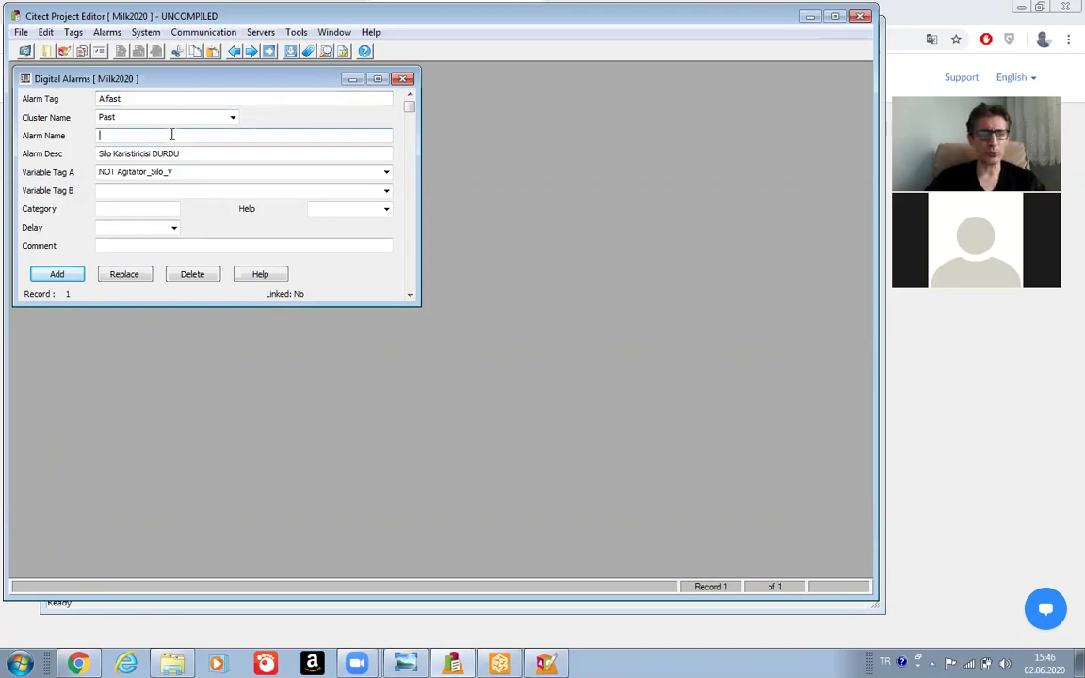
{"action": "type", "text": "Pros"}
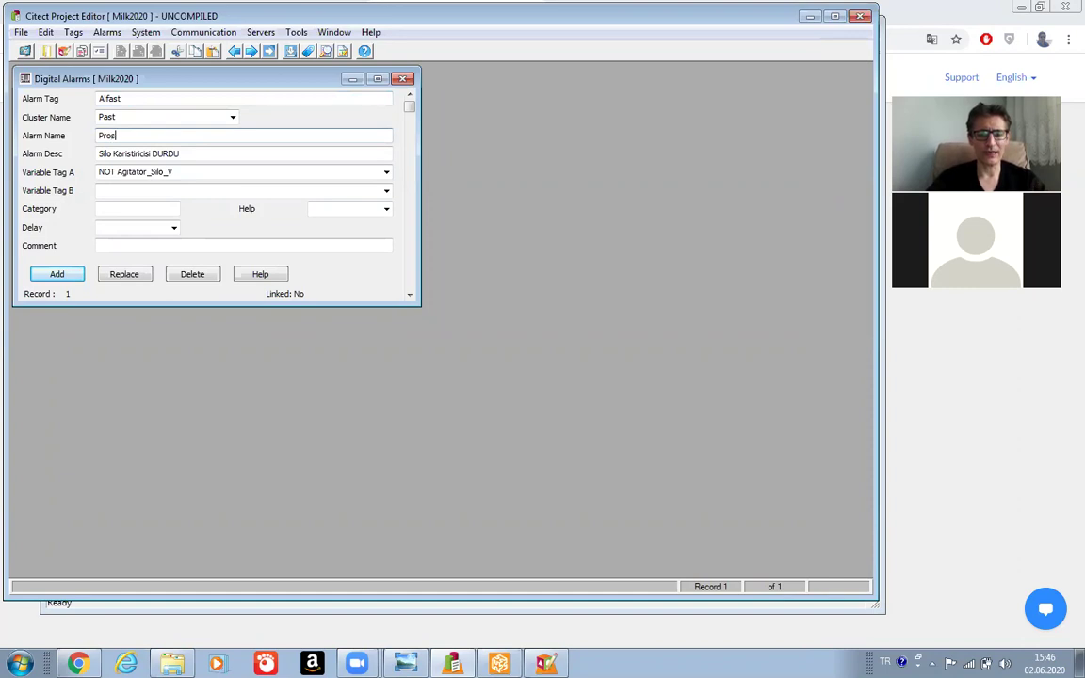
{"action": "type", "text": "es H"}
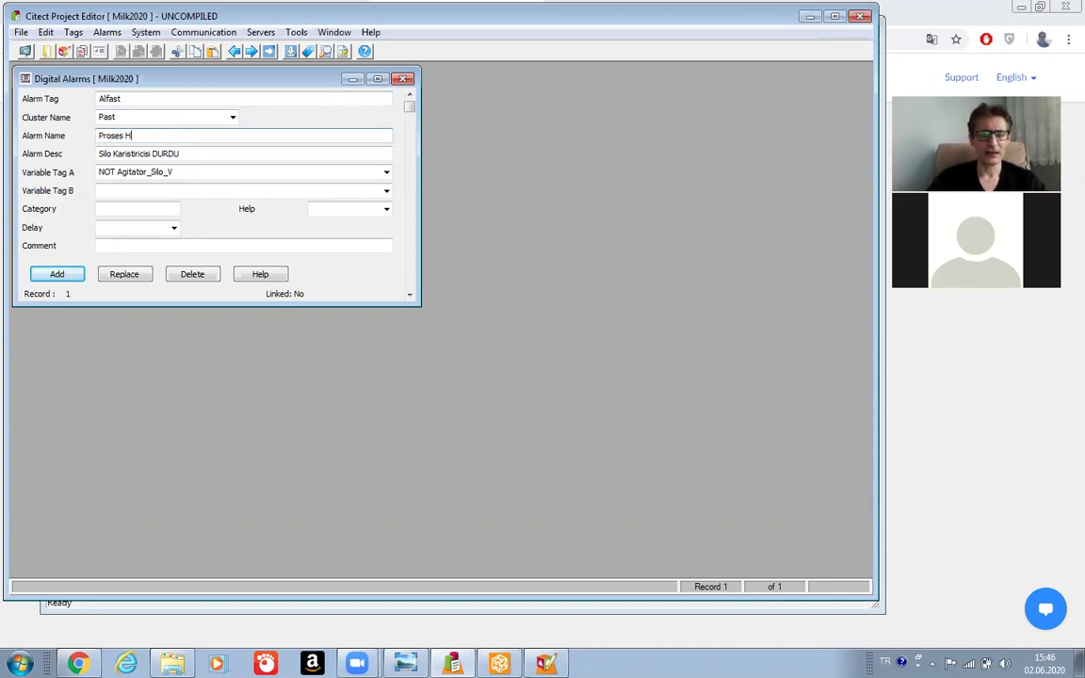
{"action": "type", "text": "atası"}
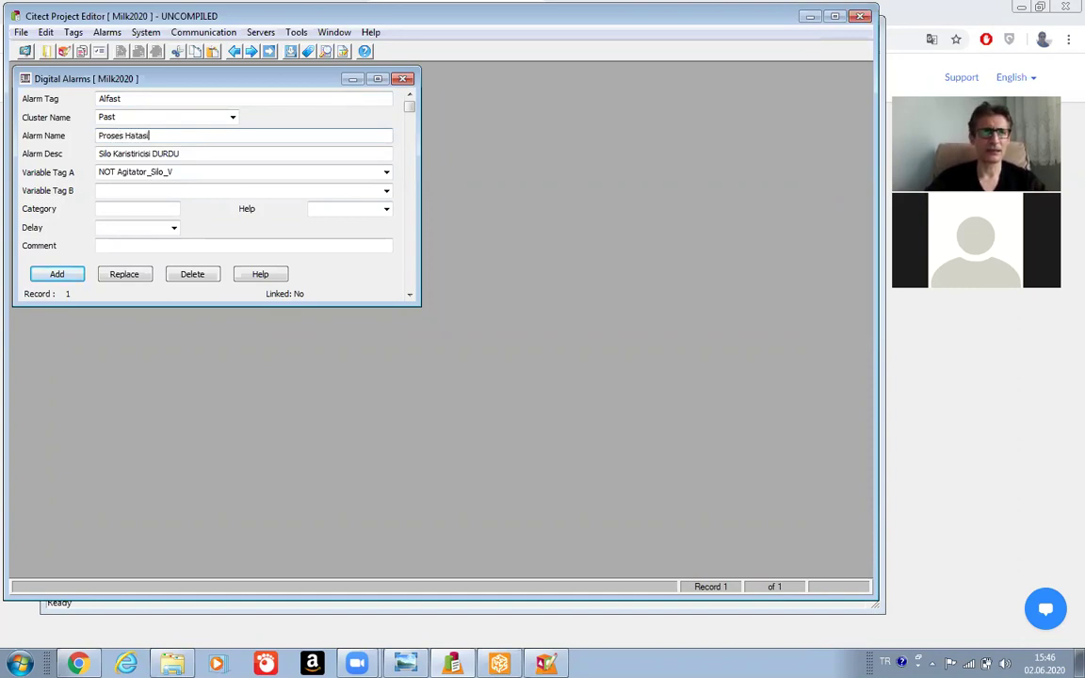
Replace the description with 'Alfast Calisiyor ve Feed Pump DURDU'.
{"action": "left_click", "coordinate": [207, 152]}
{"action": "key", "text": "BackSpace"}
{"action": "key", "text": "BackSpace"}
{"action": "key", "text": "BackSpace"}
{"action": "key", "text": "BackSpace"}
{"action": "key", "text": "BackSpace"}
{"action": "key", "text": "BackSpace"}
{"action": "key", "text": "BackSpace"}
{"action": "key", "text": "BackSpace"}
{"action": "key", "text": "BackSpace"}
{"action": "key", "text": "BackSpace"}
{"action": "key", "text": "BackSpace"}
{"action": "key", "text": "BackSpace"}
{"action": "key", "text": "BackSpace"}
{"action": "key", "text": "BackSpace"}
{"action": "key", "text": "BackSpace"}
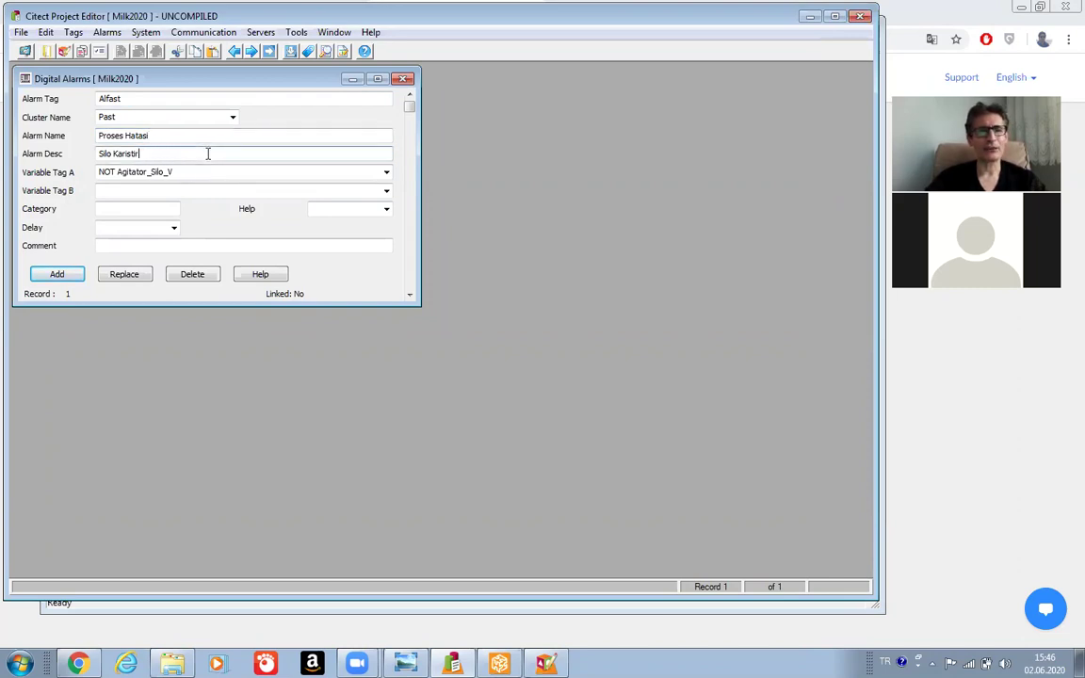
{"action": "key", "text": "BackSpace"}
{"action": "key", "text": "BackSpace"}
{"action": "key", "text": "BackSpace"}
{"action": "key", "text": "BackSpace"}
{"action": "key", "text": "BackSpace"}
{"action": "key", "text": "BackSpace"}
{"action": "key", "text": "BackSpace"}
{"action": "key", "text": "BackSpace"}
{"action": "key", "text": "BackSpace"}
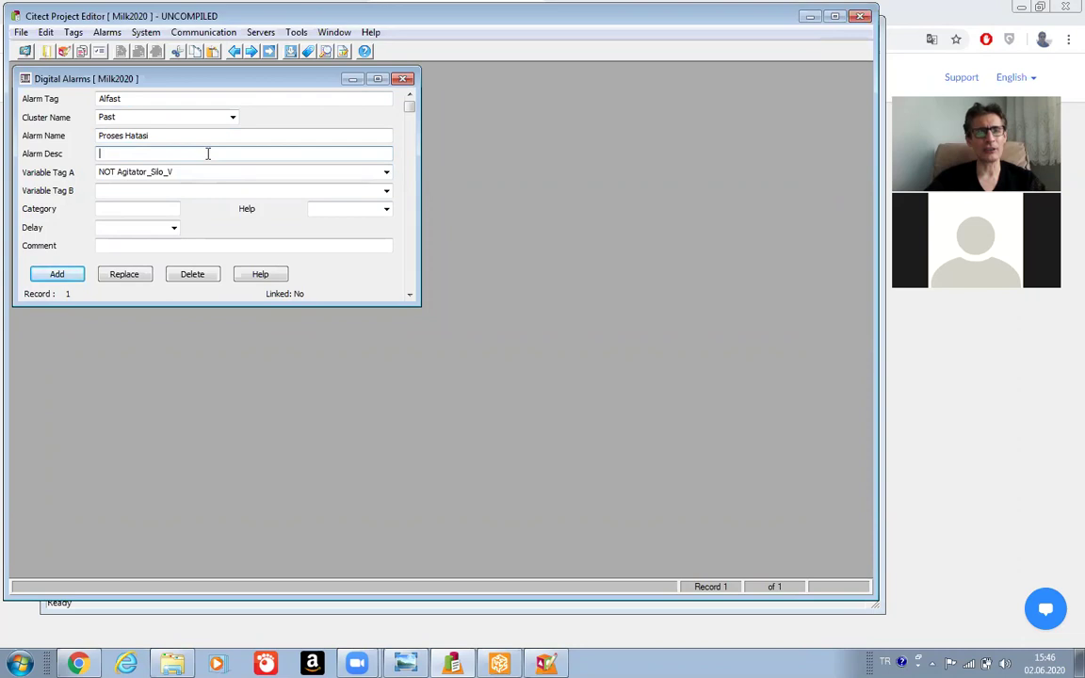
{"action": "type", "text": "Alfast"}
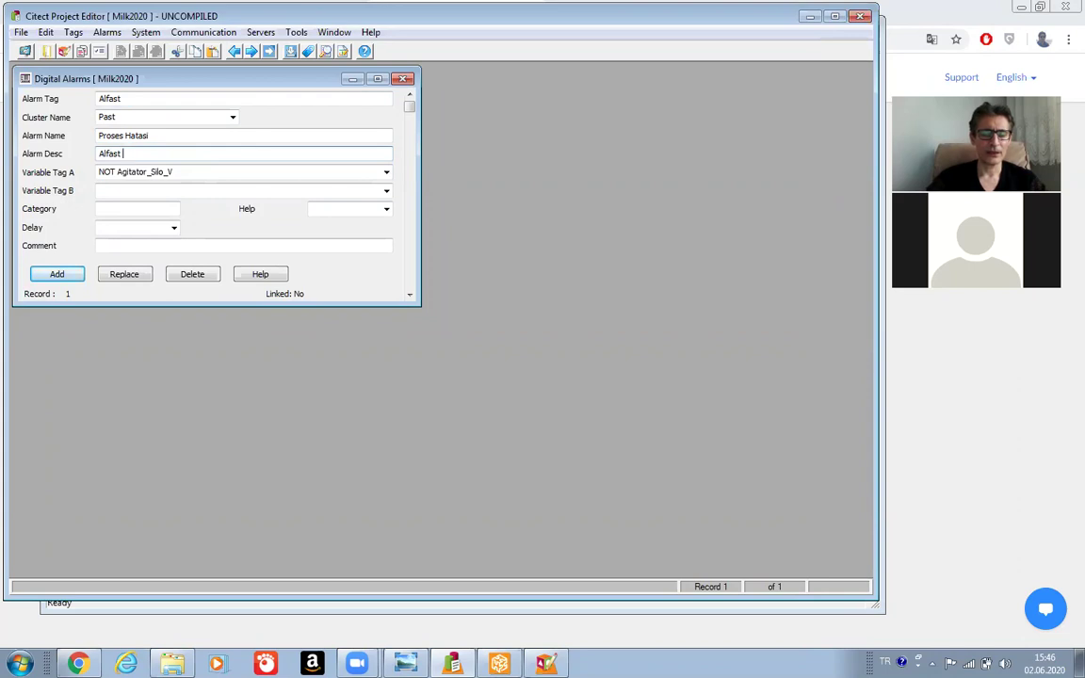
{"action": "type", "text": "Calis"}
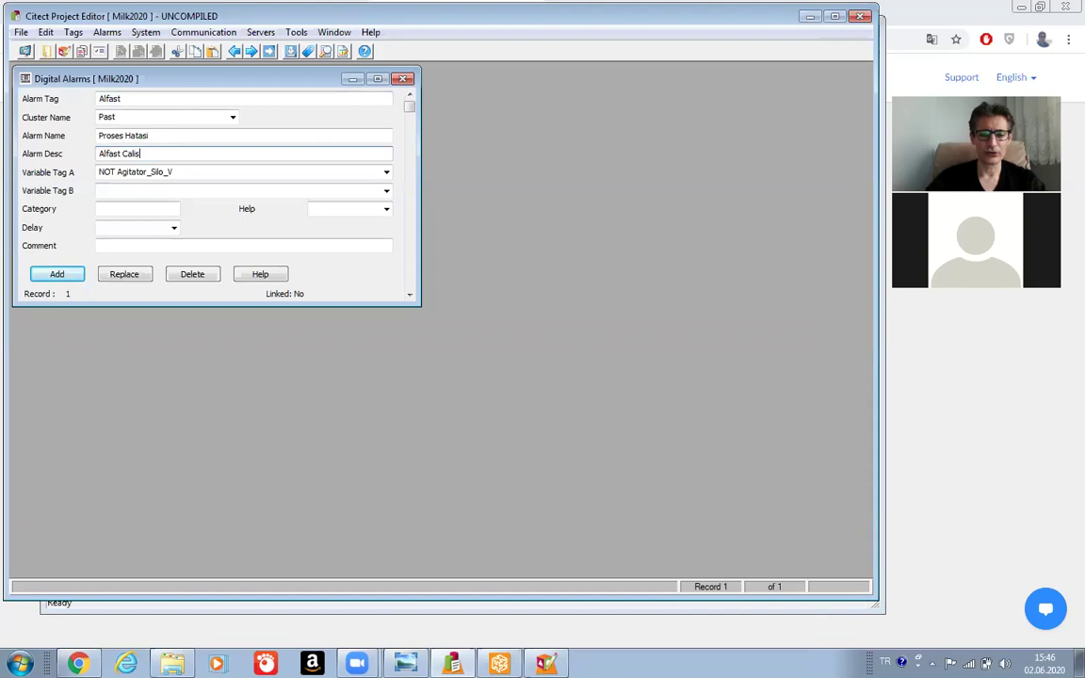
{"action": "type", "text": "iyor "}
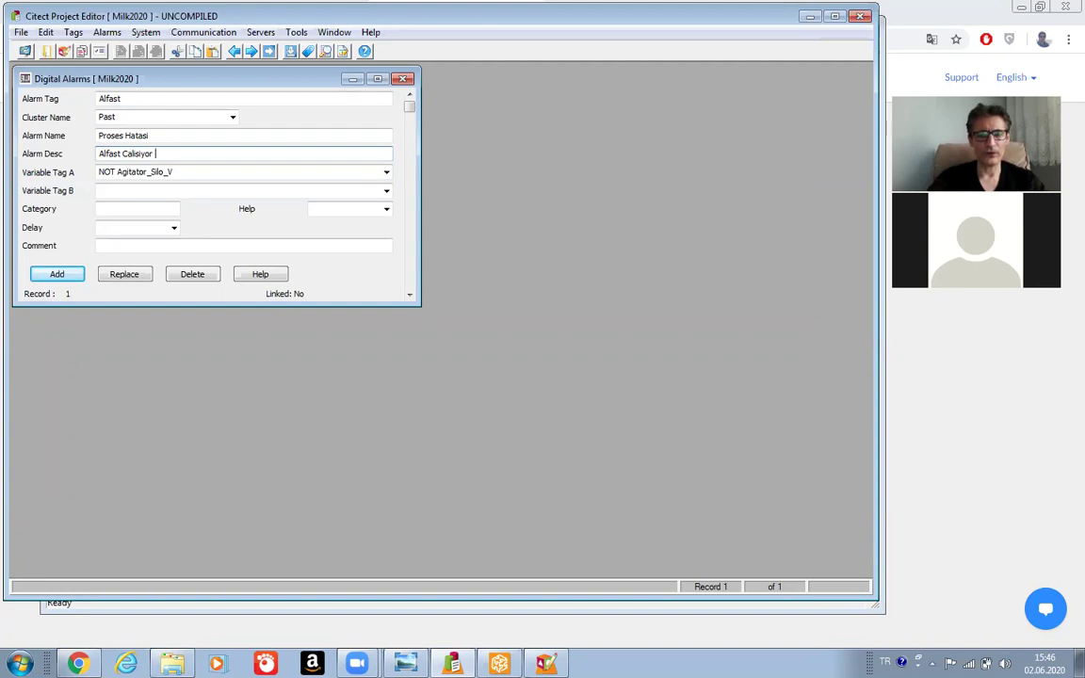
{"action": "type", "text": "ve "}
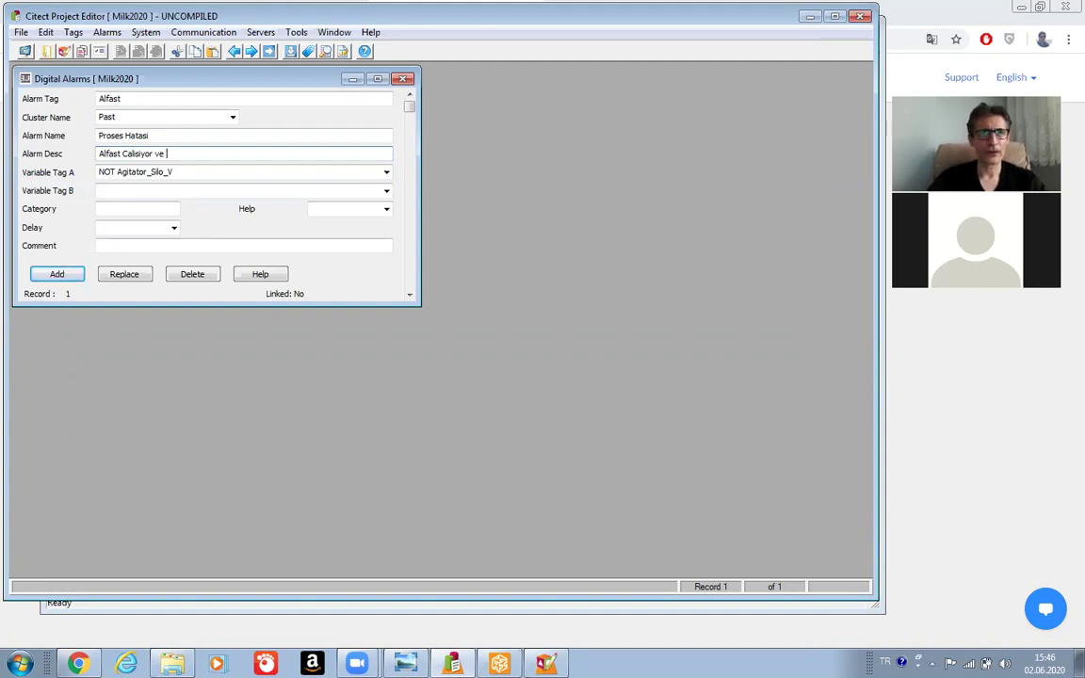
{"action": "type", "text": "F"}
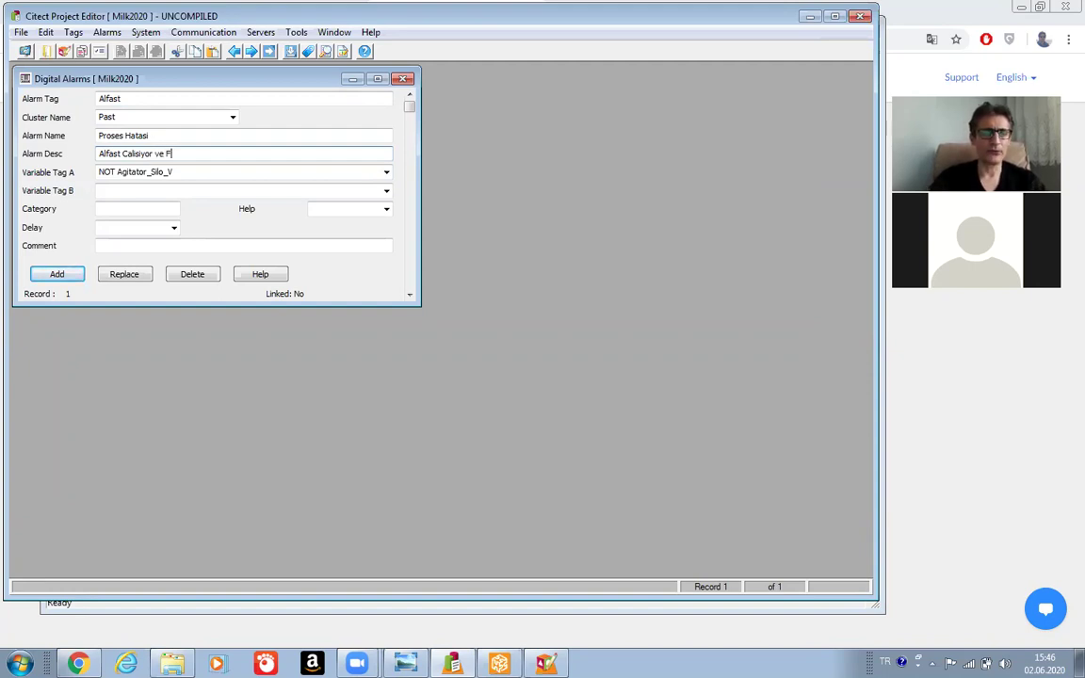
{"action": "type", "text": "eed Pu"}
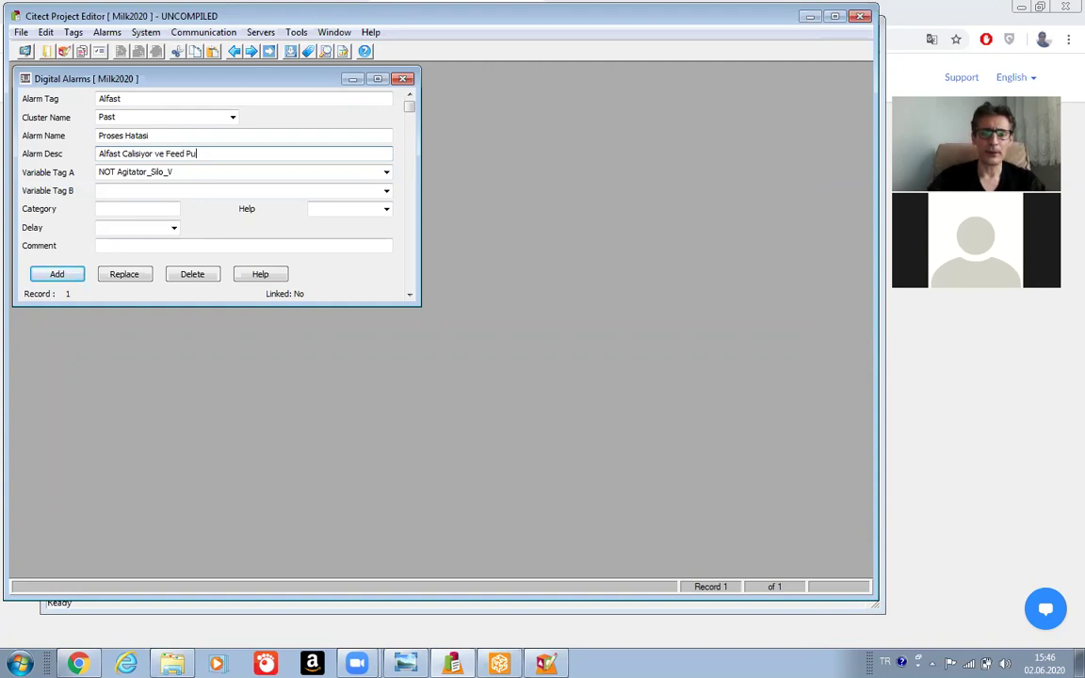
{"action": "type", "text": "mp DURDU"}
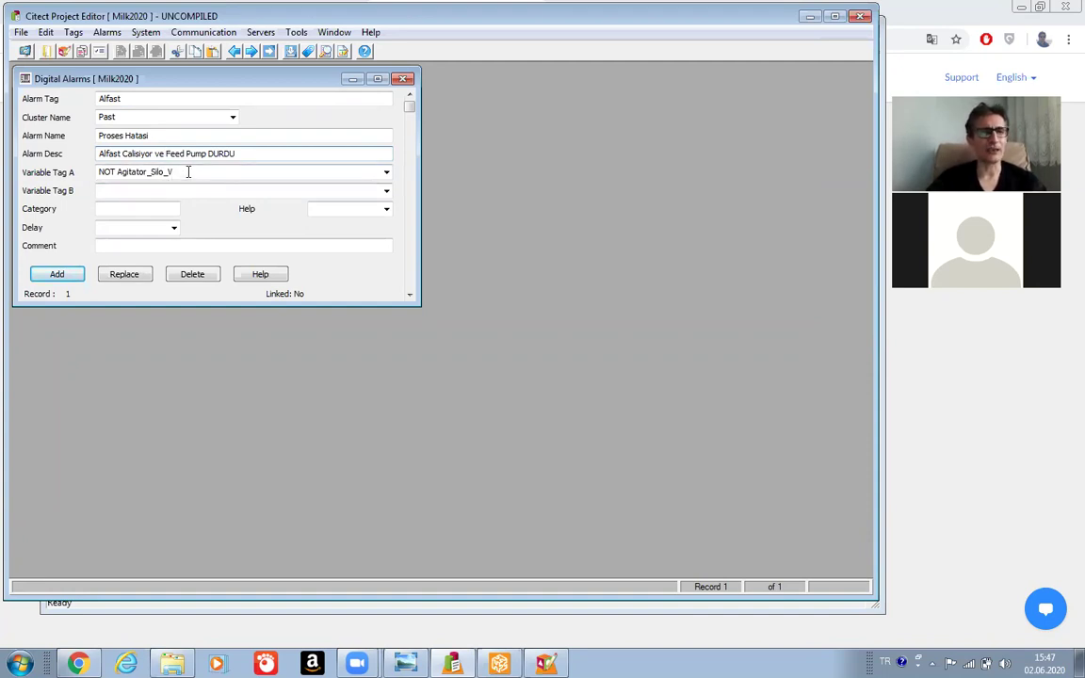
Set Variable Tag B to NOT Pump_Feed_CMD.
{"action": "left_click", "coordinate": [188, 172]}
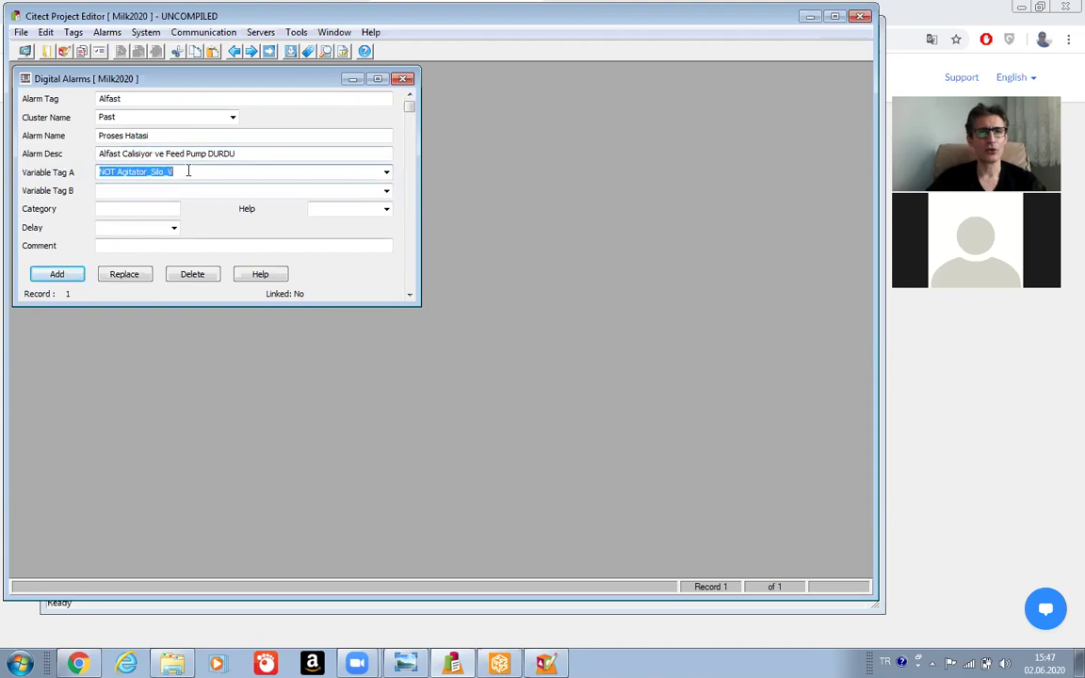
{"action": "left_click", "coordinate": [386, 173]}
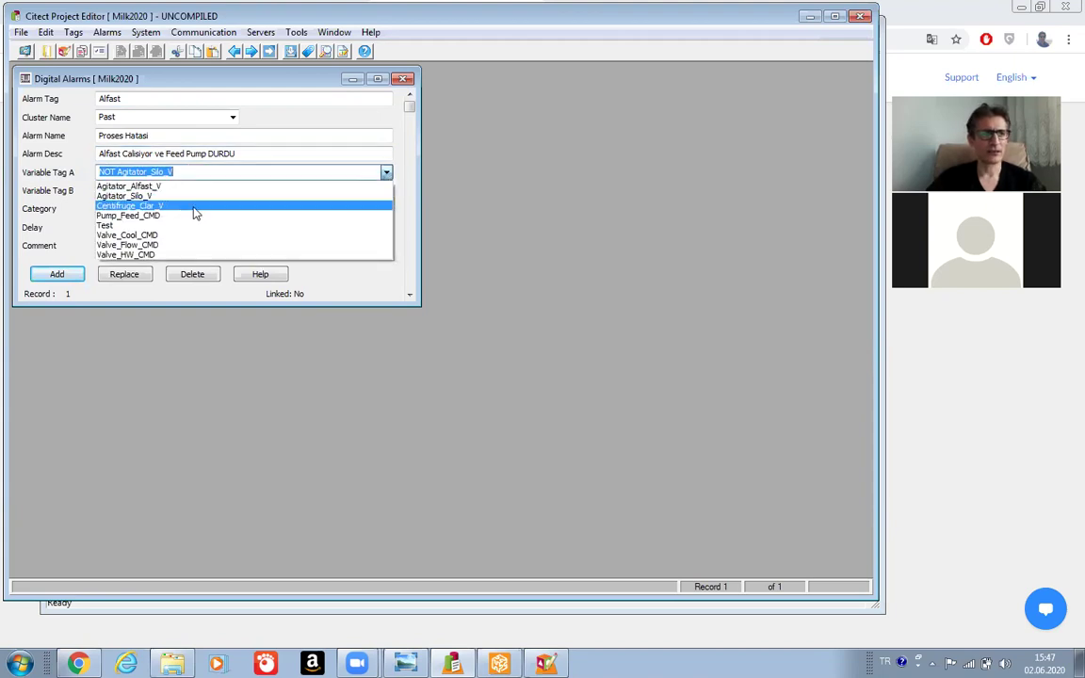
{"action": "left_click", "coordinate": [146, 195]}
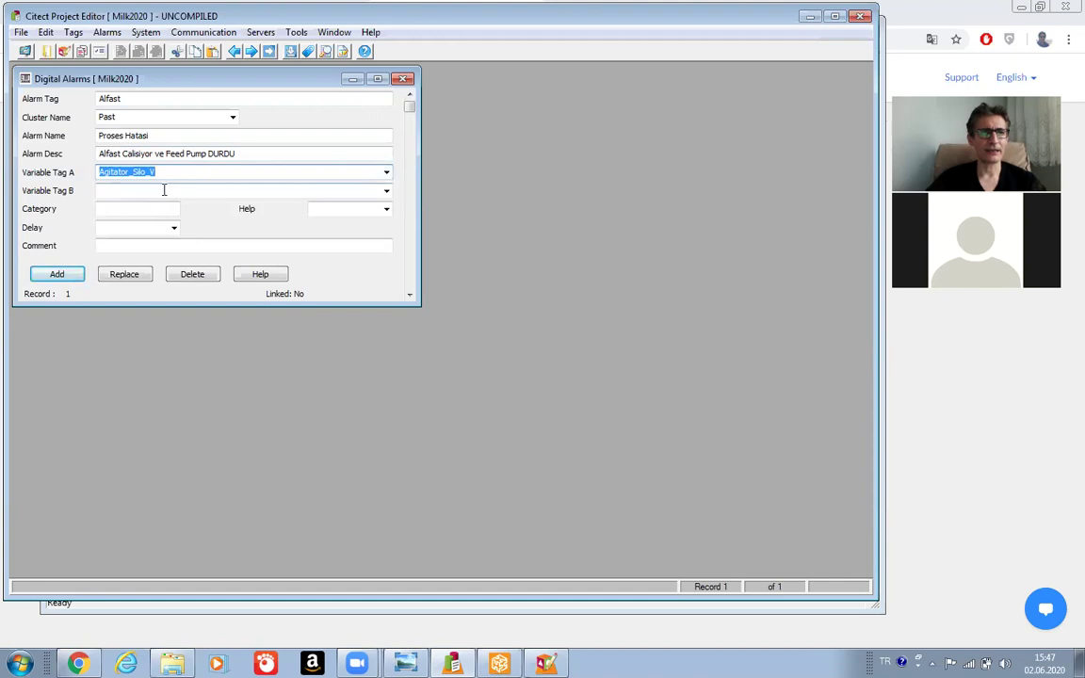
{"action": "left_click", "coordinate": [181, 190]}
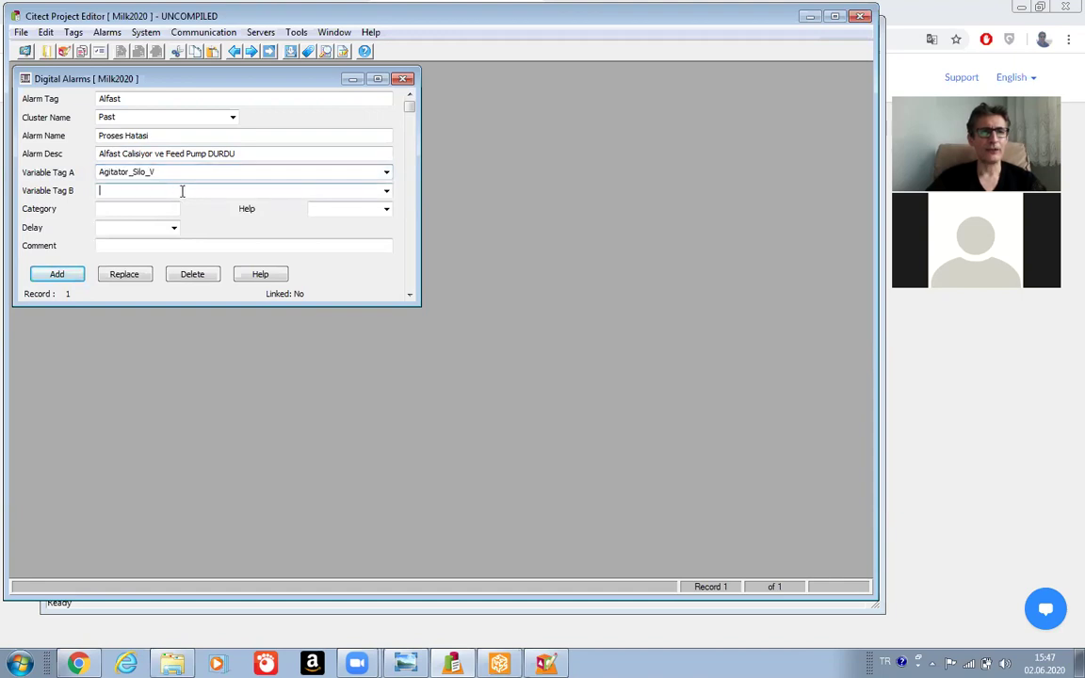
{"action": "left_click", "coordinate": [386, 192]}
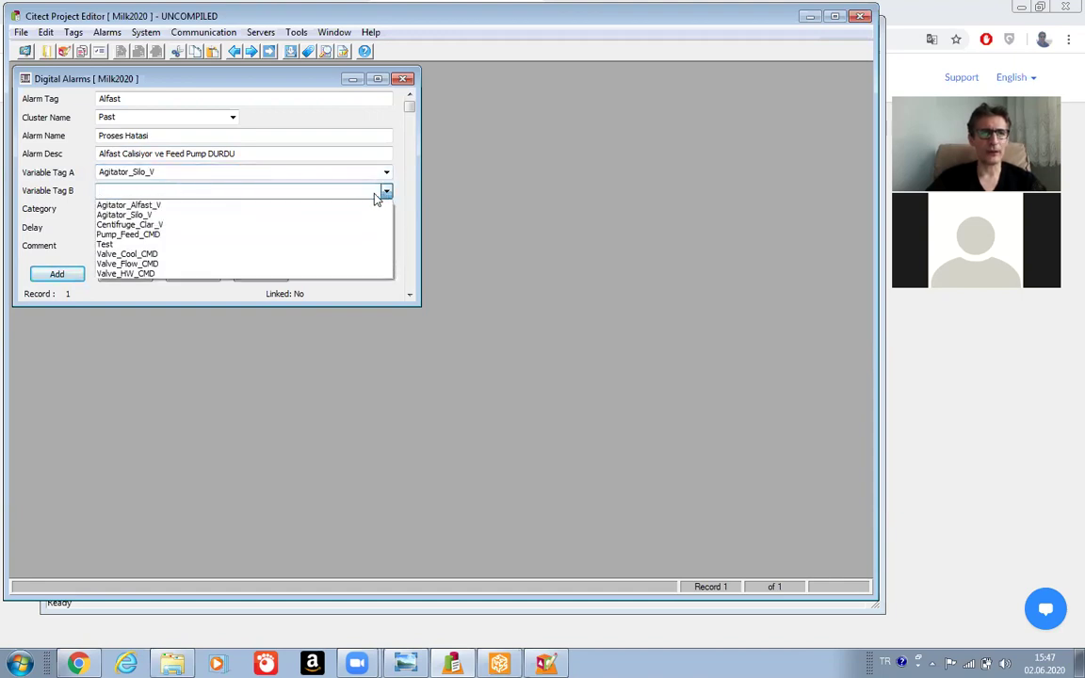
{"action": "left_click", "coordinate": [197, 235]}
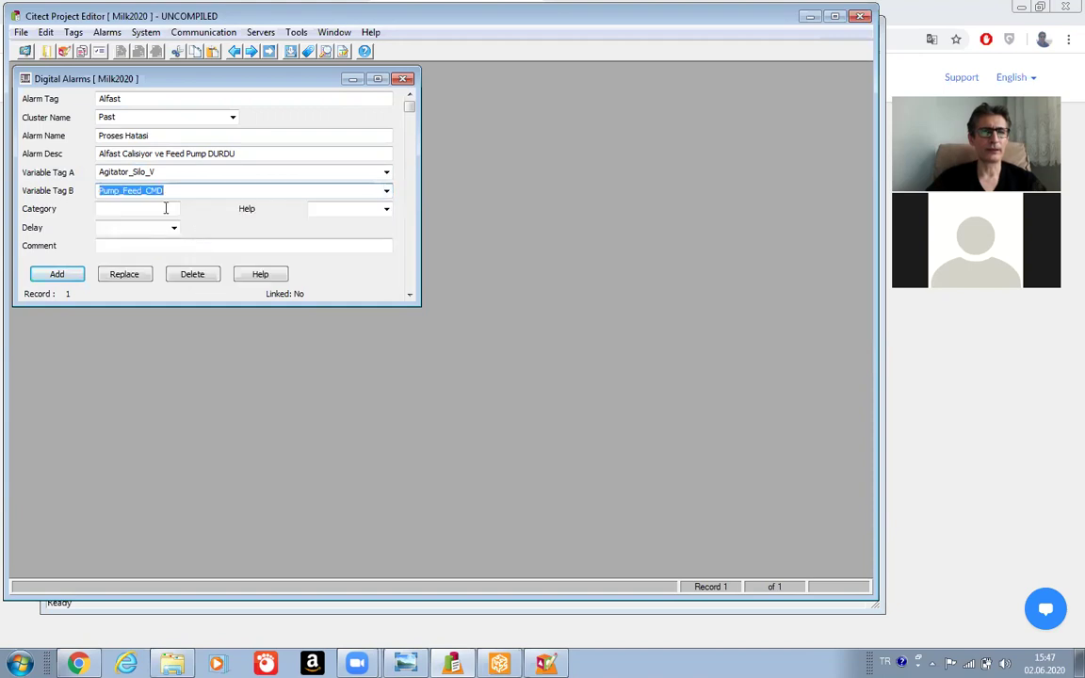
{"action": "left_click", "coordinate": [171, 193]}
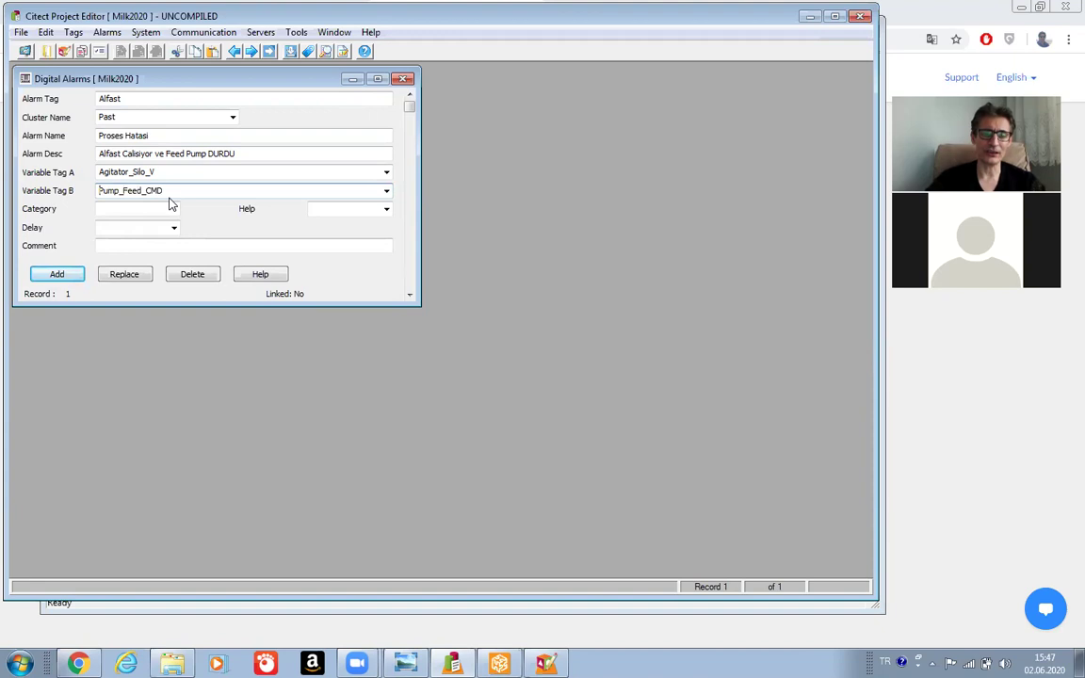
{"action": "left_click", "coordinate": [100, 190]}
{"action": "type", "text": "NOT"}
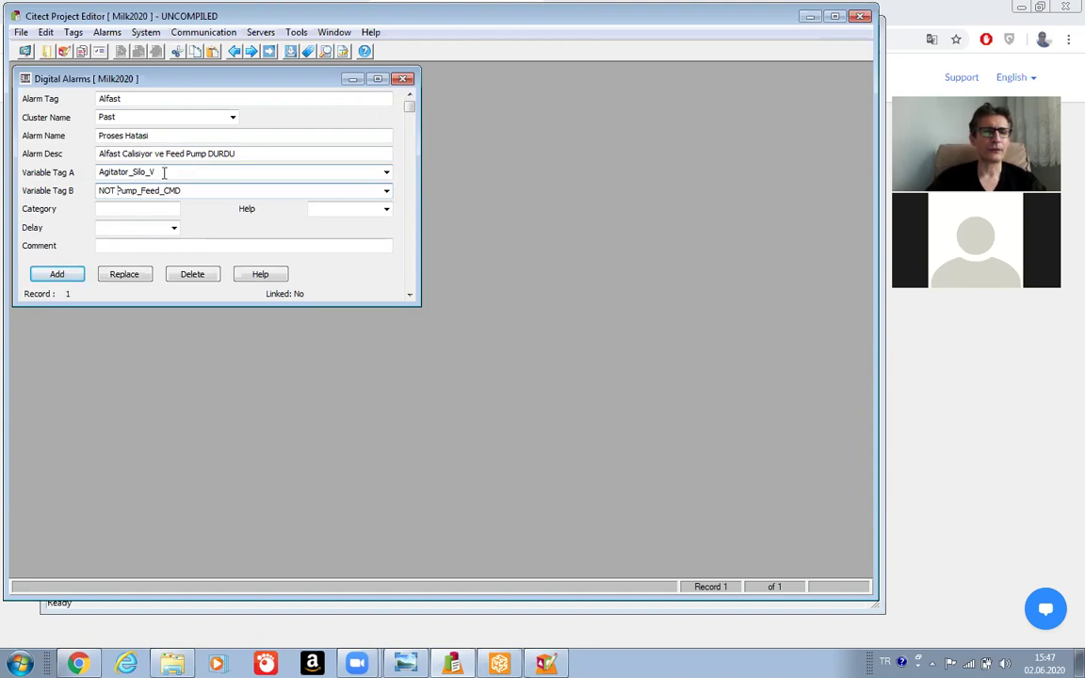
Correct Variable Tag A to Agitator_Alfast_V and add the alarm as a new record.
{"action": "left_click", "coordinate": [385, 173]}
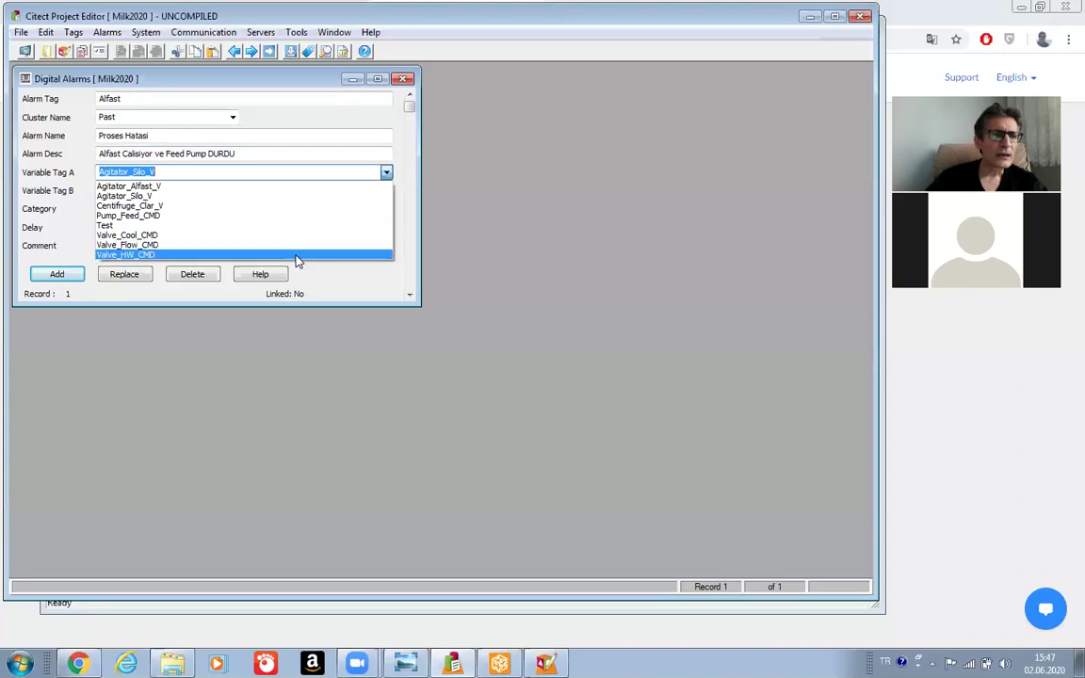
{"action": "left_click", "coordinate": [196, 174]}
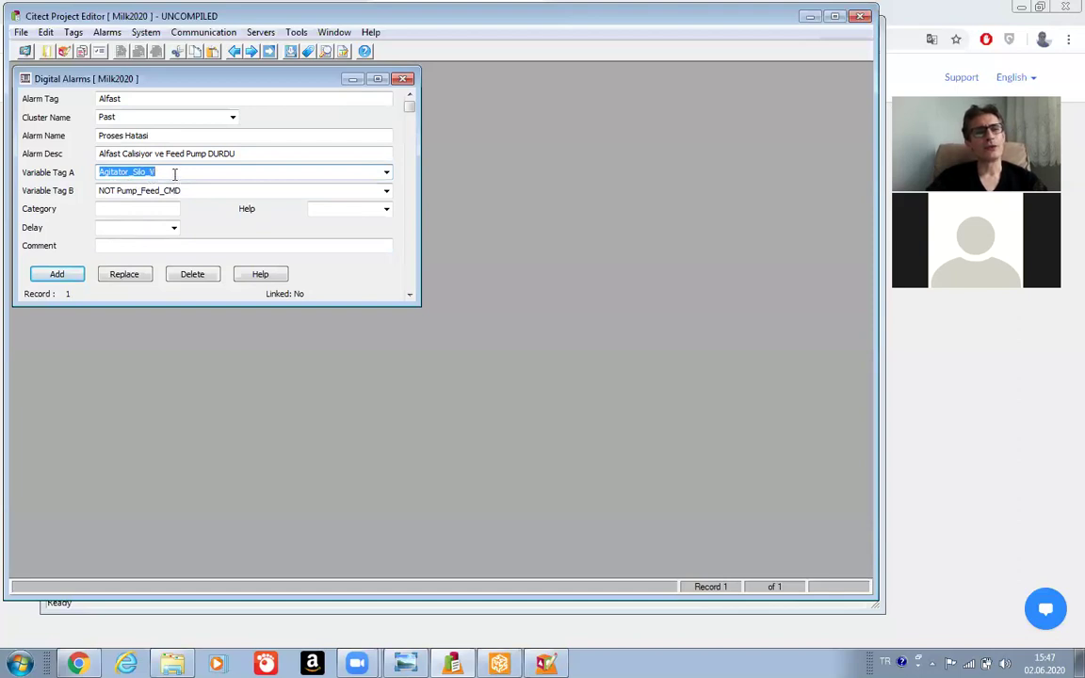
{"action": "left_click", "coordinate": [385, 174]}
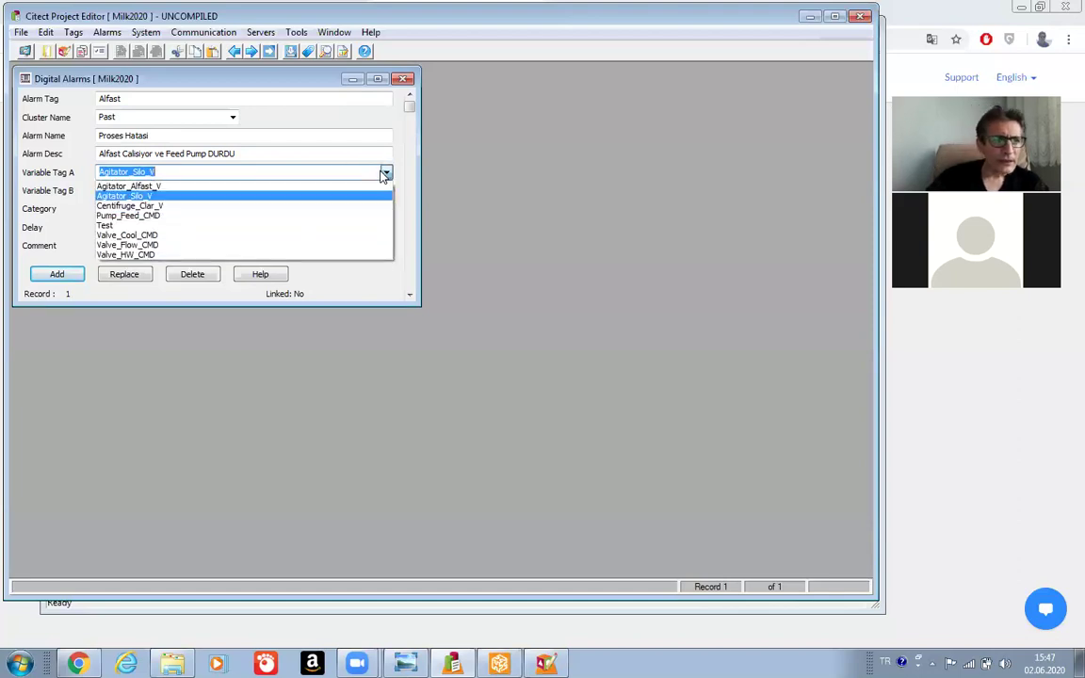
{"action": "left_click", "coordinate": [315, 187]}
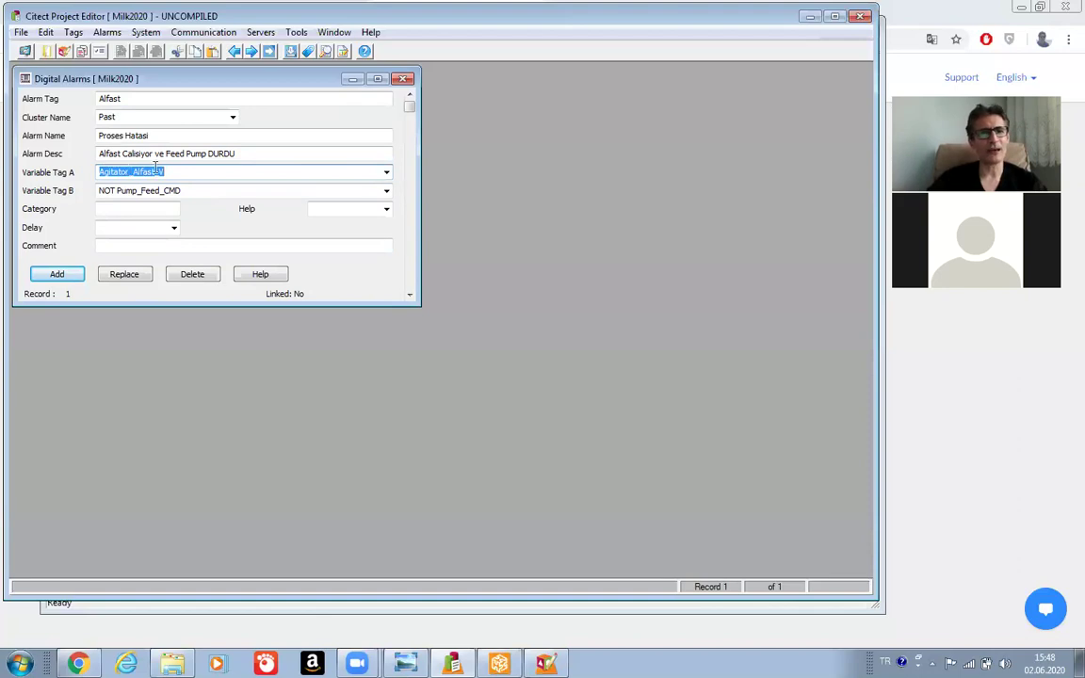
{"action": "left_click", "coordinate": [113, 172]}
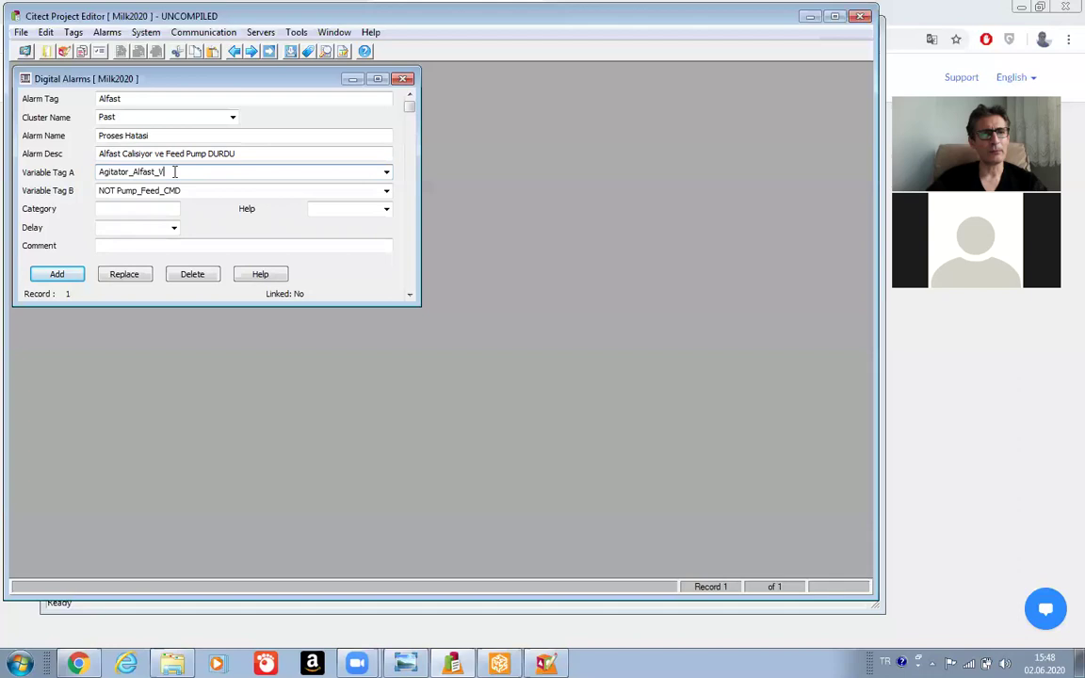
{"action": "left_click", "coordinate": [174, 173]}
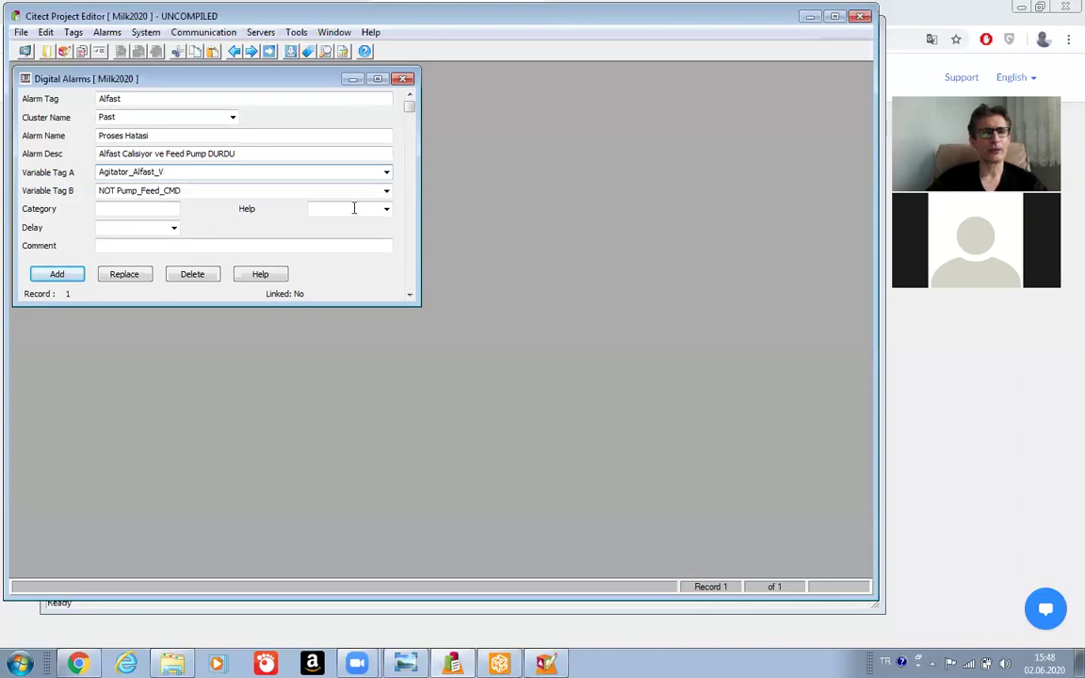
{"action": "left_click", "coordinate": [57, 277]}
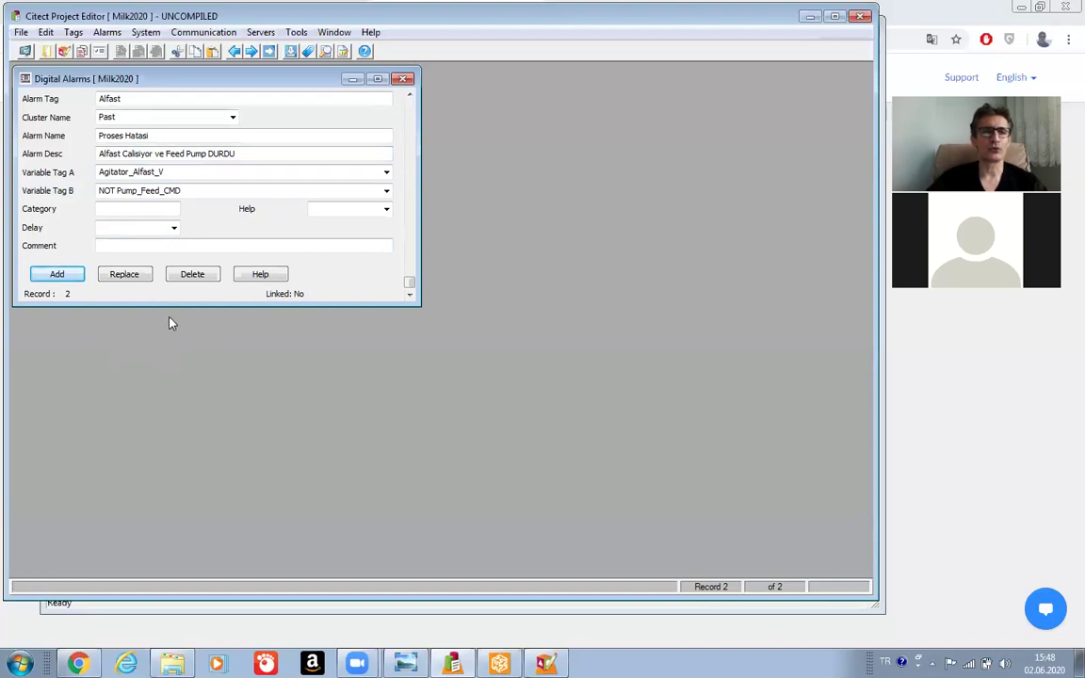
Compile the Milk2020 project and acknowledge the 0-warning success message.
{"action": "left_click", "coordinate": [25, 33]}
{"action": "left_click", "coordinate": [44, 63]}
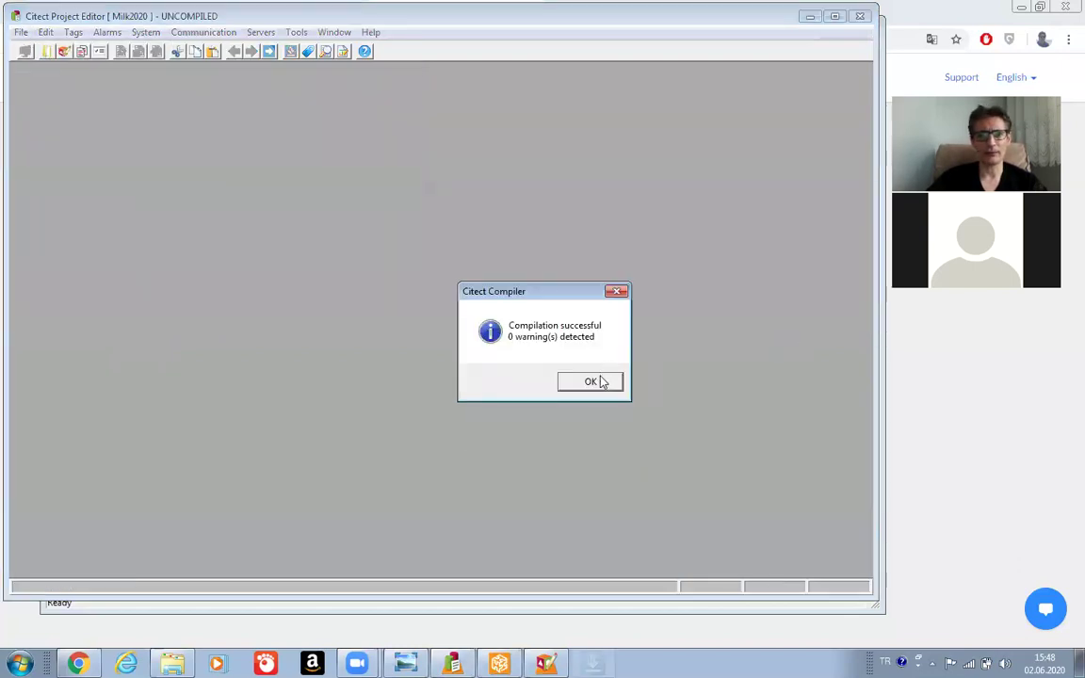
{"action": "left_click", "coordinate": [595, 381]}
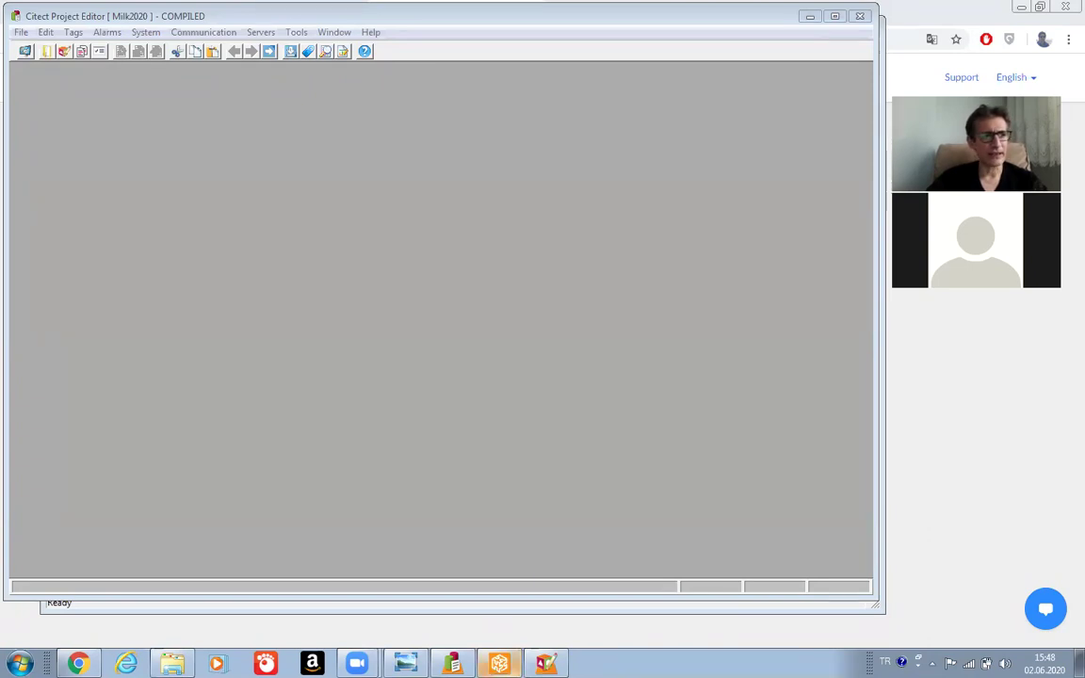
{"action": "mouse_move", "coordinate": [499, 664]}
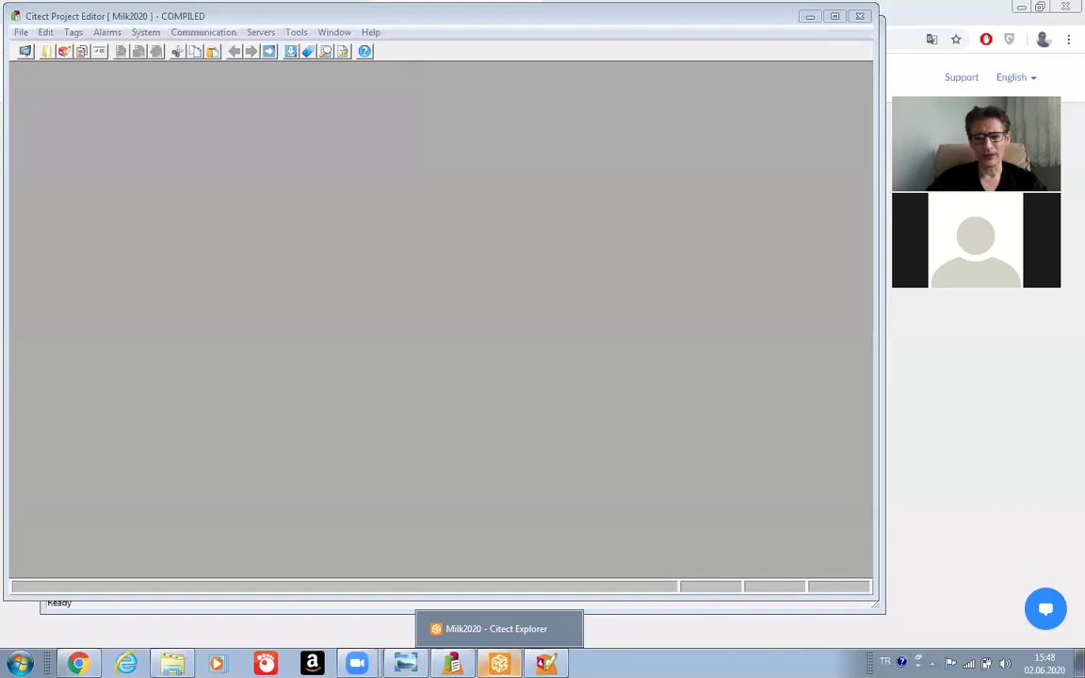
Return to Citect Explorer and open a blank Analog Alarms form.
{"action": "left_click", "coordinate": [496, 628]}
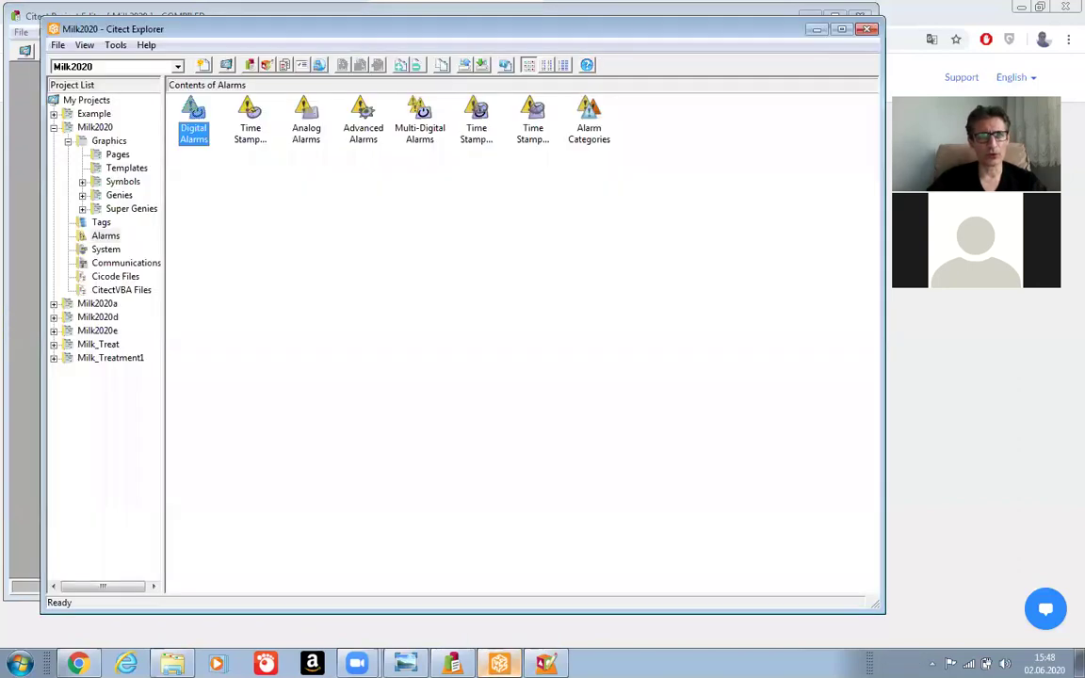
{"action": "left_click", "coordinate": [306, 115]}
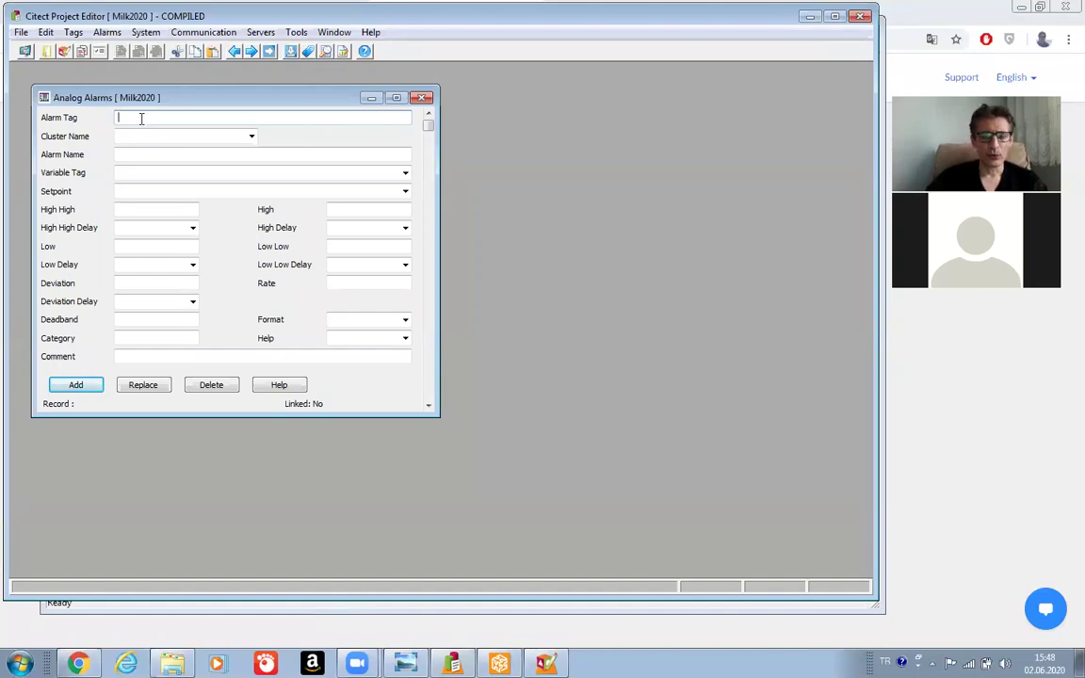
Create analog alarm HTA, 'Holding Tube Alarm', in cluster Past, monitoring TIC_Hold_PV.
{"action": "type", "text": "HTA"}
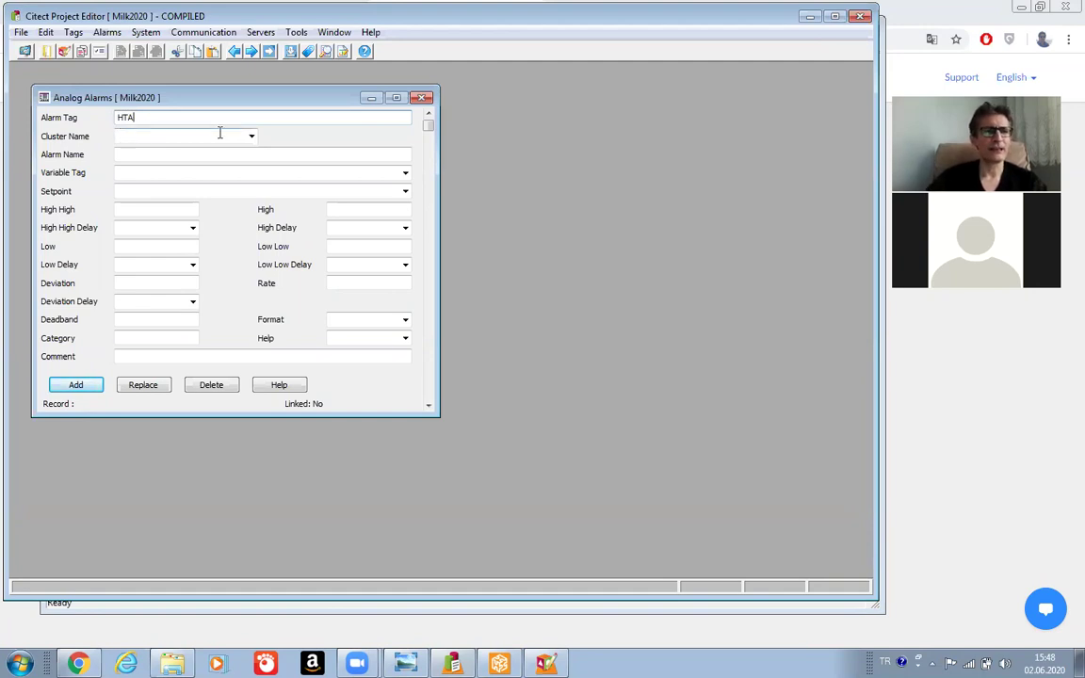
{"action": "left_click", "coordinate": [251, 138]}
{"action": "left_click", "coordinate": [232, 151]}
{"action": "left_click", "coordinate": [198, 156]}
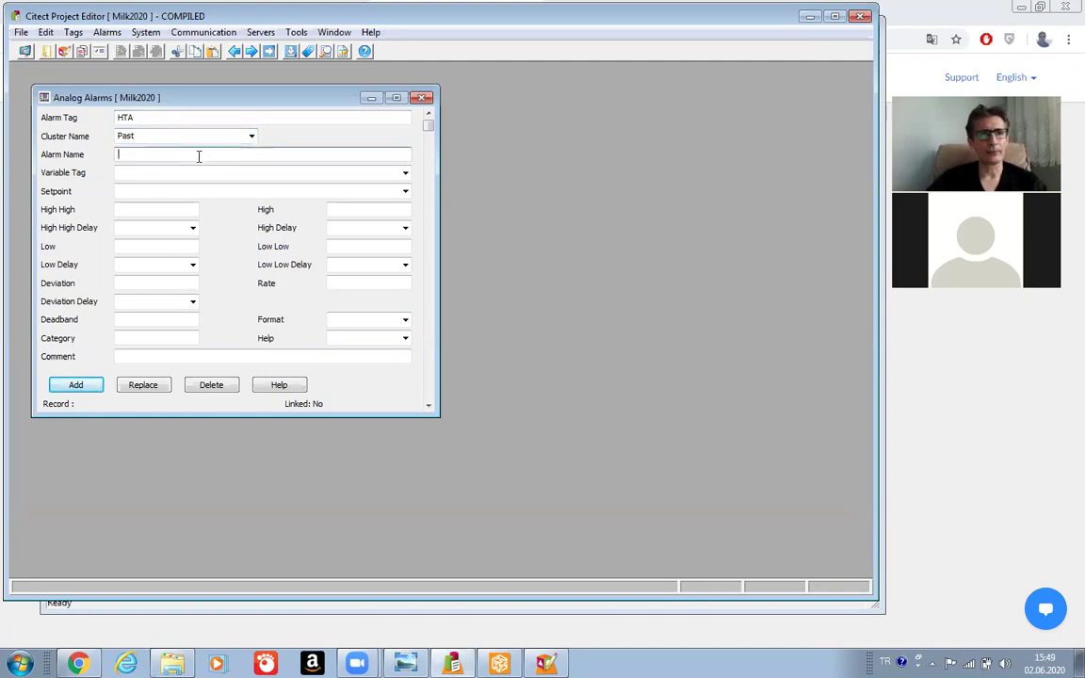
{"action": "type", "text": "Holding"}
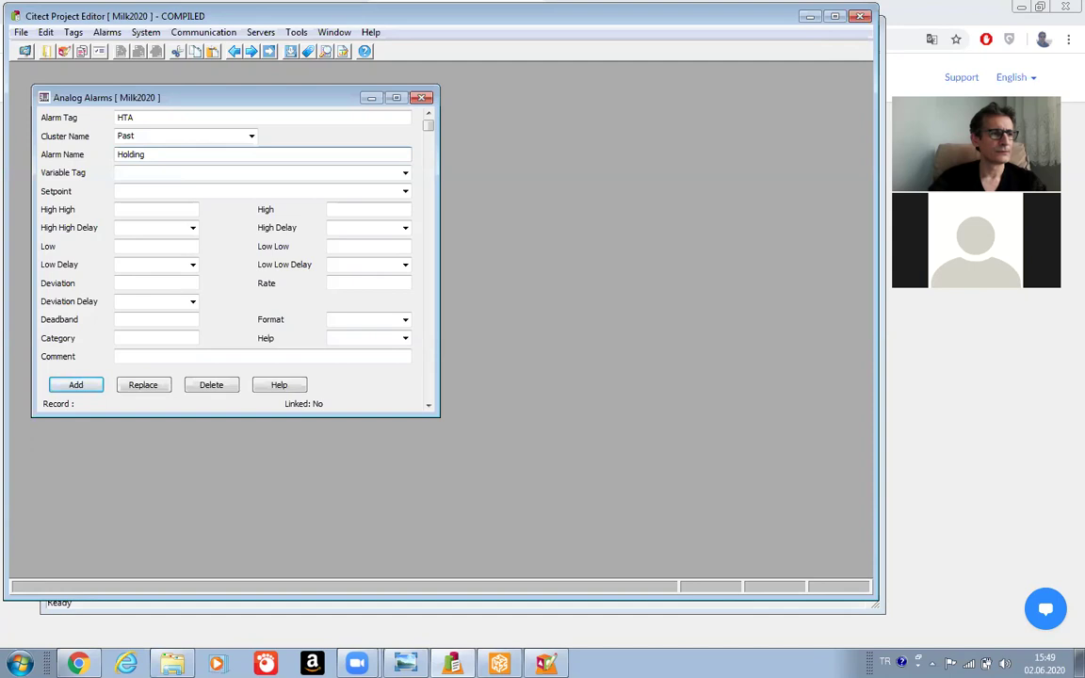
{"action": "type", "text": " Tube Ala"}
{"action": "type", "text": "m"}
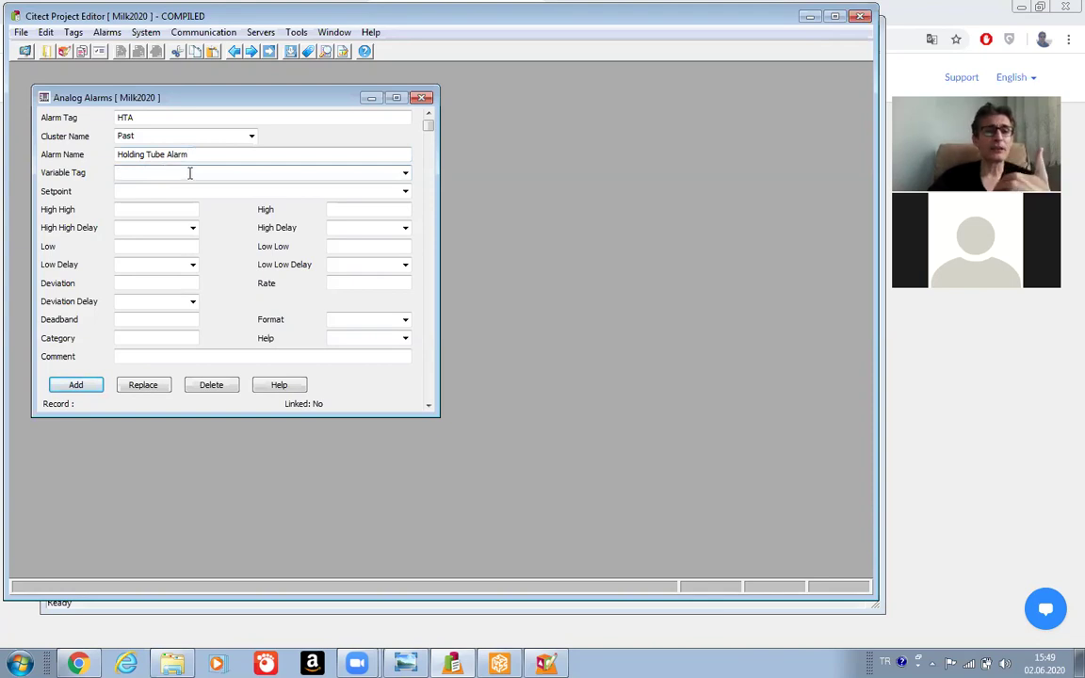
{"action": "left_click", "coordinate": [406, 173]}
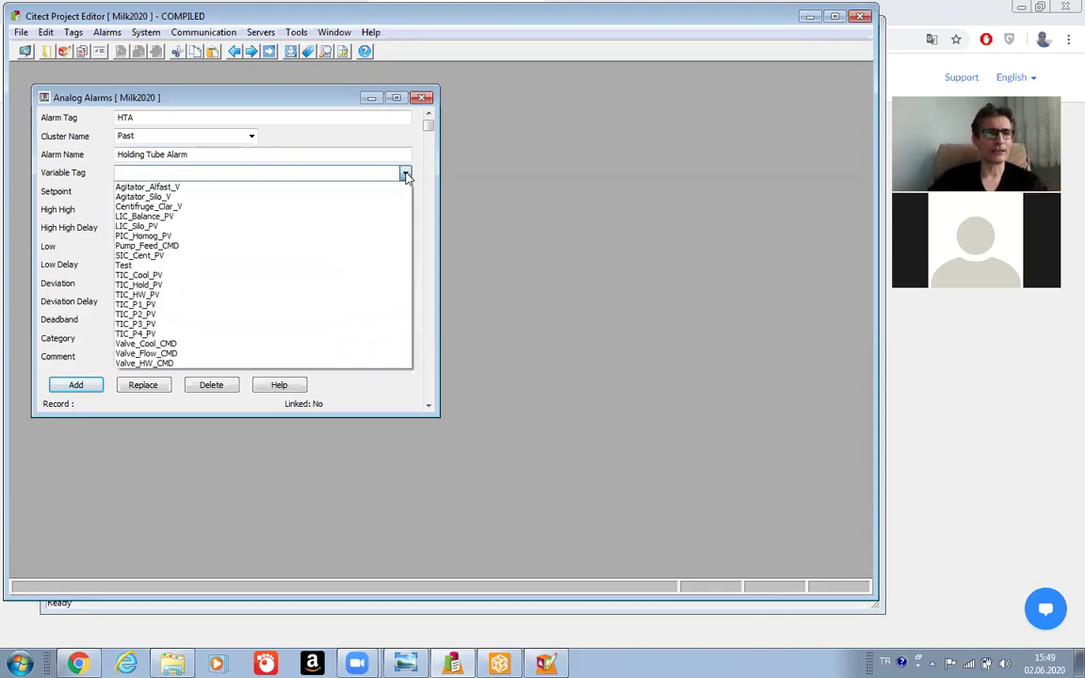
{"action": "left_click", "coordinate": [173, 285]}
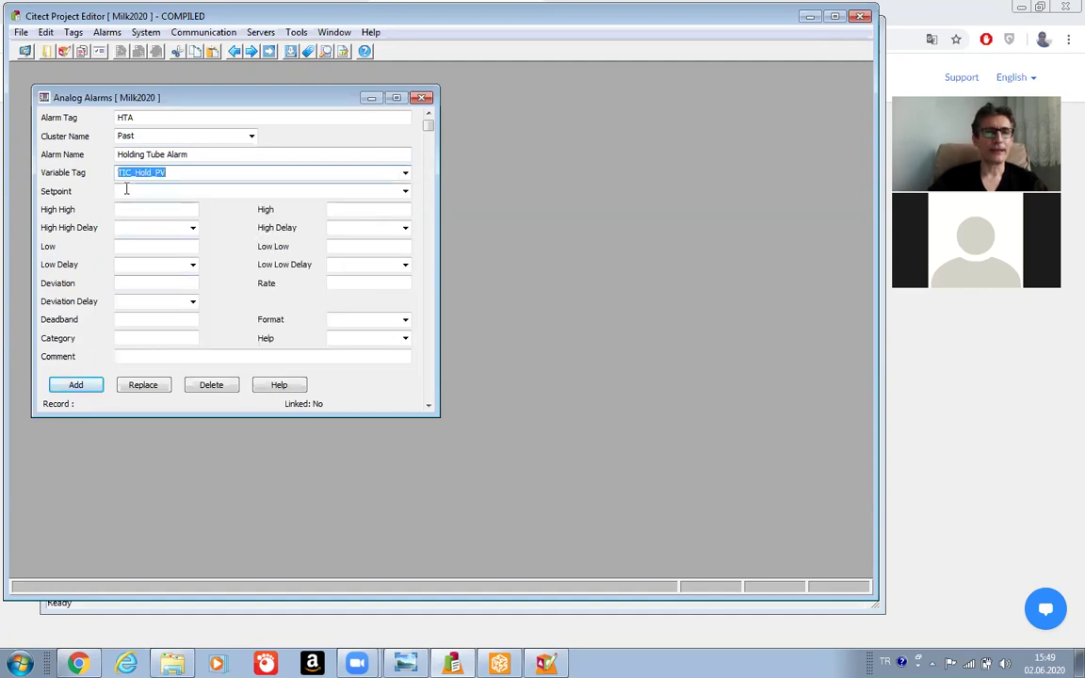
{"action": "left_click", "coordinate": [190, 175]}
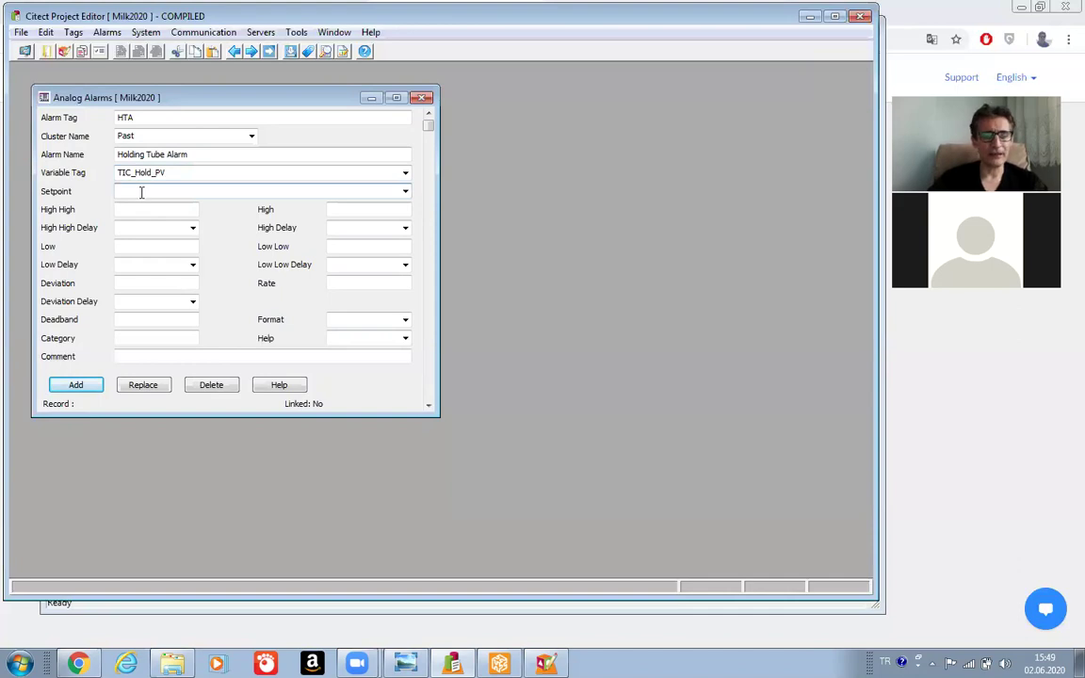
Enter setpoint 73 with limits High High 85, High 80, Low 65 and Low Low 60.
{"action": "type", "text": "73"}
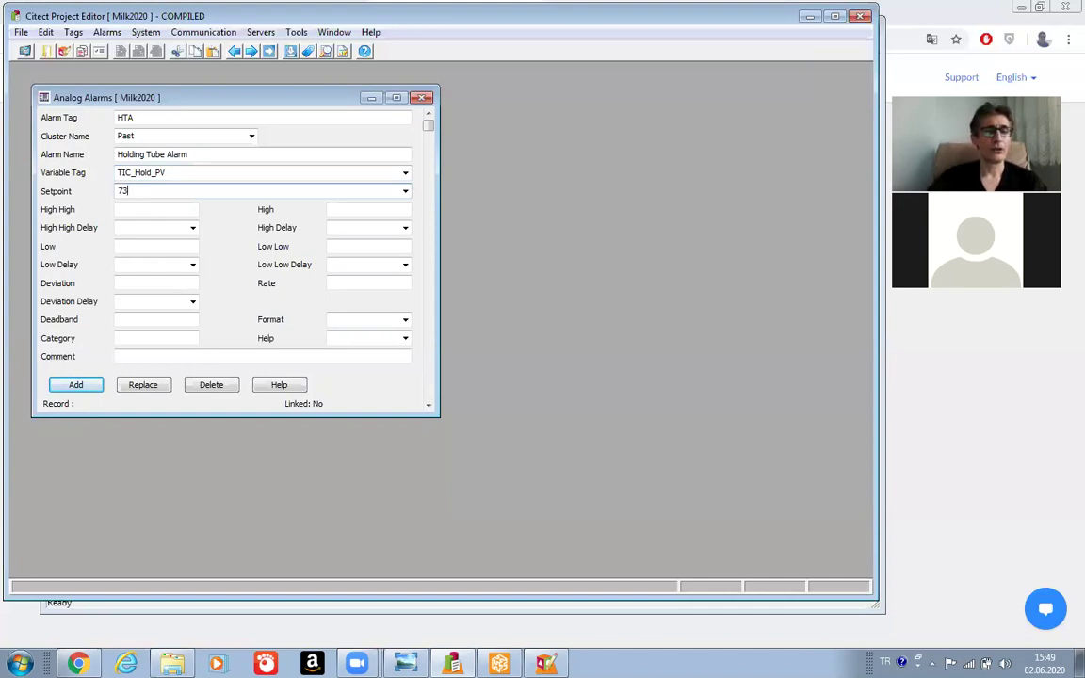
{"action": "left_click", "coordinate": [150, 211]}
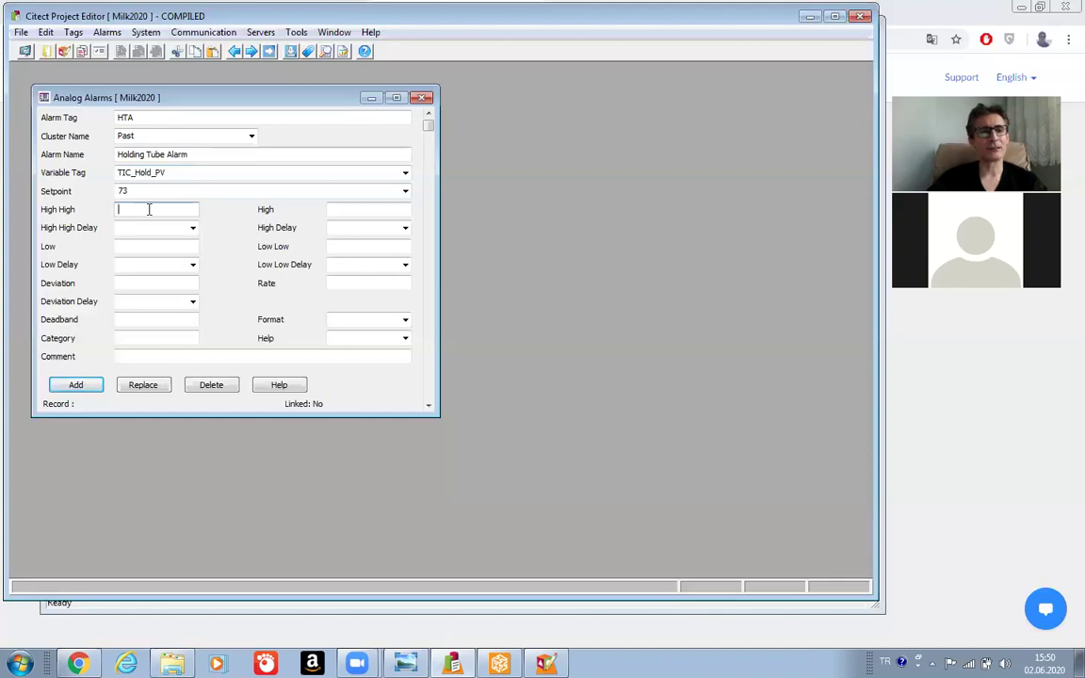
{"action": "left_click", "coordinate": [352, 213]}
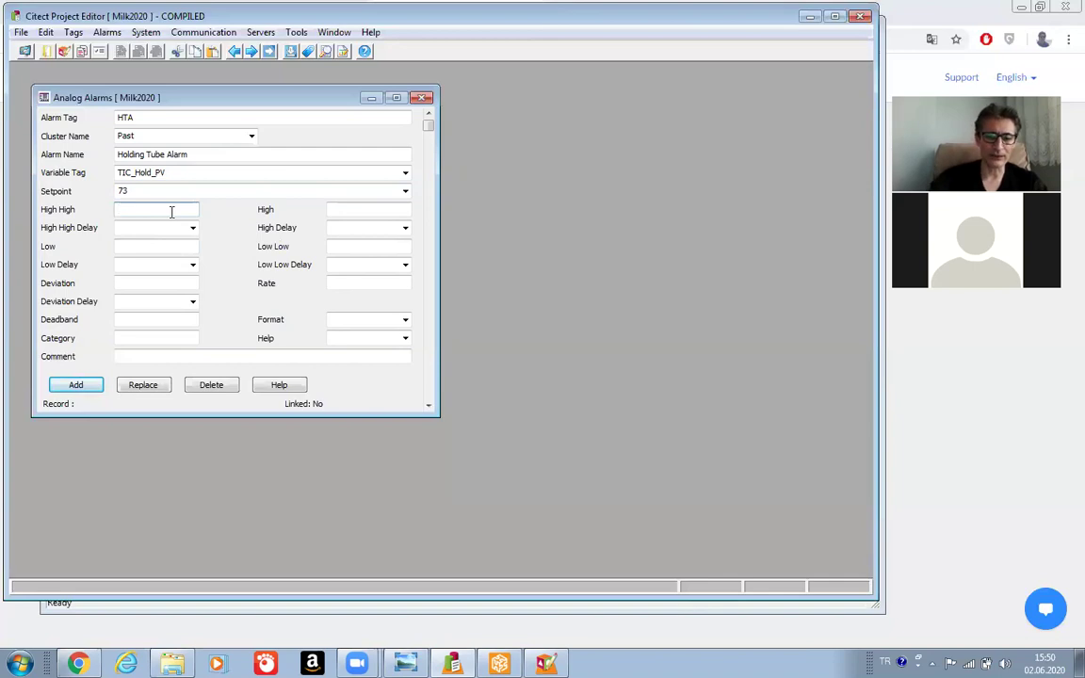
{"action": "type", "text": "85"}
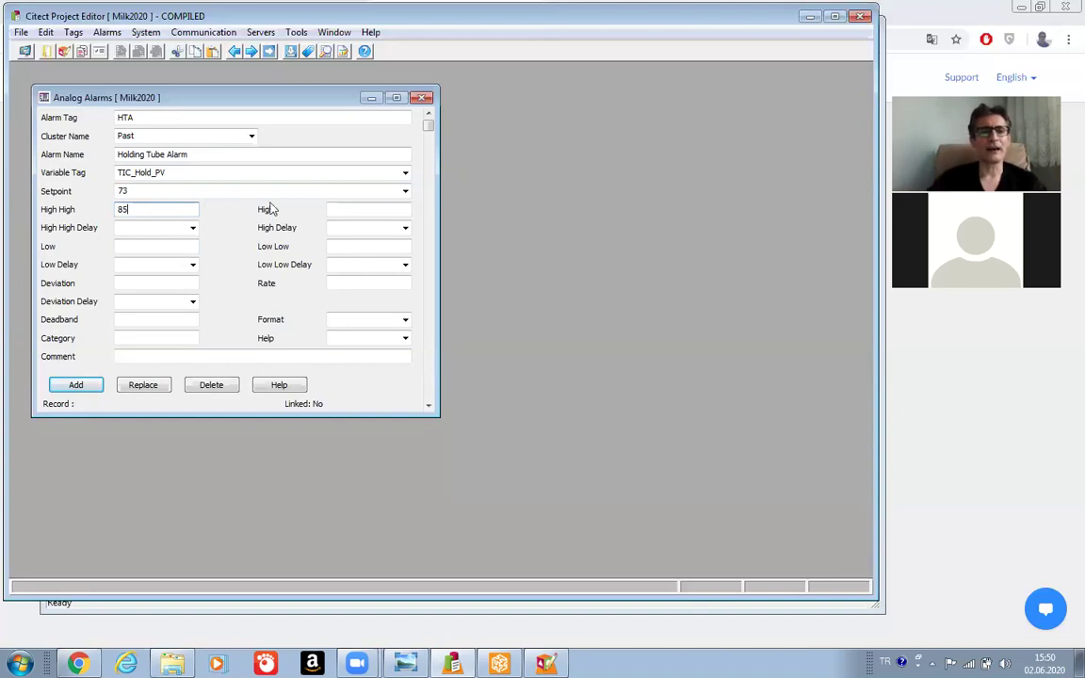
{"action": "left_click", "coordinate": [355, 211]}
{"action": "type", "text": "80"}
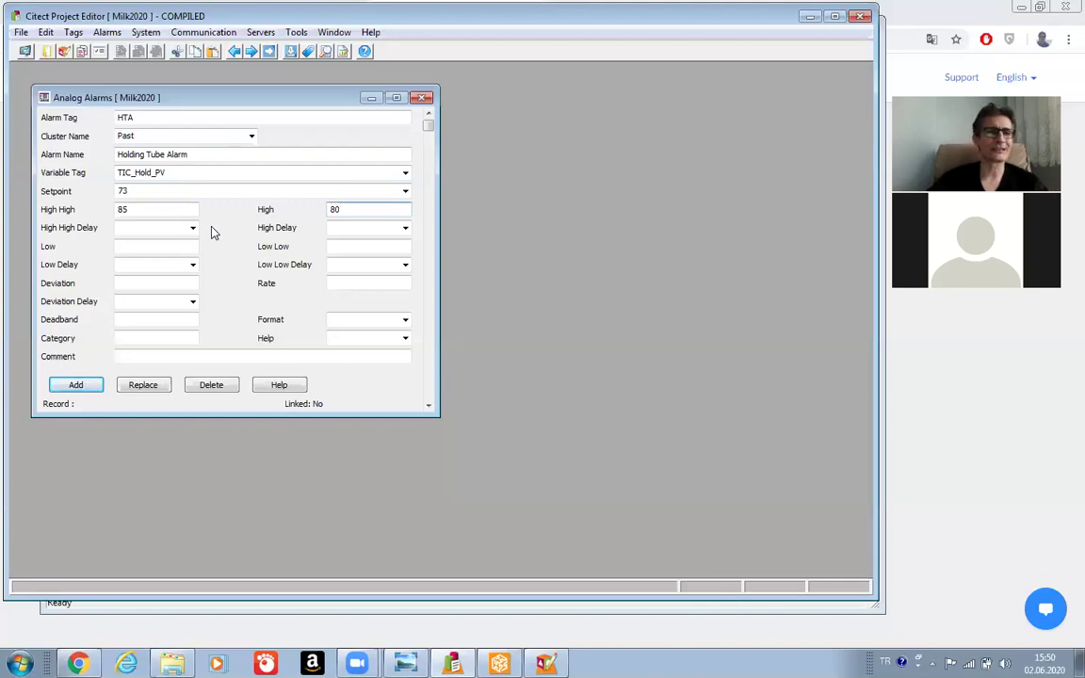
{"action": "left_click", "coordinate": [162, 246]}
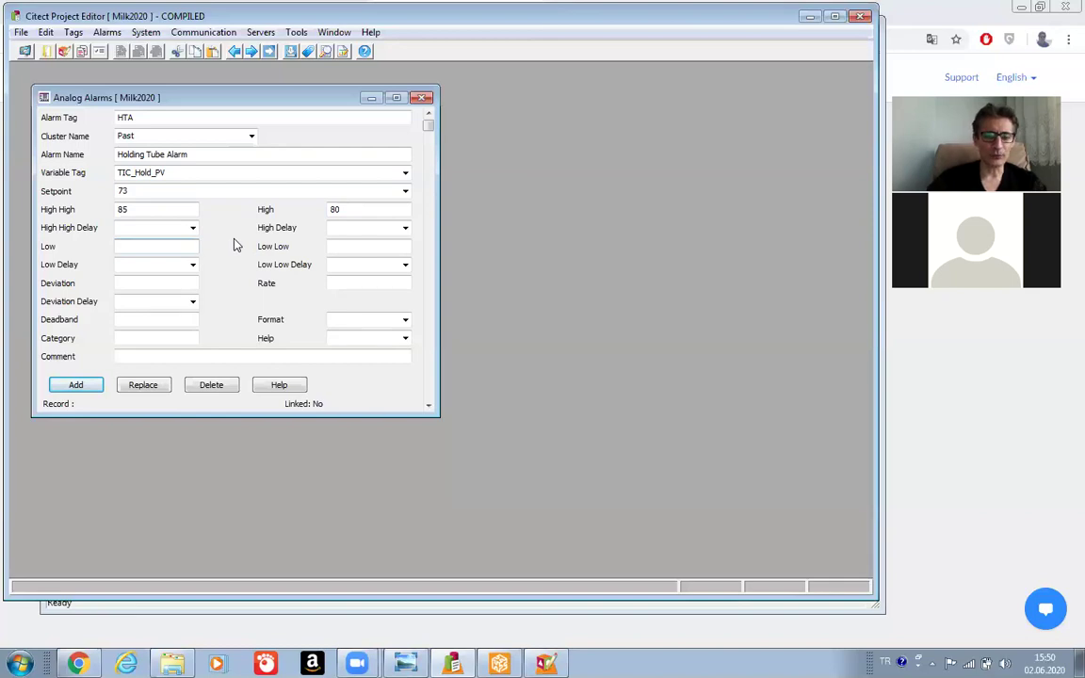
{"action": "type", "text": "65"}
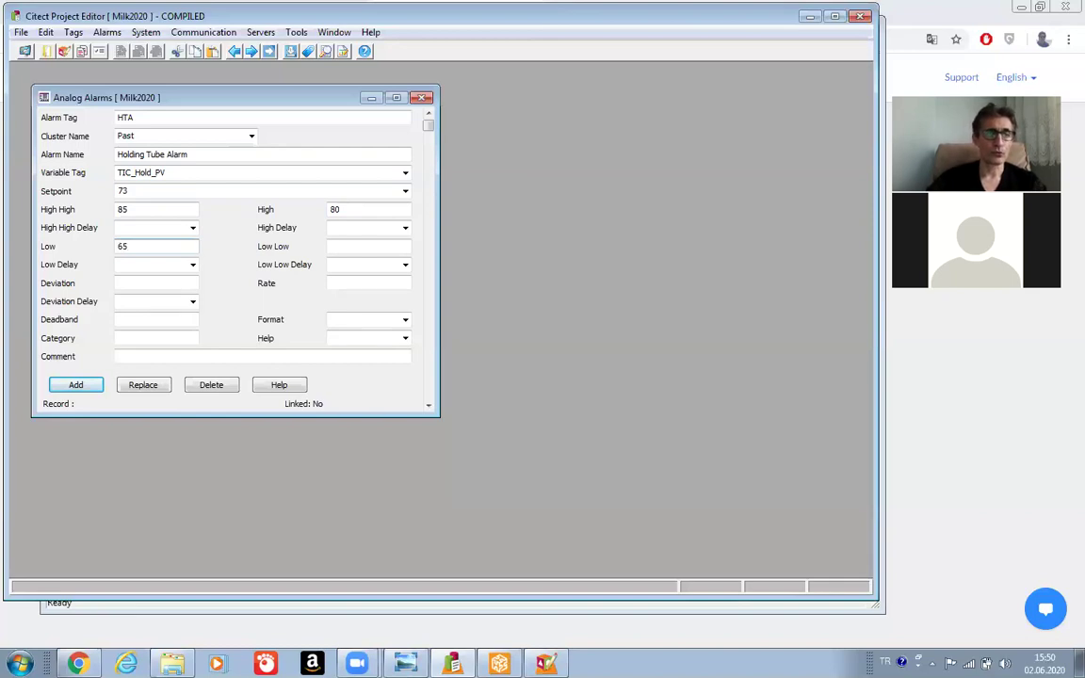
{"action": "left_click", "coordinate": [360, 243]}
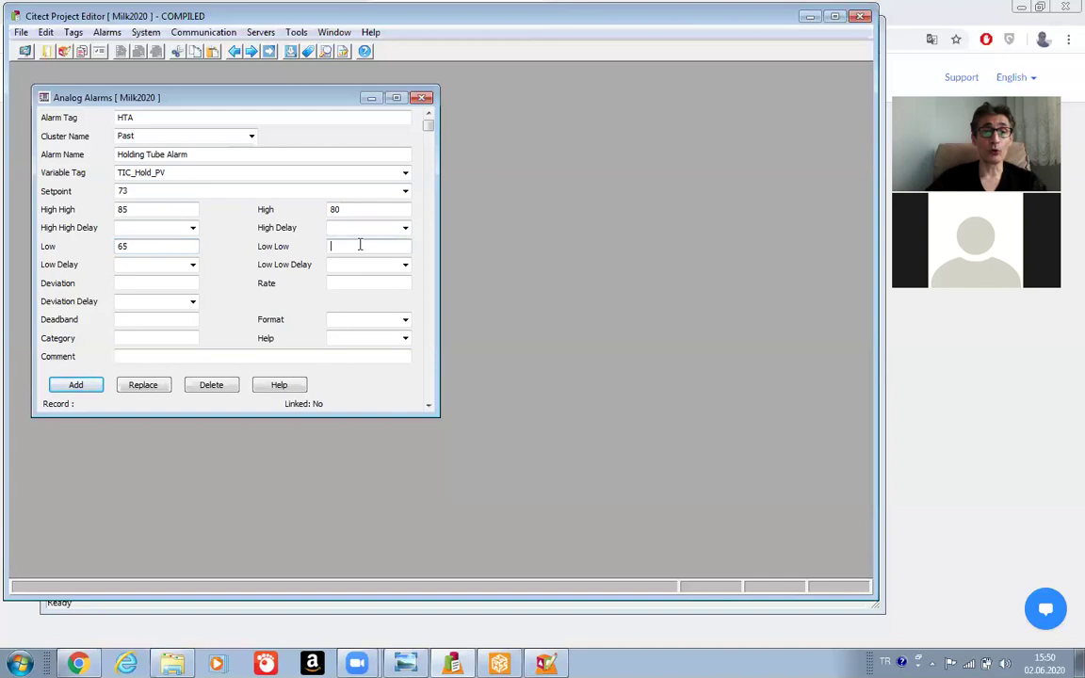
{"action": "type", "text": "60"}
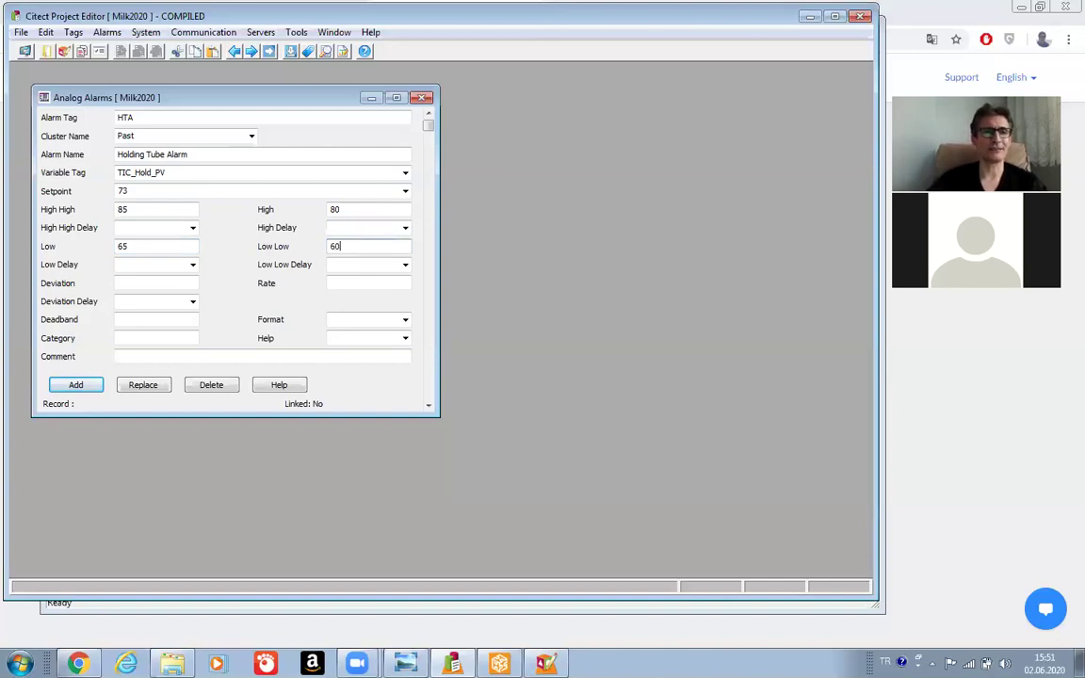
{"action": "left_click", "coordinate": [158, 285]}
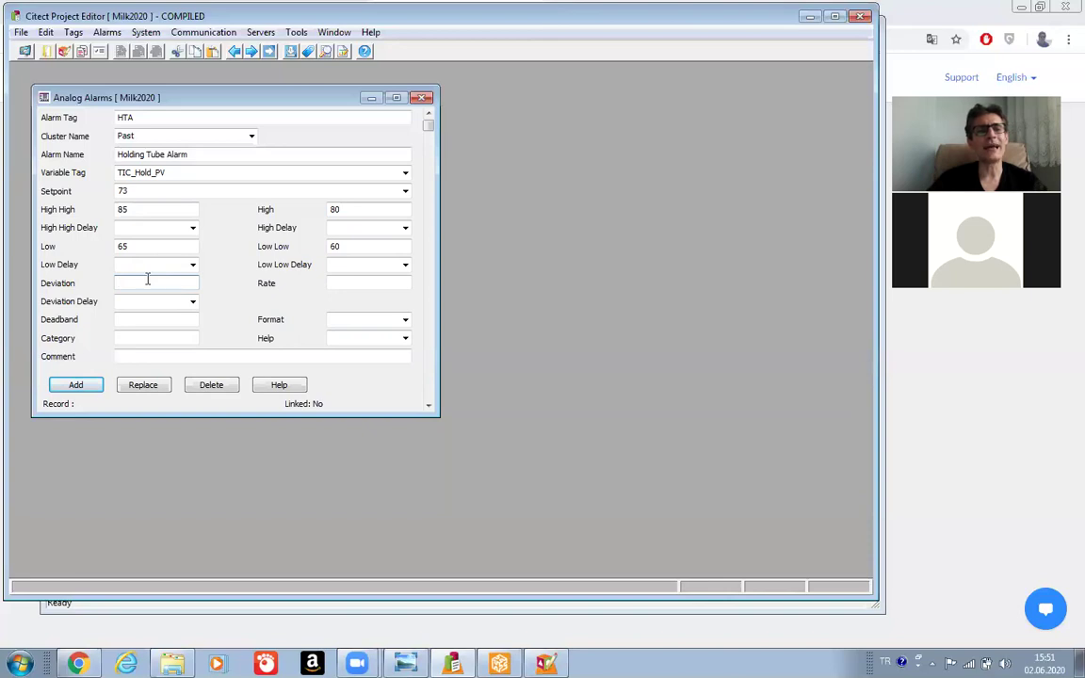
Enter Deviation 3 and Deadband 2, and choose the ### display format.
{"action": "left_click", "coordinate": [147, 278]}
{"action": "type", "text": "3"}
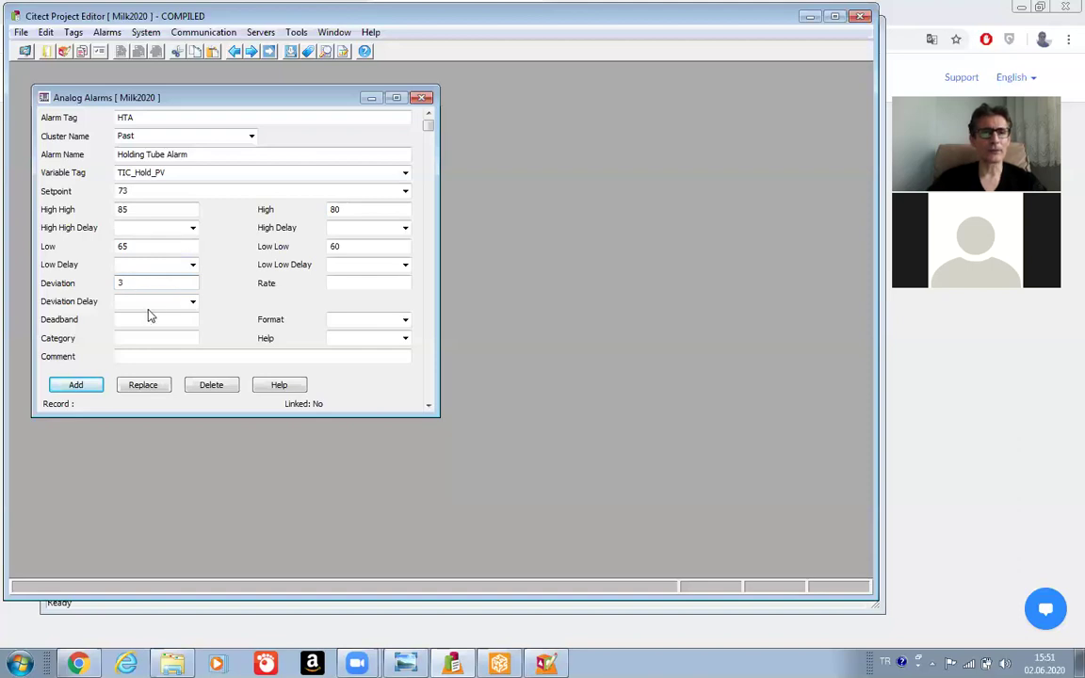
{"action": "left_click", "coordinate": [329, 284]}
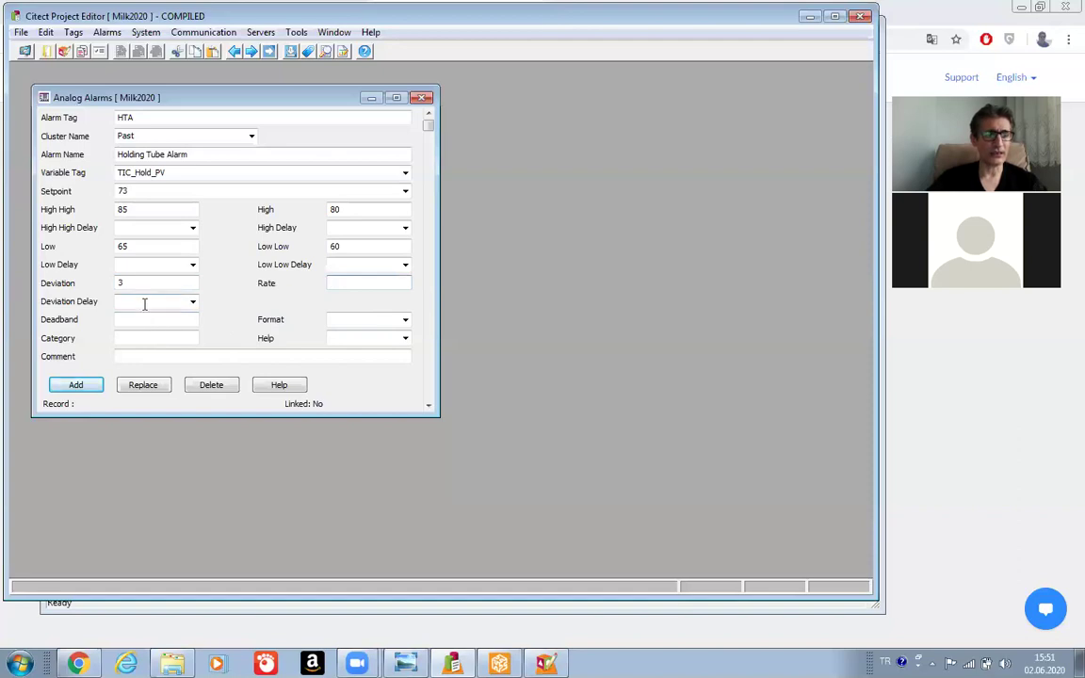
{"action": "left_click", "coordinate": [139, 320]}
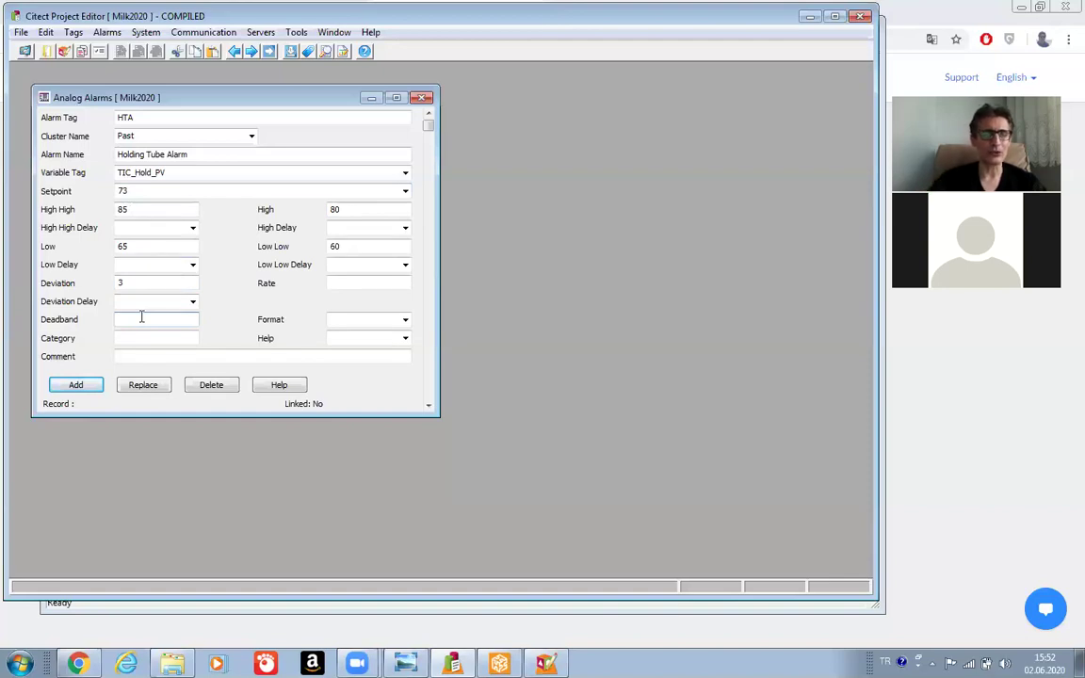
{"action": "type", "text": "2"}
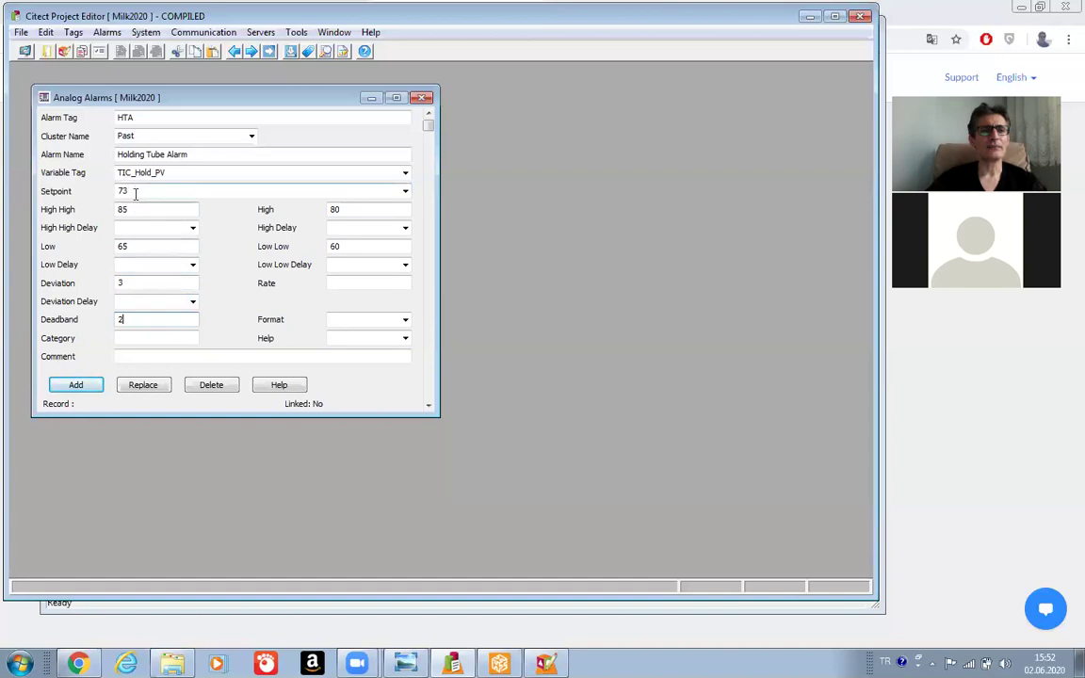
{"action": "left_click", "coordinate": [131, 322]}
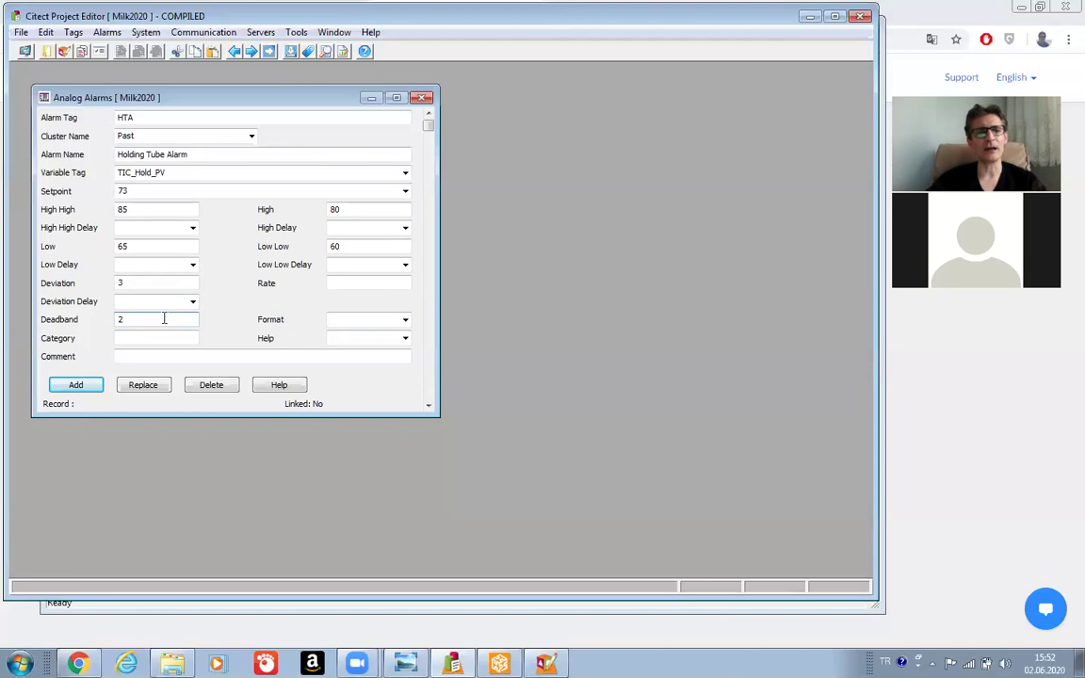
{"action": "left_click", "coordinate": [405, 320]}
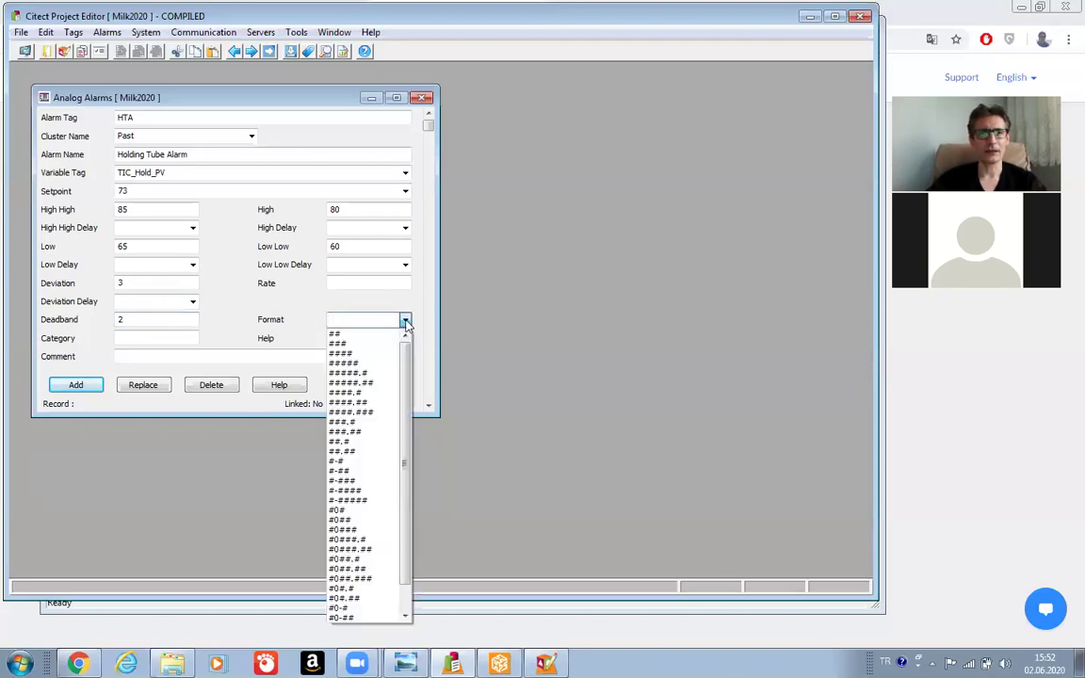
{"action": "left_click", "coordinate": [348, 344]}
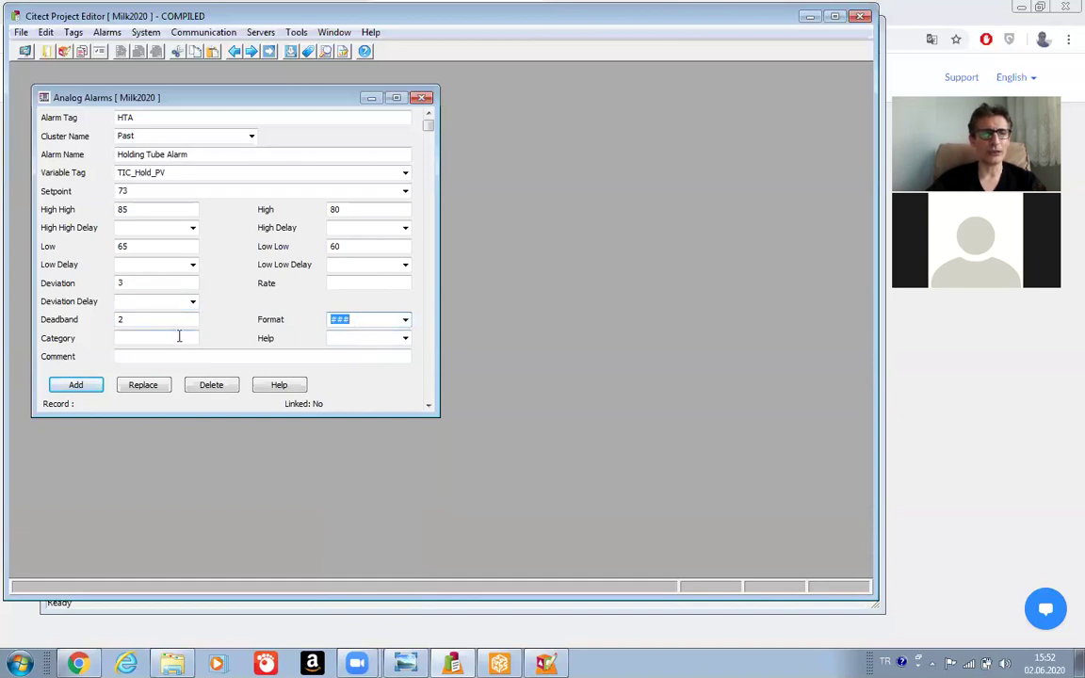
Add the HTA alarm as a record, compile Milk2020, and return to the Alarms folder.
{"action": "left_click", "coordinate": [73, 390]}
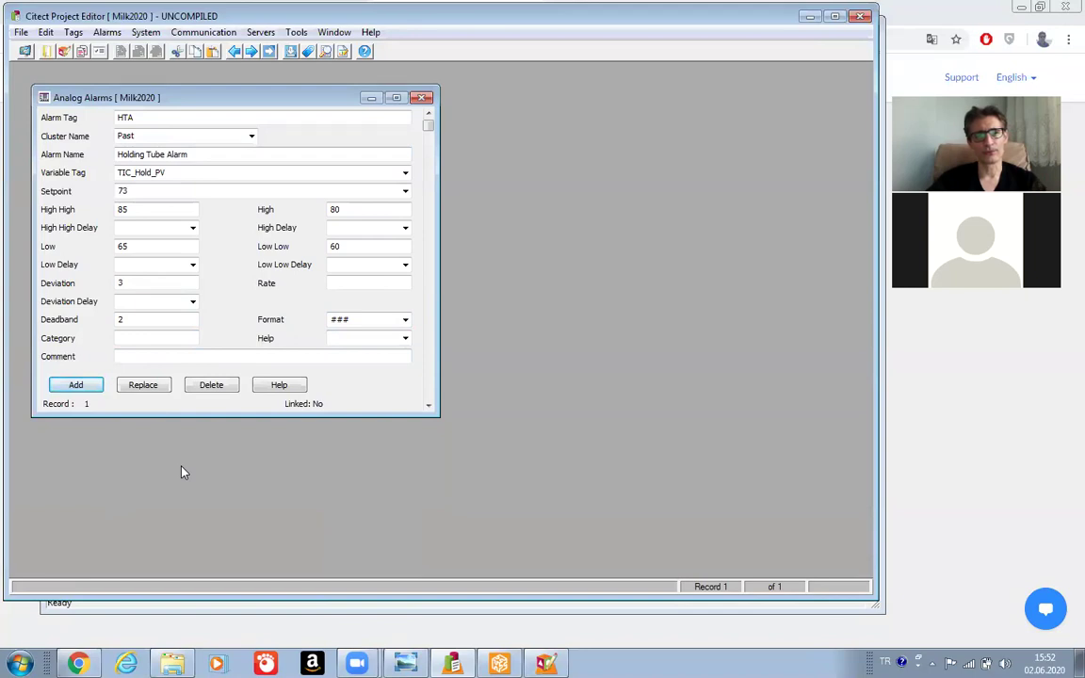
{"action": "left_click", "coordinate": [20, 33]}
{"action": "left_click", "coordinate": [51, 66]}
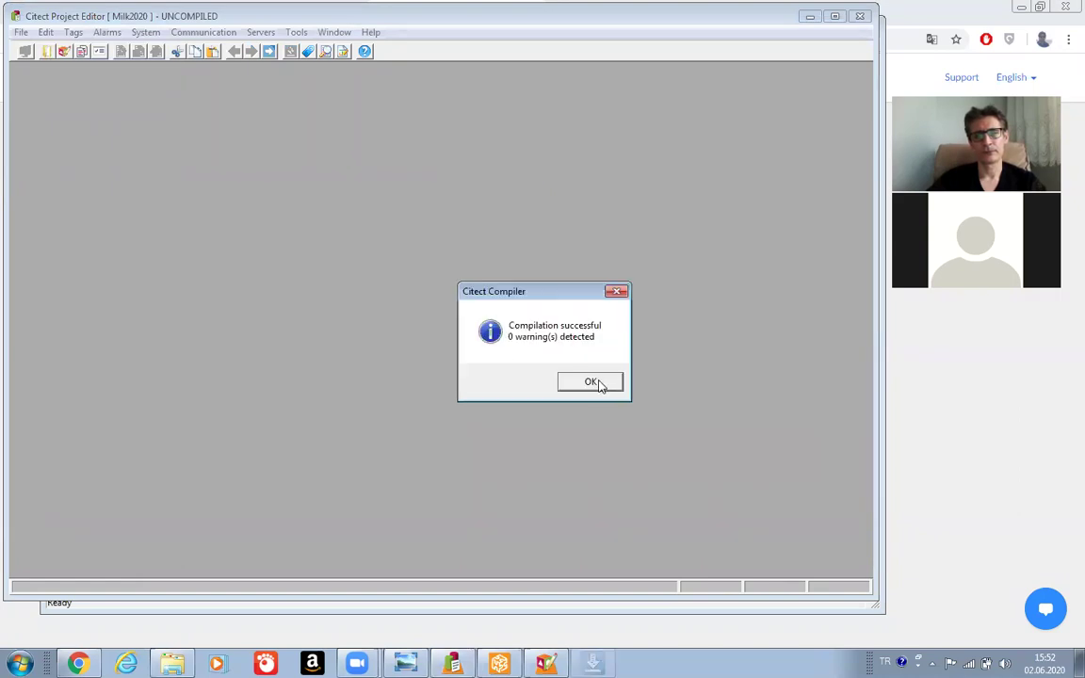
{"action": "left_click", "coordinate": [592, 381]}
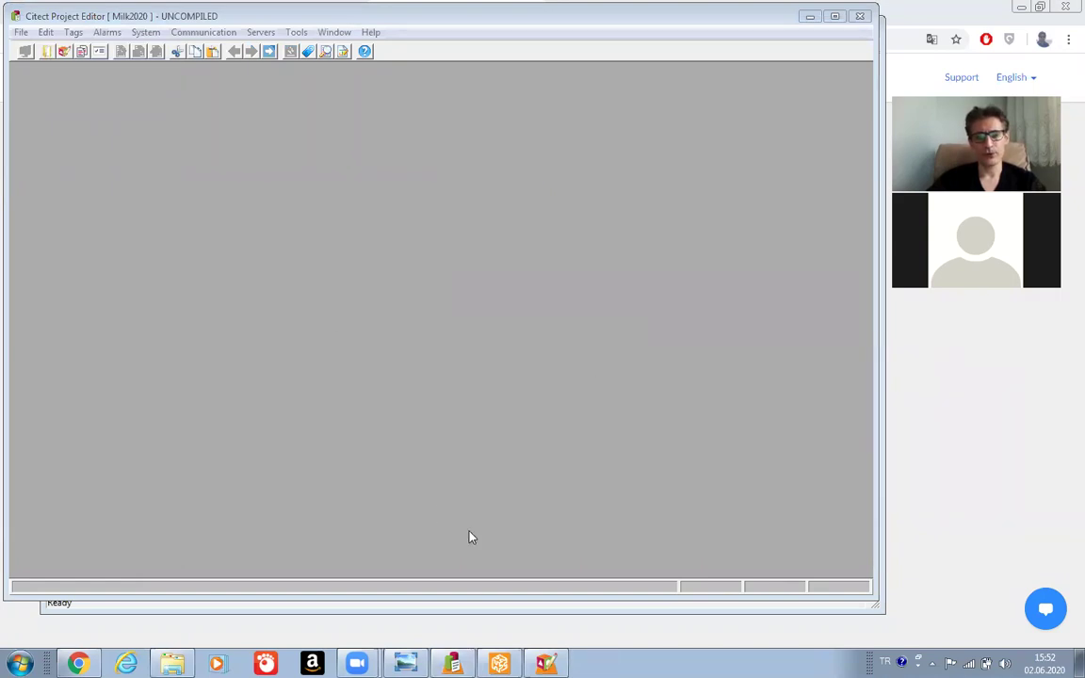
{"action": "left_click", "coordinate": [499, 663]}
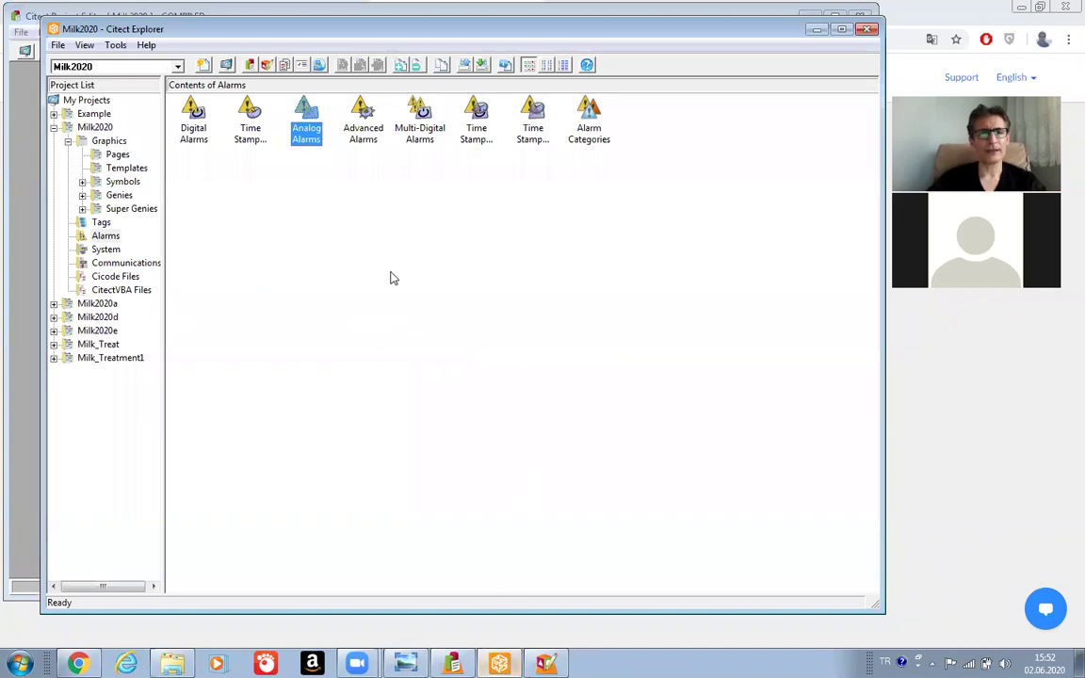
Open the Advanced Alarms form and briefly view the PastProses.png diagram for reference.
{"action": "left_click", "coordinate": [360, 115]}
{"action": "double_click", "coordinate": [360, 114]}
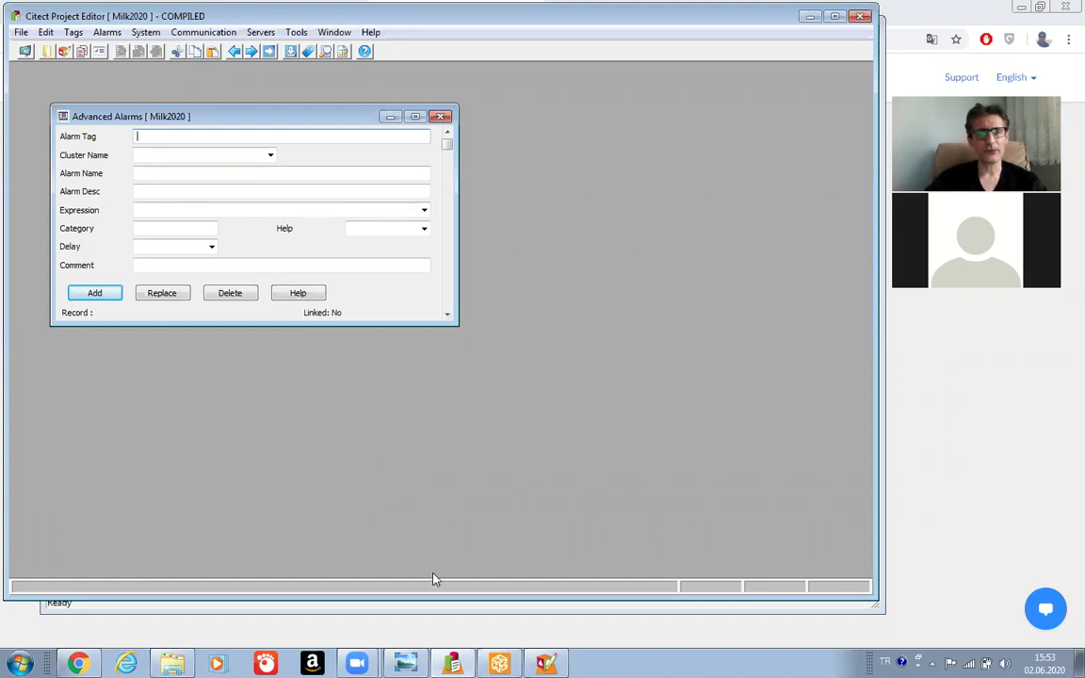
{"action": "left_click", "coordinate": [404, 664]}
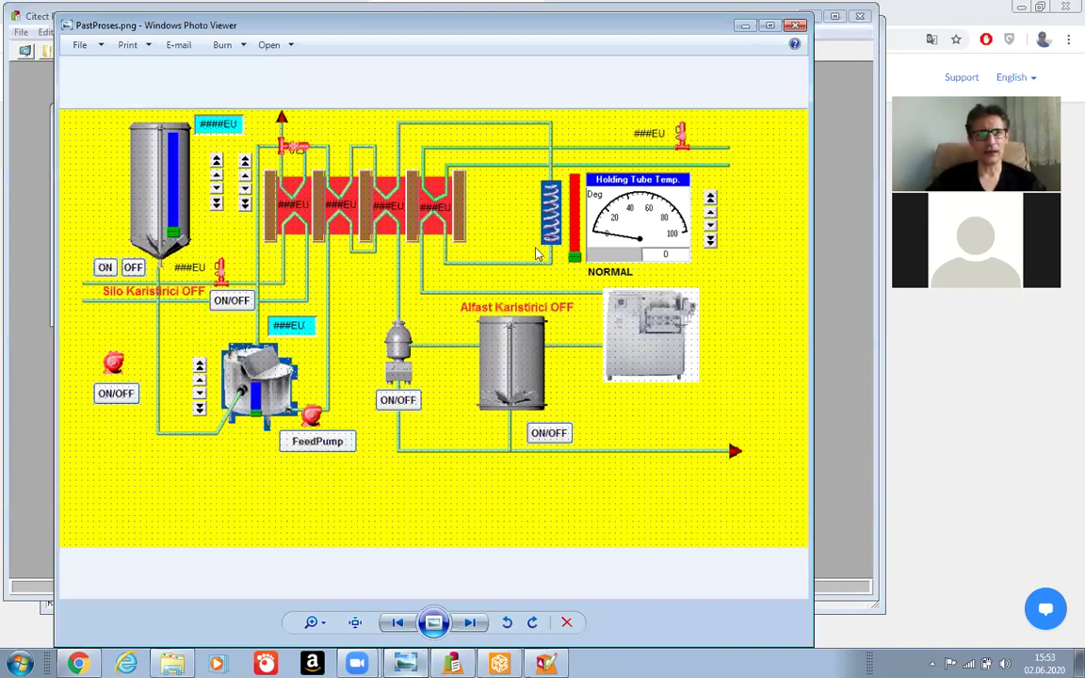
{"action": "key", "text": "alt+F4"}
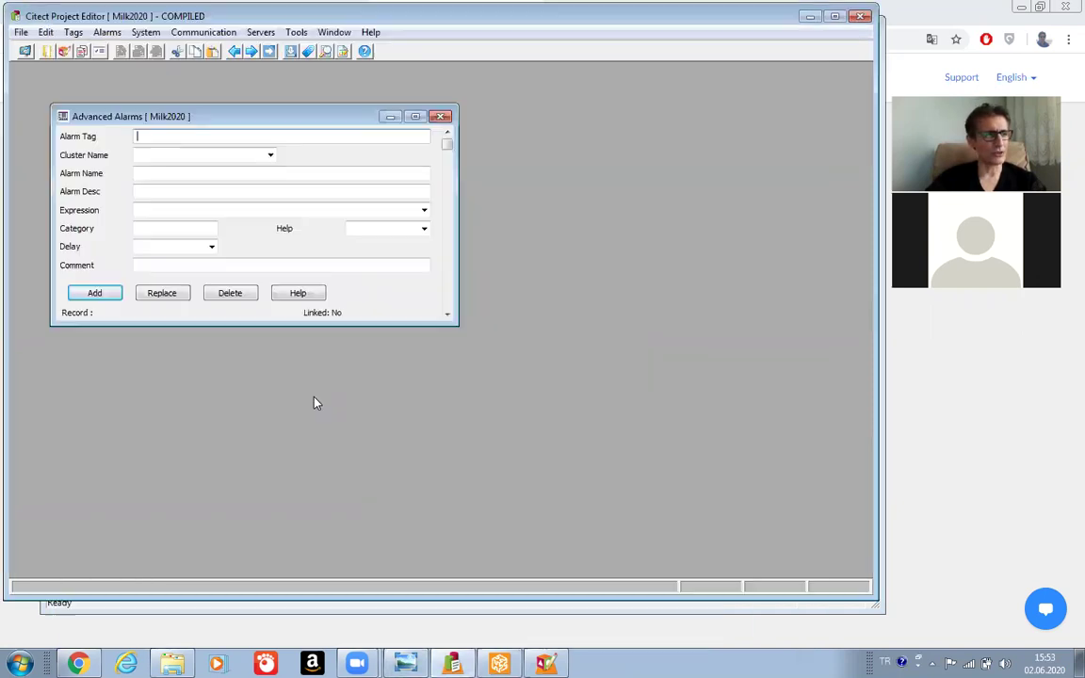
Enter tag P1A, cluster Past, name 'P1 Yuksek Sicaklik' and description 'P1 Sicaklığı >= 3'.
{"action": "type", "text": "P1A"}
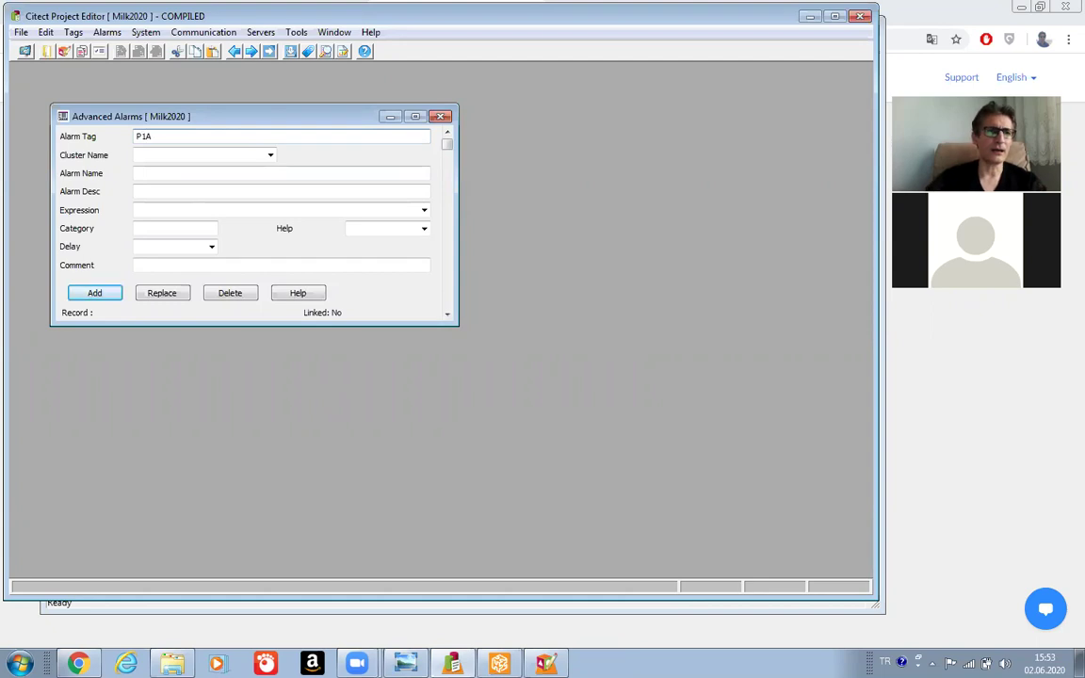
{"action": "left_click", "coordinate": [270, 154]}
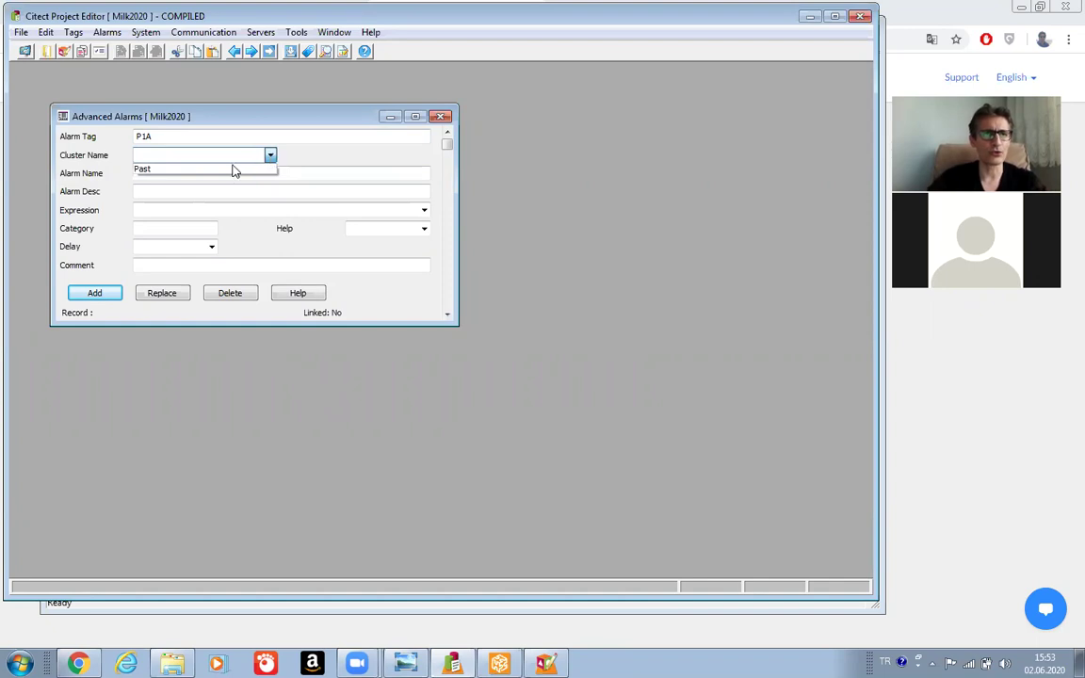
{"action": "left_click", "coordinate": [231, 169]}
{"action": "left_click", "coordinate": [209, 174]}
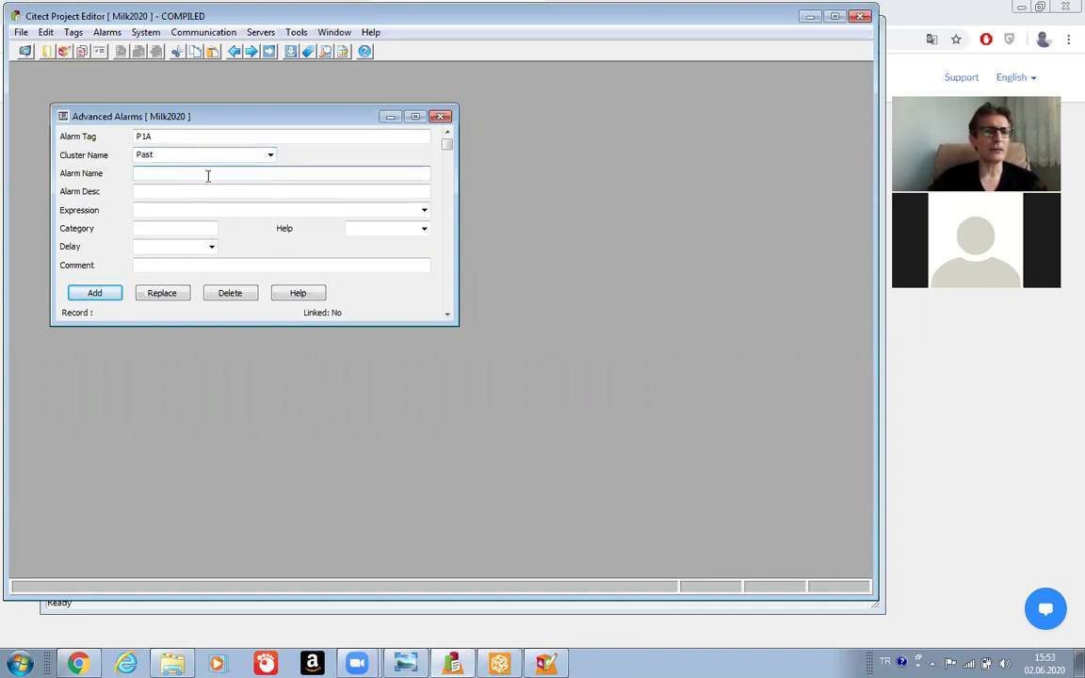
{"action": "type", "text": "P1 "}
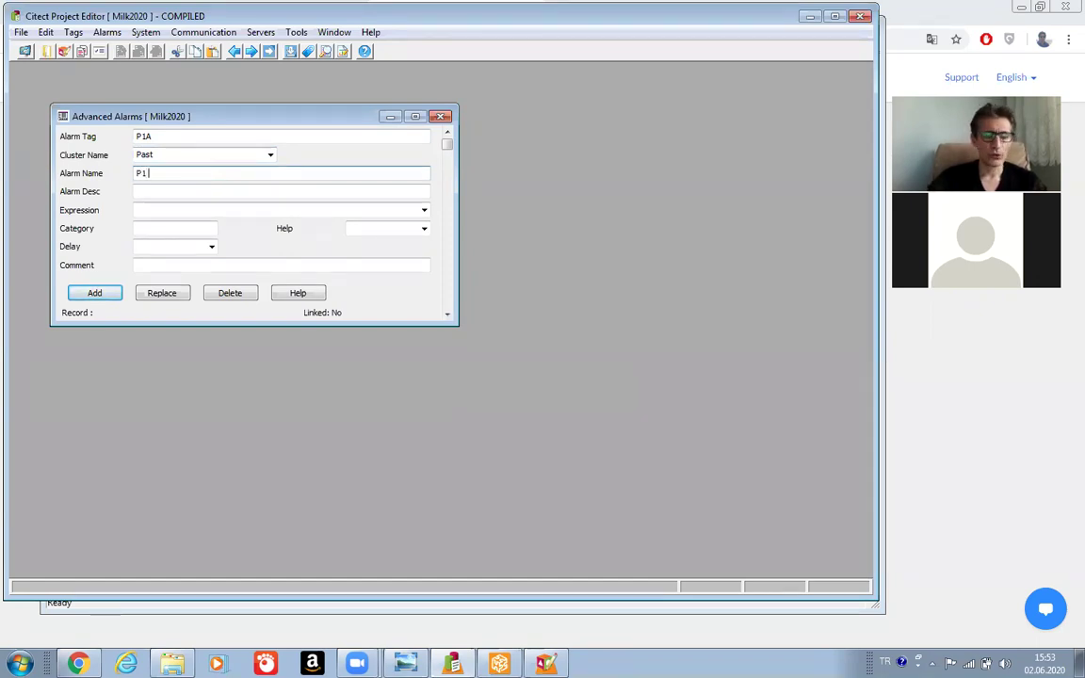
{"action": "type", "text": "Y"}
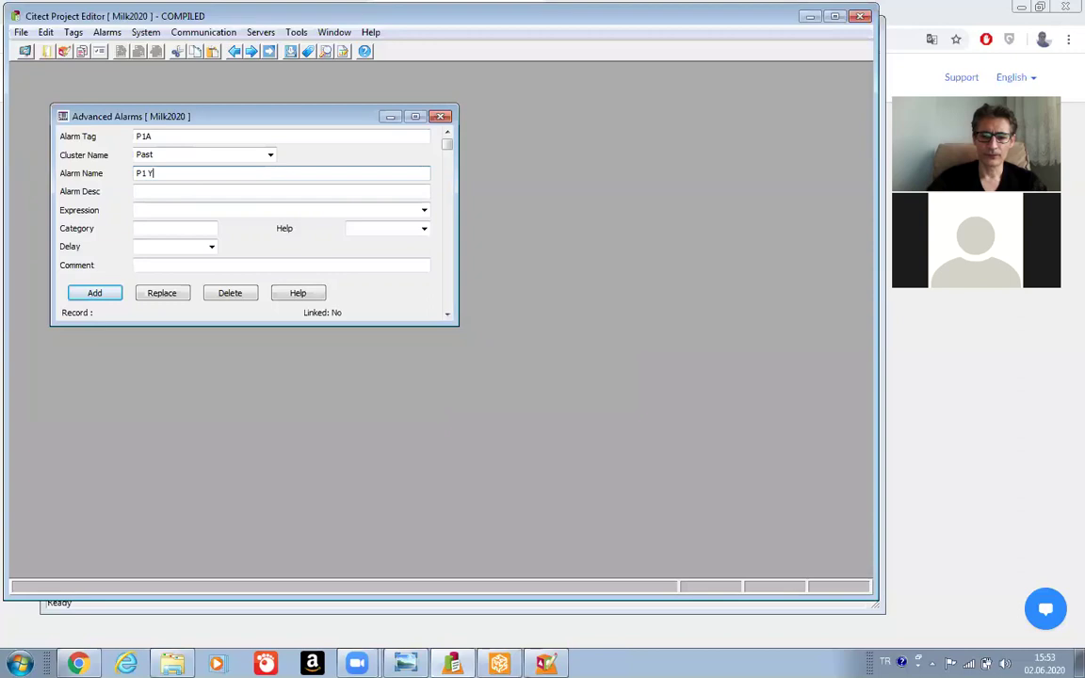
{"action": "type", "text": "ukselk S"}
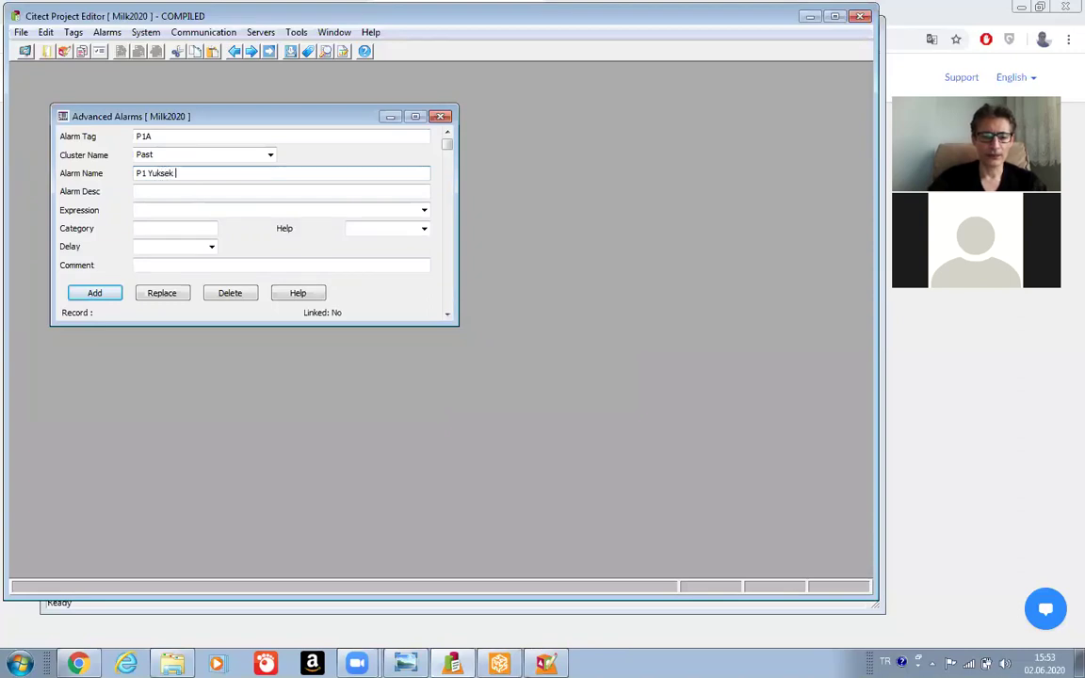
{"action": "type", "text": "icaklik"}
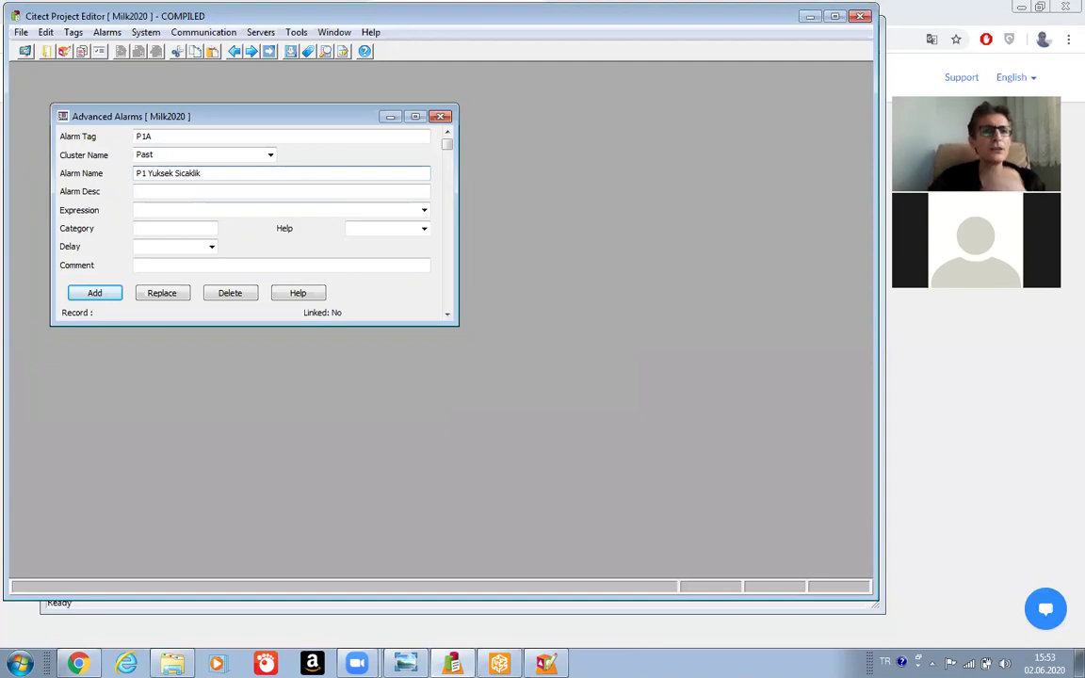
{"action": "left_click", "coordinate": [179, 192]}
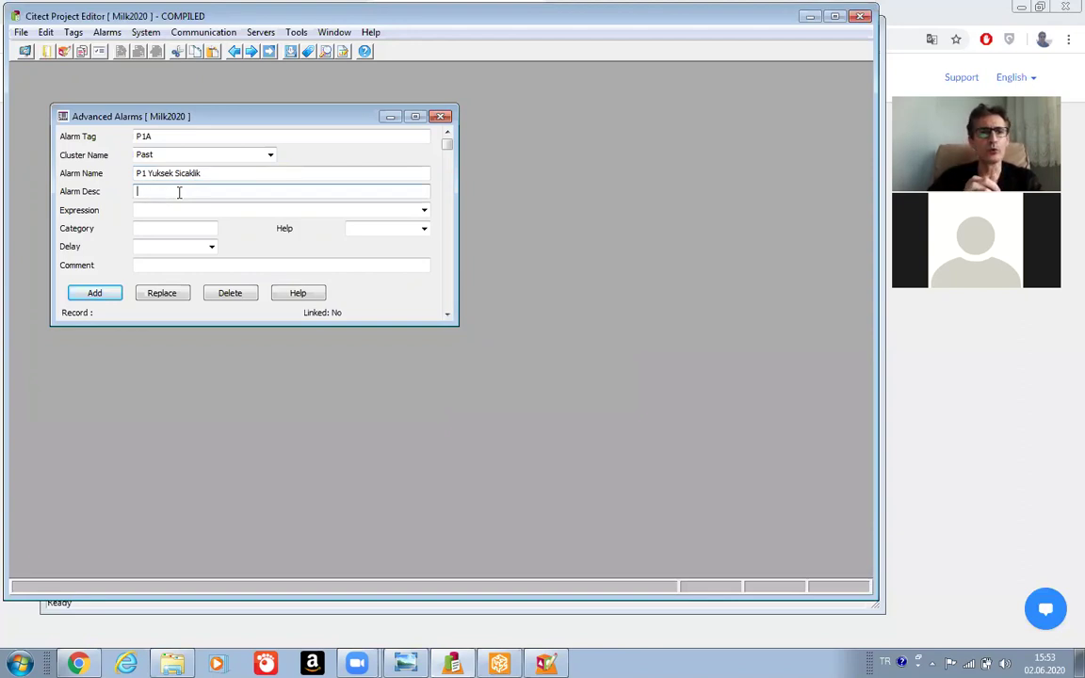
{"action": "type", "text": "P1"}
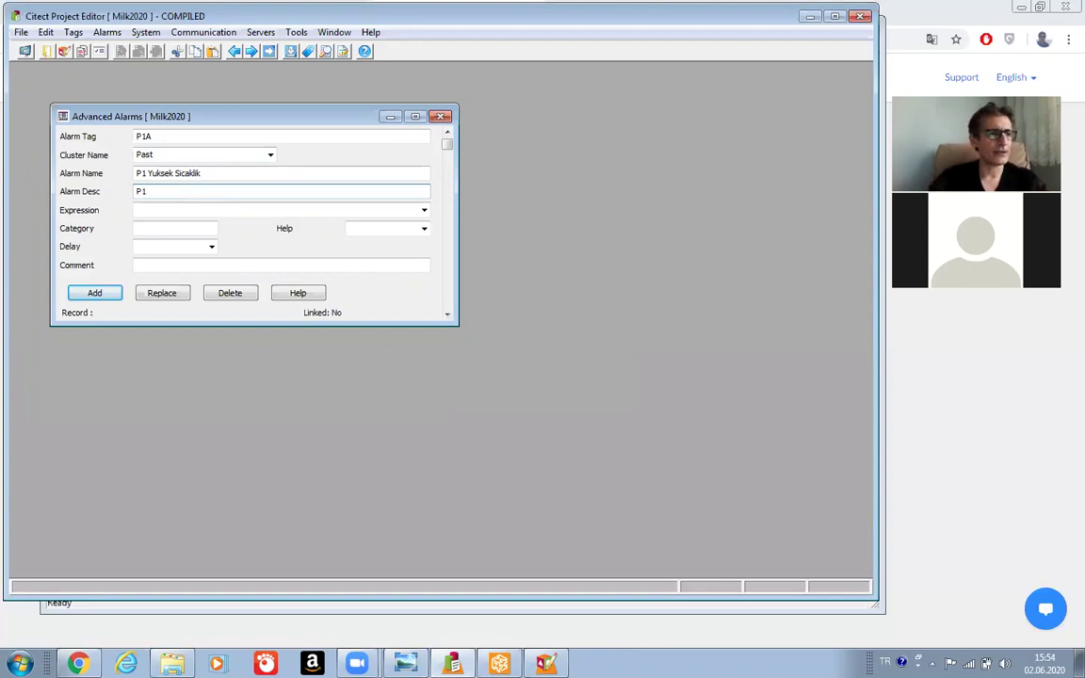
{"action": "type", "text": " S"}
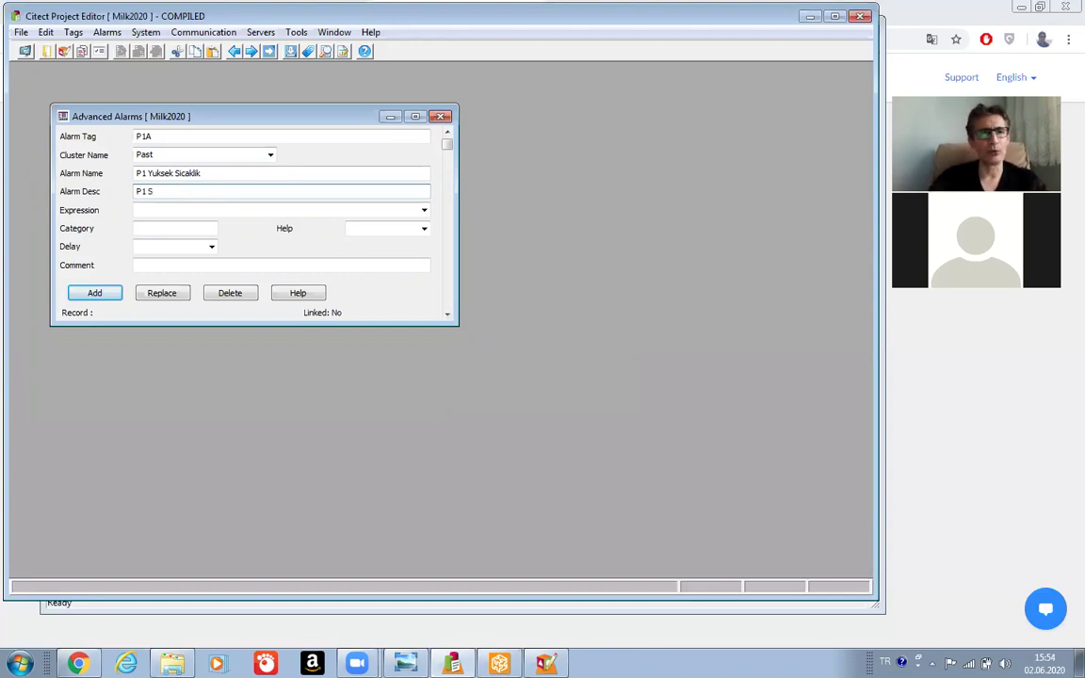
{"action": "type", "text": "ic"}
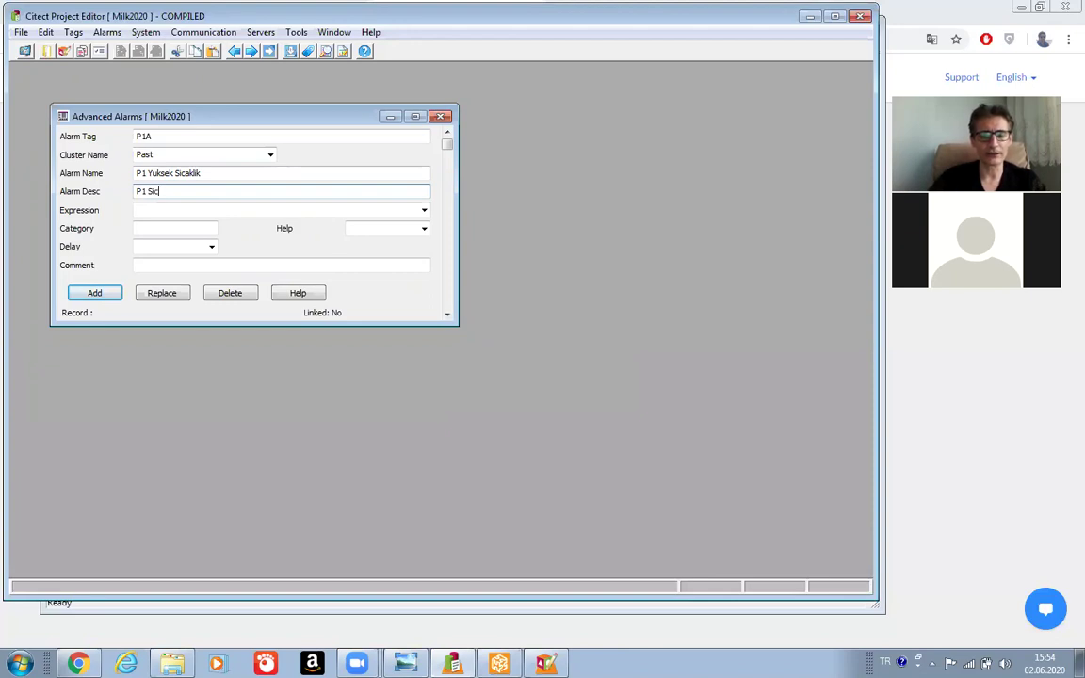
{"action": "type", "text": "aklığ"}
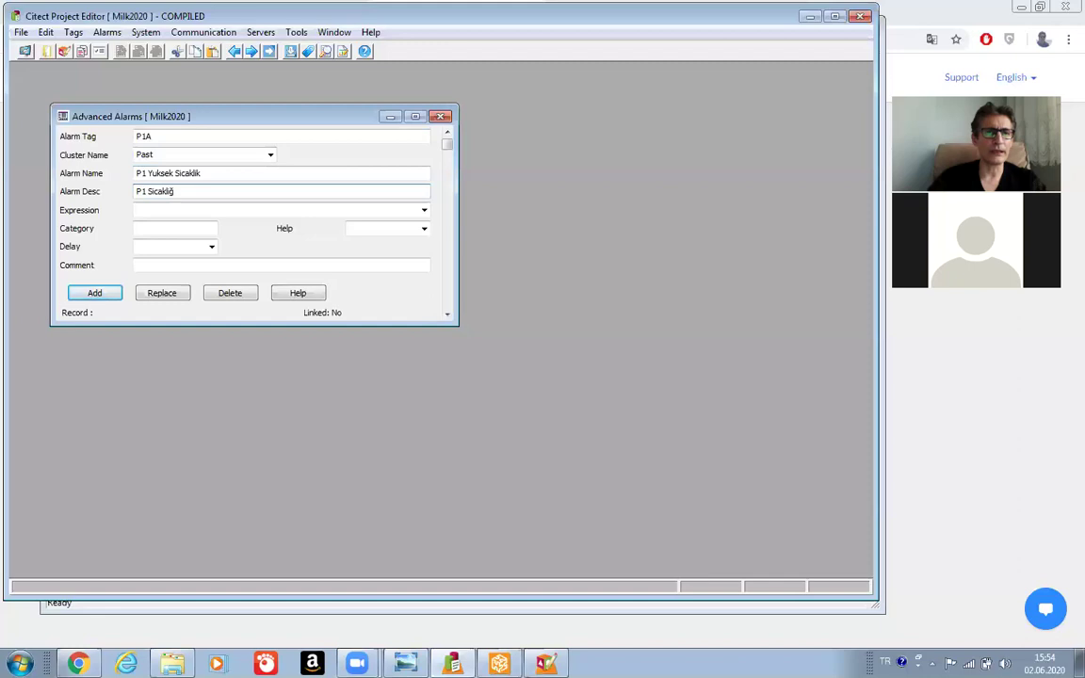
{"action": "type", "text": "ı"}
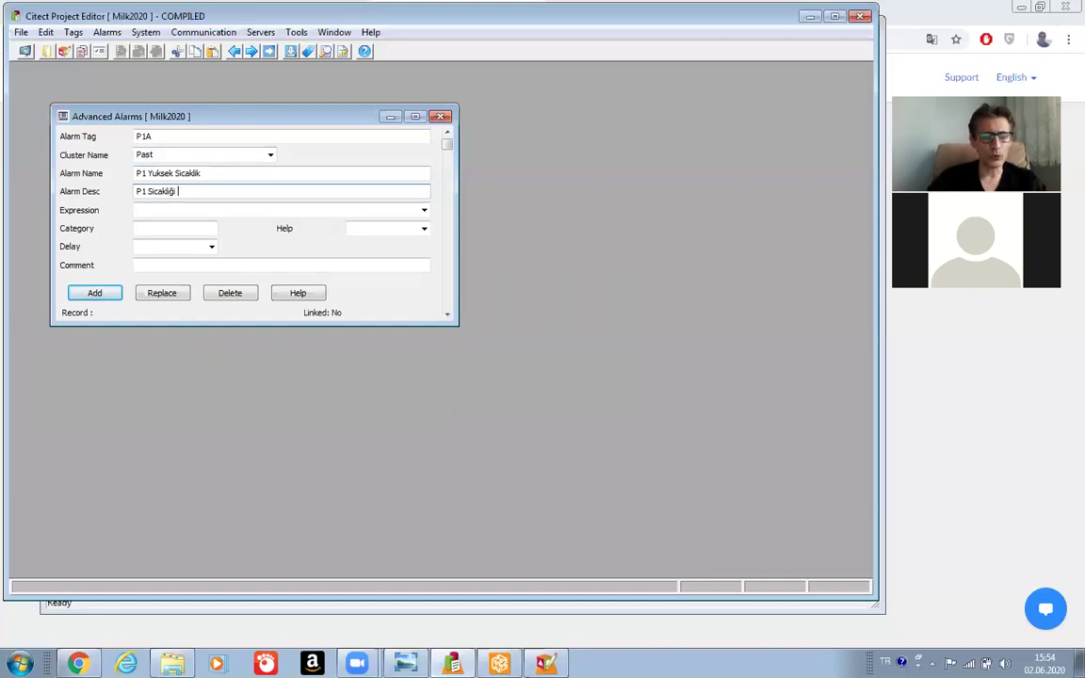
{"action": "type", "text": " >0"}
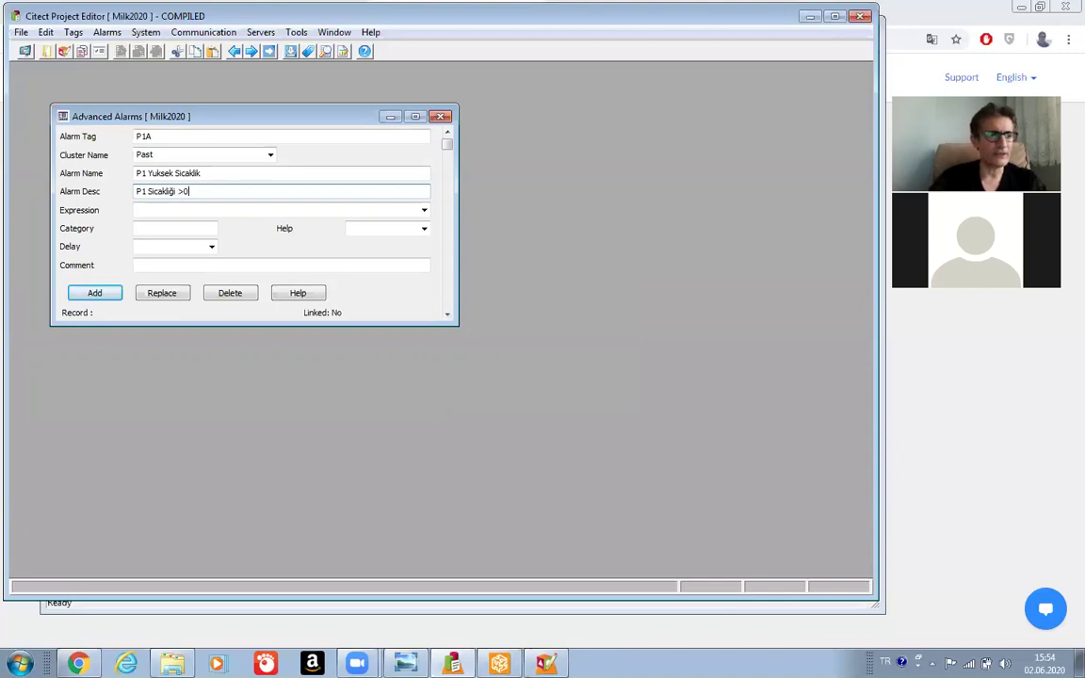
{"action": "type", "text": "3"}
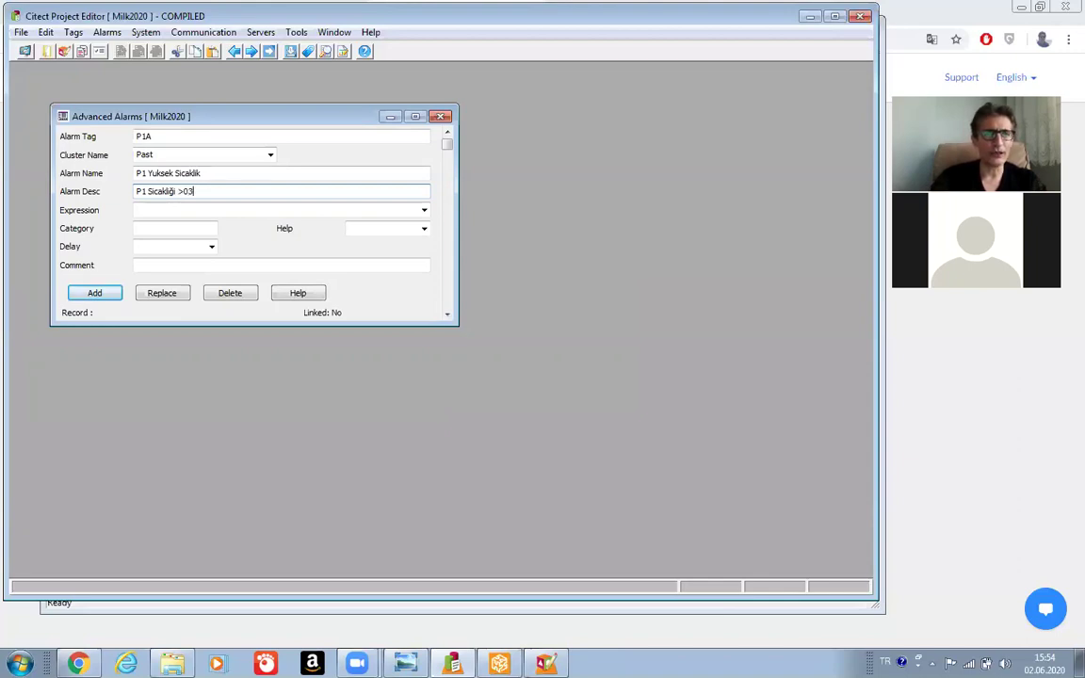
{"action": "key", "text": "BackSpace"}
{"action": "key", "text": "BackSpace"}
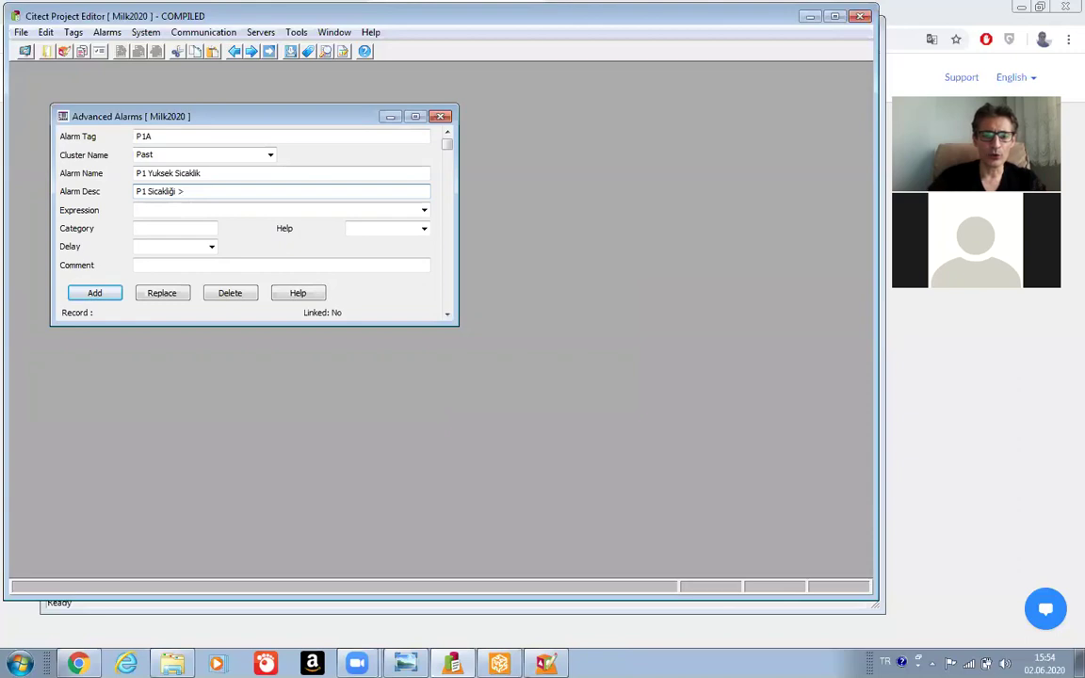
{"action": "type", "text": "="}
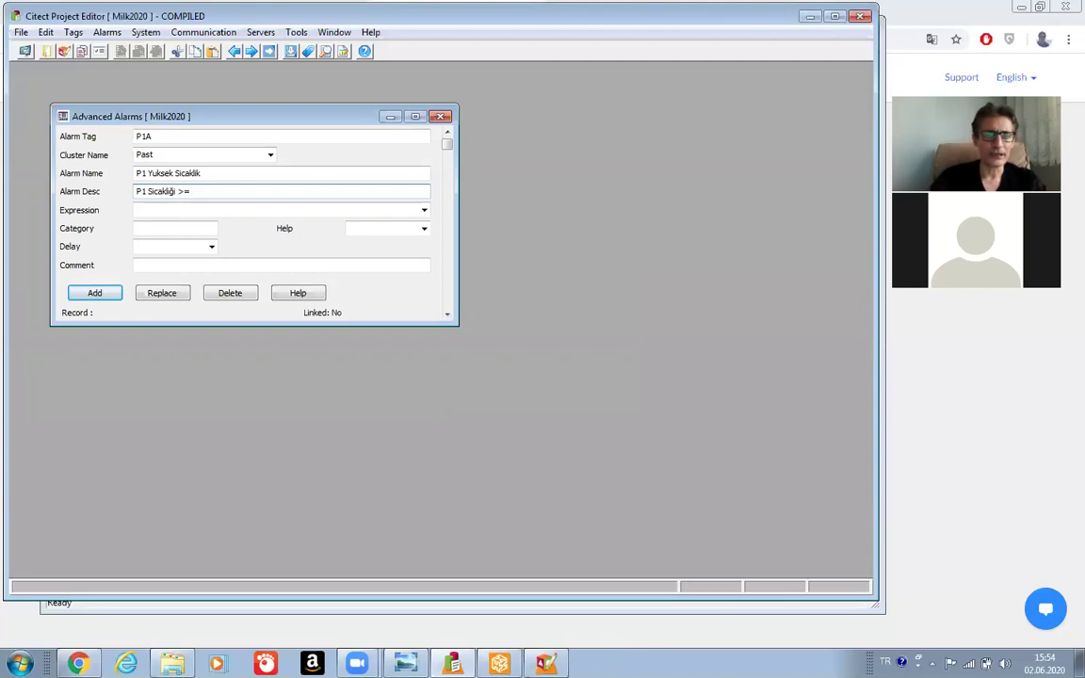
{"action": "type", "text": " 3"}
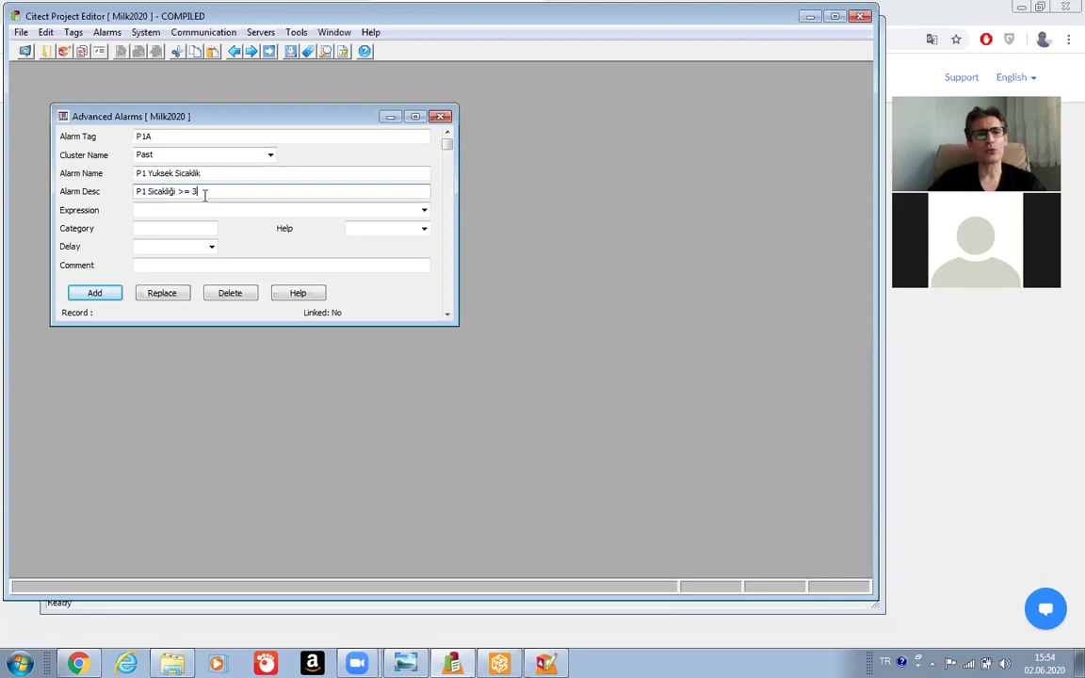
Set the expression to TIC_P1_PV >= 3 and add P1A as a new record.
{"action": "left_click", "coordinate": [425, 211]}
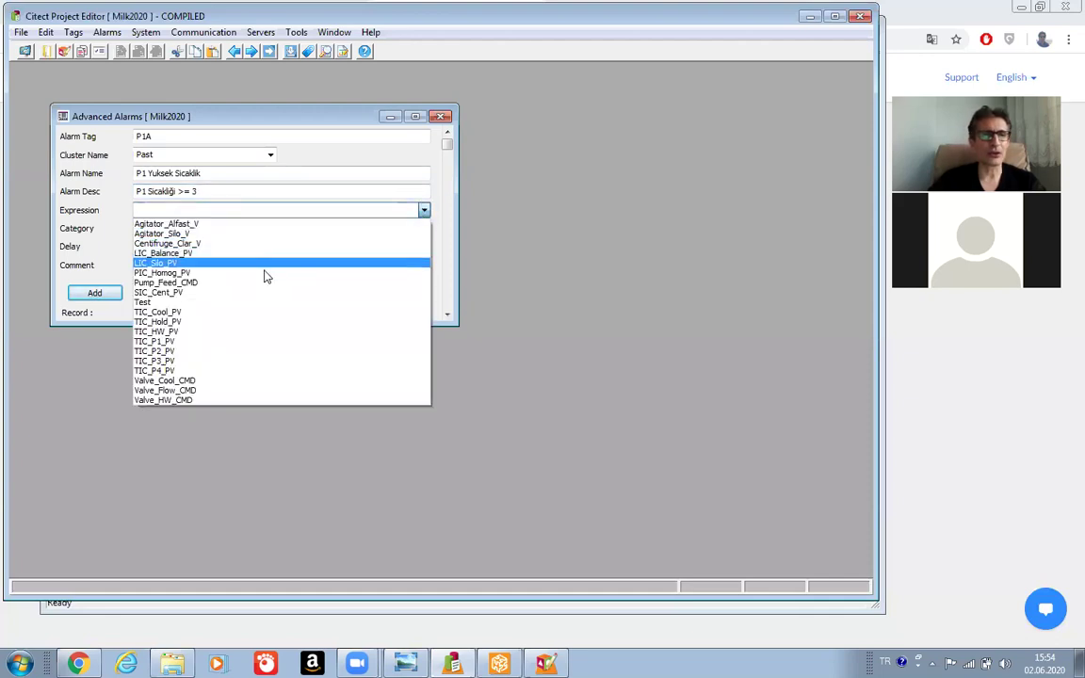
{"action": "left_click", "coordinate": [198, 341]}
{"action": "left_click", "coordinate": [204, 211]}
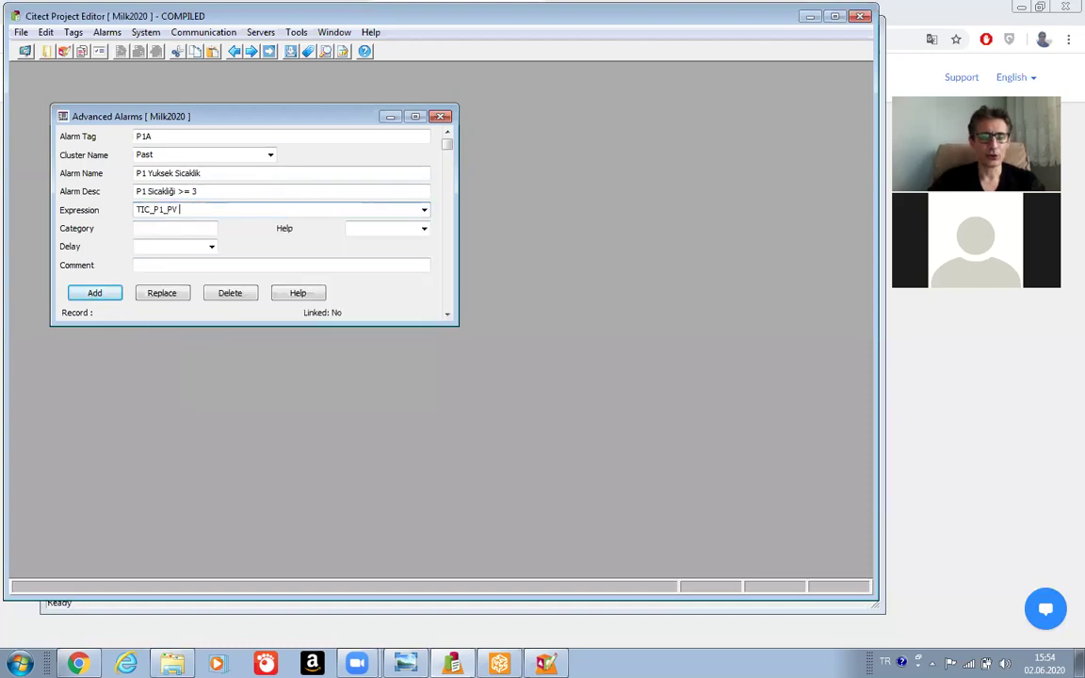
{"action": "type", "text": ">0"}
{"action": "key", "text": "BackSpace"}
{"action": "type", "text": "= "}
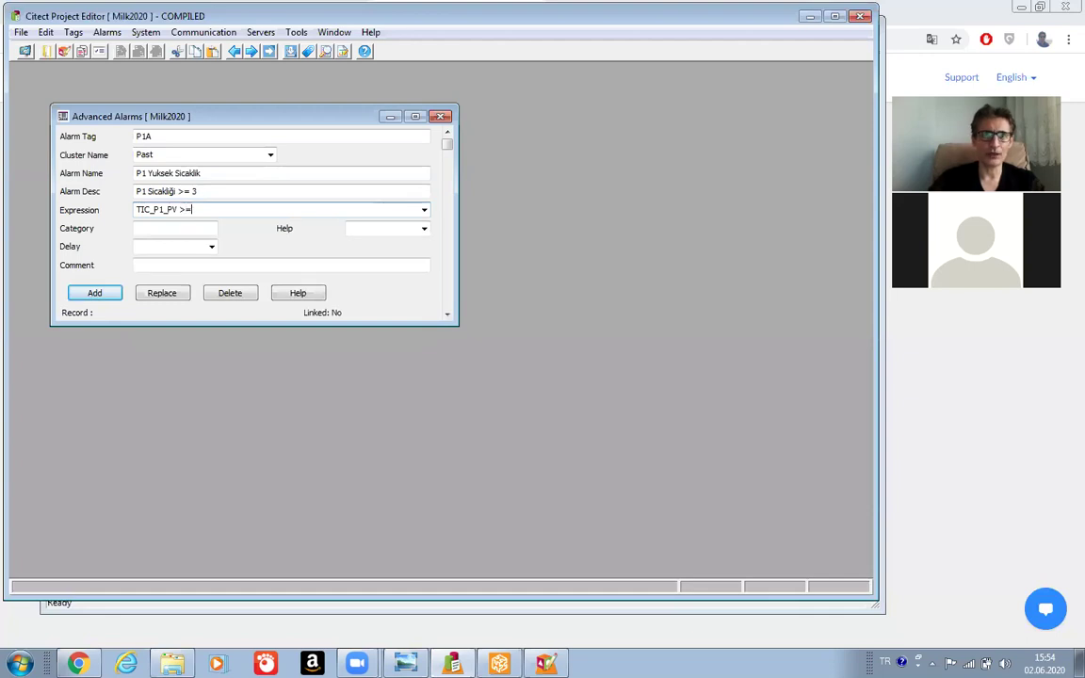
{"action": "type", "text": "3"}
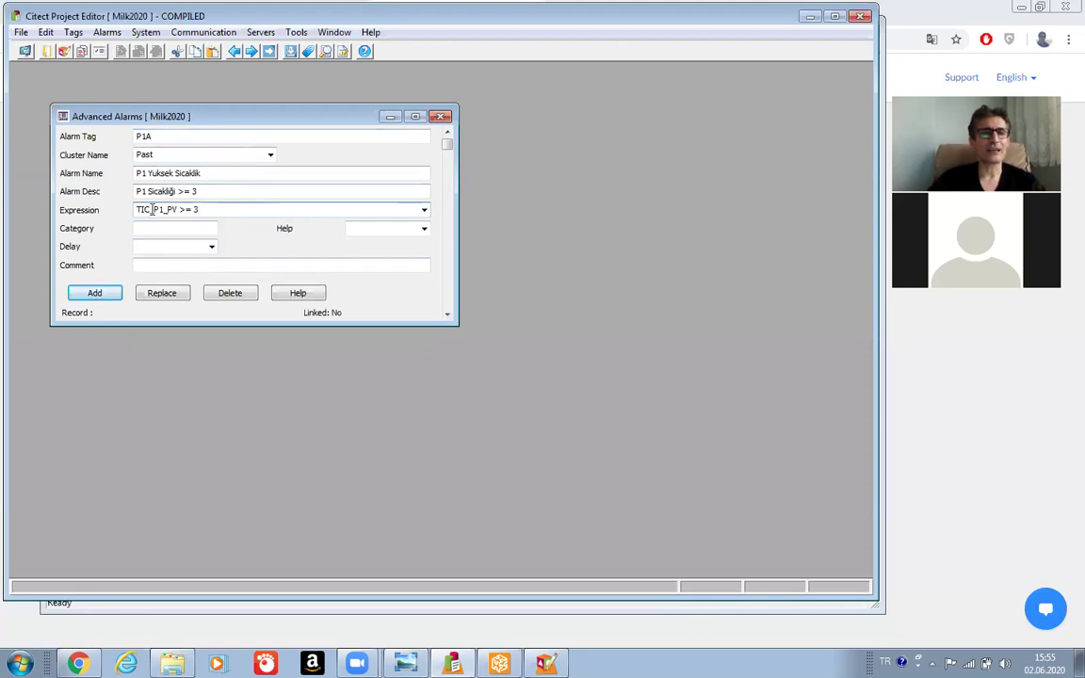
{"action": "left_click", "coordinate": [222, 211]}
{"action": "left_click", "coordinate": [95, 292]}
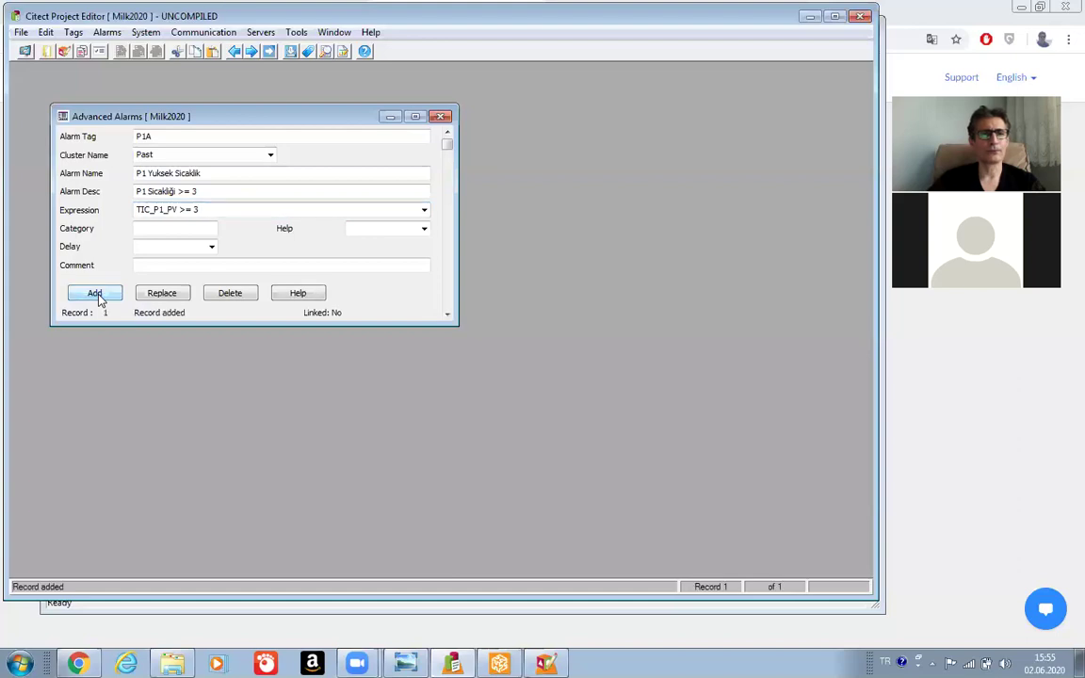
Change the alarm tag to P4A and the name to 'P4 Dusuk Sicaklik'.
{"action": "left_click", "coordinate": [152, 138]}
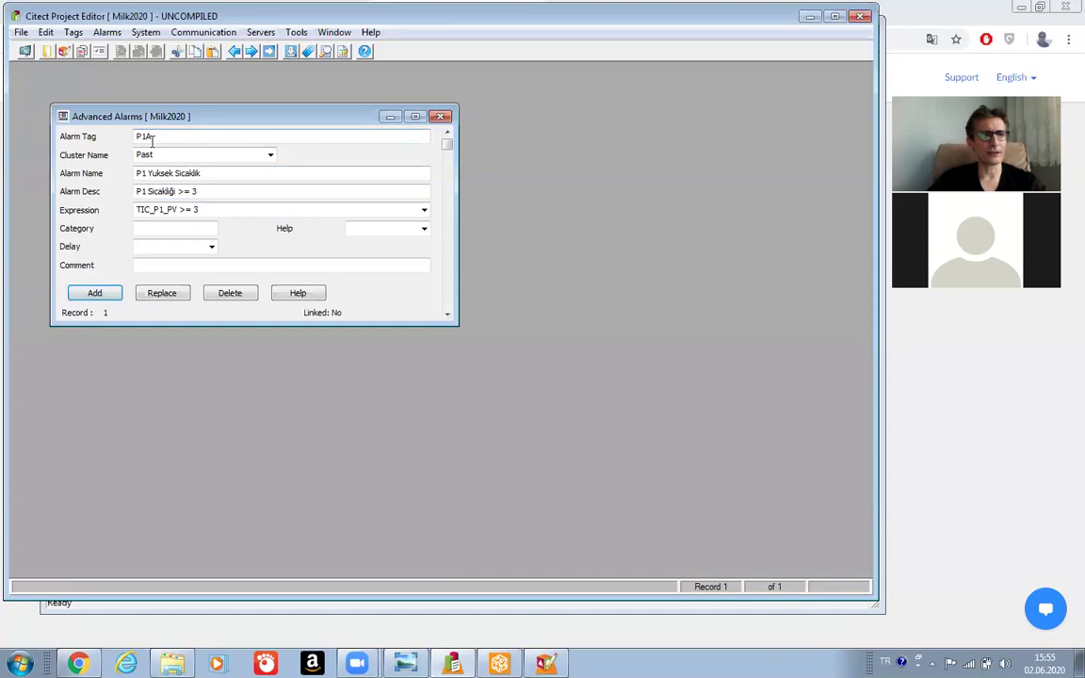
{"action": "key", "text": "BackSpace"}
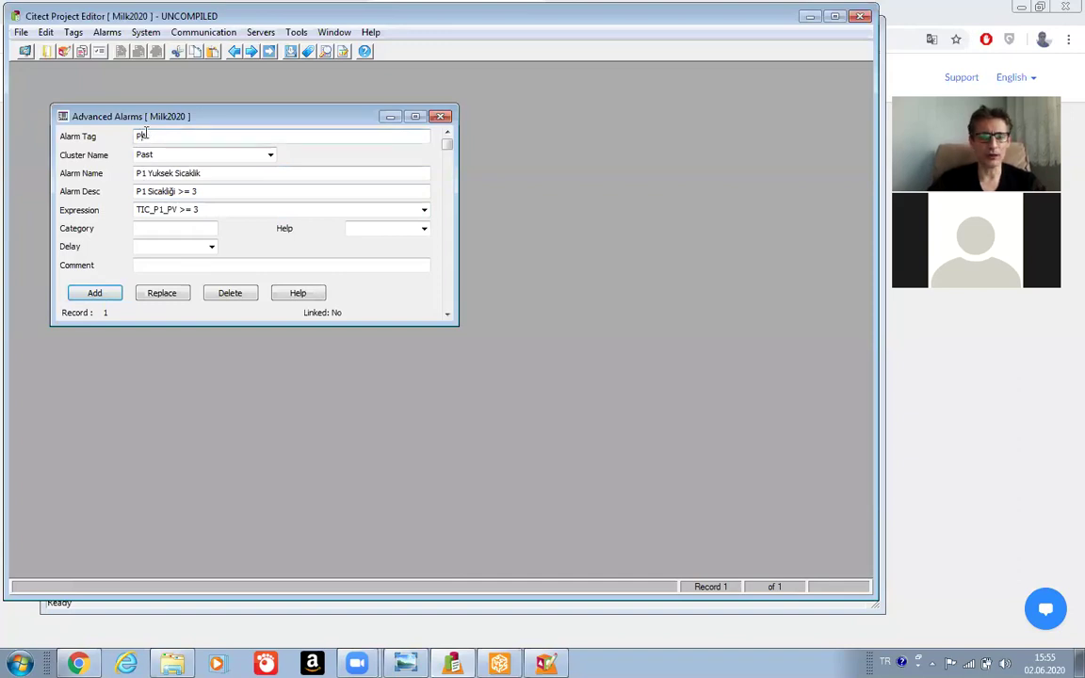
{"action": "key", "text": "BackSpace"}
{"action": "type", "text": "4A"}
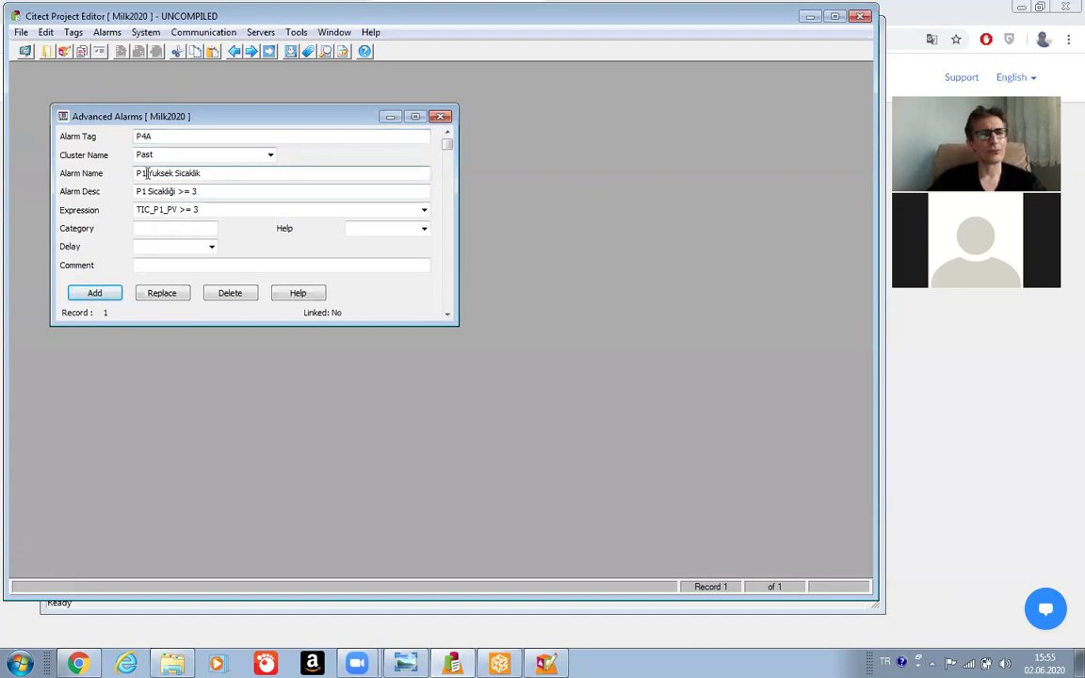
{"action": "key", "text": "BackSpace"}
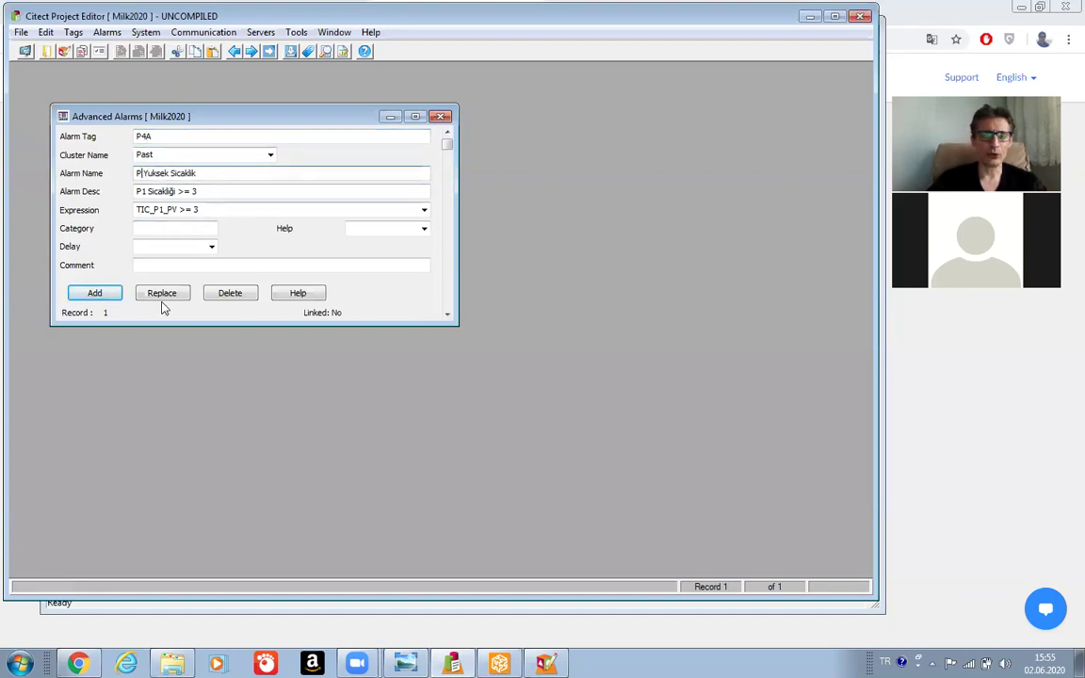
{"action": "type", "text": "4"}
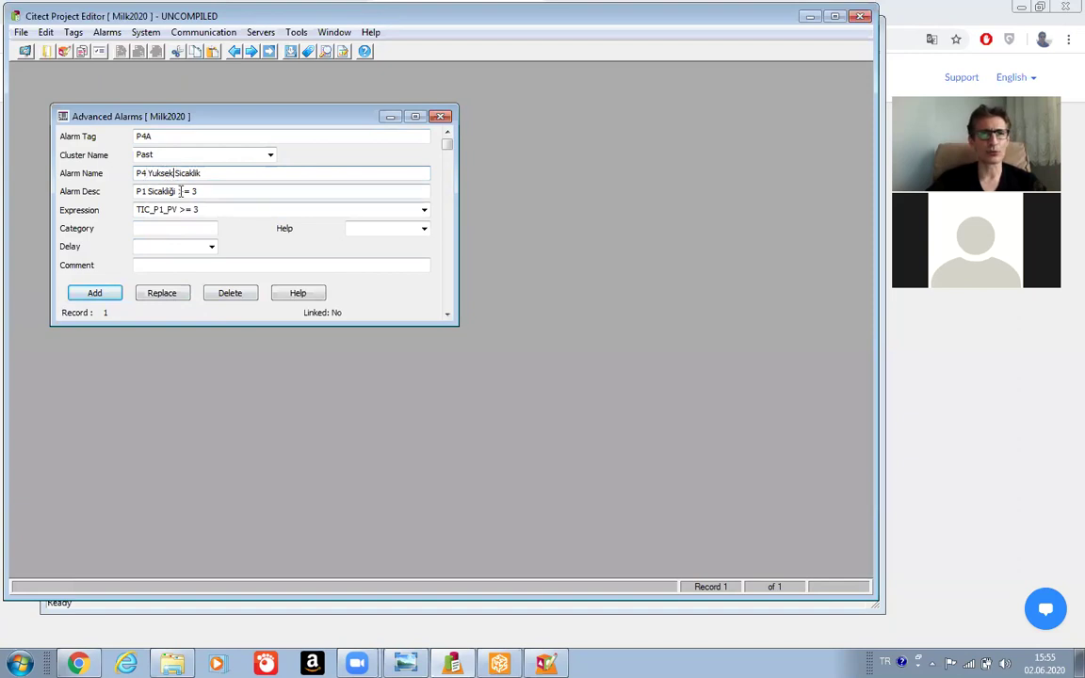
{"action": "key", "text": "Delete"}
{"action": "key", "text": "Delete"}
{"action": "key", "text": "Delete"}
{"action": "key", "text": "Delete"}
{"action": "key", "text": "Delete"}
{"action": "key", "text": "Delete"}
{"action": "key", "text": "Delete"}
{"action": "type", "text": "Dusuk"}
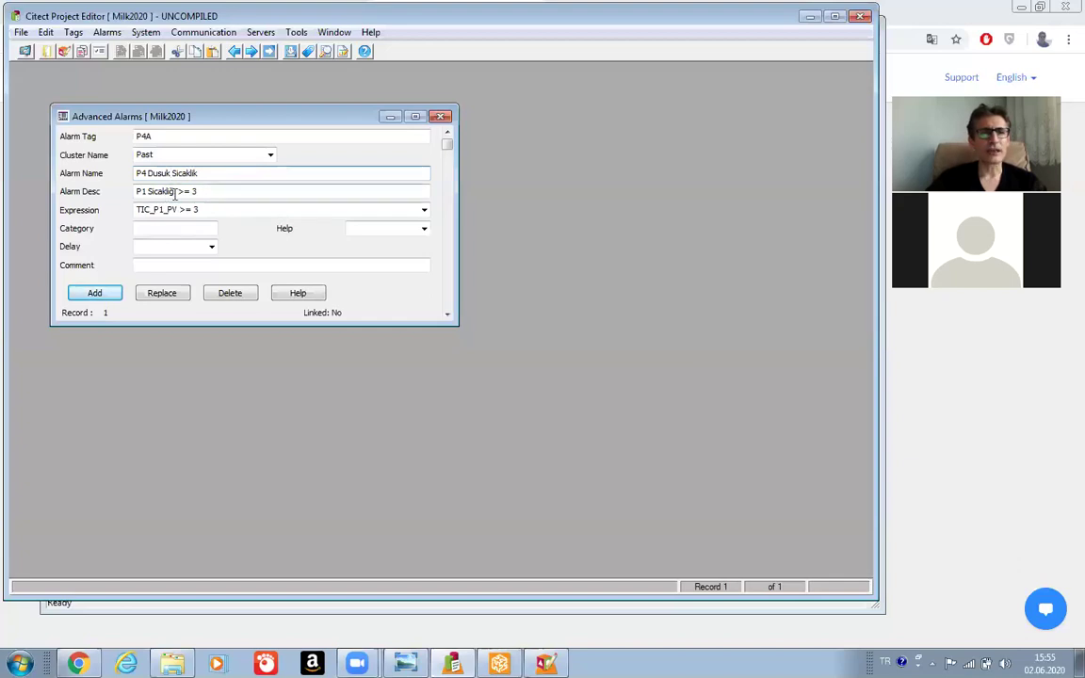
Change the description to 'P4 Sicakligi <= 72'.
{"action": "left_click", "coordinate": [143, 191]}
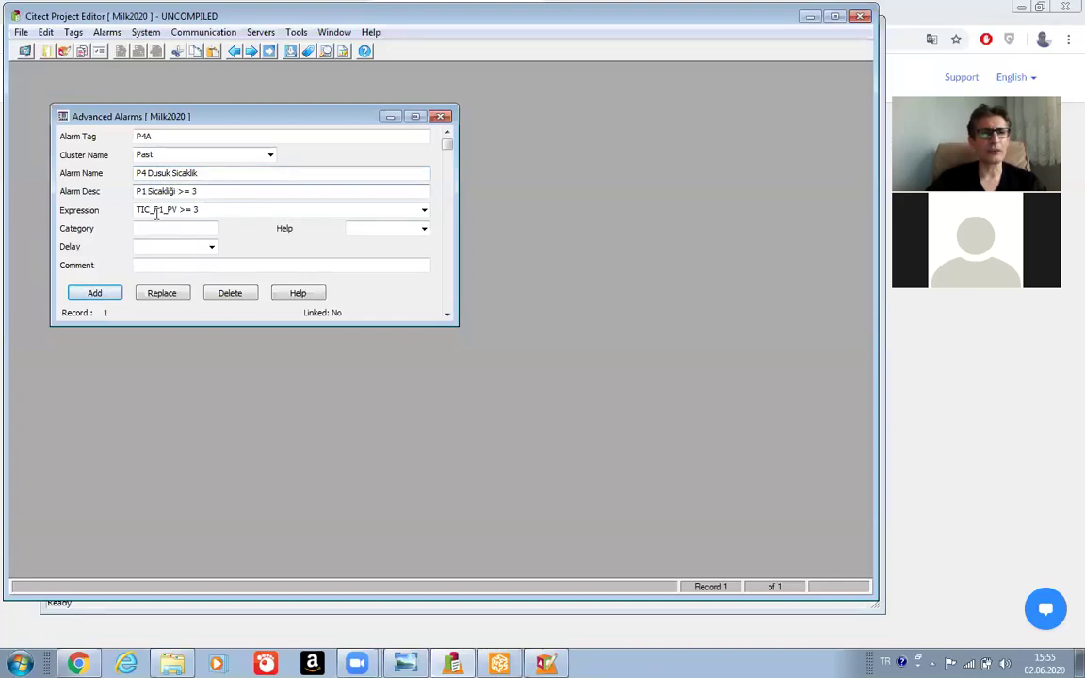
{"action": "key", "text": "BackSpace"}
{"action": "type", "text": "4"}
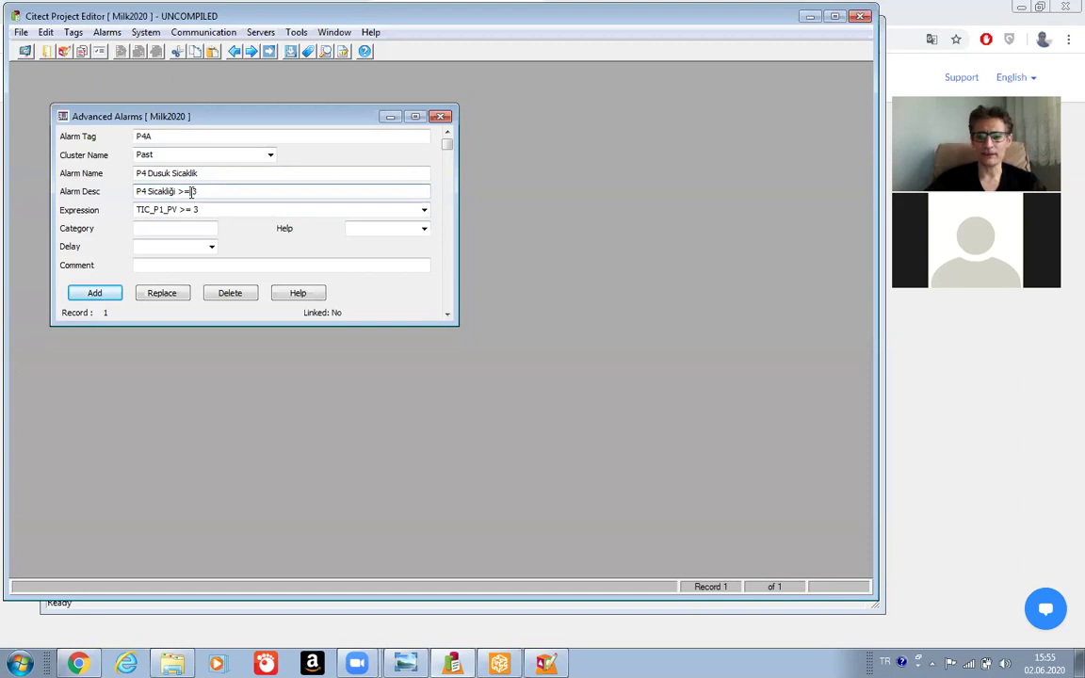
{"action": "key", "text": "BackSpace"}
{"action": "key", "text": "BackSpace"}
{"action": "key", "text": "BackSpace"}
{"action": "key", "text": "BackSpace"}
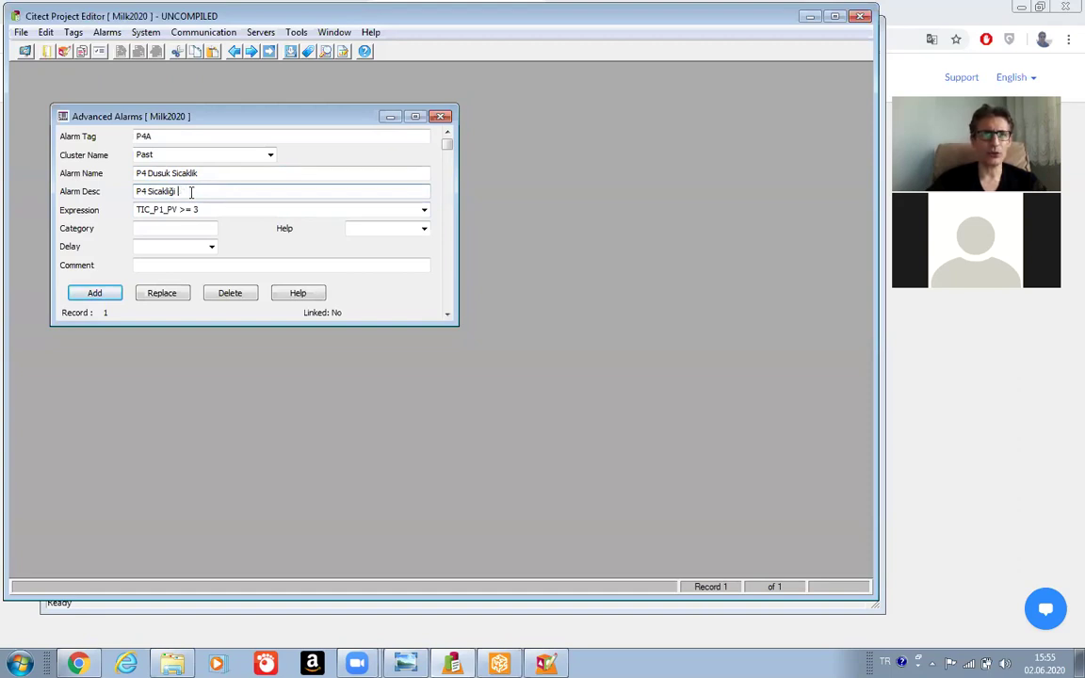
{"action": "type", "text": "<= 72"}
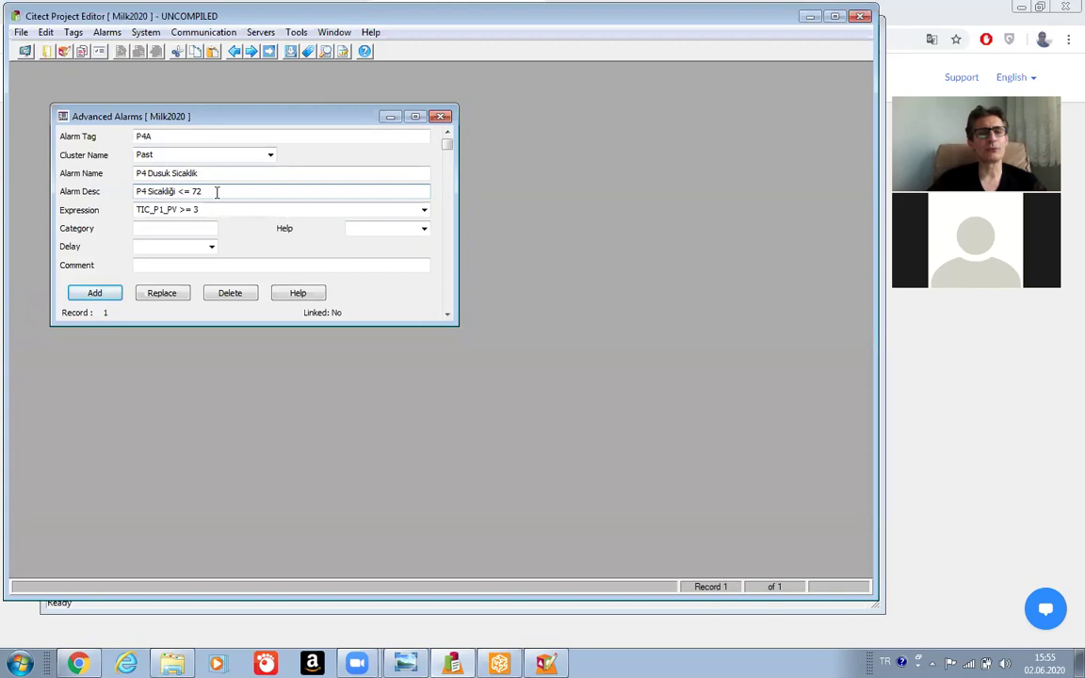
{"action": "left_click", "coordinate": [223, 192]}
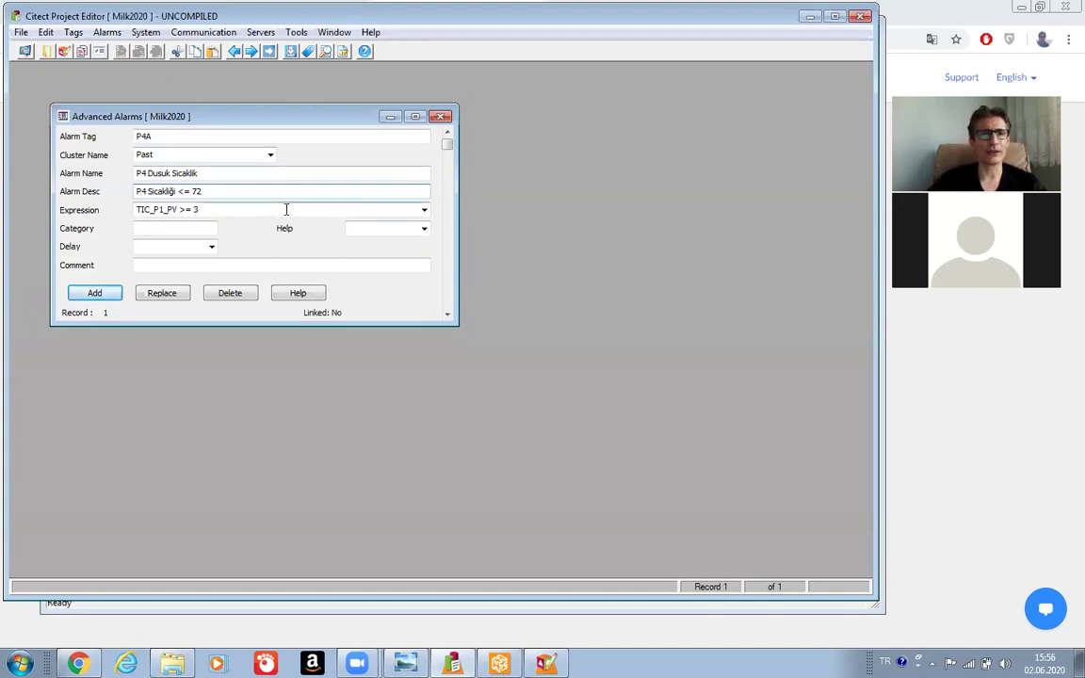
Set the expression to TIC_P4_PV <= 72 and add P4A as a new record.
{"action": "left_click", "coordinate": [287, 209]}
{"action": "left_click", "coordinate": [423, 211]}
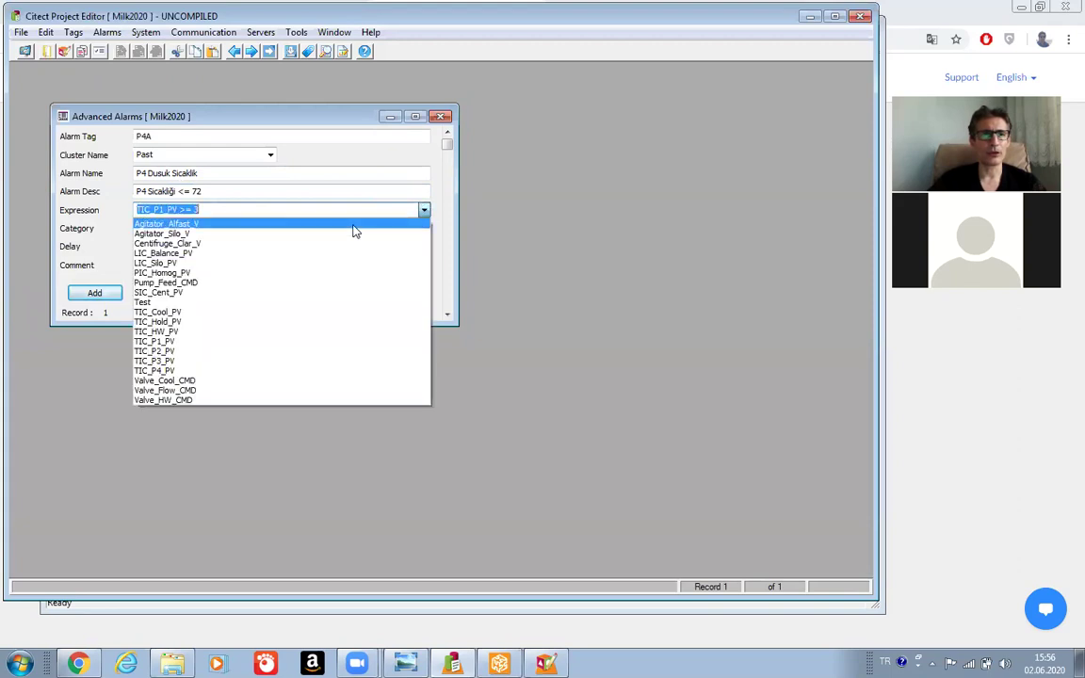
{"action": "left_click", "coordinate": [179, 371]}
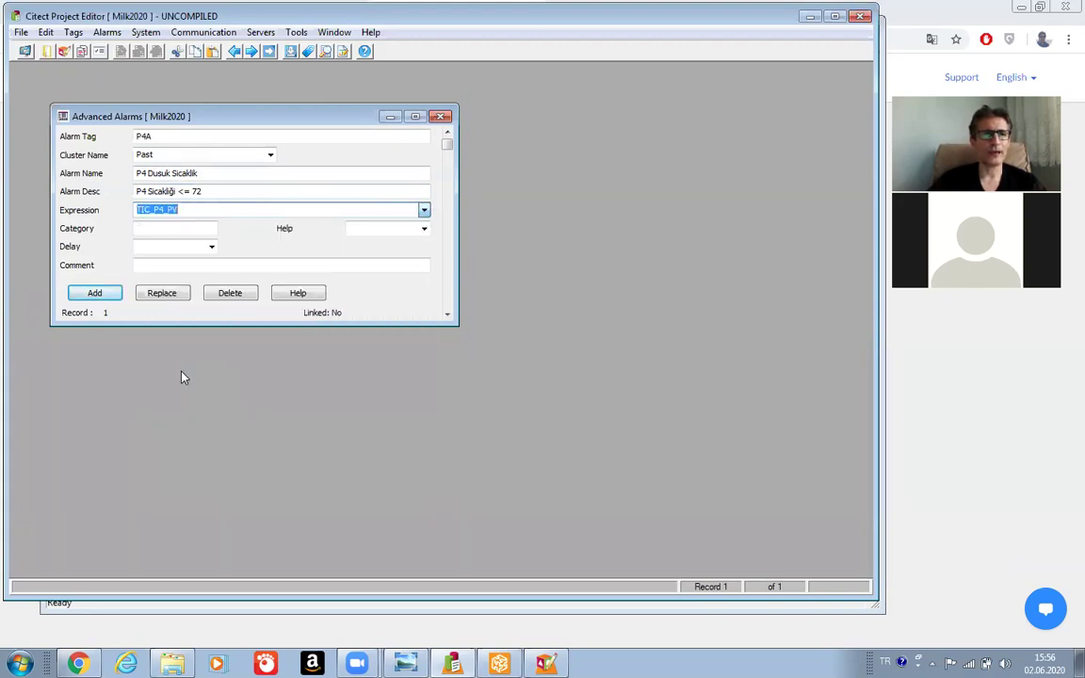
{"action": "left_click", "coordinate": [208, 213]}
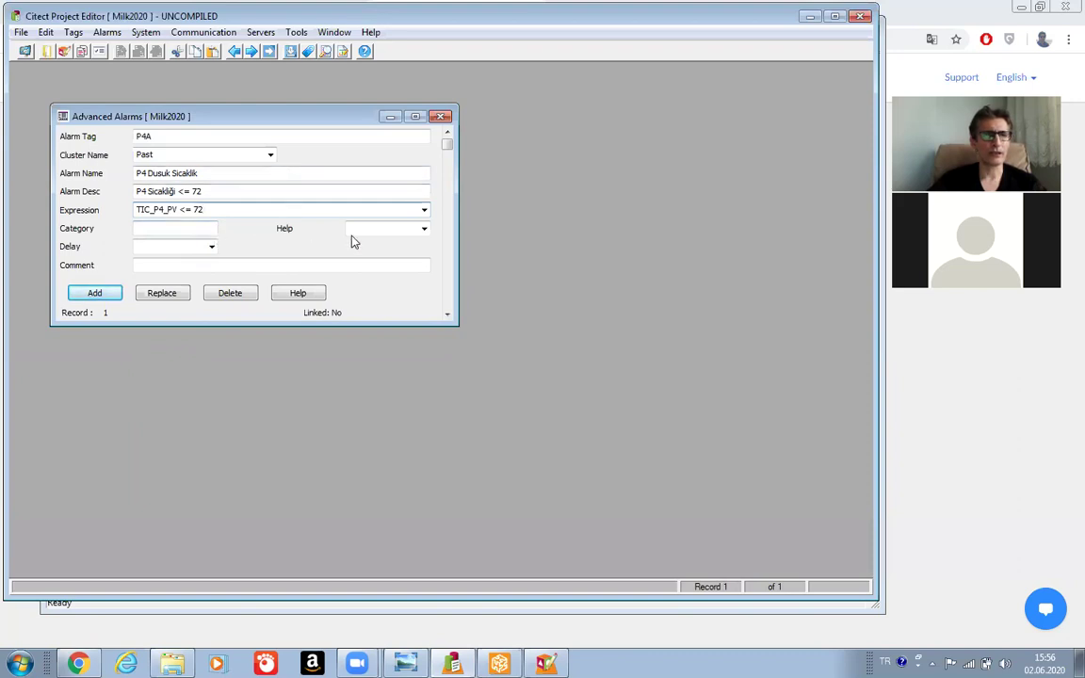
{"action": "left_click", "coordinate": [95, 295]}
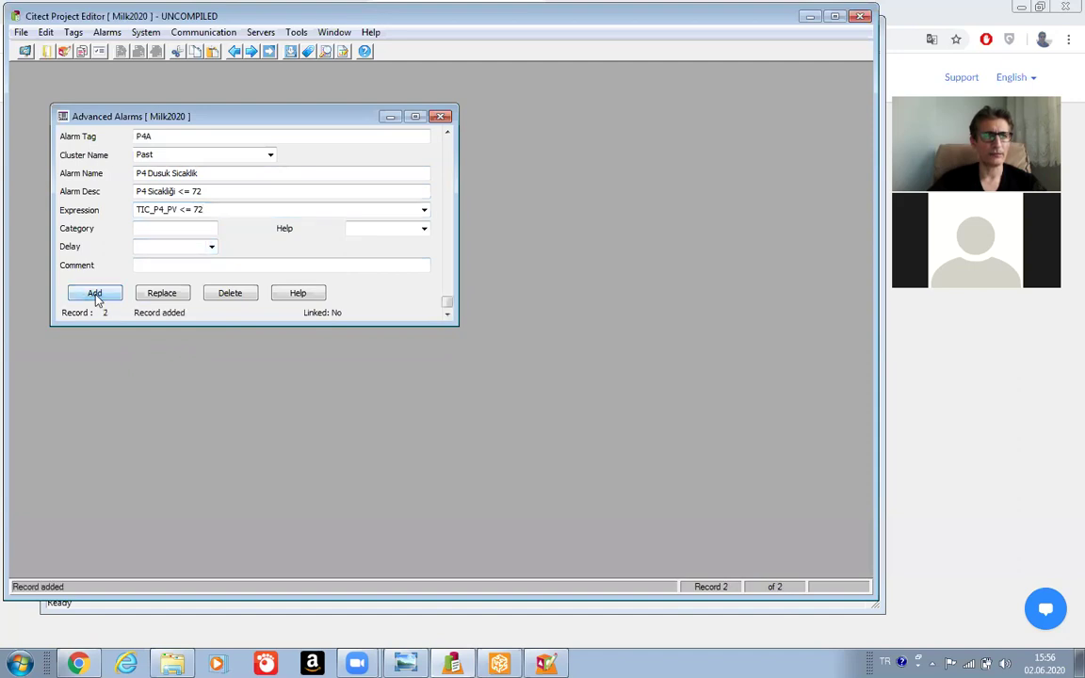
Compile the Milk2020 project and acknowledge the successful compilation.
{"action": "left_click", "coordinate": [20, 33]}
{"action": "left_click", "coordinate": [47, 65]}
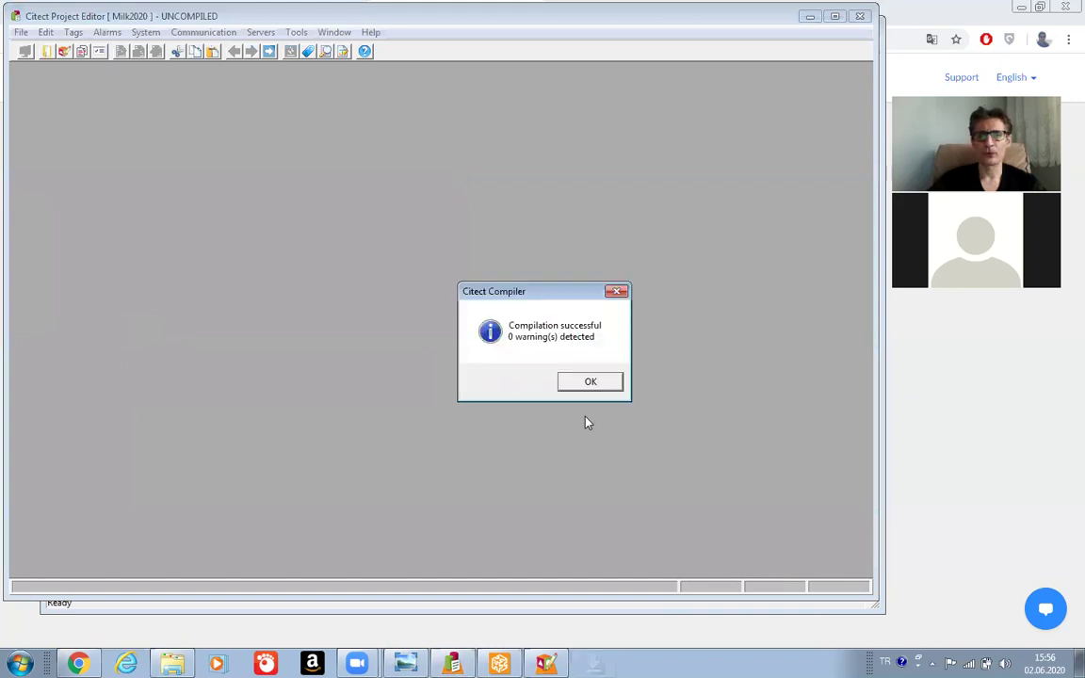
{"action": "left_click", "coordinate": [583, 384]}
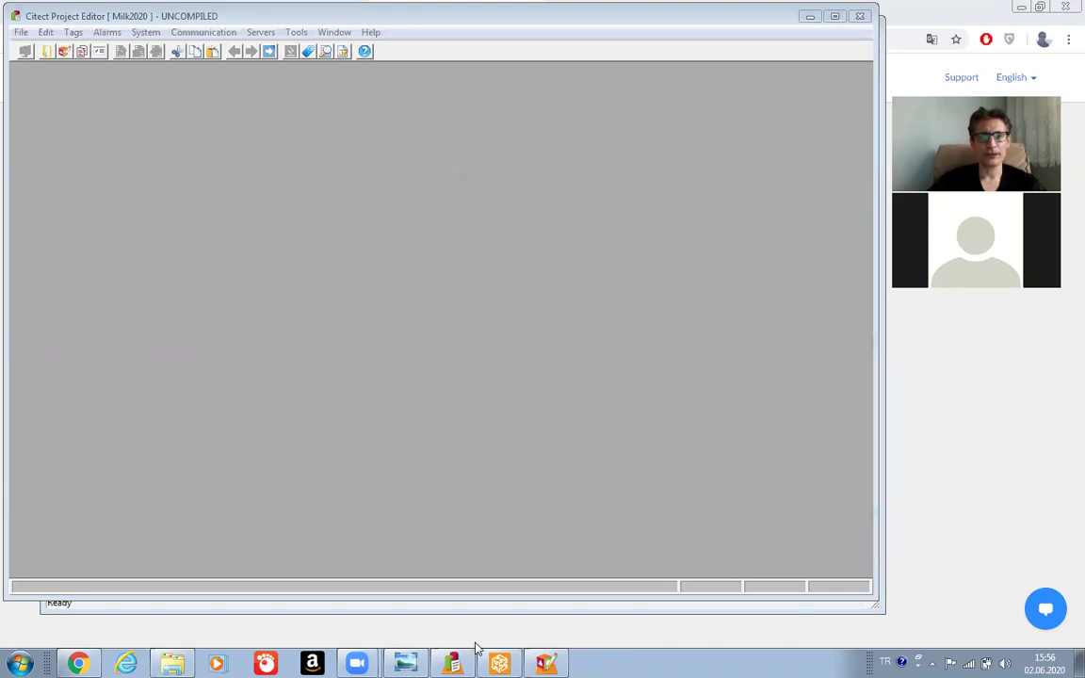
Run the Milk2020 project from Citect Explorer.
{"action": "left_click", "coordinate": [435, 605]}
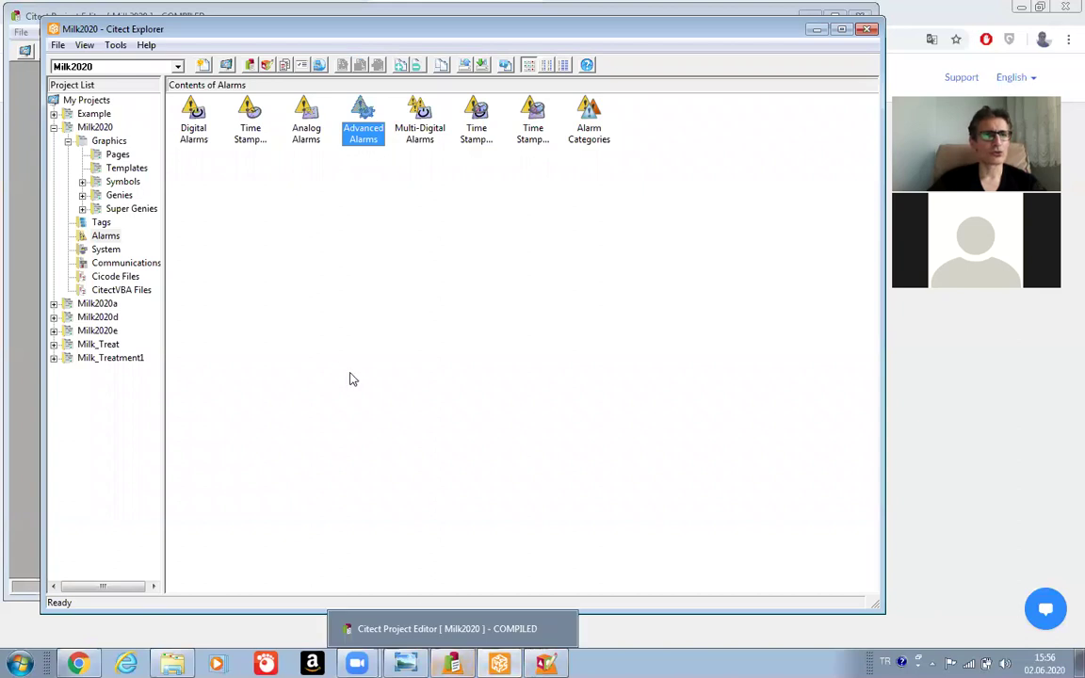
{"action": "left_click", "coordinate": [57, 45]}
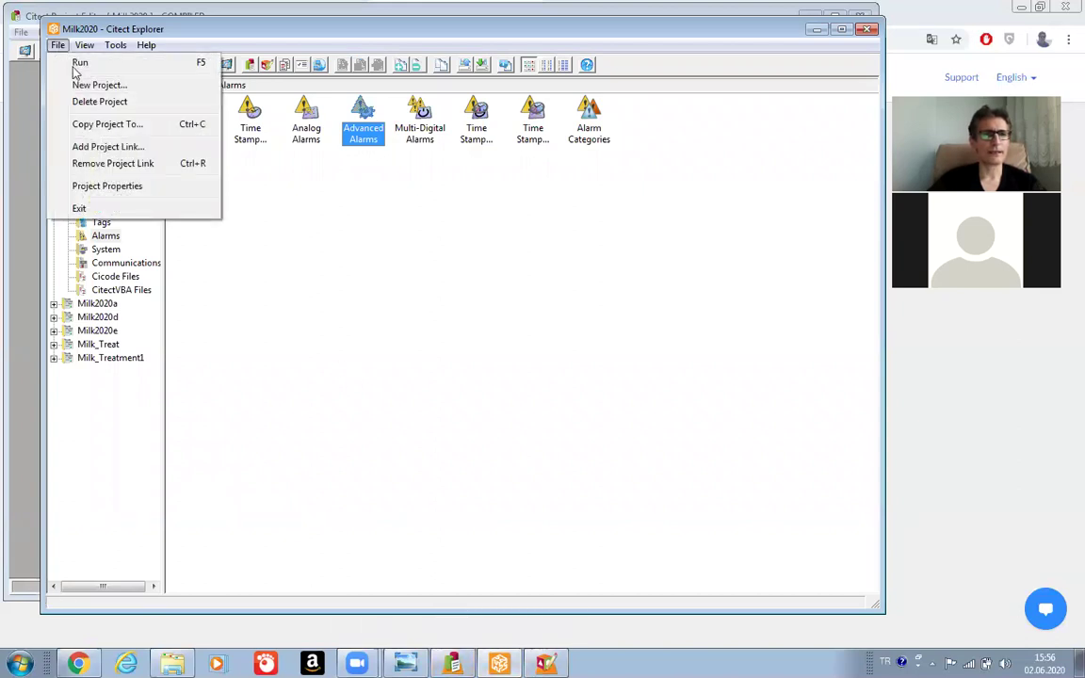
{"action": "left_click", "coordinate": [79, 63]}
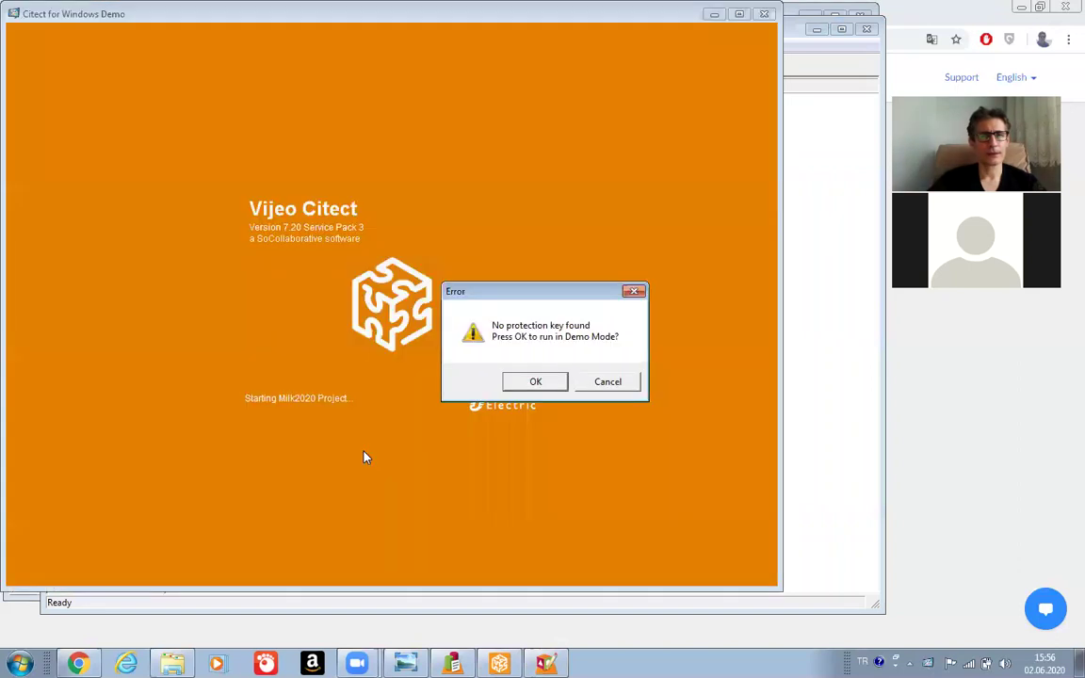
Continue in demo mode, open the Past page and select the silo mixer alarm.
{"action": "left_click", "coordinate": [533, 383]}
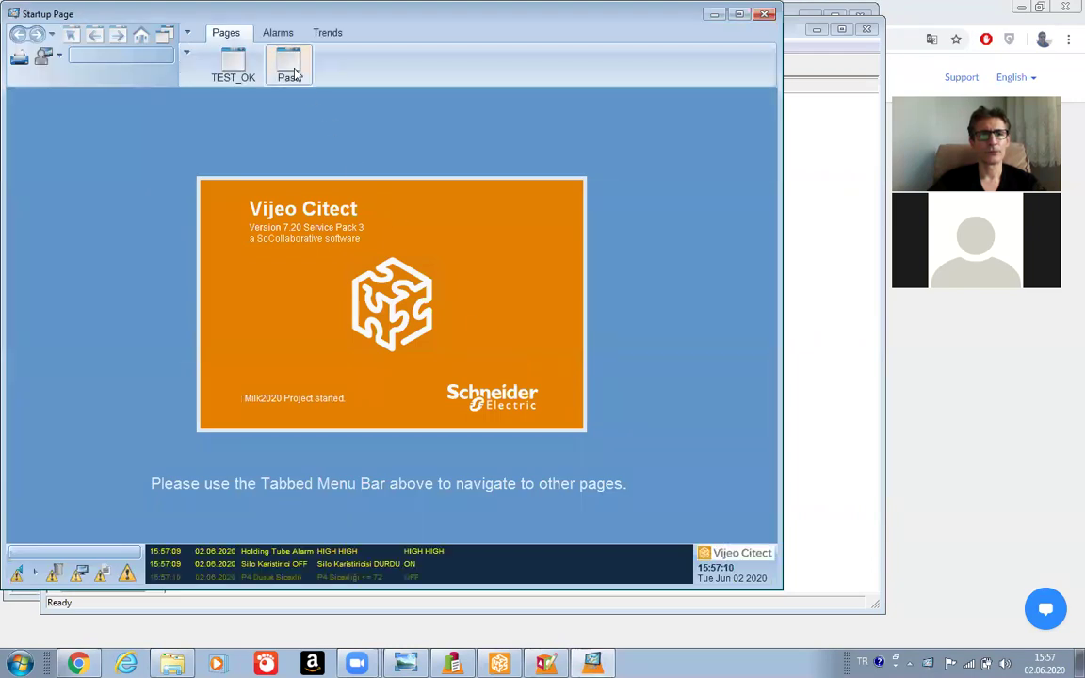
{"action": "left_click", "coordinate": [290, 72]}
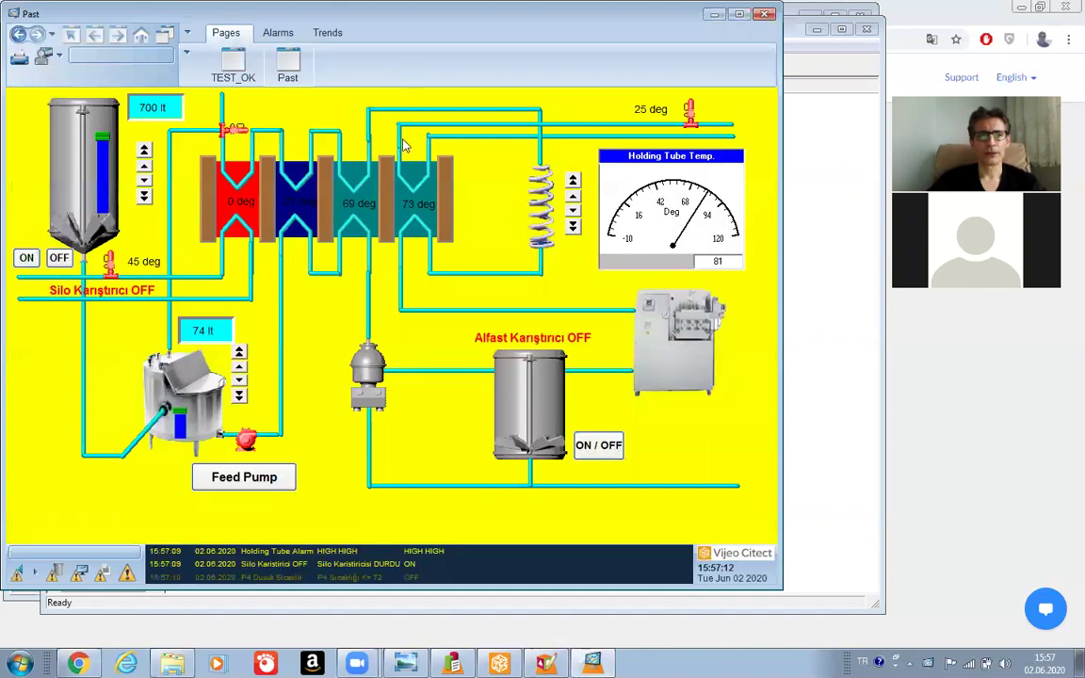
{"action": "left_click", "coordinate": [337, 565]}
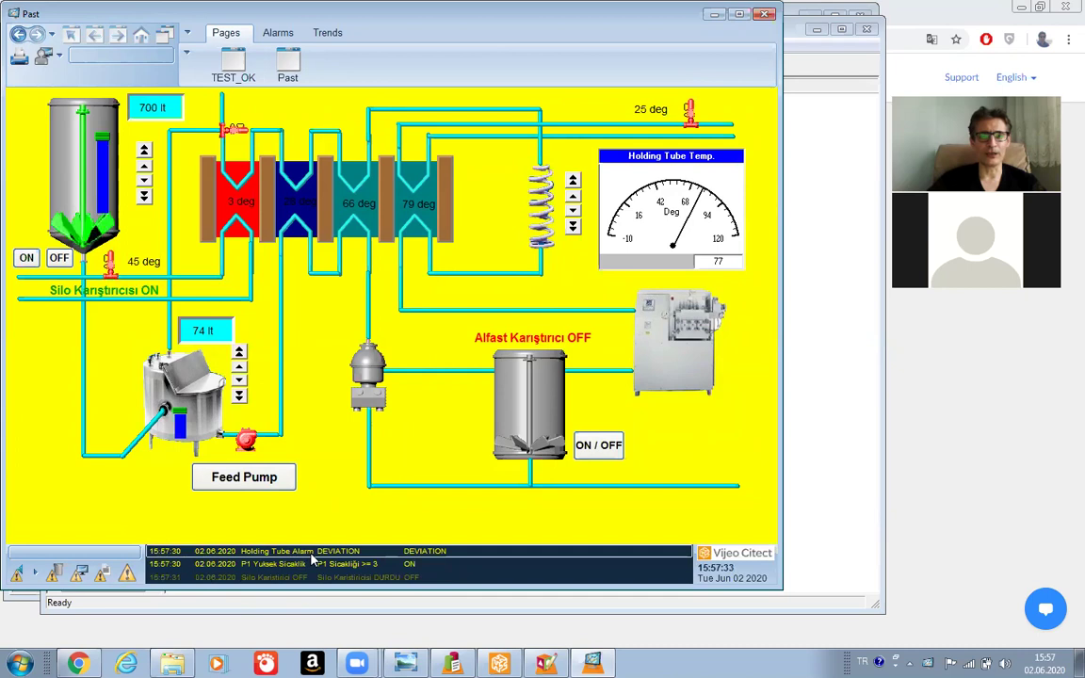
Switch the Alfast mixer on and toggle the feed pump, selecting the Proses Hatasi alarm.
{"action": "left_click", "coordinate": [584, 450]}
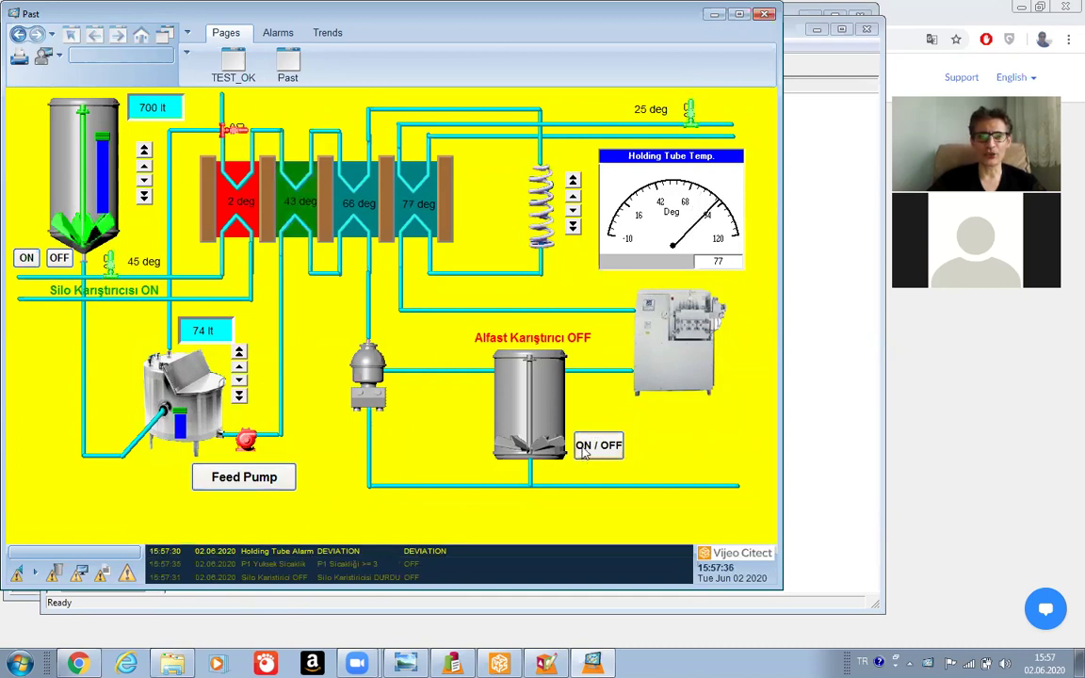
{"action": "left_click", "coordinate": [234, 478]}
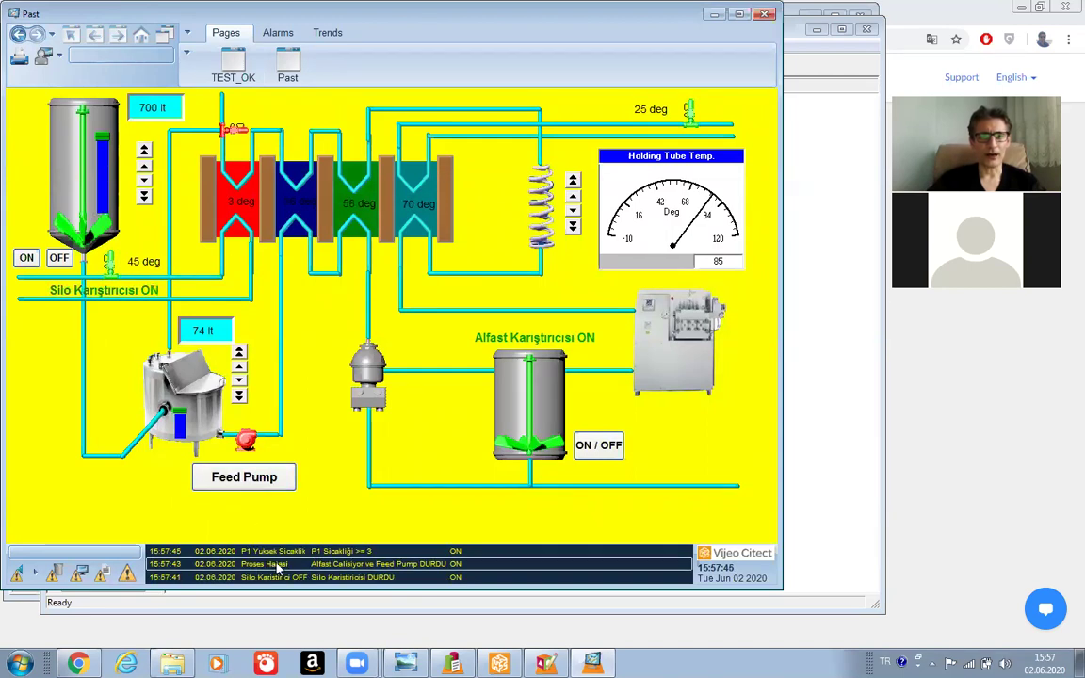
{"action": "left_click", "coordinate": [380, 565]}
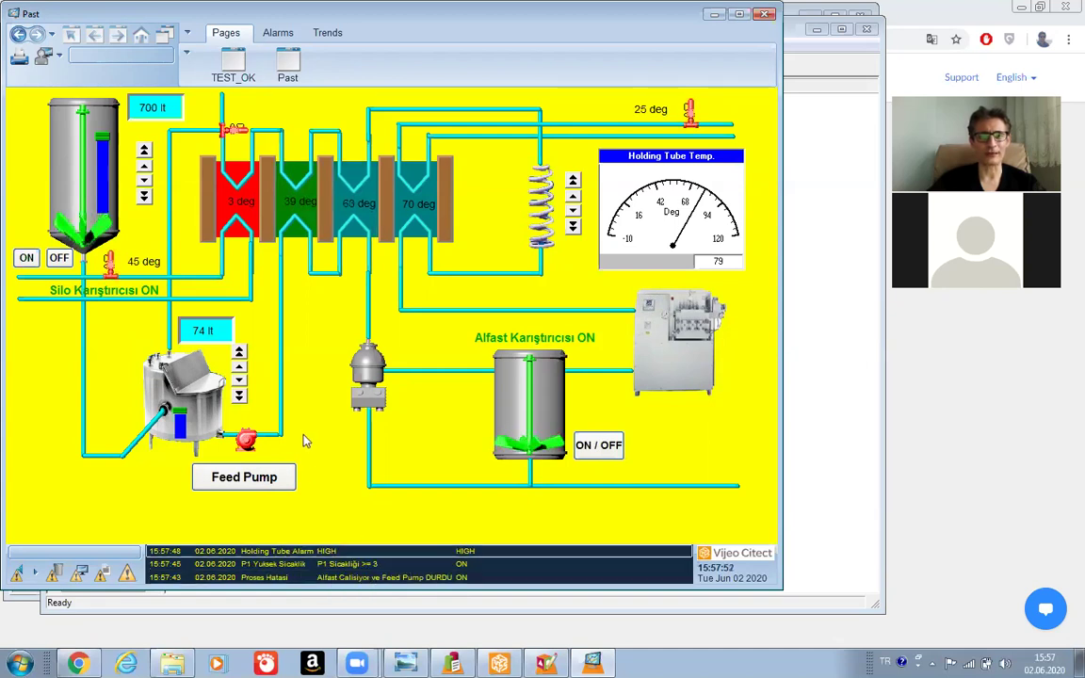
{"action": "left_click", "coordinate": [251, 477]}
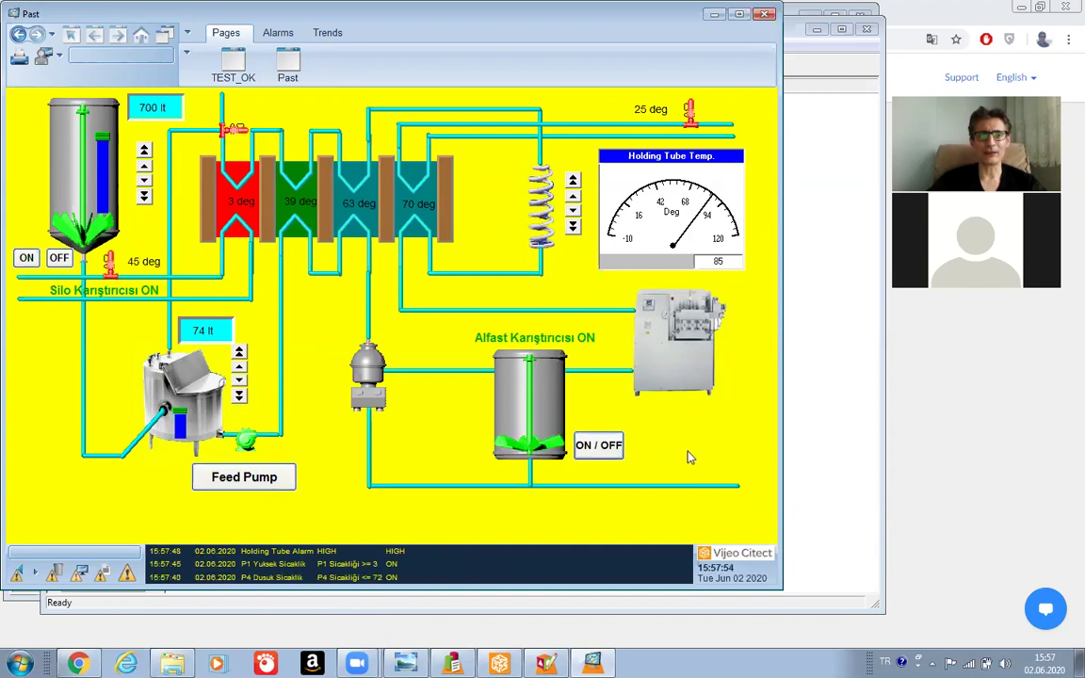
{"action": "left_click", "coordinate": [244, 481]}
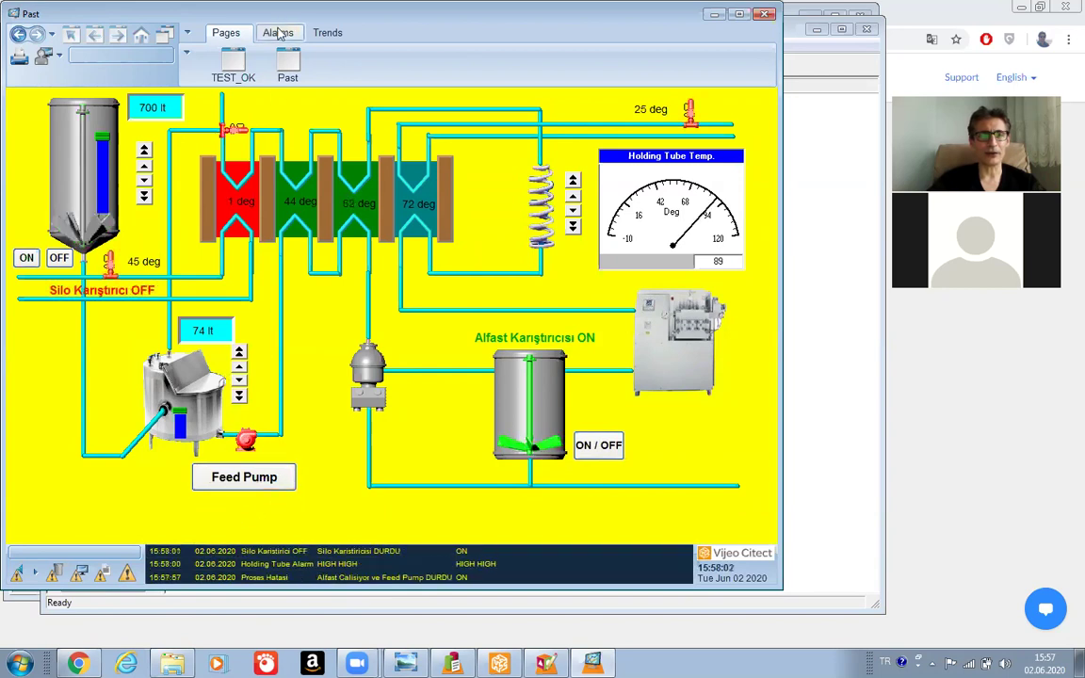
Try the Active, Summary, Disabled and Hardware alarm pages, dismissing each missing-page Configuration Error.
{"action": "left_click", "coordinate": [279, 34]}
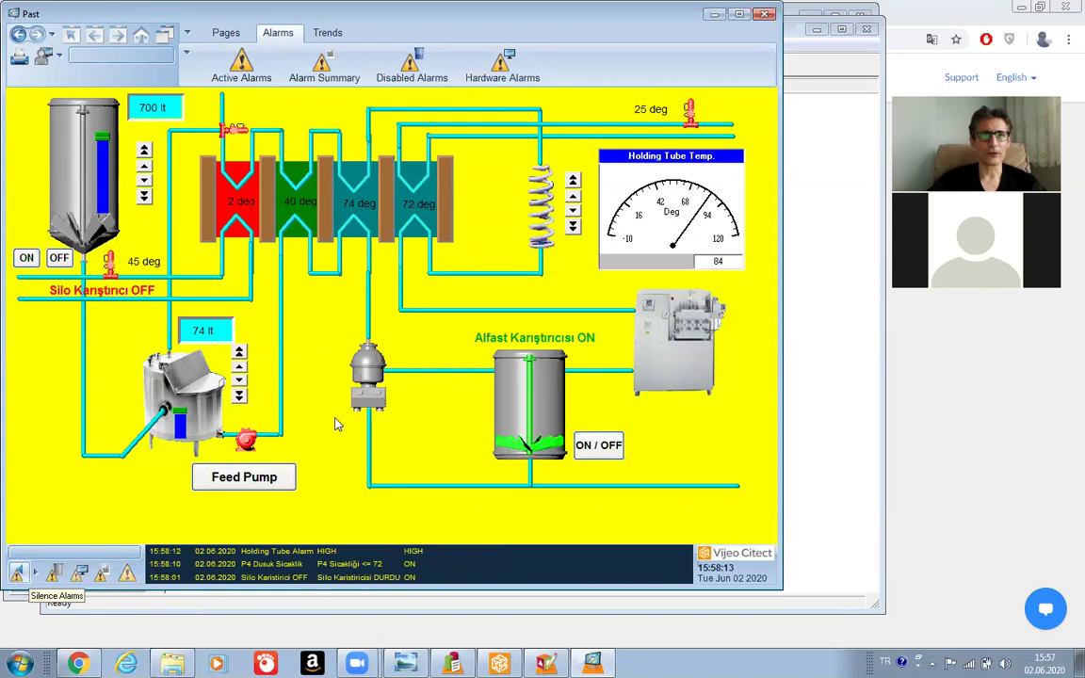
{"action": "left_click", "coordinate": [242, 66]}
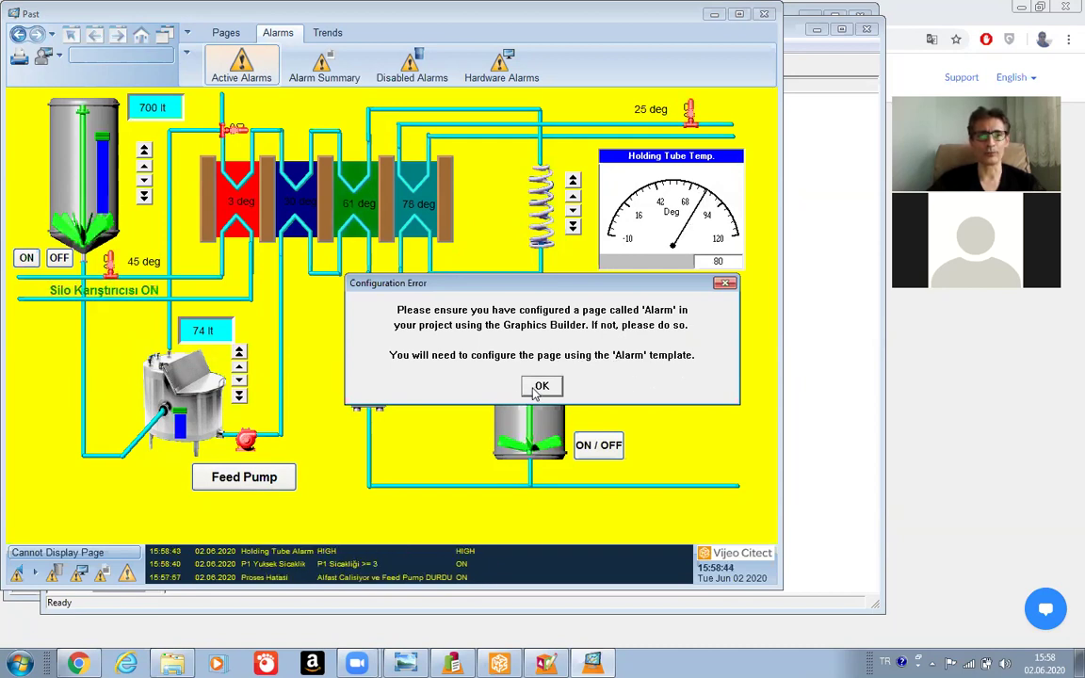
{"action": "left_click", "coordinate": [541, 386]}
{"action": "left_click", "coordinate": [323, 66]}
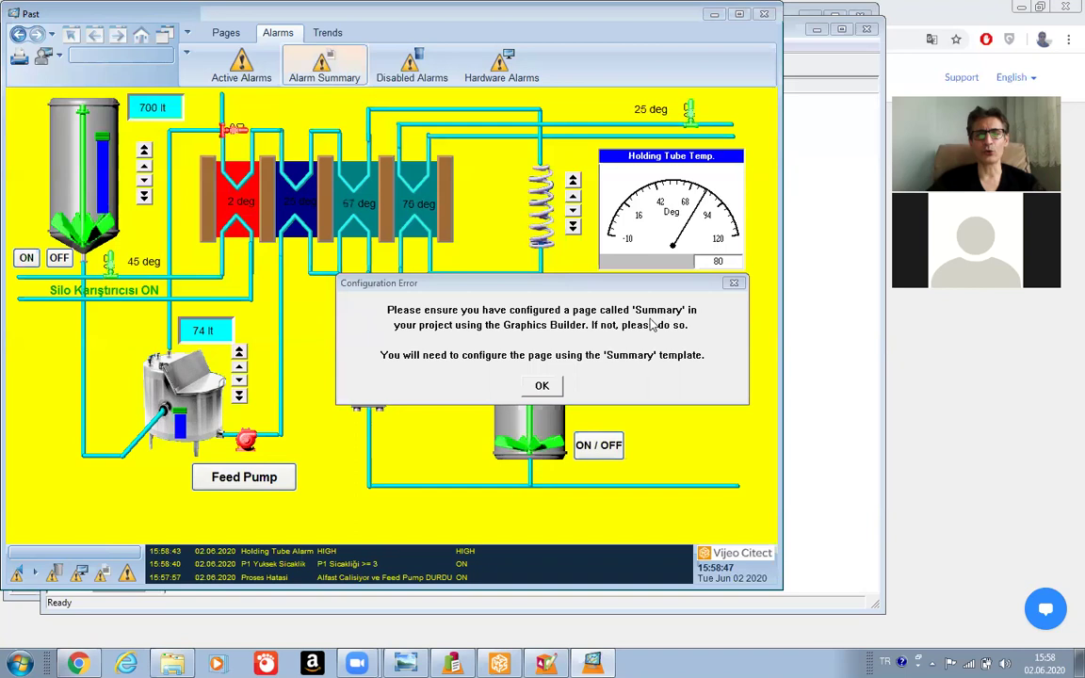
{"action": "left_click", "coordinate": [554, 387]}
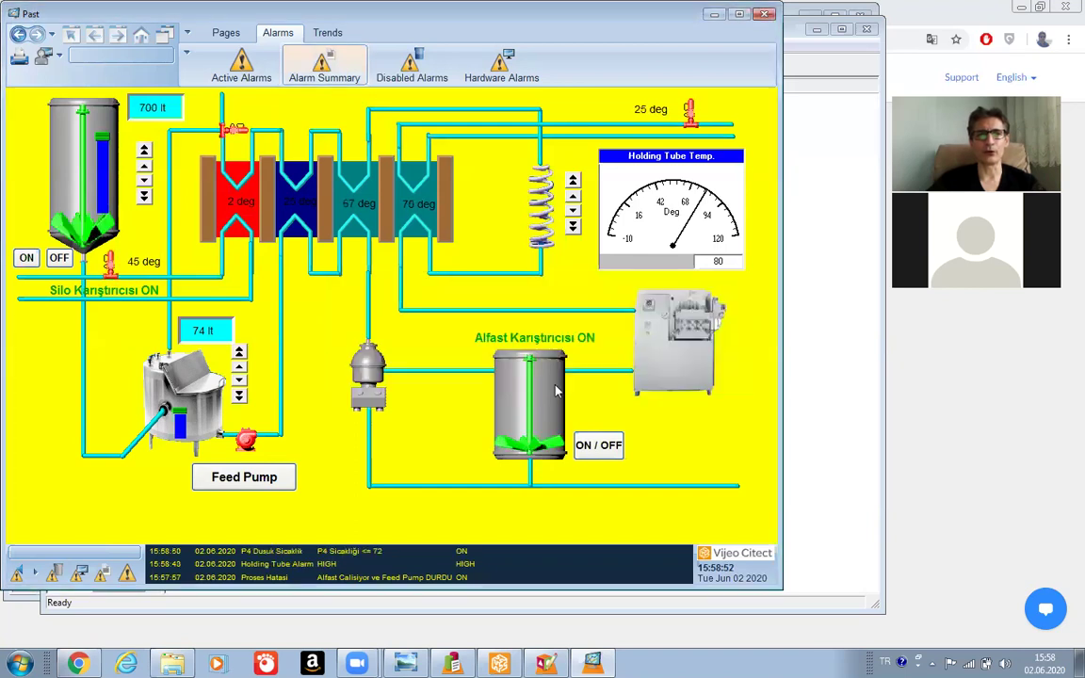
{"action": "left_click", "coordinate": [407, 66]}
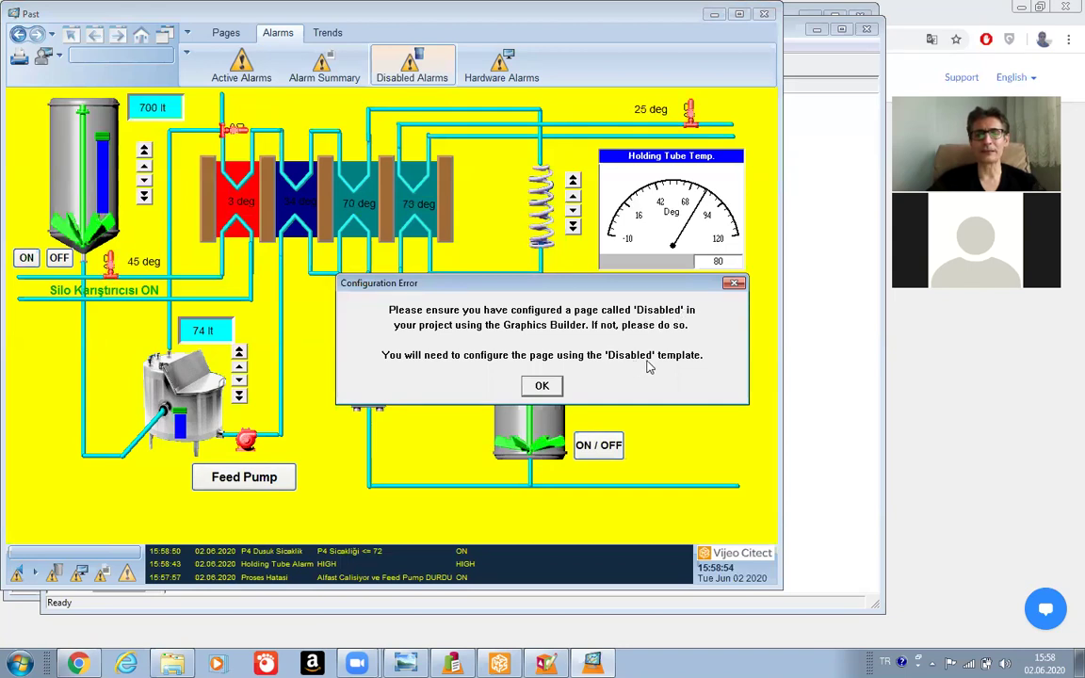
{"action": "left_click", "coordinate": [542, 386]}
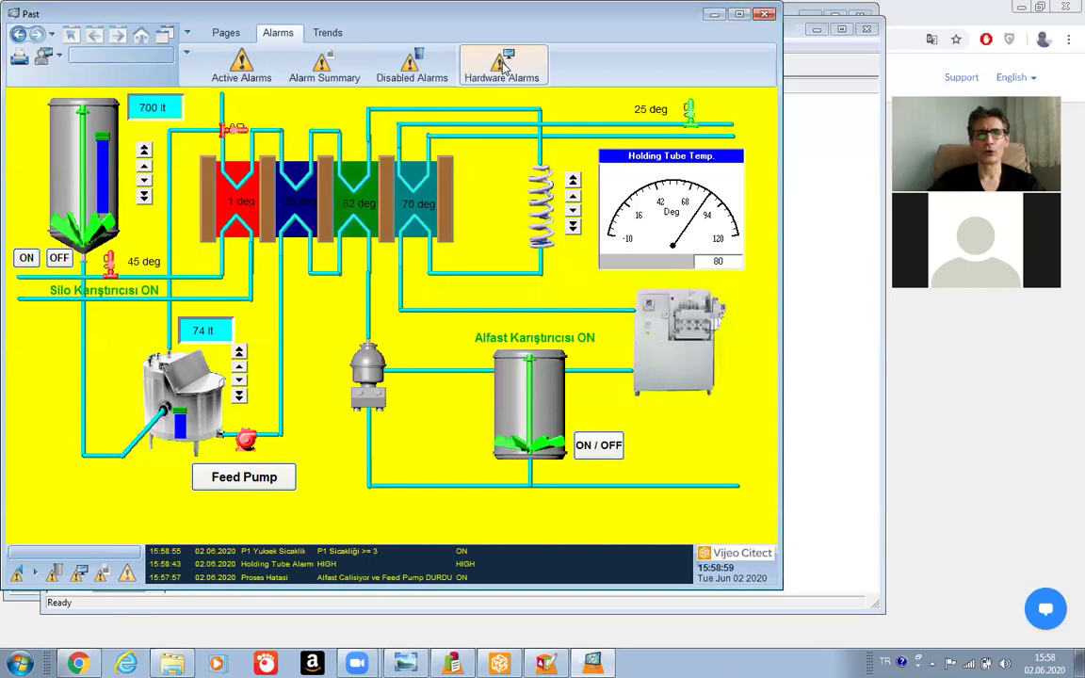
{"action": "left_click", "coordinate": [503, 67]}
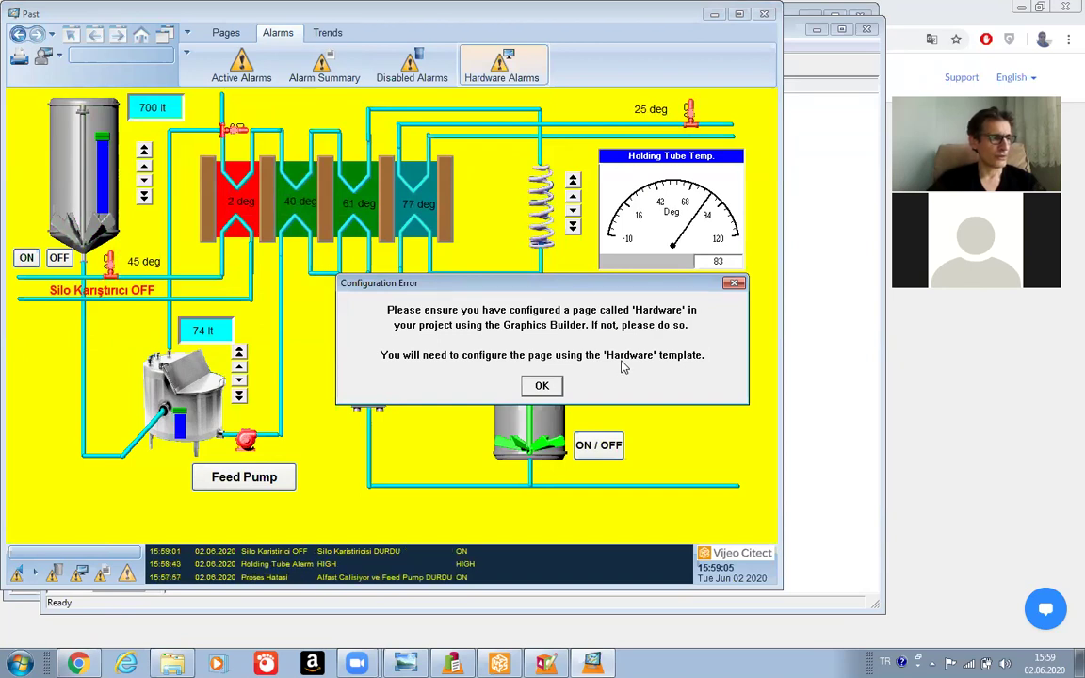
{"action": "left_click", "coordinate": [543, 387]}
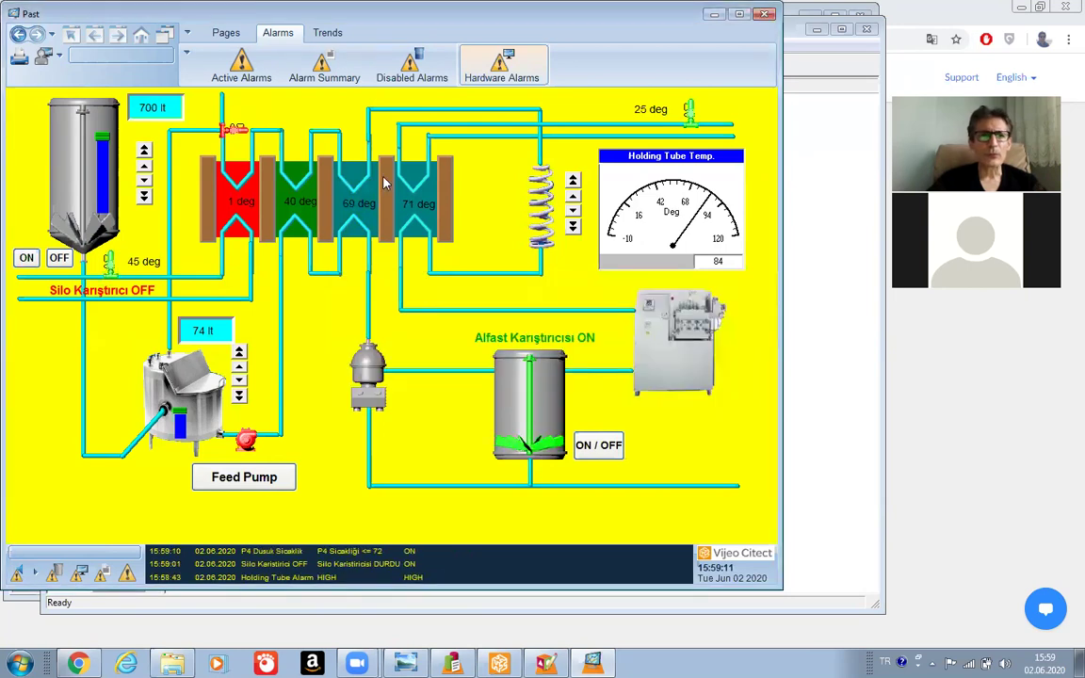
Retry all four alarm page buttons and dismiss the repeated missing-page errors.
{"action": "left_click", "coordinate": [227, 70]}
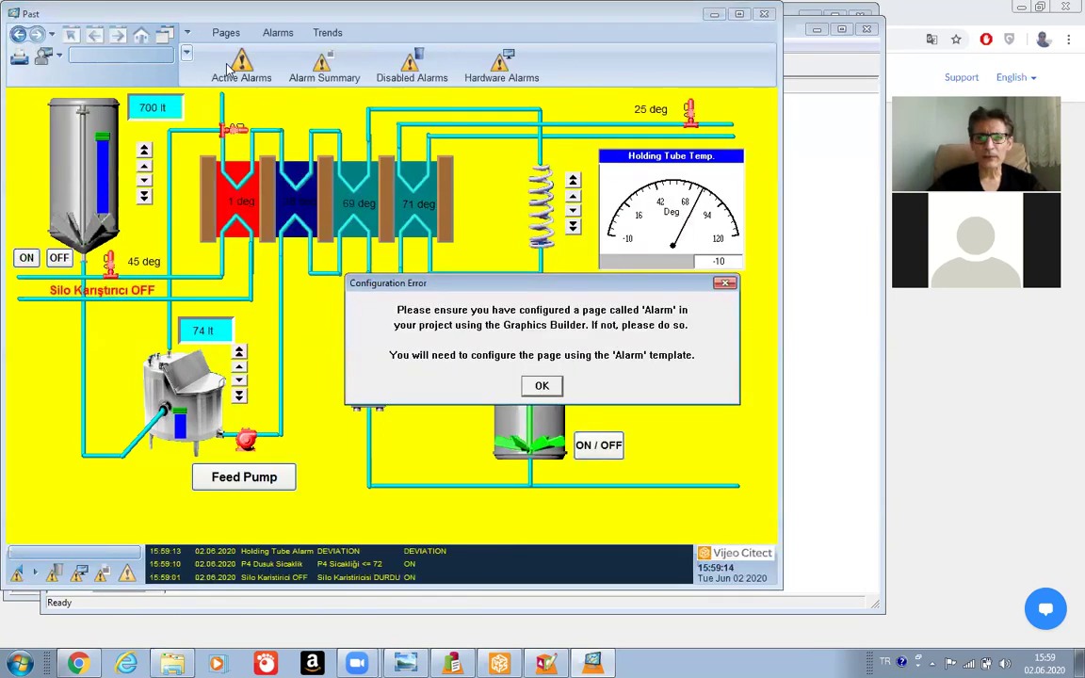
{"action": "left_click", "coordinate": [306, 74]}
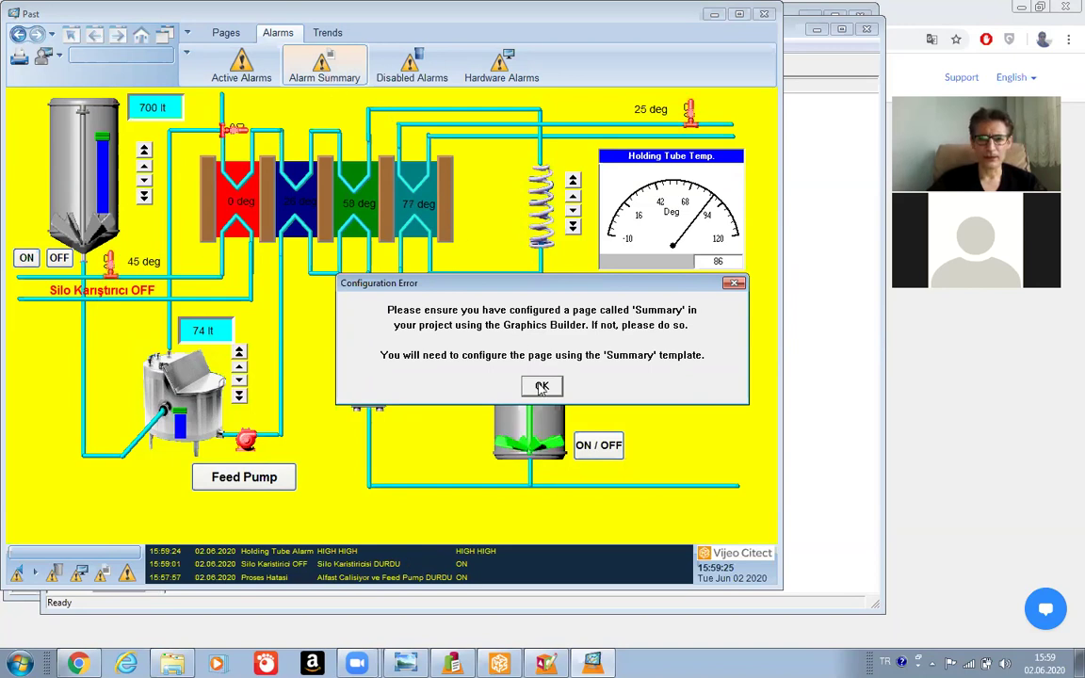
{"action": "left_click", "coordinate": [407, 63]}
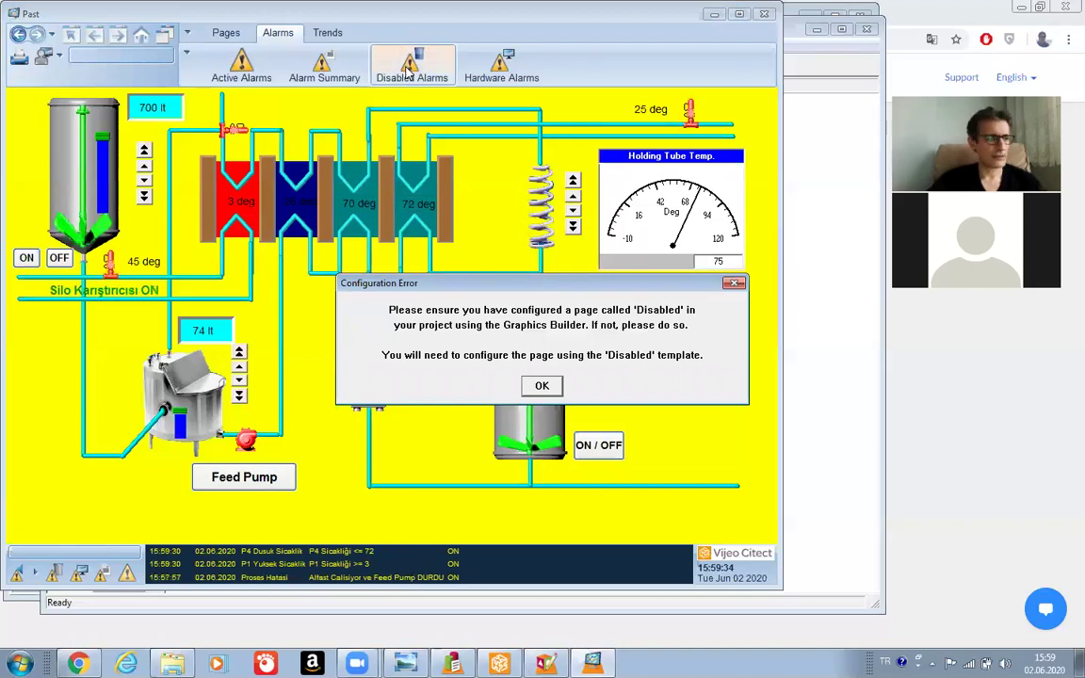
{"action": "left_click", "coordinate": [542, 385]}
{"action": "left_click", "coordinate": [499, 63]}
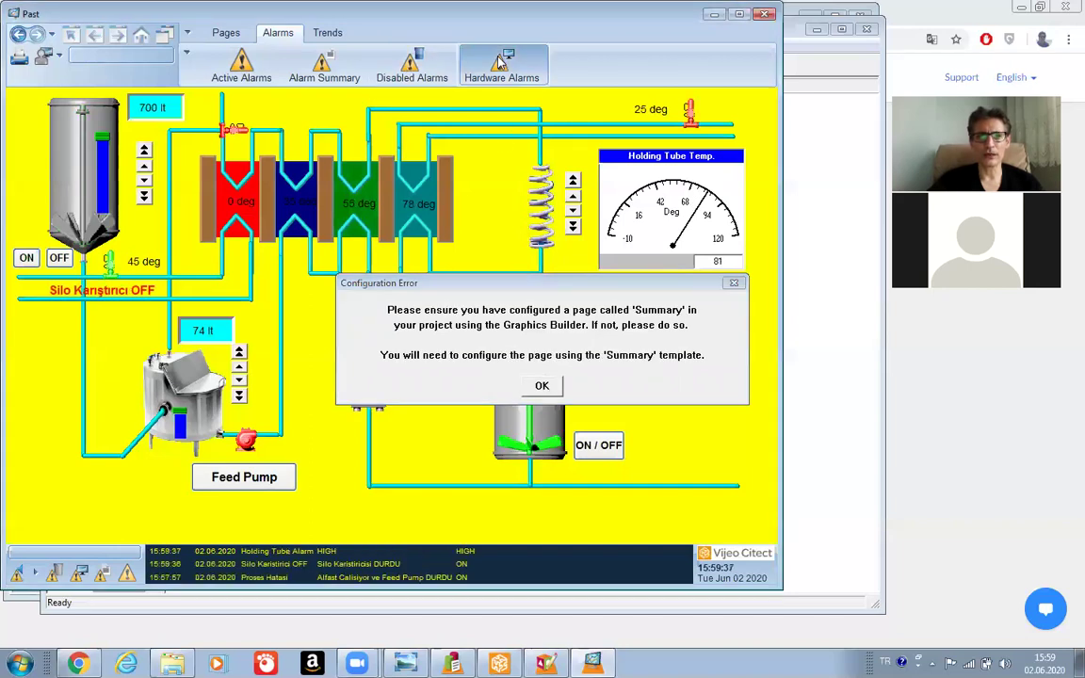
{"action": "left_click", "coordinate": [542, 387]}
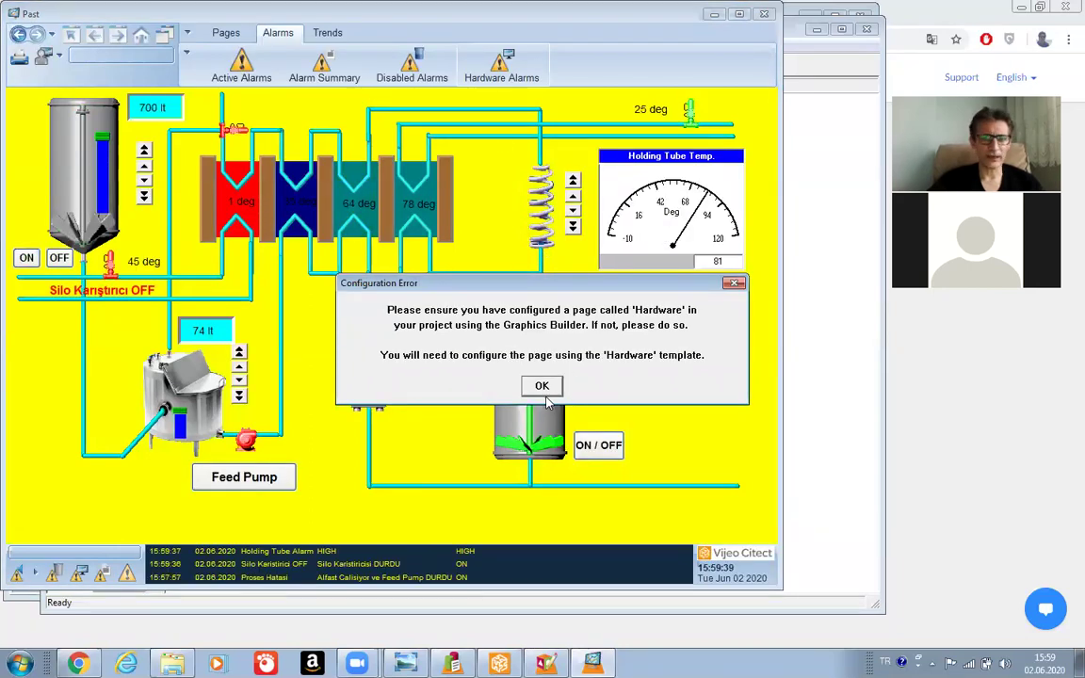
{"action": "left_click", "coordinate": [543, 389]}
{"action": "left_click", "coordinate": [543, 388]}
{"action": "left_click", "coordinate": [543, 389]}
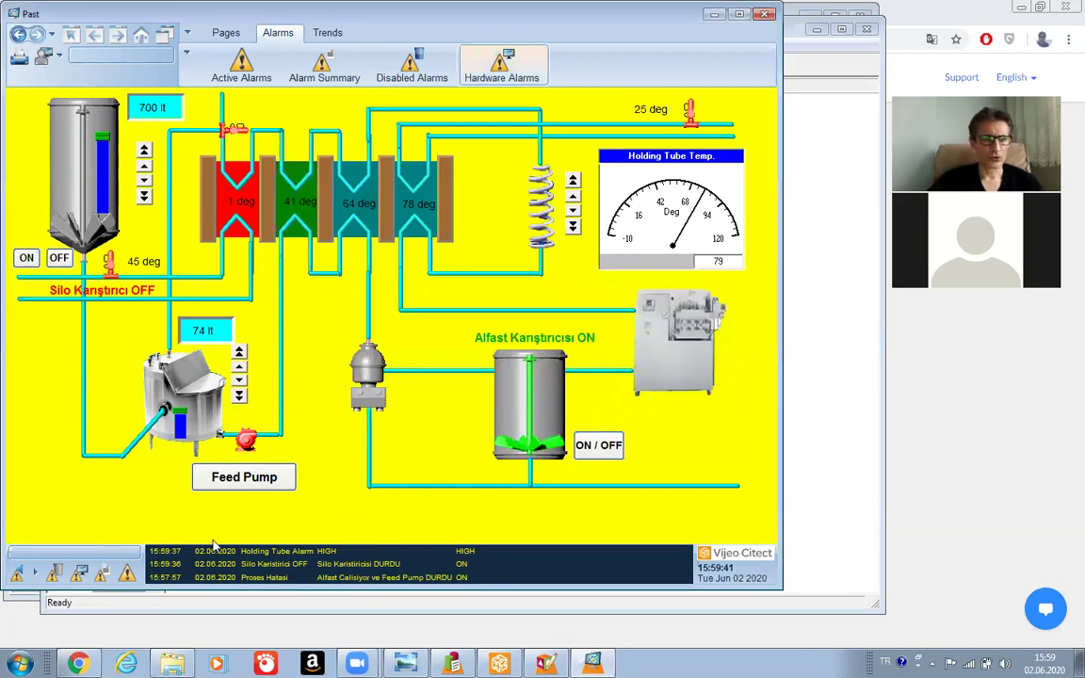
Attempt the active alarms list, dismiss the missing Alarm page error, and close the runtime Past page.
{"action": "left_click", "coordinate": [135, 576]}
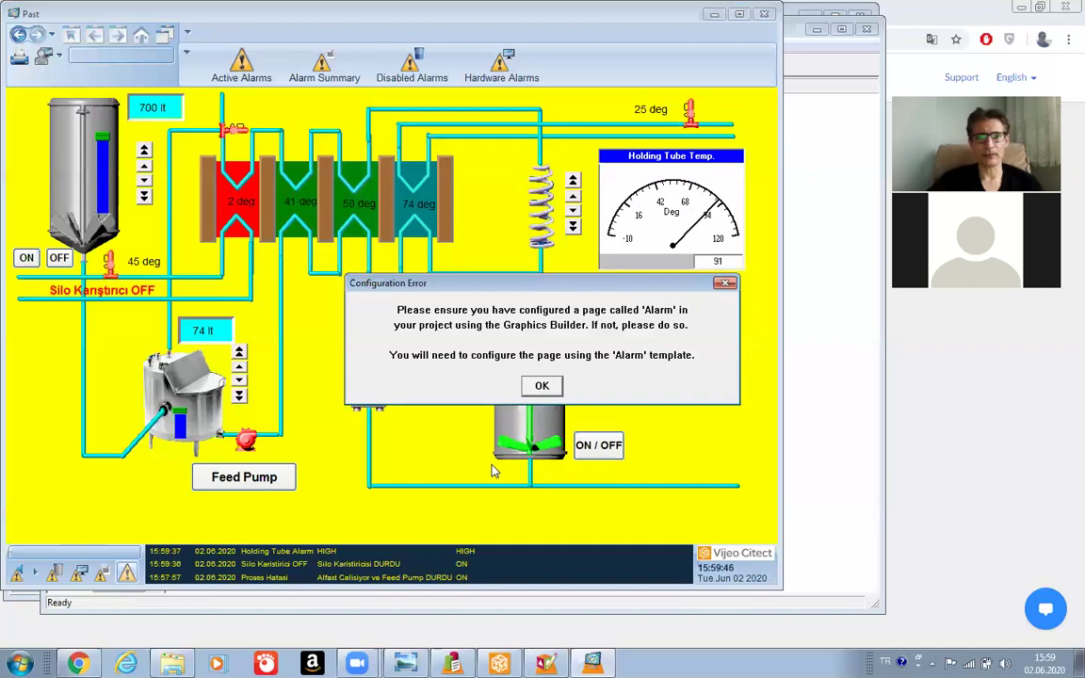
{"action": "left_click", "coordinate": [541, 385]}
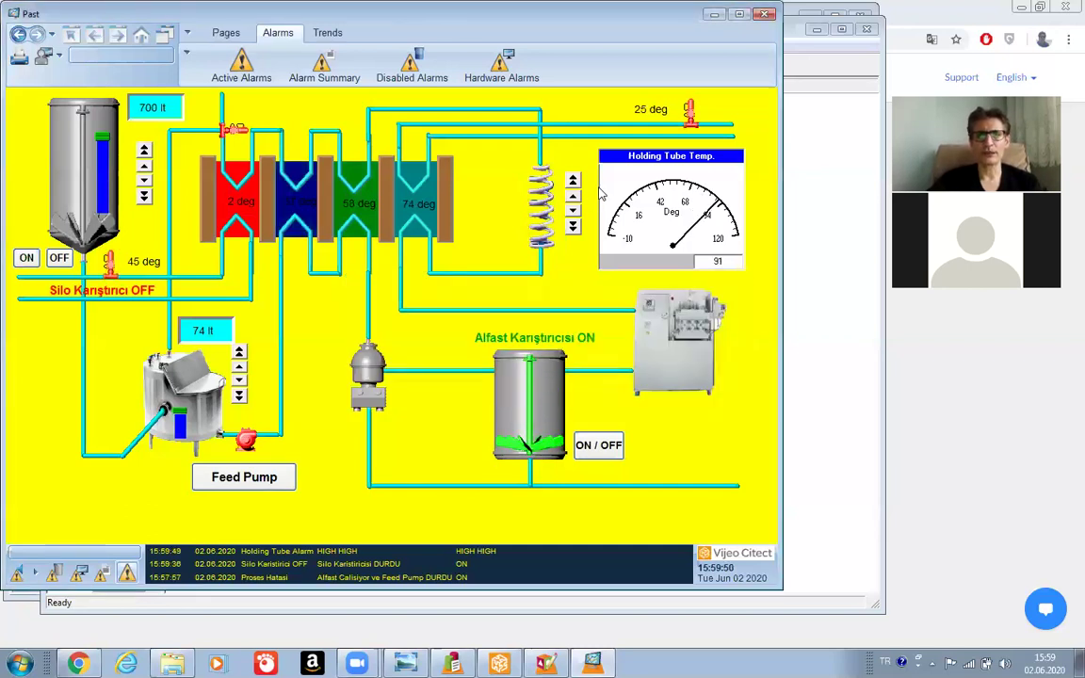
{"action": "left_click", "coordinate": [767, 14]}
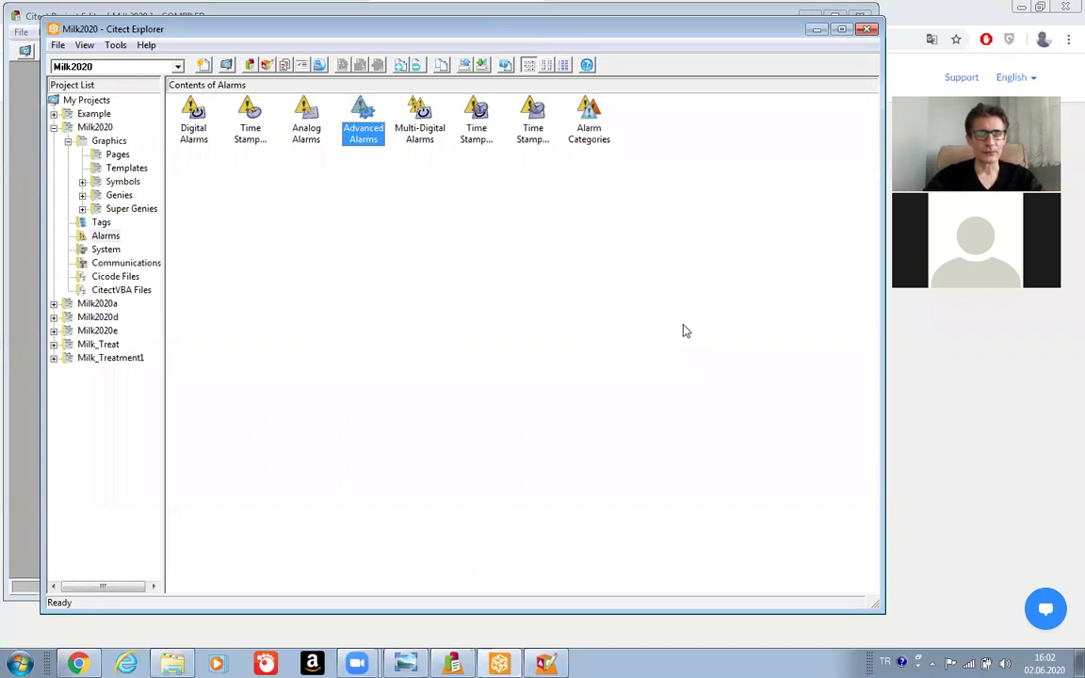
Show Milk2020's graphics Pages and open the Past page in Graphics Builder.
{"action": "left_click", "coordinate": [118, 155]}
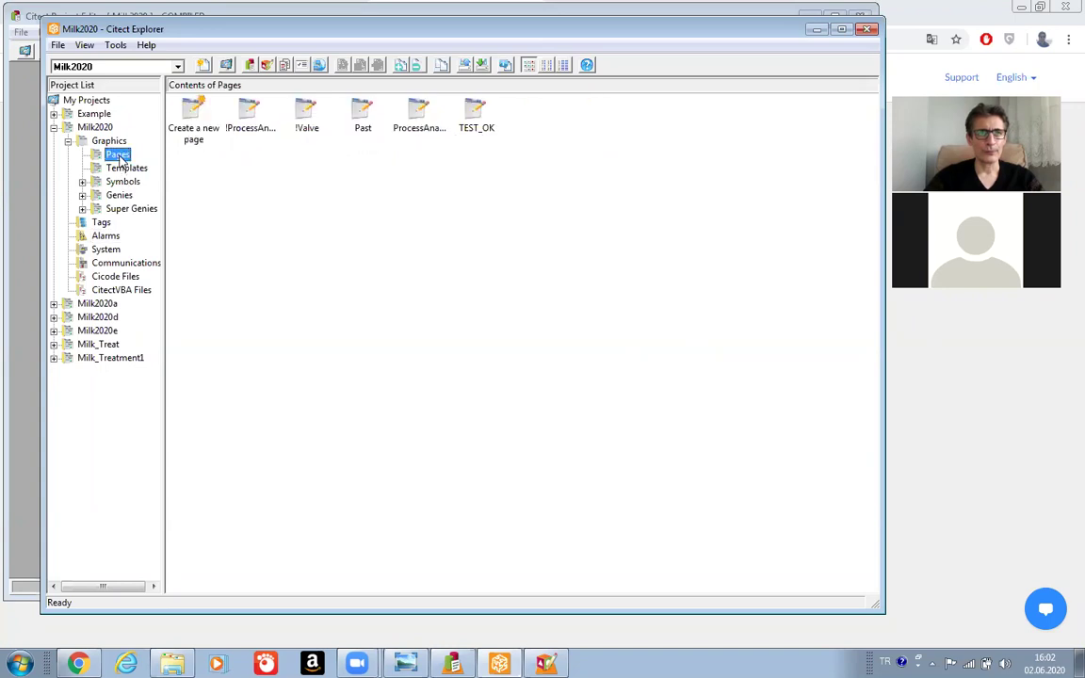
{"action": "left_click", "coordinate": [363, 116]}
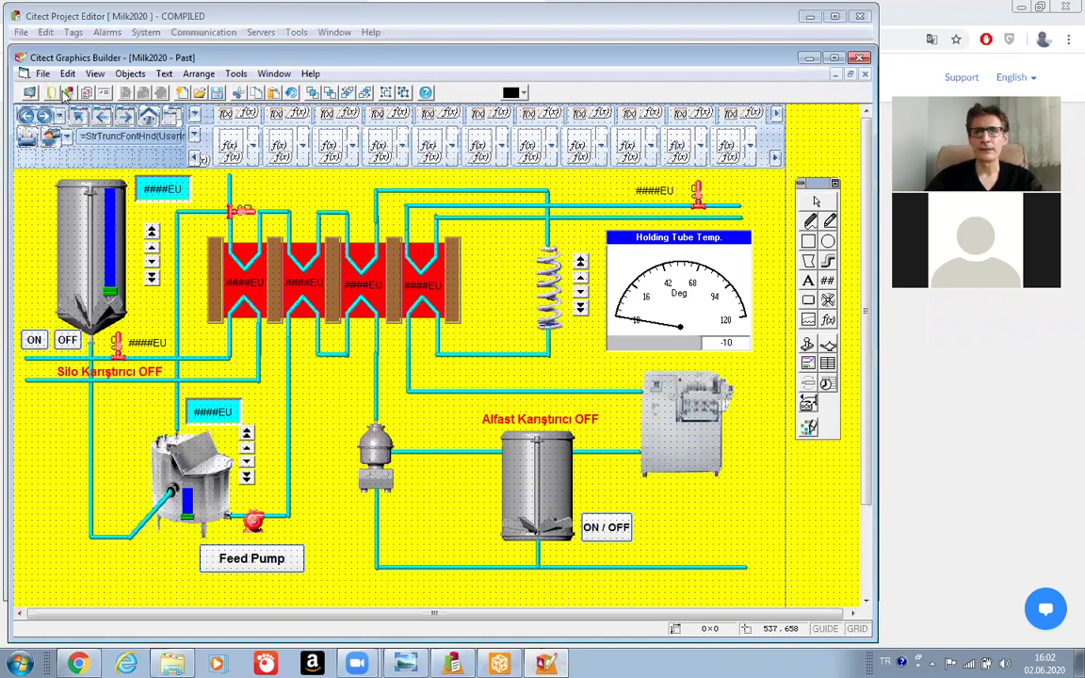
Create a new graphics page from the alarm template in tab_style_1 style.
{"action": "left_click", "coordinate": [43, 74]}
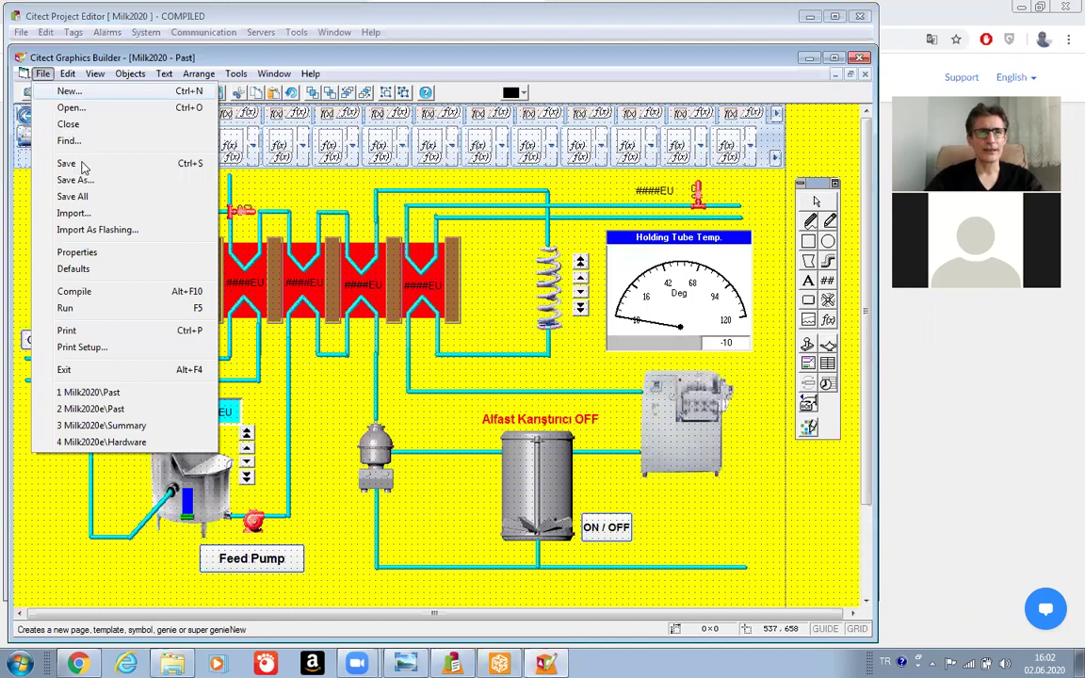
{"action": "left_click", "coordinate": [69, 91]}
{"action": "left_click", "coordinate": [83, 167]}
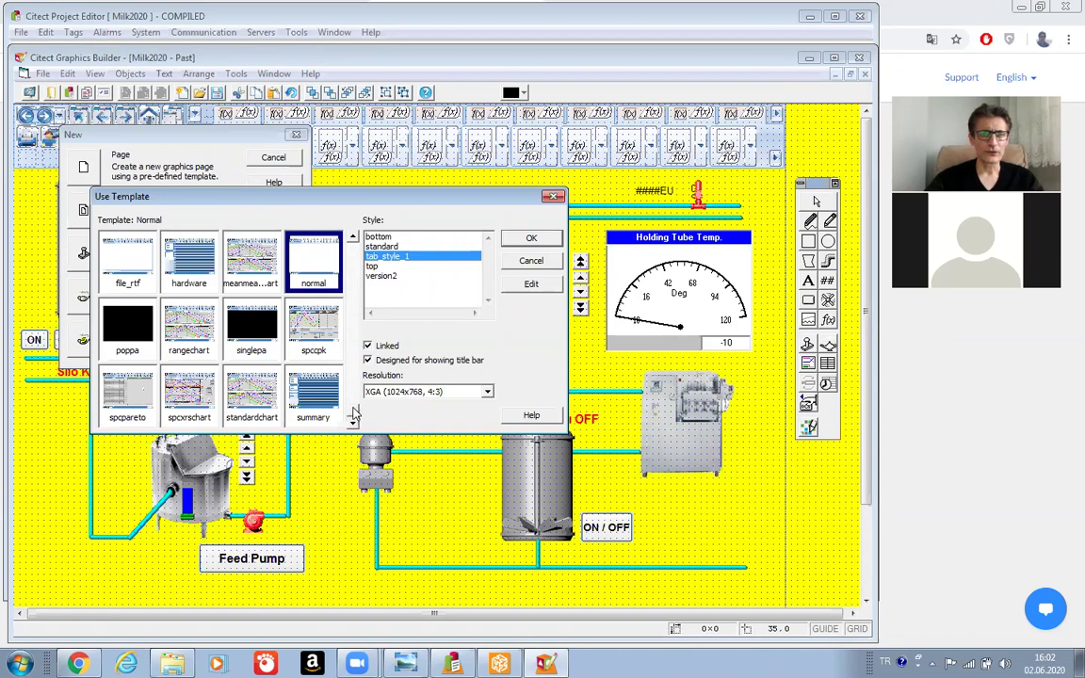
{"action": "scroll", "coordinate": [349, 349], "scroll_direction": "up", "scroll_amount": 1}
{"action": "left_click", "coordinate": [353, 238]}
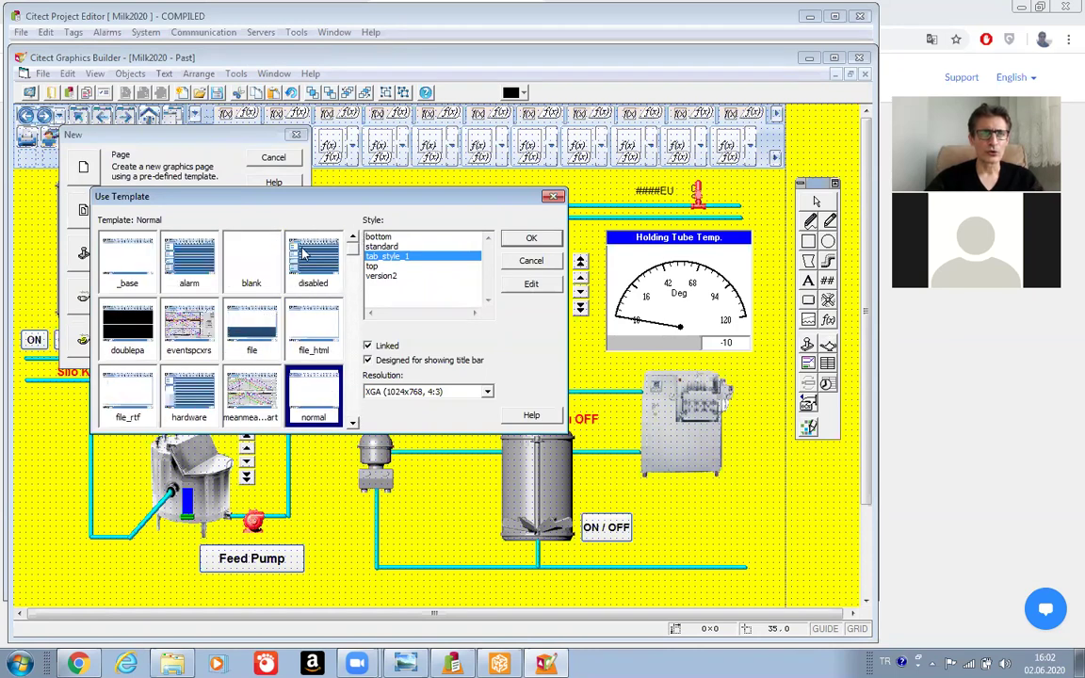
{"action": "left_click", "coordinate": [171, 263]}
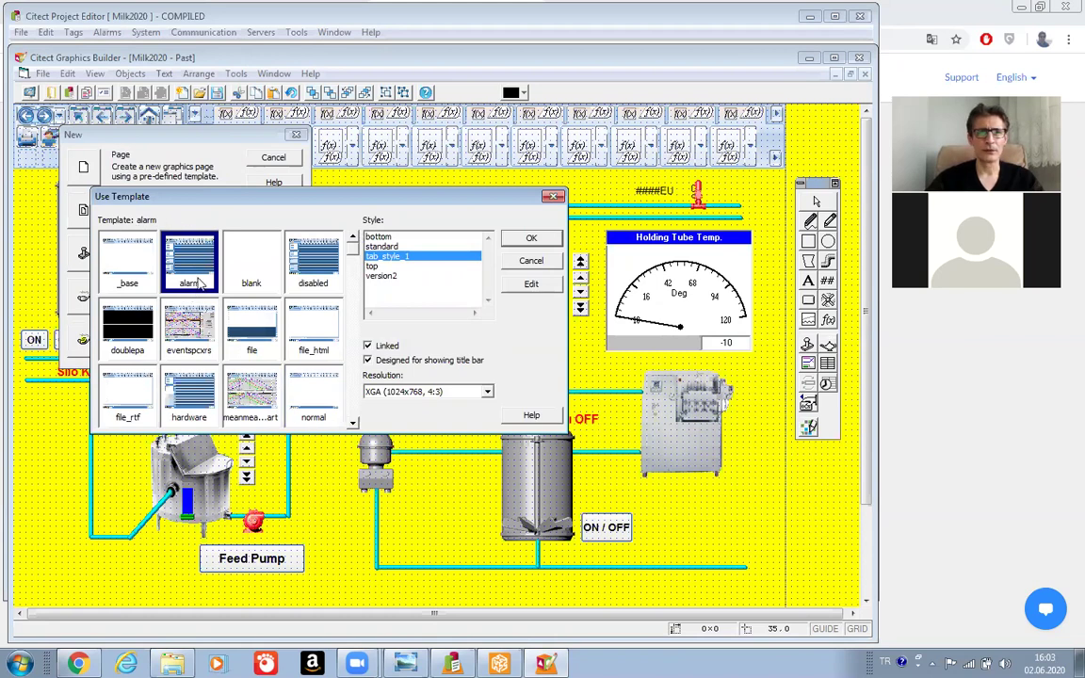
{"action": "left_click", "coordinate": [532, 238]}
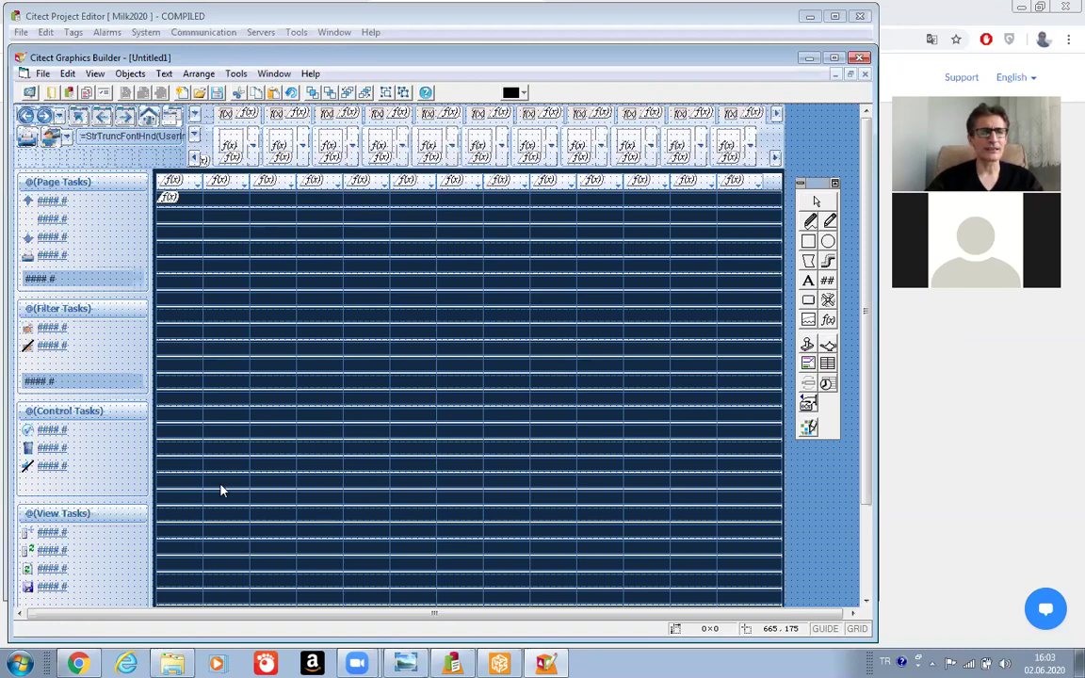
Save the new alarm-template page as 'Alarm' in the Milk2020 project.
{"action": "left_click", "coordinate": [42, 75]}
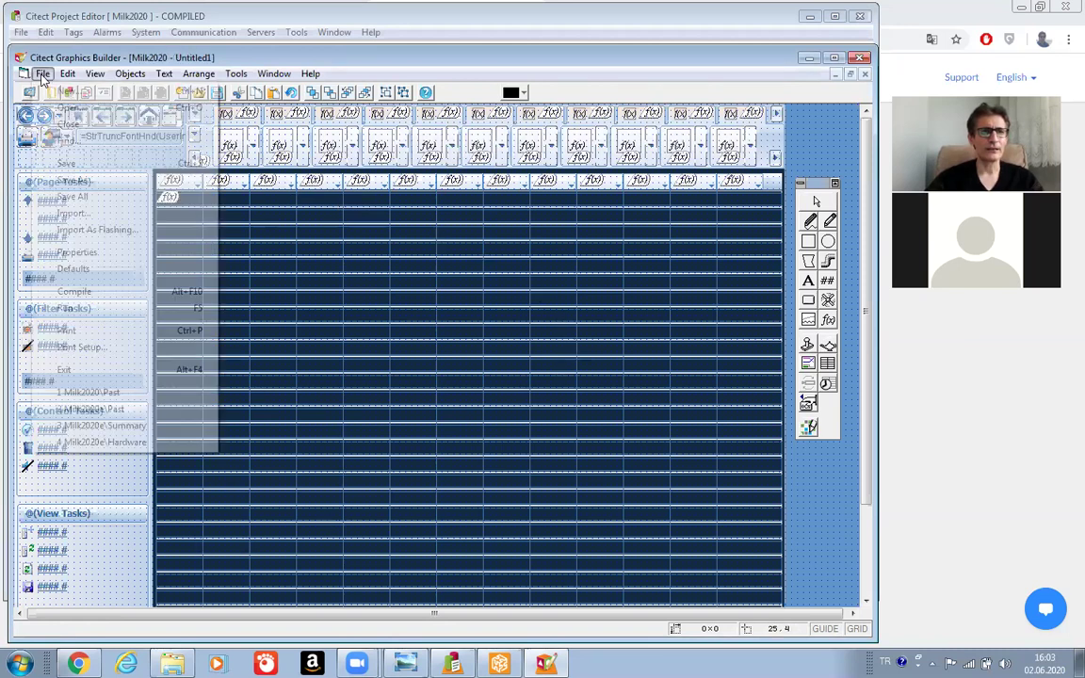
{"action": "left_click", "coordinate": [65, 165]}
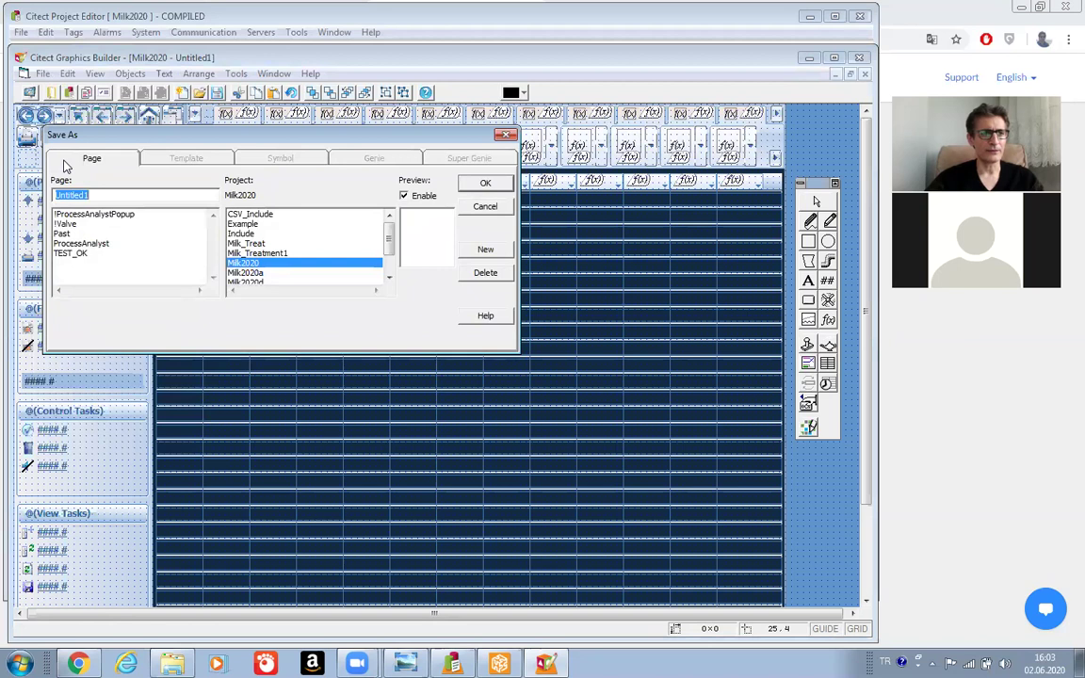
{"action": "type", "text": "A"}
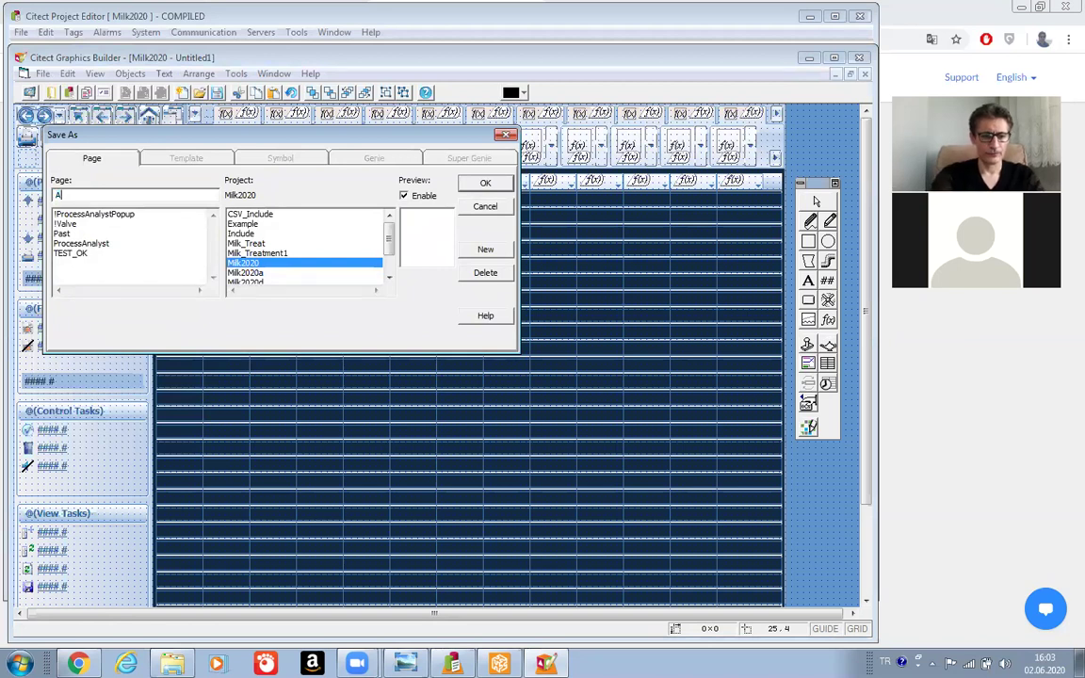
{"action": "type", "text": "larm"}
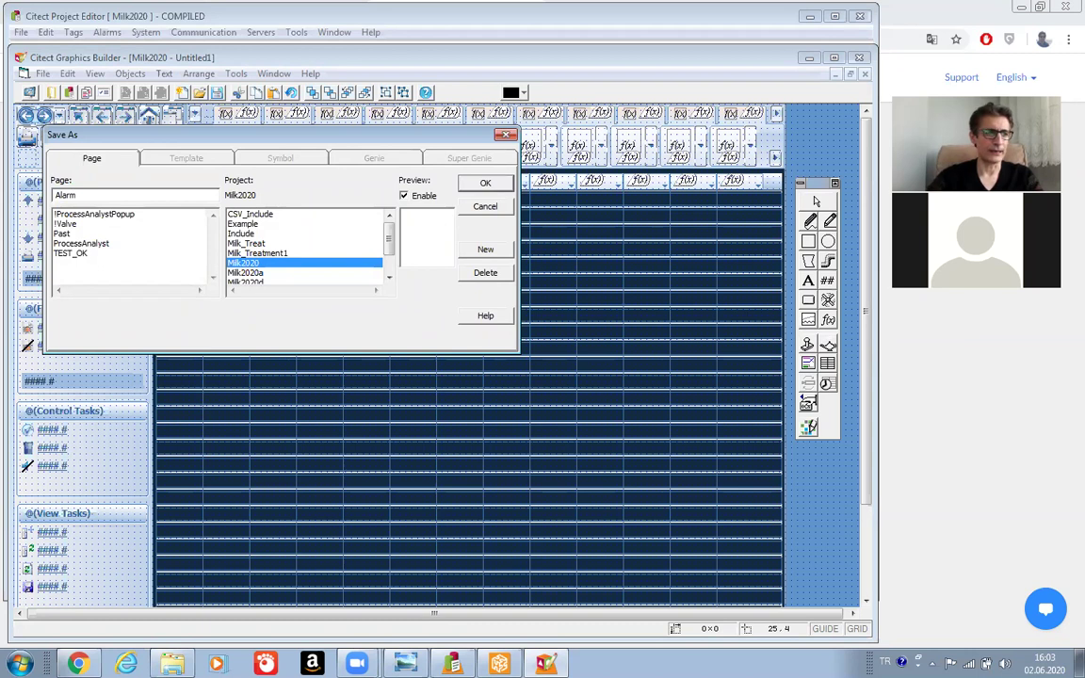
{"action": "left_click", "coordinate": [481, 184]}
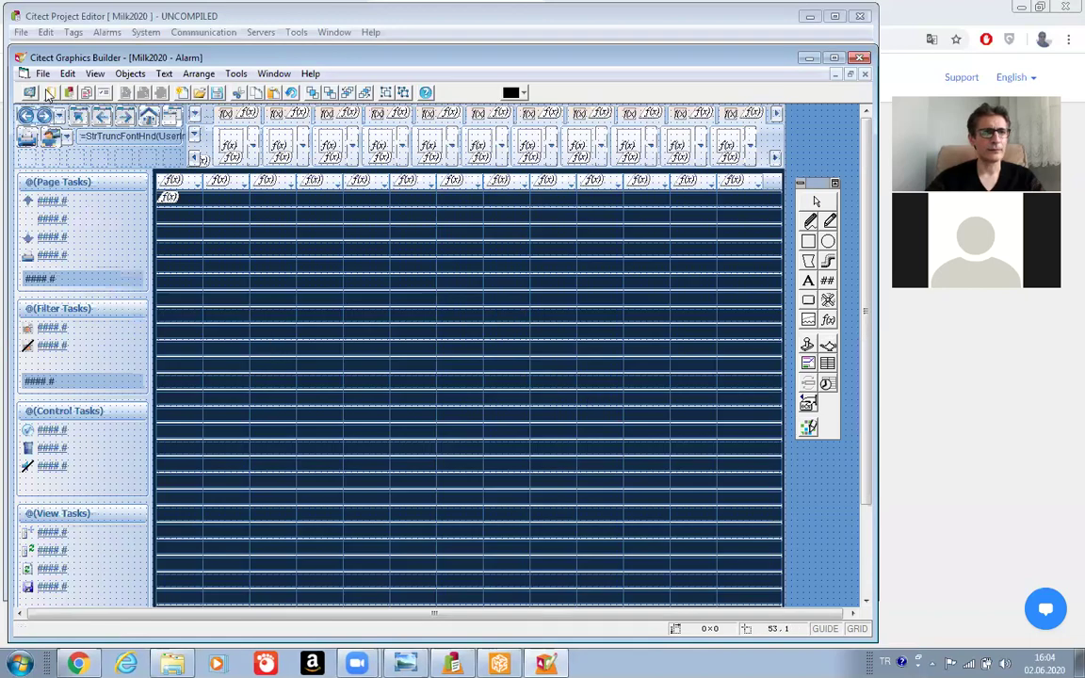
Create a new graphics page from the 'disabled' template in tab_style_1 style.
{"action": "left_click", "coordinate": [41, 76]}
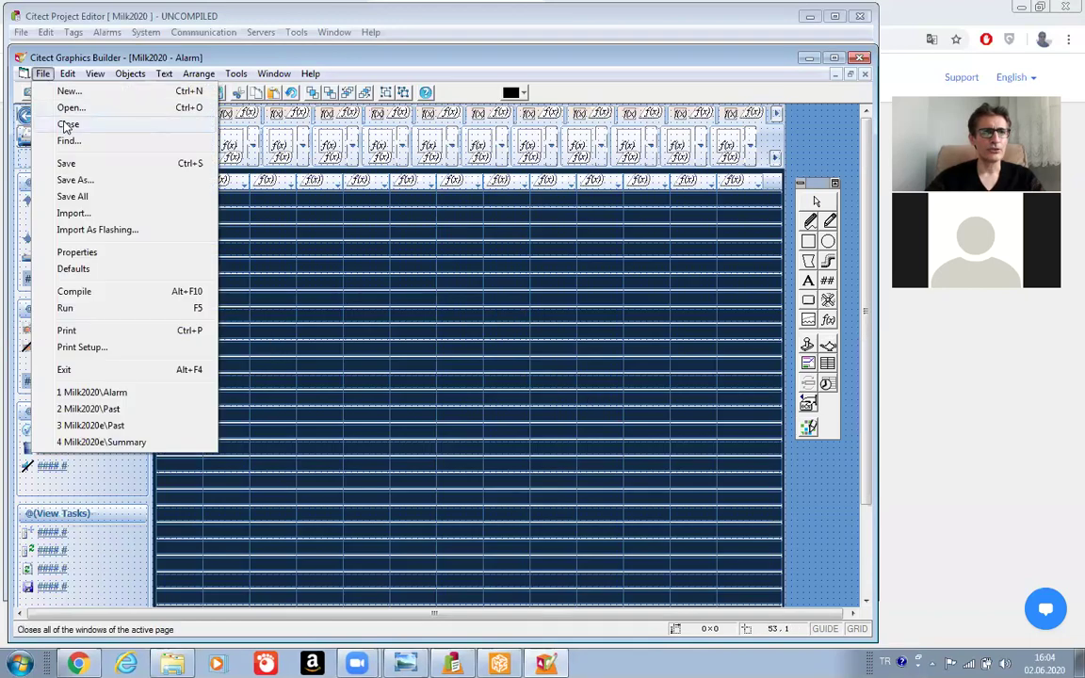
{"action": "left_click", "coordinate": [64, 91]}
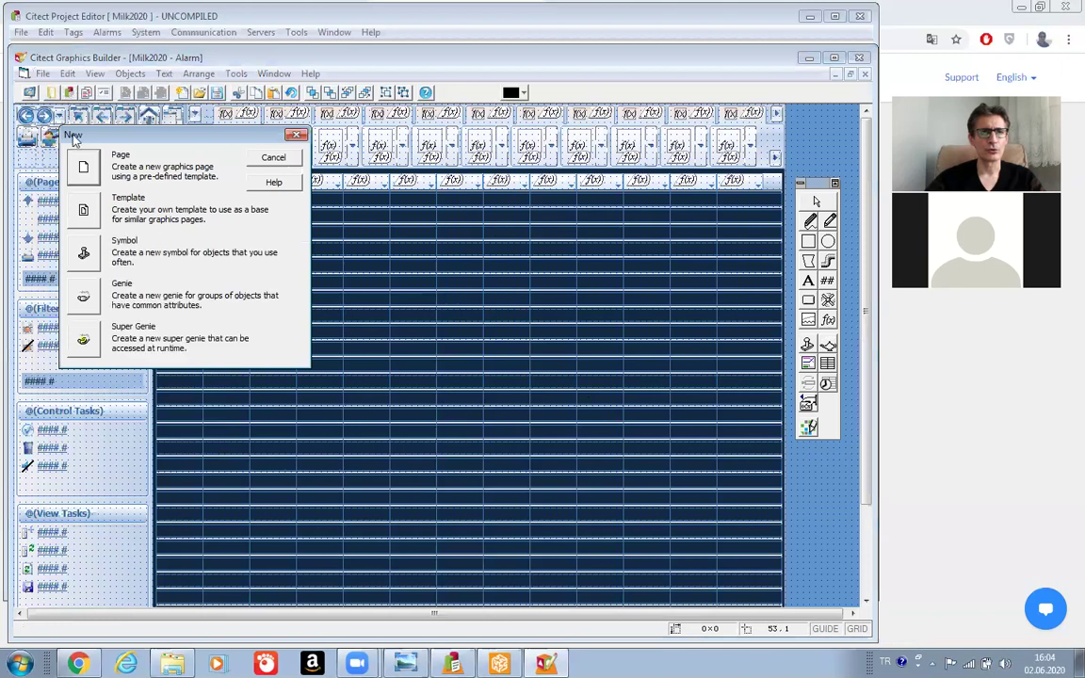
{"action": "left_click", "coordinate": [82, 168]}
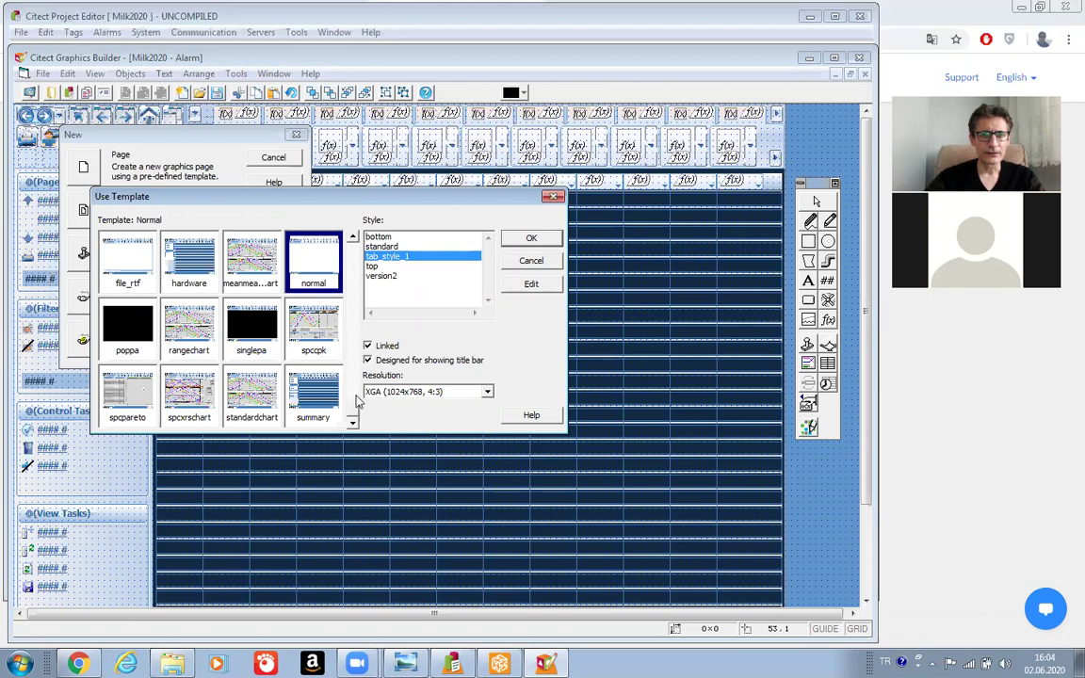
{"action": "scroll", "coordinate": [354, 338], "scroll_direction": "up", "scroll_amount": 1}
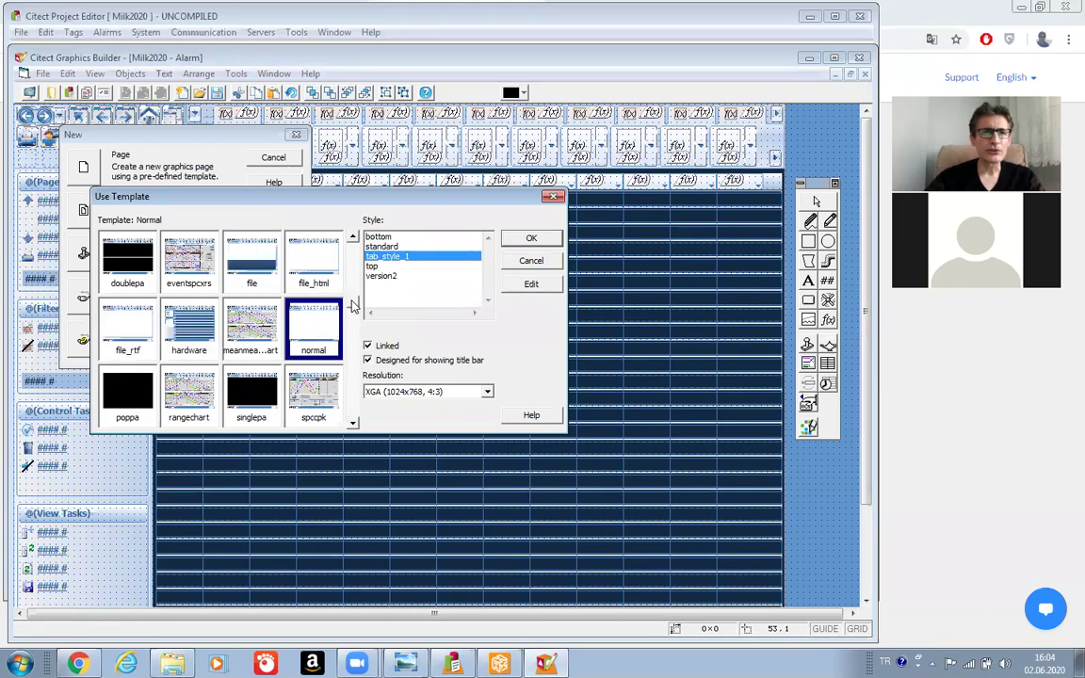
{"action": "scroll", "coordinate": [354, 305], "scroll_direction": "up", "scroll_amount": 1}
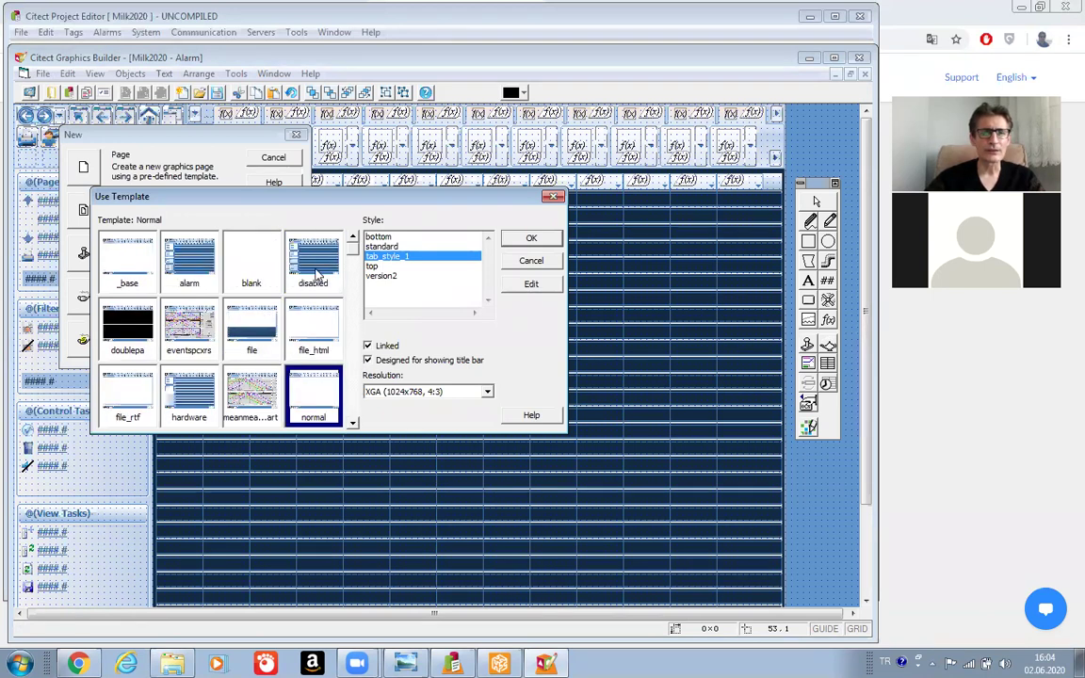
{"action": "left_click", "coordinate": [317, 273]}
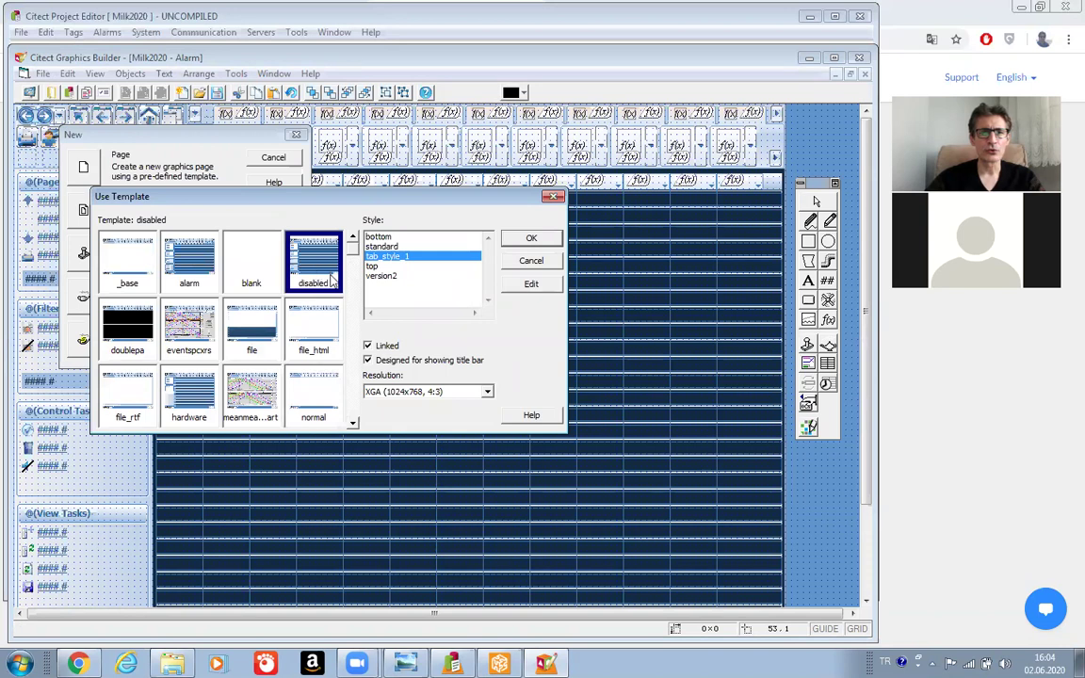
{"action": "left_click", "coordinate": [536, 239]}
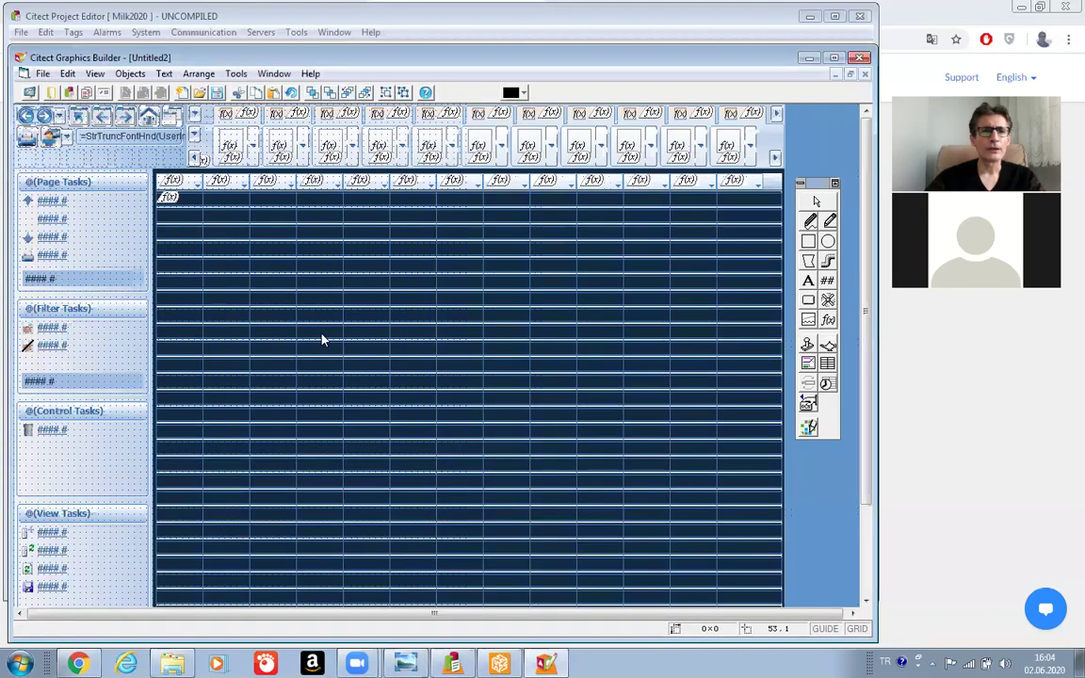
Save the untitled disabled-template page as 'Disabled' in Milk2020.
{"action": "left_click", "coordinate": [42, 75]}
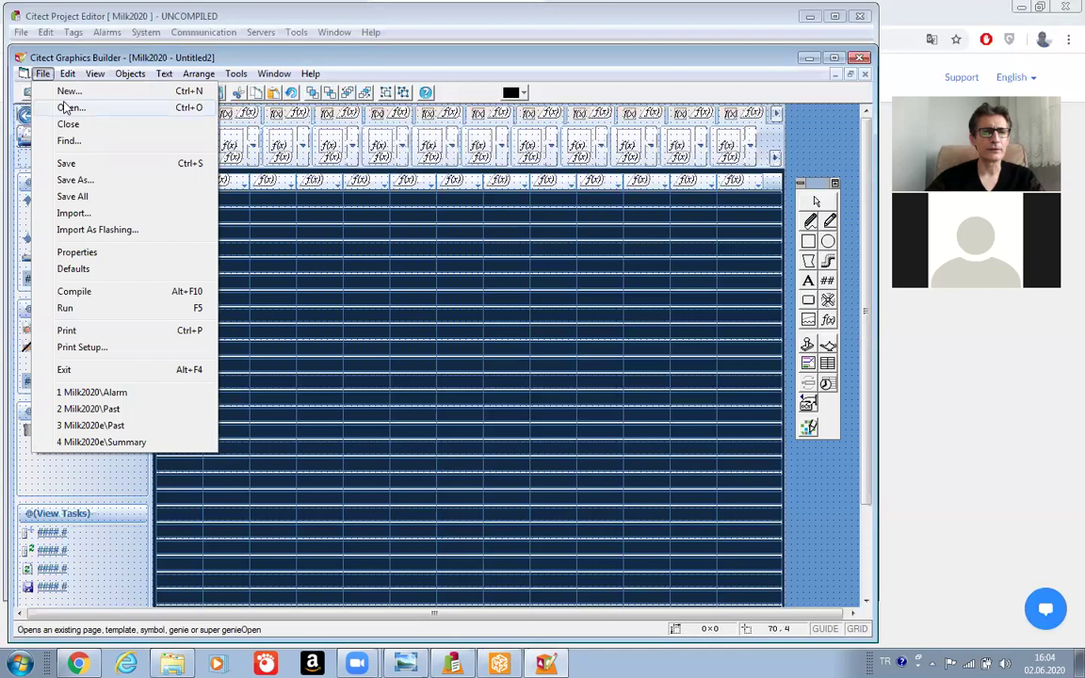
{"action": "left_click", "coordinate": [64, 163]}
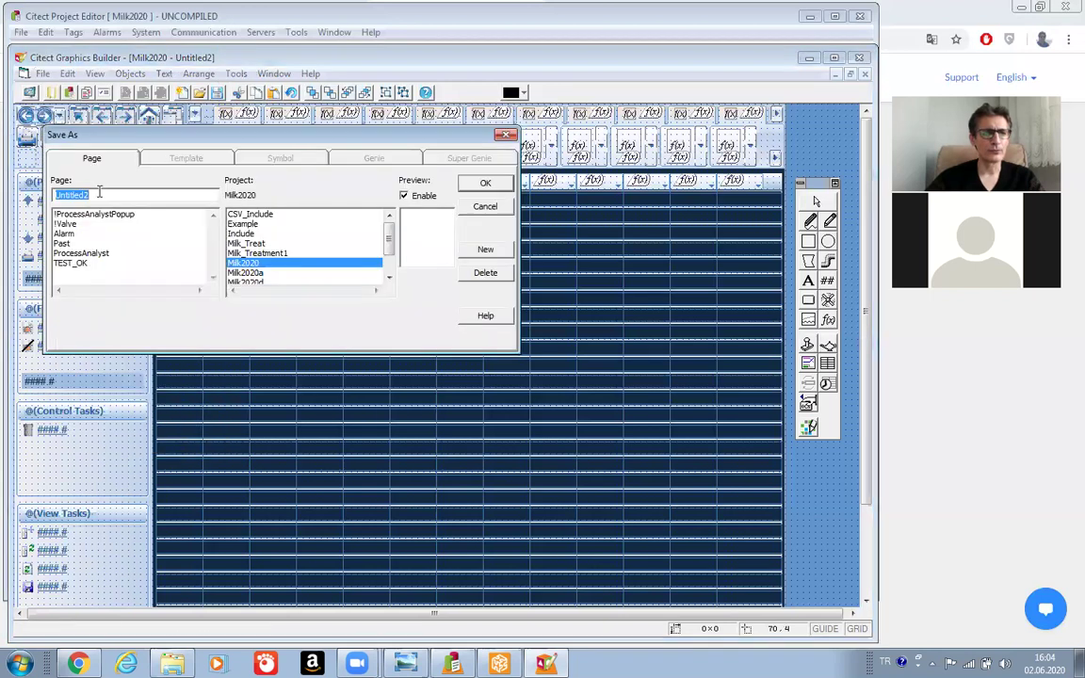
{"action": "type", "text": "D"}
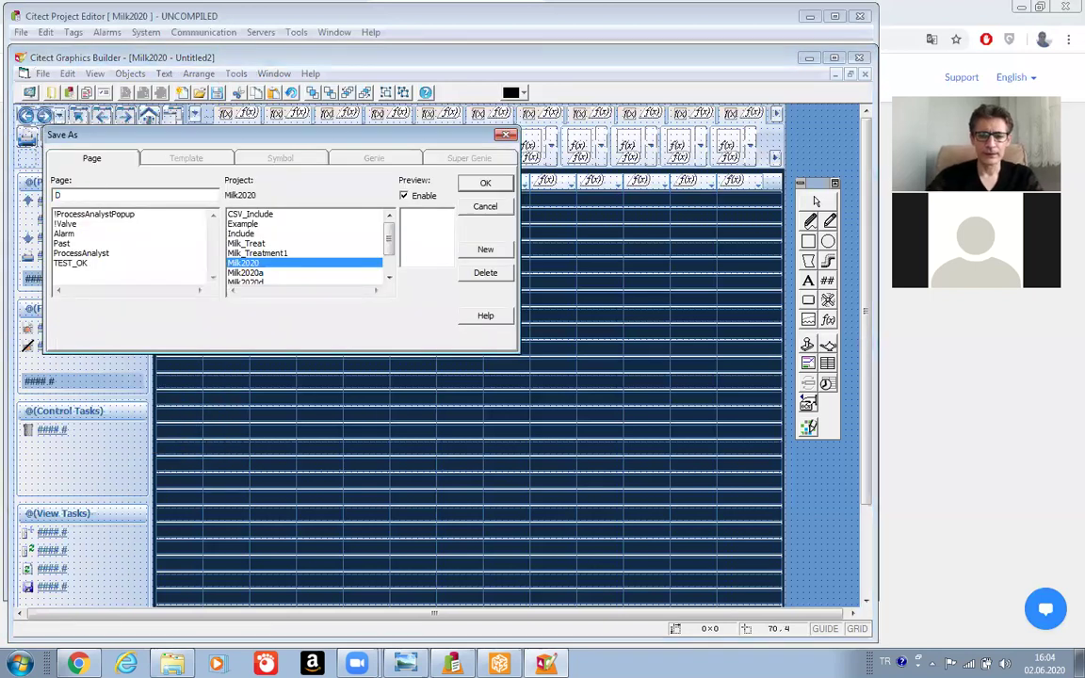
{"action": "type", "text": "isab"}
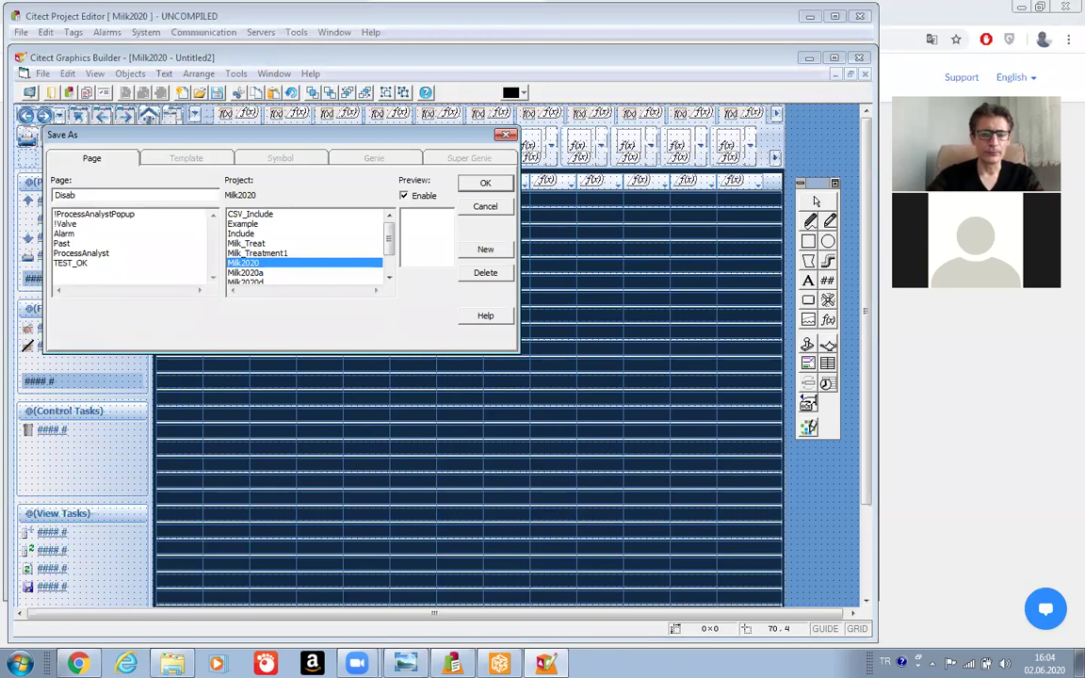
{"action": "type", "text": "led"}
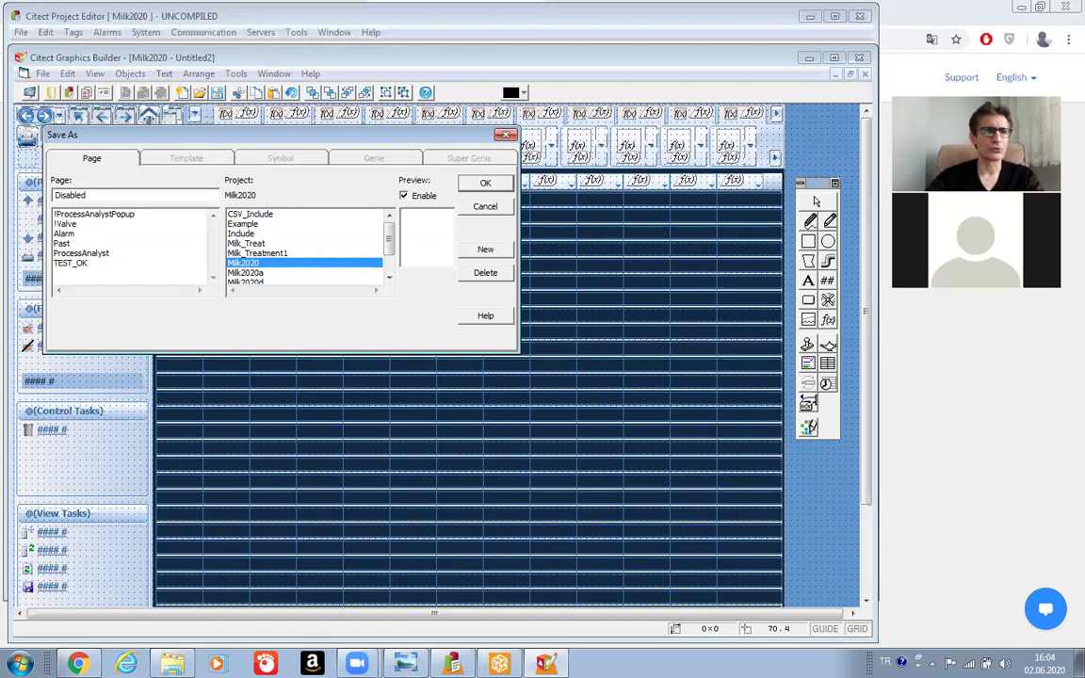
{"action": "left_click", "coordinate": [483, 184]}
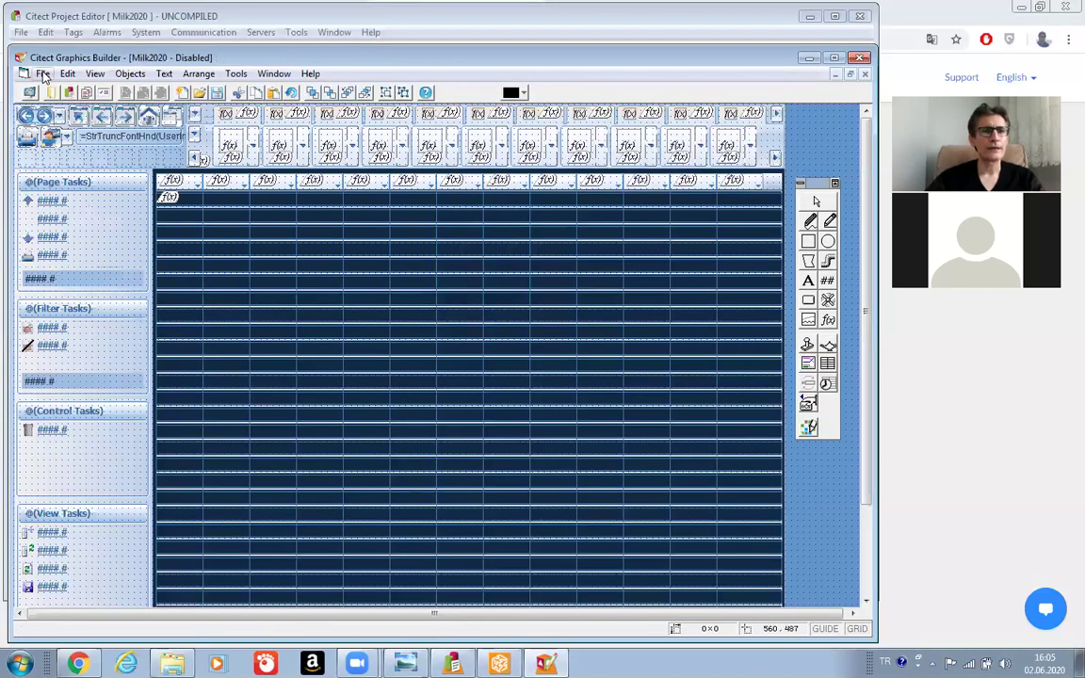
Create a new graphics page from the 'hardware' template.
{"action": "left_click", "coordinate": [44, 75]}
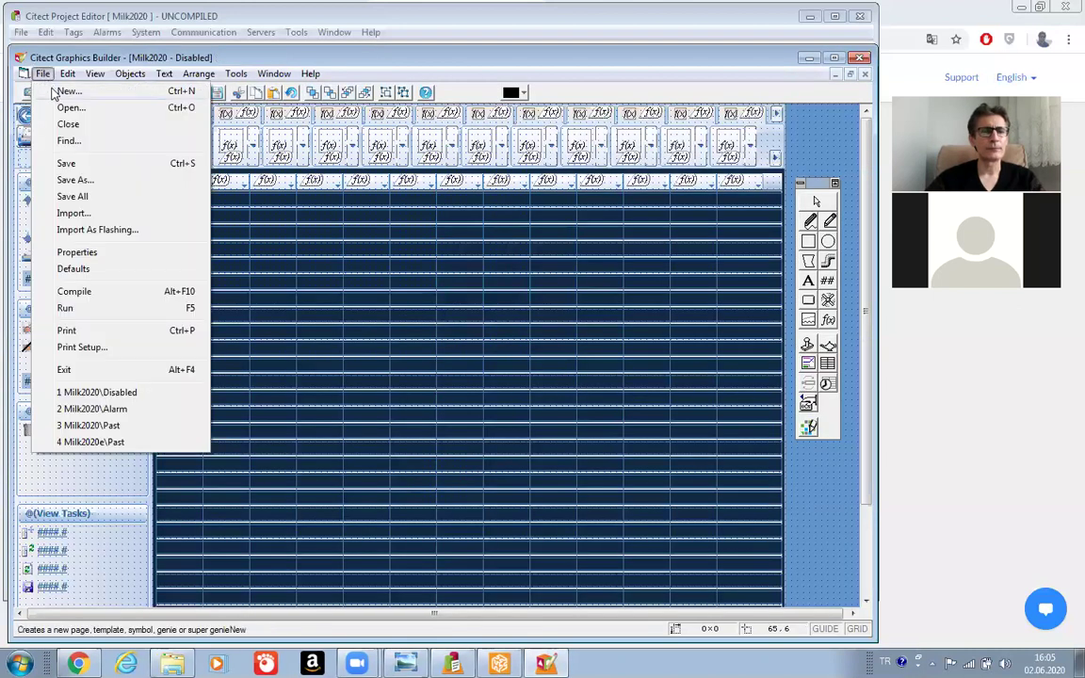
{"action": "left_click", "coordinate": [66, 91]}
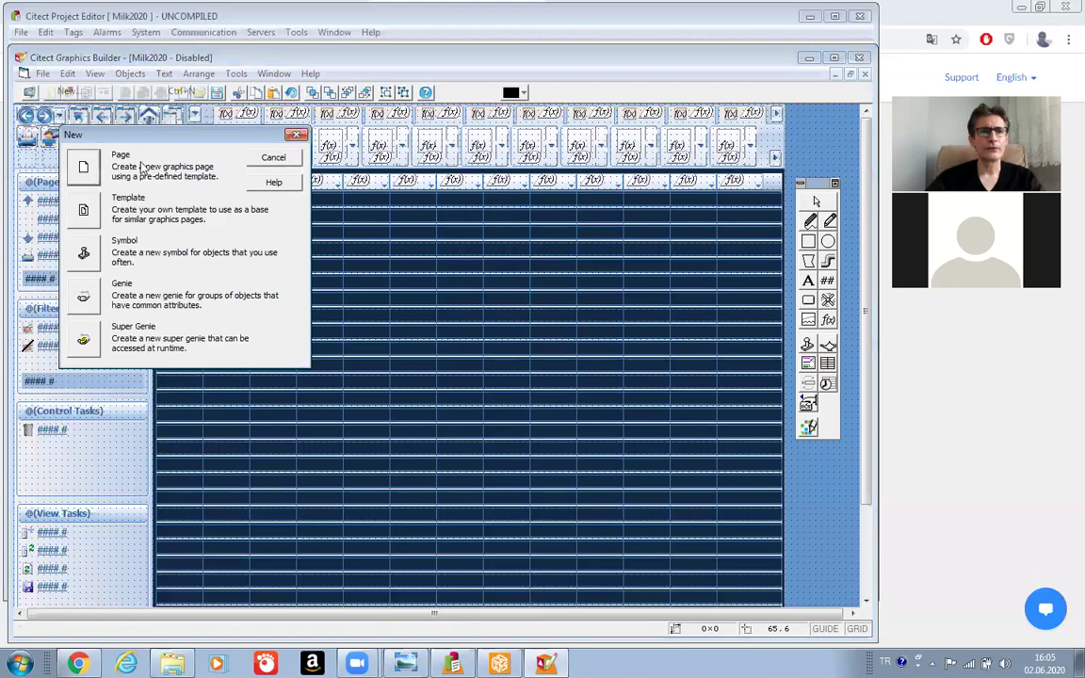
{"action": "left_click", "coordinate": [84, 171]}
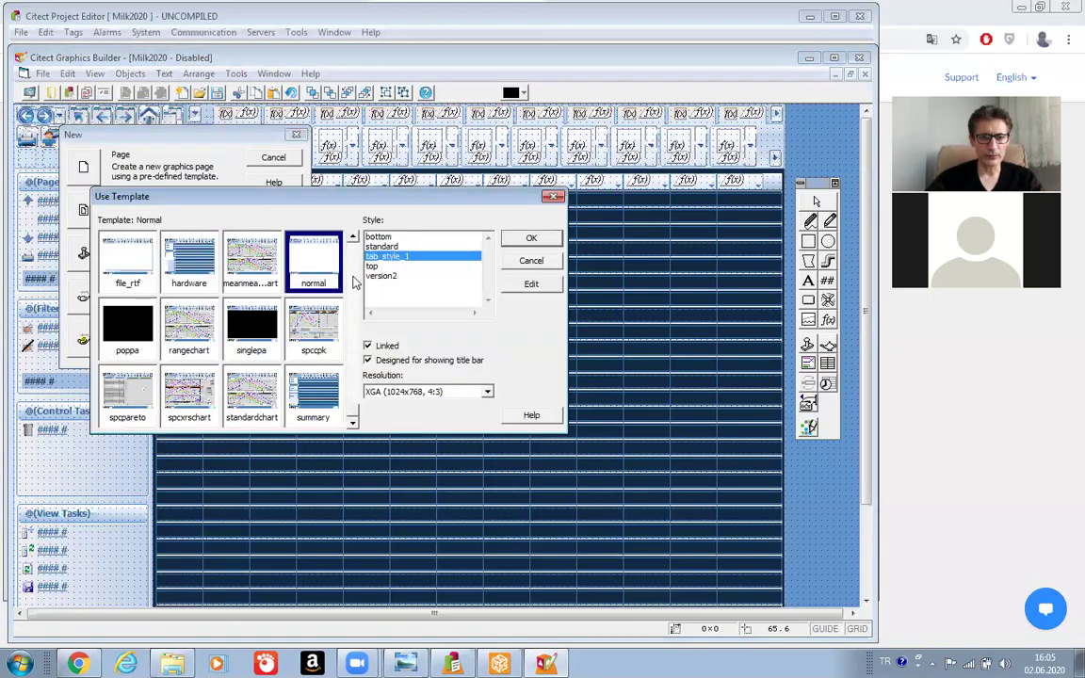
{"action": "scroll", "coordinate": [352, 282], "scroll_direction": "up", "scroll_amount": 2}
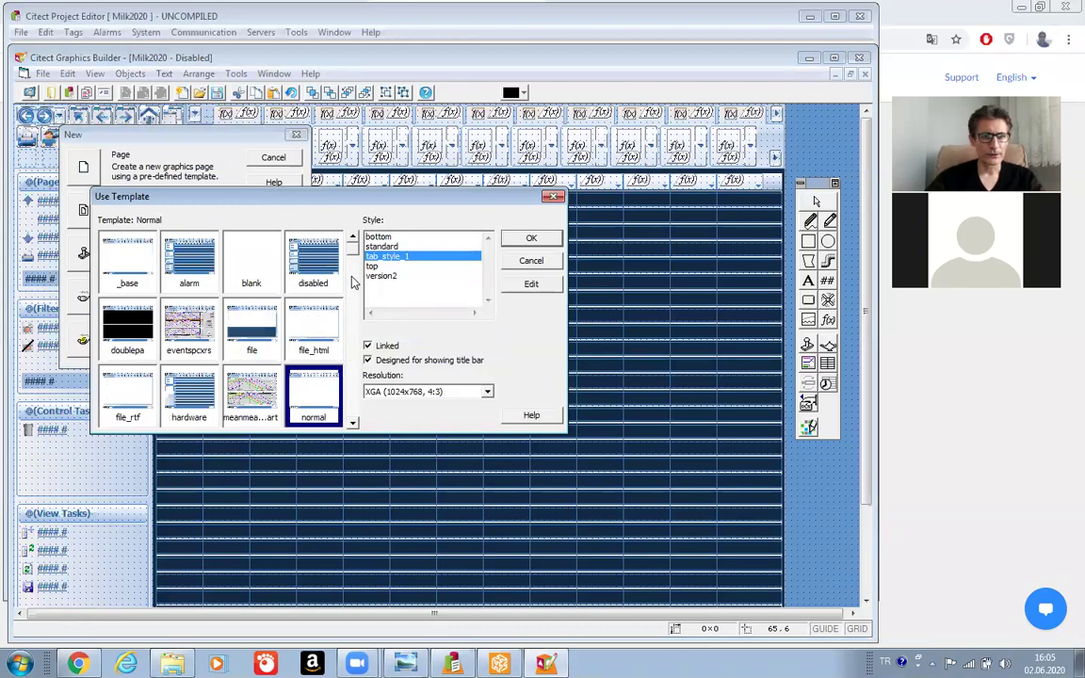
{"action": "left_click", "coordinate": [186, 405]}
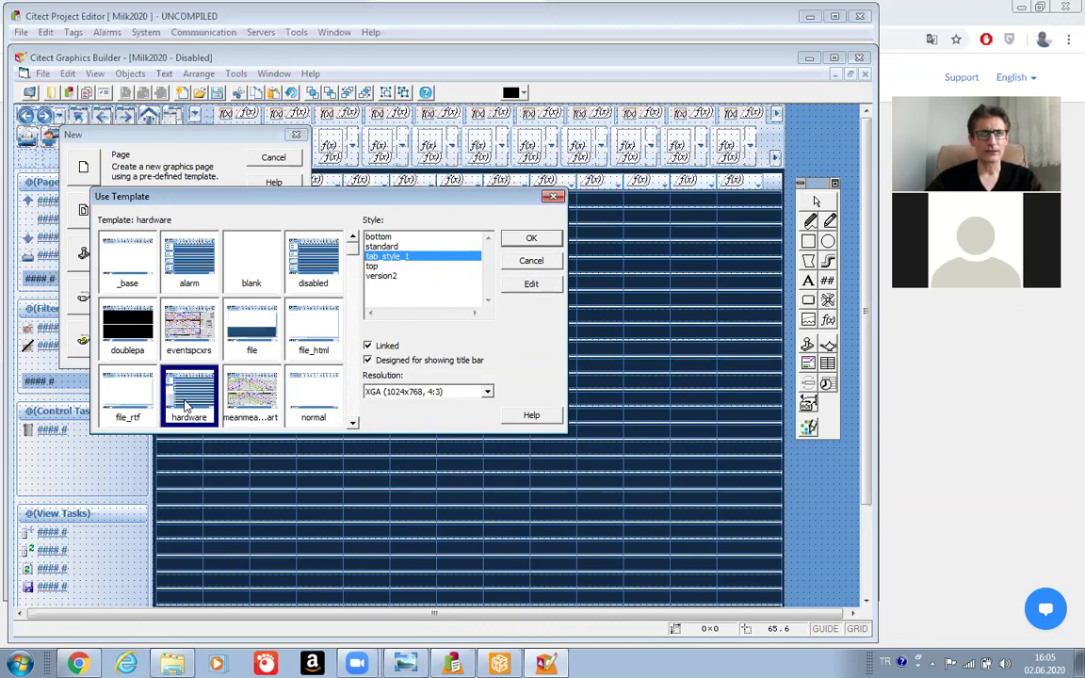
{"action": "left_click", "coordinate": [531, 239]}
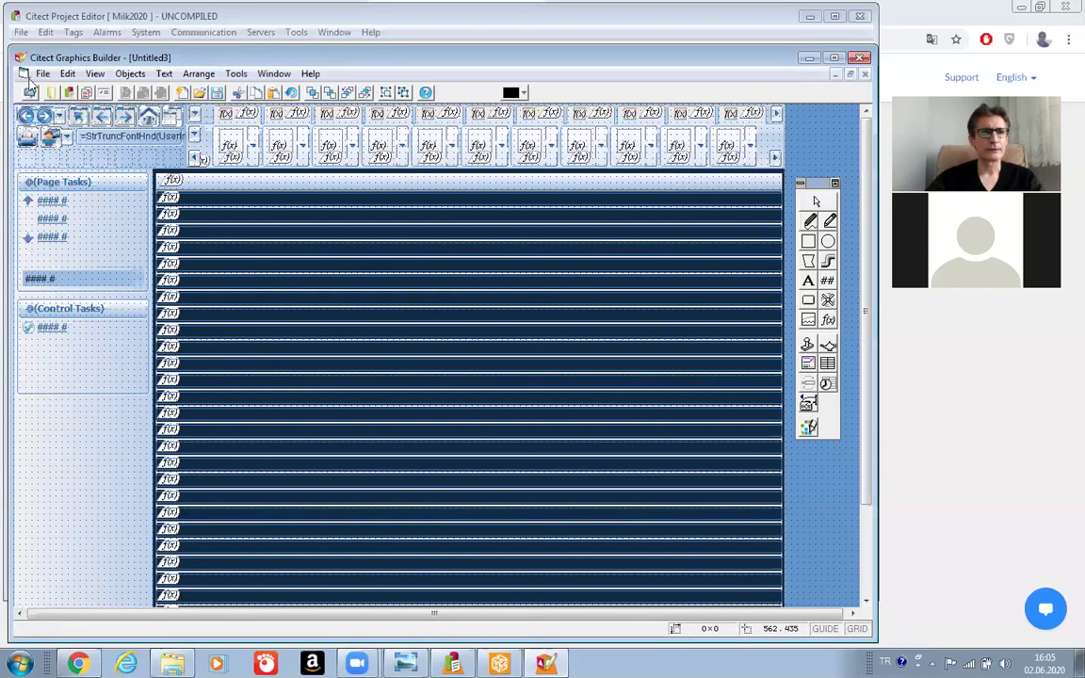
Save the hardware-template page as 'Hardware' in the Milk2020 project.
{"action": "left_click", "coordinate": [42, 74]}
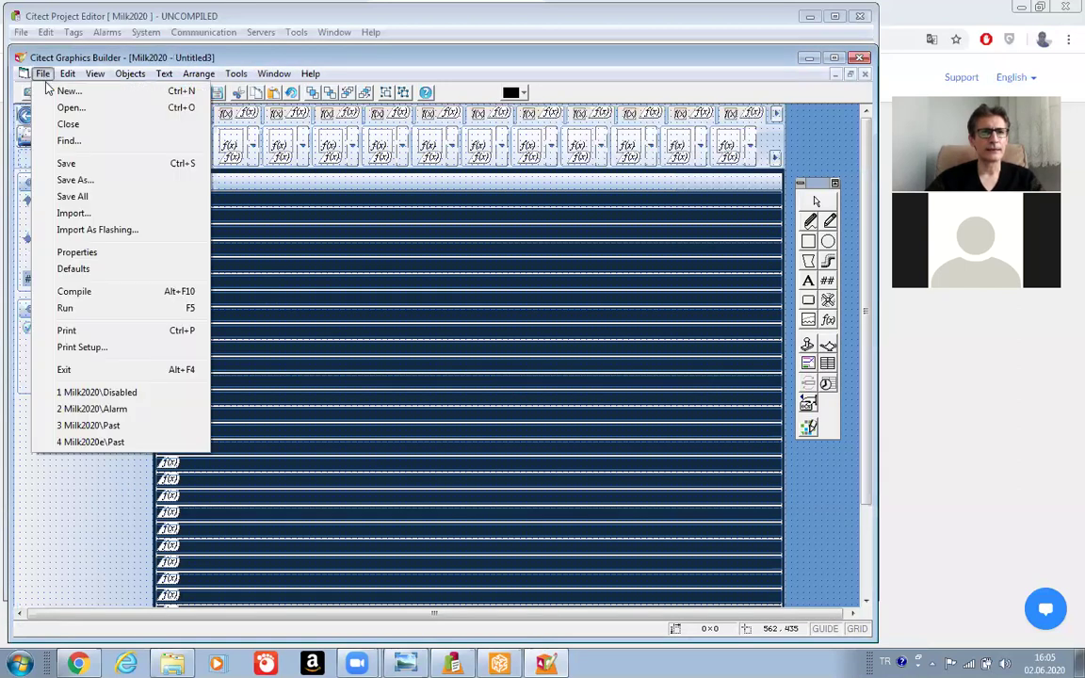
{"action": "left_click", "coordinate": [67, 168]}
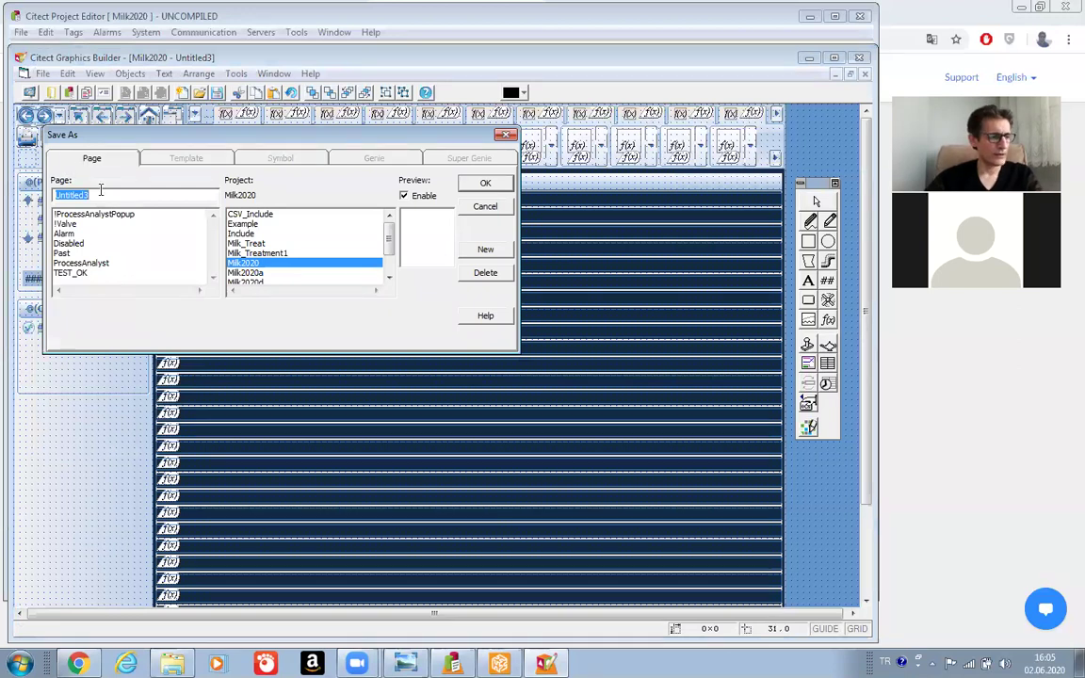
{"action": "type", "text": "Hardware"}
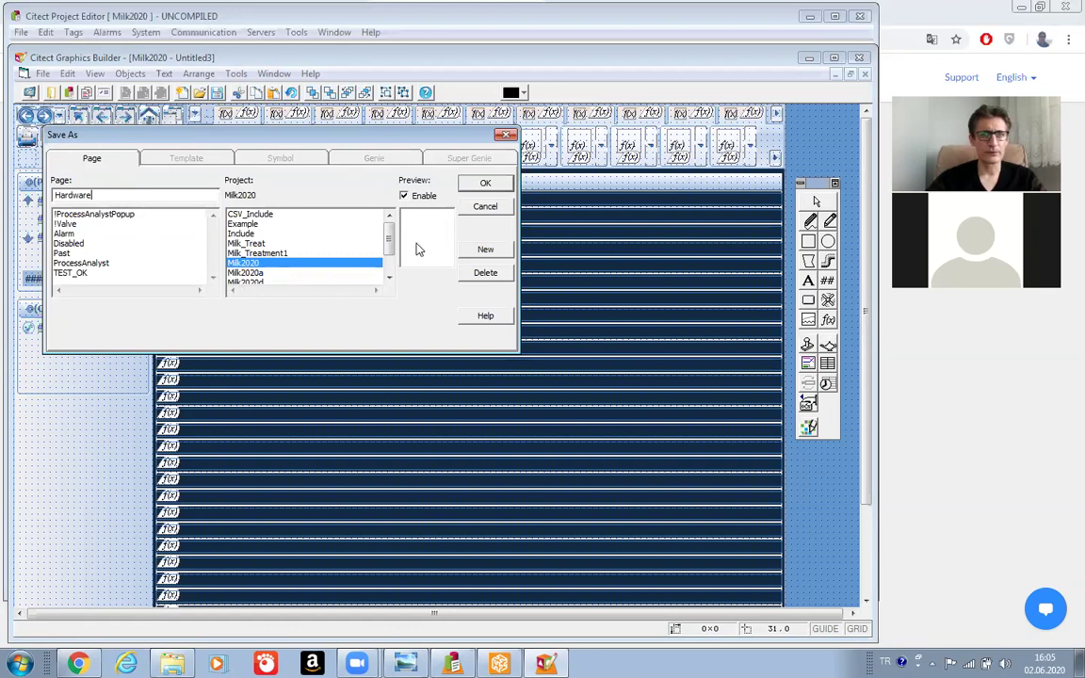
{"action": "left_click", "coordinate": [485, 182]}
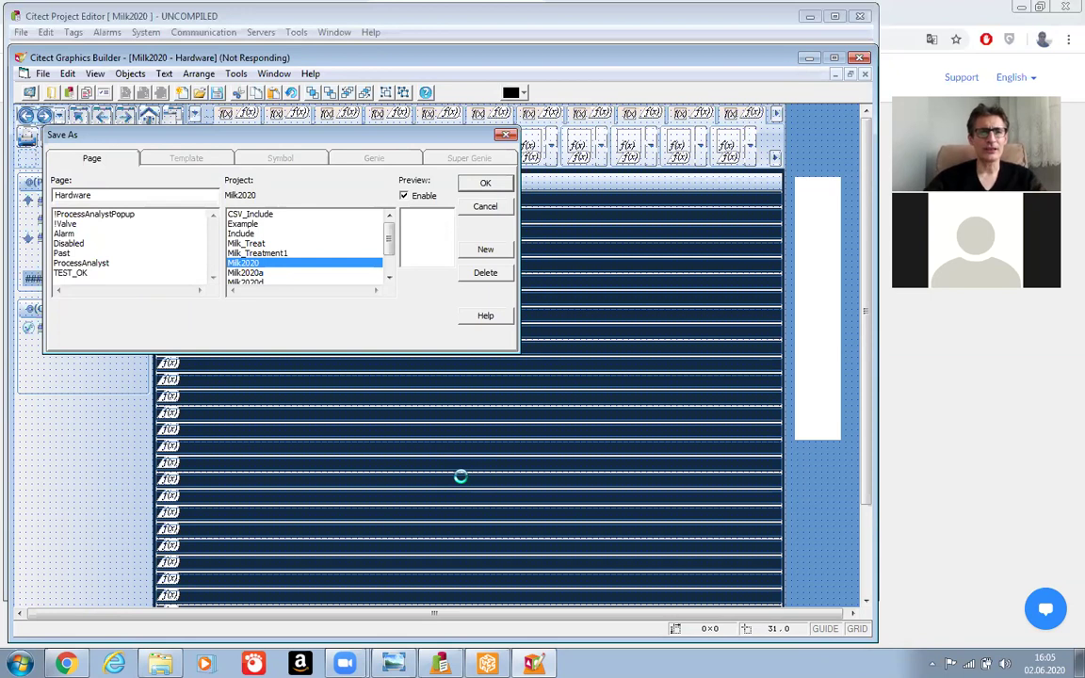
Create a new graphics page from the 'summary' template.
{"action": "left_click", "coordinate": [42, 73]}
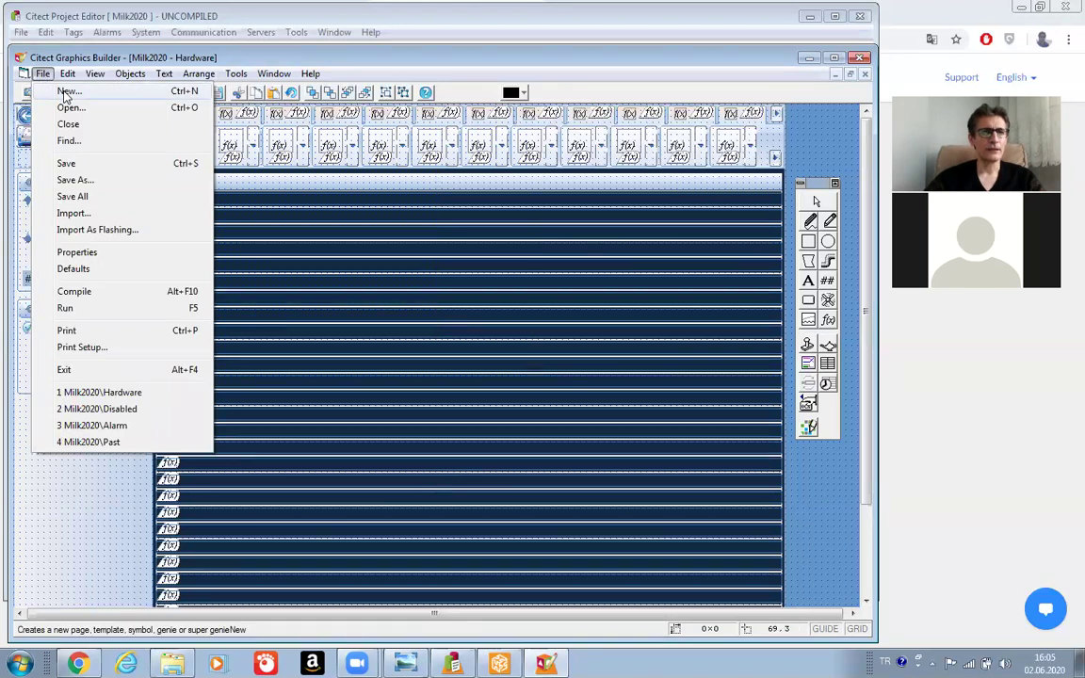
{"action": "left_click", "coordinate": [65, 91]}
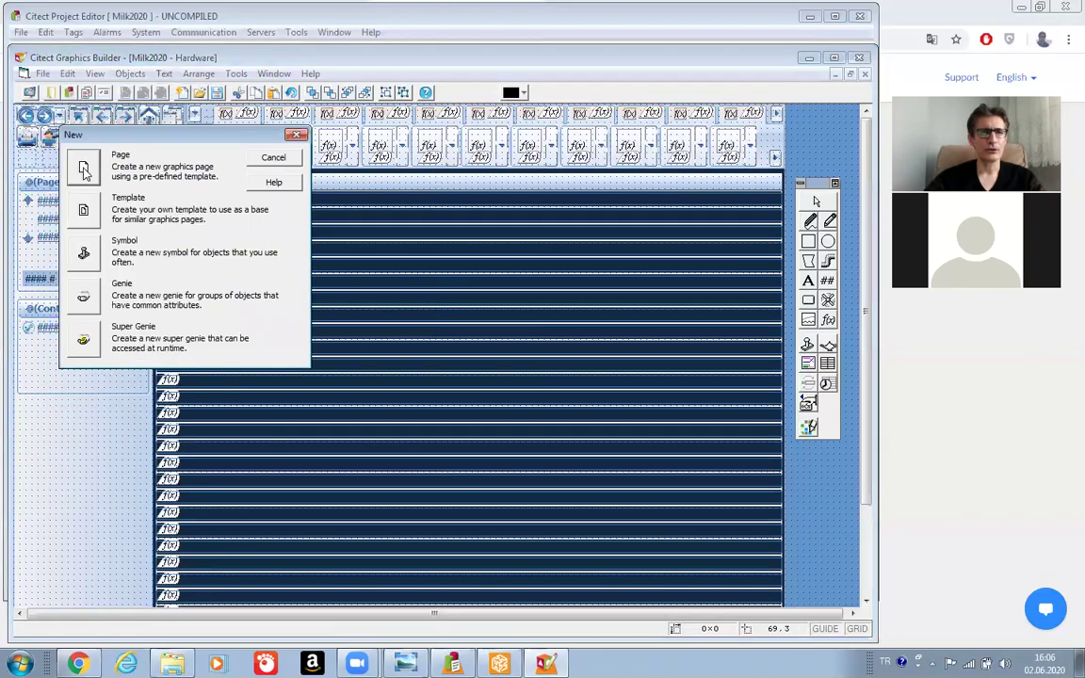
{"action": "left_click", "coordinate": [84, 169]}
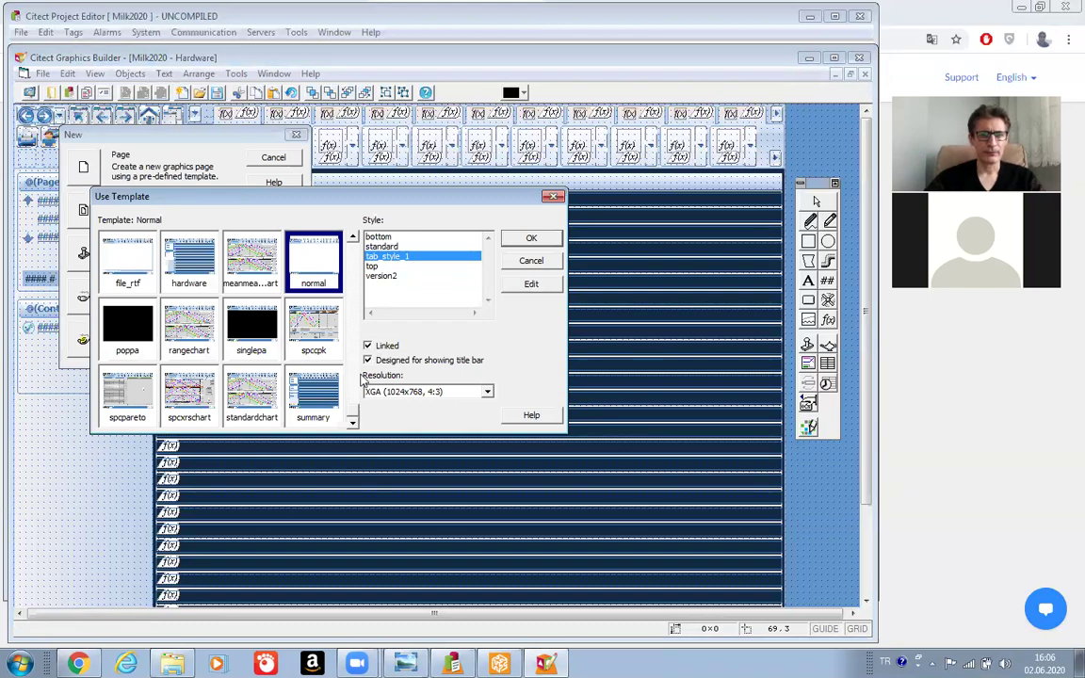
{"action": "left_click", "coordinate": [320, 409]}
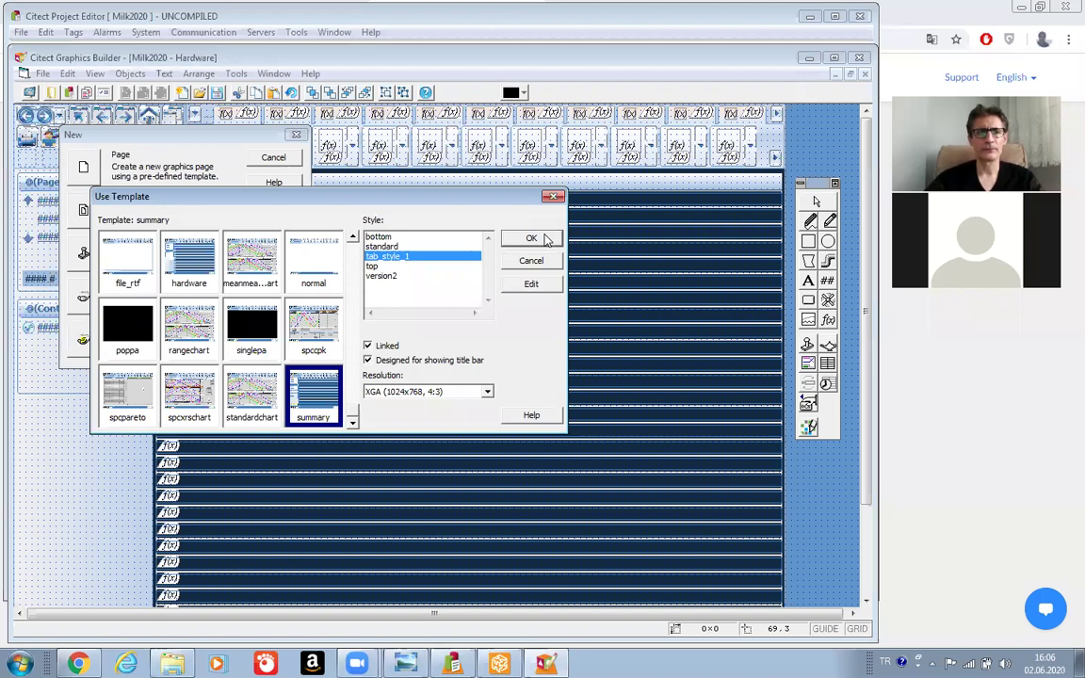
{"action": "left_click", "coordinate": [531, 238]}
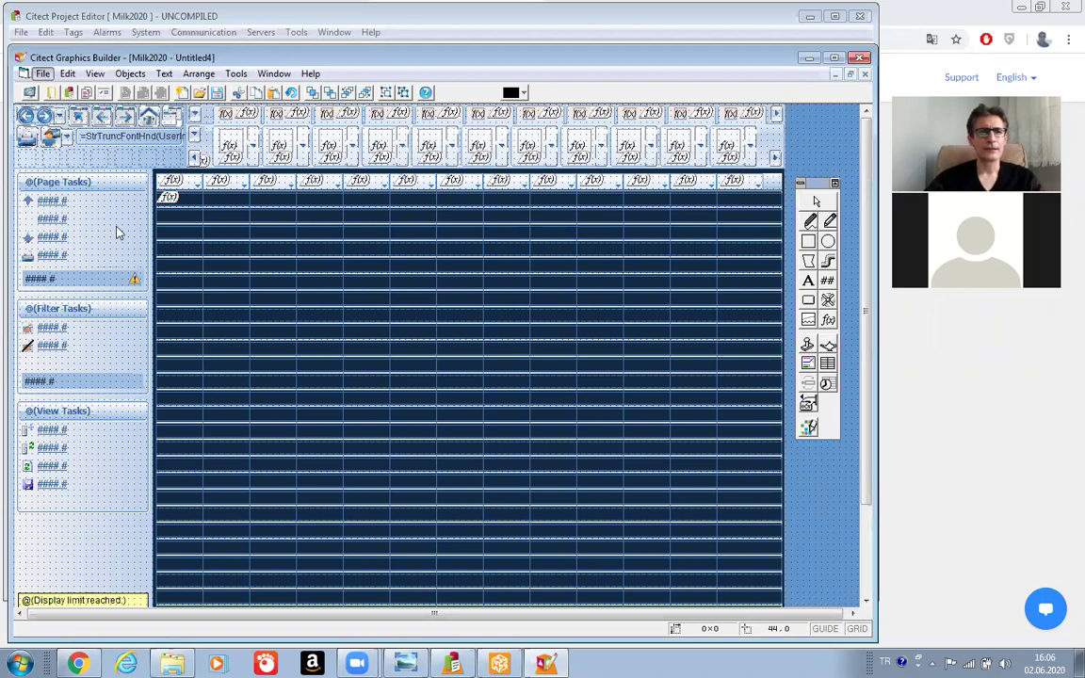
Save the summary-template page in Milk2020 under the page name Summary.
{"action": "key", "text": "ctrl+s"}
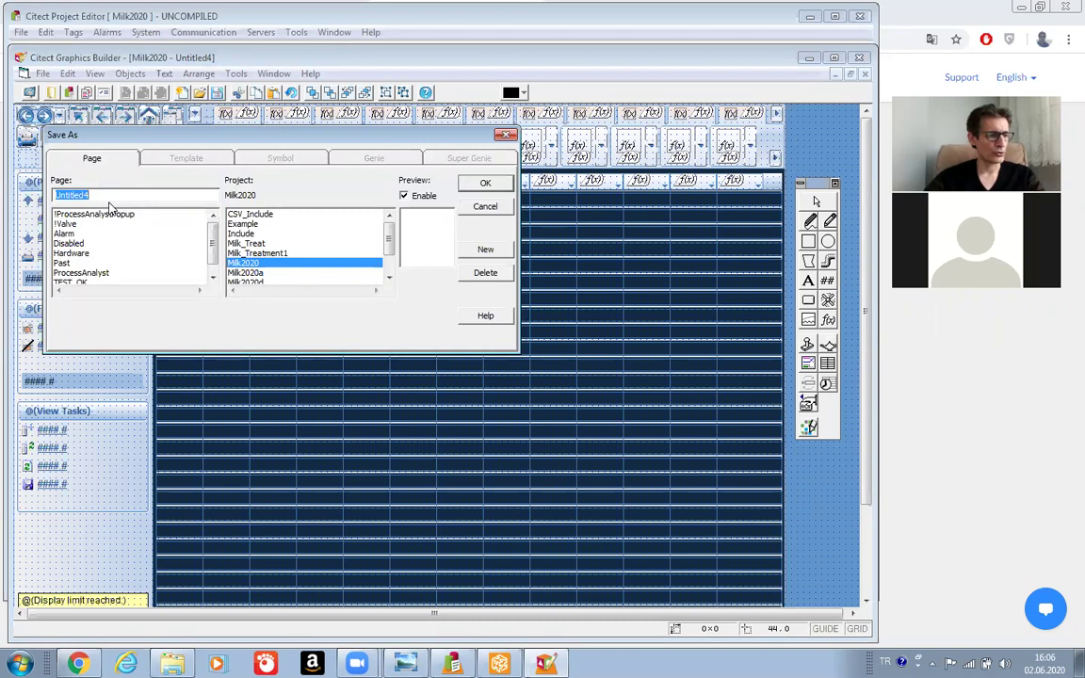
{"action": "type", "text": "Summa"}
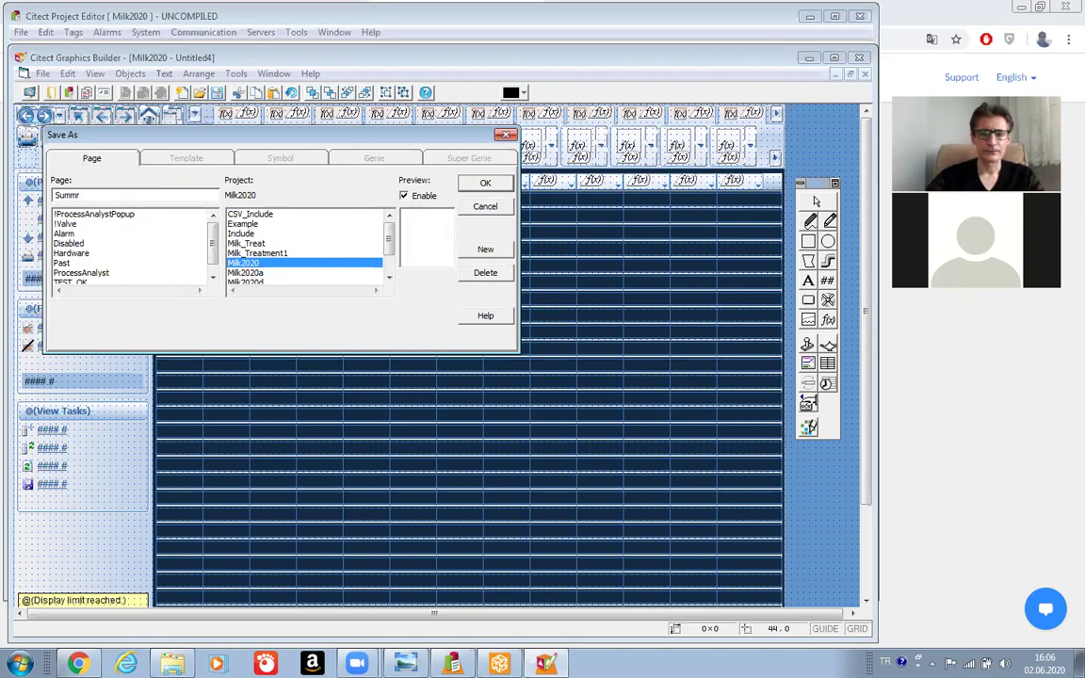
{"action": "type", "text": "ary"}
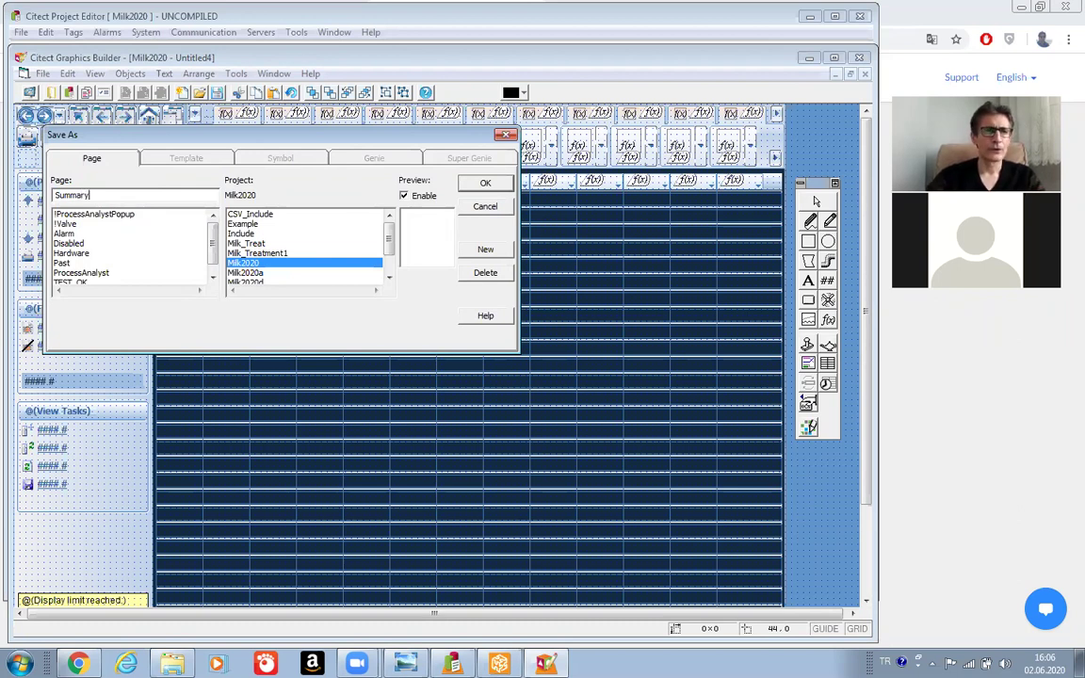
{"action": "left_click", "coordinate": [478, 184]}
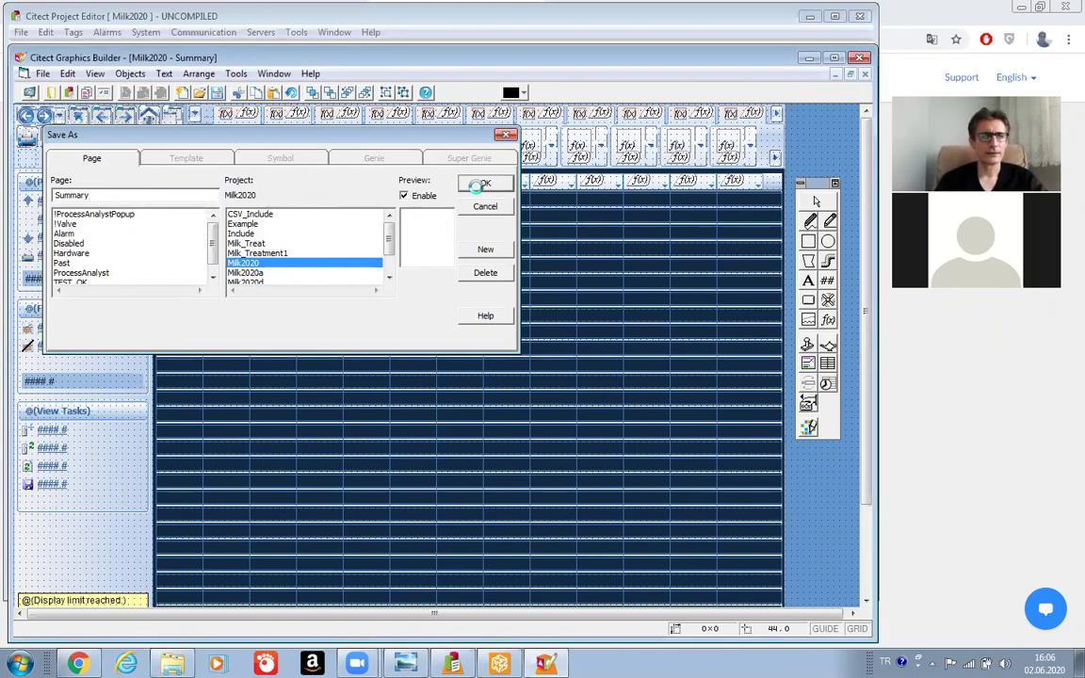
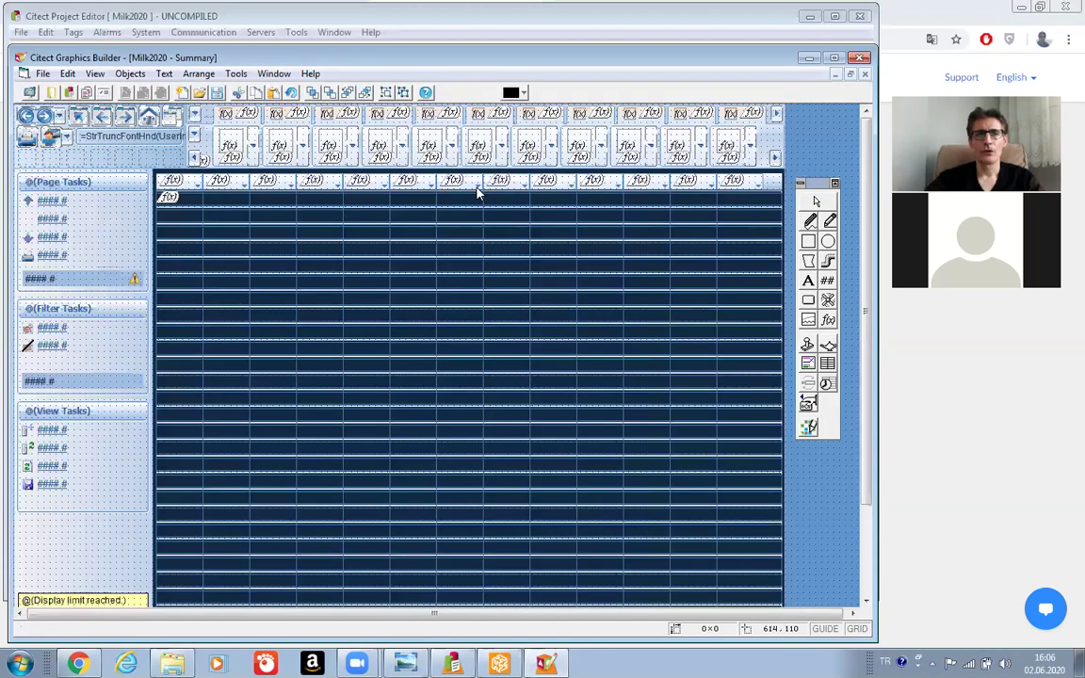
Run Milk2020 in demo mode from Graphics Builder, open the Past page, and show the alarm page choices.
{"action": "left_click", "coordinate": [43, 73]}
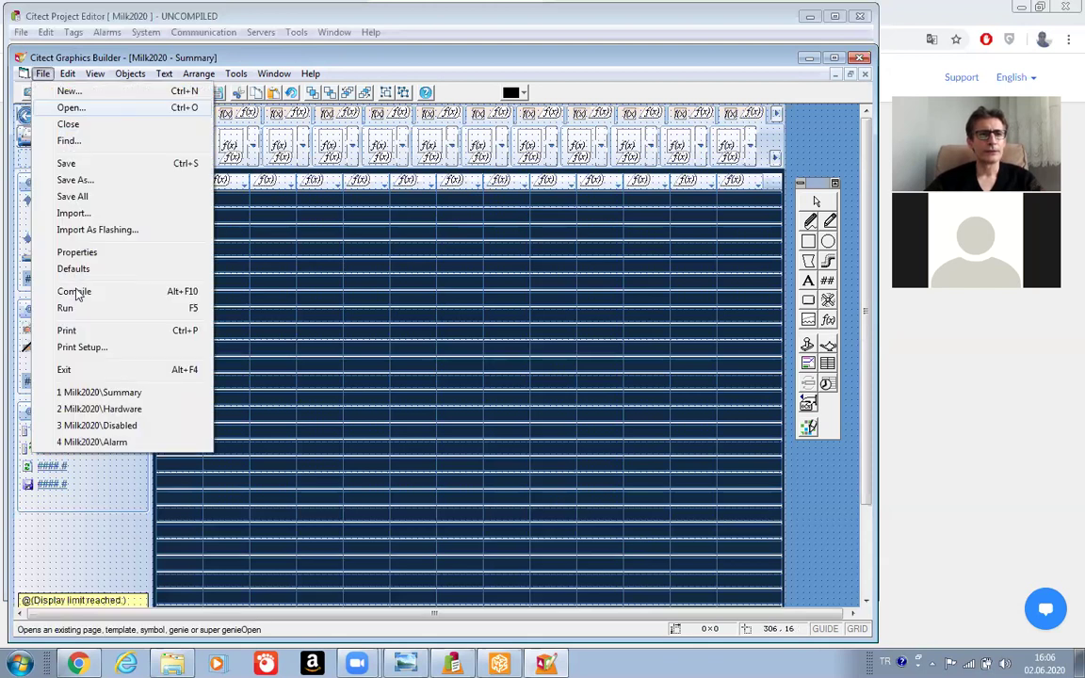
{"action": "left_click", "coordinate": [72, 308]}
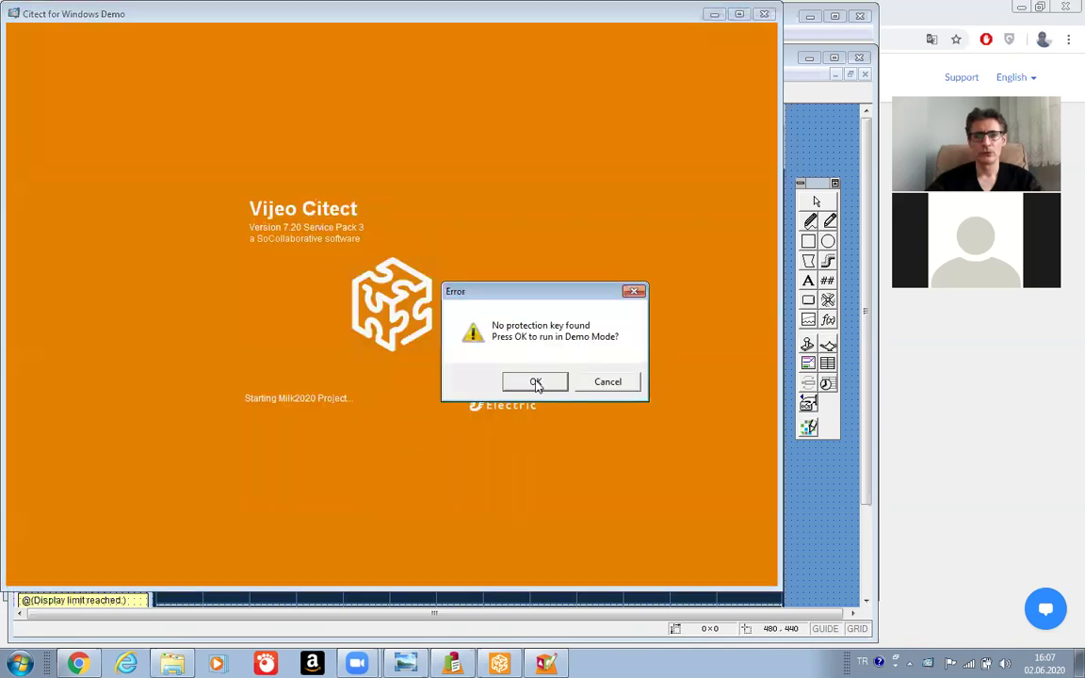
{"action": "left_click", "coordinate": [536, 386]}
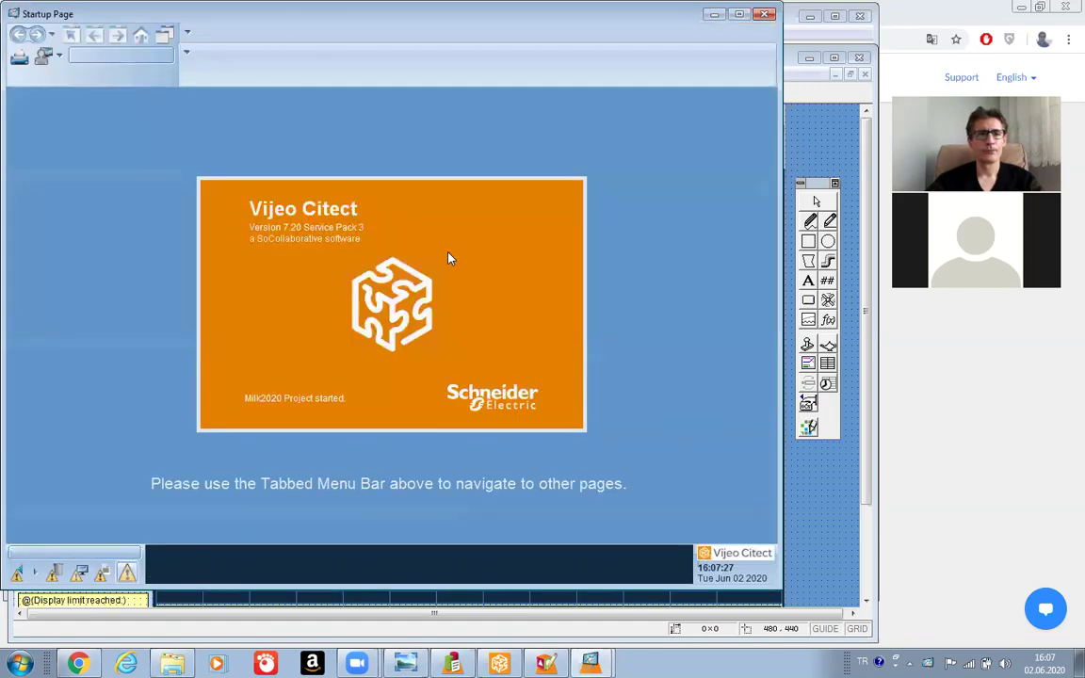
{"action": "left_click", "coordinate": [285, 70]}
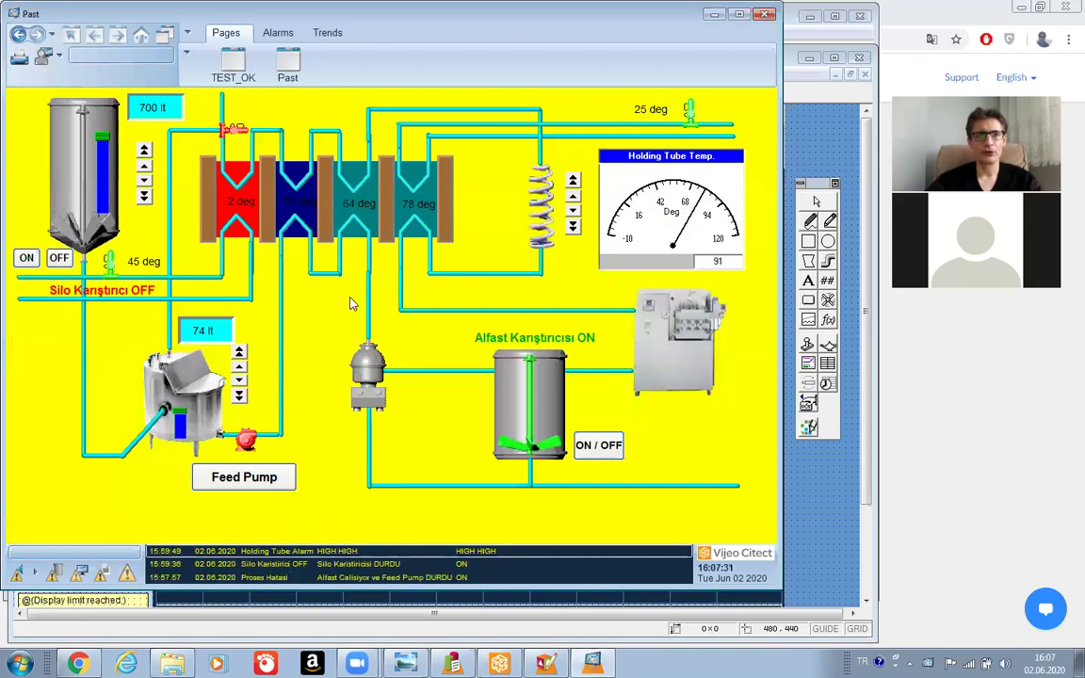
{"action": "left_click", "coordinate": [278, 34]}
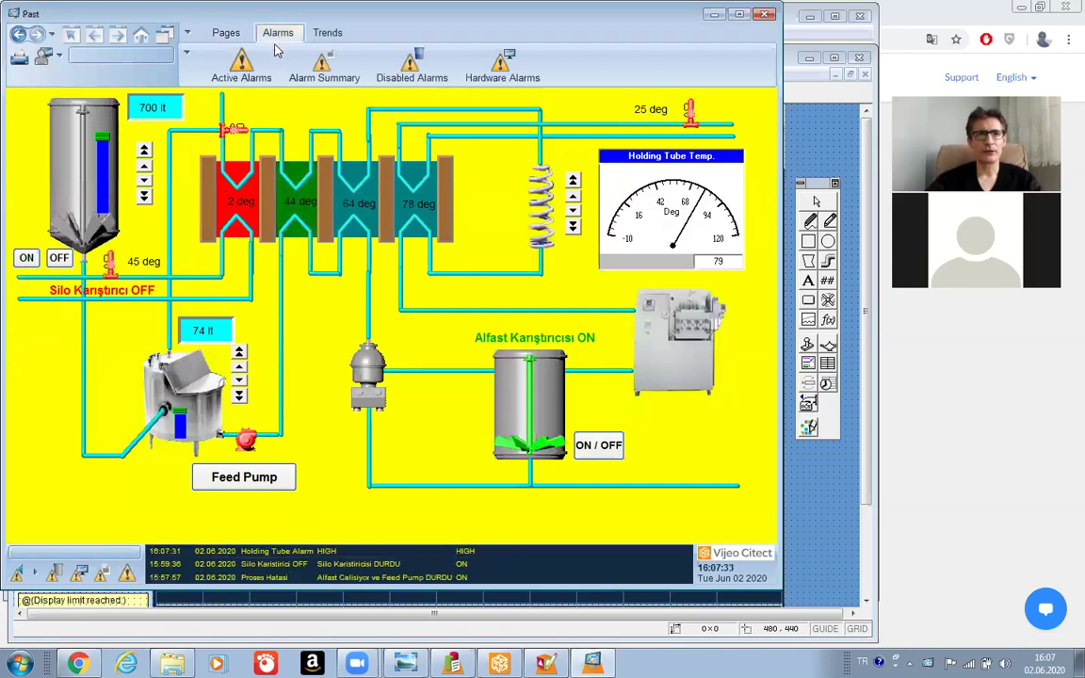
View the Active, Summary, Disabled and Hardware alarm pages, ending on Active Alarms.
{"action": "left_click", "coordinate": [245, 70]}
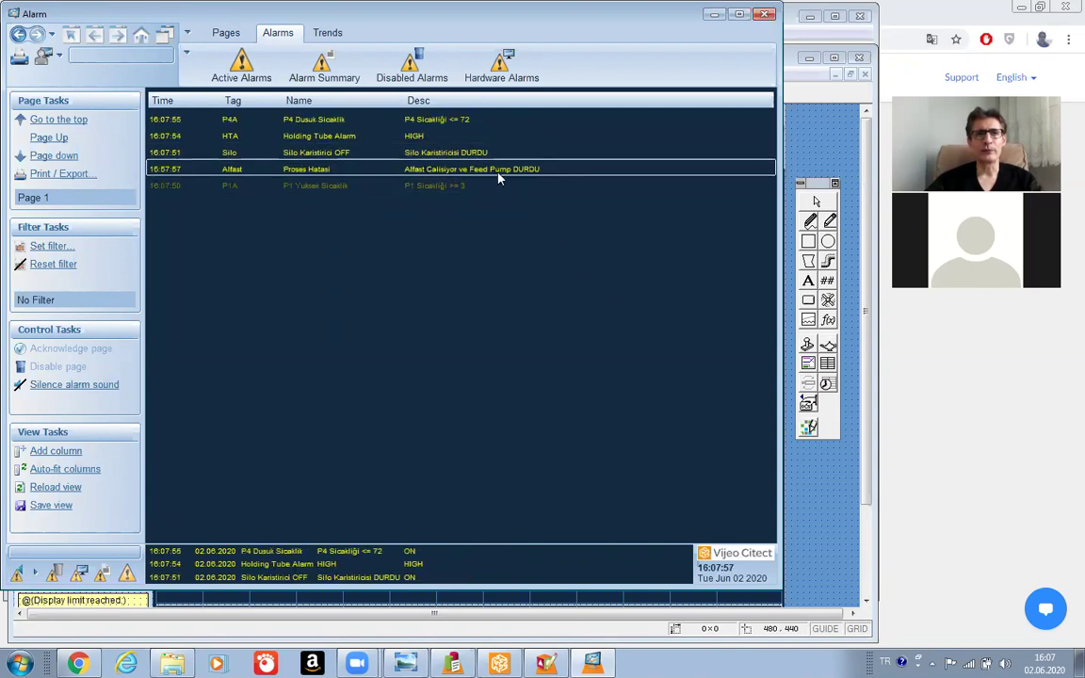
{"action": "left_click", "coordinate": [433, 185]}
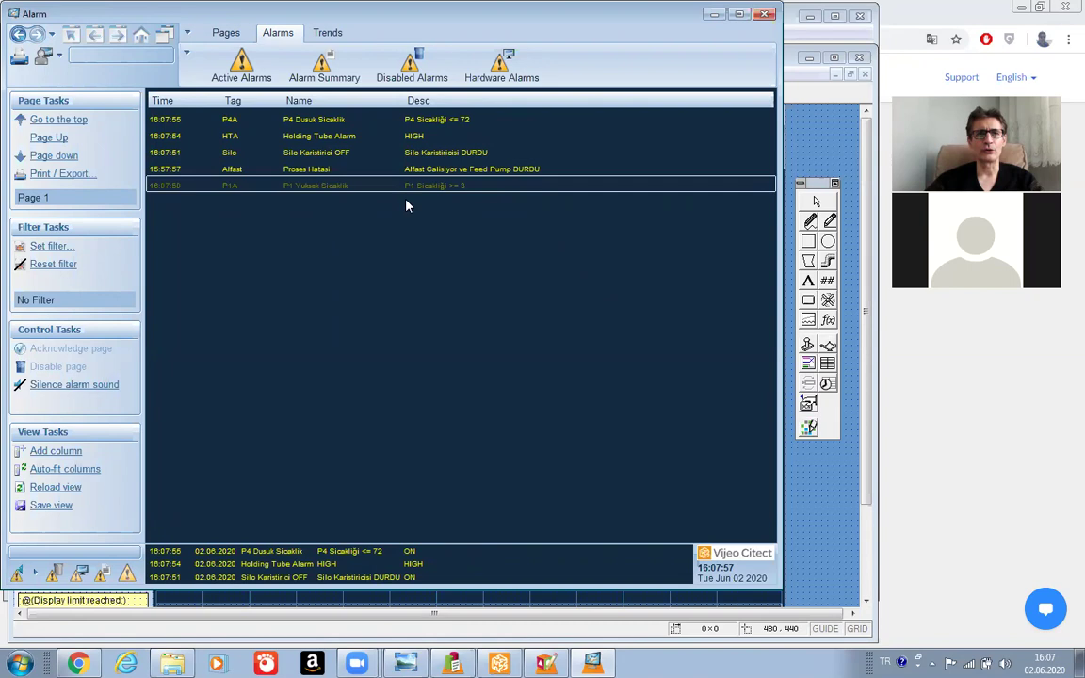
{"action": "left_click", "coordinate": [322, 66]}
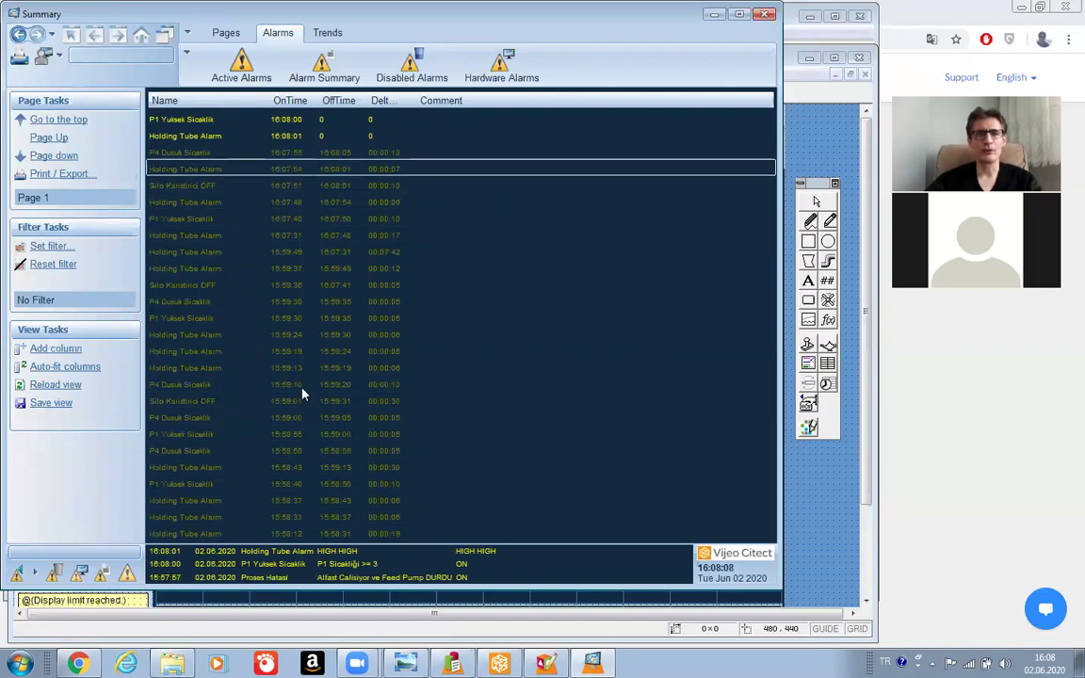
{"action": "left_click", "coordinate": [412, 80]}
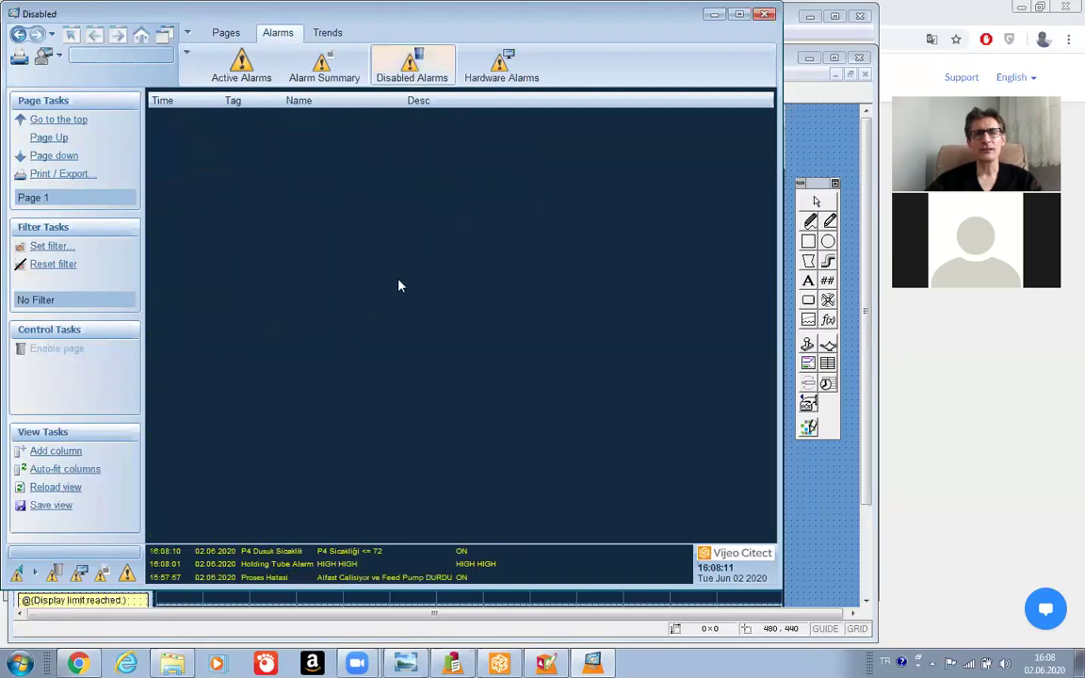
{"action": "left_click", "coordinate": [495, 65]}
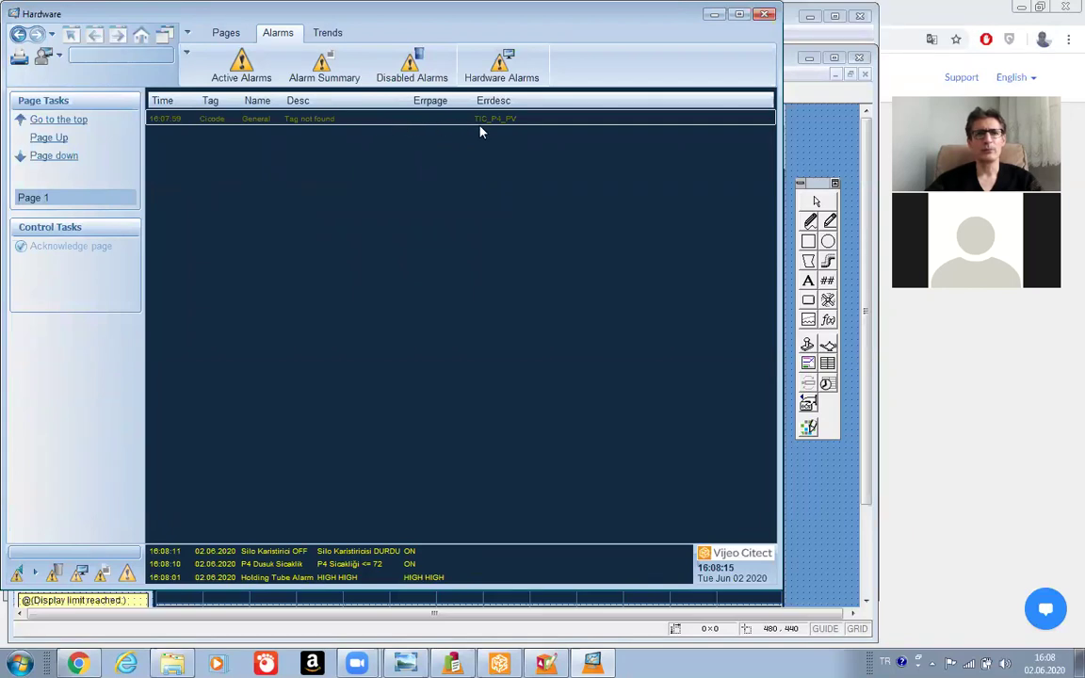
{"action": "left_click", "coordinate": [409, 64]}
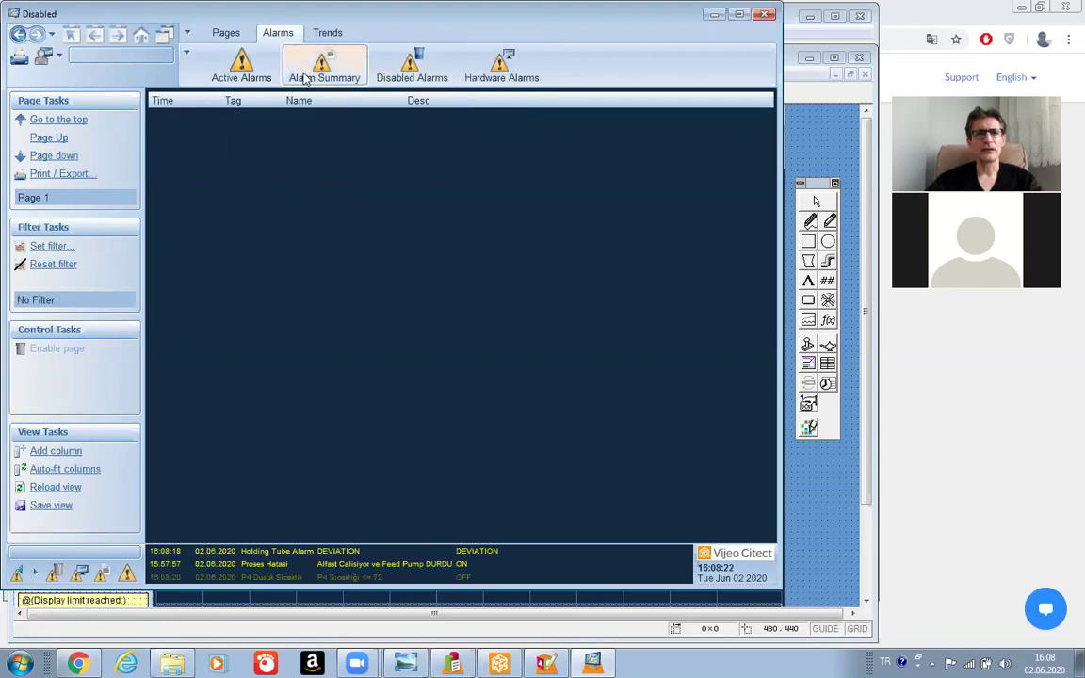
{"action": "left_click", "coordinate": [317, 75]}
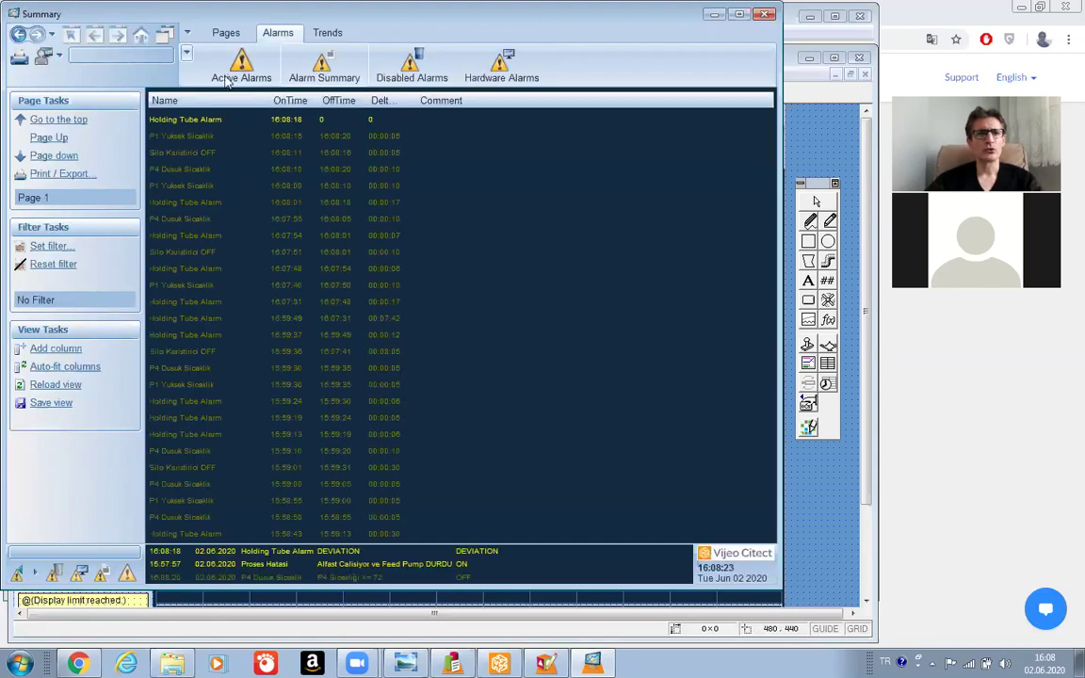
{"action": "left_click", "coordinate": [228, 77]}
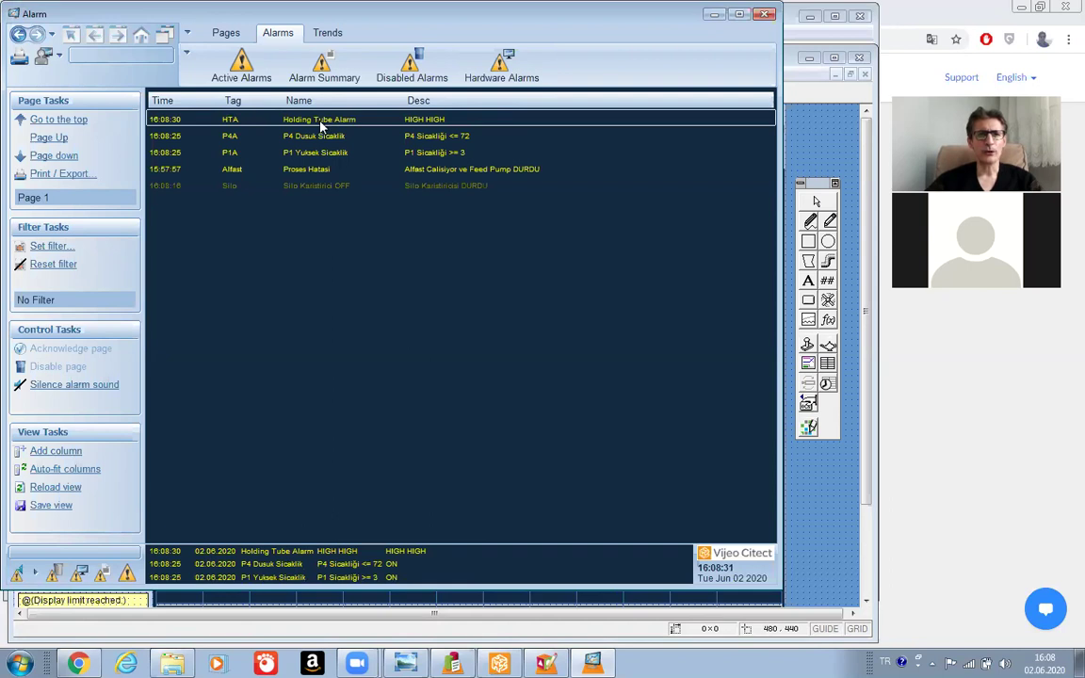
{"action": "right_click", "coordinate": [321, 123]}
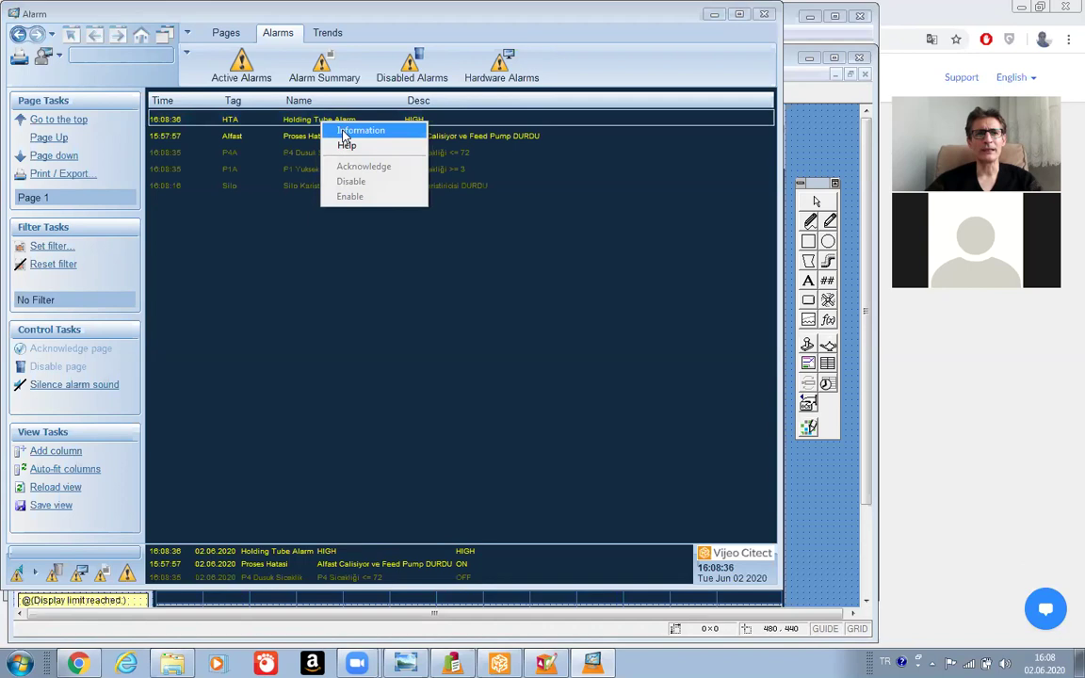
{"action": "left_click", "coordinate": [343, 132]}
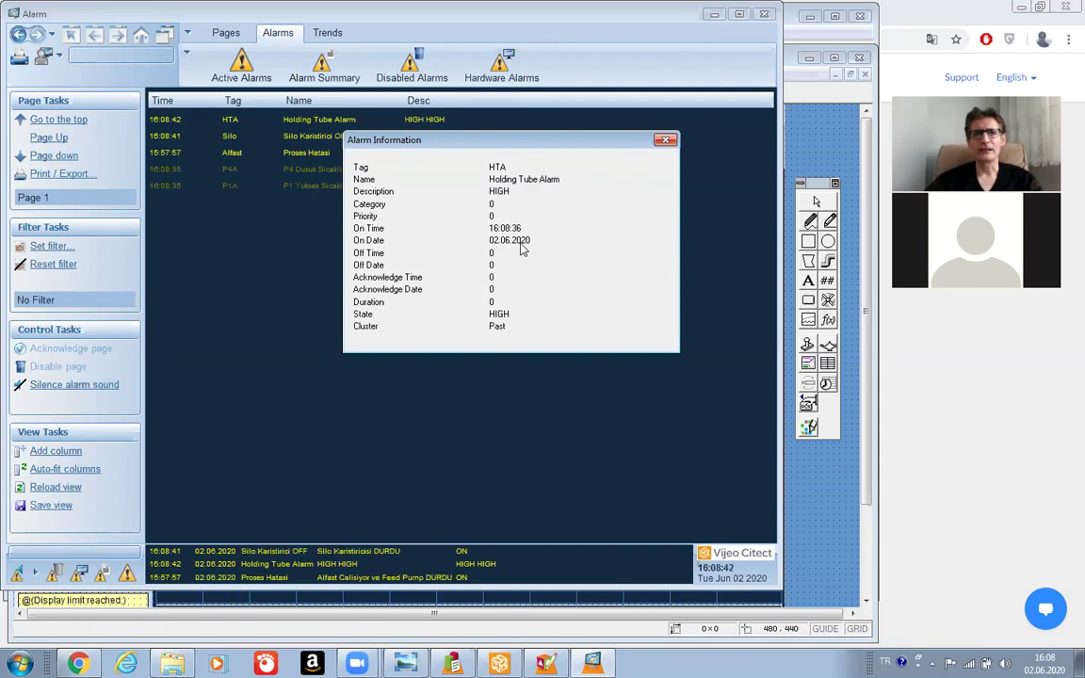
{"action": "left_click", "coordinate": [665, 143]}
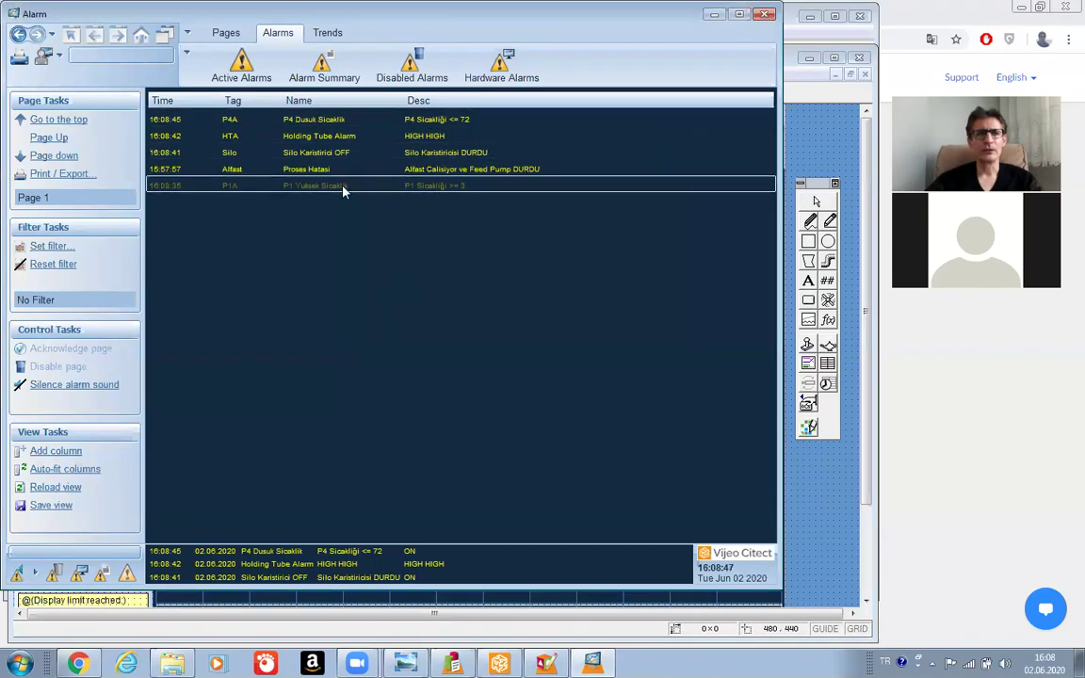
{"action": "right_click", "coordinate": [313, 139]}
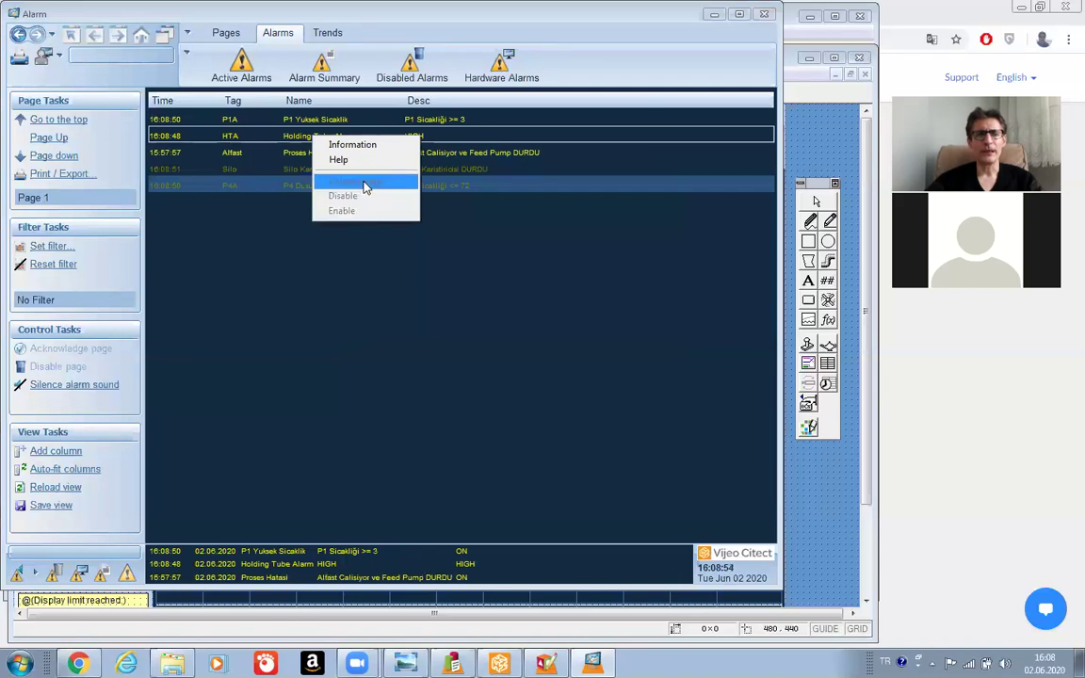
{"action": "left_click", "coordinate": [356, 284]}
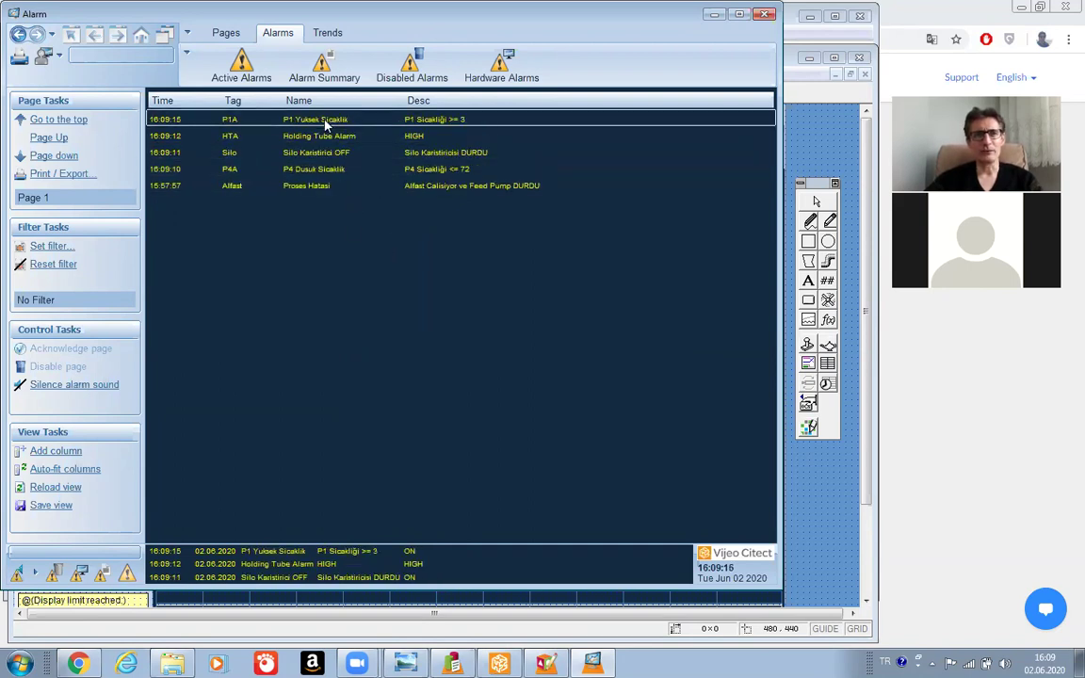
{"action": "right_click", "coordinate": [325, 124]}
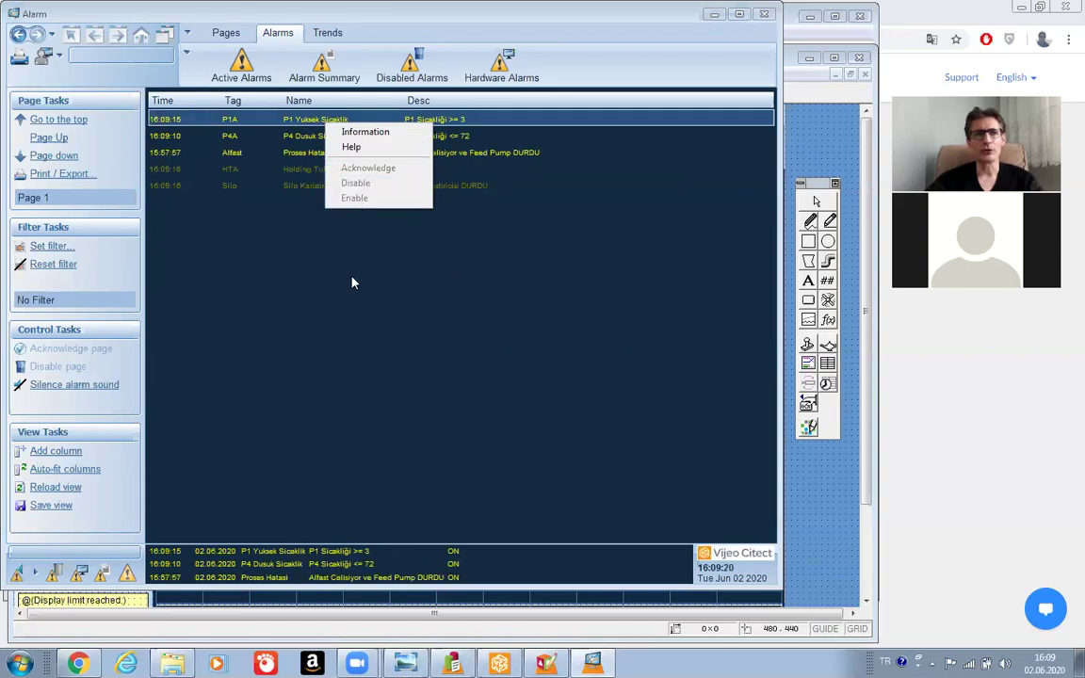
{"action": "left_click", "coordinate": [293, 273]}
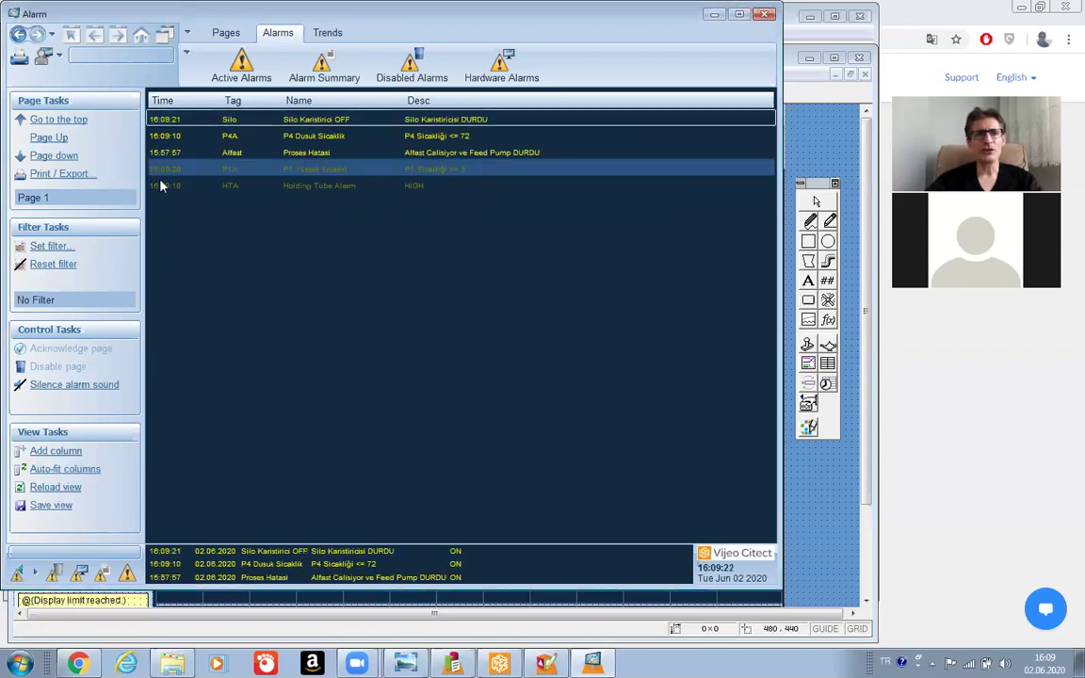
{"action": "left_click", "coordinate": [59, 56]}
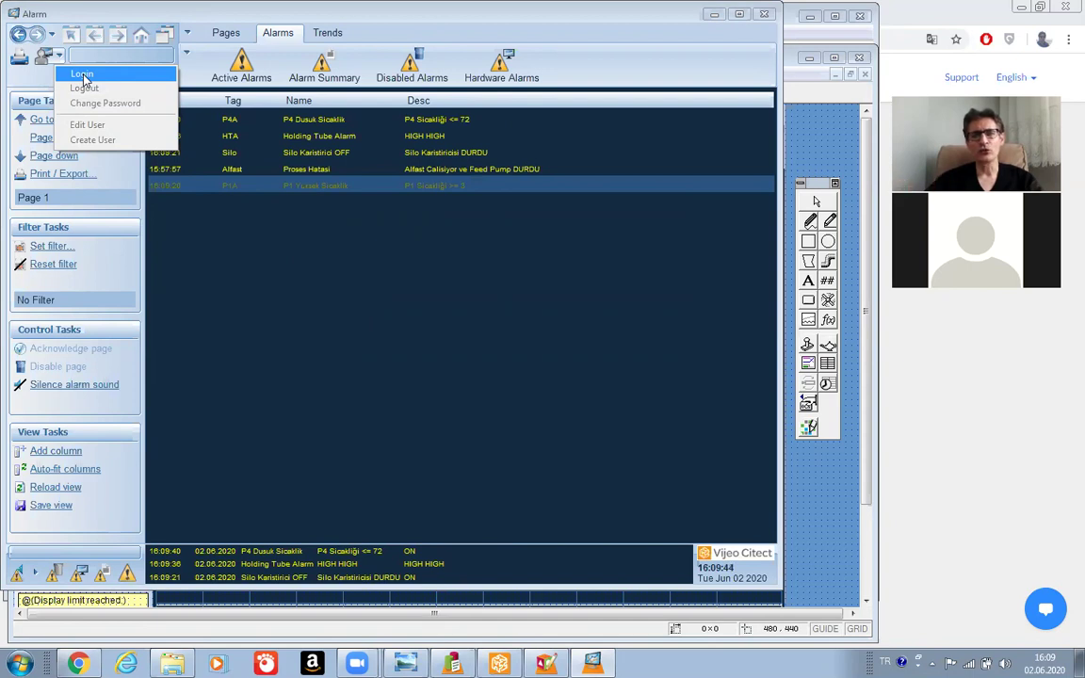
{"action": "left_click", "coordinate": [311, 271]}
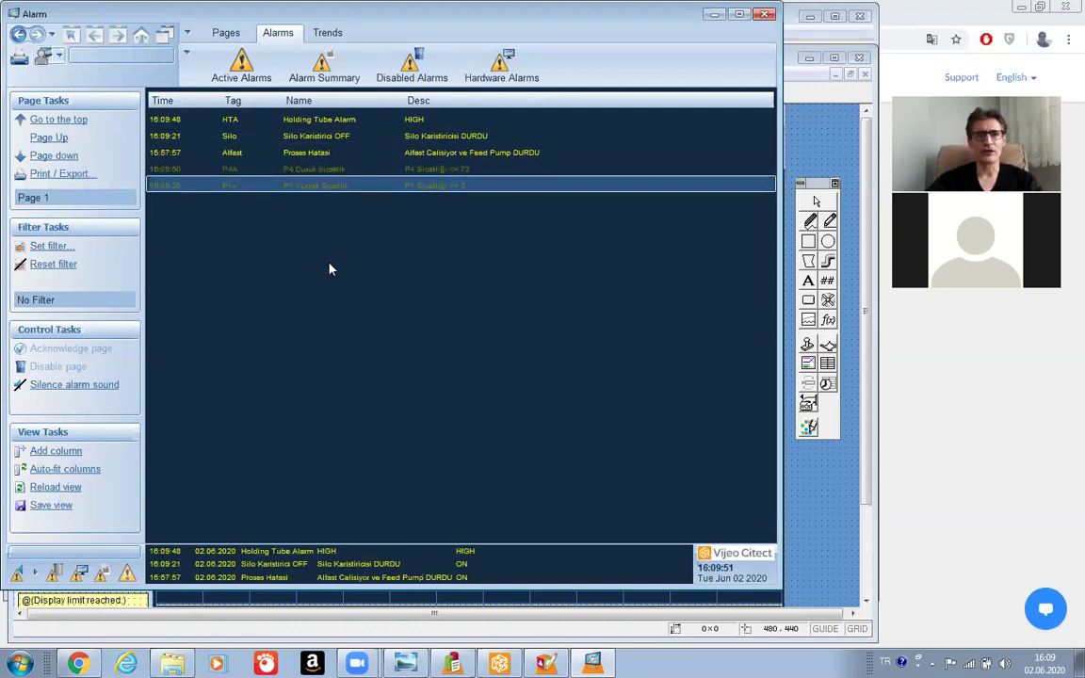
{"action": "right_click", "coordinate": [327, 122]}
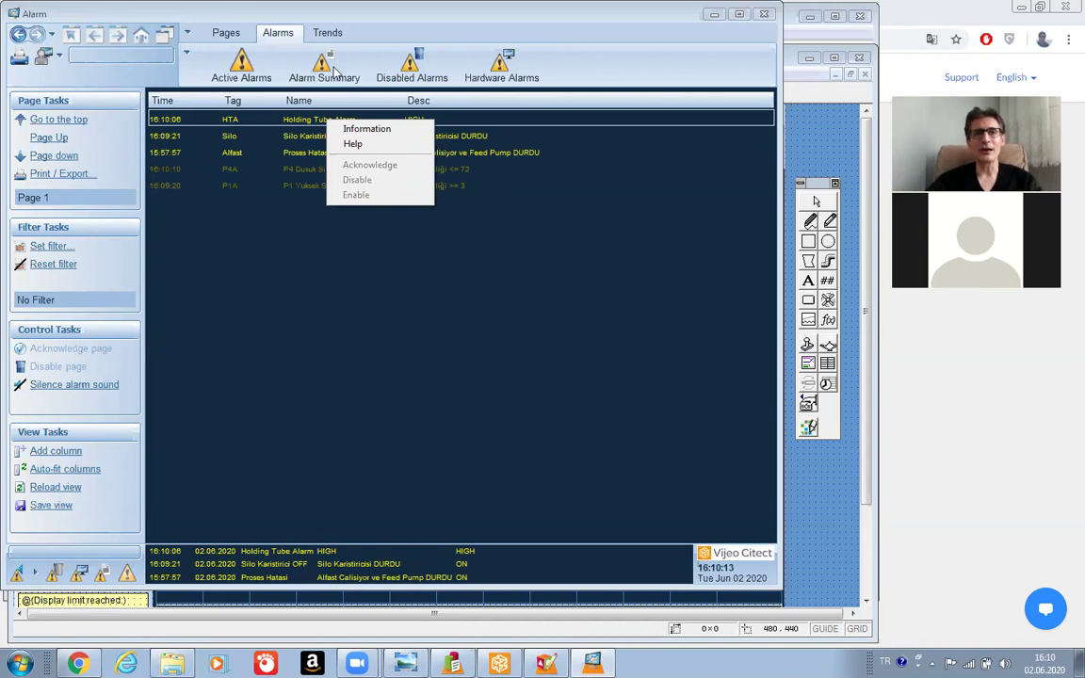
{"action": "left_click", "coordinate": [411, 64]}
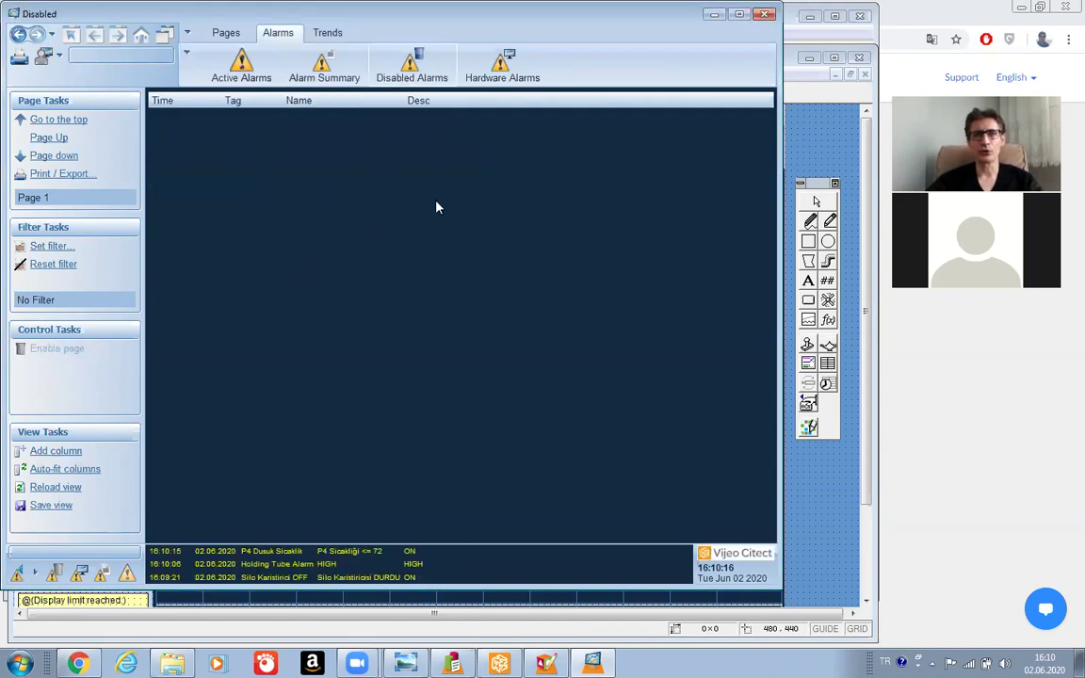
{"action": "left_click", "coordinate": [249, 77]}
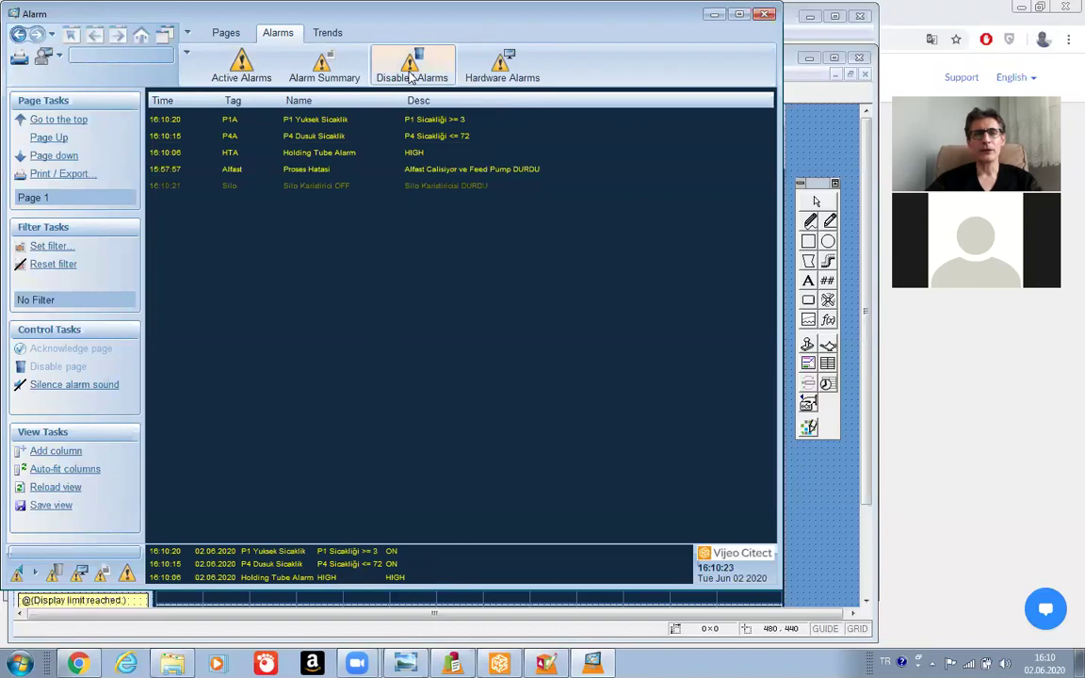
{"action": "left_click", "coordinate": [410, 77]}
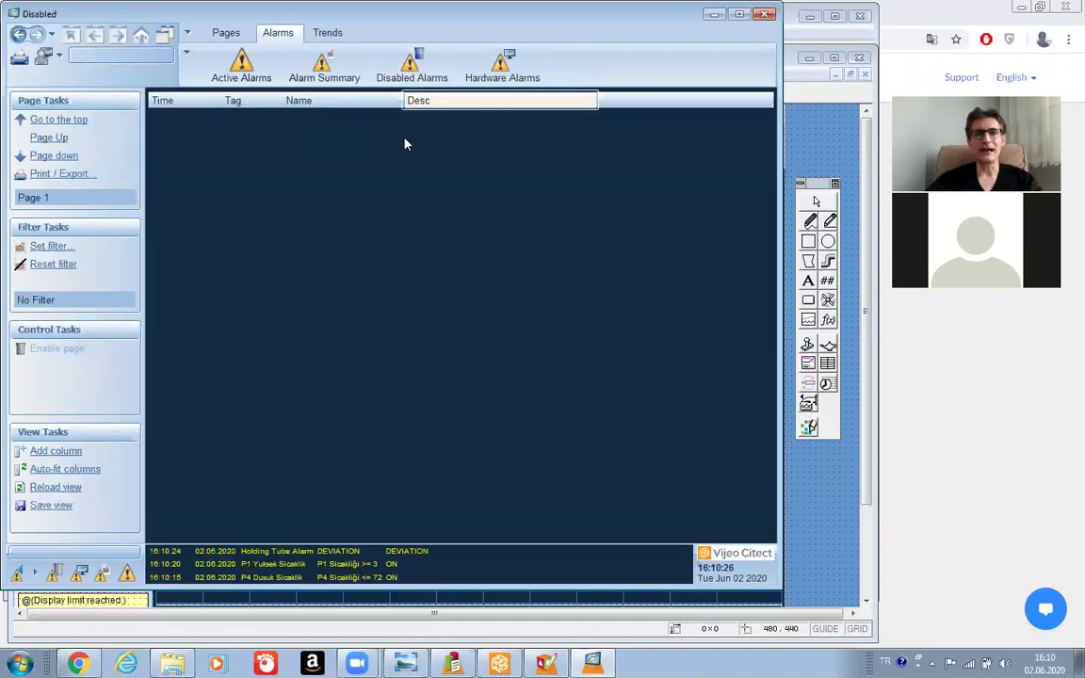
{"action": "left_click", "coordinate": [241, 71]}
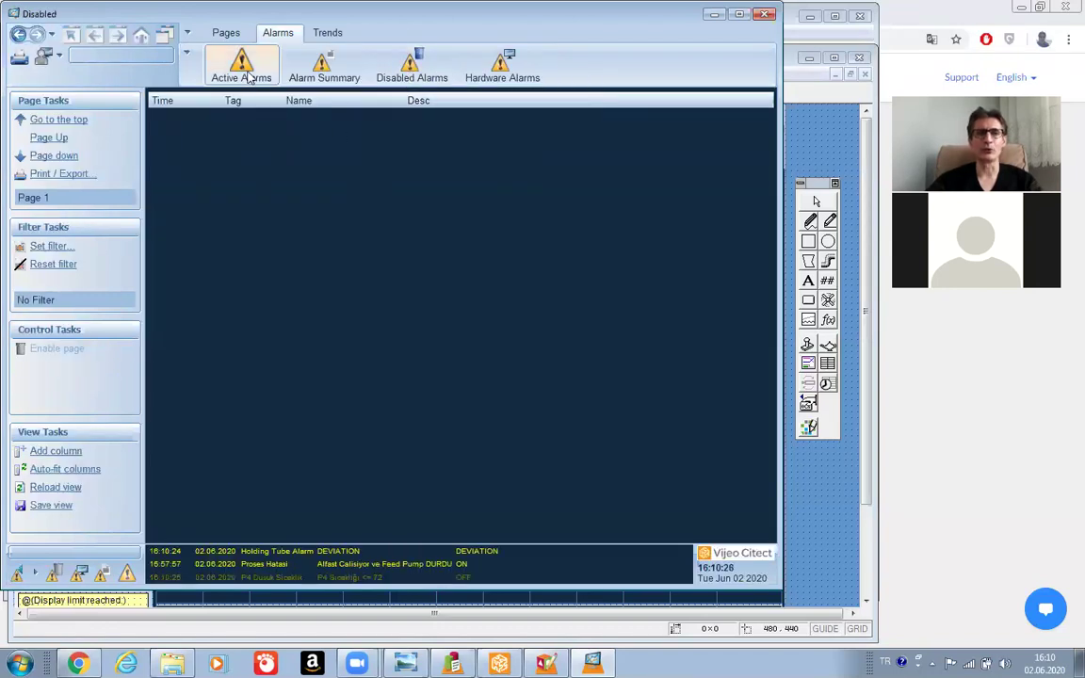
{"action": "left_click", "coordinate": [321, 136]}
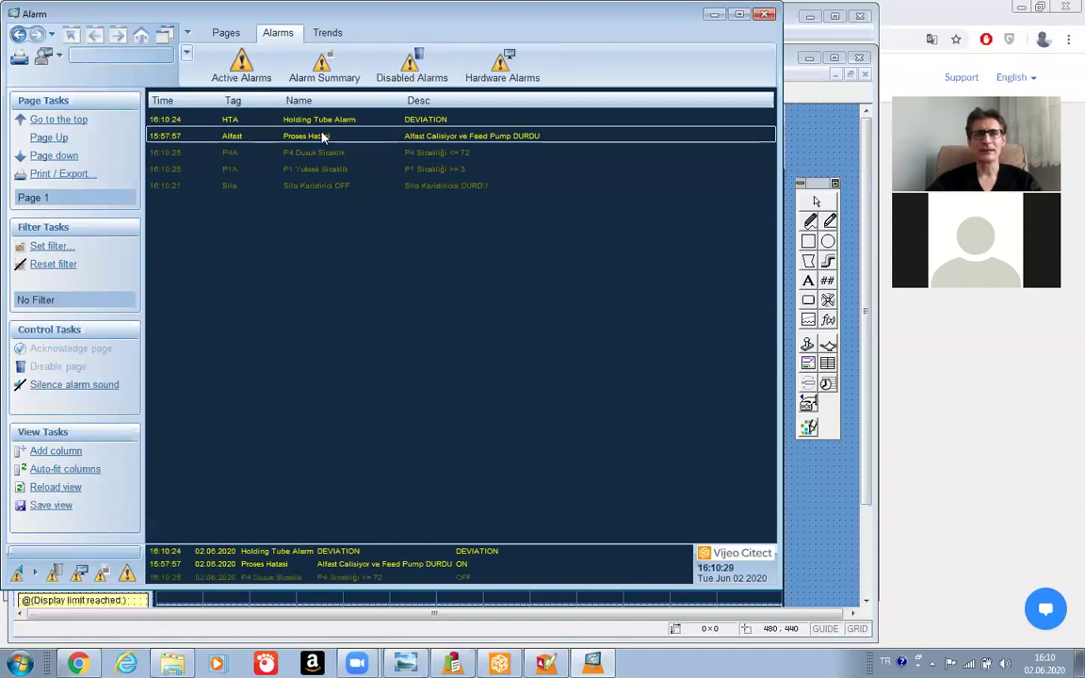
{"action": "right_click", "coordinate": [321, 137]}
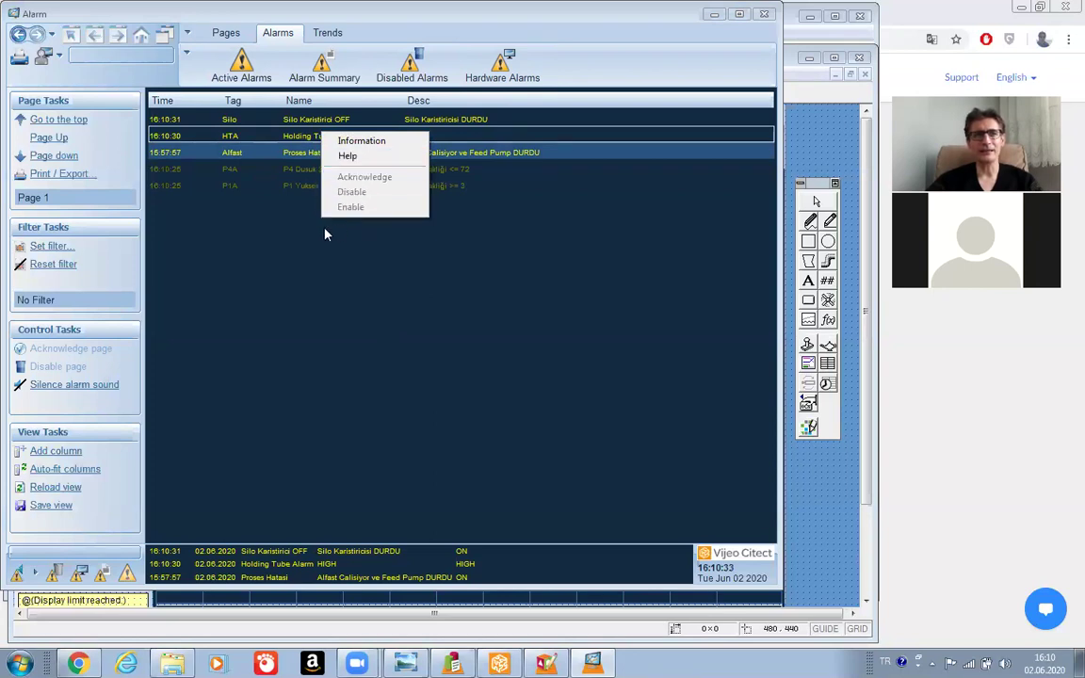
{"action": "left_click", "coordinate": [358, 422]}
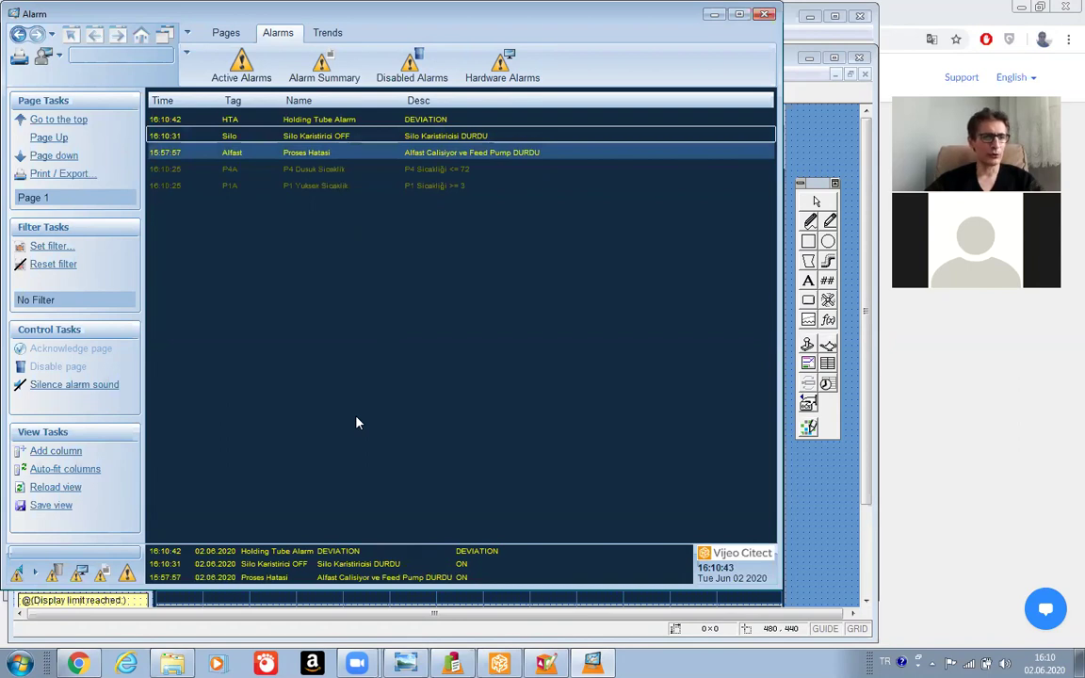
Open and then close the filter settings on the active alarm list.
{"action": "left_click", "coordinate": [38, 247]}
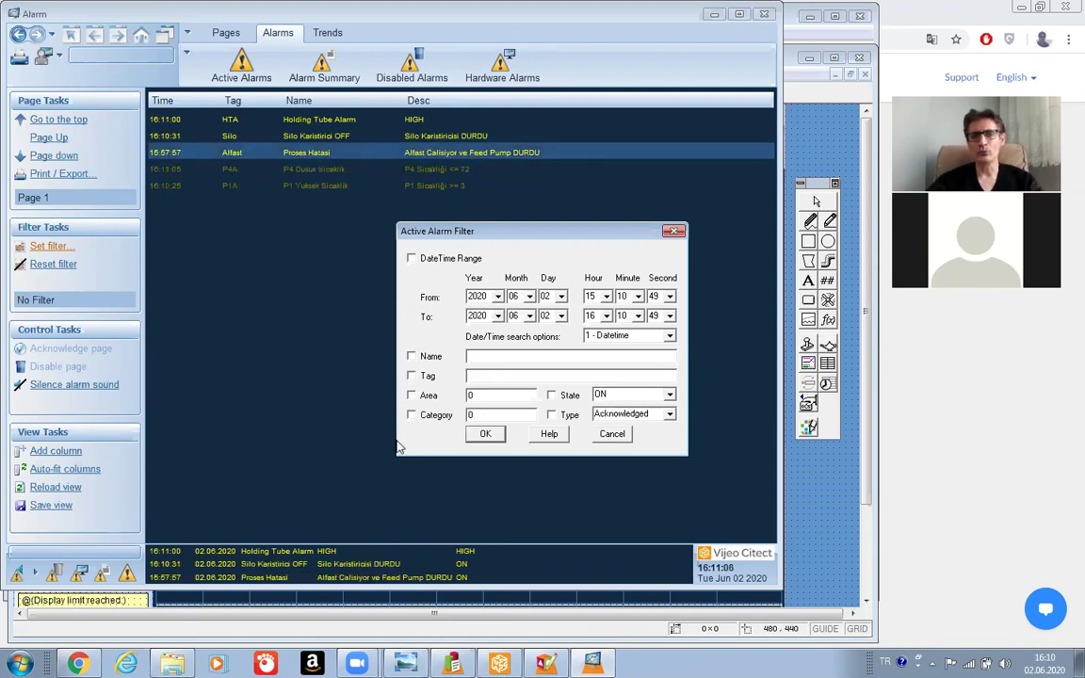
{"action": "left_click", "coordinate": [672, 231]}
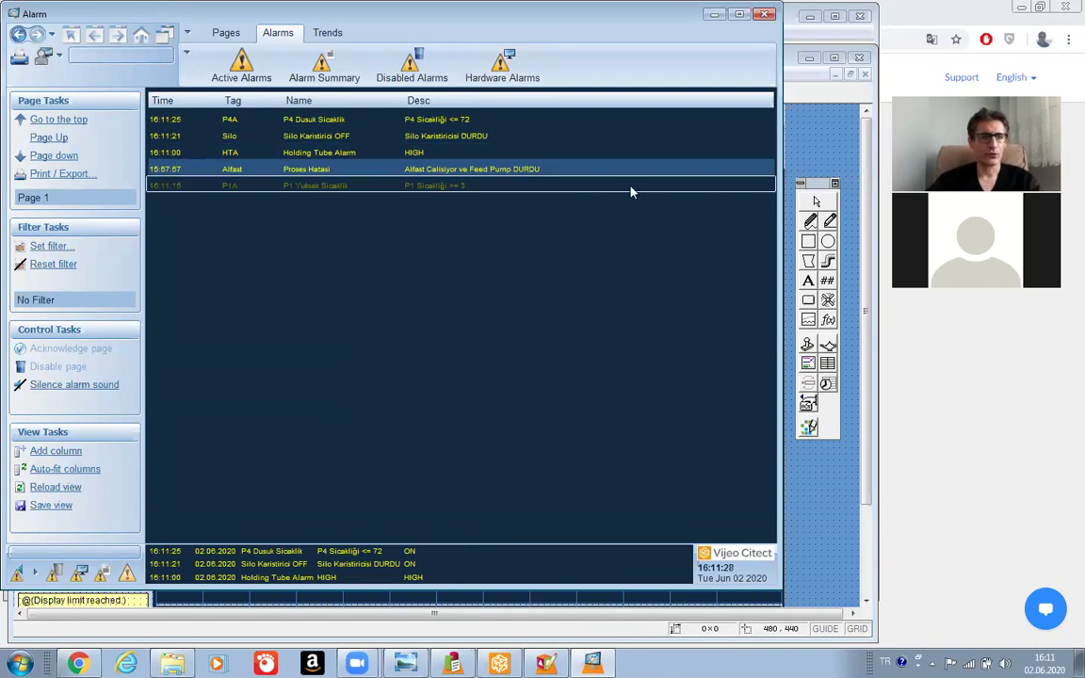
Close the Alarm runtime window to return to the Summary page in Graphics Builder.
{"action": "left_click", "coordinate": [765, 14]}
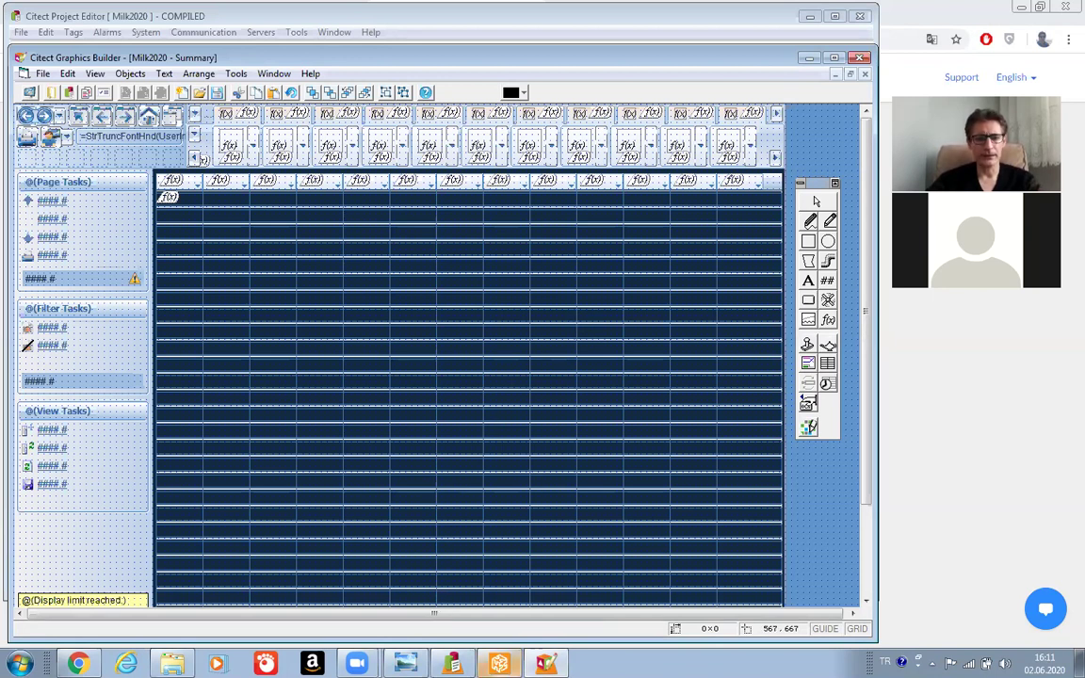
{"action": "mouse_move", "coordinate": [499, 664]}
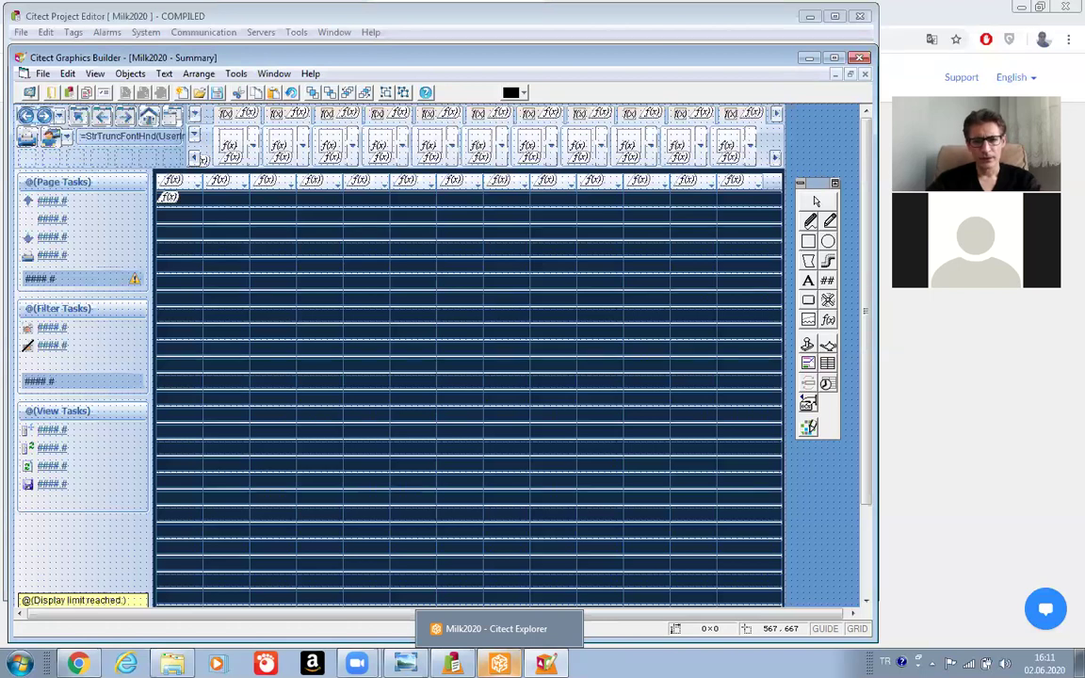
Open the Roles form under System in Citect Explorer.
{"action": "left_click", "coordinate": [496, 628]}
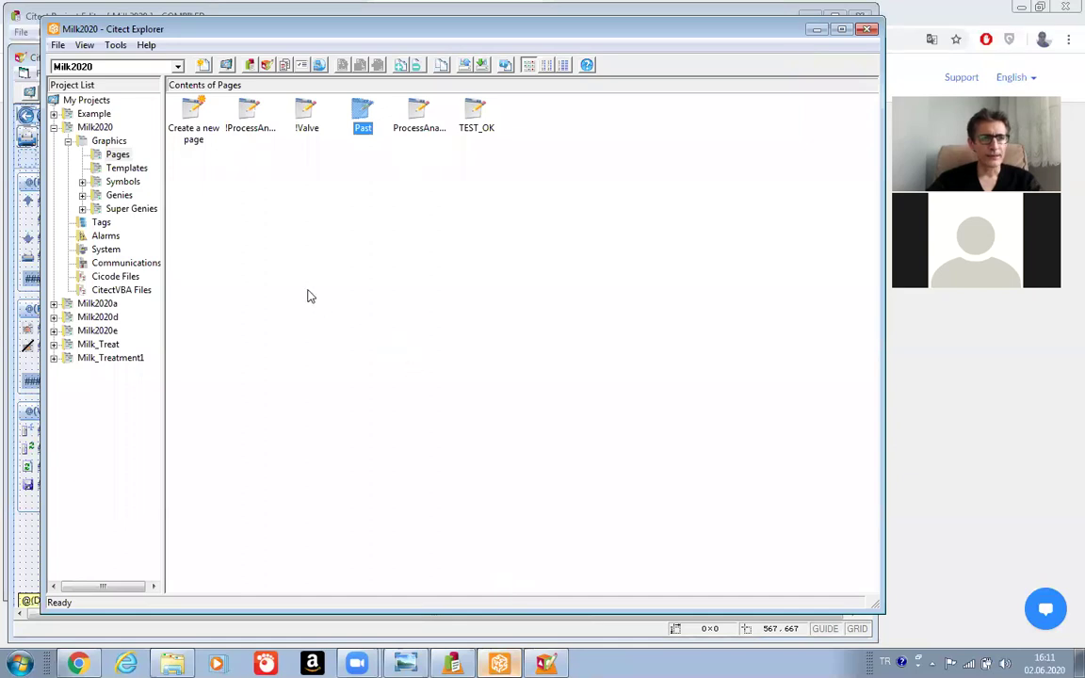
{"action": "left_click", "coordinate": [117, 251]}
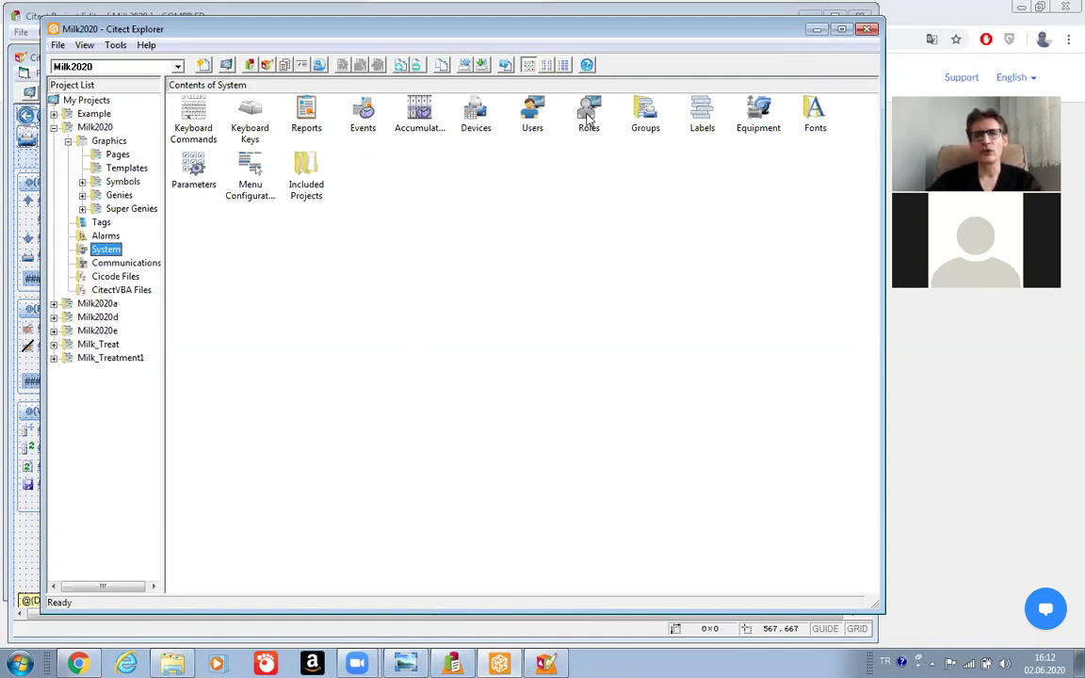
{"action": "left_click", "coordinate": [588, 116]}
{"action": "double_click", "coordinate": [589, 117]}
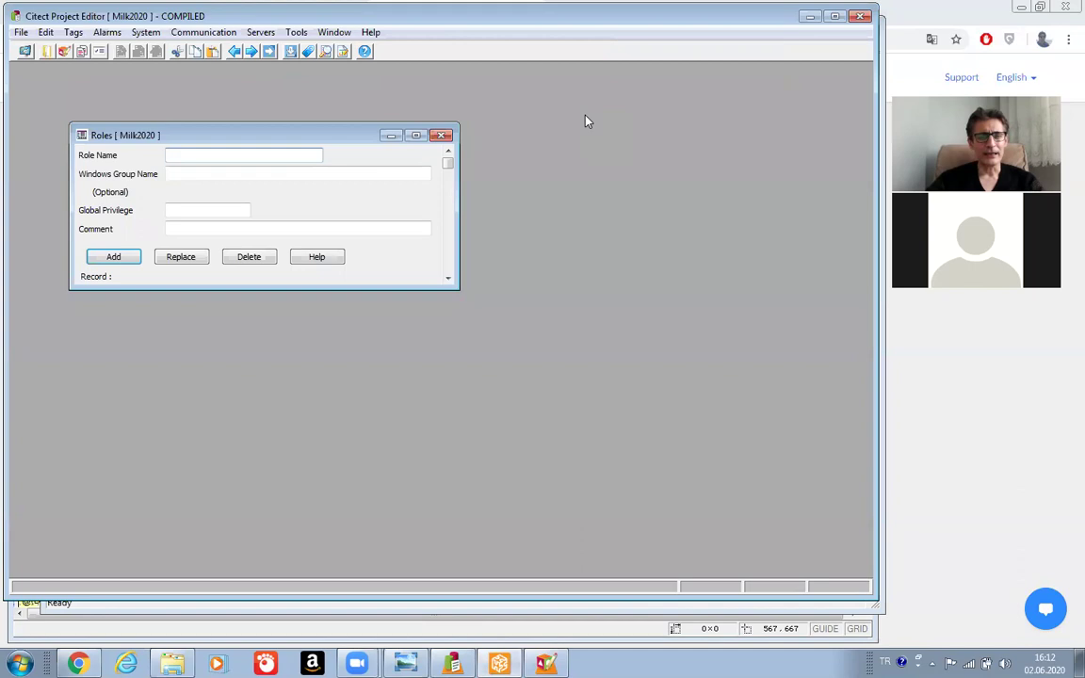
Add a role named Designer with global privilege 1,8.
{"action": "type", "text": "Desi"}
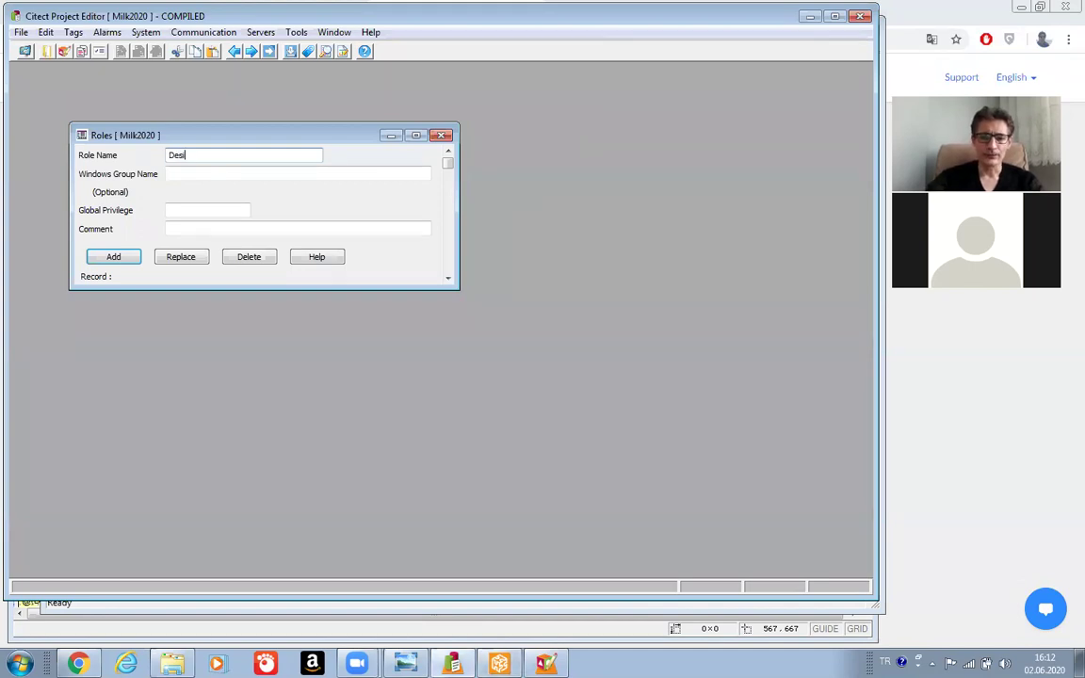
{"action": "type", "text": "gner"}
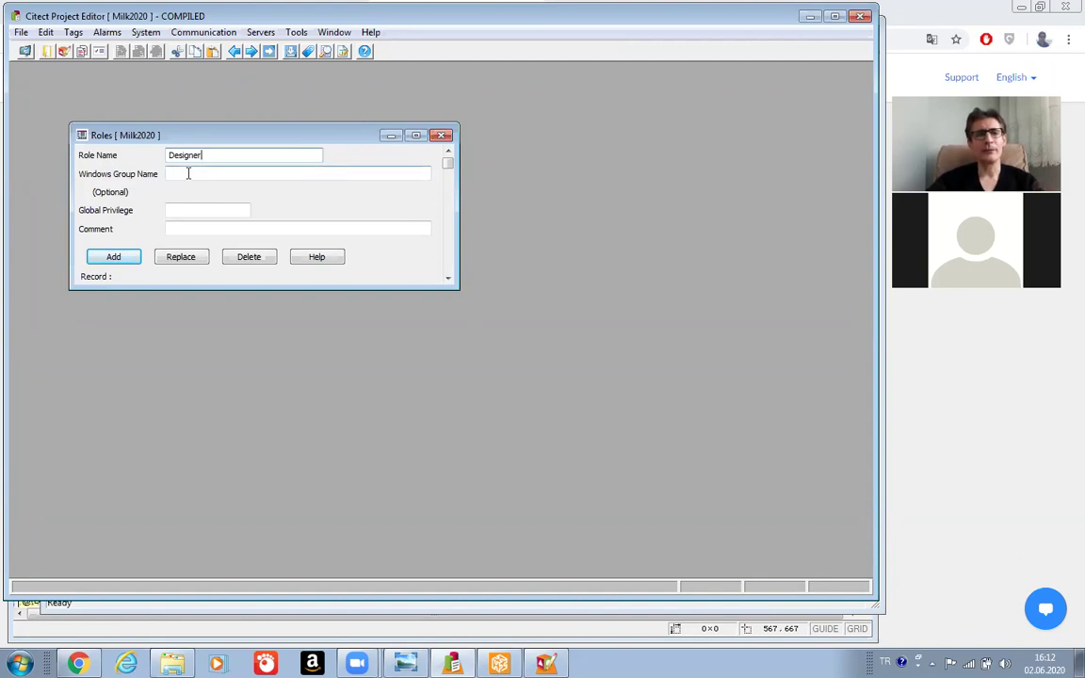
{"action": "left_click", "coordinate": [171, 209]}
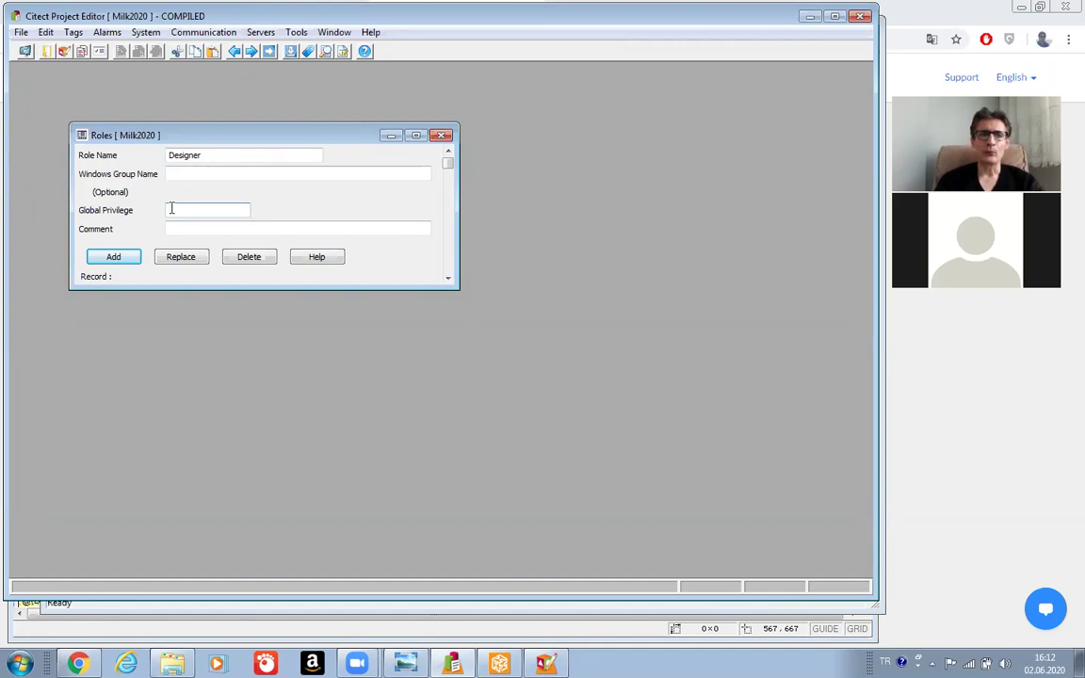
{"action": "type", "text": "1,8"}
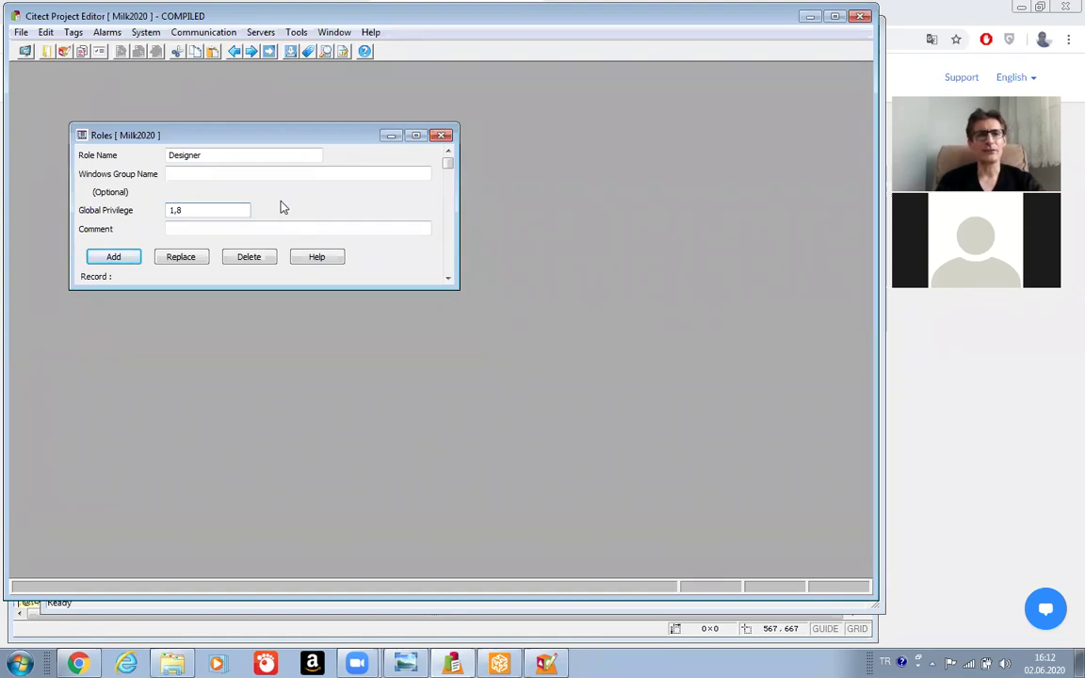
{"action": "left_click", "coordinate": [114, 257]}
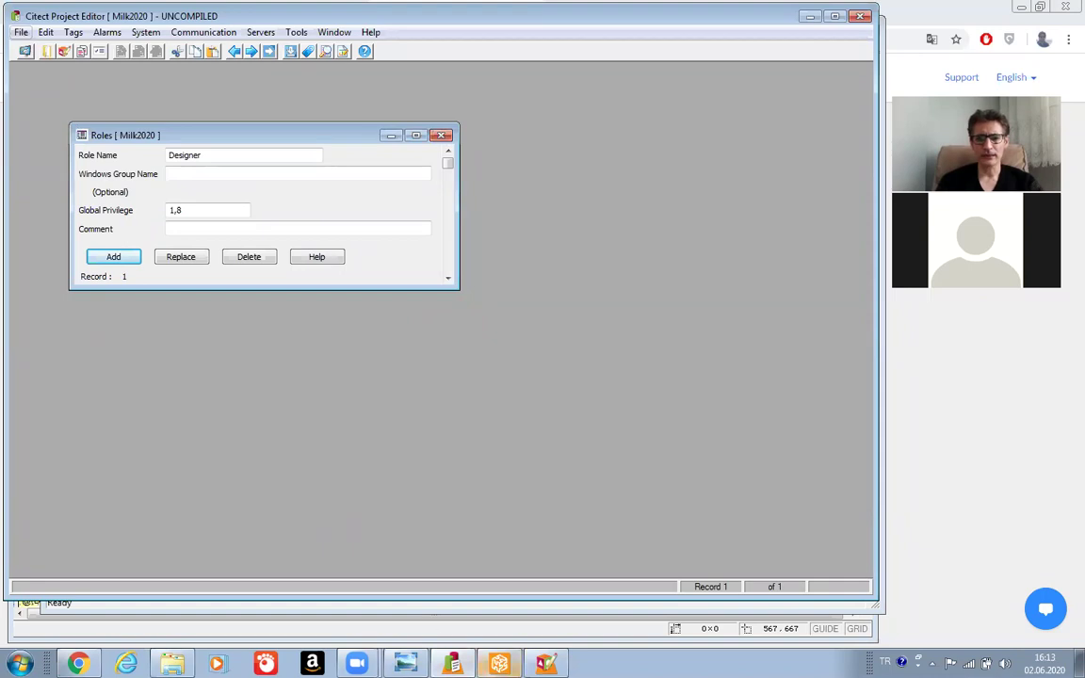
{"action": "left_click", "coordinate": [499, 663]}
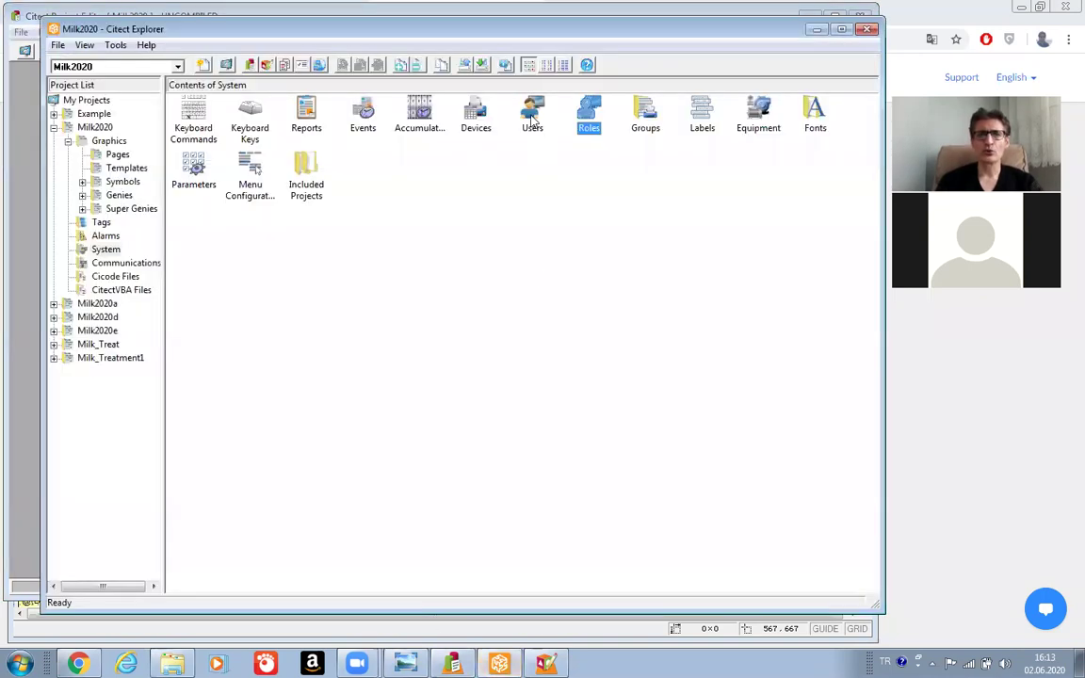
Give the existing user the Designer role in the Users form and replace the record.
{"action": "left_click", "coordinate": [532, 118]}
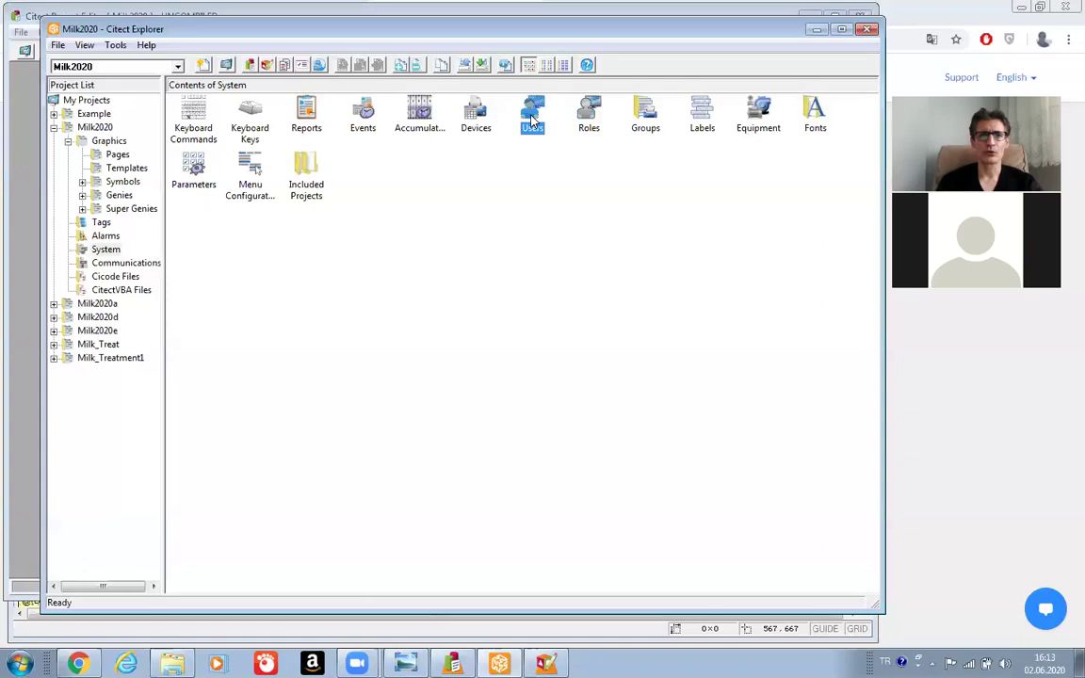
{"action": "double_click", "coordinate": [532, 118]}
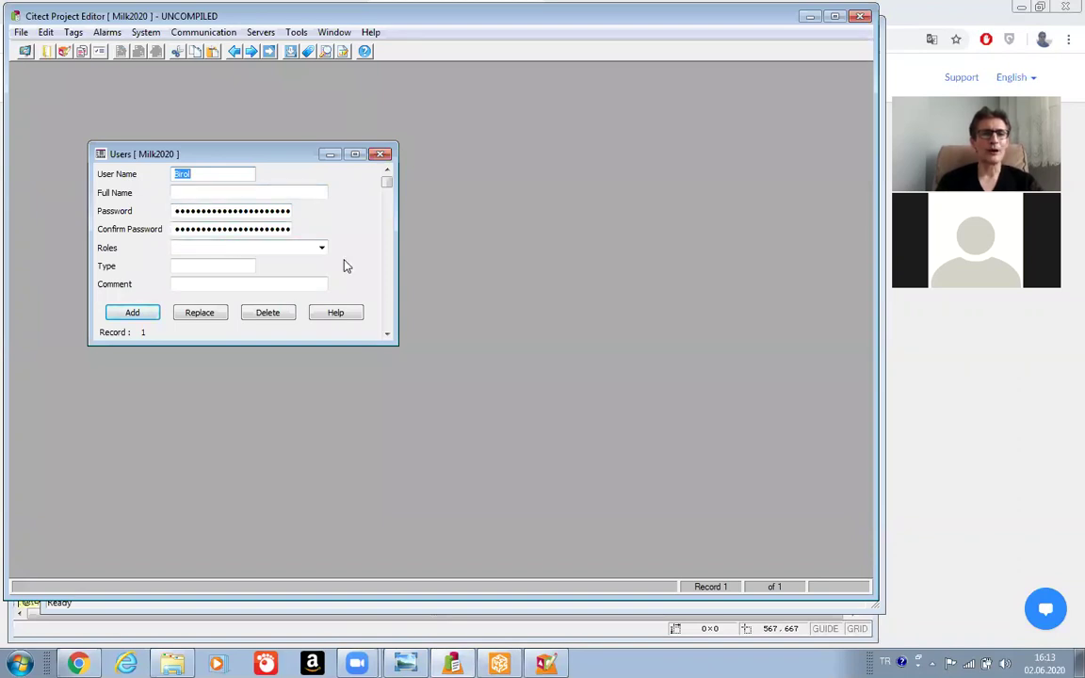
{"action": "left_click", "coordinate": [321, 249]}
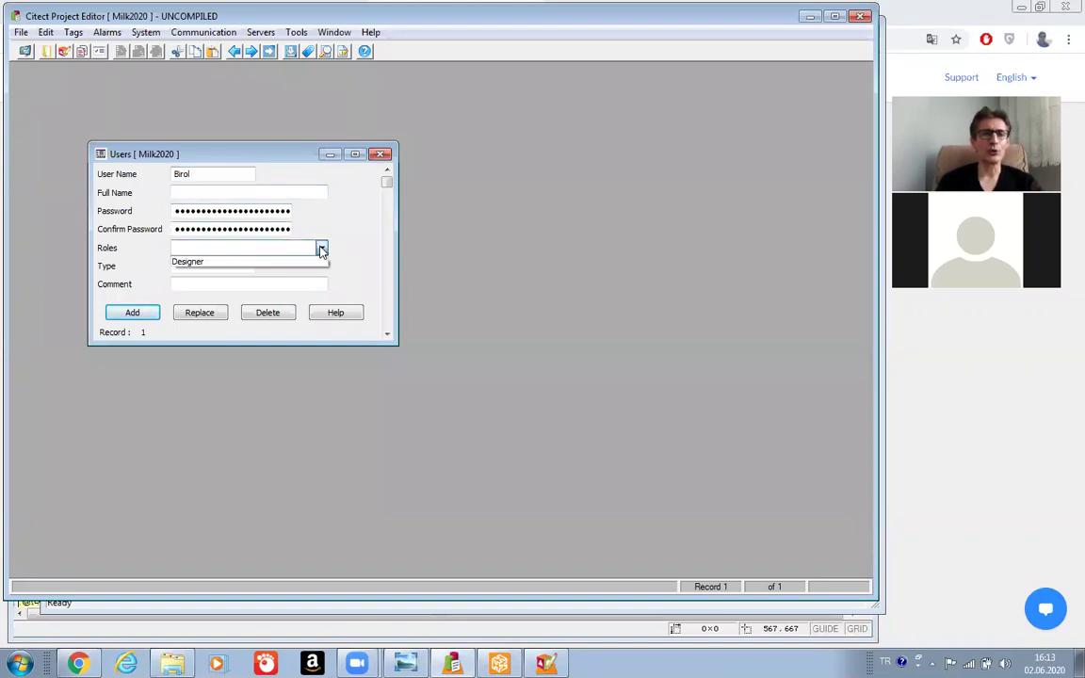
{"action": "left_click", "coordinate": [226, 263]}
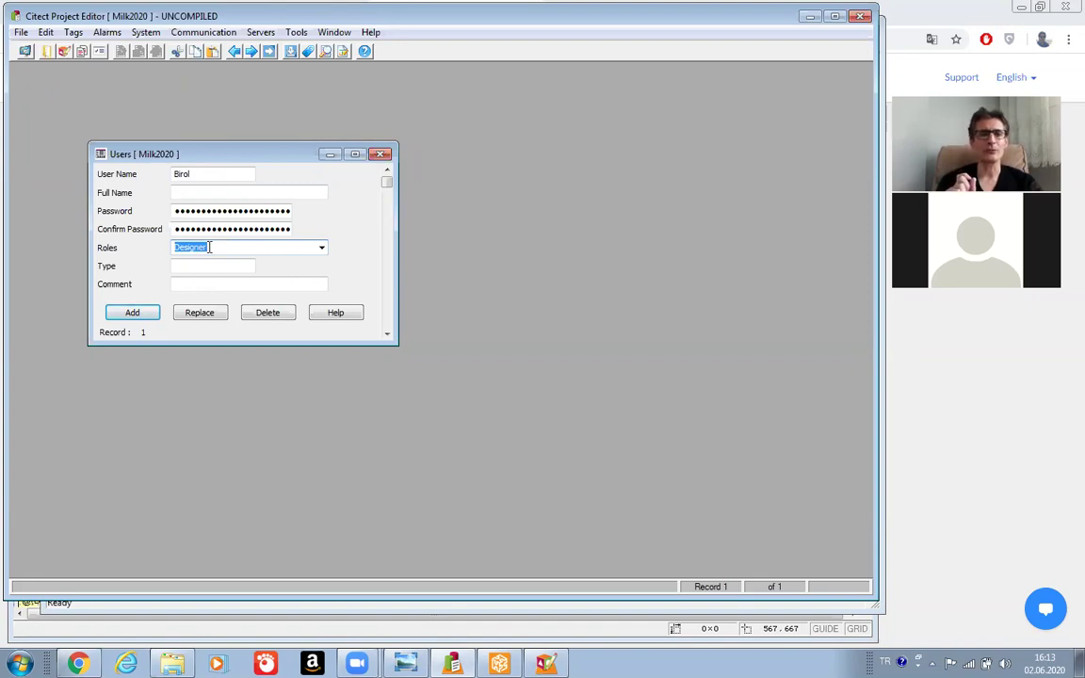
{"action": "left_click", "coordinate": [198, 316]}
{"action": "left_click", "coordinate": [206, 174]}
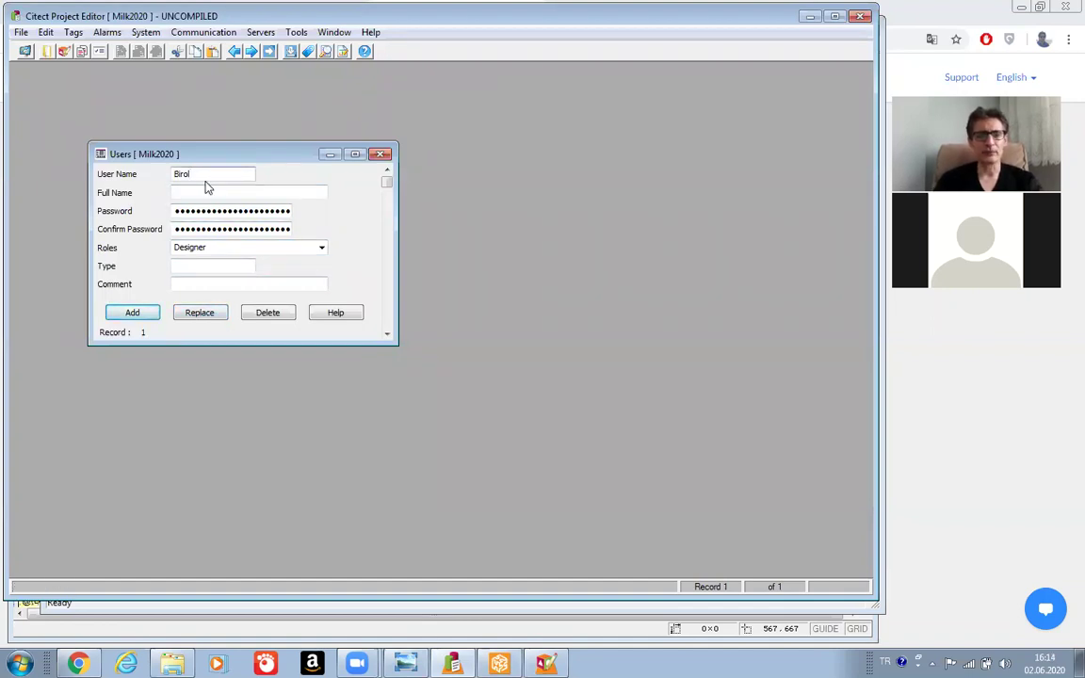
Change the user name to Designer and enter a new password.
{"action": "key", "text": "BackSpace"}
{"action": "key", "text": "BackSpace"}
{"action": "key", "text": "BackSpace"}
{"action": "key", "text": "BackSpace"}
{"action": "key", "text": "BackSpace"}
{"action": "type", "text": "Designer"}
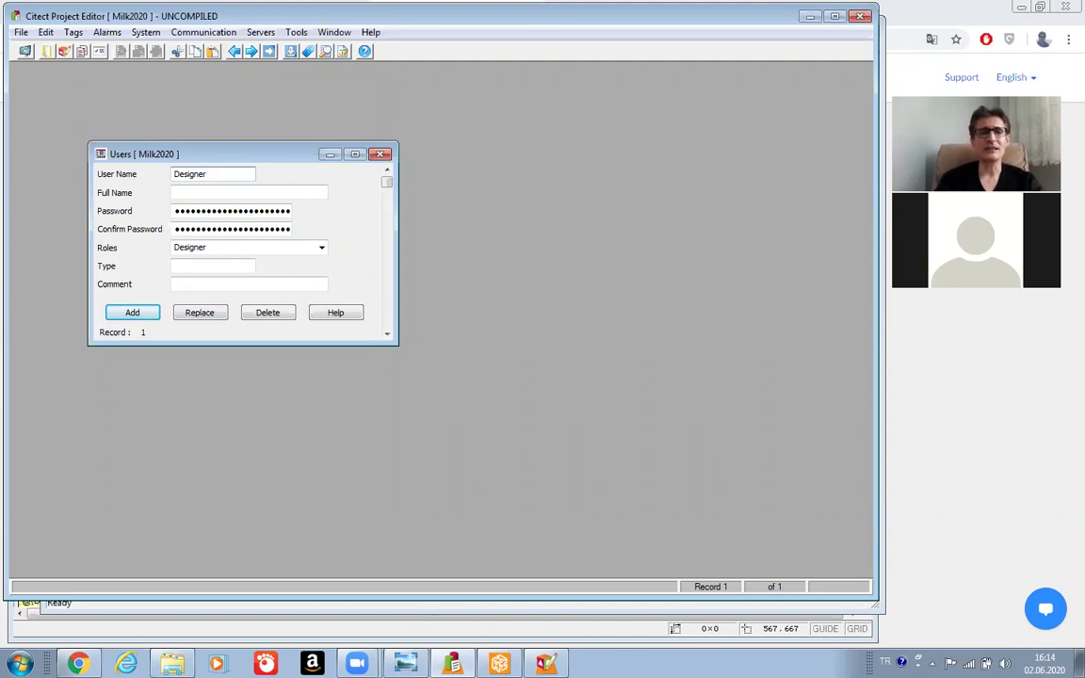
{"action": "left_click", "coordinate": [282, 213]}
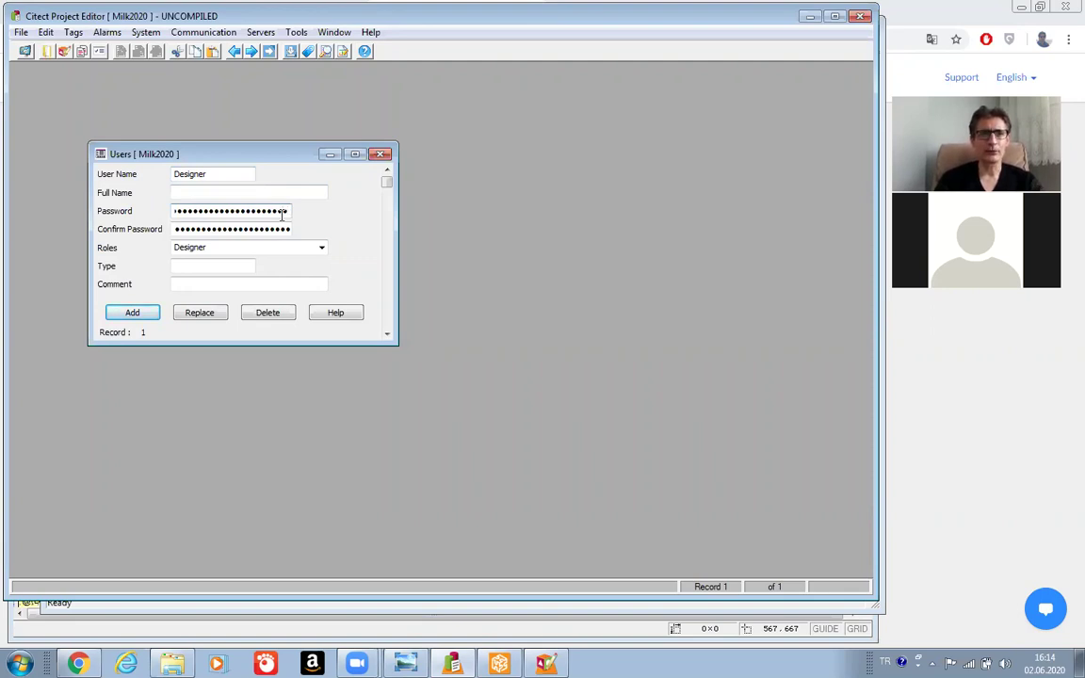
{"action": "key", "text": "BackSpace"}
{"action": "key", "text": "BackSpace"}
{"action": "key", "text": "BackSpace"}
{"action": "key", "text": "BackSpace"}
{"action": "key", "text": "BackSpace"}
{"action": "key", "text": "BackSpace"}
{"action": "key", "text": "BackSpace"}
{"action": "key", "text": "BackSpace"}
{"action": "key", "text": "BackSpace"}
{"action": "key", "text": "BackSpace"}
{"action": "key", "text": "BackSpace"}
{"action": "key", "text": "BackSpace"}
{"action": "key", "text": "BackSpace"}
{"action": "key", "text": "BackSpace"}
{"action": "key", "text": "BackSpace"}
{"action": "key", "text": "BackSpace"}
{"action": "key", "text": "BackSpace"}
{"action": "key", "text": "BackSpace"}
{"action": "key", "text": "BackSpace"}
{"action": "key", "text": "BackSpace"}
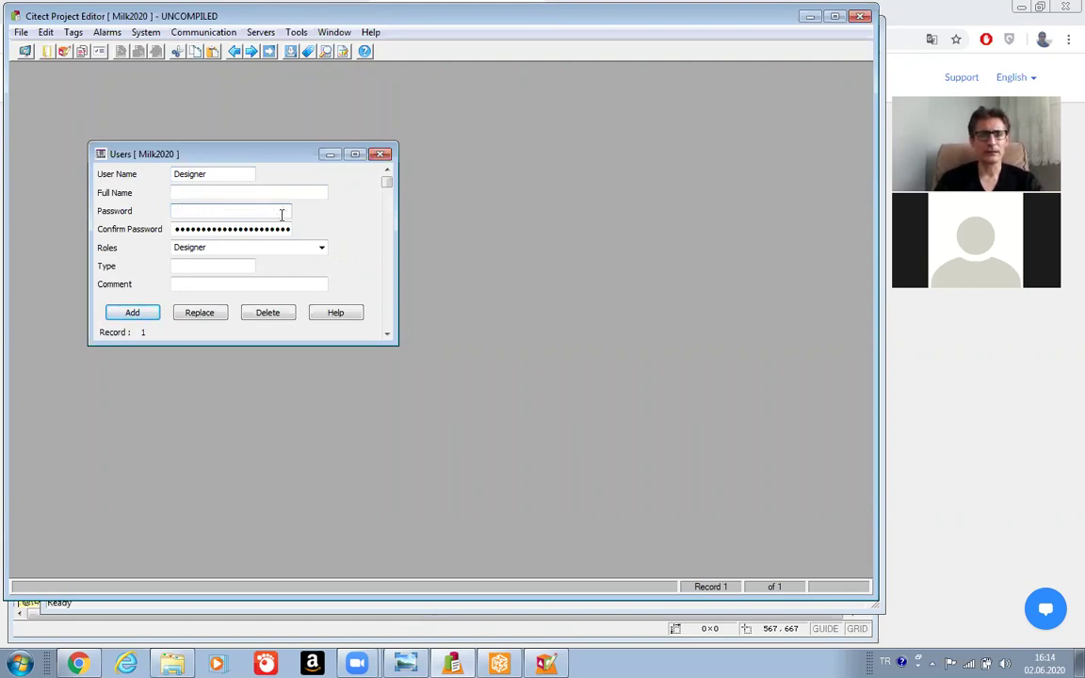
{"action": "type", "text": "1234"}
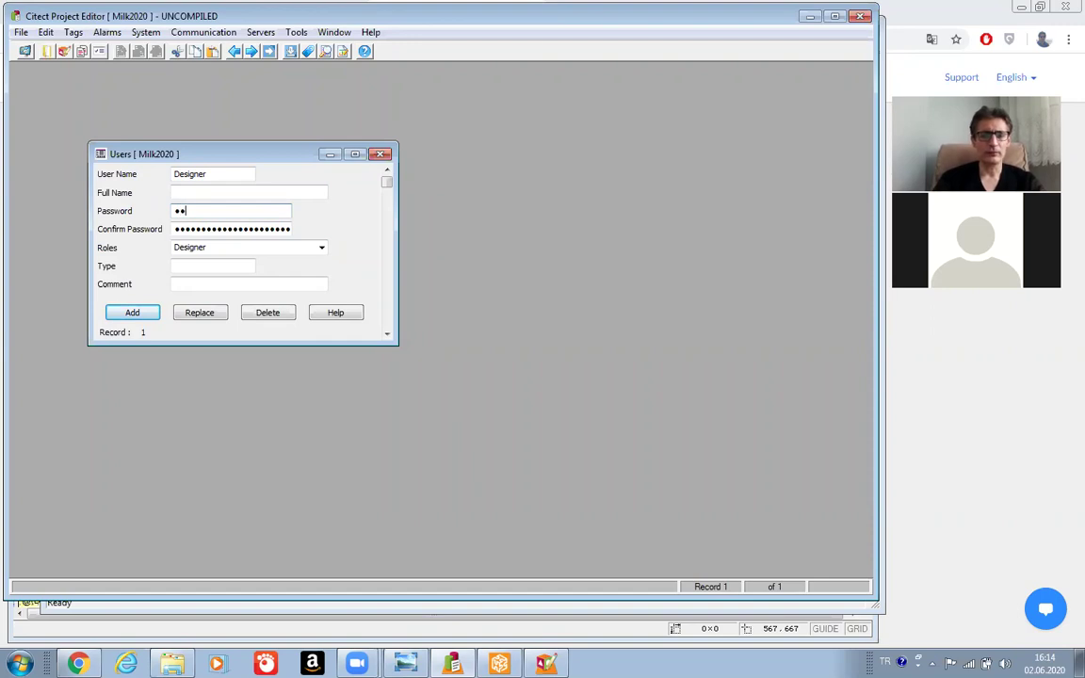
Re-enter the password and its confirmation, then add Designer as record 2.
{"action": "left_click", "coordinate": [287, 227]}
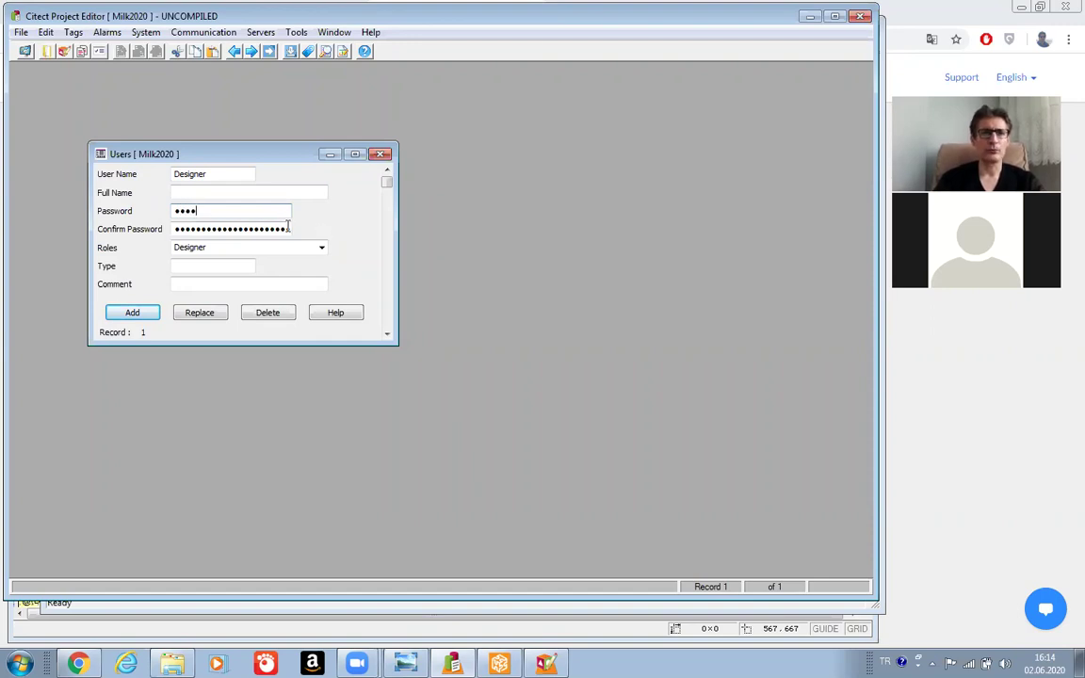
{"action": "key", "text": "Left"}
{"action": "key", "text": "Left"}
{"action": "key", "text": "Left"}
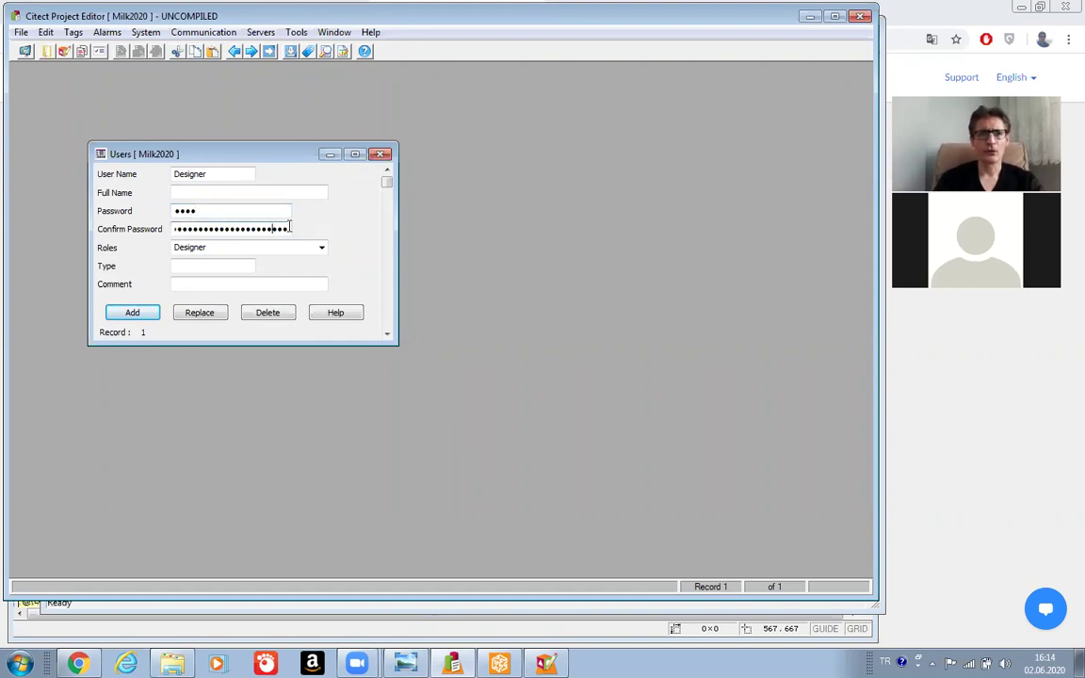
{"action": "key", "text": "BackSpace"}
{"action": "key", "text": "BackSpace"}
{"action": "key", "text": "BackSpace"}
{"action": "key", "text": "BackSpace"}
{"action": "key", "text": "BackSpace"}
{"action": "key", "text": "BackSpace"}
{"action": "key", "text": "BackSpace"}
{"action": "key", "text": "BackSpace"}
{"action": "key", "text": "BackSpace"}
{"action": "key", "text": "BackSpace"}
{"action": "key", "text": "BackSpace"}
{"action": "key", "text": "BackSpace"}
{"action": "key", "text": "BackSpace"}
{"action": "key", "text": "BackSpace"}
{"action": "key", "text": "BackSpace"}
{"action": "key", "text": "BackSpace"}
{"action": "key", "text": "BackSpace"}
{"action": "key", "text": "BackSpace"}
{"action": "key", "text": "BackSpace"}
{"action": "key", "text": "BackSpace"}
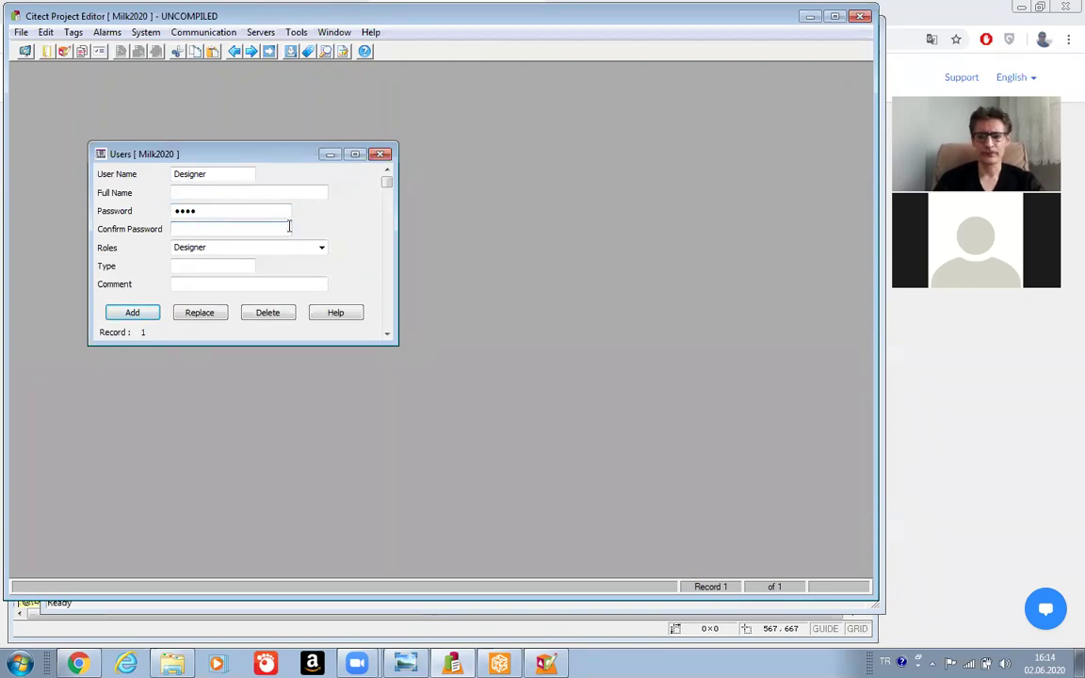
{"action": "left_click", "coordinate": [229, 211]}
{"action": "key", "text": "BackSpace"}
{"action": "key", "text": "BackSpace"}
{"action": "key", "text": "BackSpace"}
{"action": "key", "text": "BackSpace"}
{"action": "type", "text": "123"}
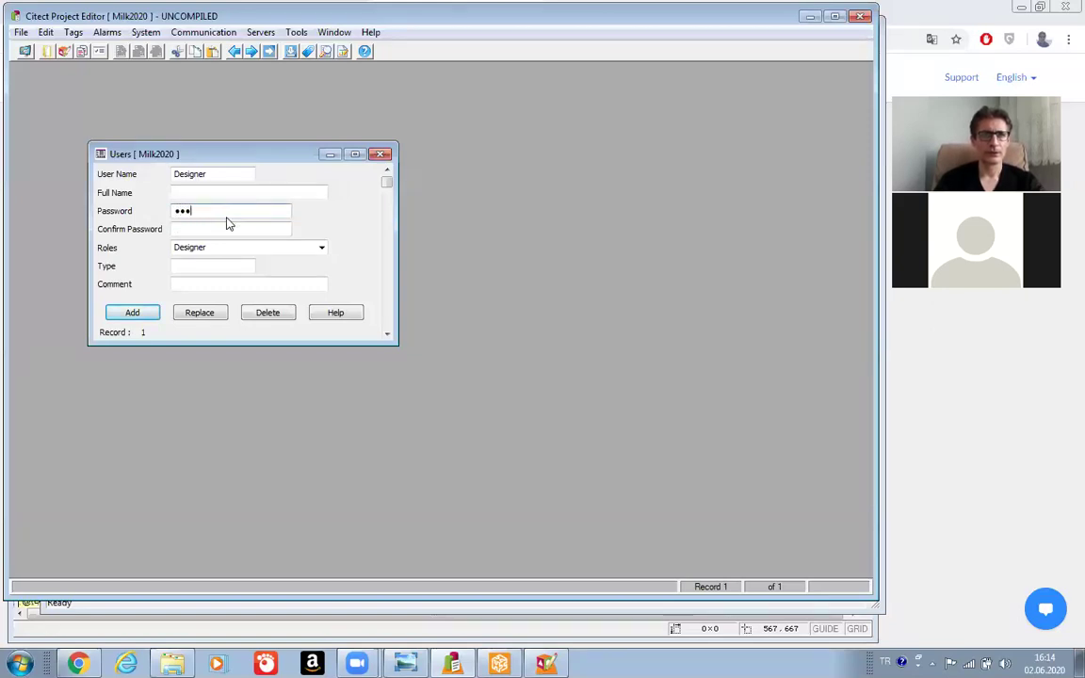
{"action": "left_click", "coordinate": [220, 229]}
{"action": "type", "text": "123"}
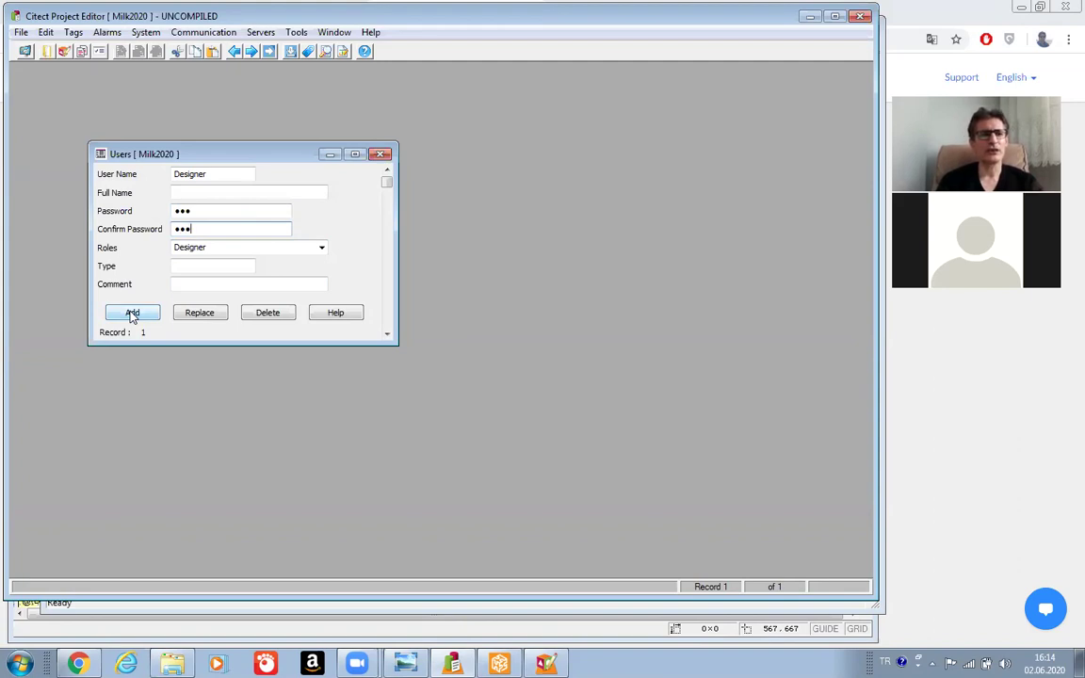
{"action": "left_click", "coordinate": [132, 316]}
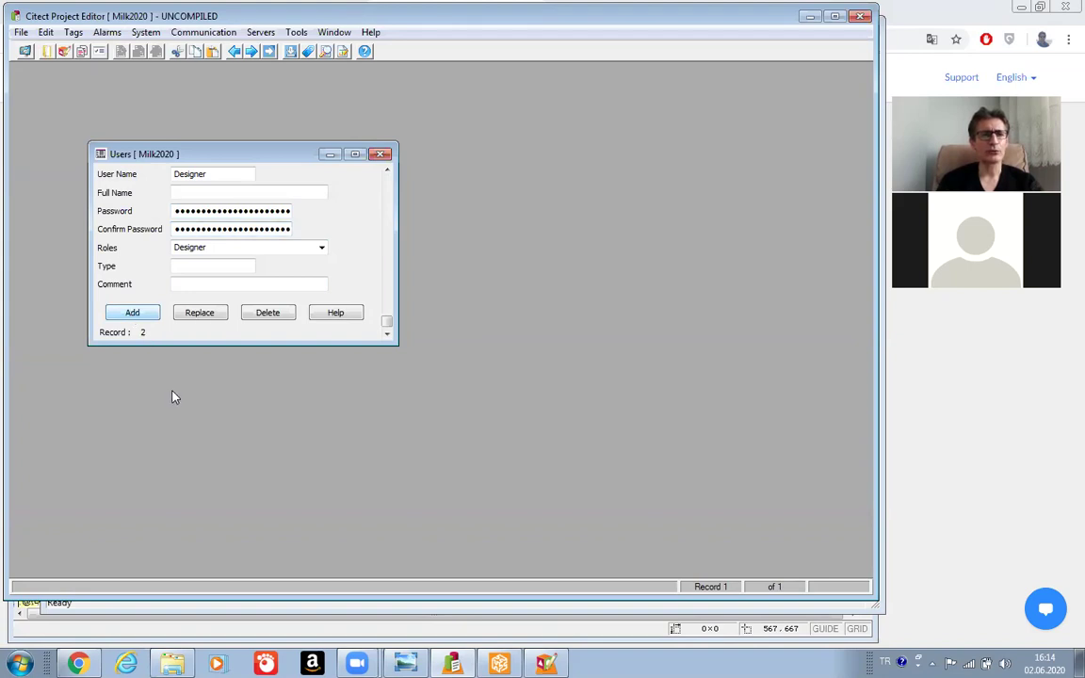
Compile the Milk2020 project and dismiss the success message.
{"action": "left_click", "coordinate": [21, 32]}
{"action": "left_click", "coordinate": [44, 66]}
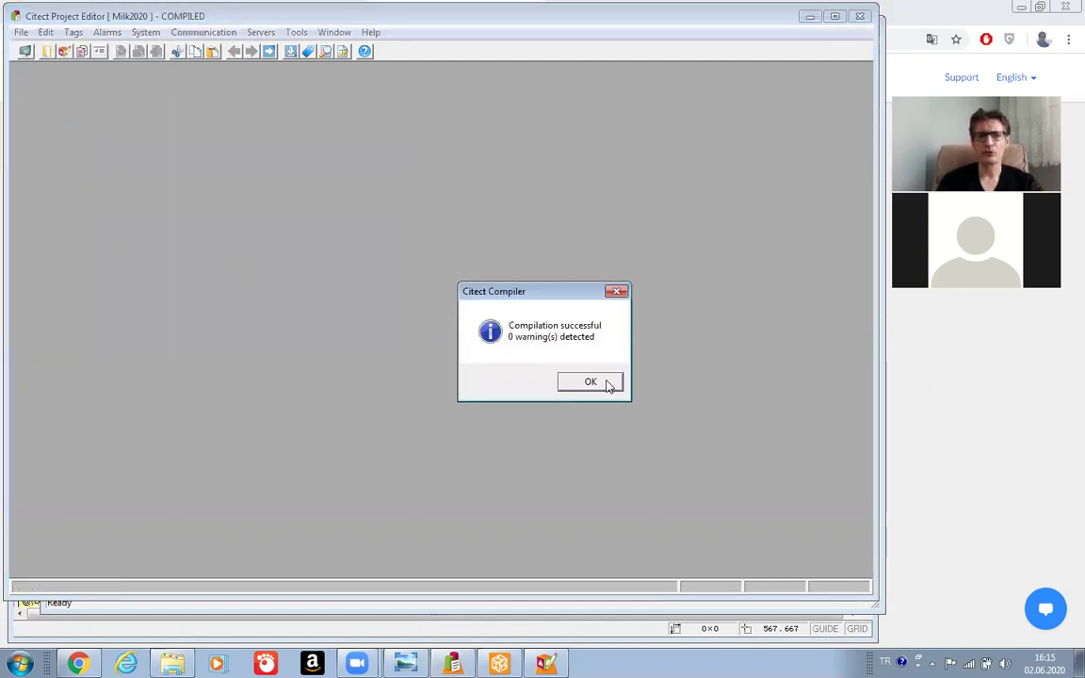
{"action": "left_click", "coordinate": [606, 383]}
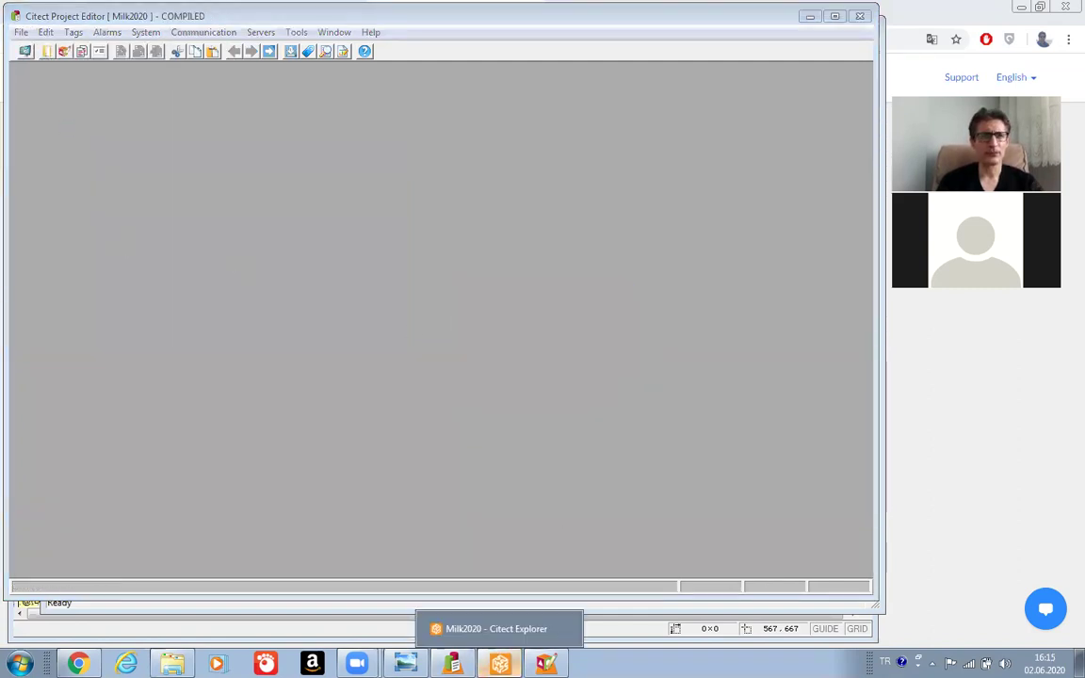
Run Milk2020 from Citect Explorer's File menu.
{"action": "left_click", "coordinate": [499, 664]}
{"action": "left_click", "coordinate": [58, 44]}
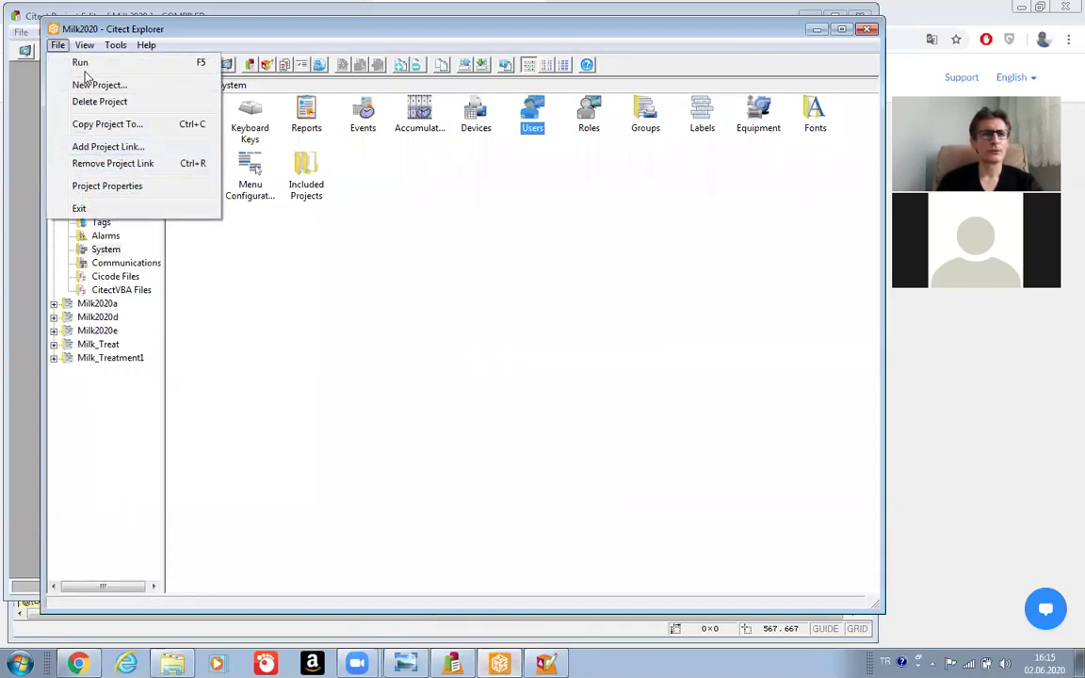
{"action": "left_click", "coordinate": [81, 63]}
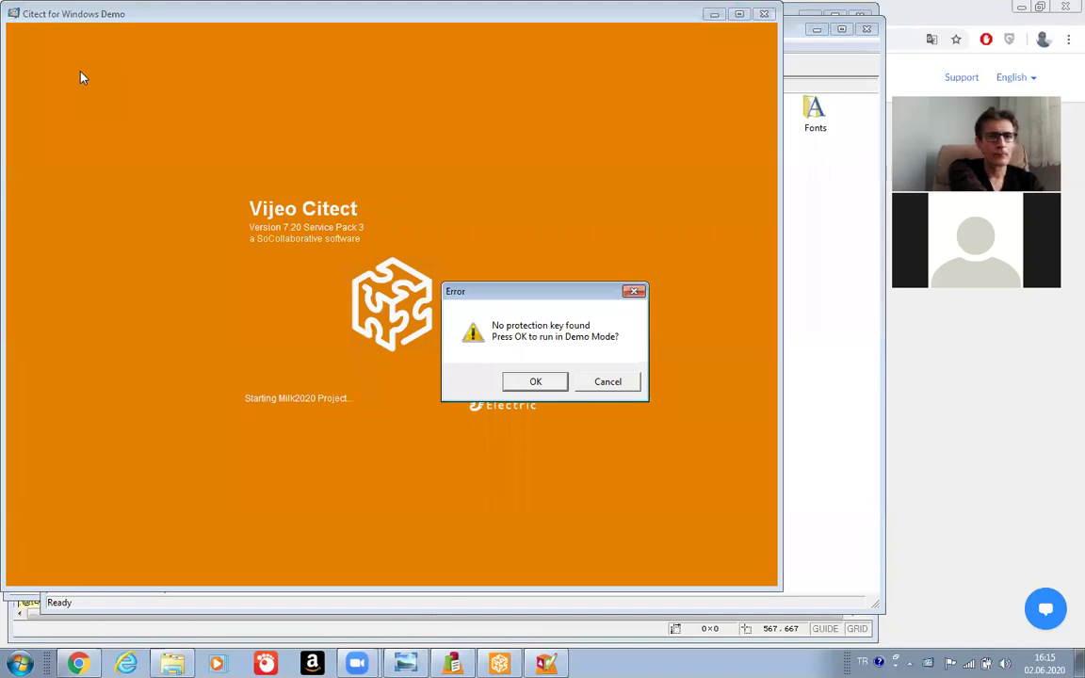
Accept demo mode and display the Past process page.
{"action": "key", "text": "Return"}
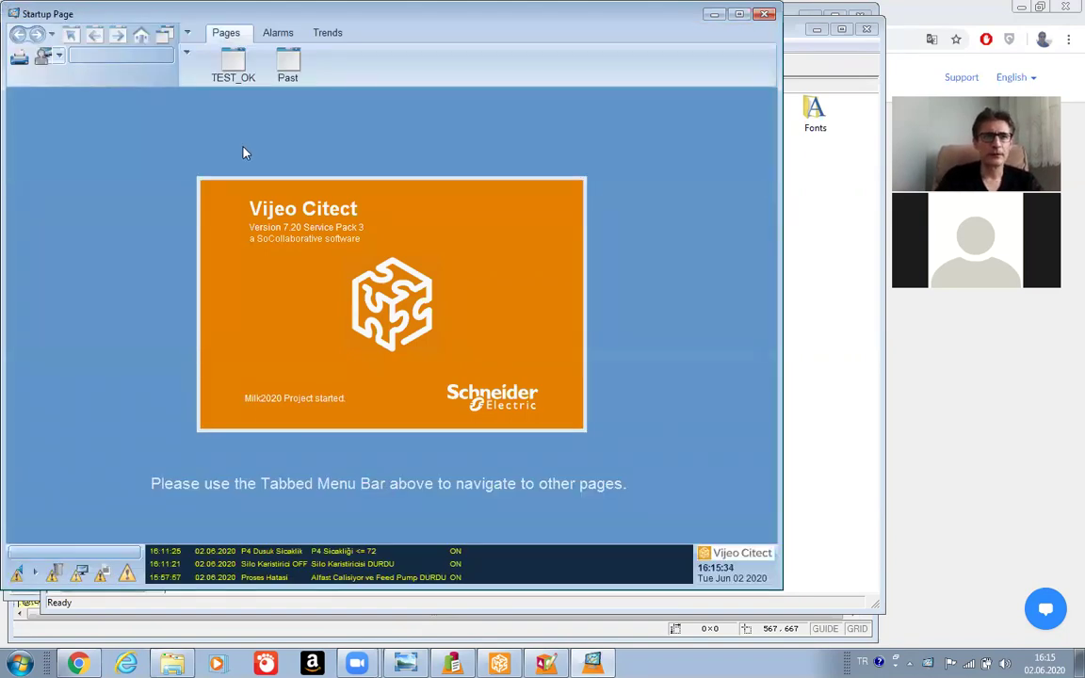
{"action": "left_click", "coordinate": [281, 73]}
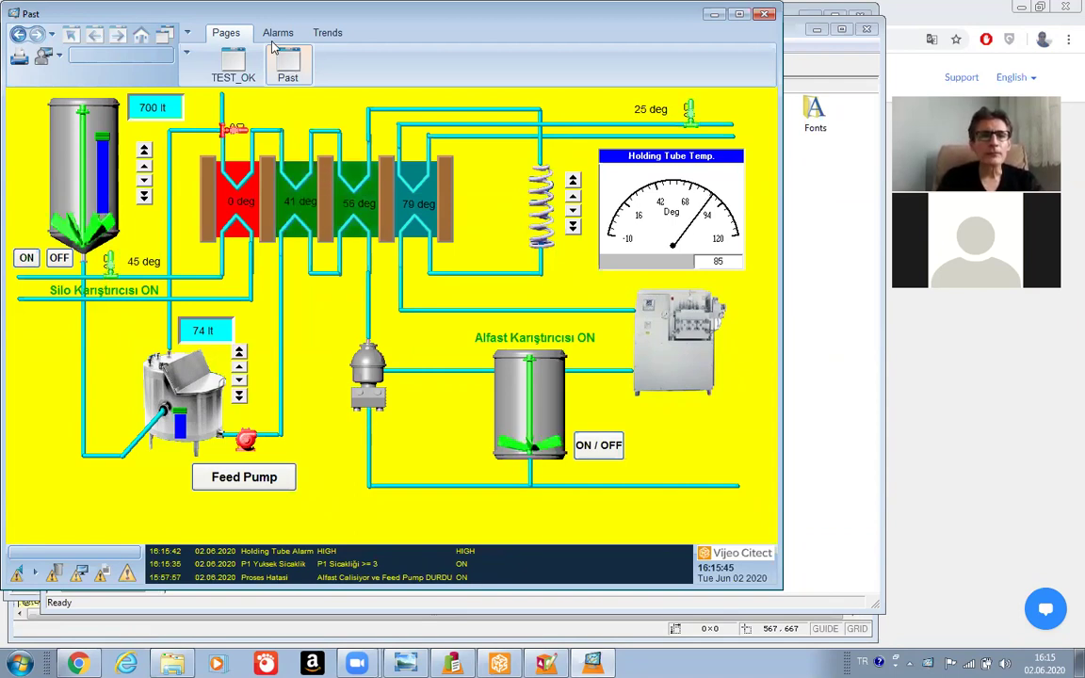
Switch to the Alarms pages and show the active alarms list.
{"action": "left_click", "coordinate": [272, 34]}
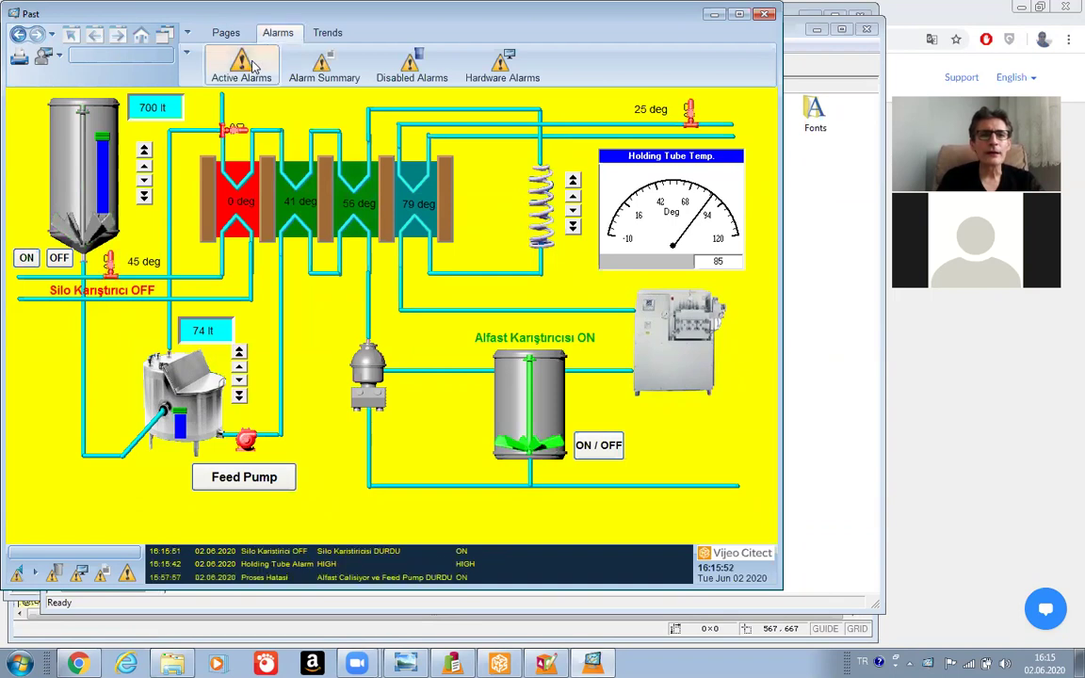
{"action": "left_click", "coordinate": [258, 73]}
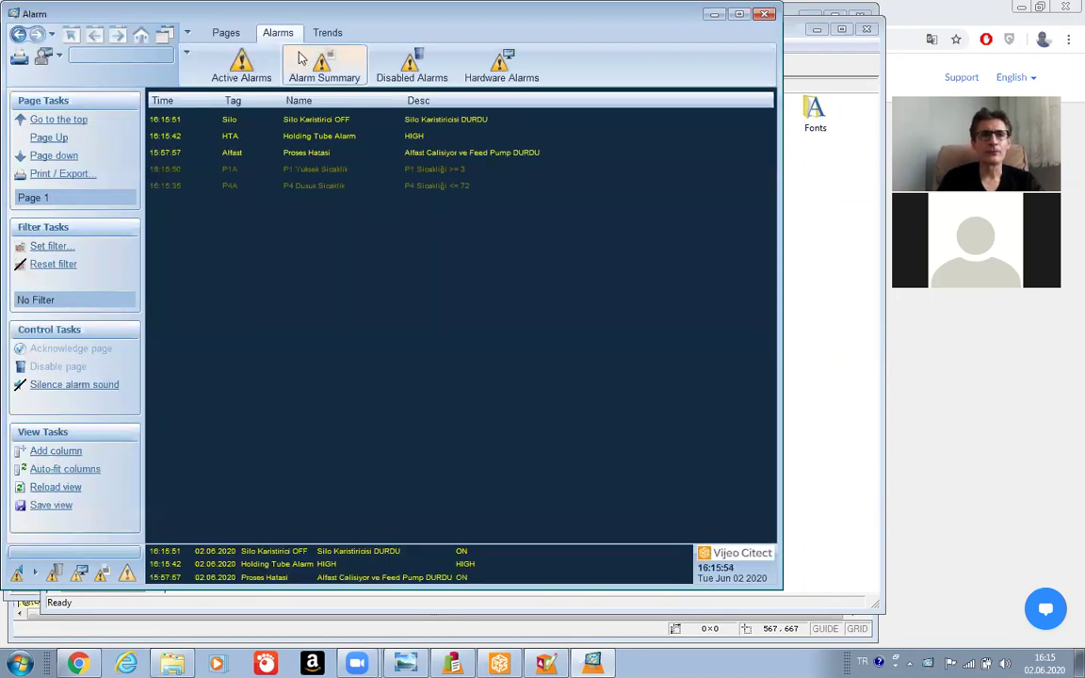
{"action": "left_click", "coordinate": [321, 75]}
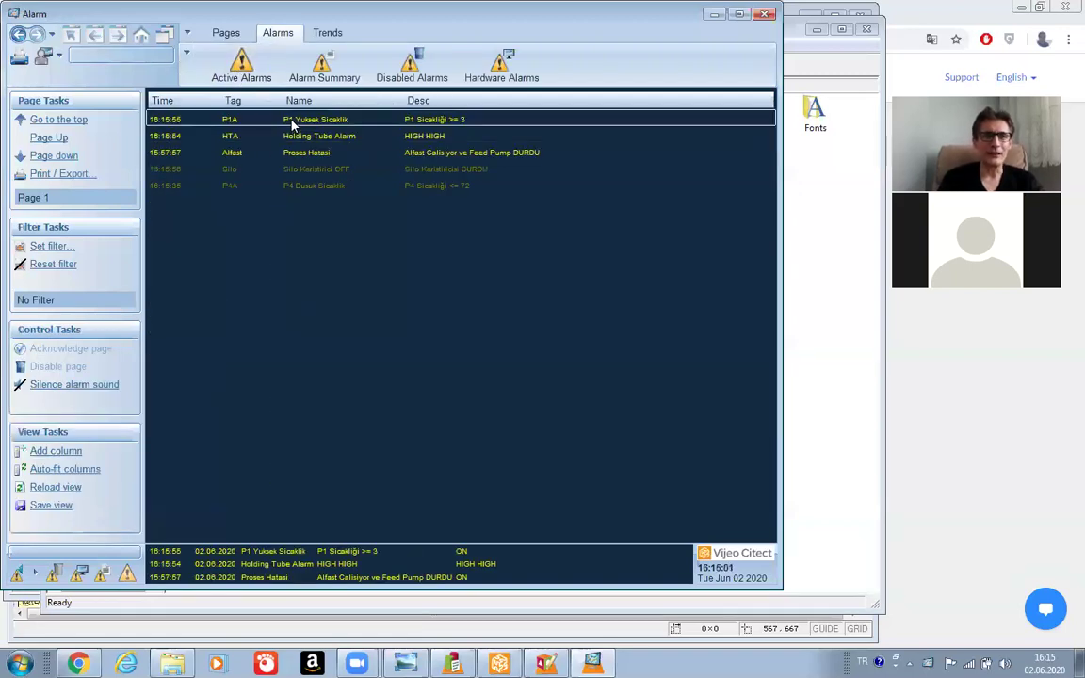
Inspect and dismiss the P1 Yuksek Sicaklik alarm's actions menu, then bring up the login options.
{"action": "right_click", "coordinate": [292, 123]}
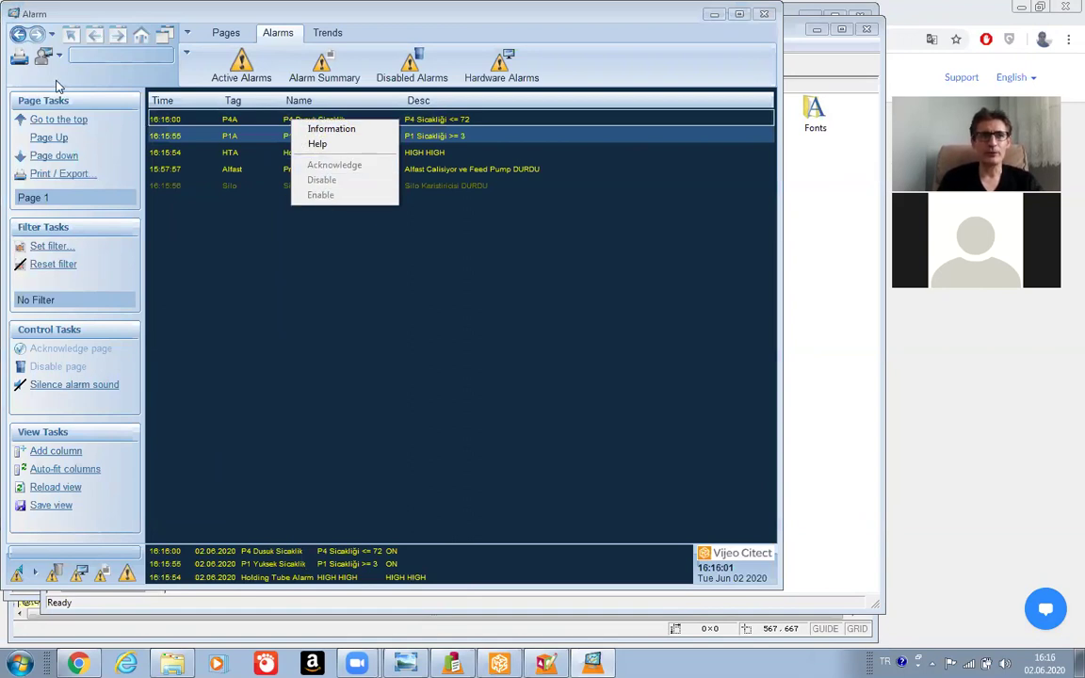
{"action": "left_click", "coordinate": [261, 338]}
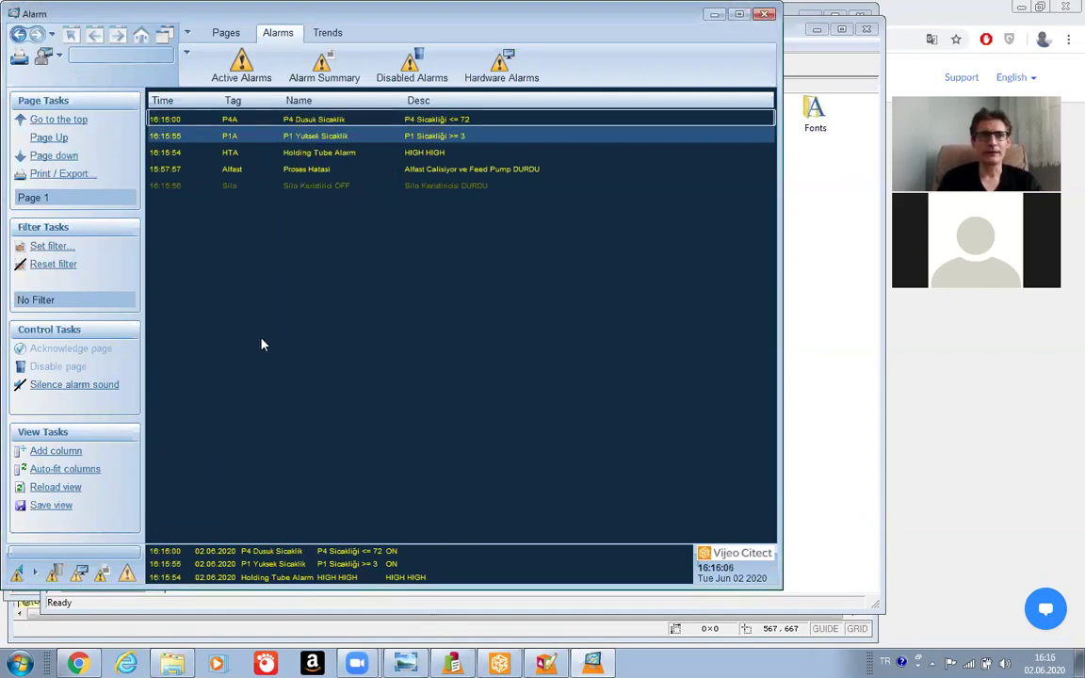
{"action": "left_click", "coordinate": [58, 59]}
Log in to the runtime with the operator's user name and password.
{"action": "left_click", "coordinate": [81, 74]}
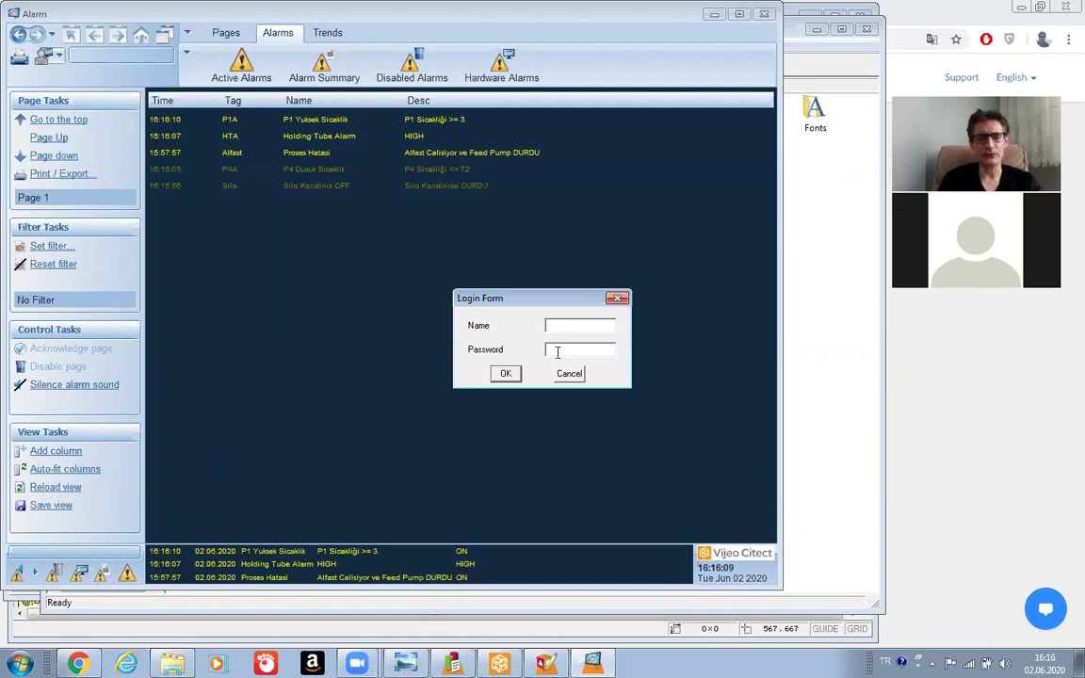
{"action": "type", "text": "B"}
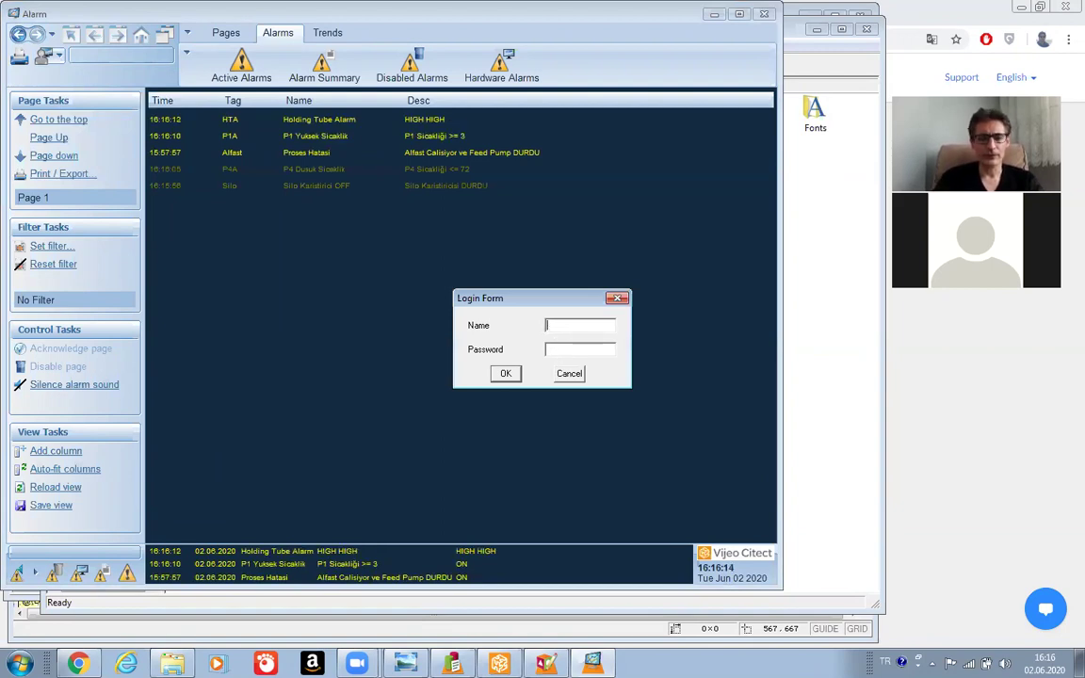
{"action": "type", "text": "D"}
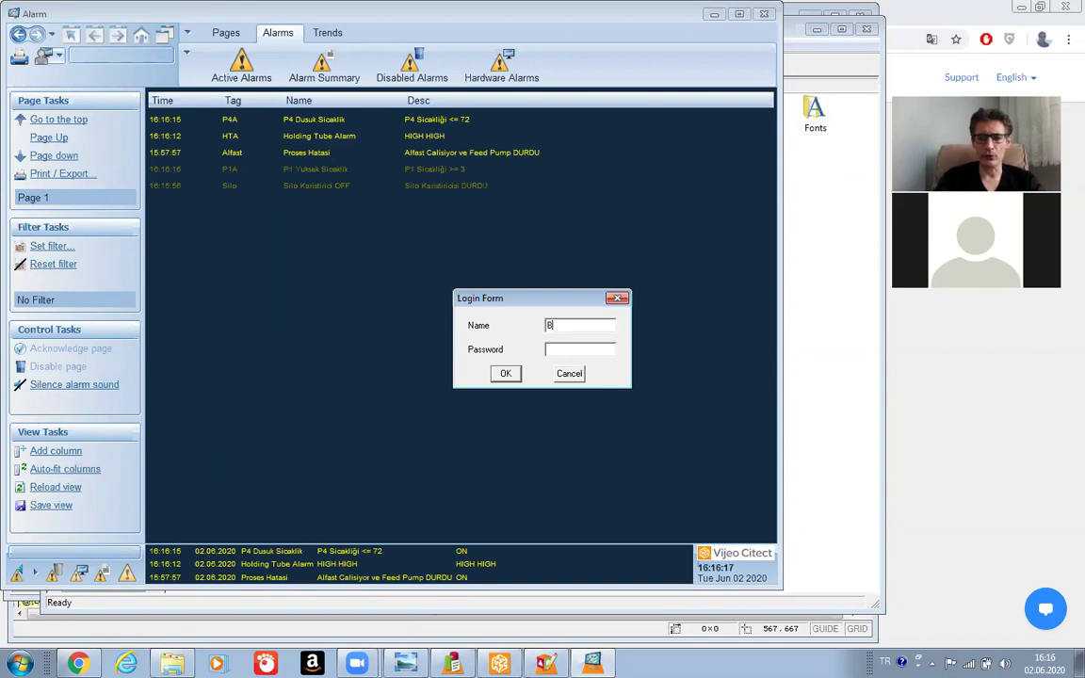
{"action": "type", "text": "irol"}
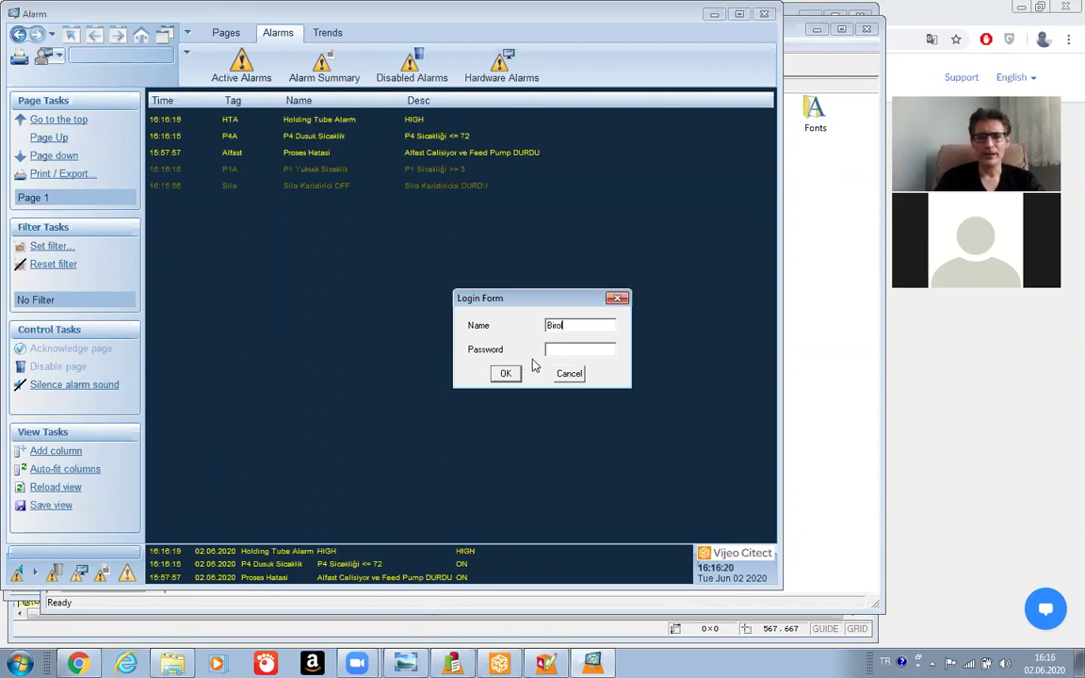
{"action": "type", "text": "***"}
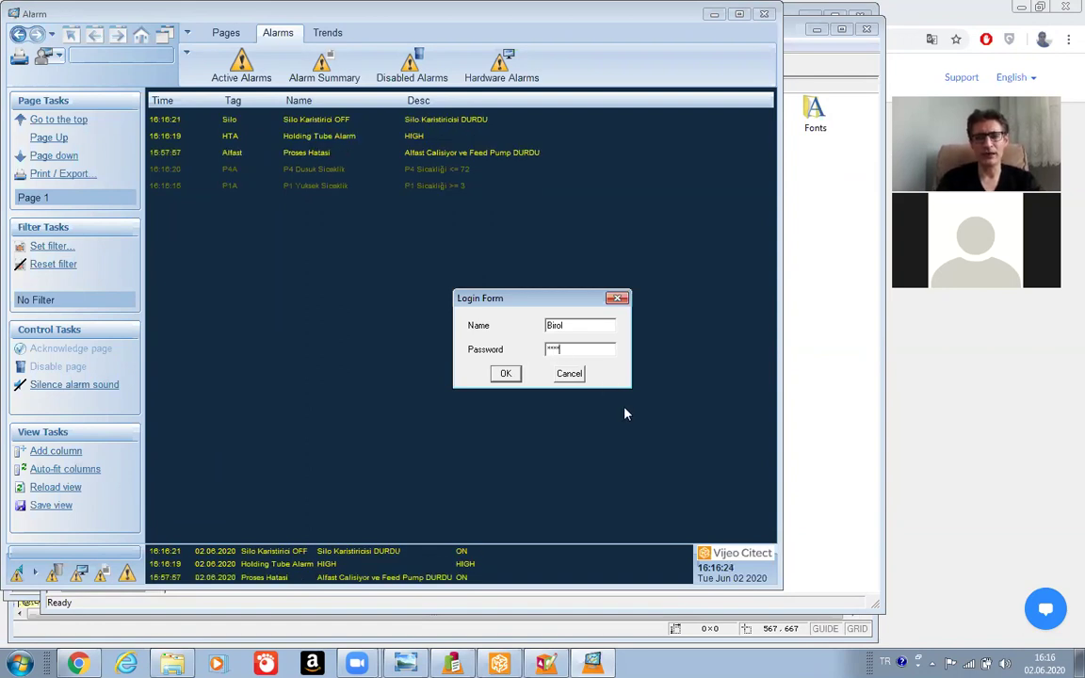
{"action": "left_click", "coordinate": [505, 373]}
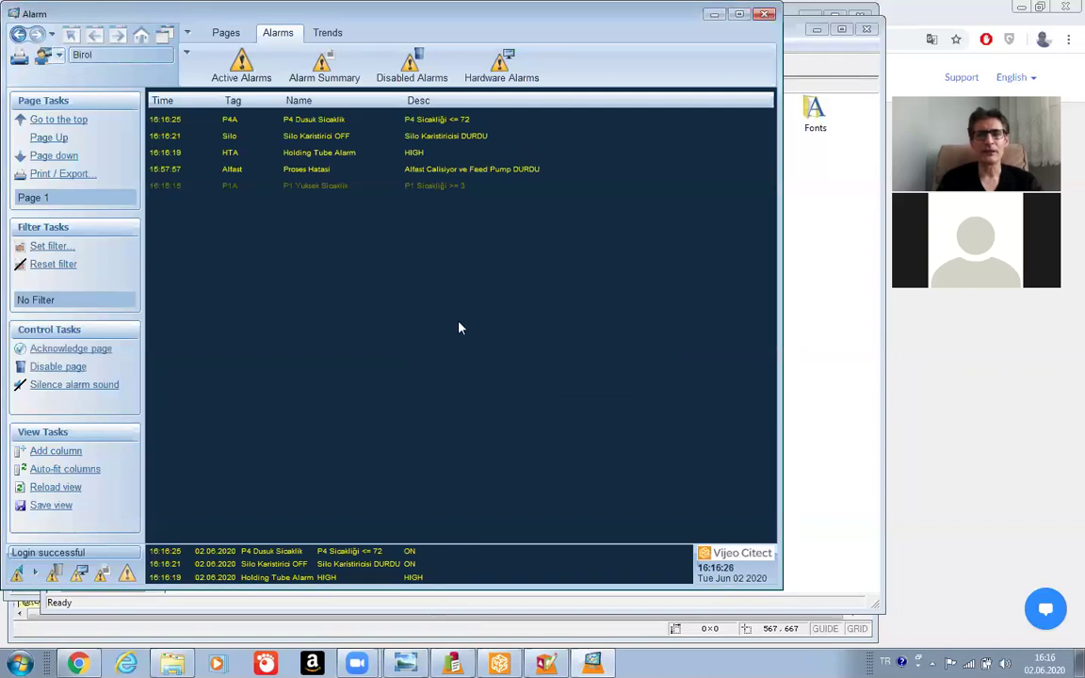
Inspect the top alarm's actions and the Holding Tube Alarm entry in the summary history.
{"action": "left_click", "coordinate": [322, 118]}
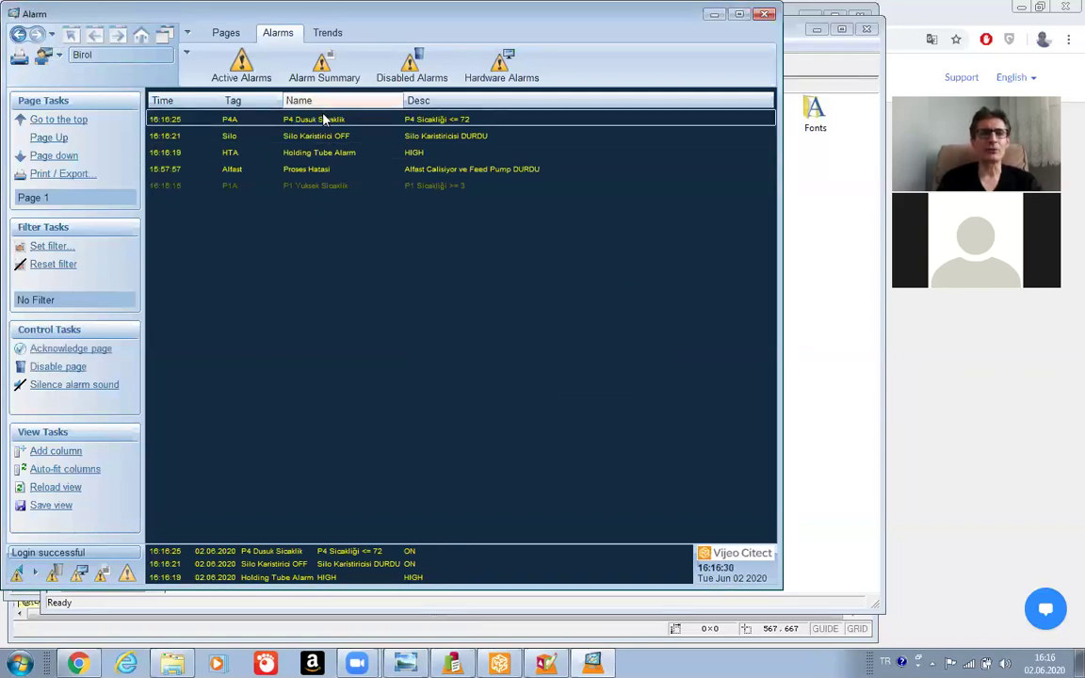
{"action": "right_click", "coordinate": [323, 119]}
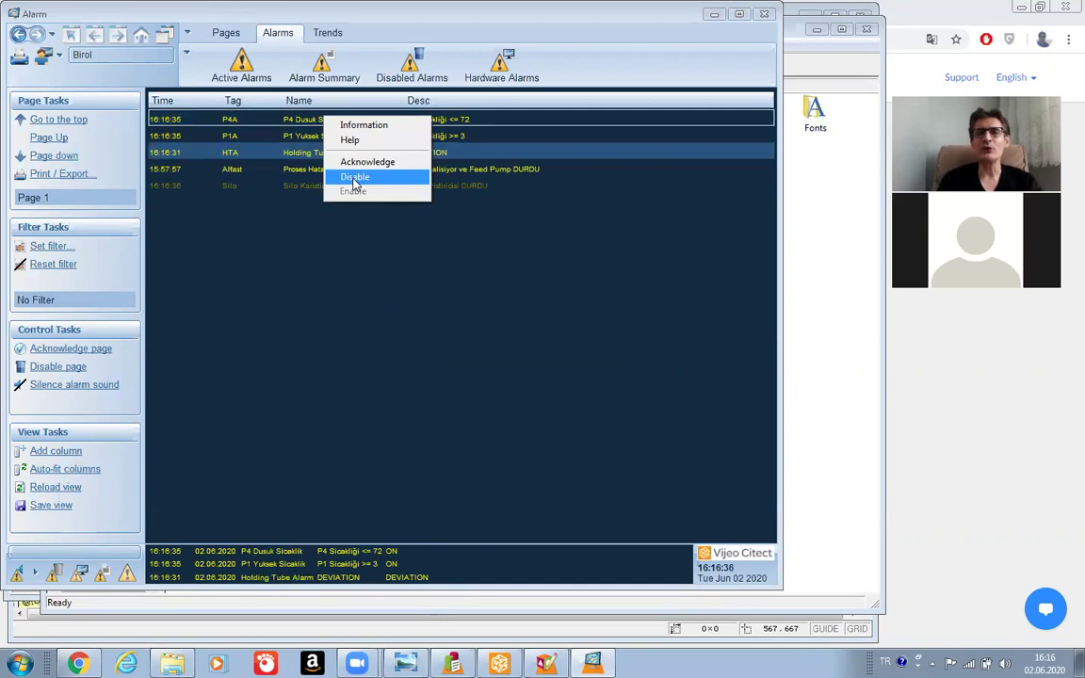
{"action": "left_click", "coordinate": [353, 246]}
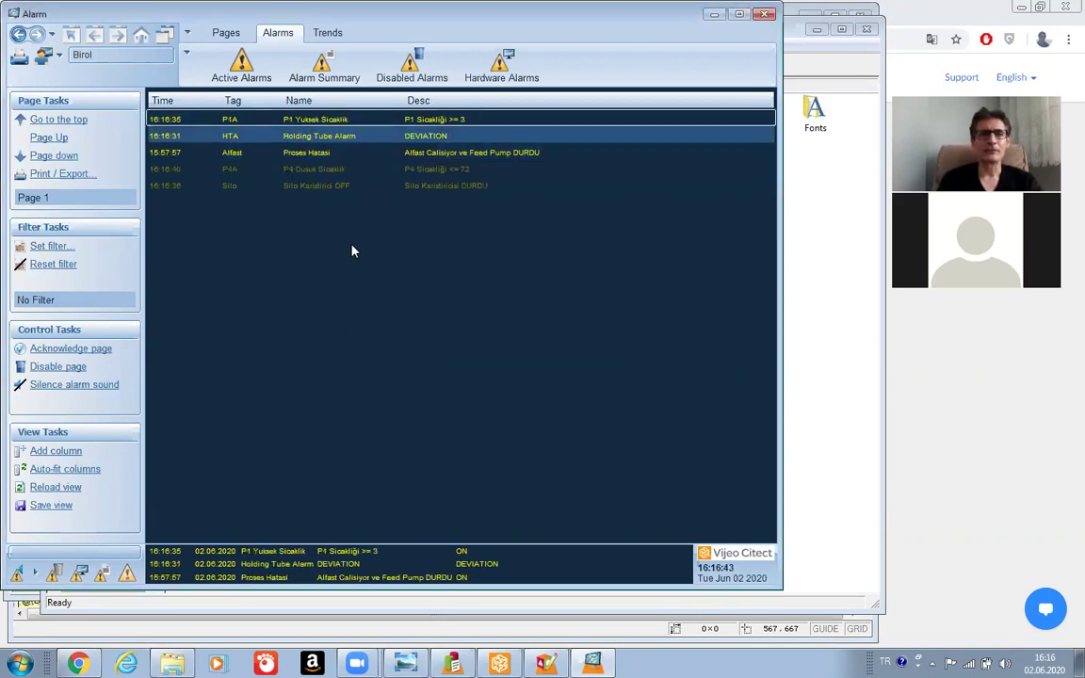
{"action": "left_click", "coordinate": [321, 66]}
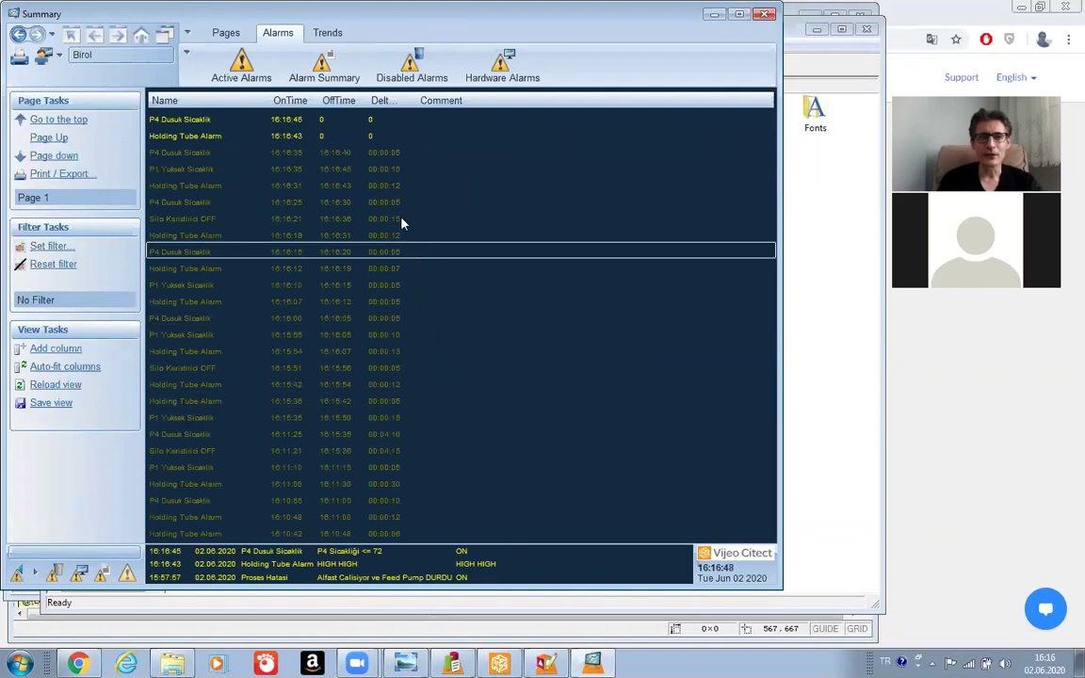
{"action": "right_click", "coordinate": [293, 140]}
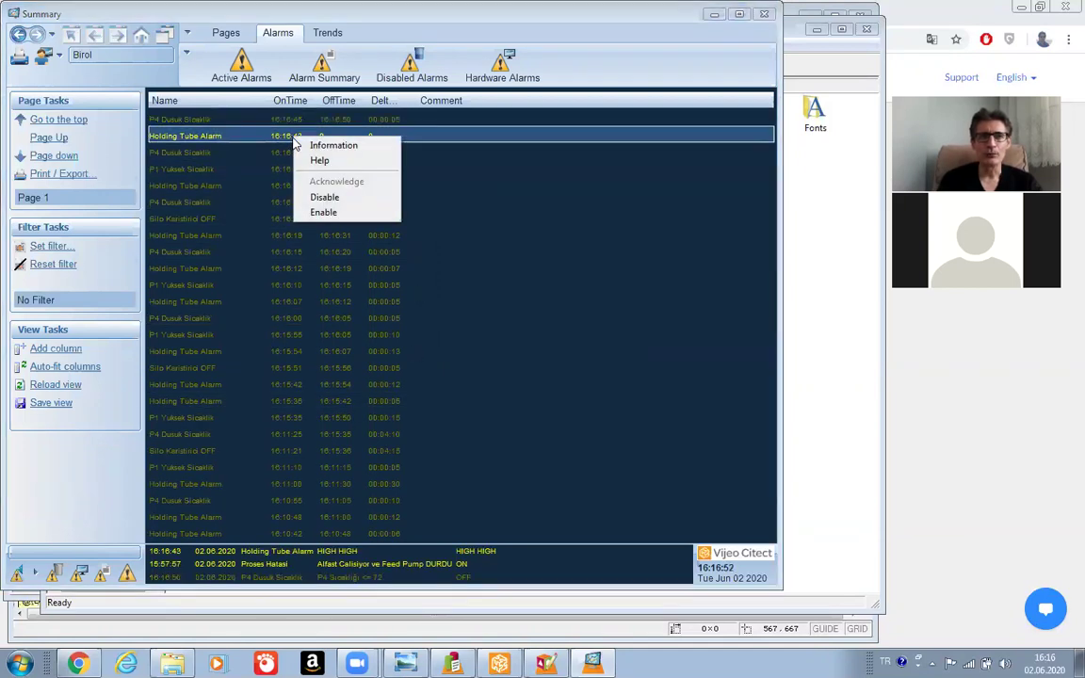
{"action": "left_click", "coordinate": [242, 62]}
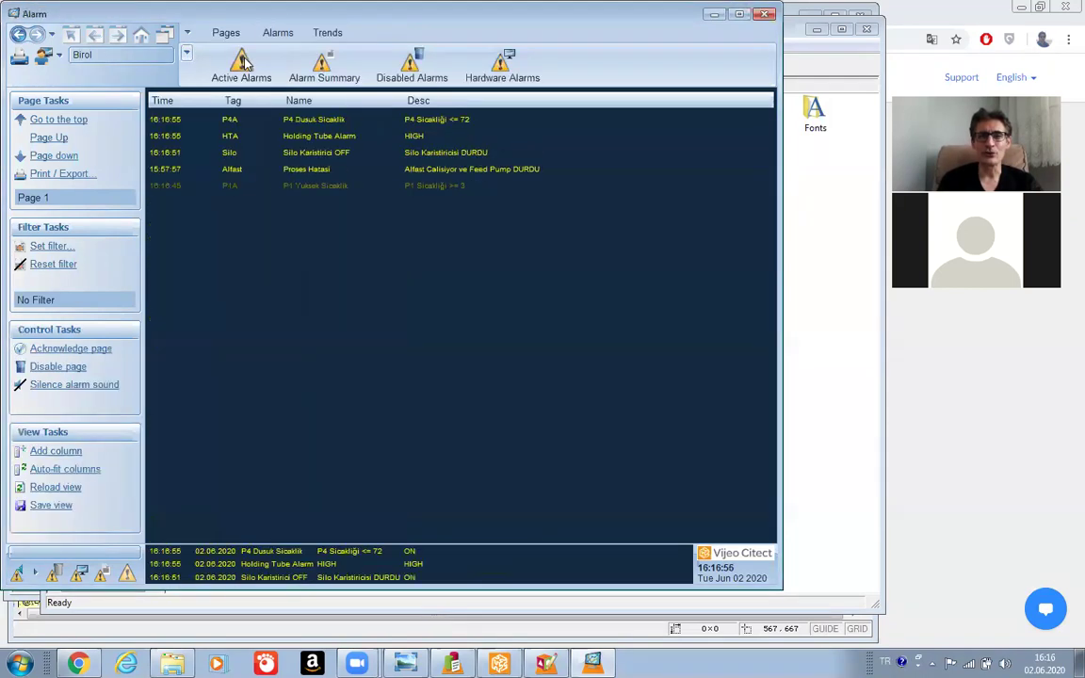
Acknowledge the P4 Dusuk Sicaklik alarm and view the alarm summary history.
{"action": "right_click", "coordinate": [305, 146]}
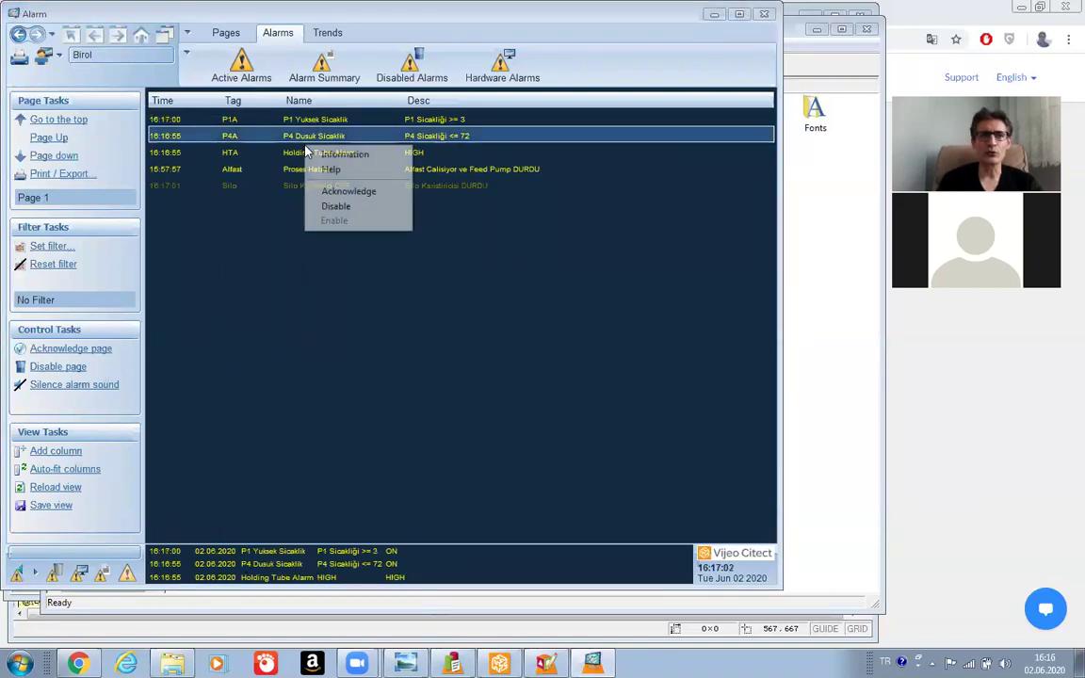
{"action": "left_click", "coordinate": [336, 192]}
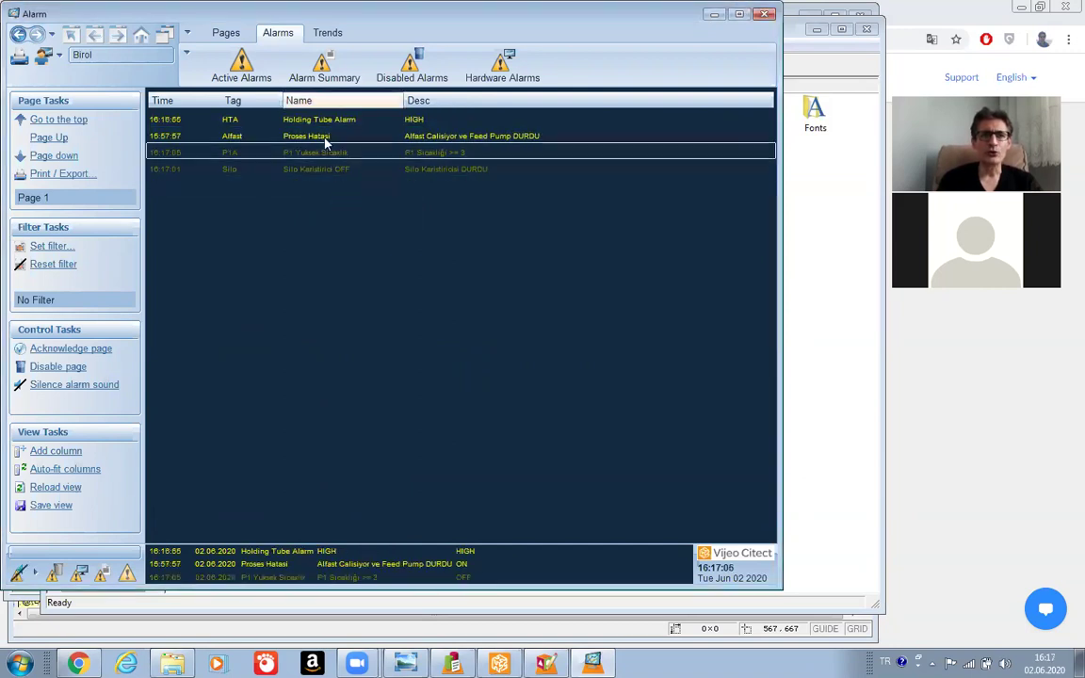
{"action": "left_click", "coordinate": [312, 68]}
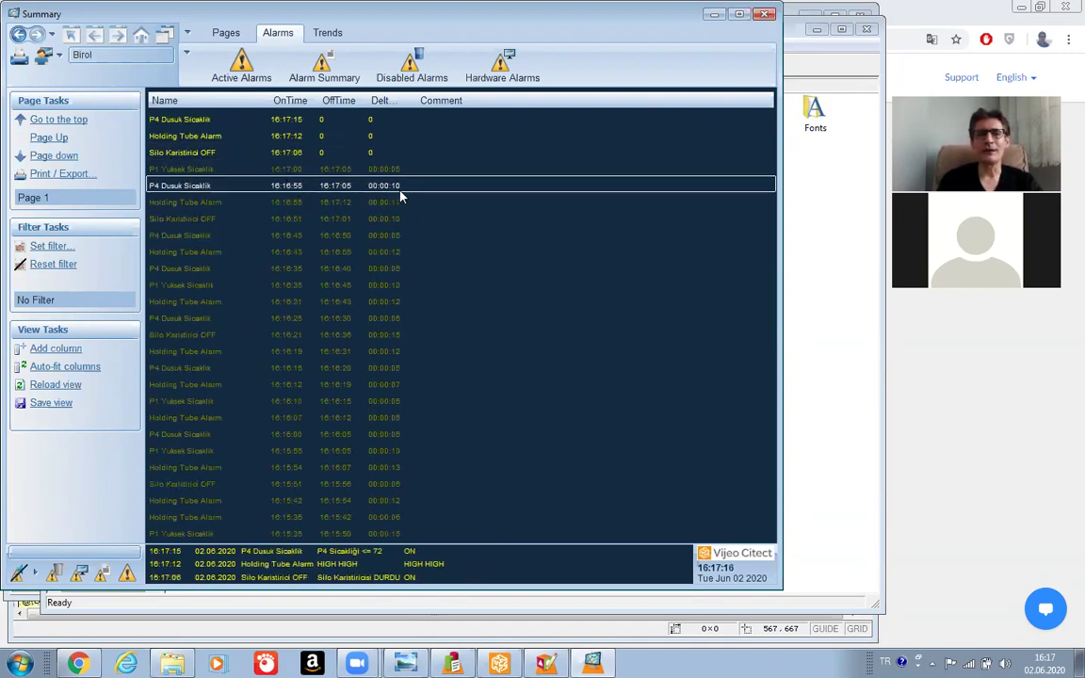
{"action": "left_click", "coordinate": [244, 67]}
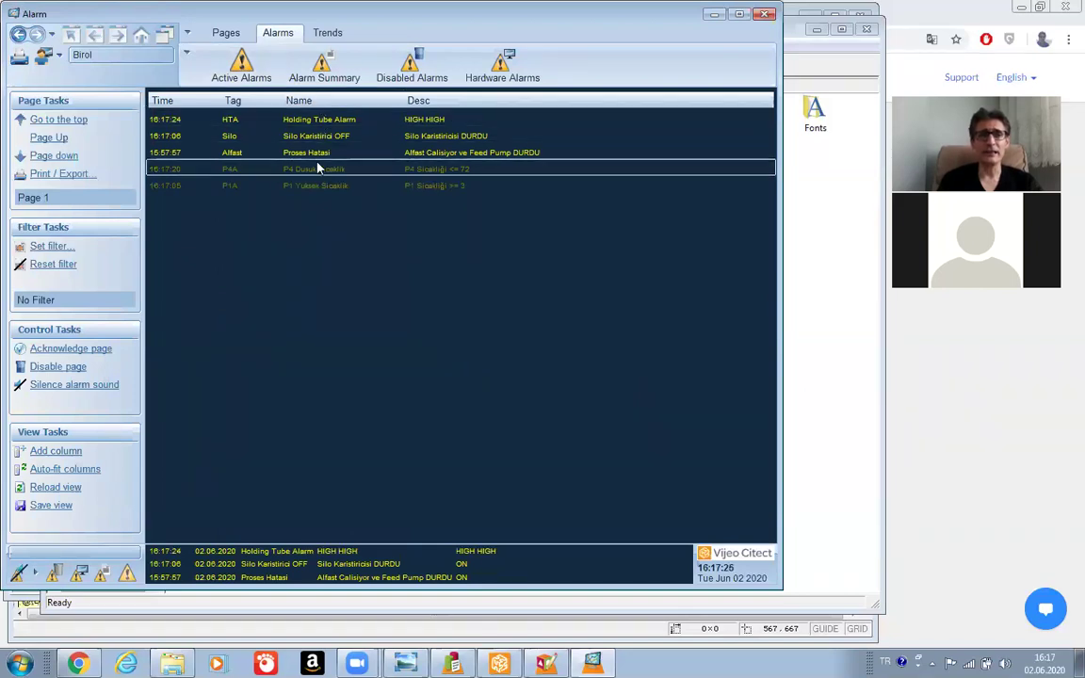
{"action": "right_click", "coordinate": [318, 170]}
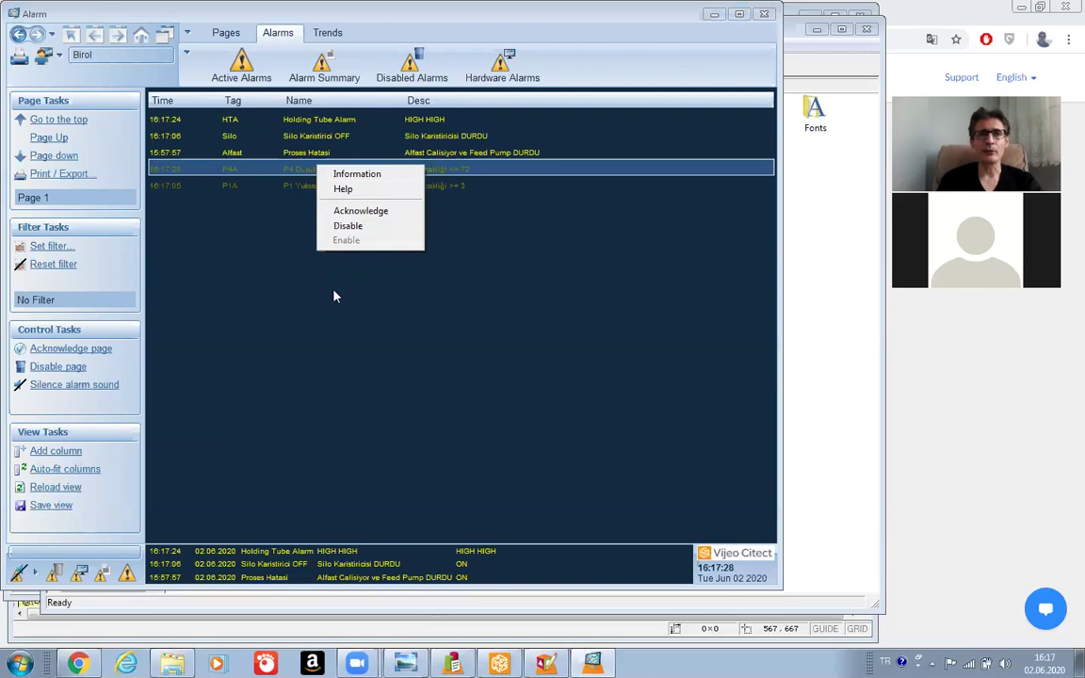
{"action": "left_click", "coordinate": [405, 75]}
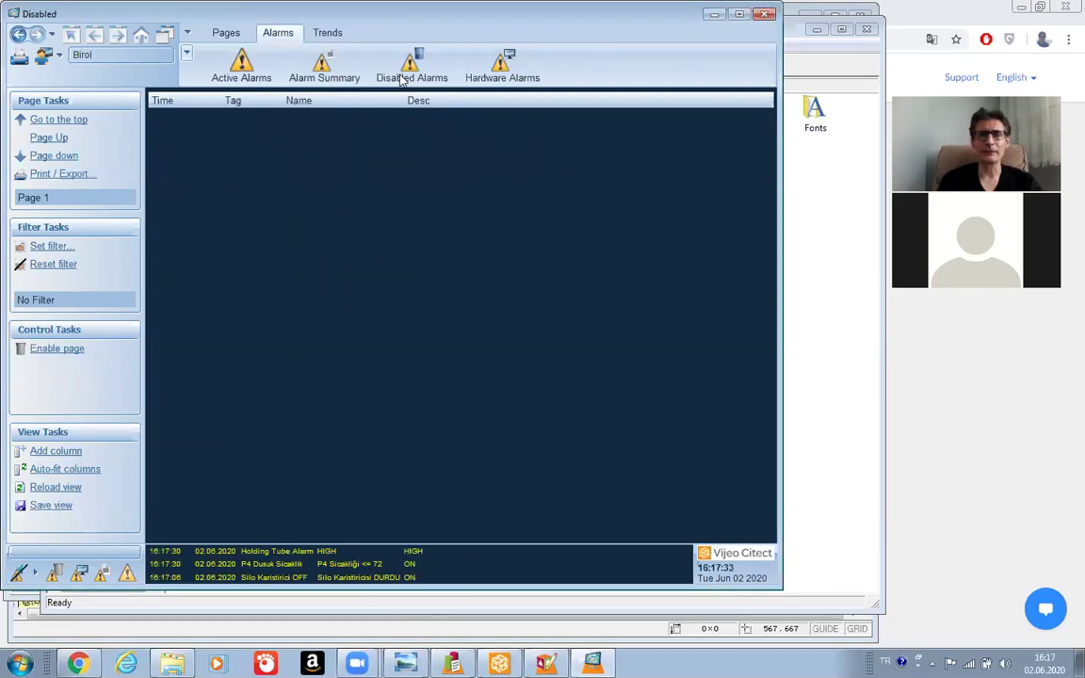
{"action": "left_click", "coordinate": [499, 80]}
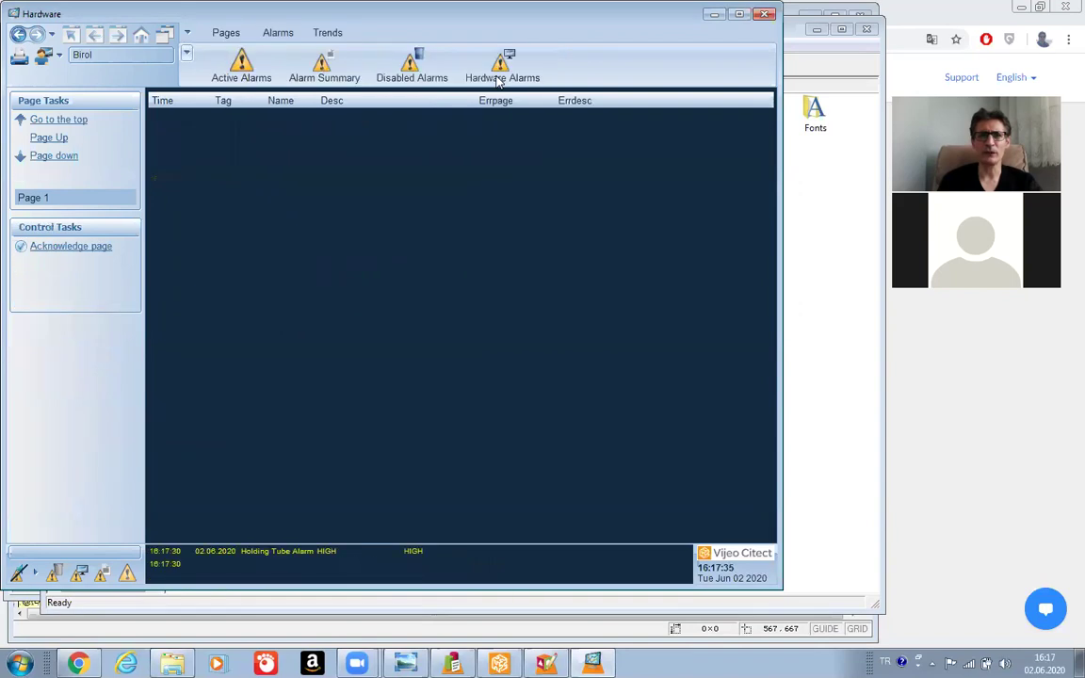
{"action": "left_click", "coordinate": [408, 64]}
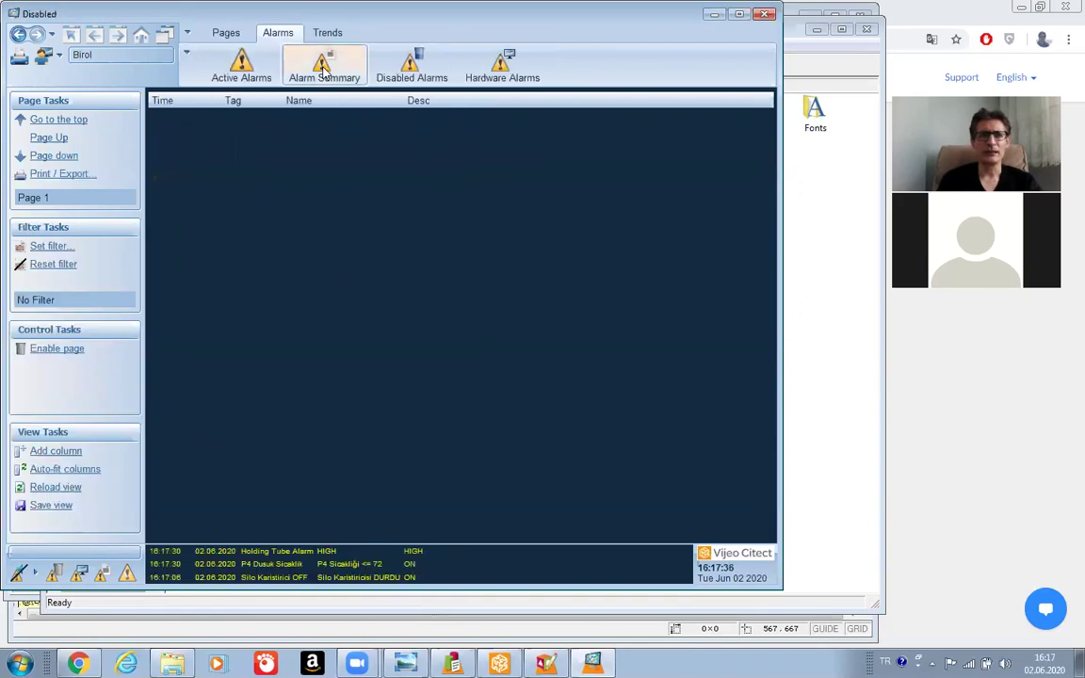
{"action": "left_click", "coordinate": [323, 68]}
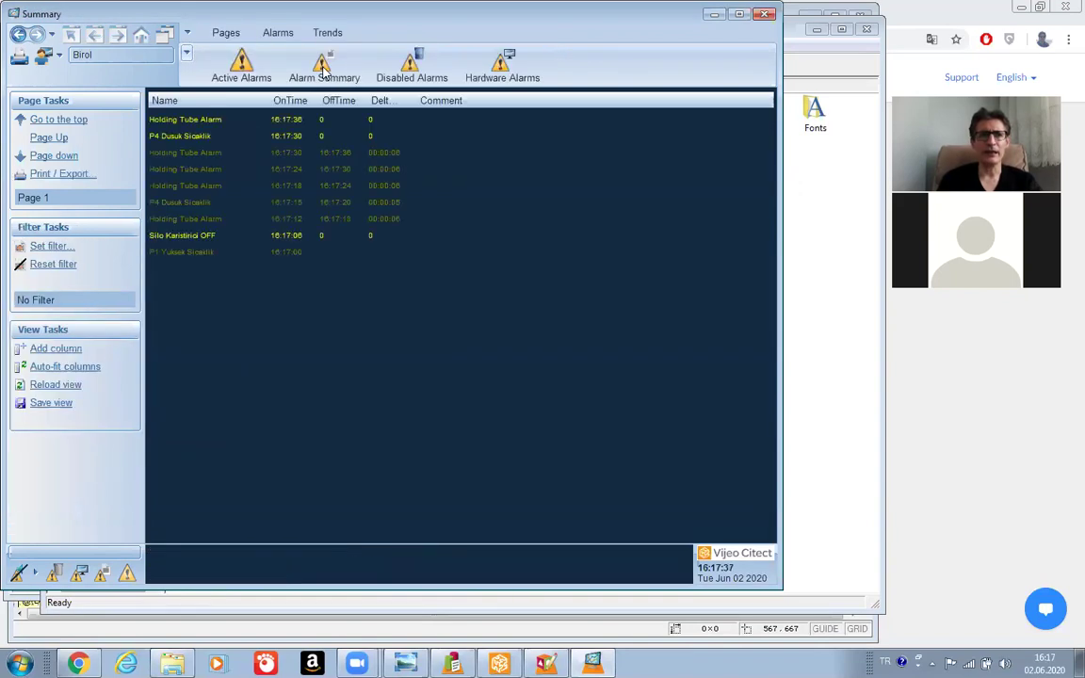
Disable the P4A alarm and confirm it appears among disabled alarms.
{"action": "left_click", "coordinate": [227, 75]}
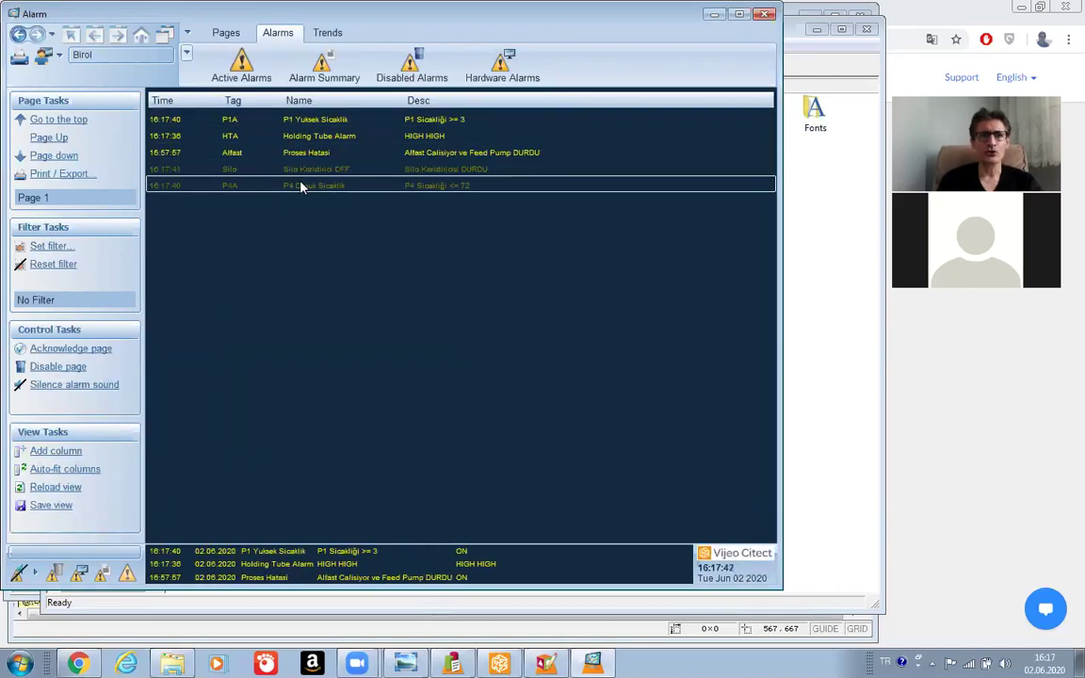
{"action": "right_click", "coordinate": [301, 187]}
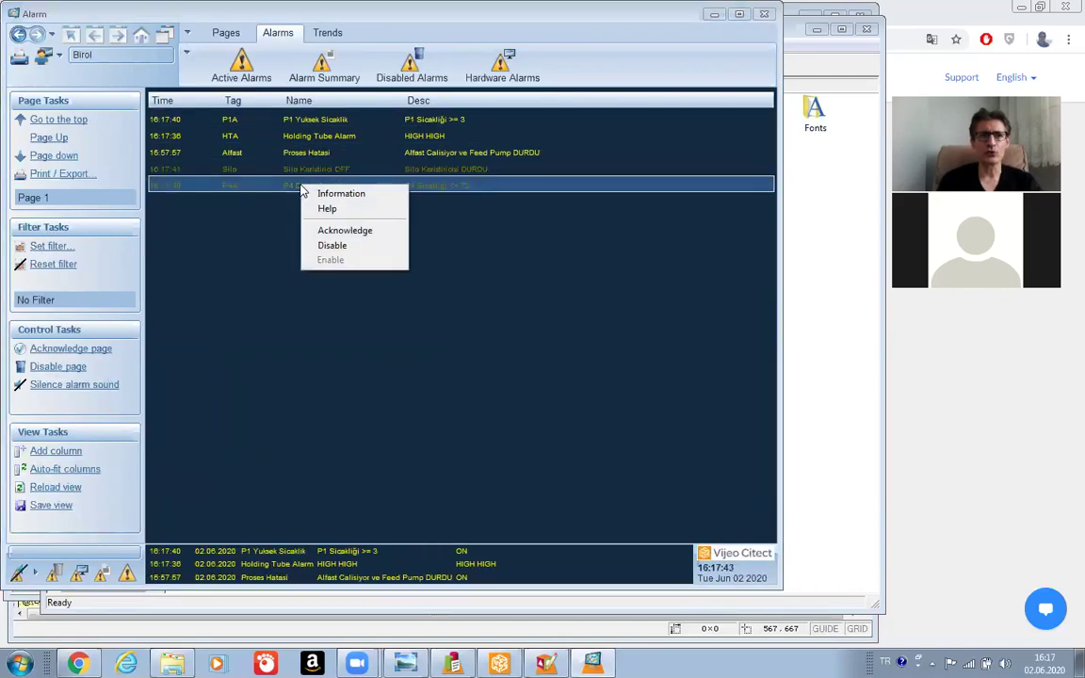
{"action": "left_click", "coordinate": [331, 246]}
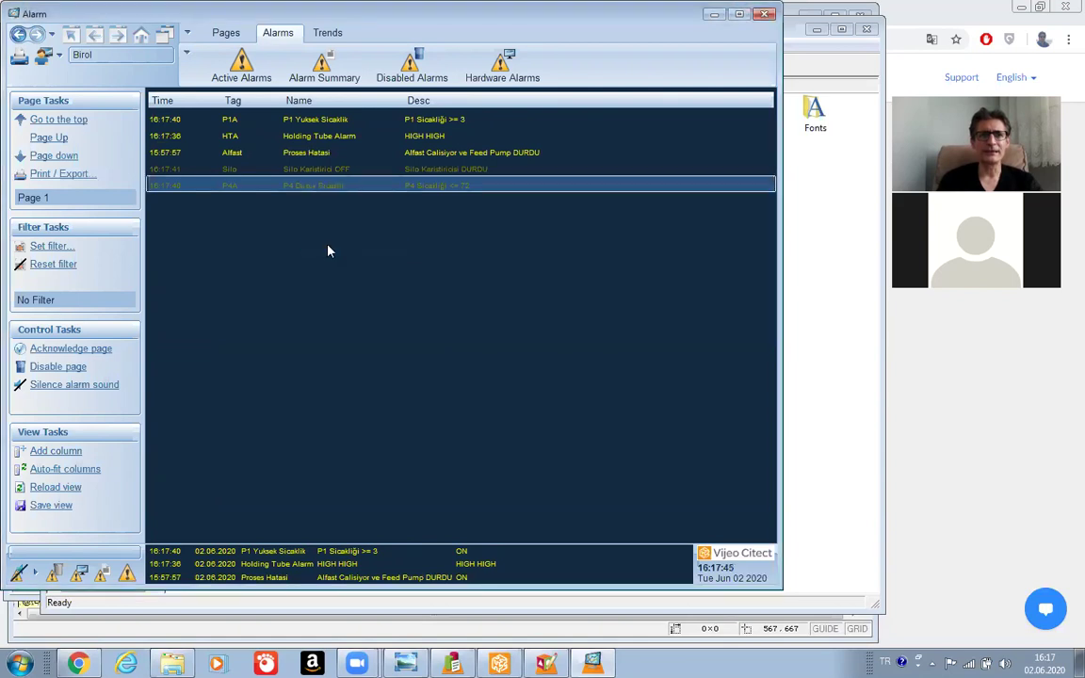
{"action": "left_click", "coordinate": [407, 79]}
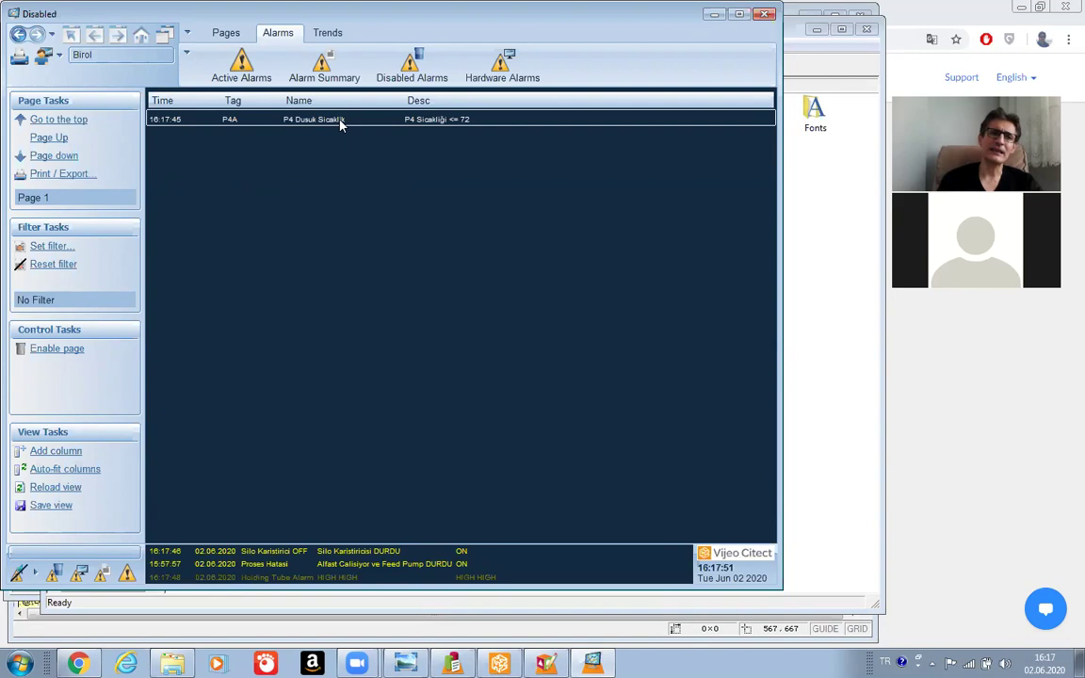
Disable the Silo alarm and check the disabled alarms list.
{"action": "left_click", "coordinate": [239, 60]}
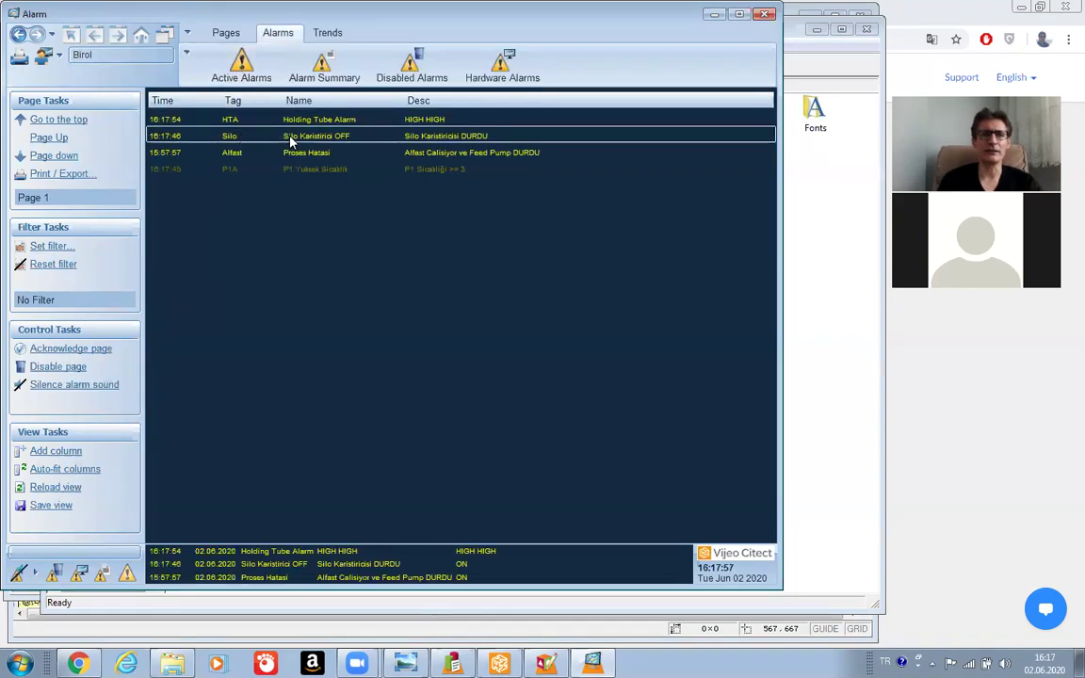
{"action": "right_click", "coordinate": [291, 140]}
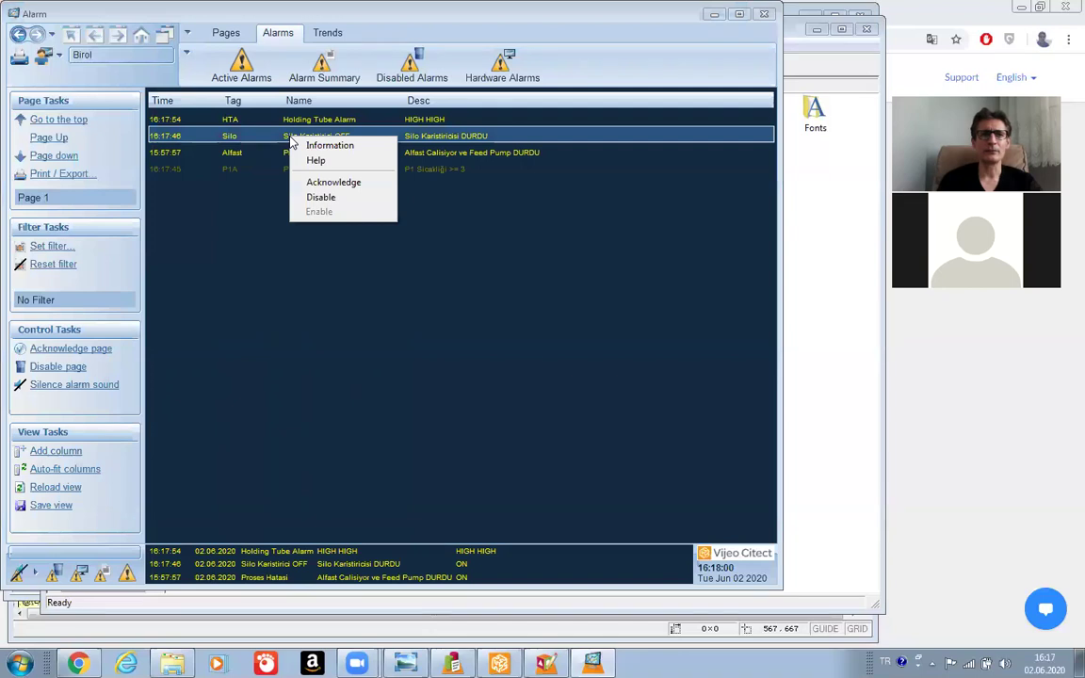
{"action": "left_click", "coordinate": [337, 198]}
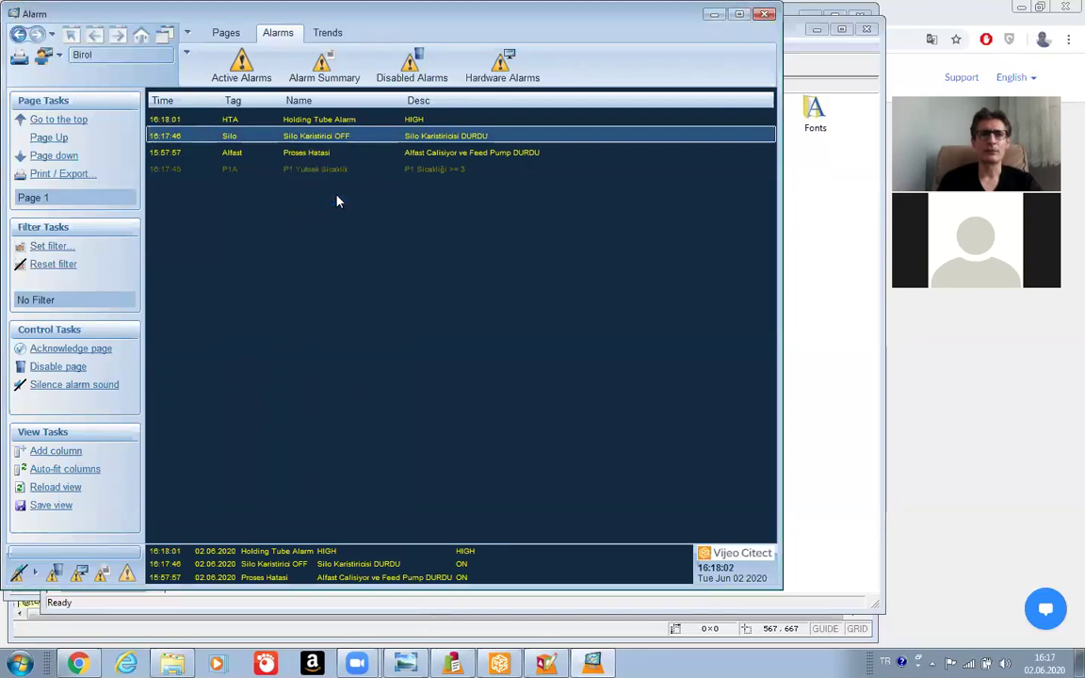
{"action": "left_click", "coordinate": [407, 65]}
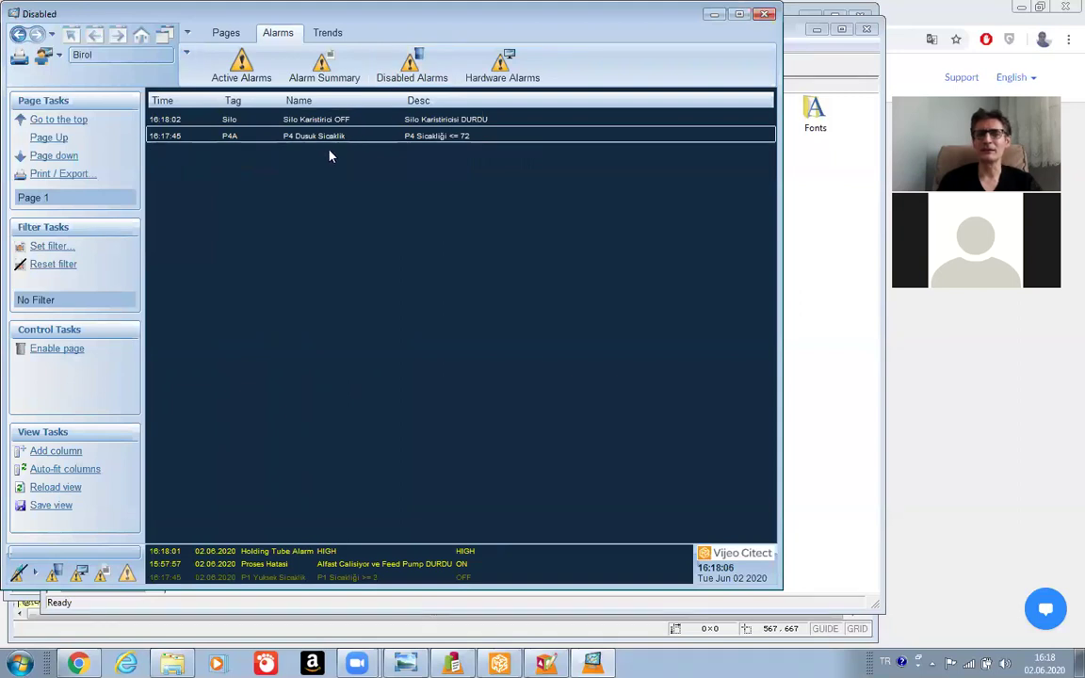
Disable the Alfast alarm and show the disabled alarms list.
{"action": "left_click", "coordinate": [235, 64]}
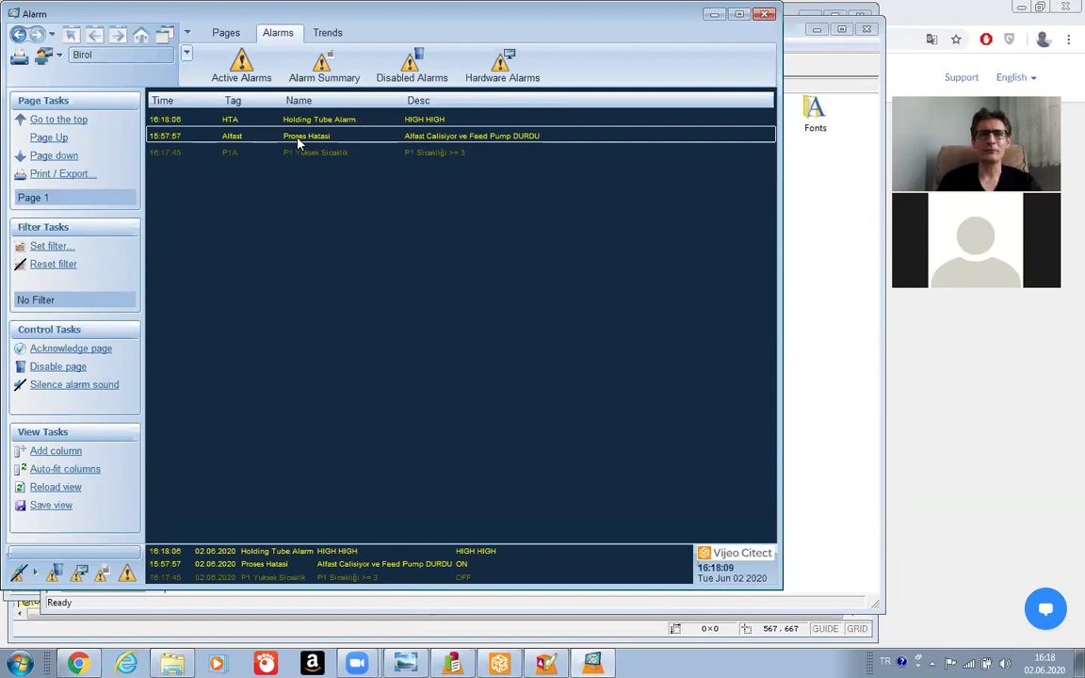
{"action": "right_click", "coordinate": [297, 141]}
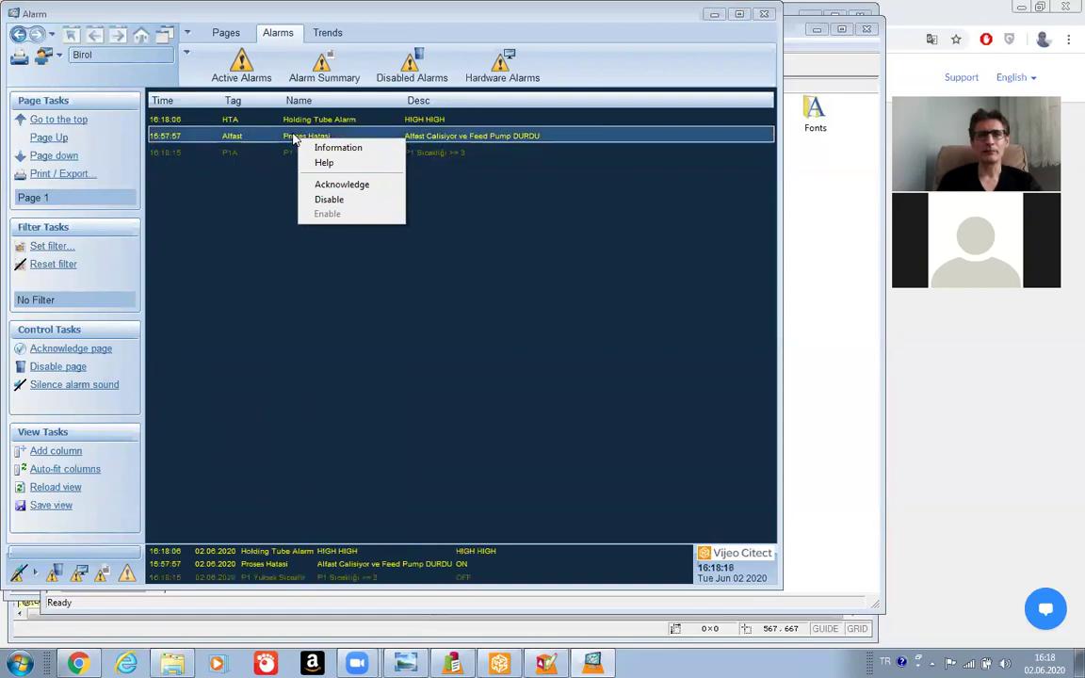
{"action": "left_click", "coordinate": [322, 200]}
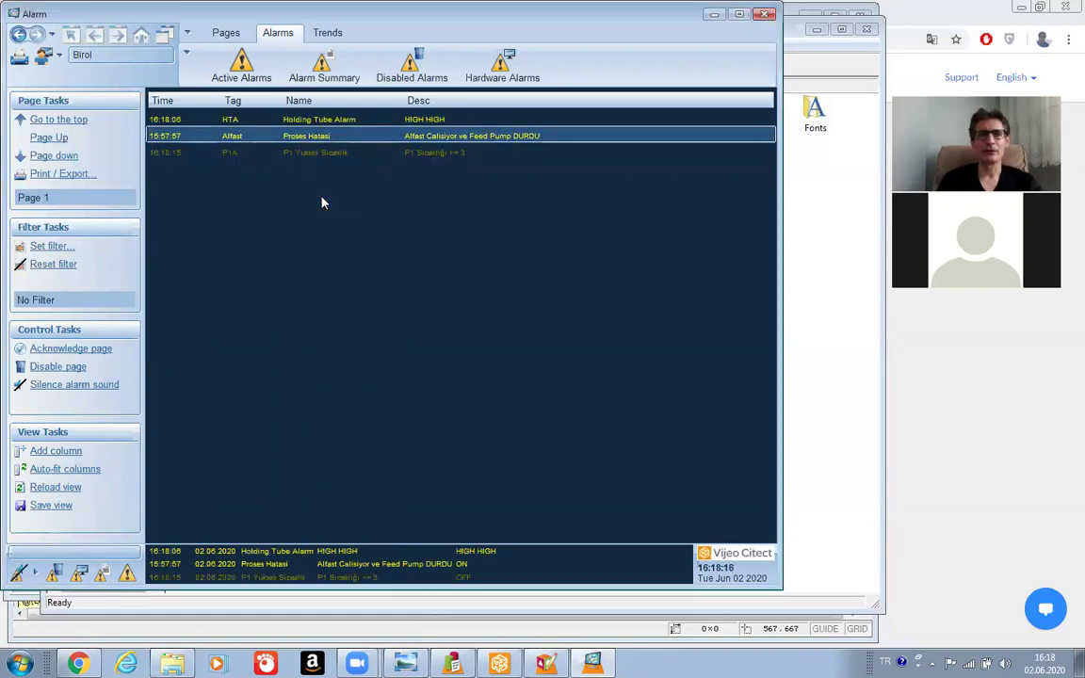
{"action": "left_click", "coordinate": [421, 64]}
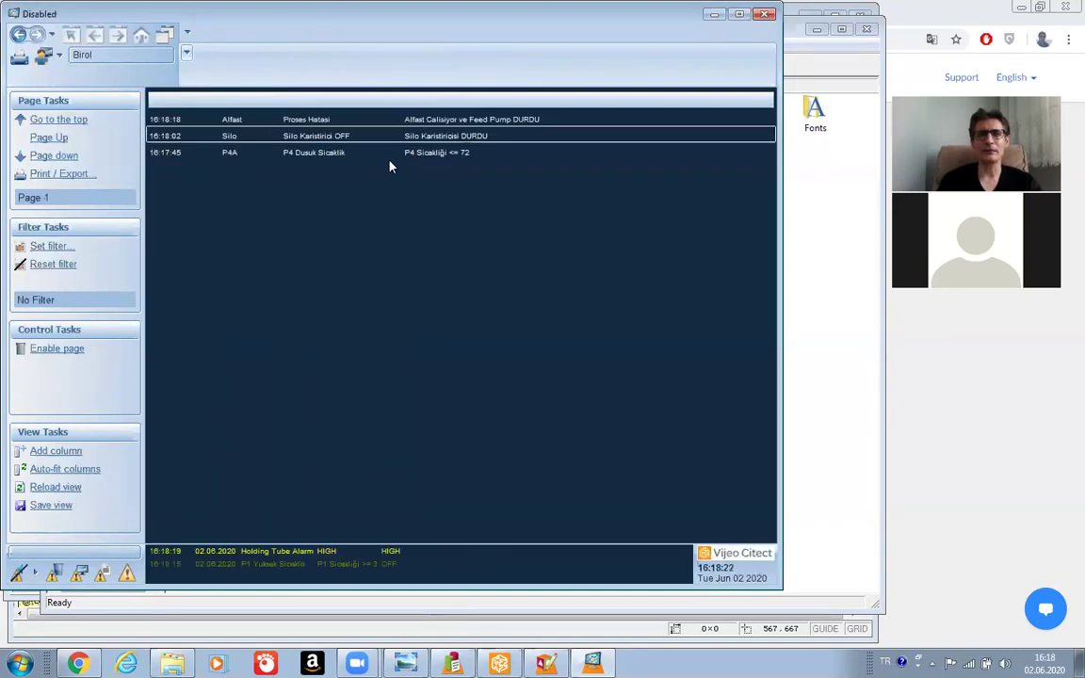
Enable P4A, Alfast and Silo one by one from the Disabled Alarms list.
{"action": "right_click", "coordinate": [323, 155]}
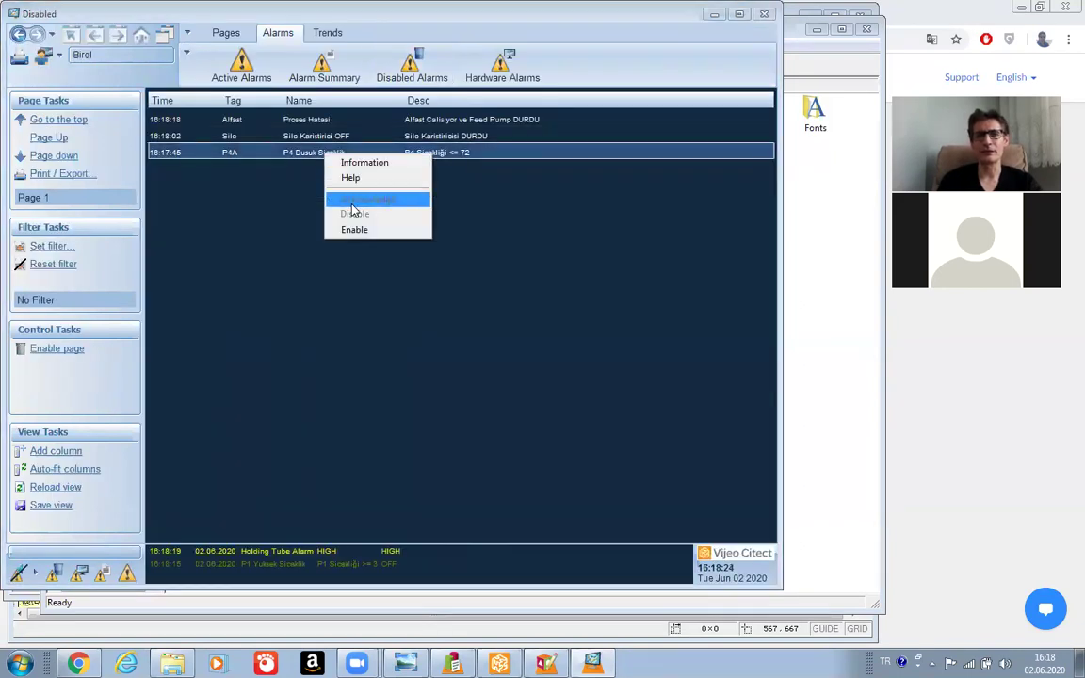
{"action": "left_click", "coordinate": [358, 234]}
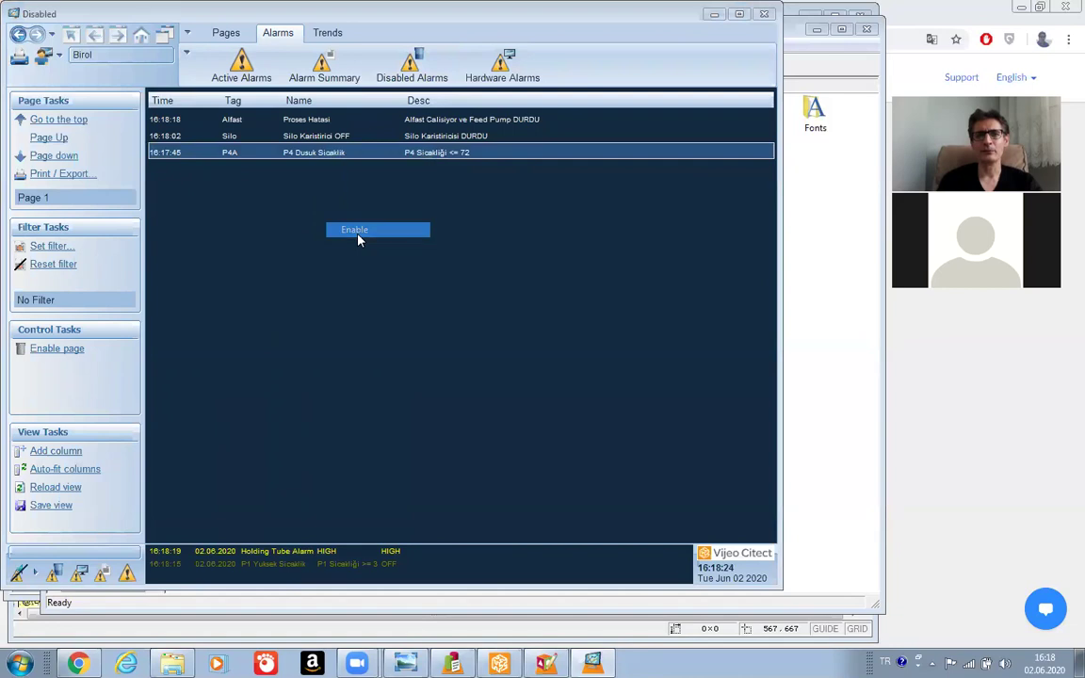
{"action": "right_click", "coordinate": [325, 120]}
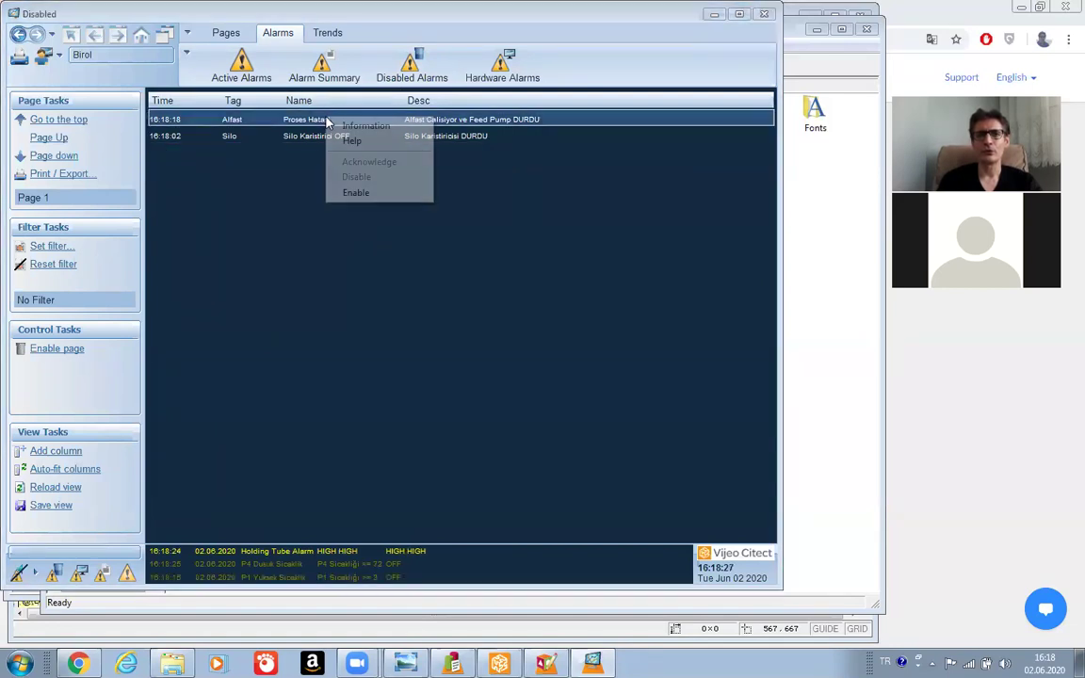
{"action": "left_click", "coordinate": [355, 192]}
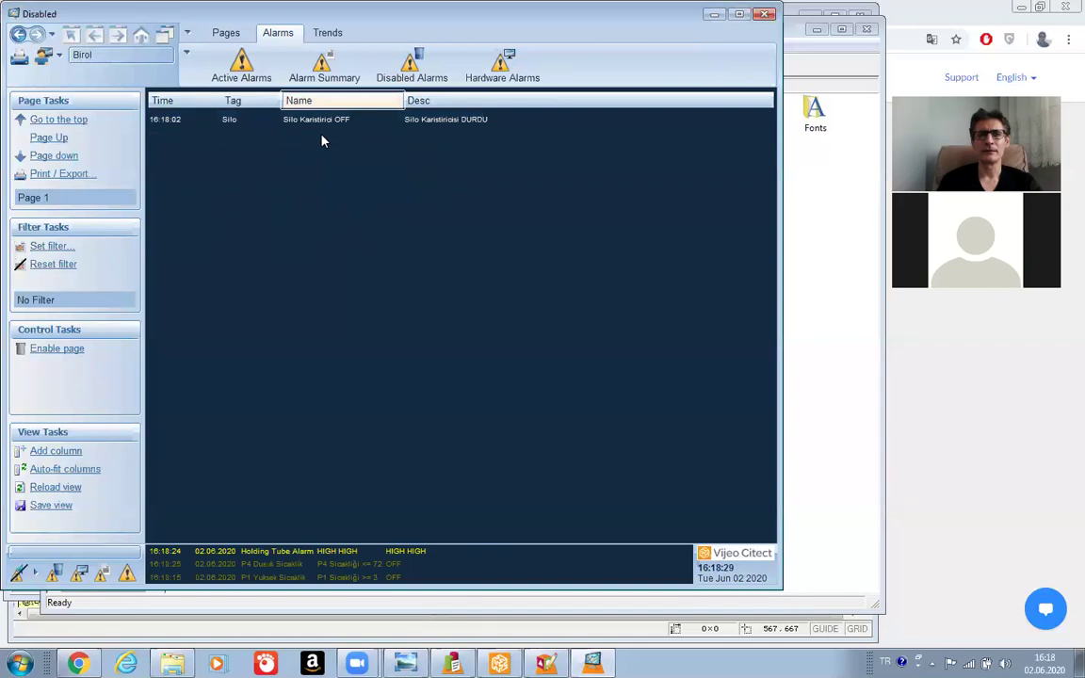
{"action": "left_click", "coordinate": [317, 122]}
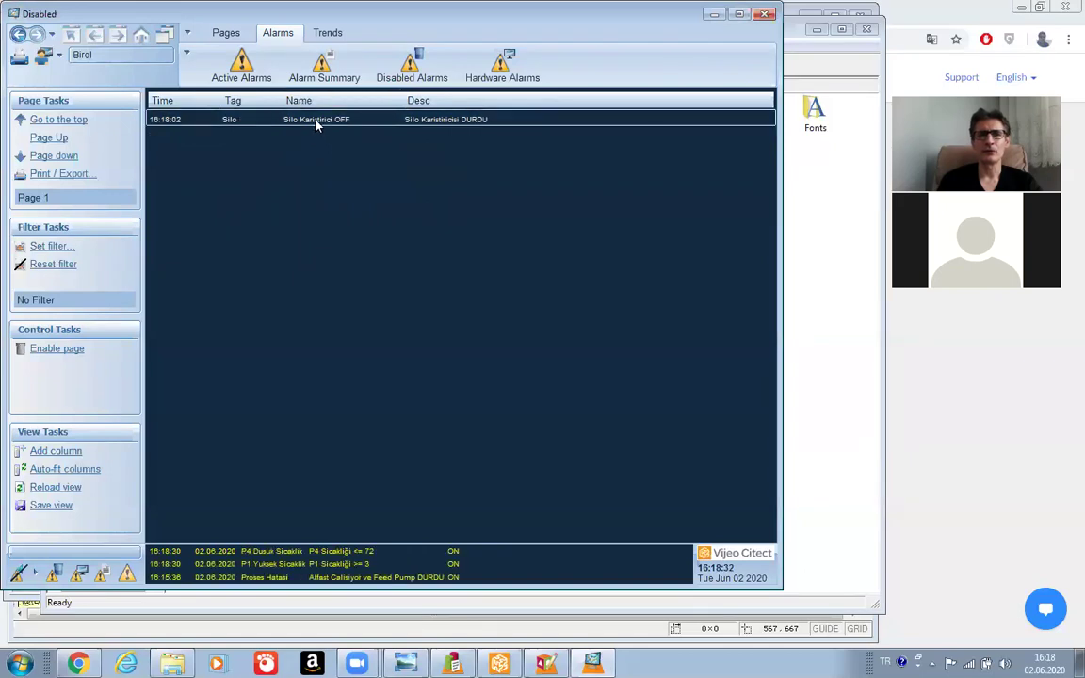
{"action": "right_click", "coordinate": [317, 124]}
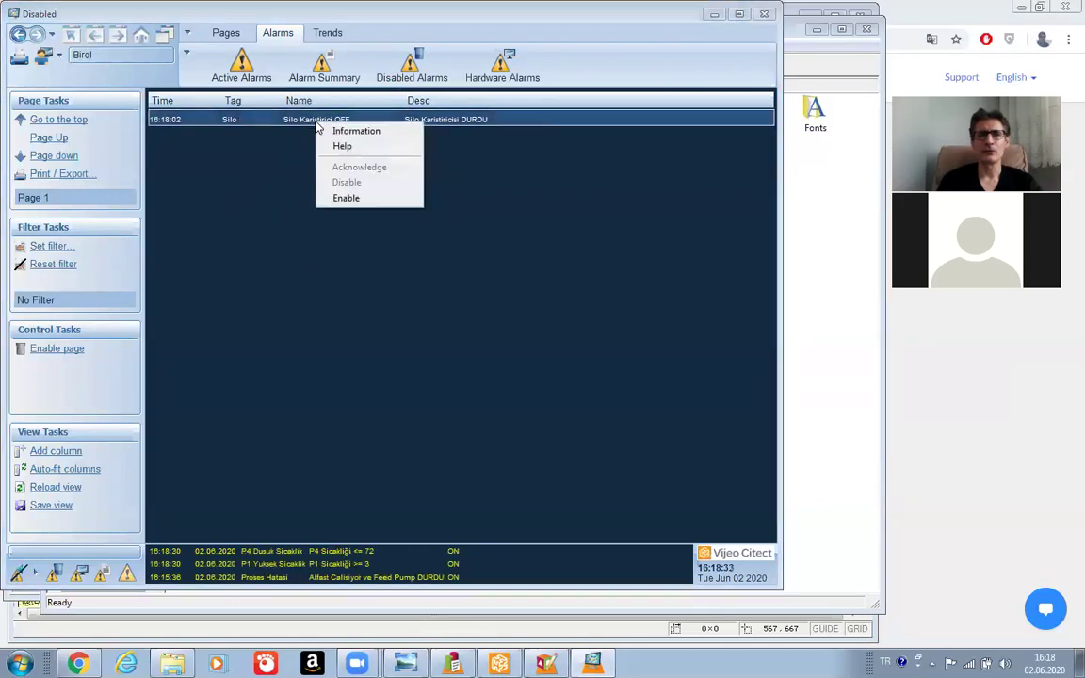
{"action": "left_click", "coordinate": [349, 199]}
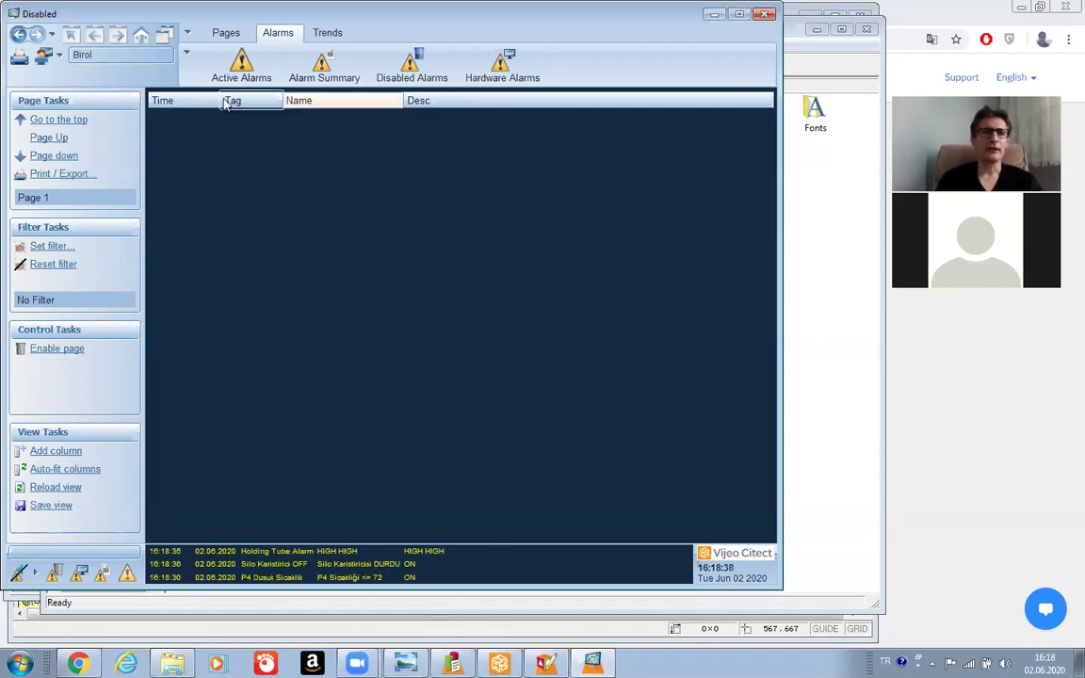
Select the P1A alarm, browse the Summary, Hardware and Disabled Alarms pages, then return to Active Alarms.
{"action": "left_click", "coordinate": [241, 68]}
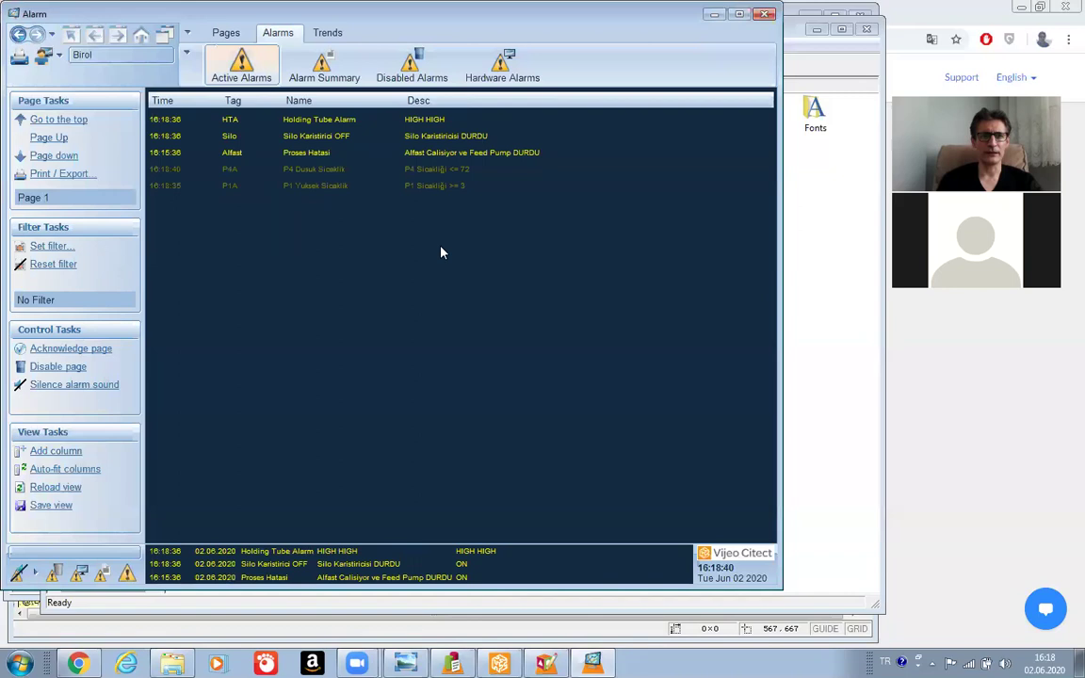
{"action": "left_click", "coordinate": [332, 184]}
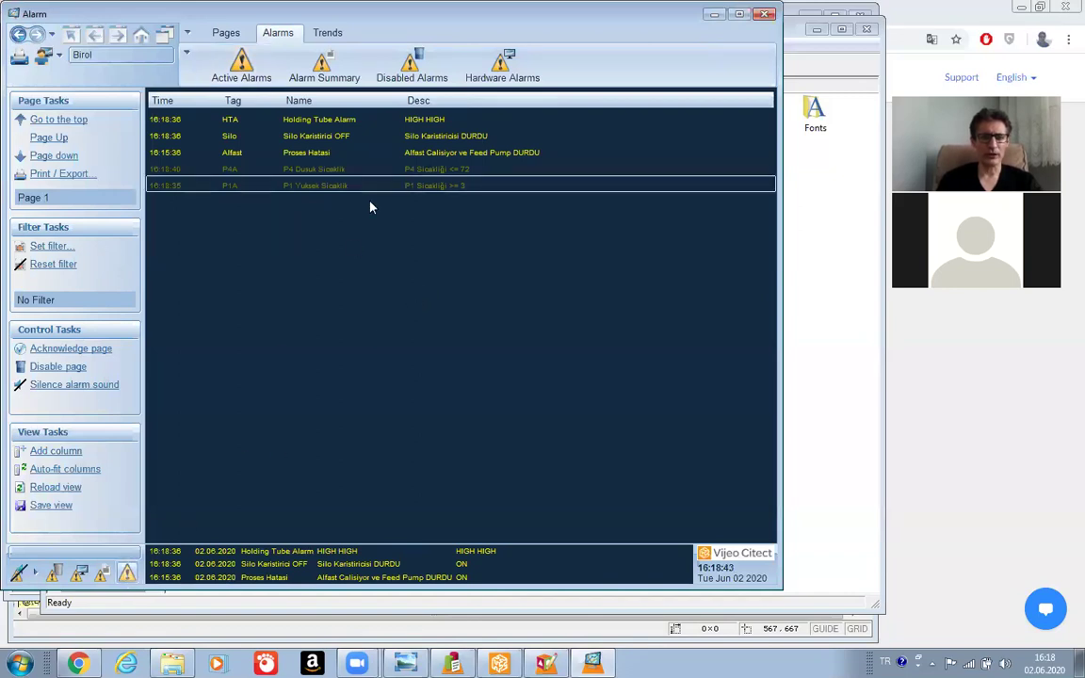
{"action": "left_click", "coordinate": [102, 576]}
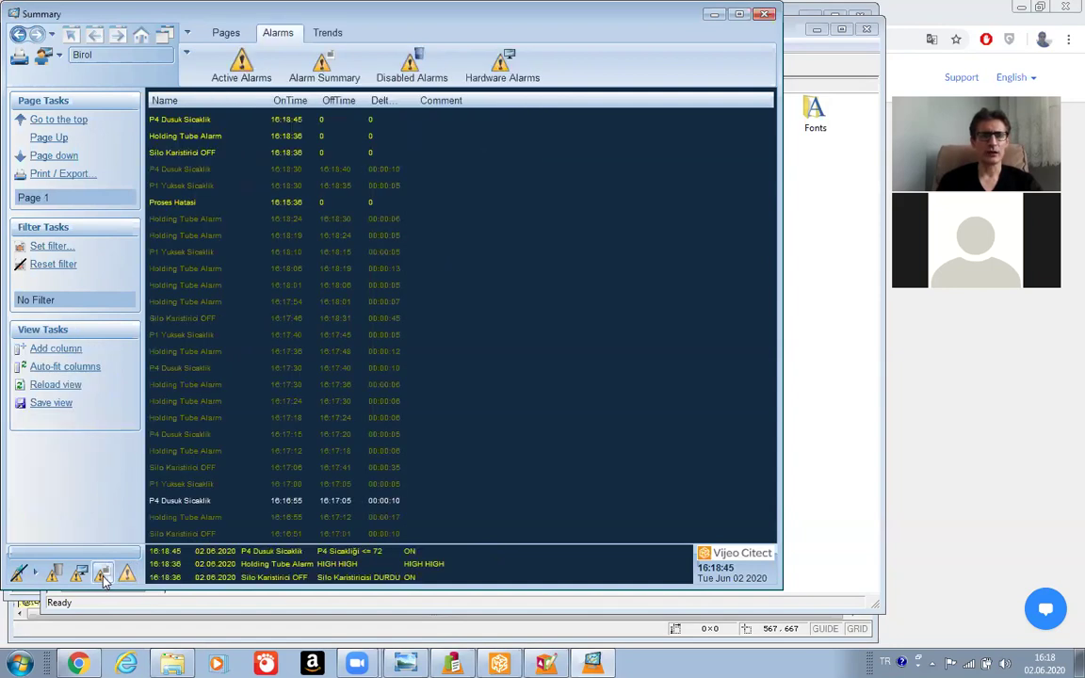
{"action": "left_click", "coordinate": [79, 576]}
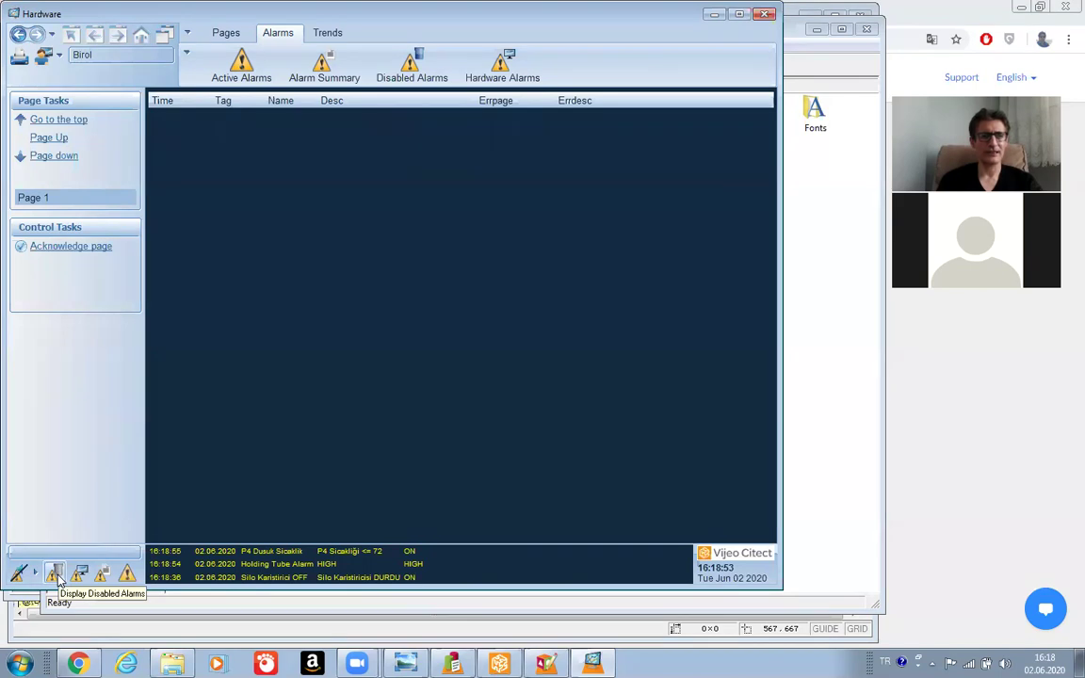
{"action": "left_click", "coordinate": [55, 574]}
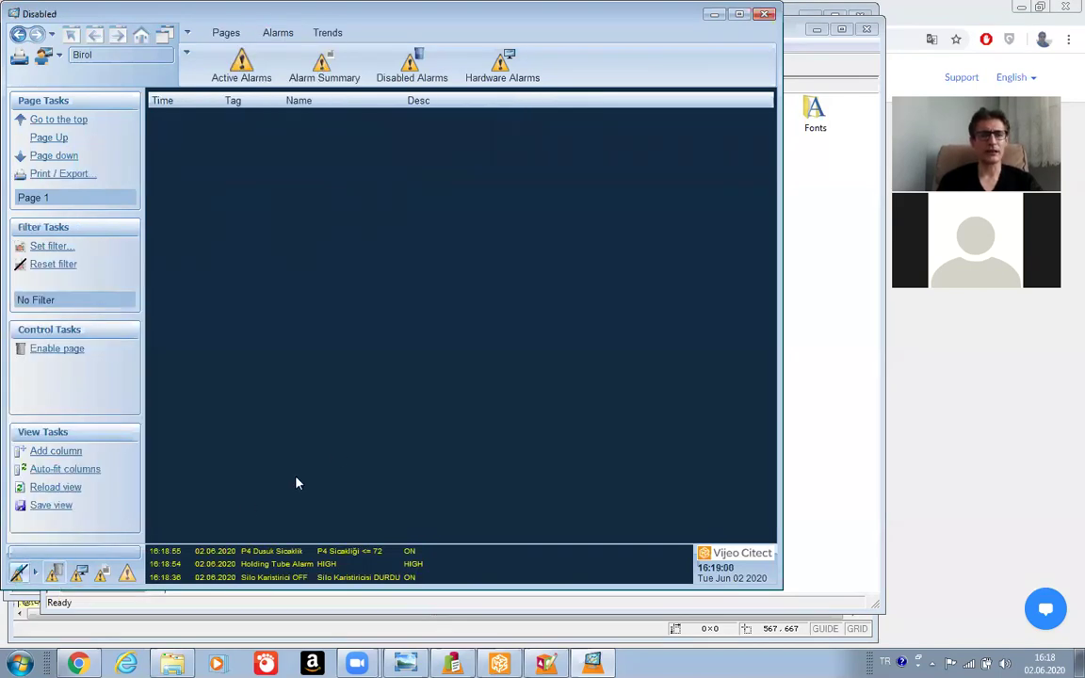
{"action": "left_click", "coordinate": [241, 64]}
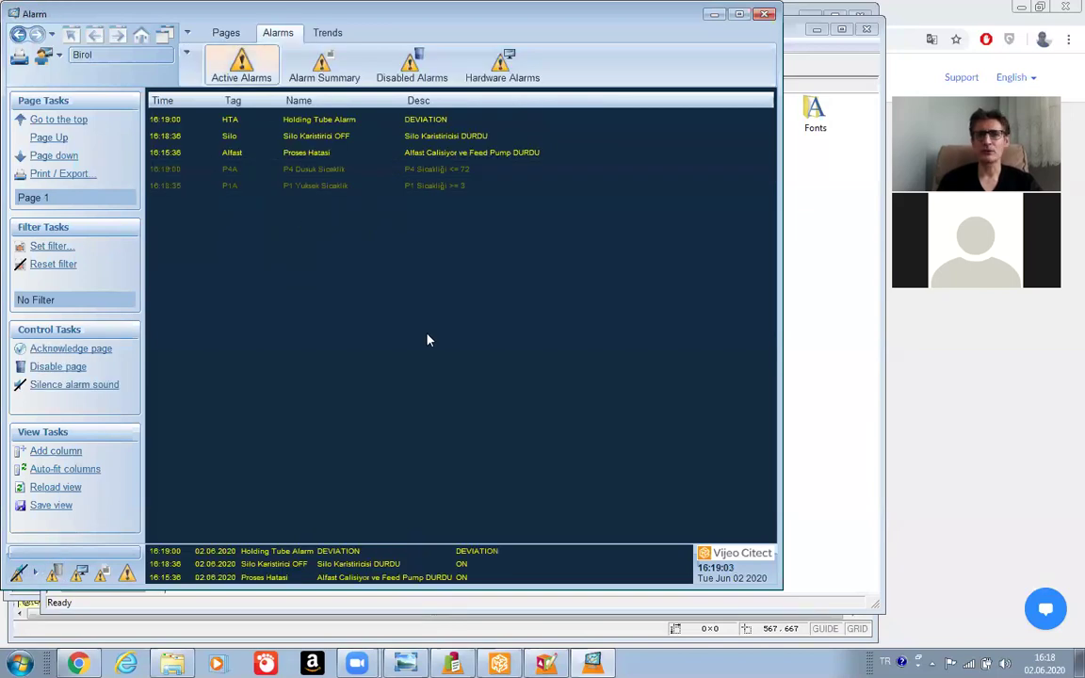
{"action": "left_click", "coordinate": [626, 136]}
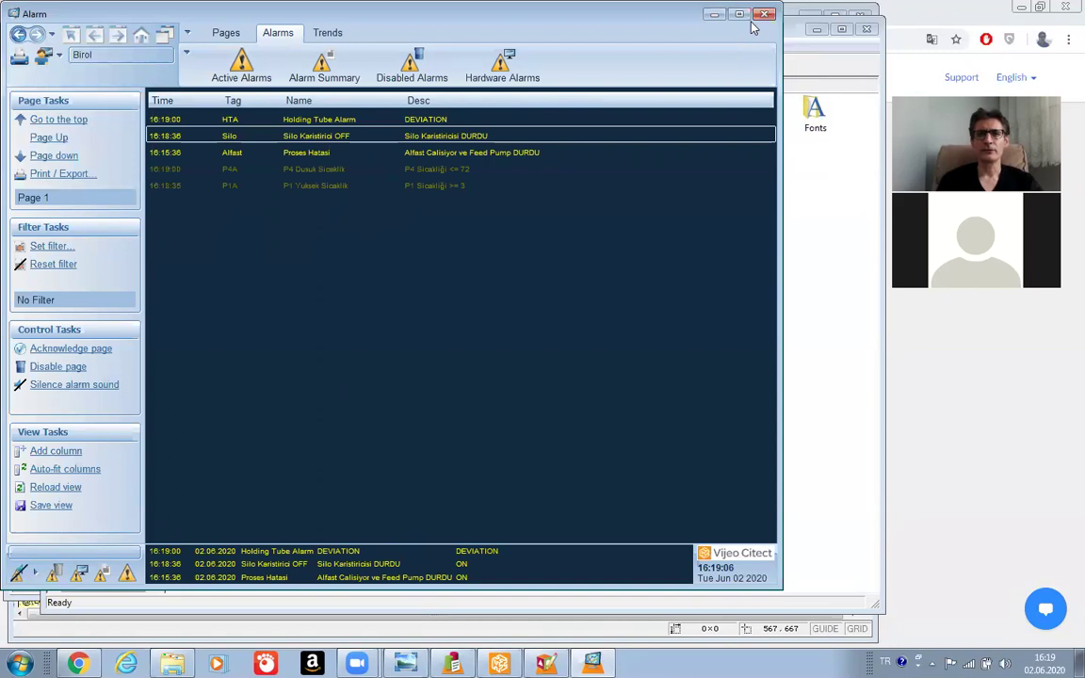
Close the runtime Alarm window and open Milk2020's System > Devices form in the Project Editor.
{"action": "left_click", "coordinate": [764, 15]}
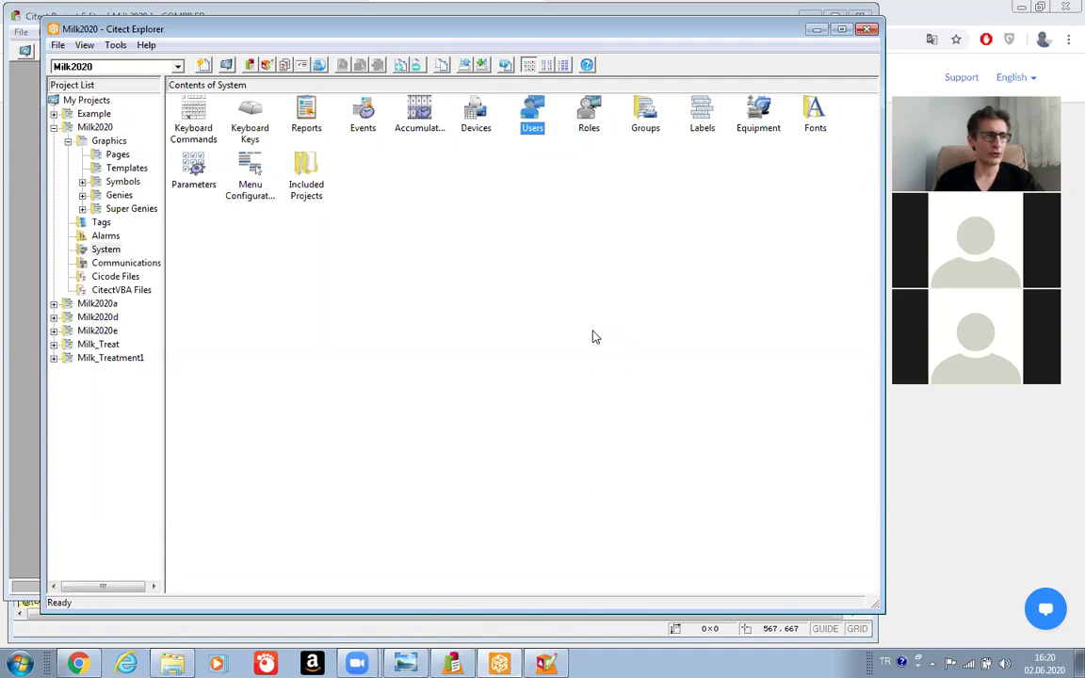
{"action": "left_click", "coordinate": [104, 249]}
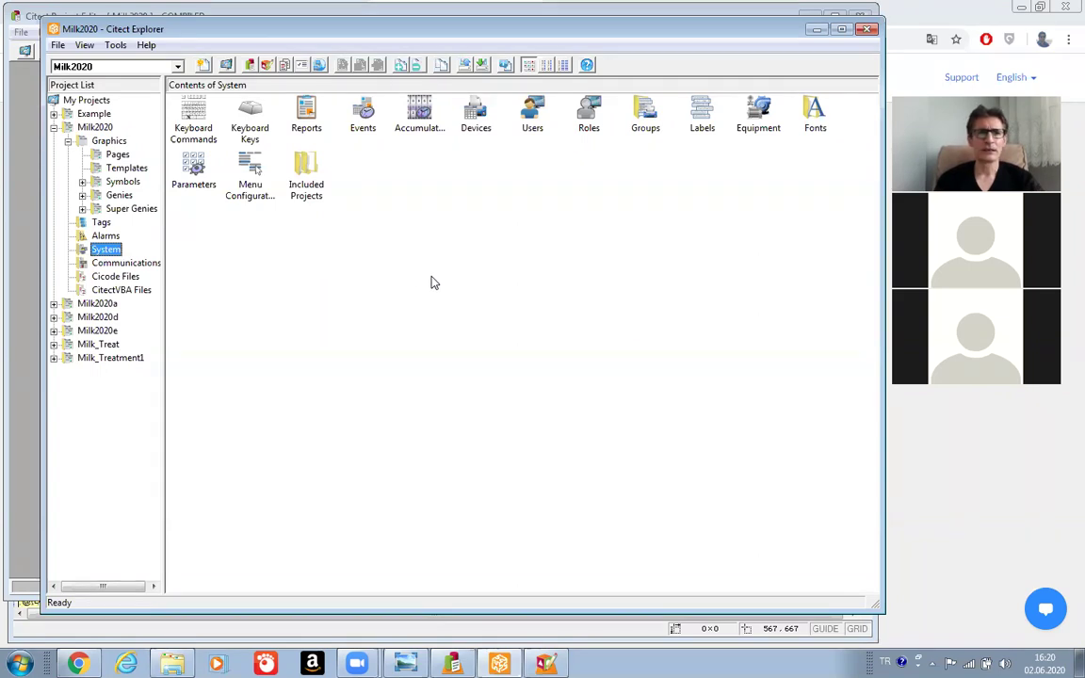
{"action": "left_click", "coordinate": [475, 125]}
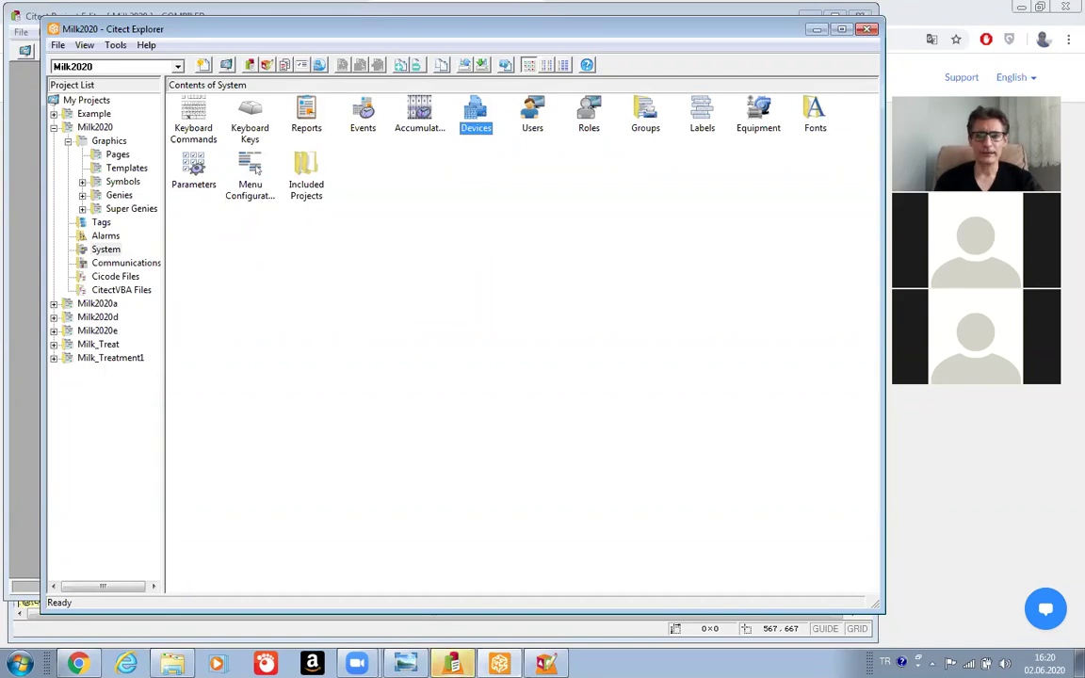
{"action": "mouse_move", "coordinate": [452, 663]}
{"action": "left_click", "coordinate": [447, 628]}
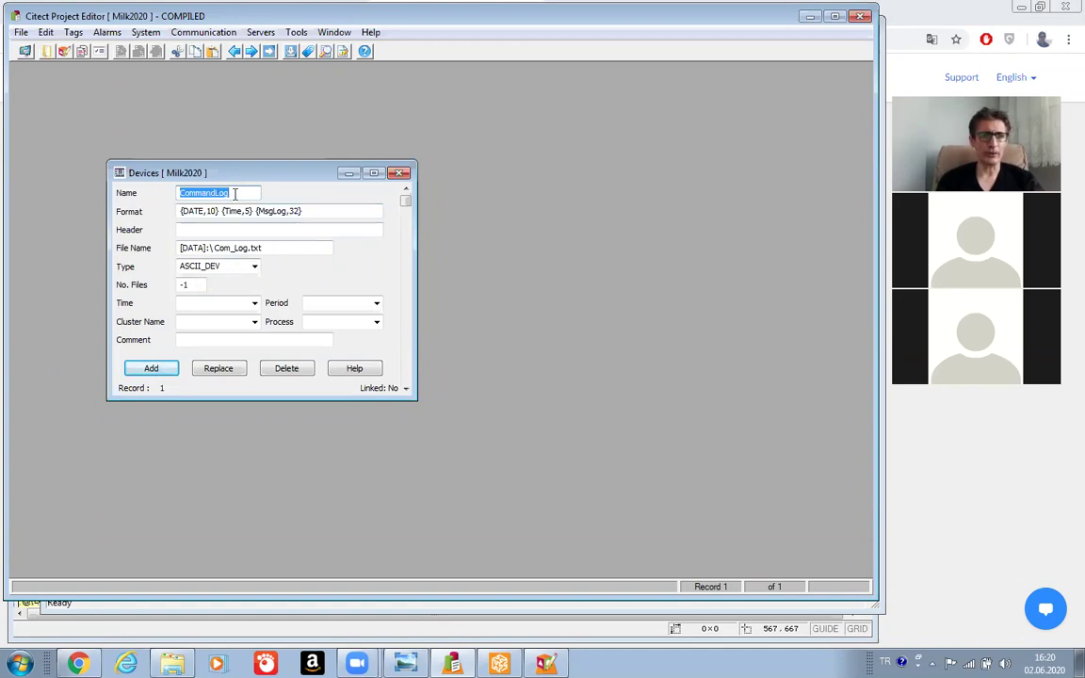
Rename the device record from CommandLog to AlarmSummary.
{"action": "type", "text": "A"}
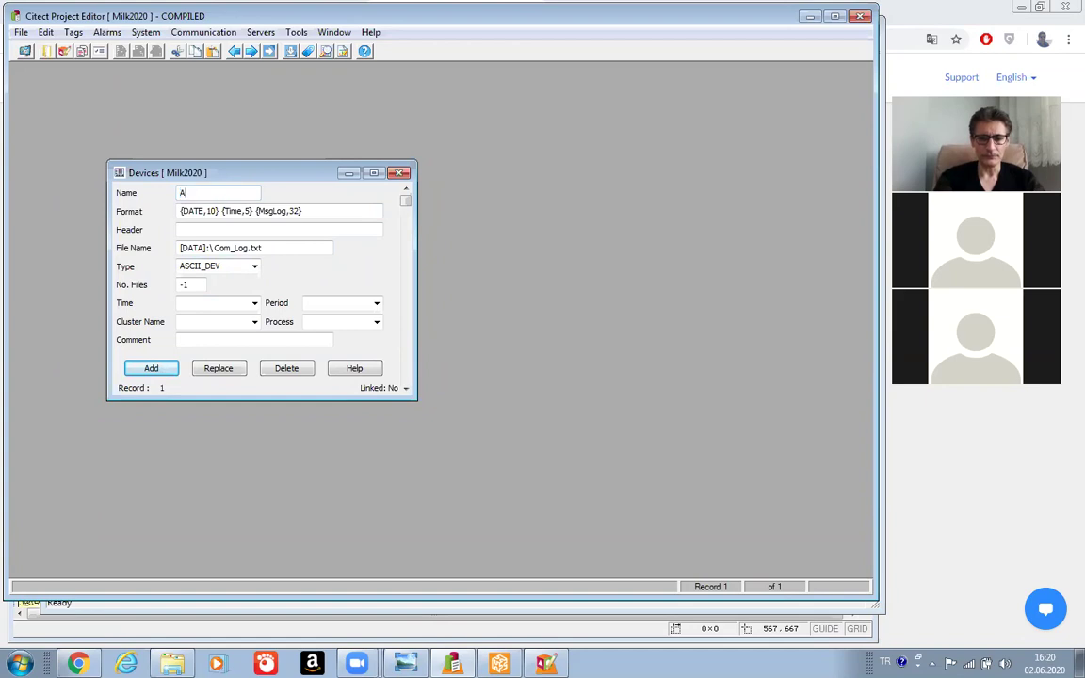
{"action": "type", "text": "l"}
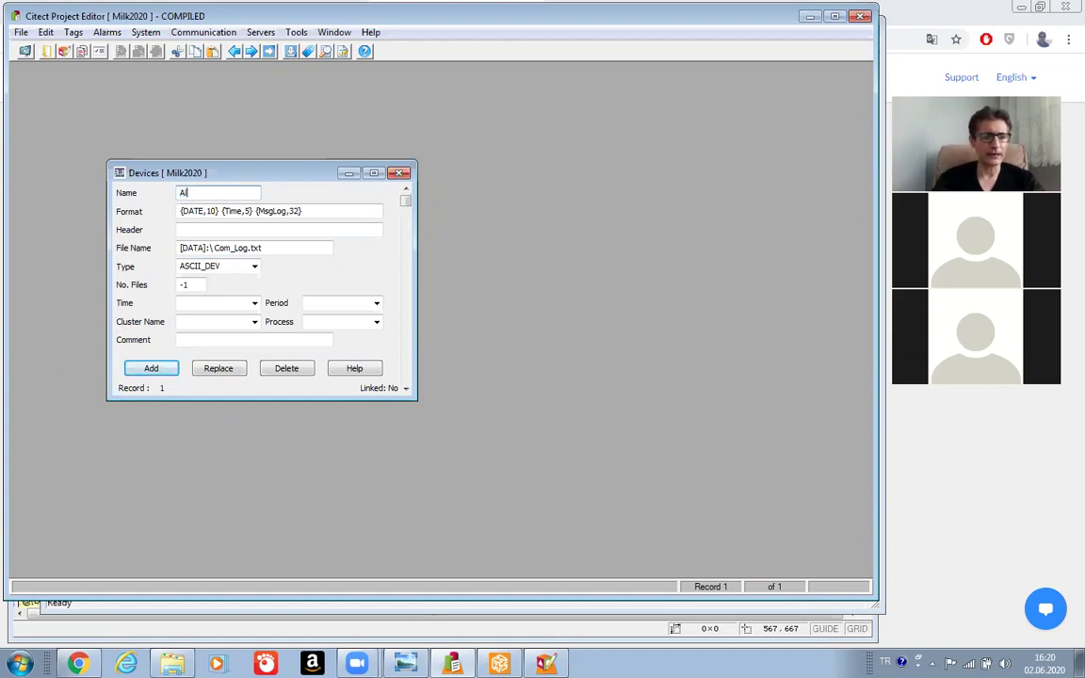
{"action": "type", "text": "armSu"}
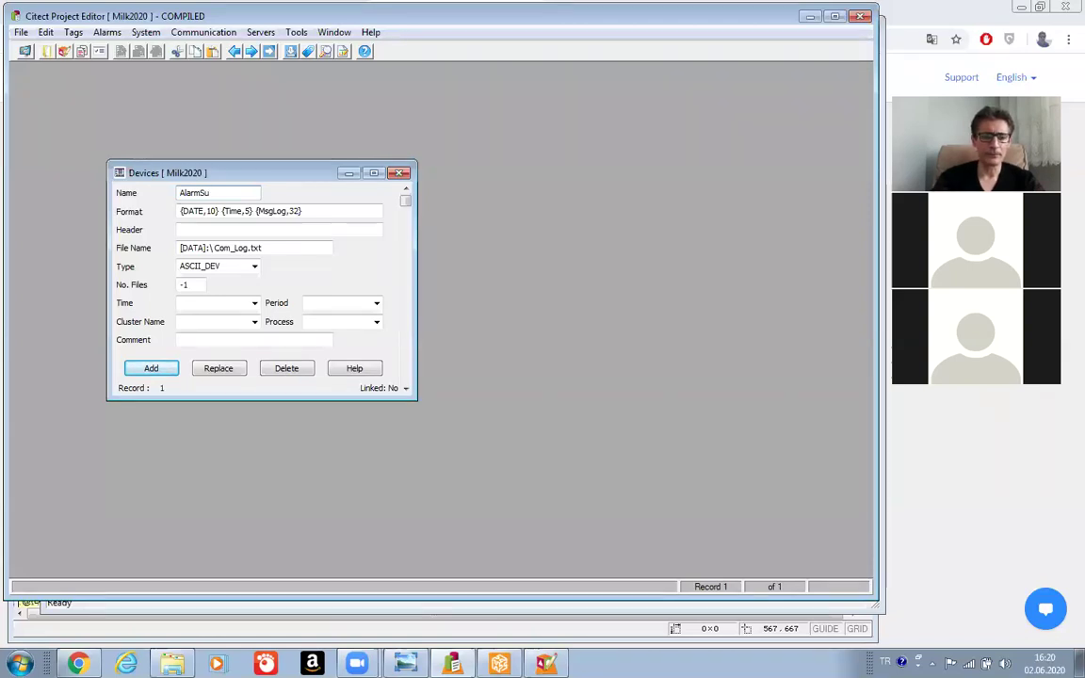
{"action": "type", "text": "mmary"}
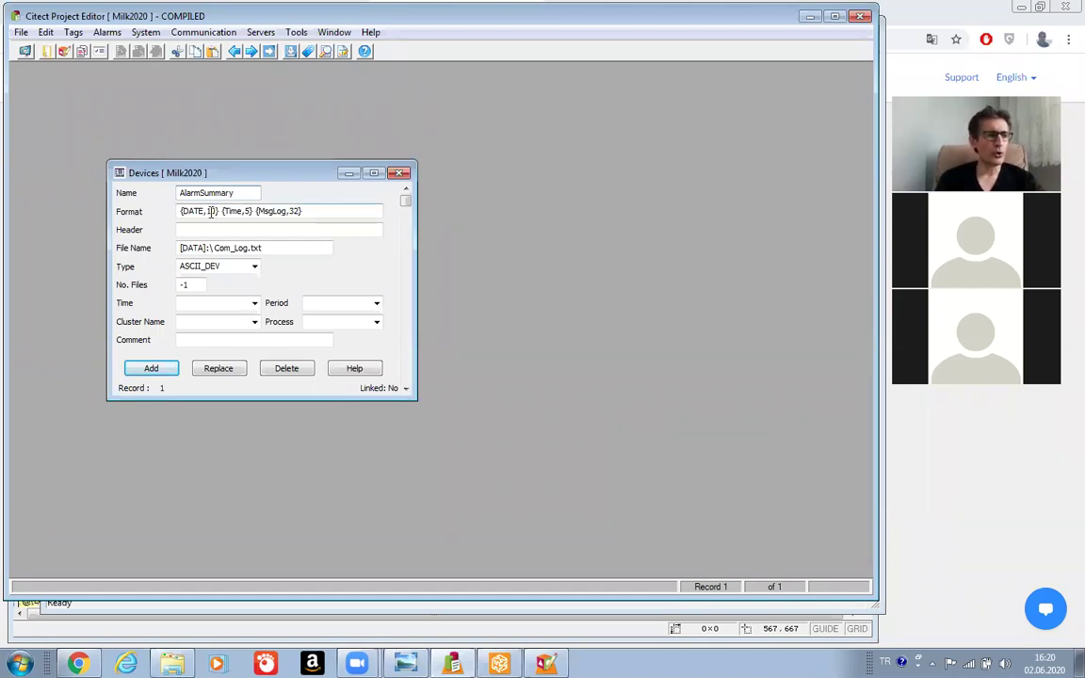
Change the first two Format entries to {NAME,16} and {Desc,32}.
{"action": "left_click", "coordinate": [204, 213]}
{"action": "key", "text": "BackSpace"}
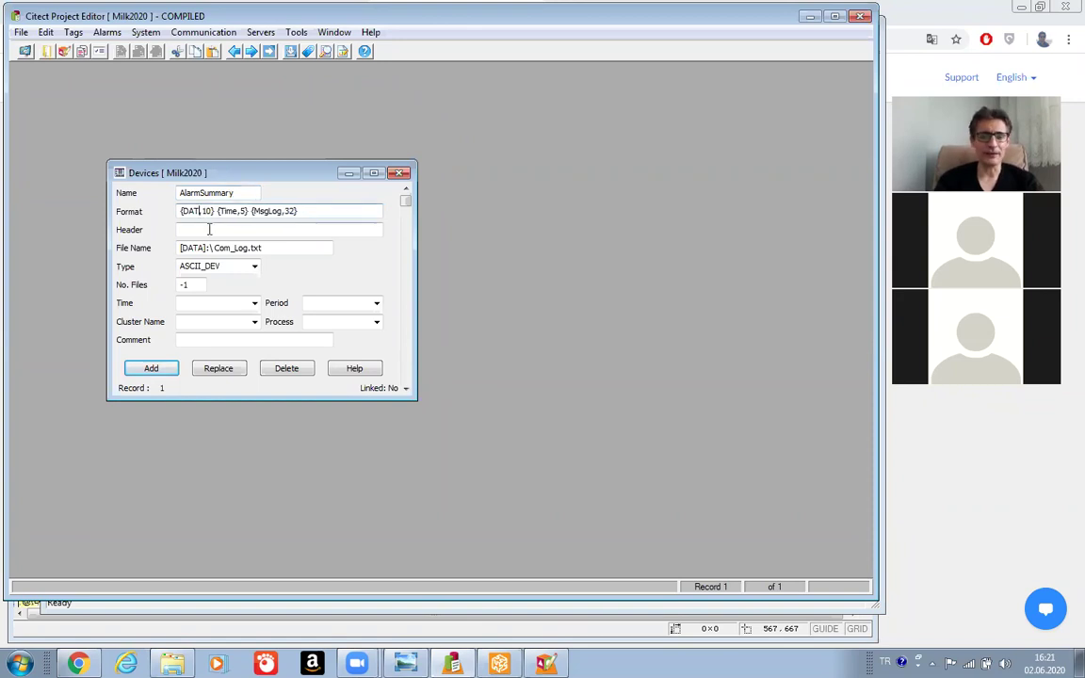
{"action": "key", "text": "BackSpace"}
{"action": "key", "text": "BackSpace"}
{"action": "key", "text": "BackSpace"}
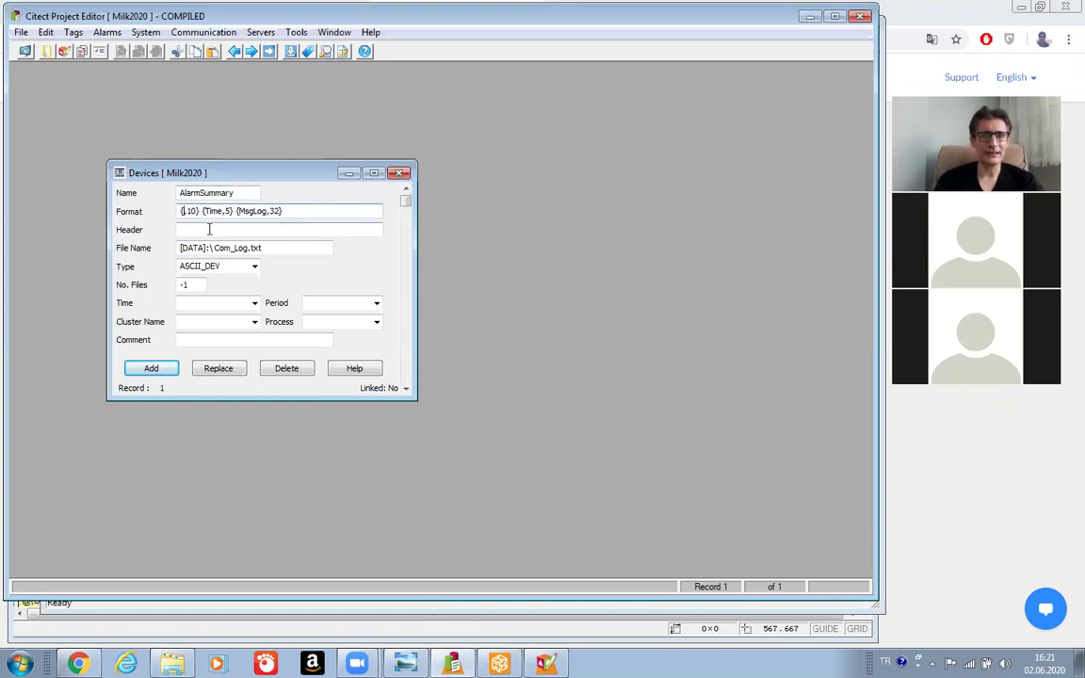
{"action": "type", "text": "NAME"}
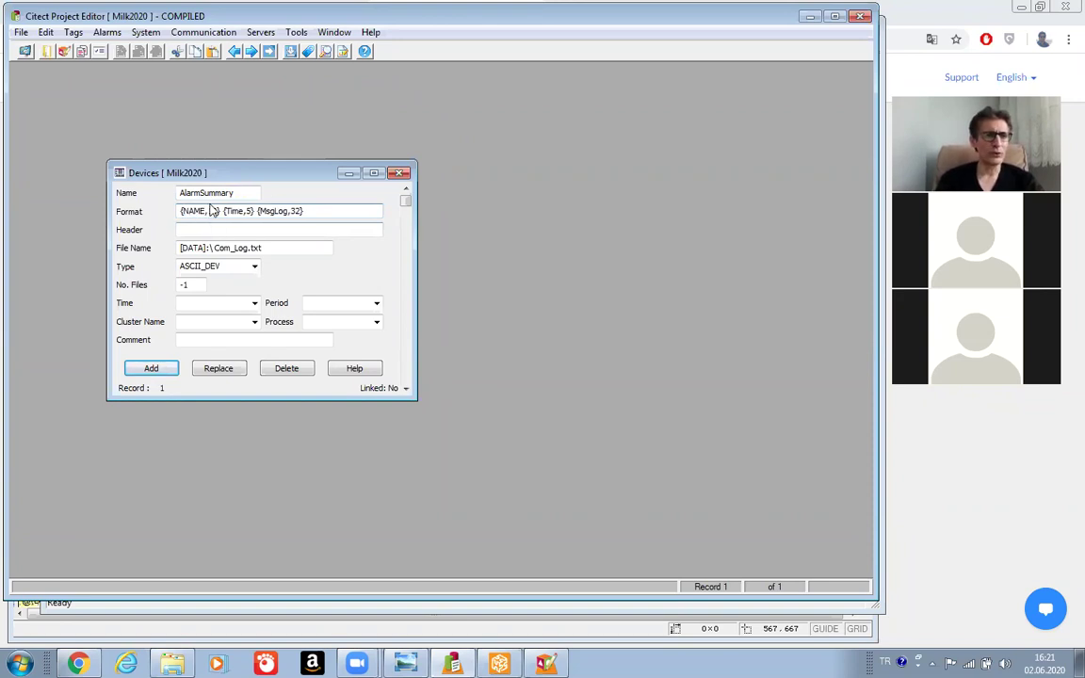
{"action": "left_click", "coordinate": [216, 211]}
{"action": "key", "text": "BackSpace"}
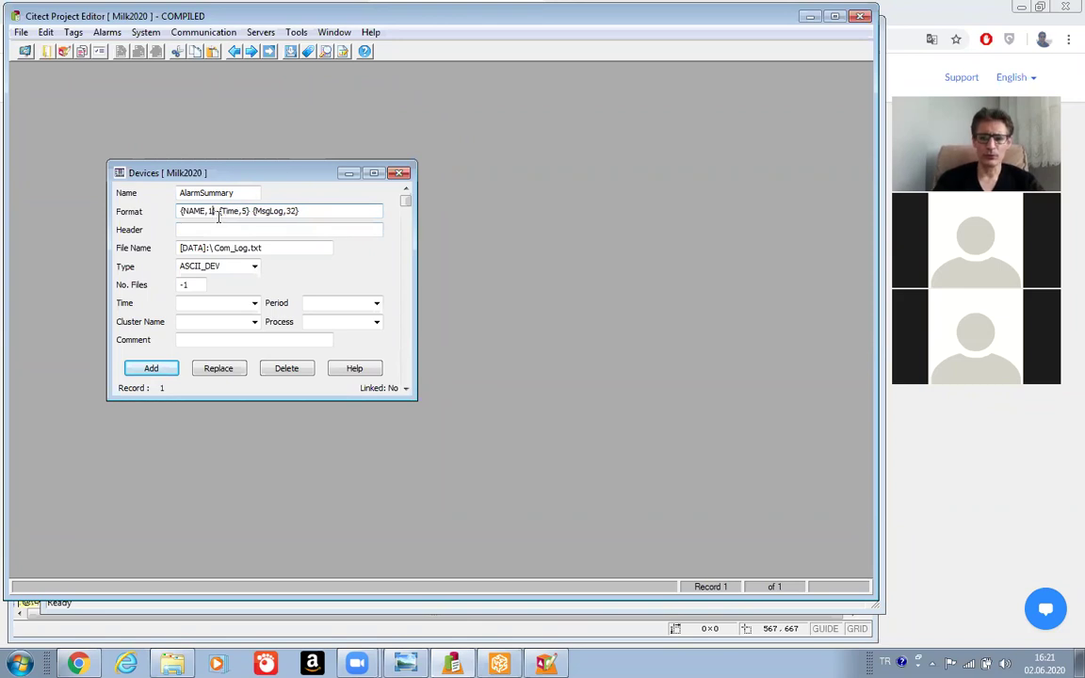
{"action": "type", "text": "6"}
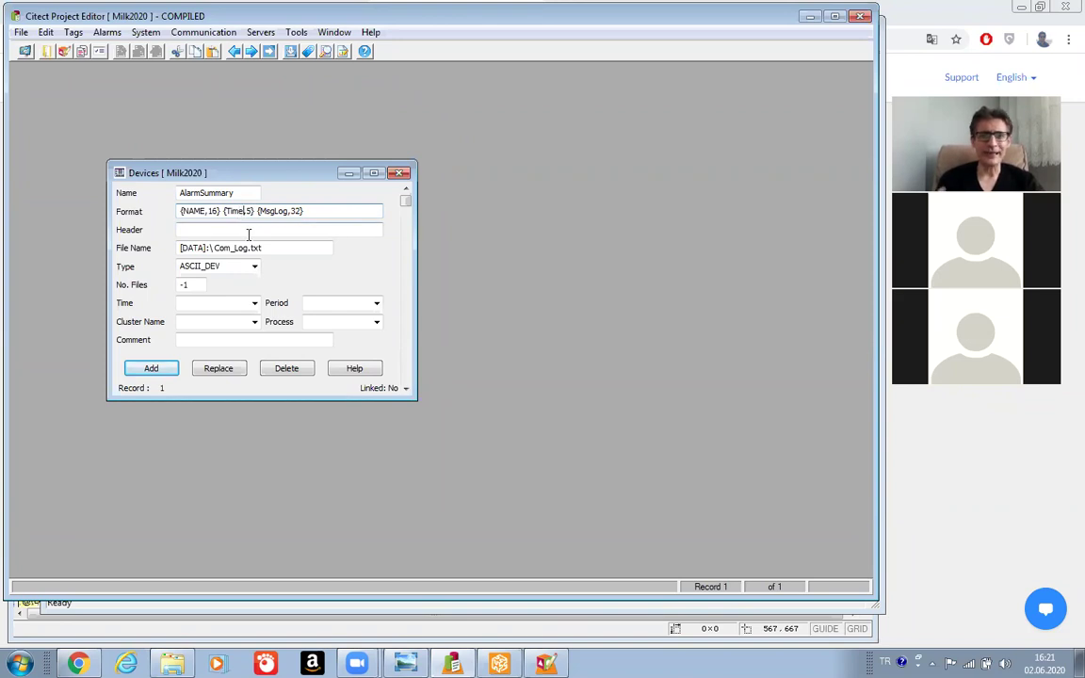
{"action": "key", "text": "BackSpace"}
{"action": "key", "text": "BackSpace"}
{"action": "key", "text": "BackSpace"}
{"action": "key", "text": "BackSpace"}
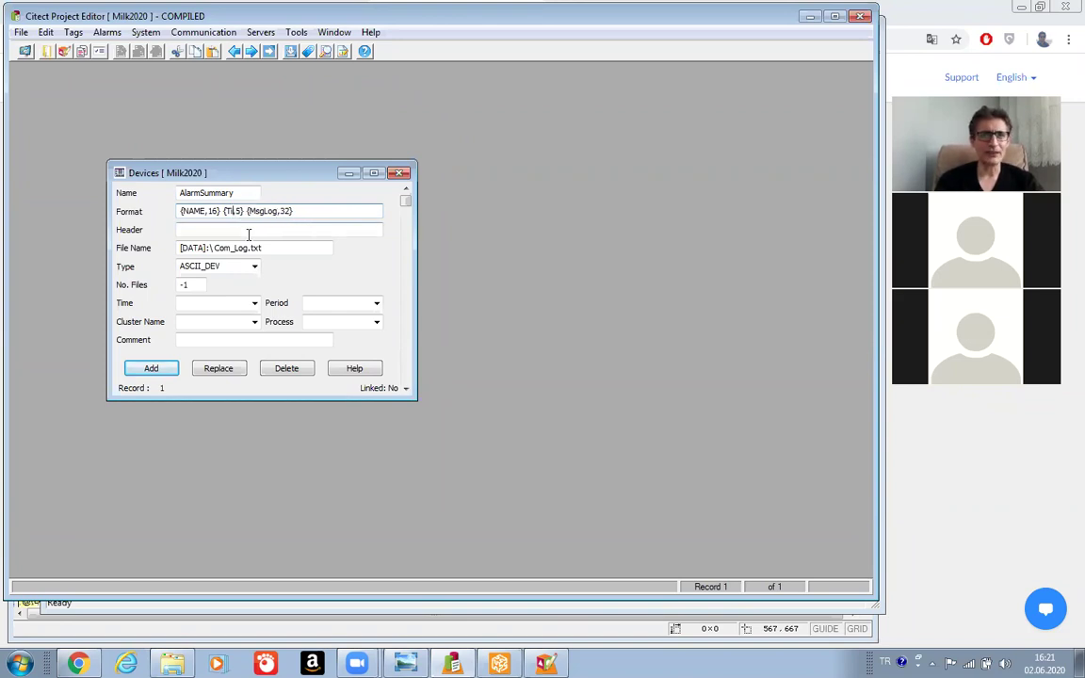
{"action": "type", "text": "Des"}
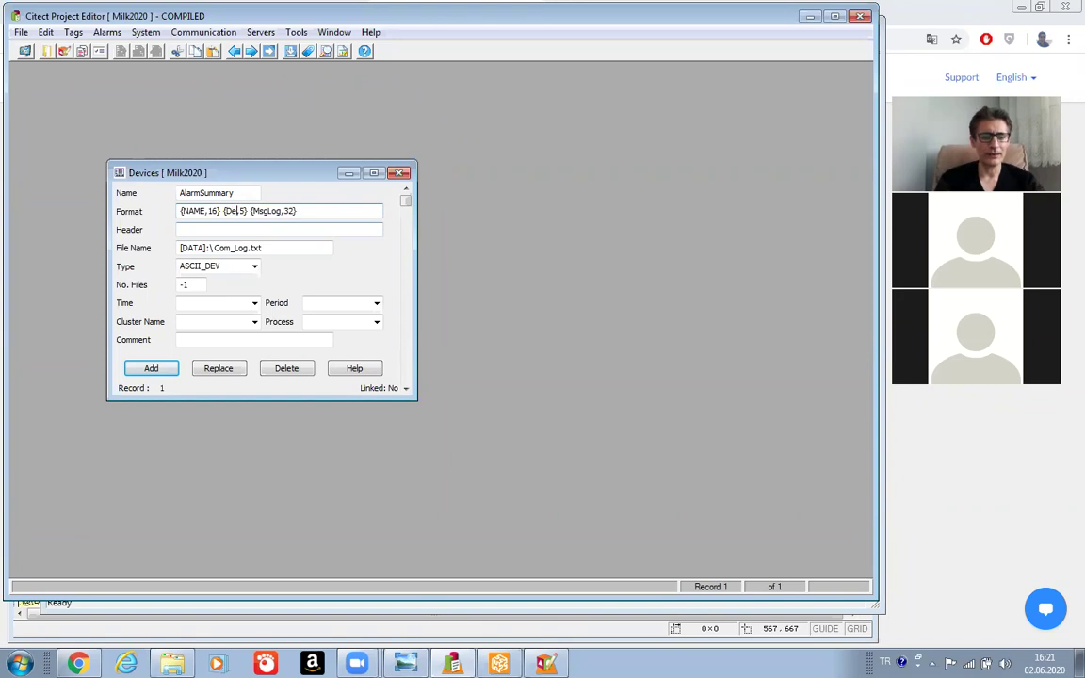
{"action": "type", "text": "c"}
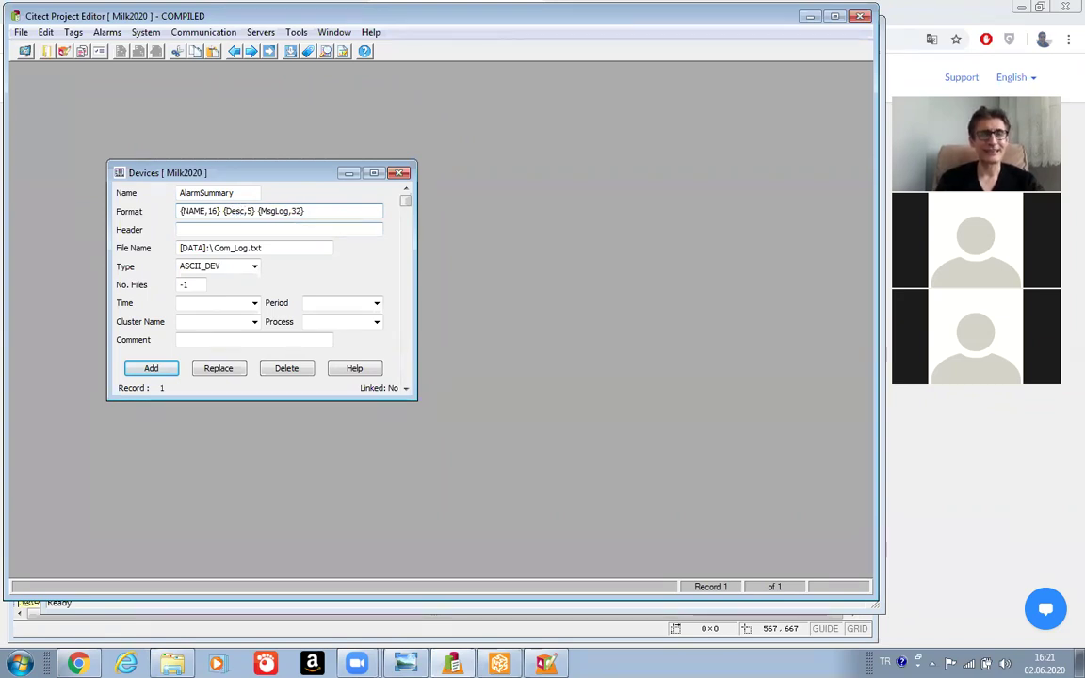
{"action": "key", "text": "Right"}
{"action": "key", "text": "Right"}
{"action": "key", "text": "BackSpace"}
{"action": "type", "text": "32"}
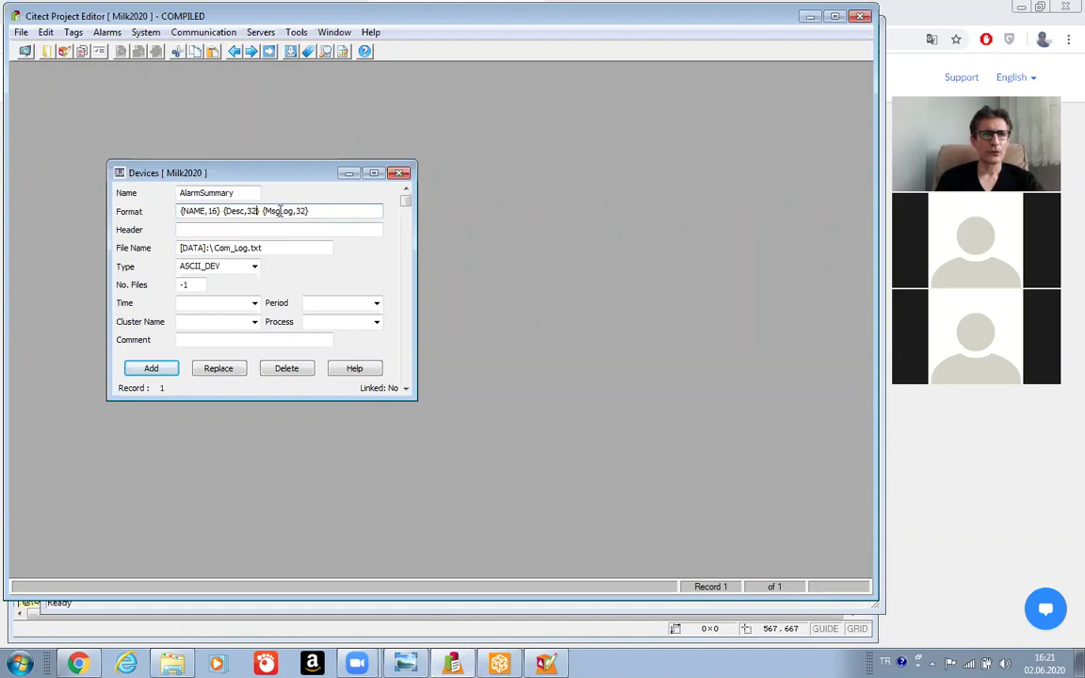
Change the remaining Format entries to {OnTime,11} and {DeltaTime,11}.
{"action": "key", "text": "BackSpace"}
{"action": "key", "text": "BackSpace"}
{"action": "key", "text": "BackSpace"}
{"action": "key", "text": "BackSpace"}
{"action": "key", "text": "BackSpace"}
{"action": "key", "text": "BackSpace"}
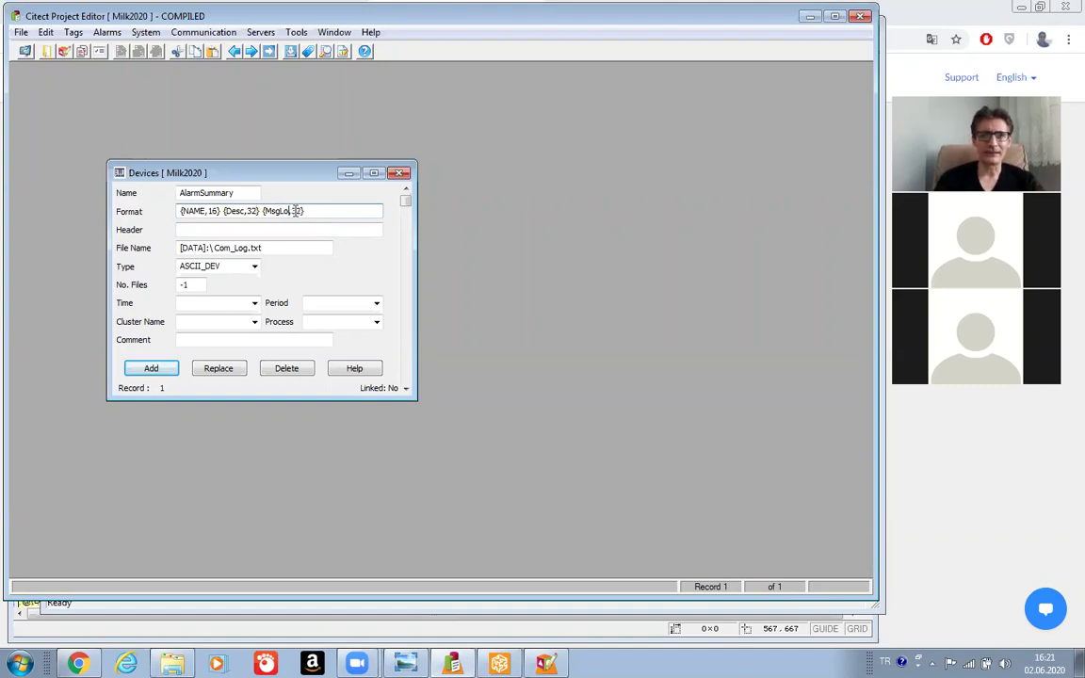
{"action": "type", "text": "O"}
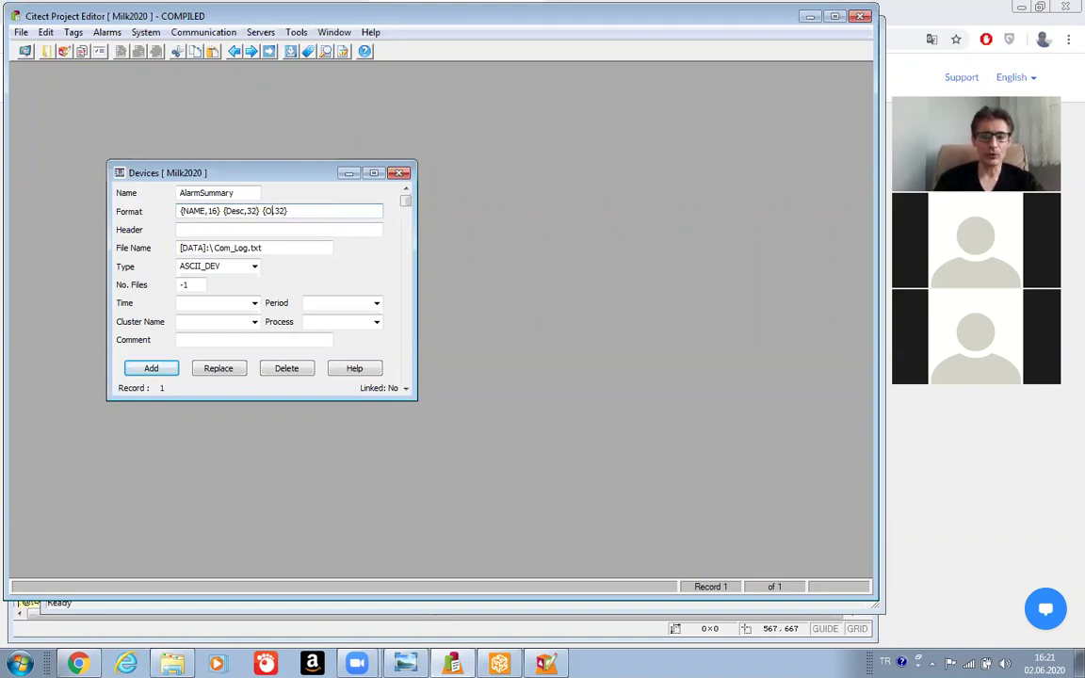
{"action": "type", "text": "nTim"}
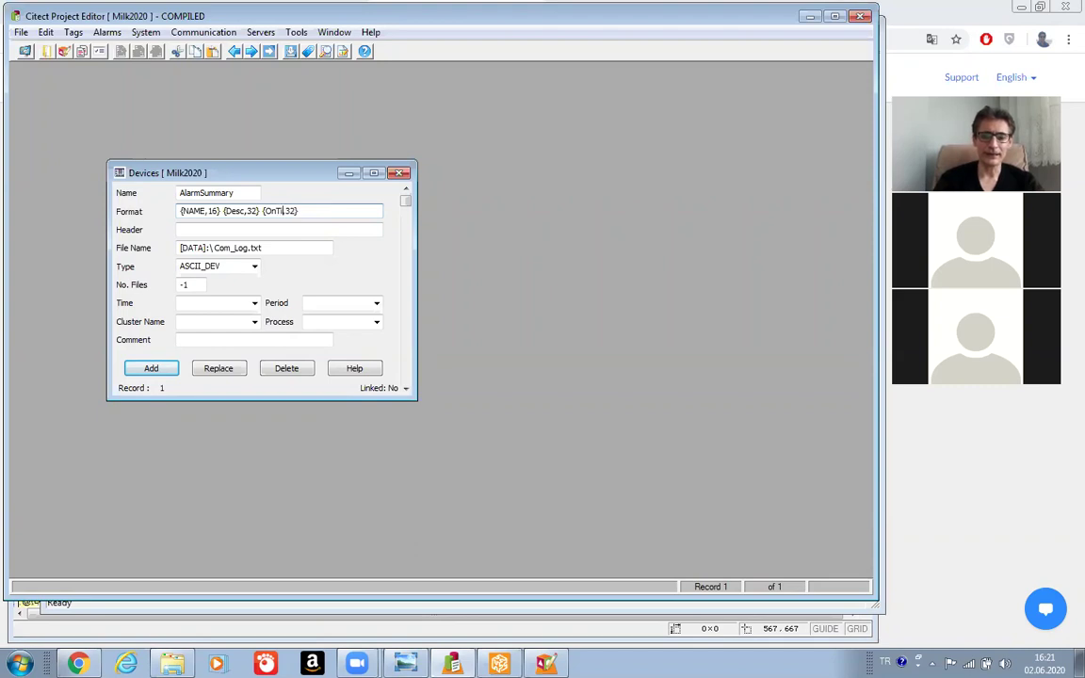
{"action": "type", "text": "e"}
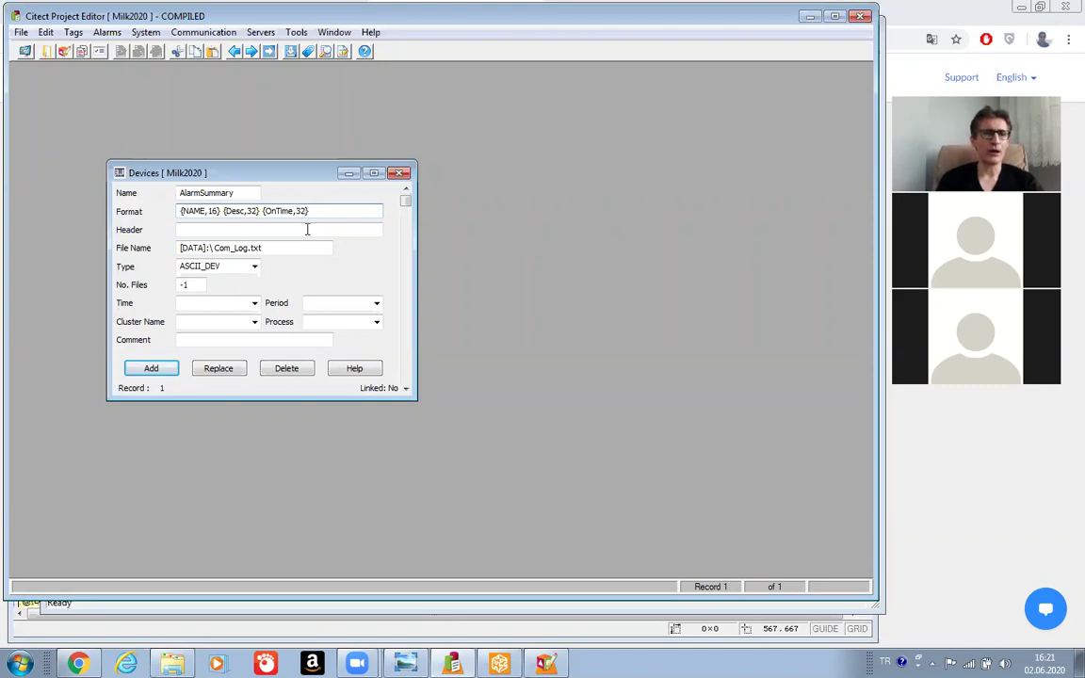
{"action": "key", "text": "BackSpace"}
{"action": "key", "text": "BackSpace"}
{"action": "key", "text": "BackSpace"}
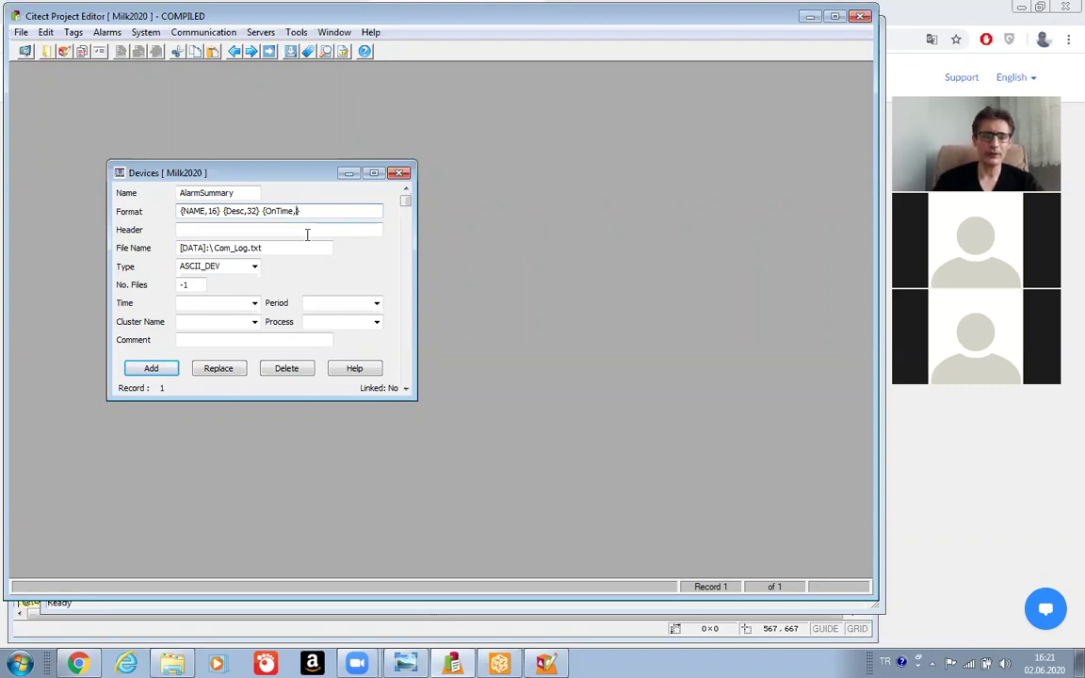
{"action": "type", "text": "11"}
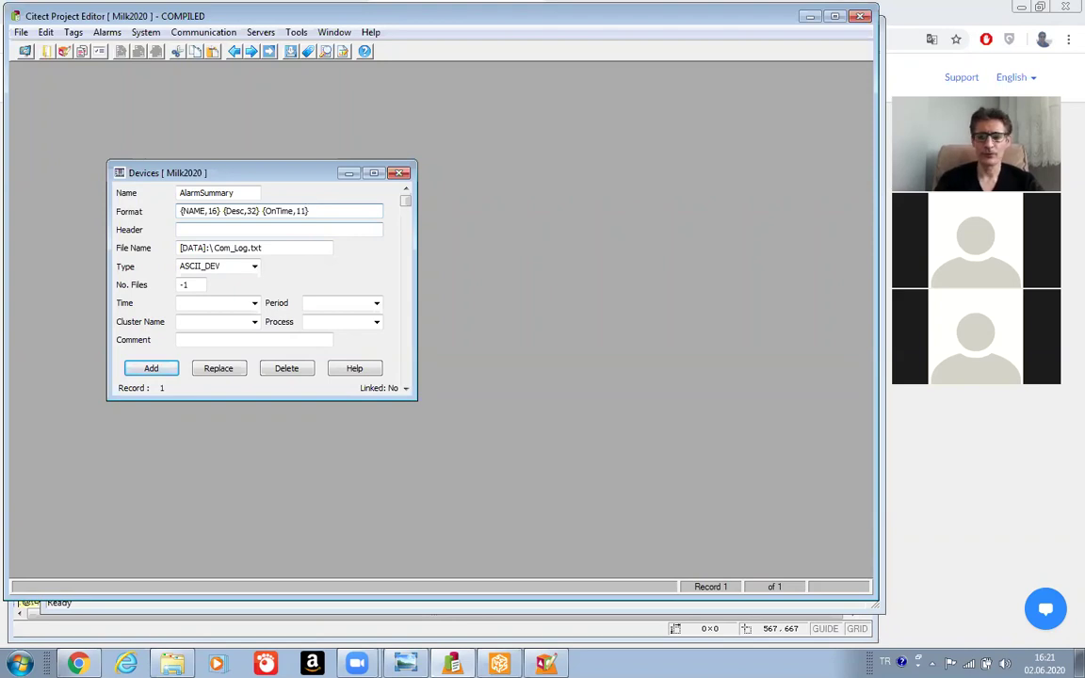
{"action": "key", "text": "shift+Left"}
{"action": "key", "text": "shift+Left"}
{"action": "key", "text": "shift+Left"}
{"action": "key", "text": "shift+Left"}
{"action": "key", "text": "shift+Left"}
{"action": "key", "text": "shift+Left"}
{"action": "key", "text": "shift+Left"}
{"action": "key", "text": "shift+Left"}
{"action": "key", "text": "shift+Left"}
{"action": "key", "text": "shift+Left"}
{"action": "key", "text": "shift+Left"}
{"action": "key", "text": "ctrl+c"}
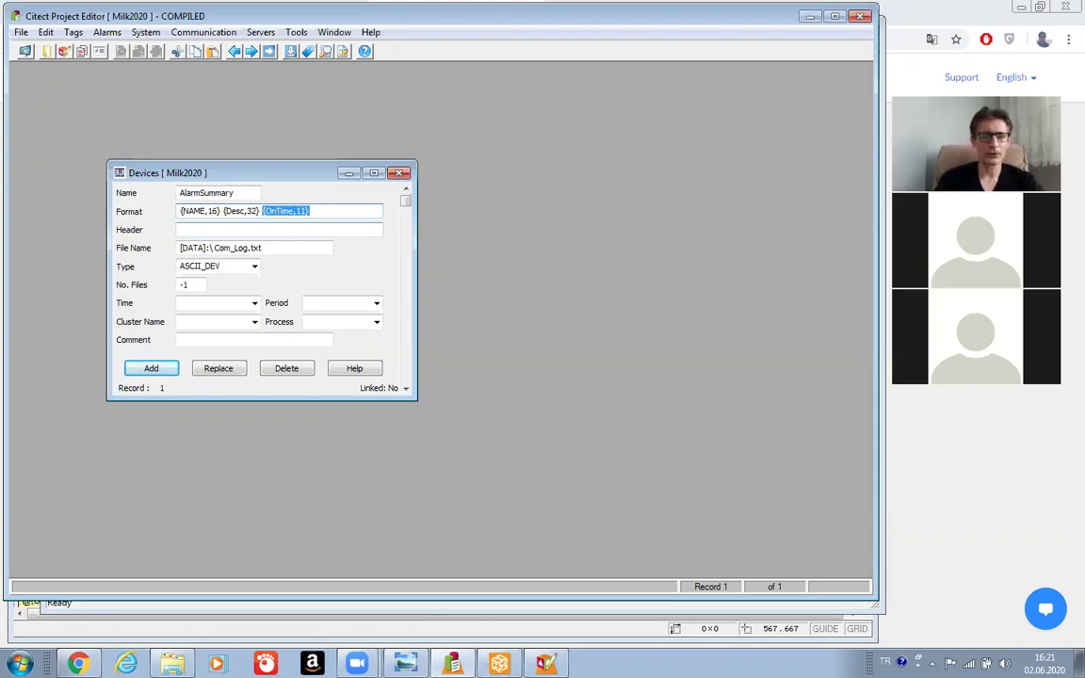
{"action": "left_click", "coordinate": [289, 211]}
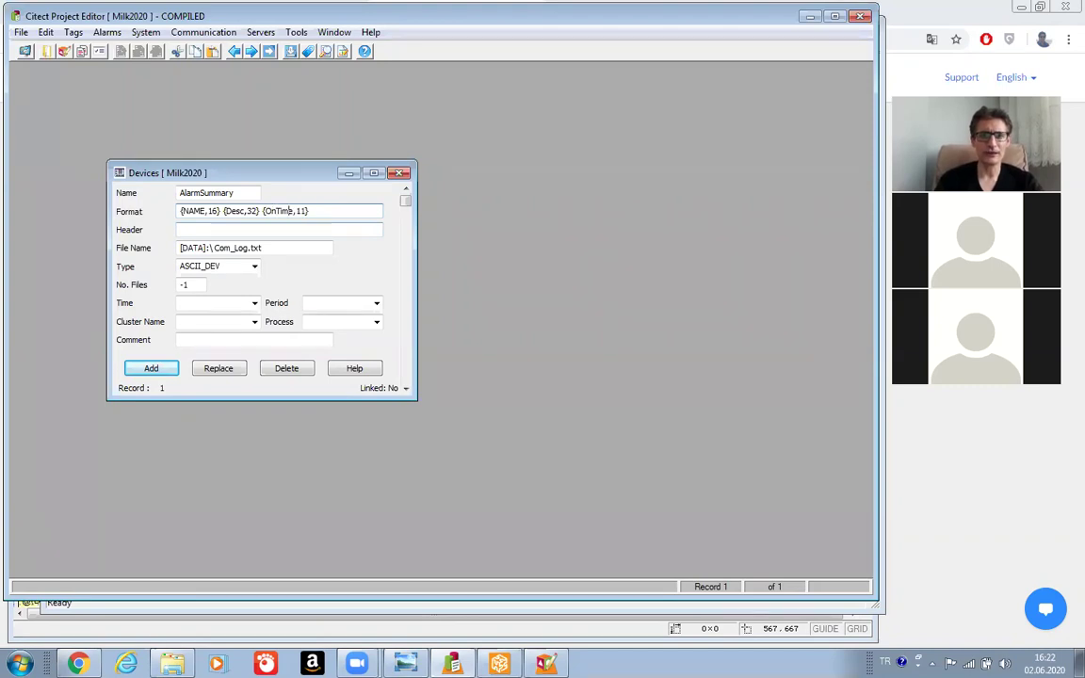
{"action": "key", "text": "ctrl+v"}
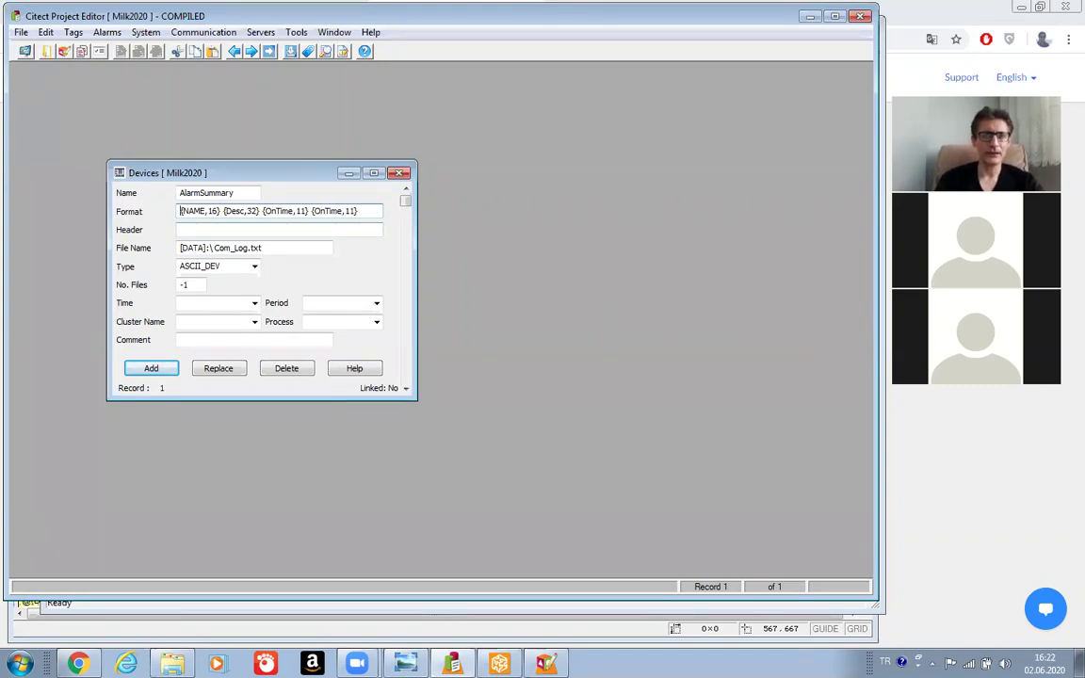
{"action": "key", "text": "Home"}
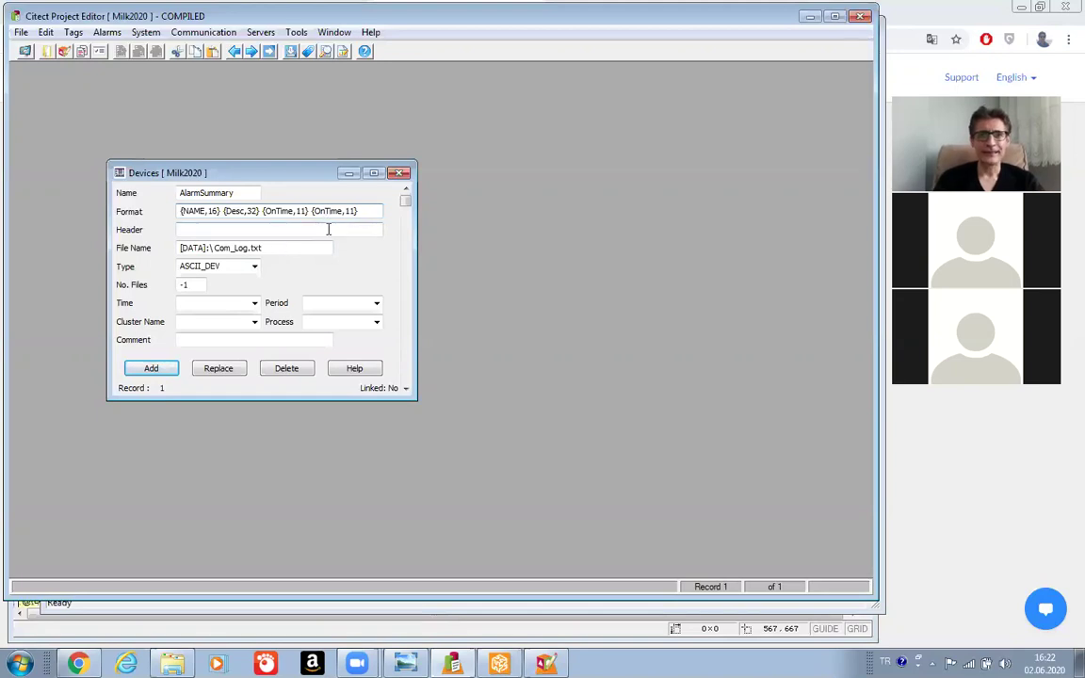
{"action": "key", "text": "BackSpace"}
{"action": "key", "text": "BackSpace"}
{"action": "type", "text": "Delta"}
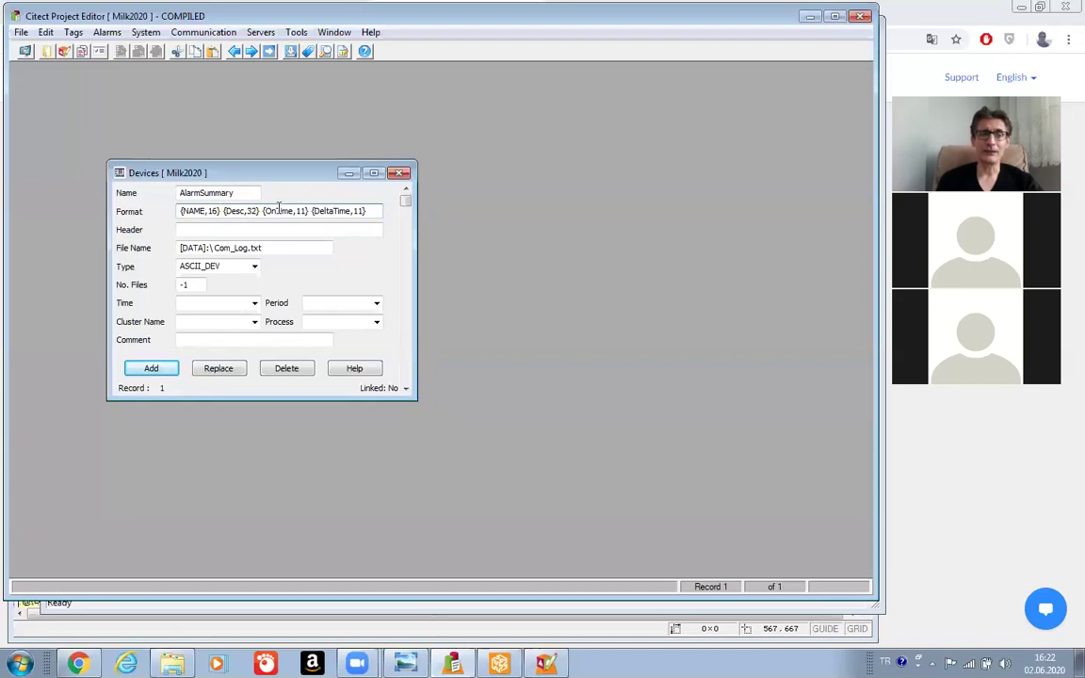
{"action": "left_click", "coordinate": [337, 210]}
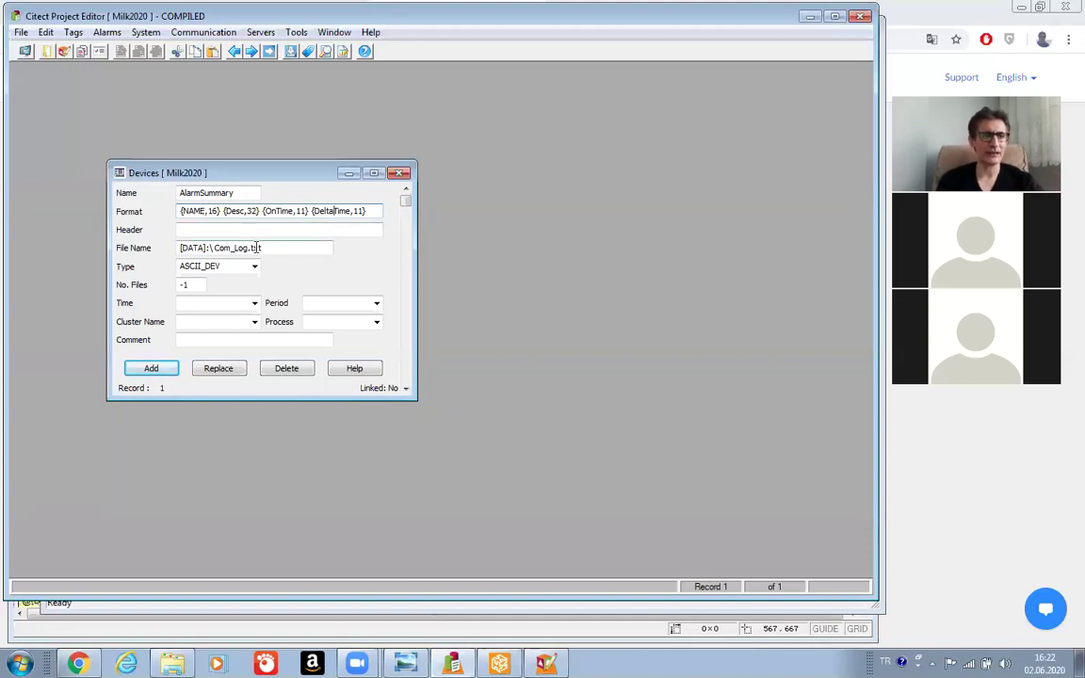
Replace Com_Log.txt with AlarmSum.dbf so the File Name reads [DATA]:\AlarmSum.dbf.
{"action": "left_click", "coordinate": [269, 248]}
{"action": "key", "text": "BackSpace"}
{"action": "key", "text": "BackSpace"}
{"action": "key", "text": "BackSpace"}
{"action": "key", "text": "BackSpace"}
{"action": "key", "text": "BackSpace"}
{"action": "key", "text": "BackSpace"}
{"action": "key", "text": "BackSpace"}
{"action": "key", "text": "BackSpace"}
{"action": "key", "text": "BackSpace"}
{"action": "key", "text": "BackSpace"}
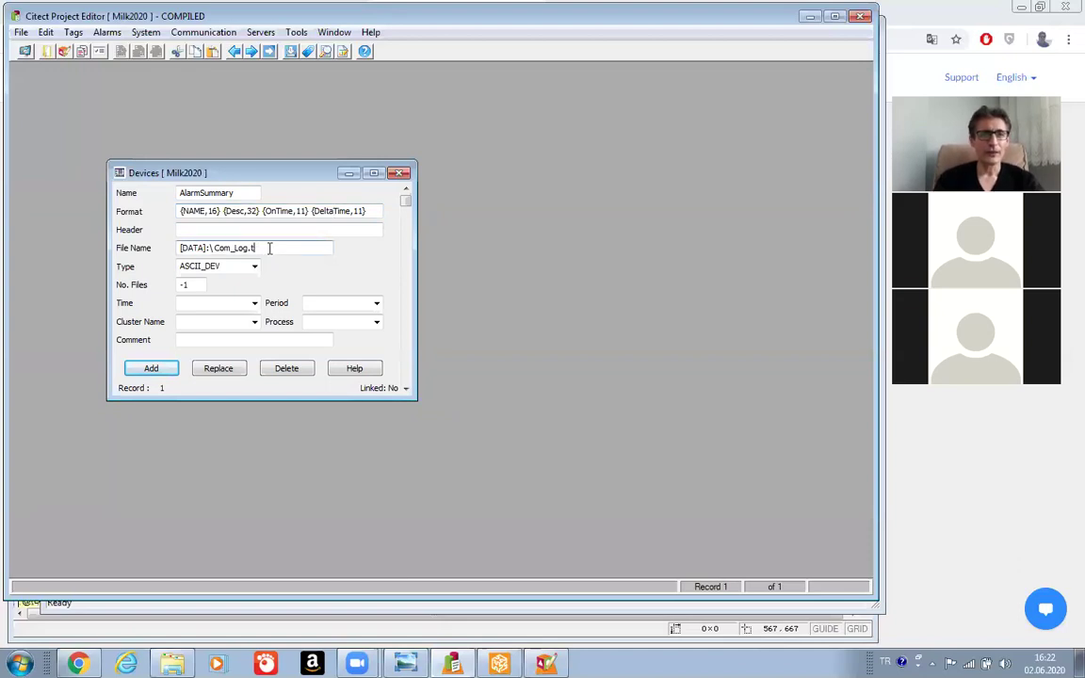
{"action": "key", "text": "BackSpace"}
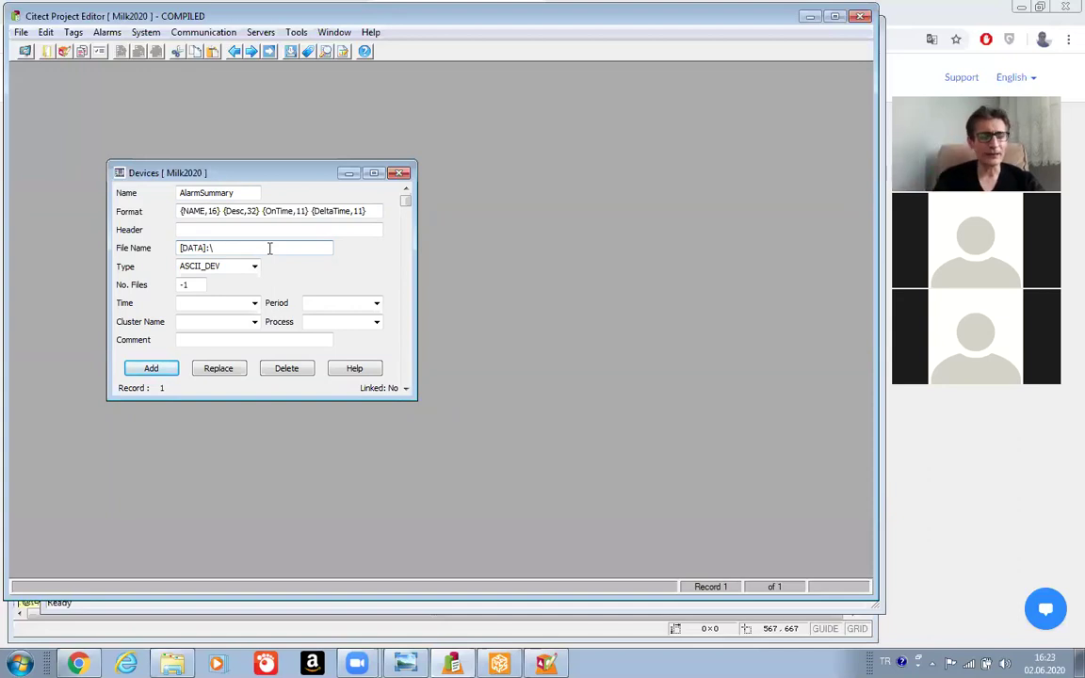
{"action": "type", "text": "A"}
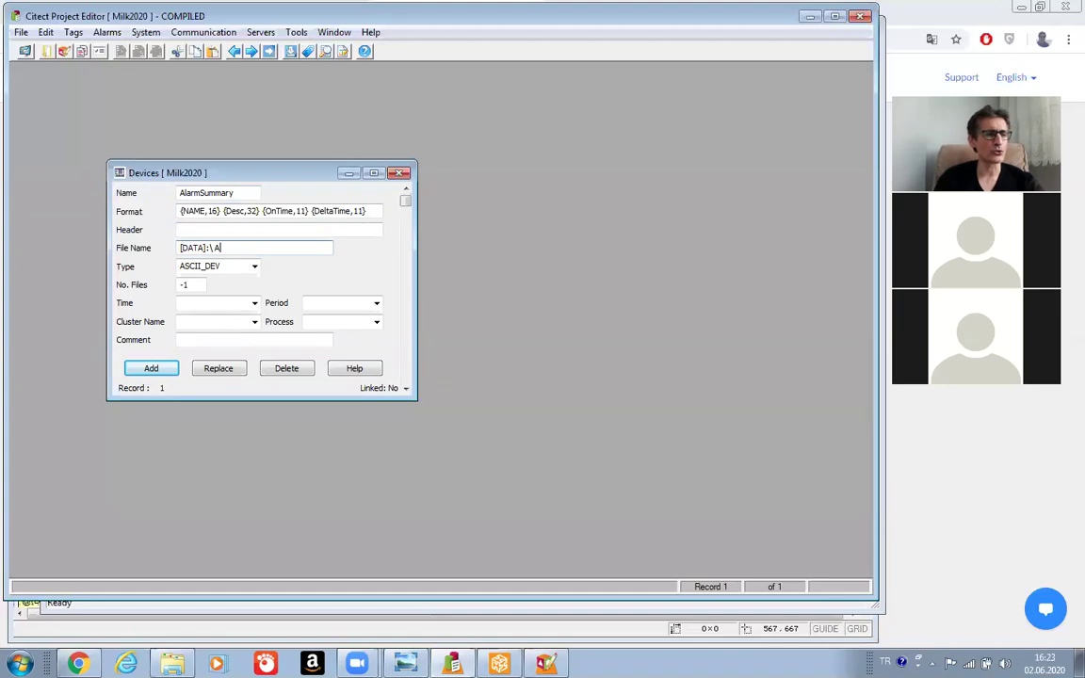
{"action": "type", "text": "larmSum"}
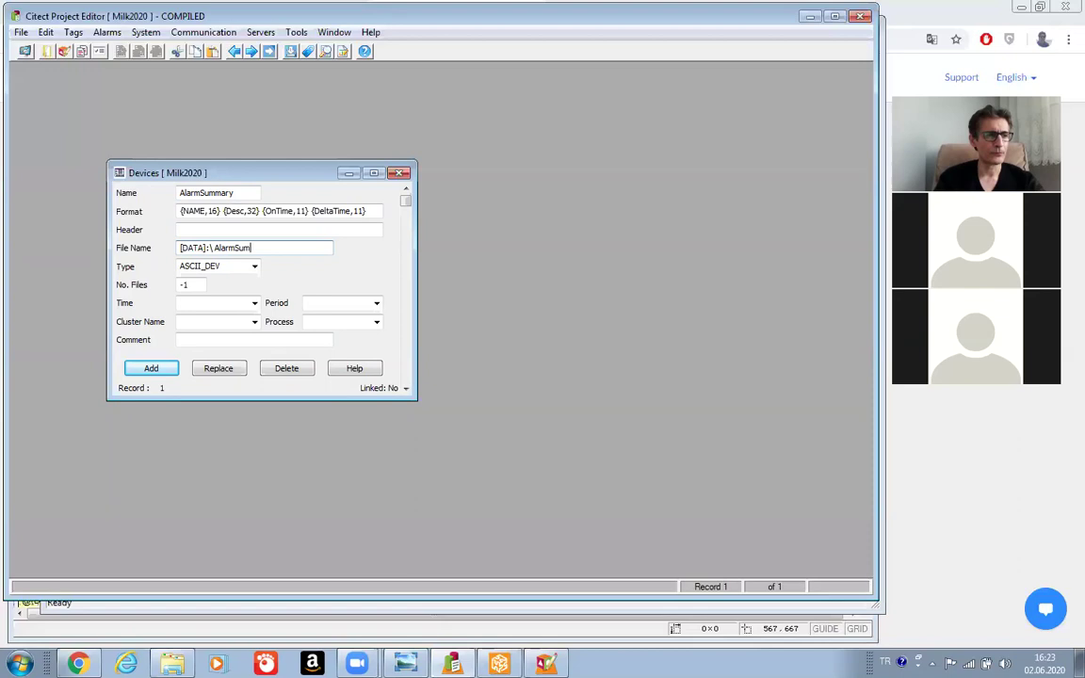
{"action": "type", "text": ".dbf"}
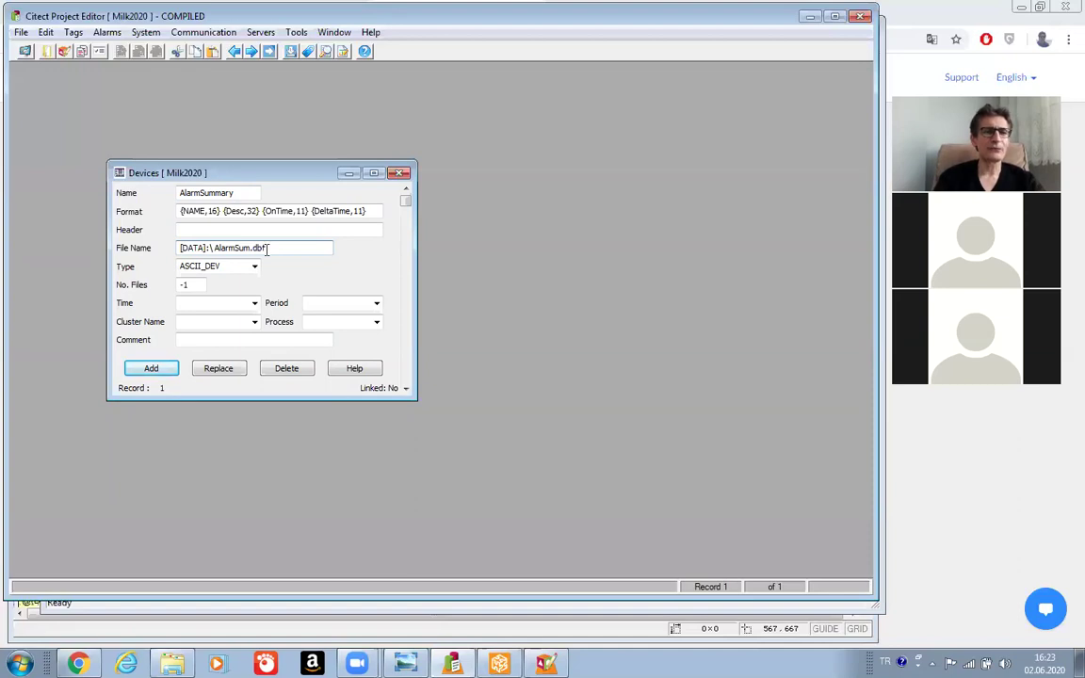
Change the AlarmSummary device type to dBASE_DEV and replace No. Files -1 with 7.
{"action": "left_click", "coordinate": [254, 268]}
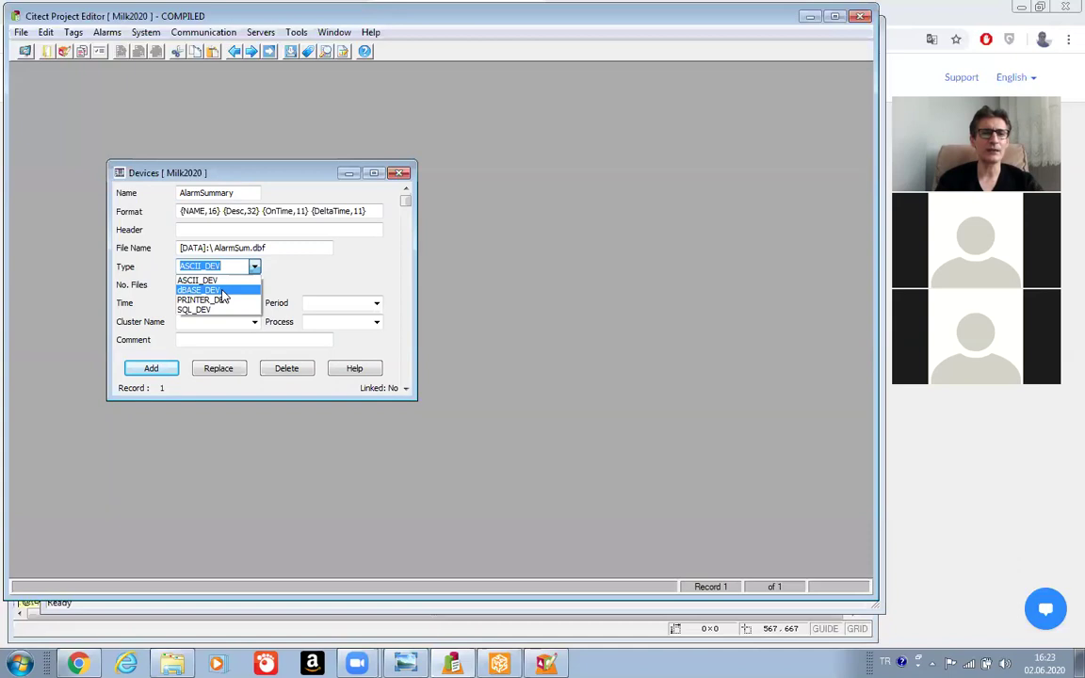
{"action": "left_click", "coordinate": [223, 291]}
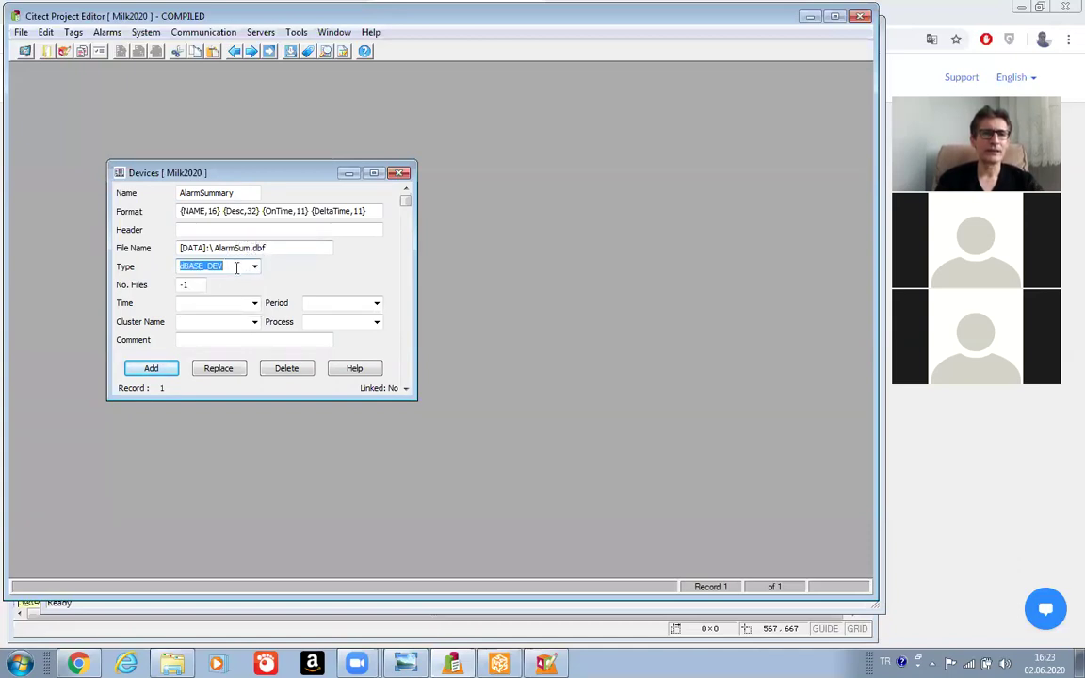
{"action": "left_click", "coordinate": [283, 247]}
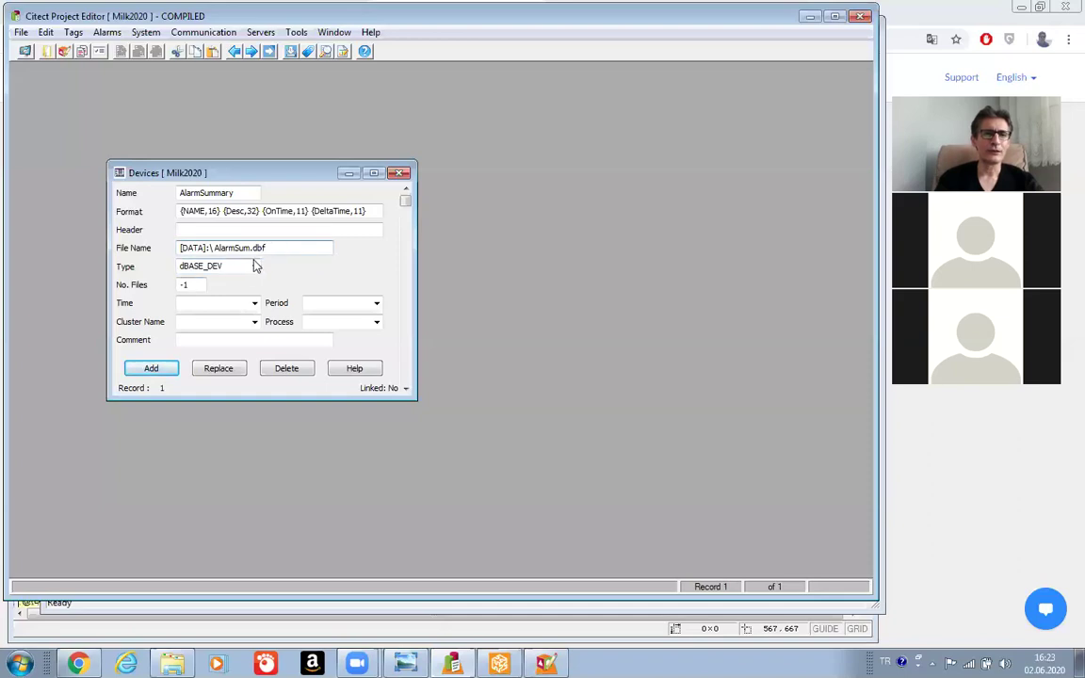
{"action": "left_click", "coordinate": [212, 268]}
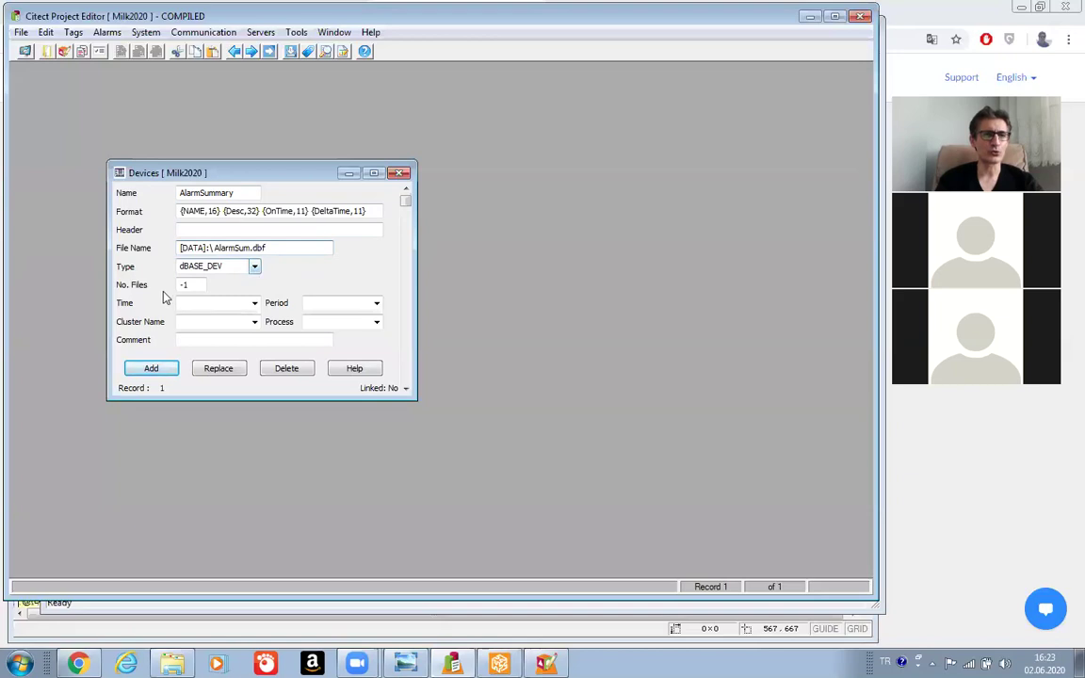
{"action": "left_click", "coordinate": [193, 292]}
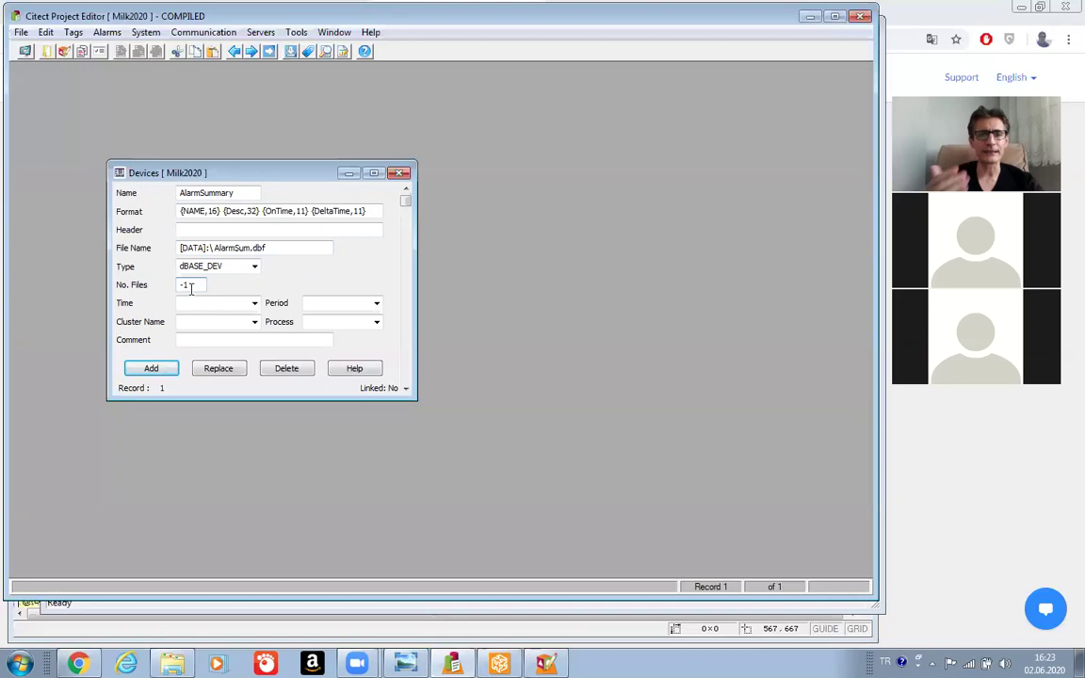
{"action": "key", "text": "BackSpace"}
{"action": "key", "text": "BackSpace"}
{"action": "type", "text": "7"}
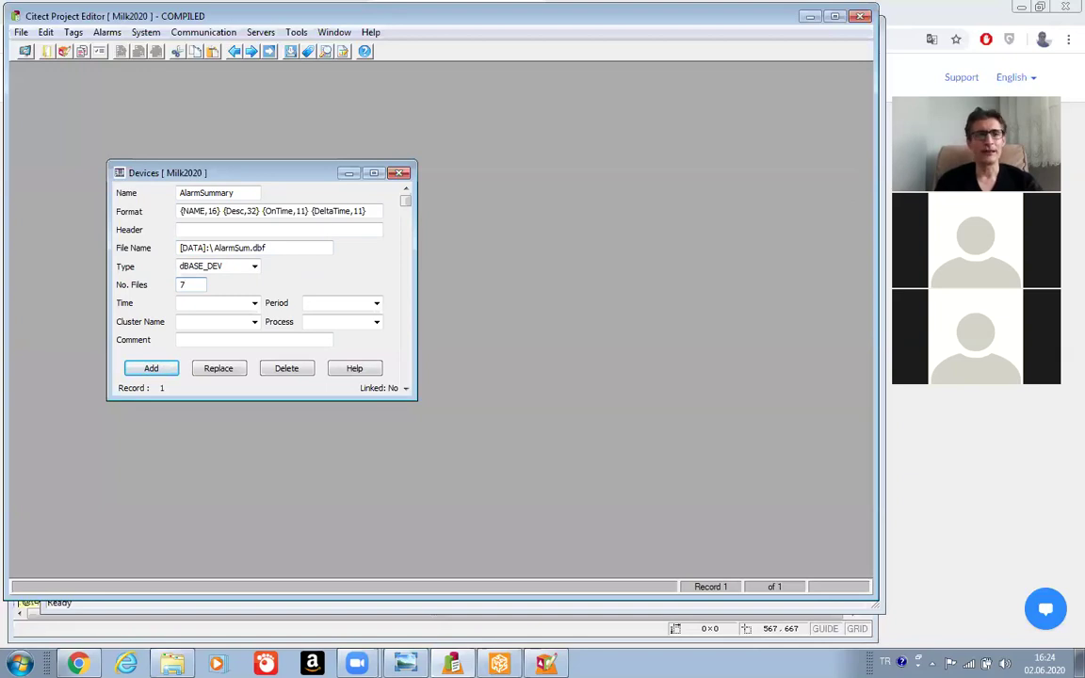
Set the log start time to 00:00:00 and the logging period to 24:00:00.
{"action": "left_click", "coordinate": [254, 303]}
{"action": "scroll", "coordinate": [216, 320], "scroll_direction": "up", "scroll_amount": 1}
{"action": "left_click", "coordinate": [215, 314]}
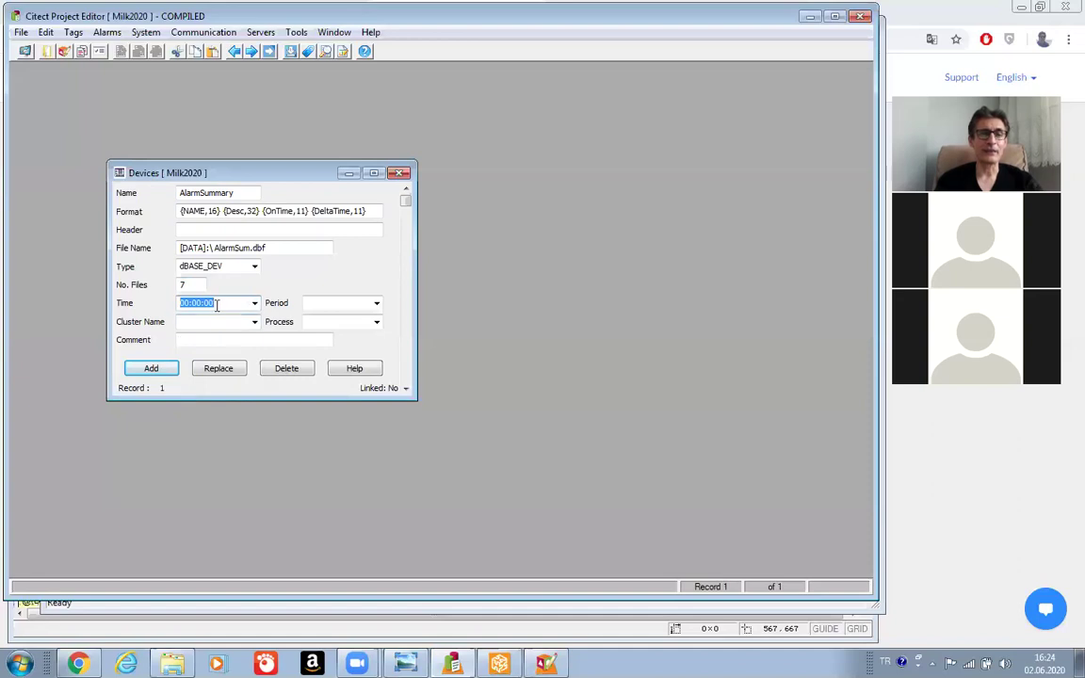
{"action": "left_click", "coordinate": [226, 303]}
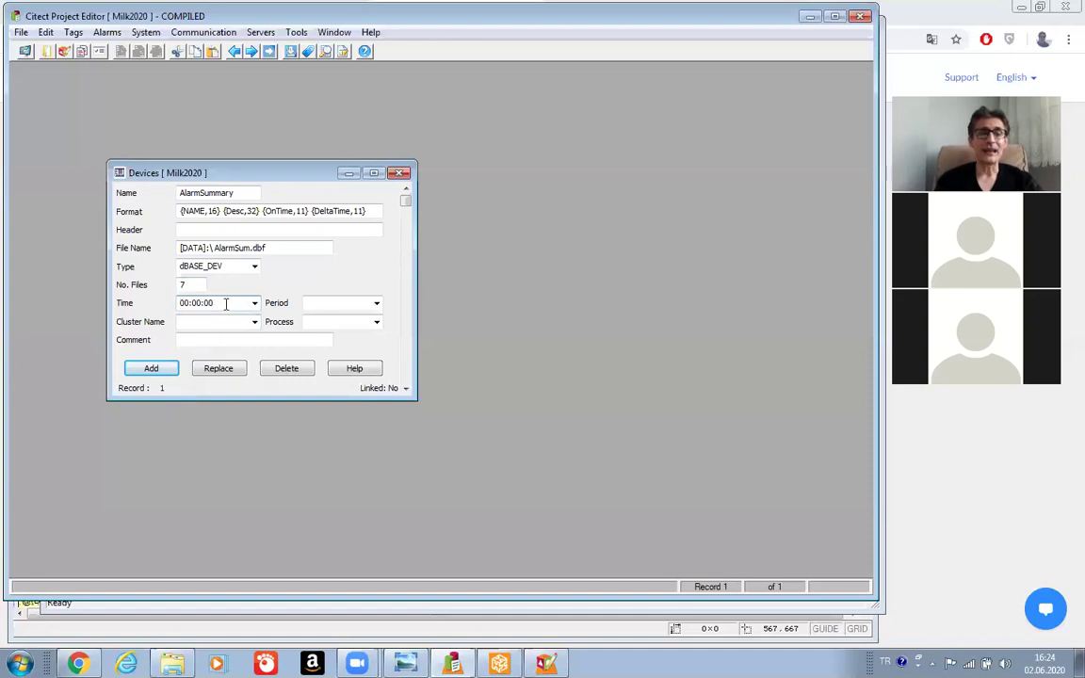
{"action": "left_click", "coordinate": [334, 305]}
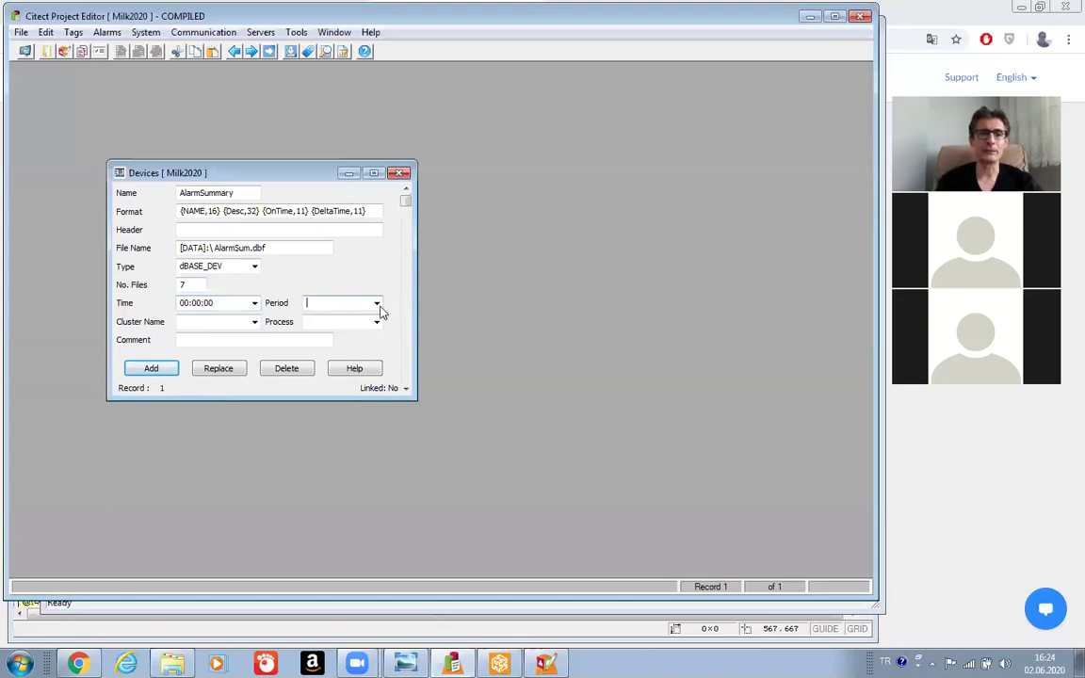
{"action": "left_click", "coordinate": [376, 303]}
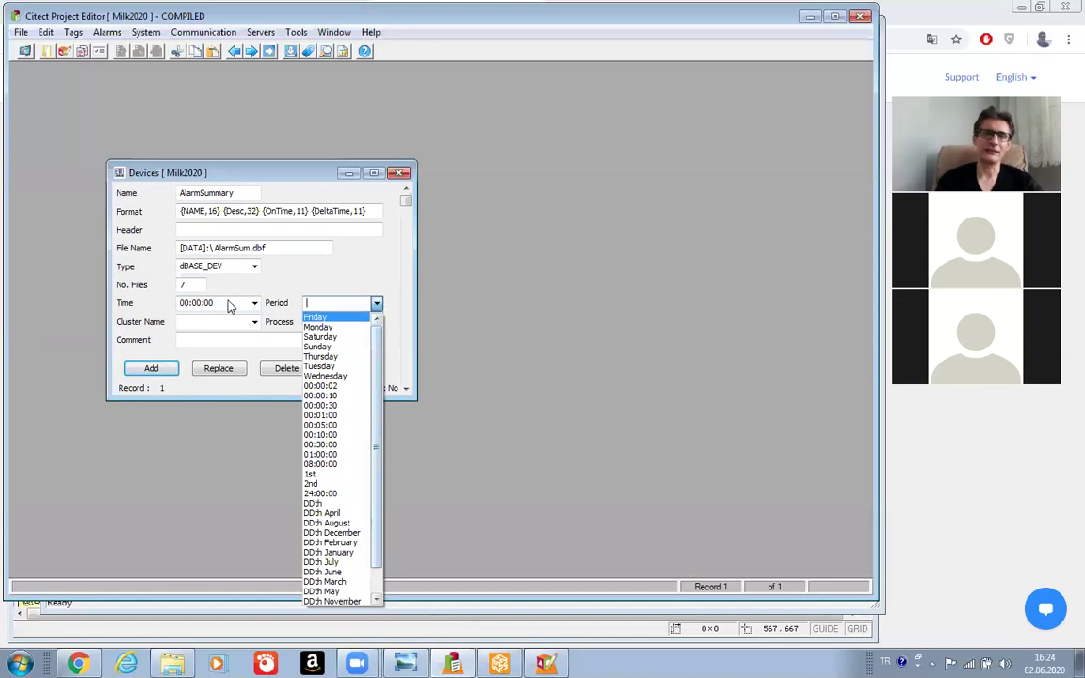
{"action": "left_click", "coordinate": [320, 494]}
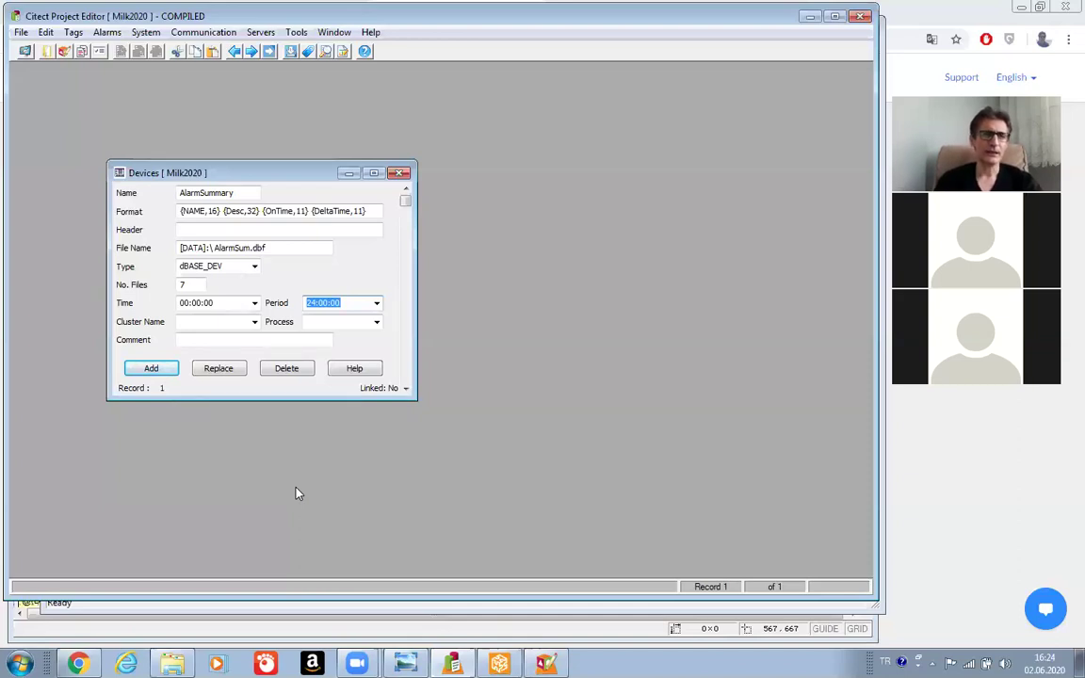
Choose the Past cluster, leave Process empty, and add AlarmSummary as a new device record.
{"action": "left_click", "coordinate": [252, 322]}
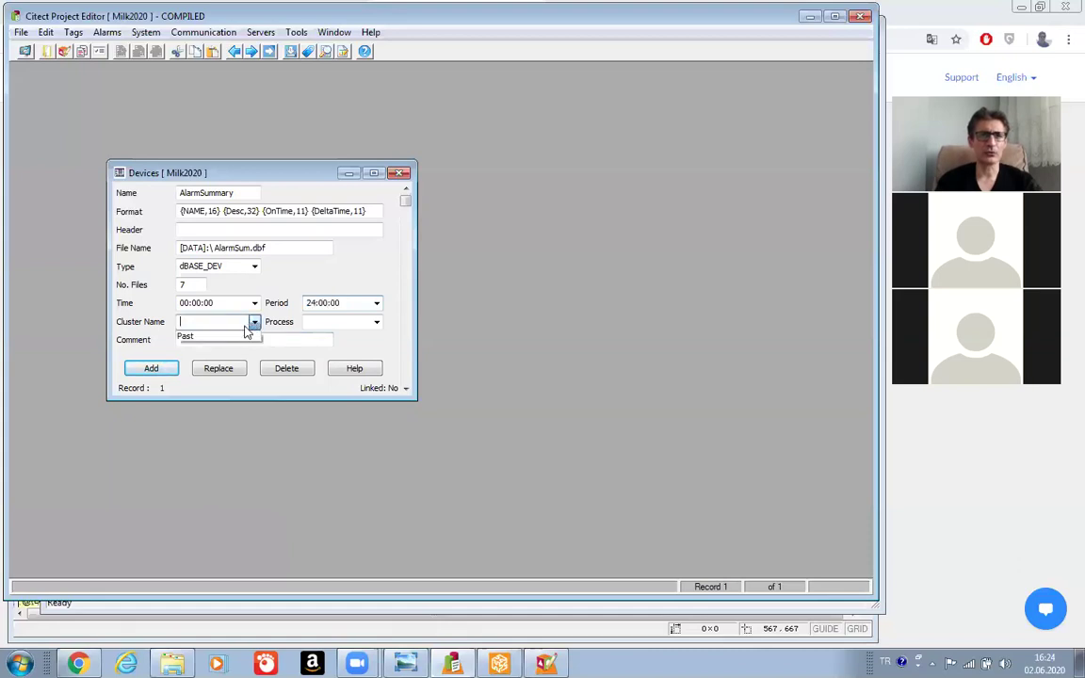
{"action": "left_click", "coordinate": [237, 338]}
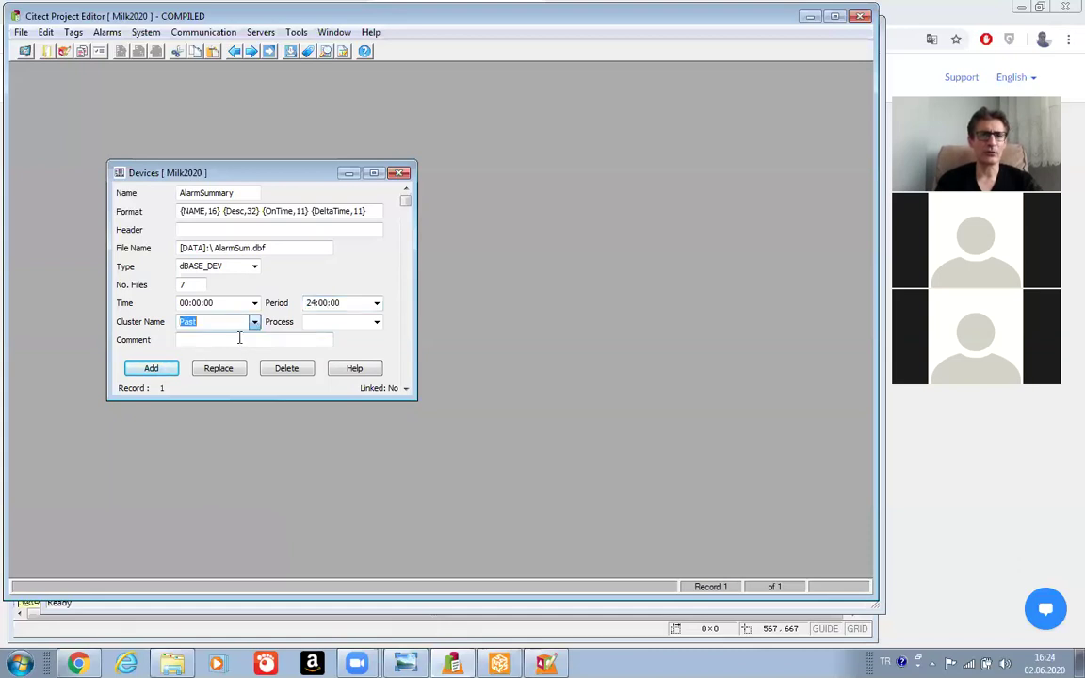
{"action": "left_click", "coordinate": [377, 323]}
{"action": "left_click", "coordinate": [376, 324]}
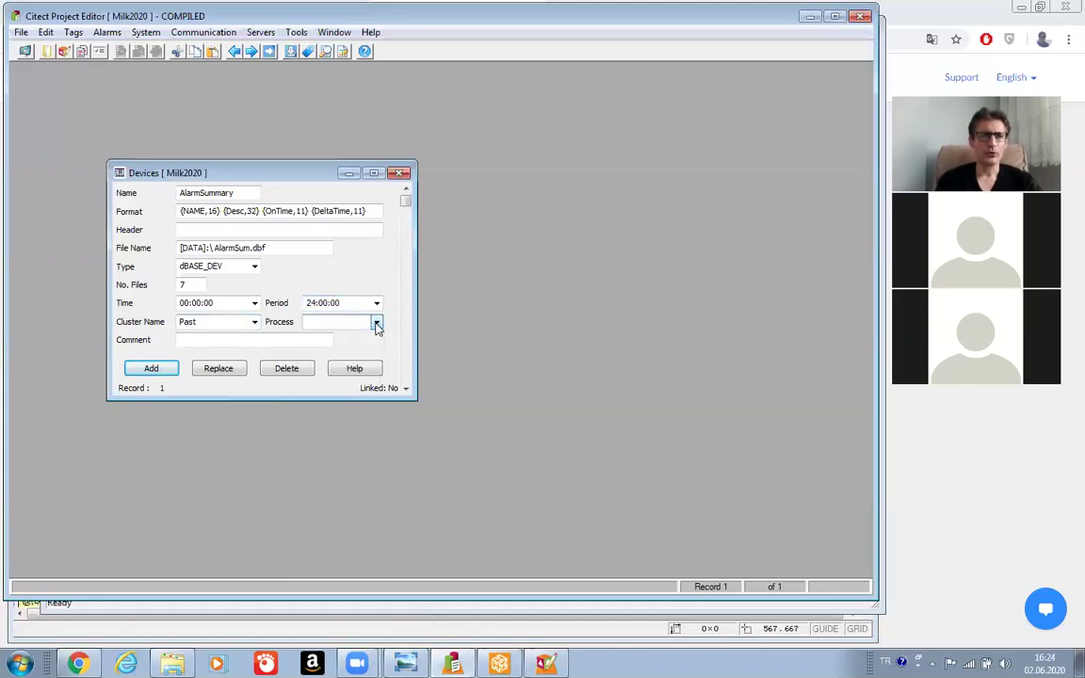
{"action": "left_click", "coordinate": [148, 369]}
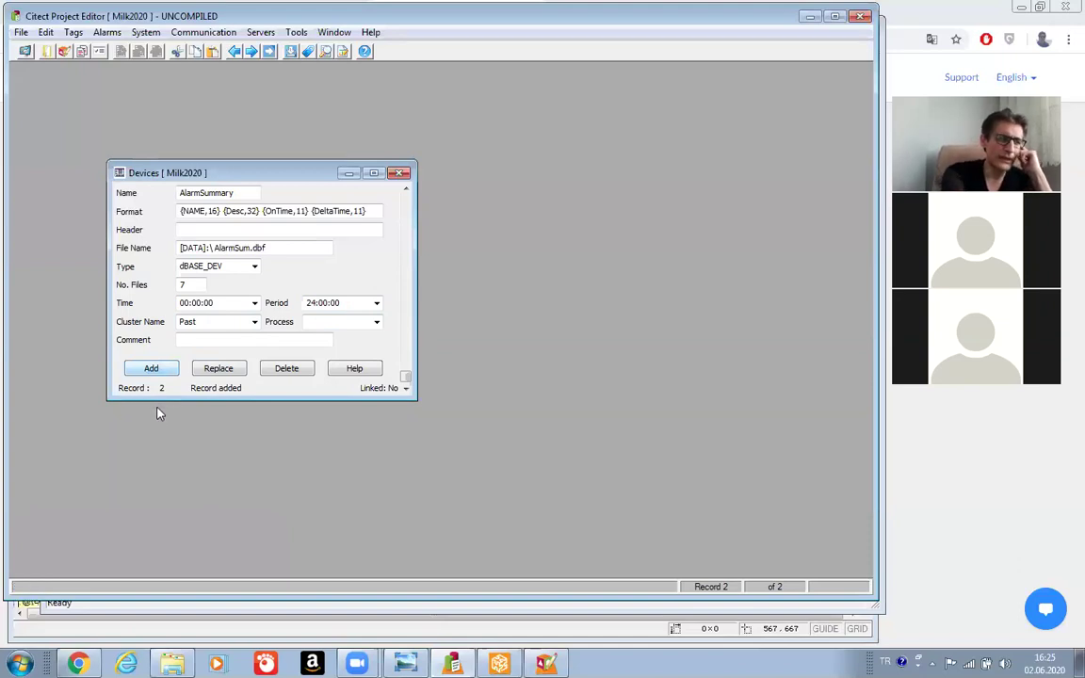
Rename the device to AlarmLog.
{"action": "left_click", "coordinate": [246, 194]}
{"action": "key", "text": "BackSpace"}
{"action": "key", "text": "BackSpace"}
{"action": "key", "text": "BackSpace"}
{"action": "key", "text": "BackSpace"}
{"action": "key", "text": "BackSpace"}
{"action": "key", "text": "BackSpace"}
{"action": "key", "text": "BackSpace"}
{"action": "key", "text": "BackSpace"}
{"action": "key", "text": "BackSpace"}
{"action": "key", "text": "BackSpace"}
{"action": "key", "text": "BackSpace"}
{"action": "key", "text": "BackSpace"}
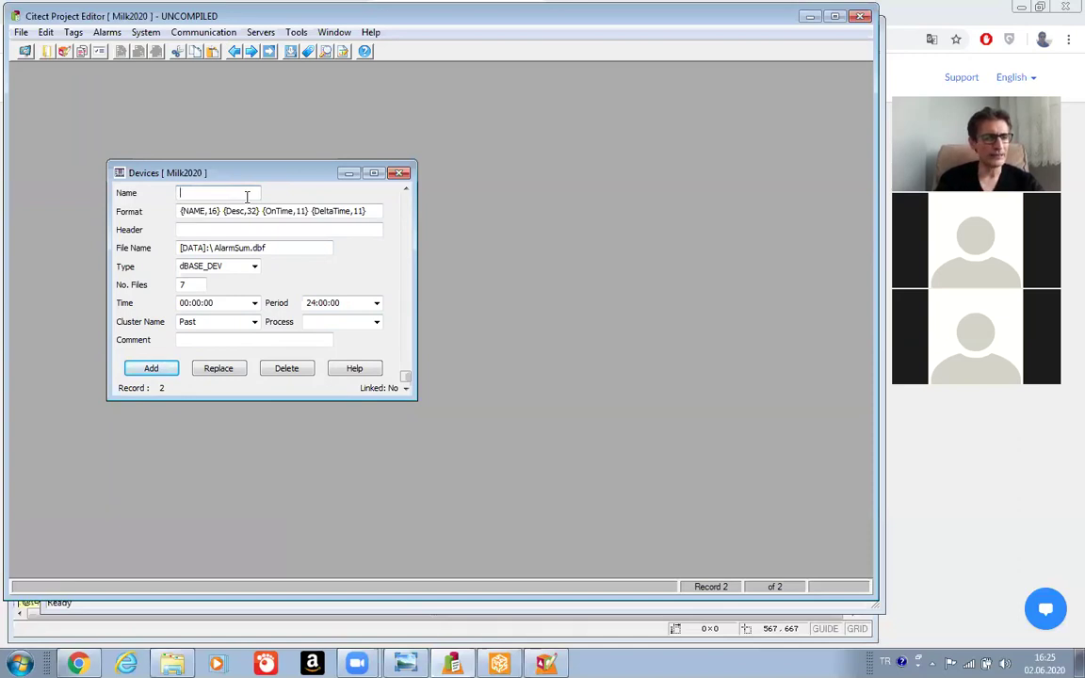
{"action": "type", "text": "Alarm"}
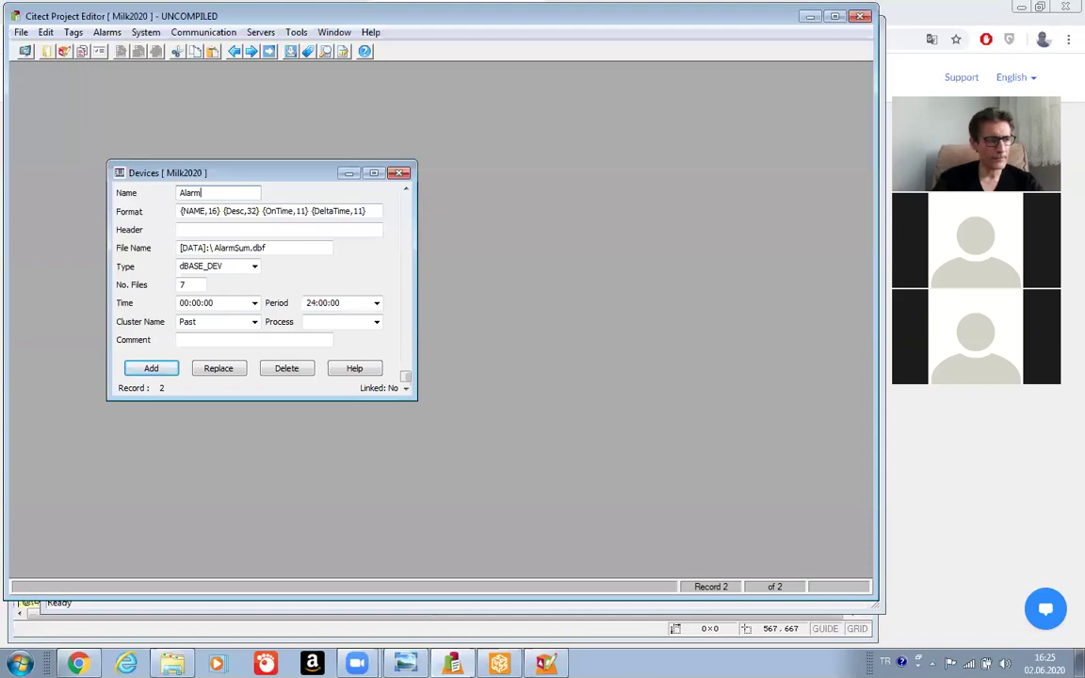
{"action": "type", "text": "L"}
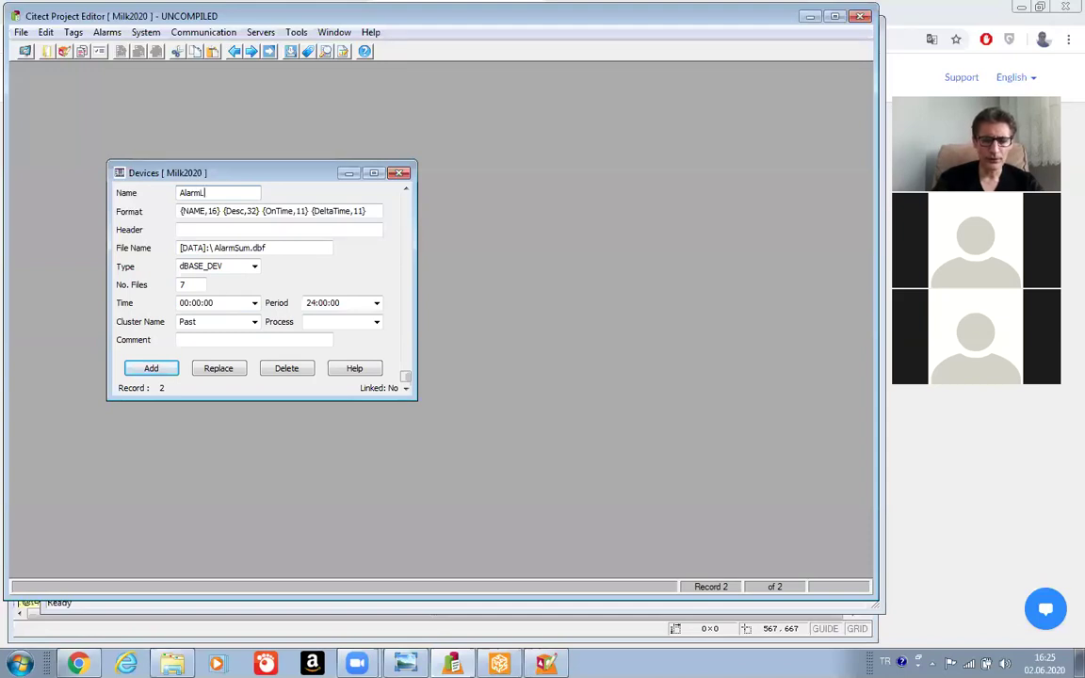
{"action": "type", "text": "og"}
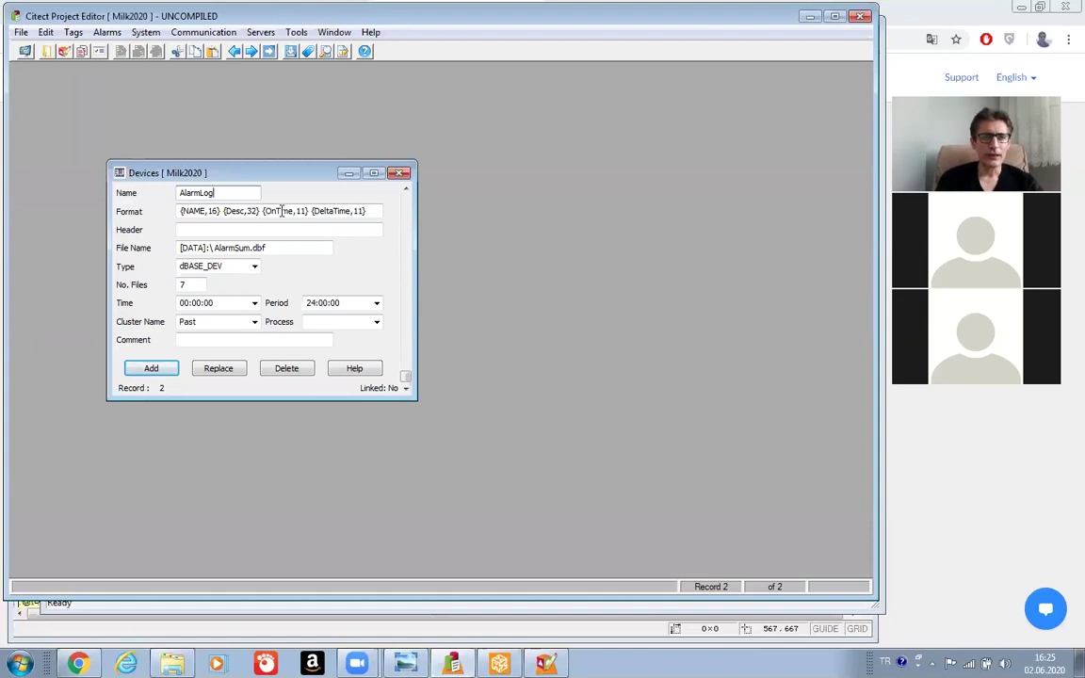
Edit the Format so OnTime becomes Time and DeltaTime becomes LogState.
{"action": "left_click", "coordinate": [275, 211]}
{"action": "key", "text": "BackSpace"}
{"action": "key", "text": "BackSpace"}
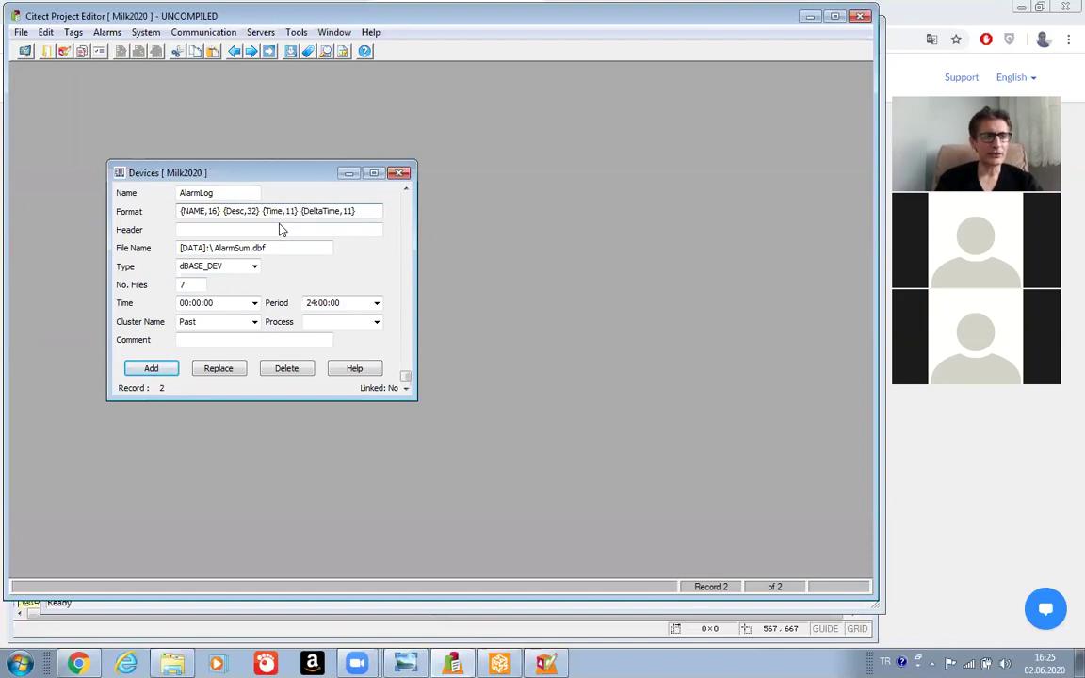
{"action": "key", "text": "Right"}
{"action": "key", "text": "Right"}
{"action": "key", "text": "Right"}
{"action": "key", "text": "Right"}
{"action": "key", "text": "Right"}
{"action": "key", "text": "Right"}
{"action": "key", "text": "Right"}
{"action": "key", "text": "Right"}
{"action": "key", "text": "Right"}
{"action": "key", "text": "Right"}
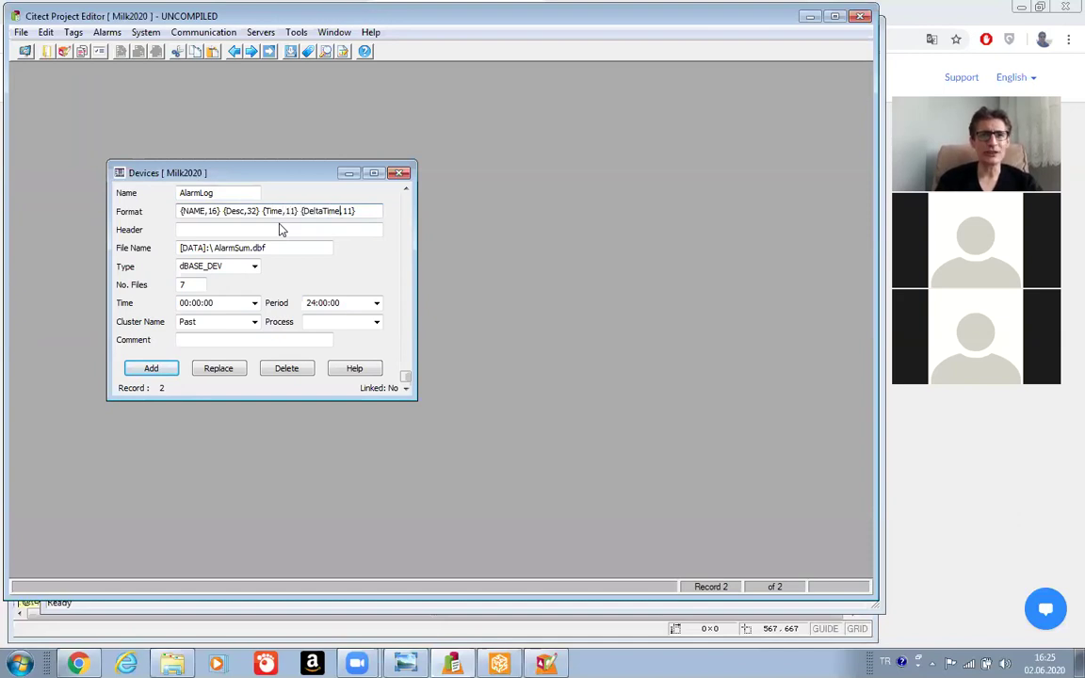
{"action": "key", "text": "BackSpace"}
{"action": "key", "text": "BackSpace"}
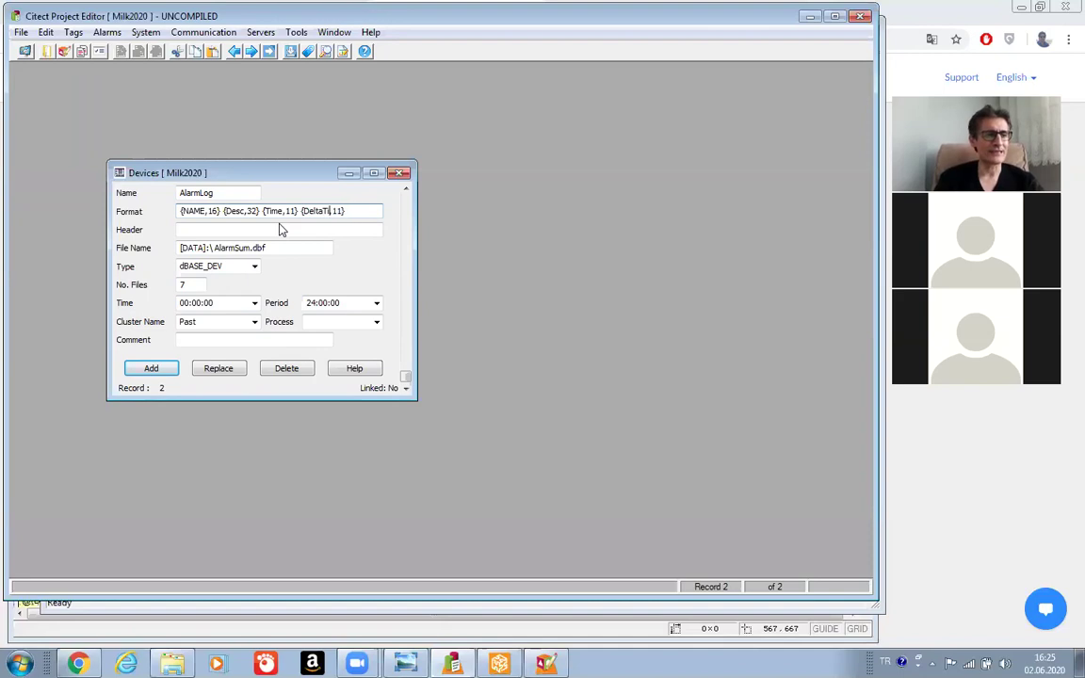
{"action": "key", "text": "BackSpace"}
{"action": "key", "text": "BackSpace"}
{"action": "key", "text": "BackSpace"}
{"action": "key", "text": "BackSpace"}
{"action": "key", "text": "BackSpace"}
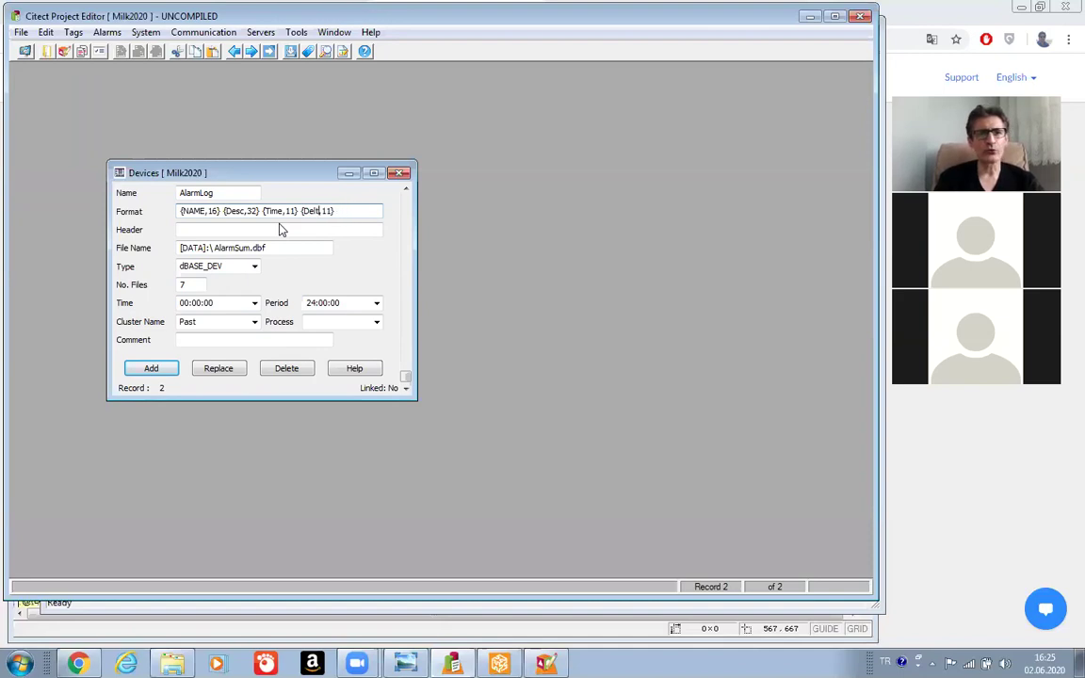
{"action": "key", "text": "BackSpace"}
{"action": "key", "text": "BackSpace"}
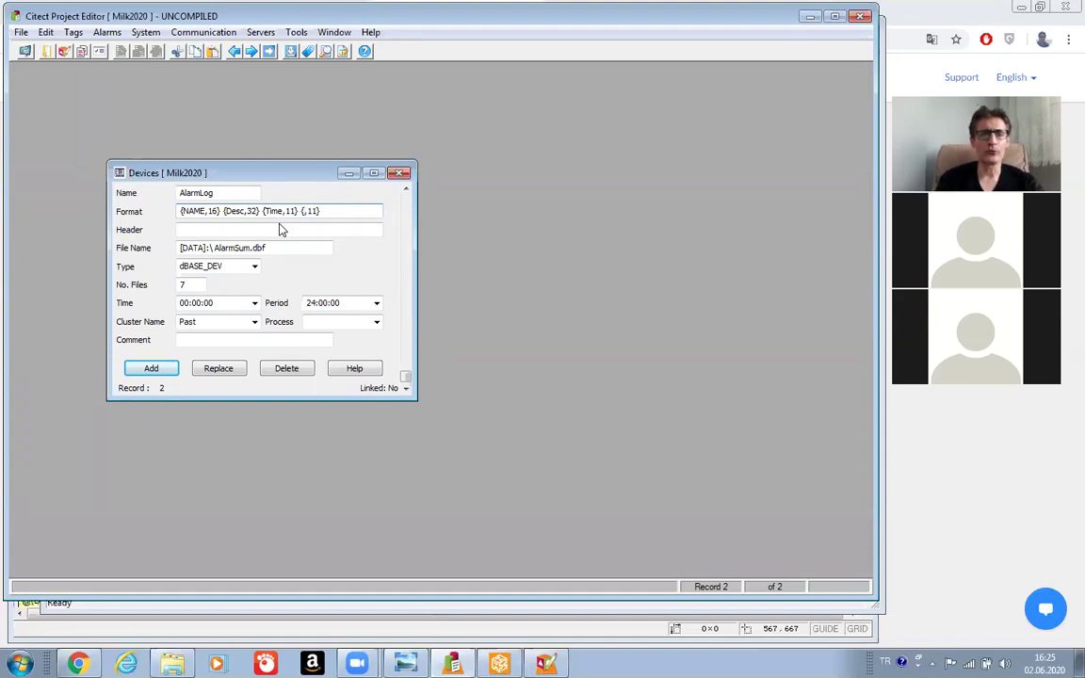
{"action": "type", "text": "LogS"}
{"action": "type", "text": "ate"}
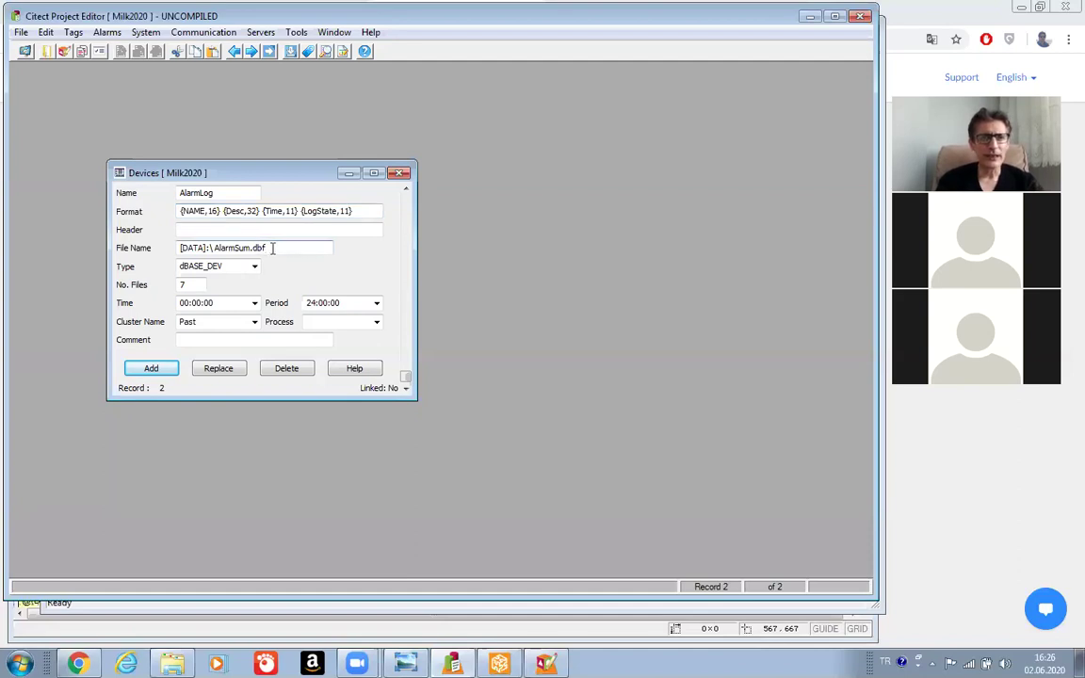
Change the file to [DATA]:\AlarmLog.txt with type ASCII_DEV and No. Files -1.
{"action": "key", "text": "BackSpace"}
{"action": "key", "text": "BackSpace"}
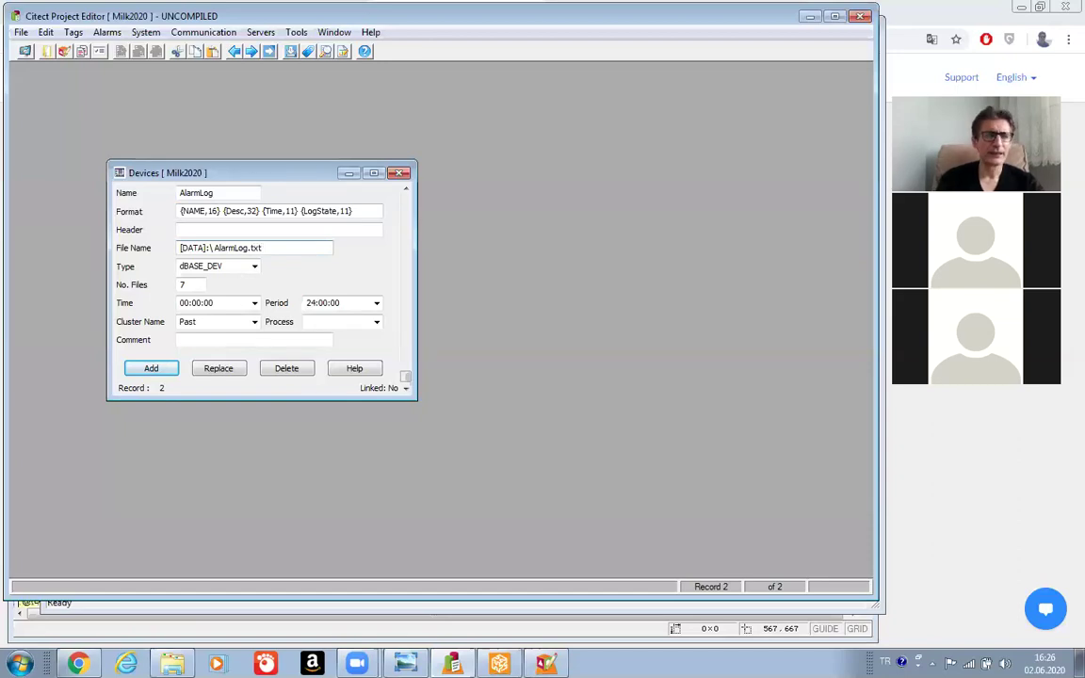
{"action": "left_click", "coordinate": [255, 270]}
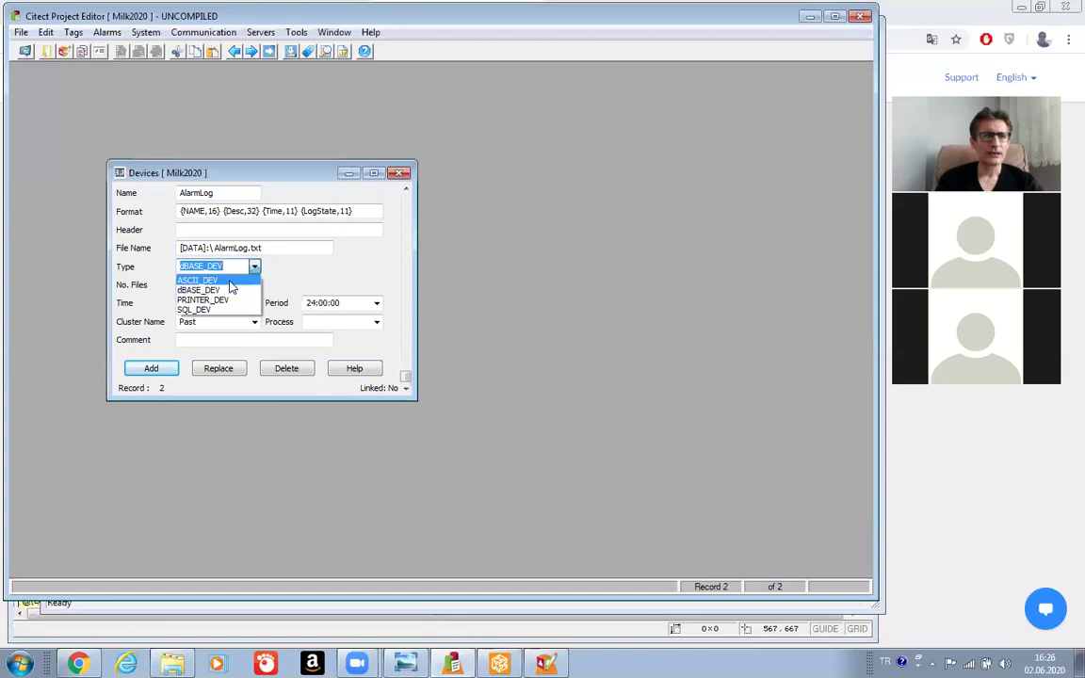
{"action": "left_click", "coordinate": [232, 287]}
{"action": "left_click", "coordinate": [190, 287]}
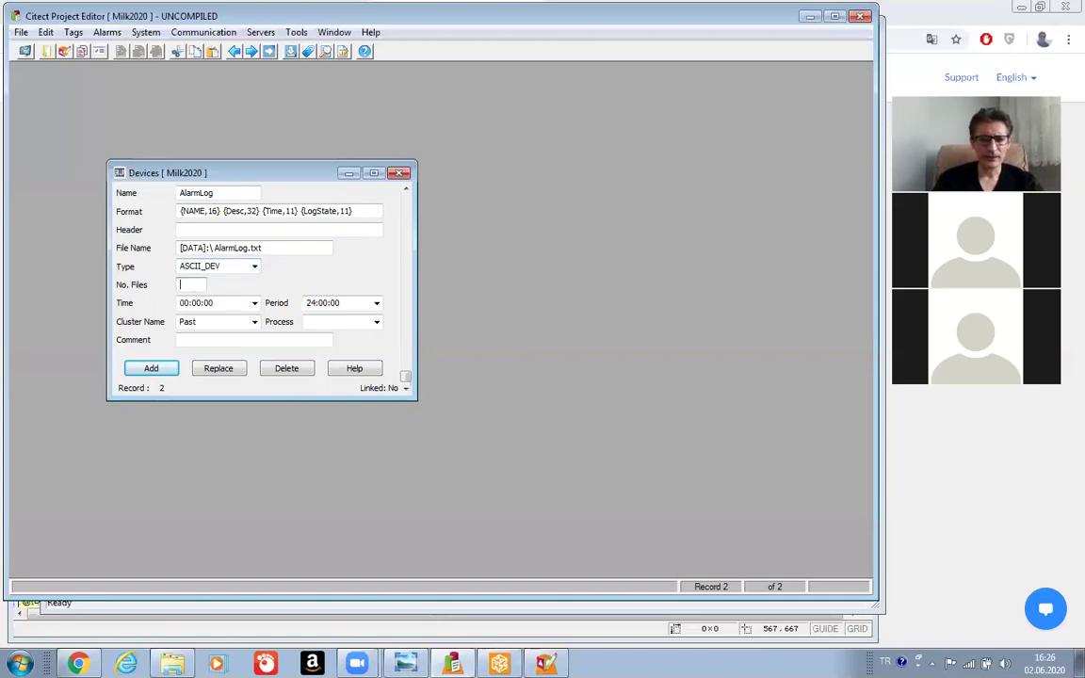
Clear the Time and Period values and add AlarmLog as a new device record.
{"action": "key", "text": "Tab"}
{"action": "key", "text": "BackSpace"}
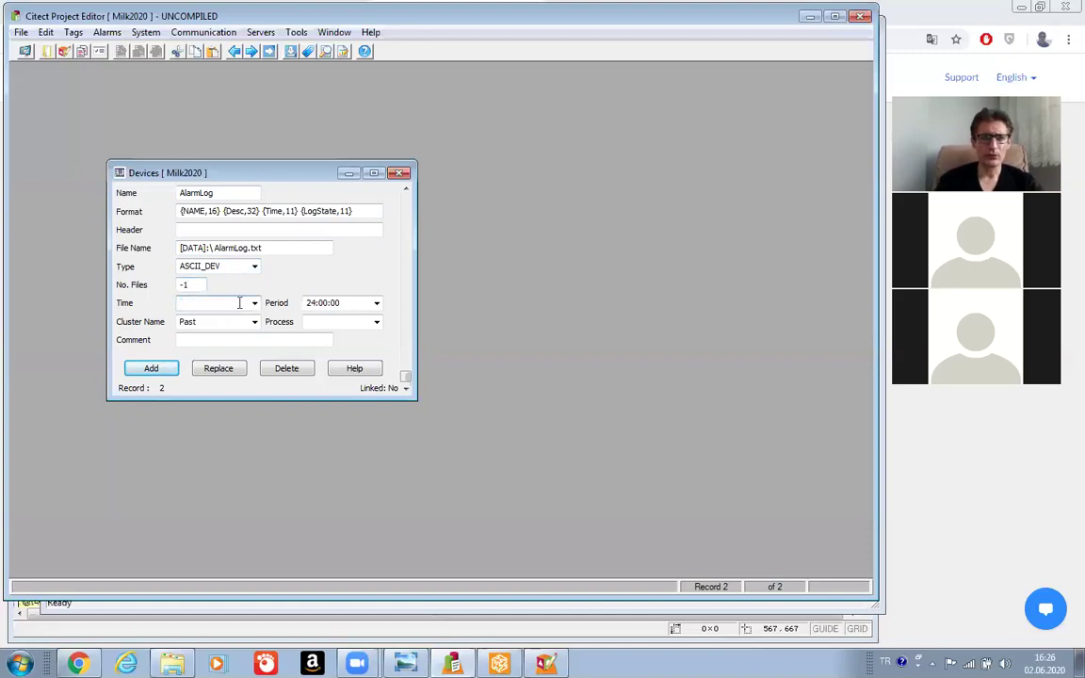
{"action": "double_click", "coordinate": [357, 303]}
{"action": "key", "text": "BackSpace"}
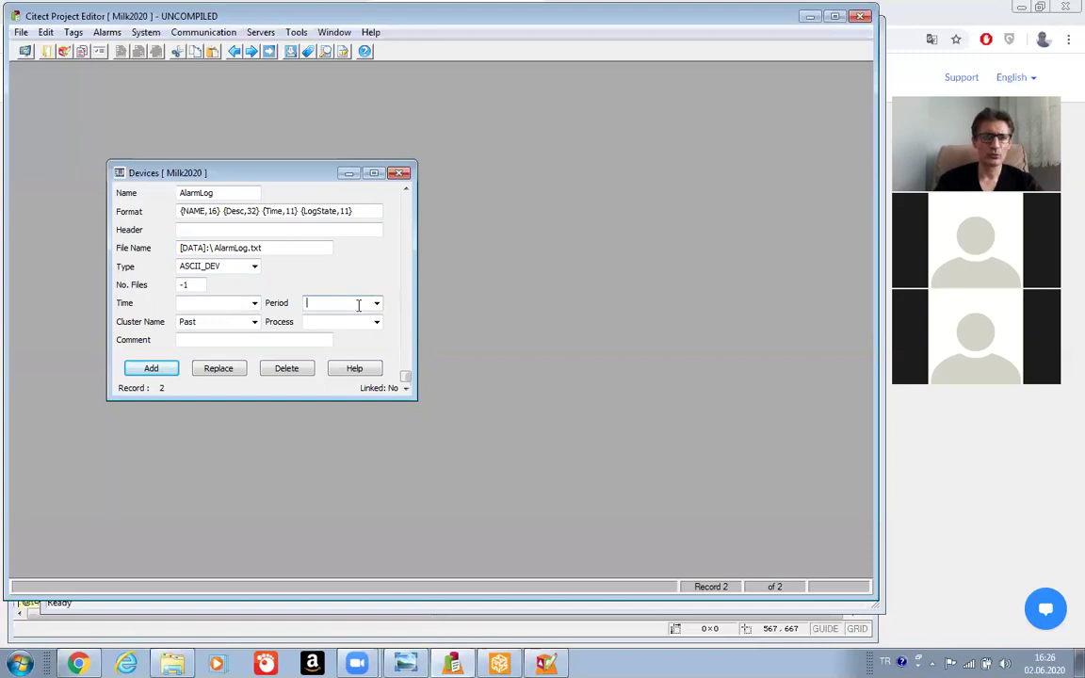
{"action": "left_click", "coordinate": [153, 370]}
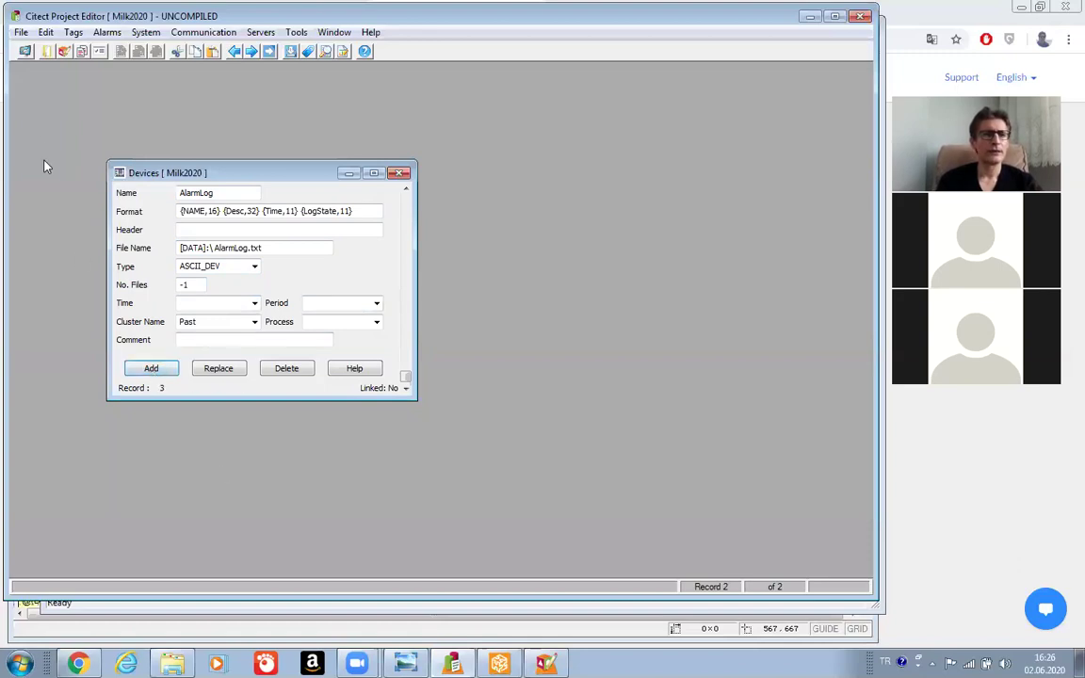
Compile Milk2020 with 0 warnings, dismiss the success message, and return to Citect Explorer.
{"action": "left_click", "coordinate": [20, 33]}
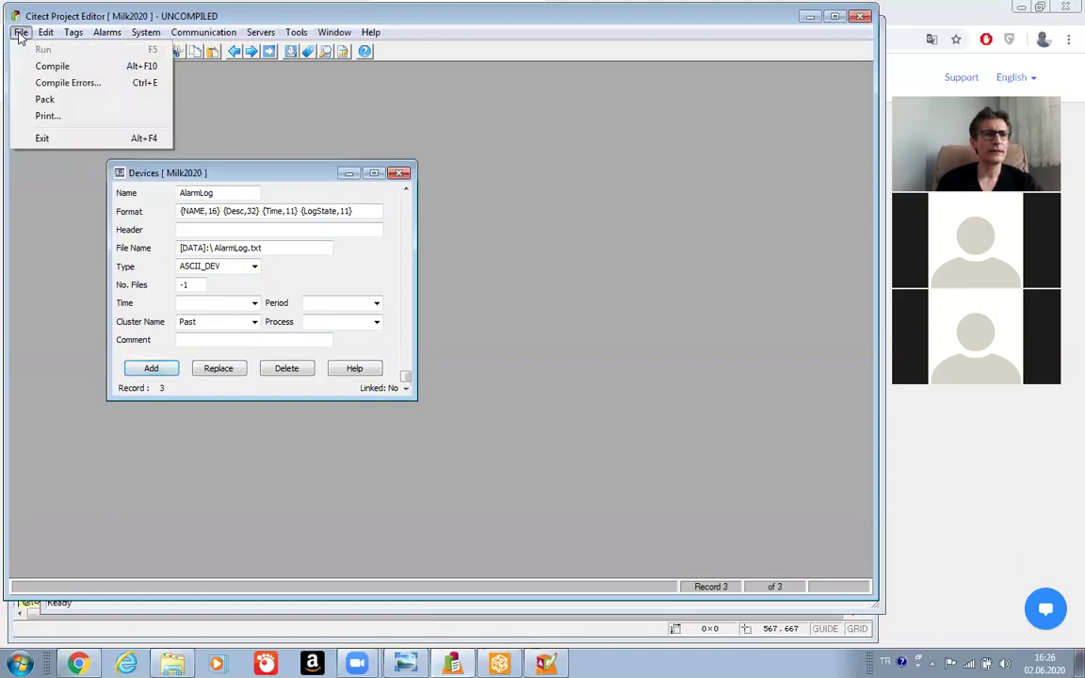
{"action": "left_click", "coordinate": [44, 68]}
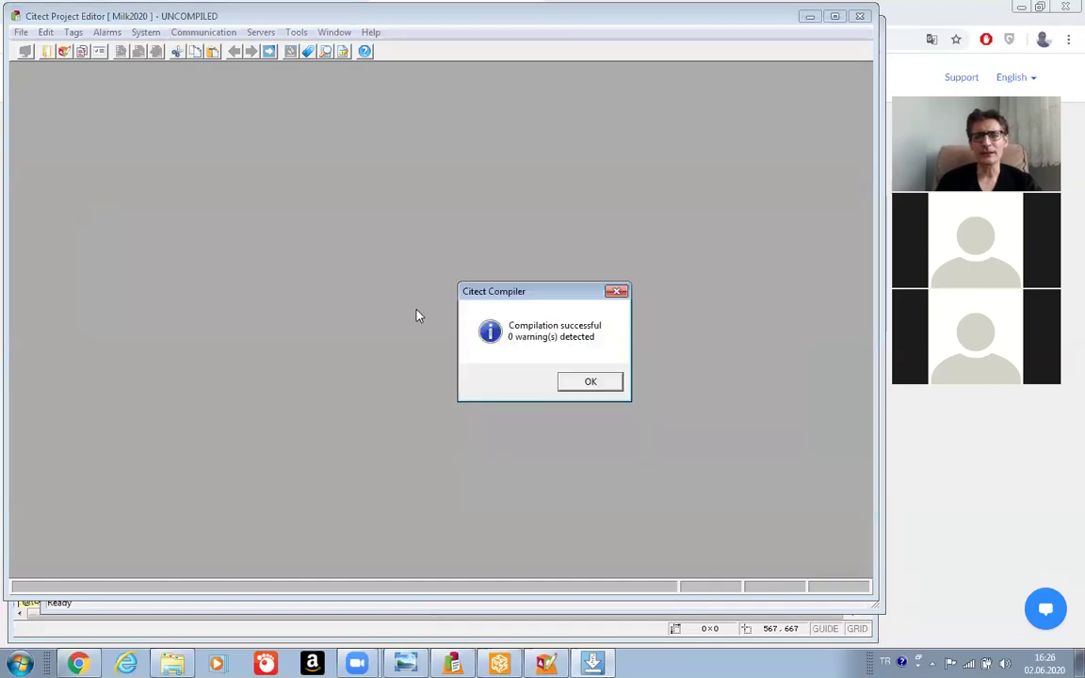
{"action": "left_click", "coordinate": [591, 383]}
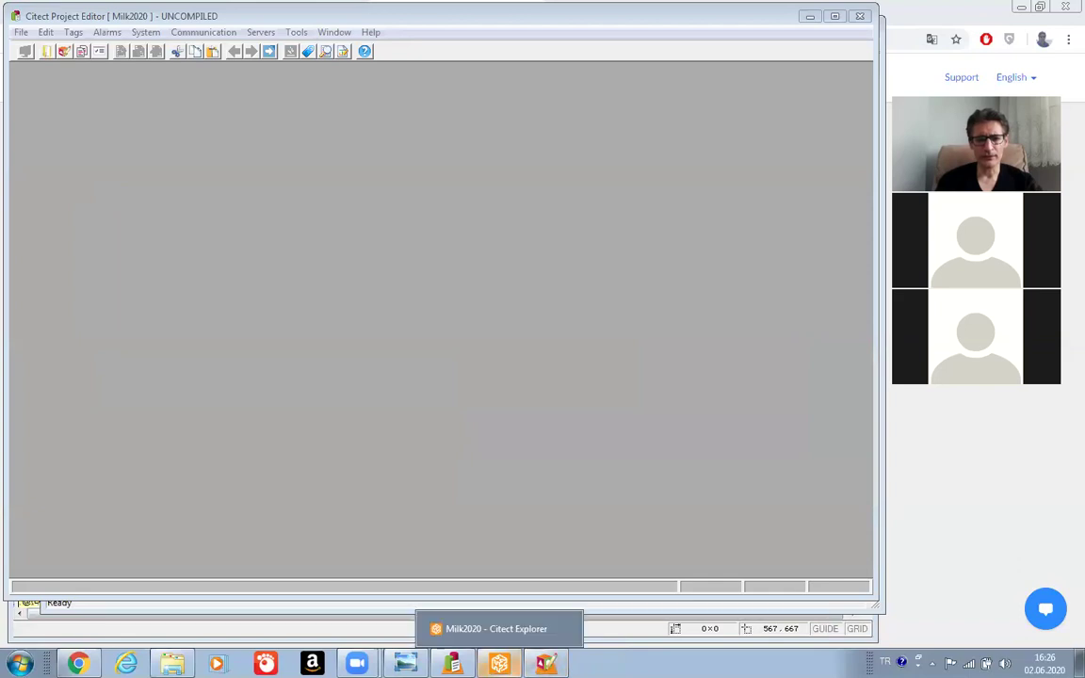
{"action": "left_click", "coordinate": [499, 664]}
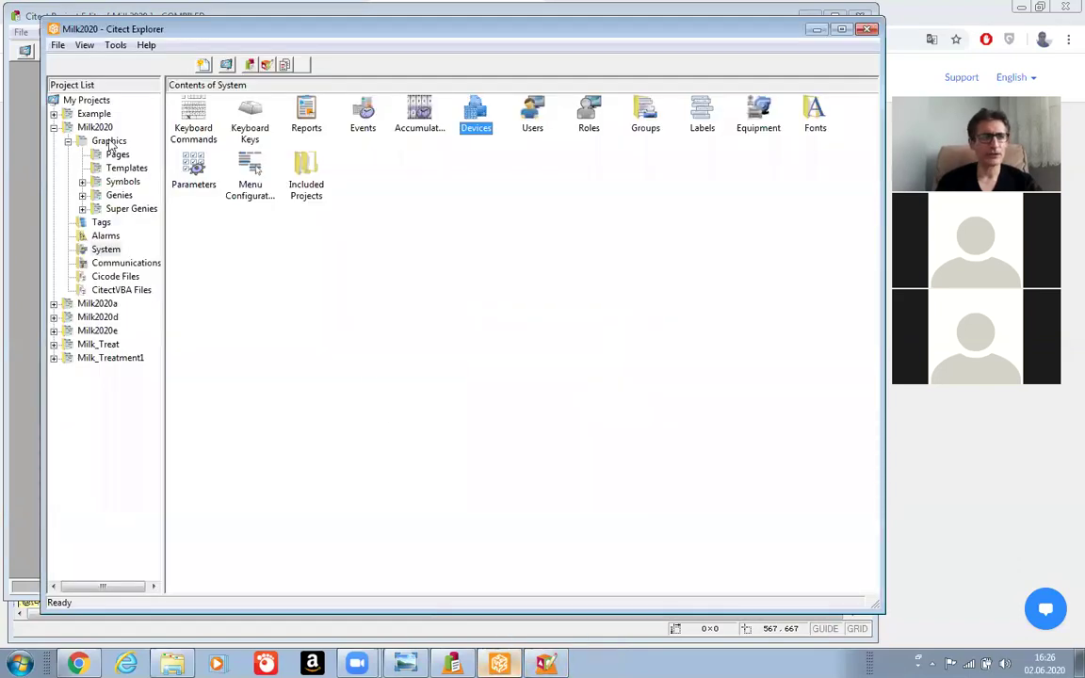
{"action": "left_click", "coordinate": [55, 47]}
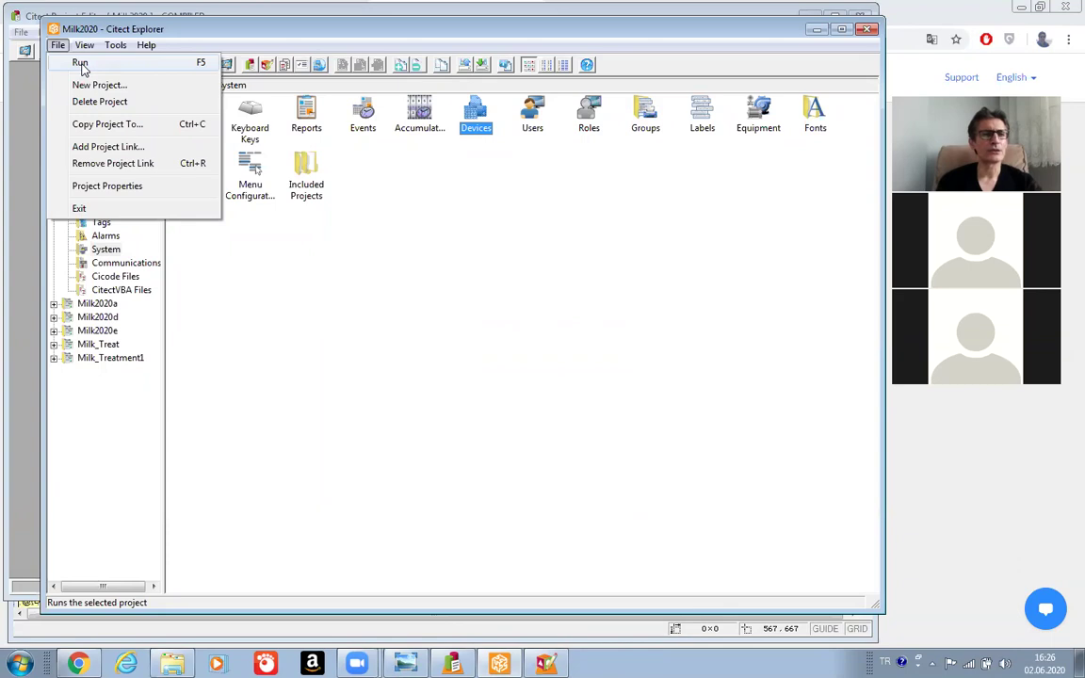
Run Milk2020 in runtime despite the protection key error and show the Past page.
{"action": "left_click", "coordinate": [80, 63]}
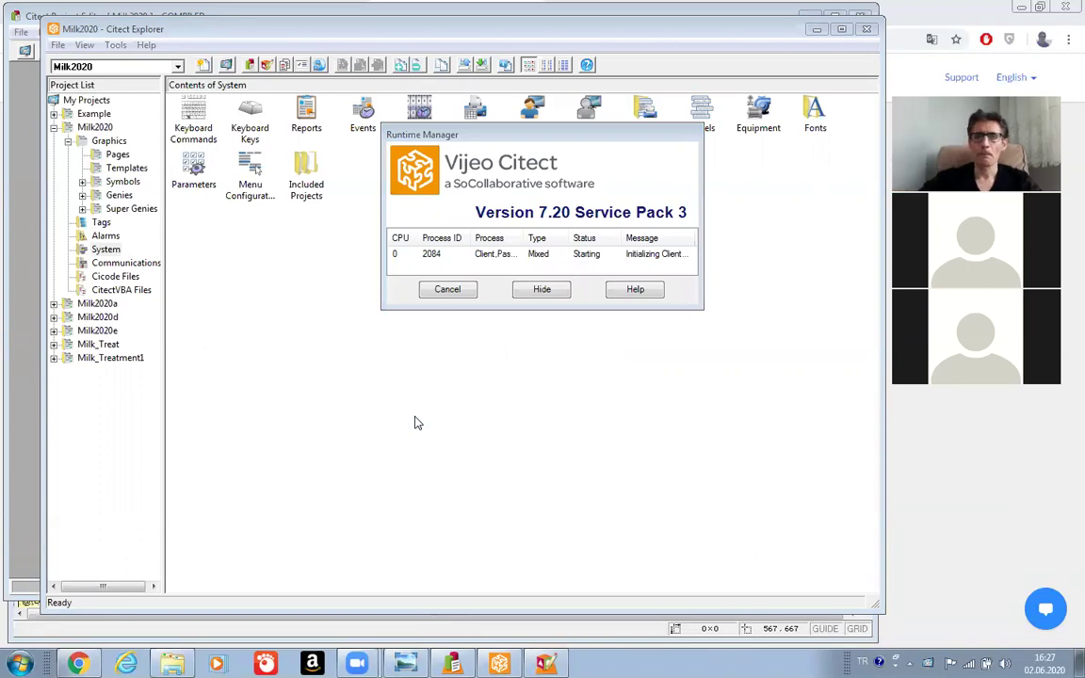
{"action": "key", "text": "Return"}
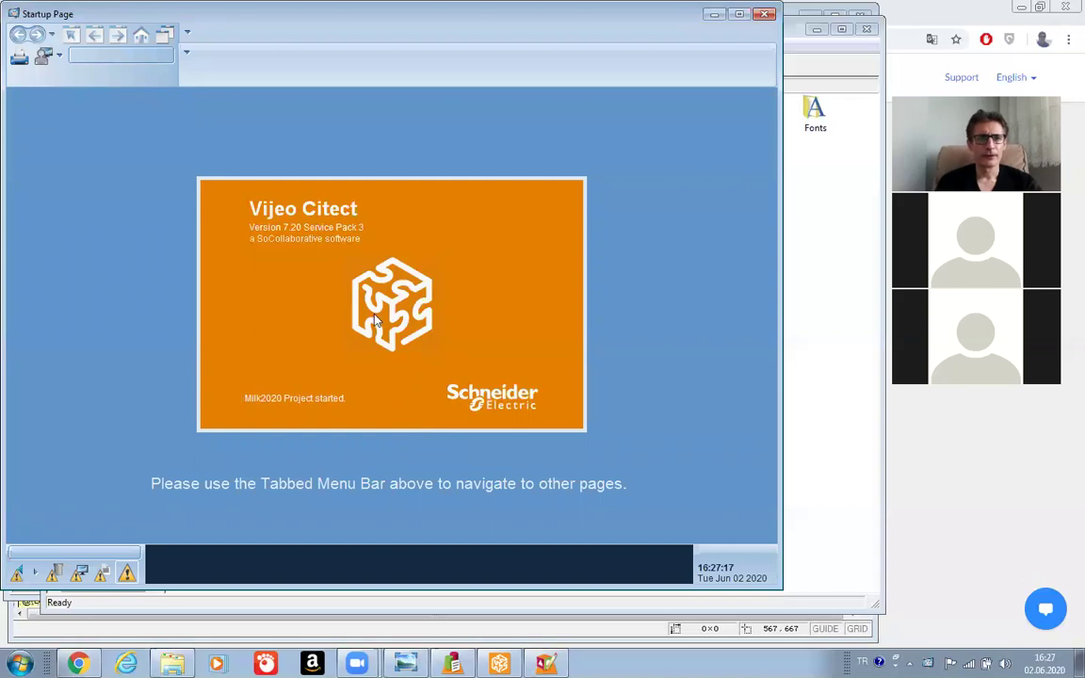
{"action": "left_click", "coordinate": [259, 57]}
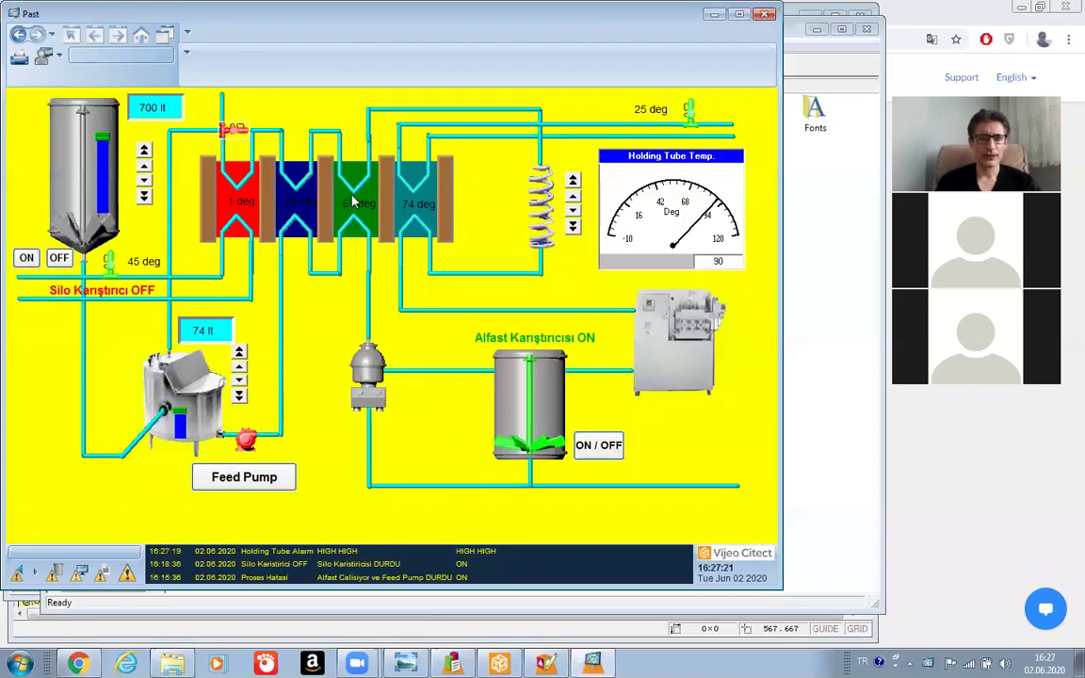
Open the Active Alarms page and acknowledge the P4A alarm.
{"action": "left_click", "coordinate": [275, 34]}
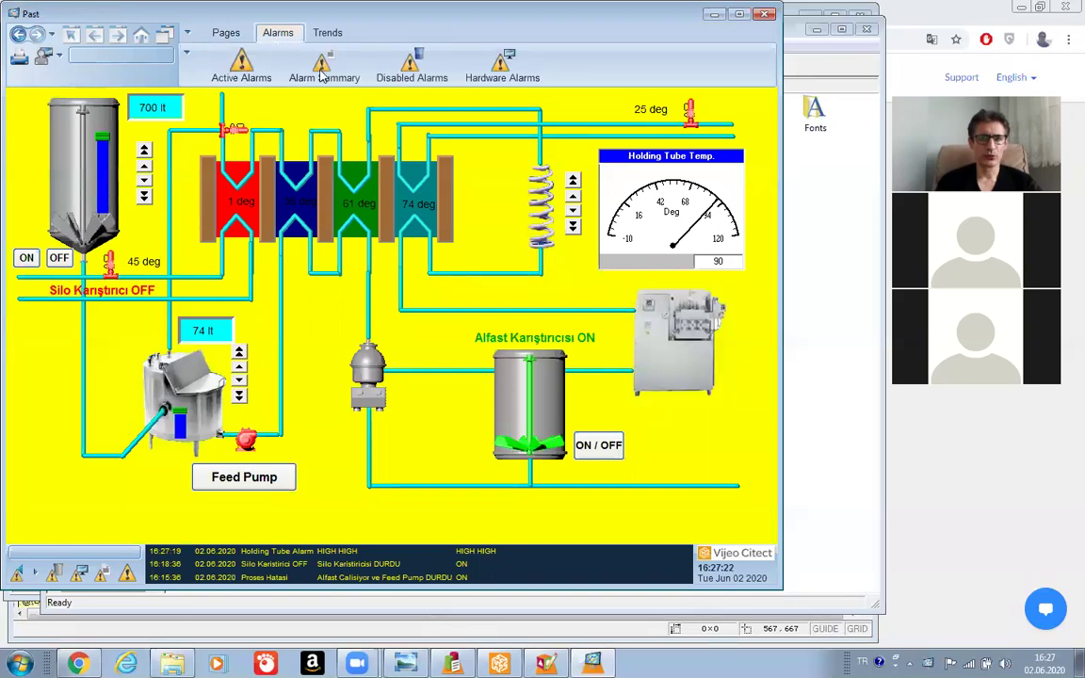
{"action": "left_click", "coordinate": [324, 75]}
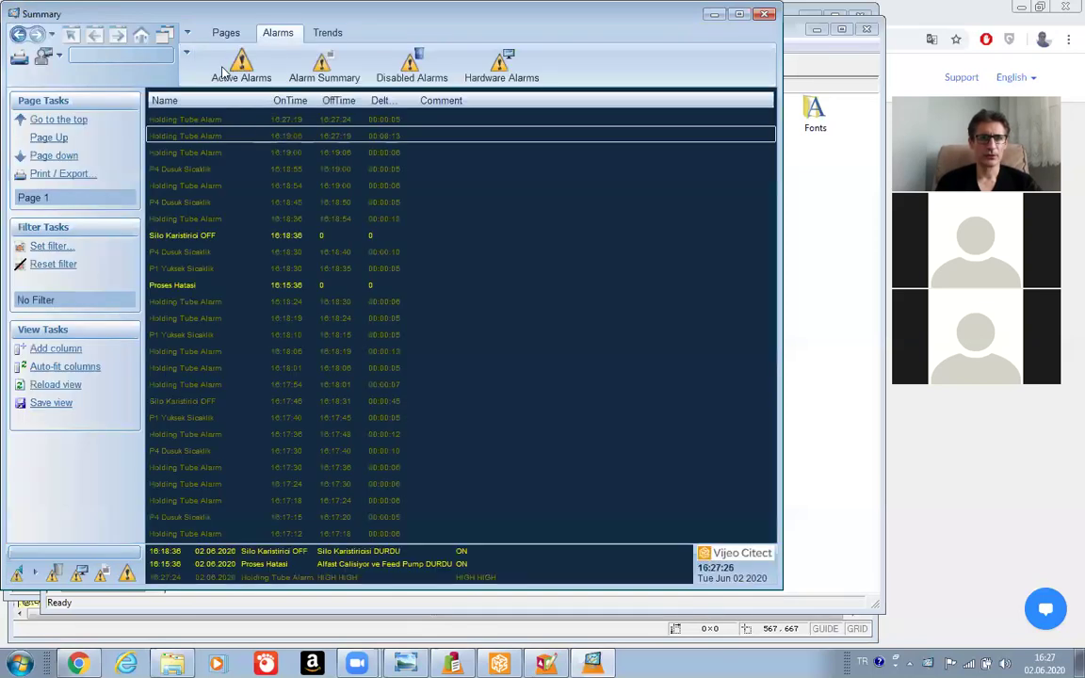
{"action": "left_click", "coordinate": [228, 74]}
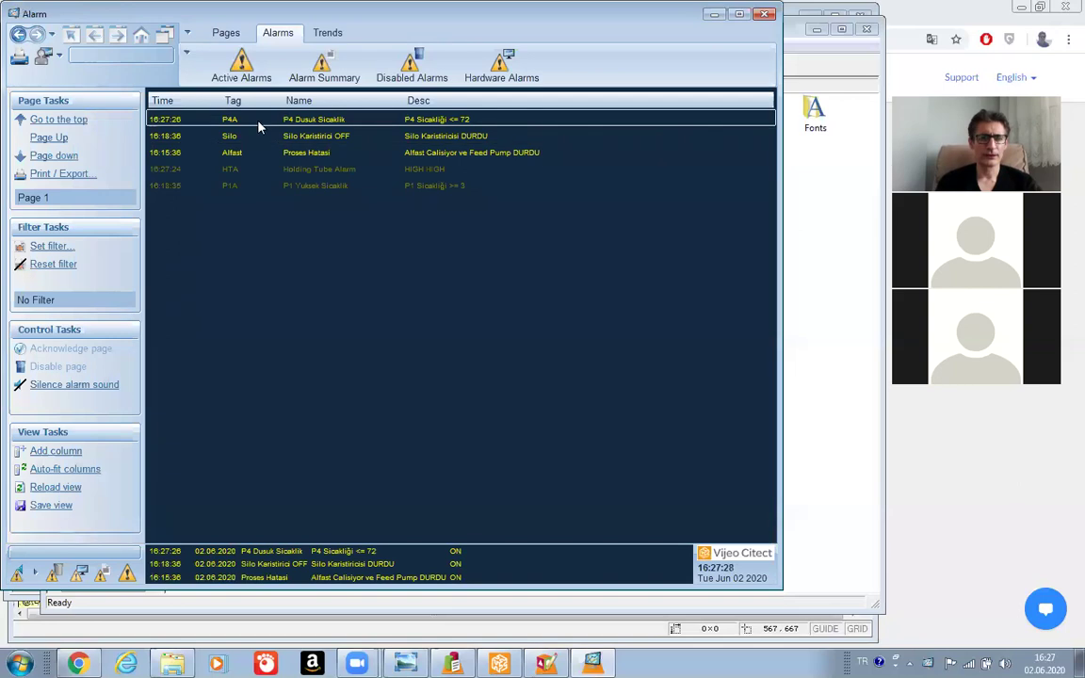
{"action": "right_click", "coordinate": [259, 122]}
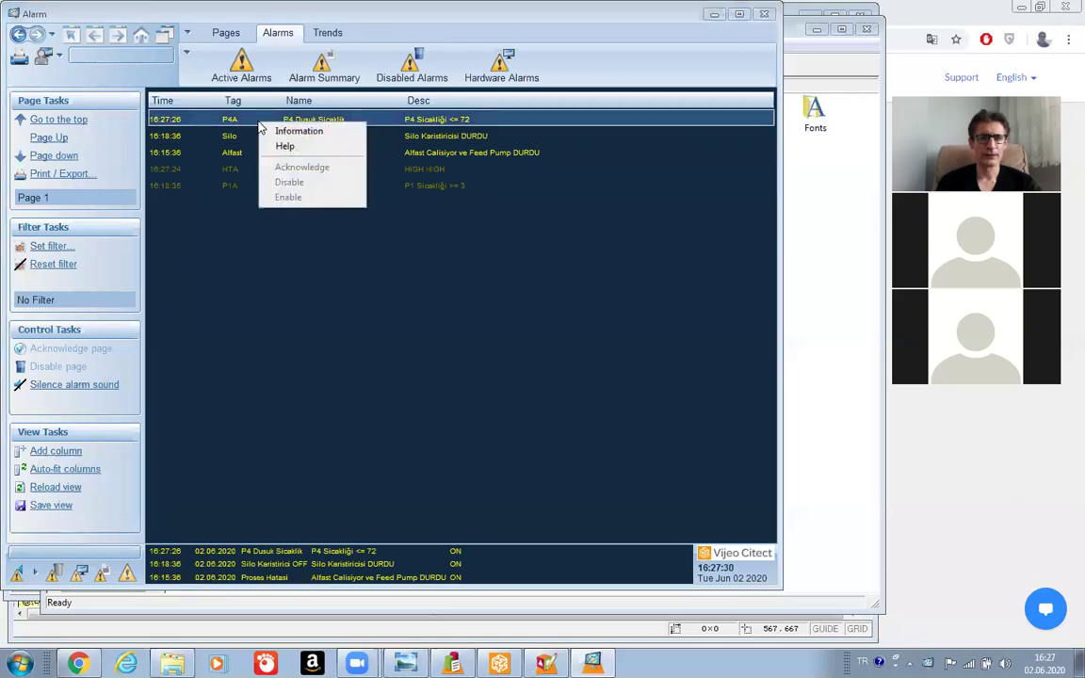
{"action": "left_click", "coordinate": [297, 165]}
Log in to the runtime as Designer with its password.
{"action": "left_click", "coordinate": [52, 55]}
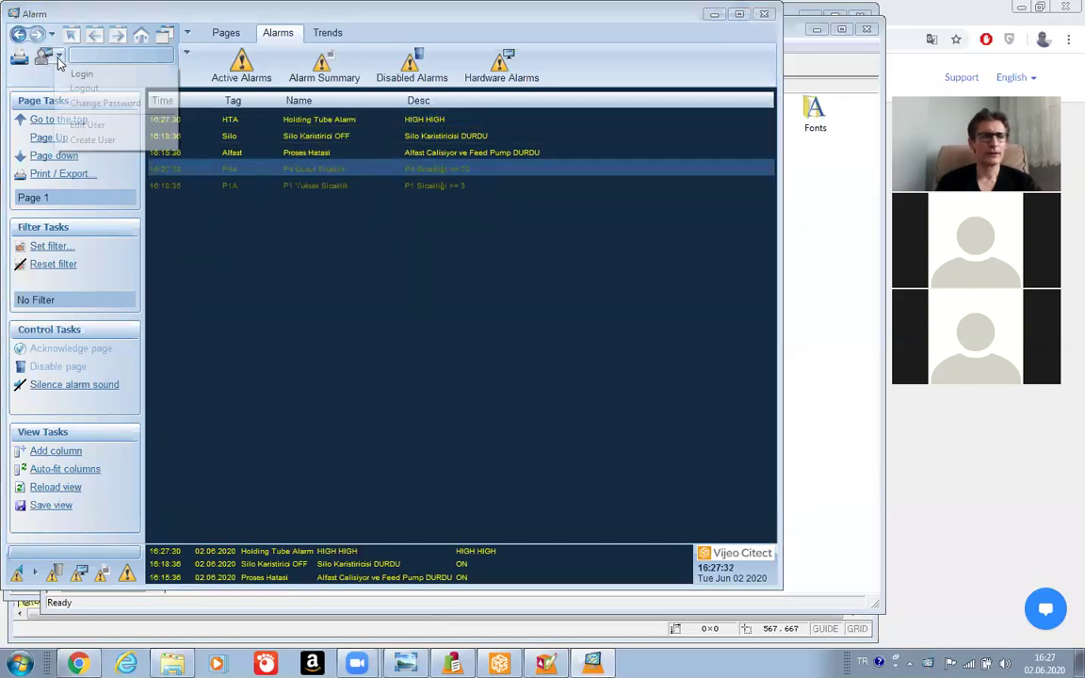
{"action": "left_click", "coordinate": [83, 75]}
{"action": "type", "text": "De"}
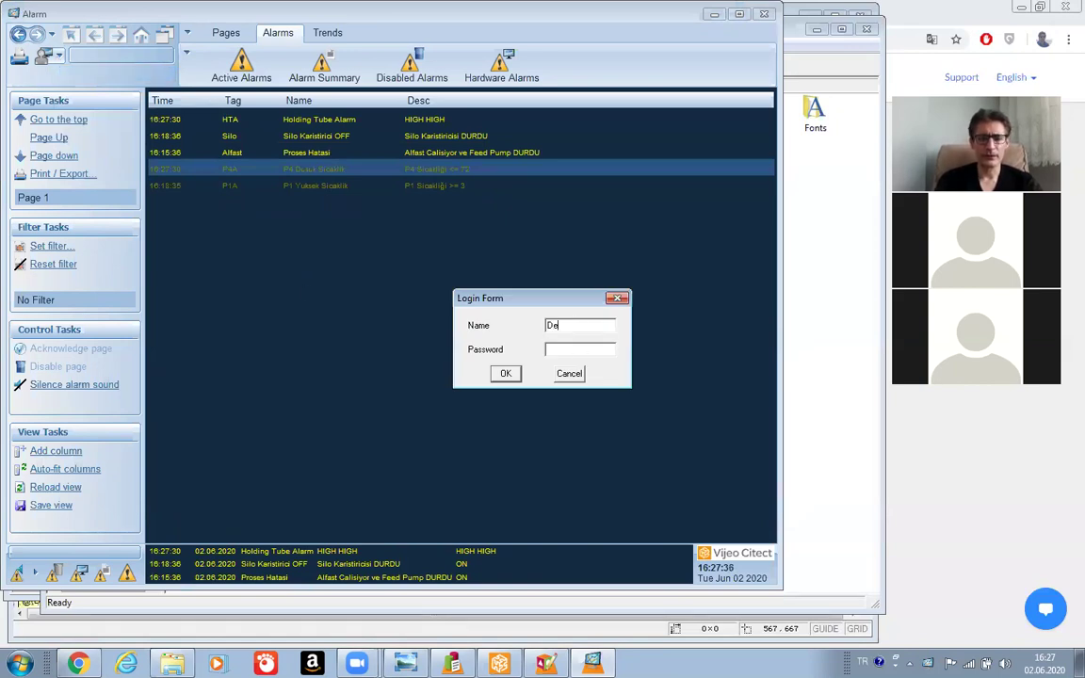
{"action": "type", "text": "signer"}
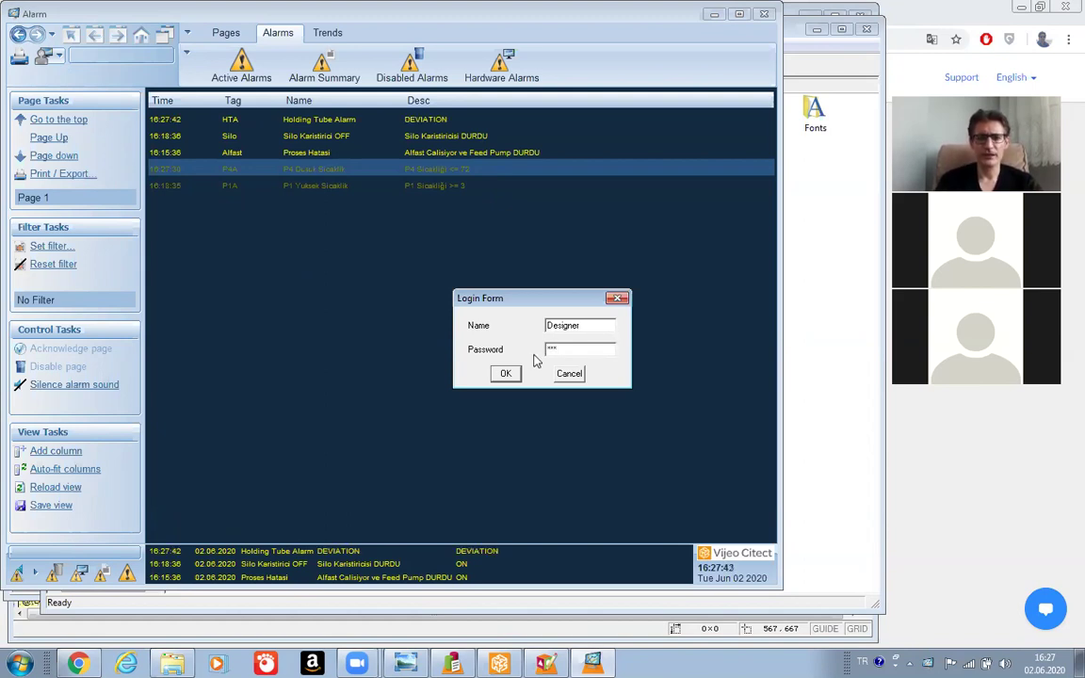
{"action": "left_click", "coordinate": [505, 373]}
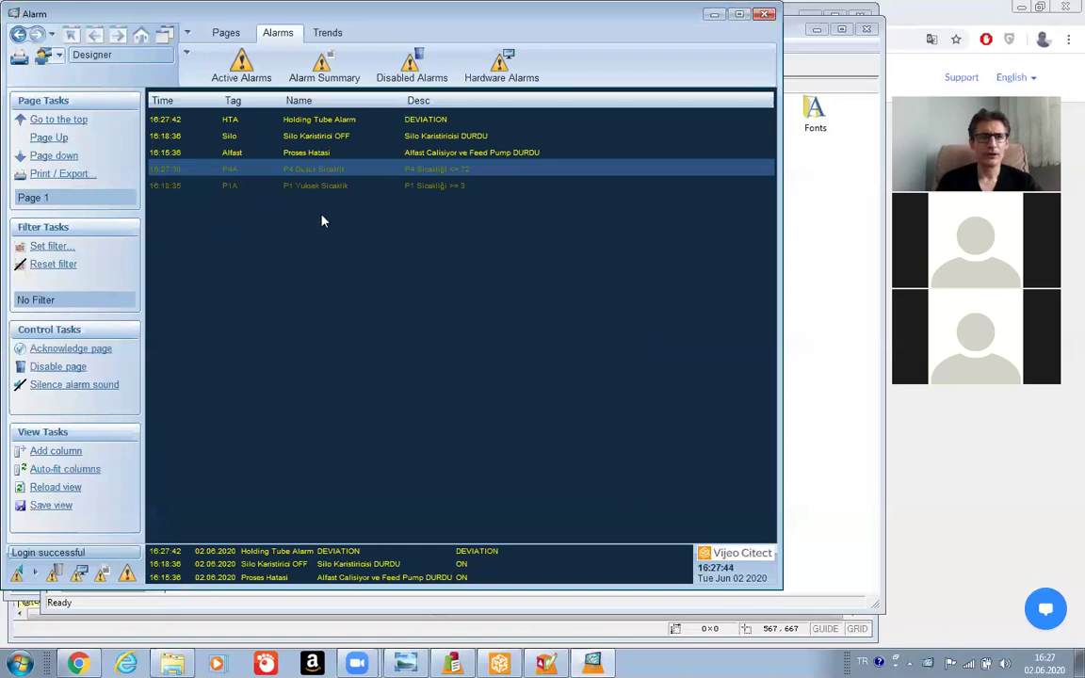
Acknowledge the P4A and Holding Tube alarms and glance at the Alarm Summary.
{"action": "right_click", "coordinate": [318, 120]}
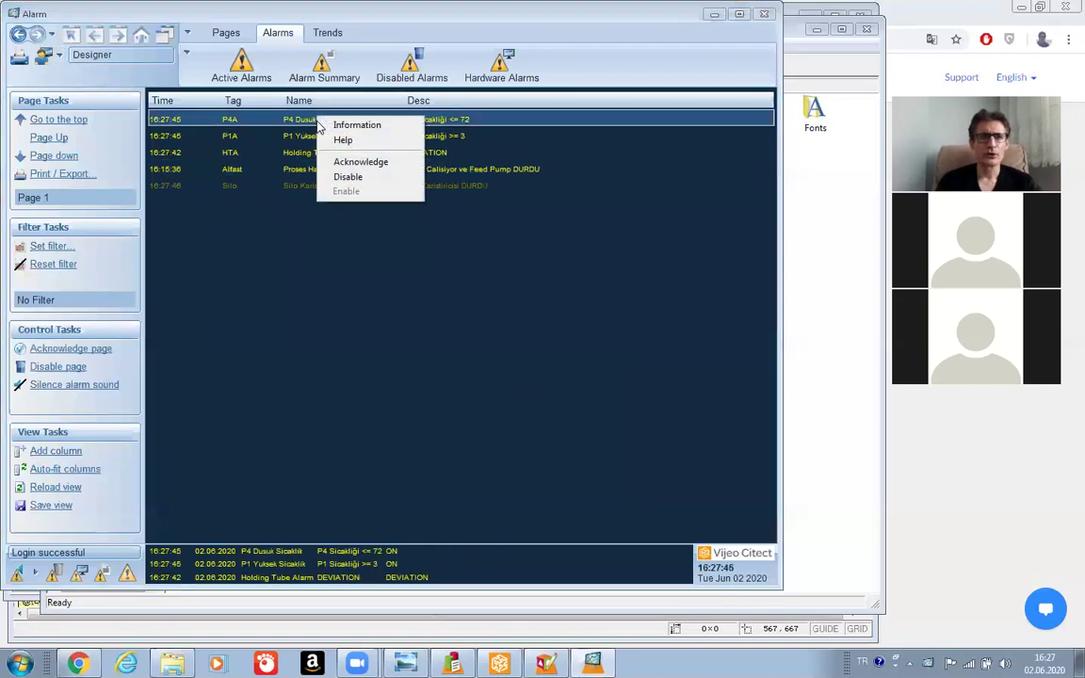
{"action": "left_click", "coordinate": [354, 163]}
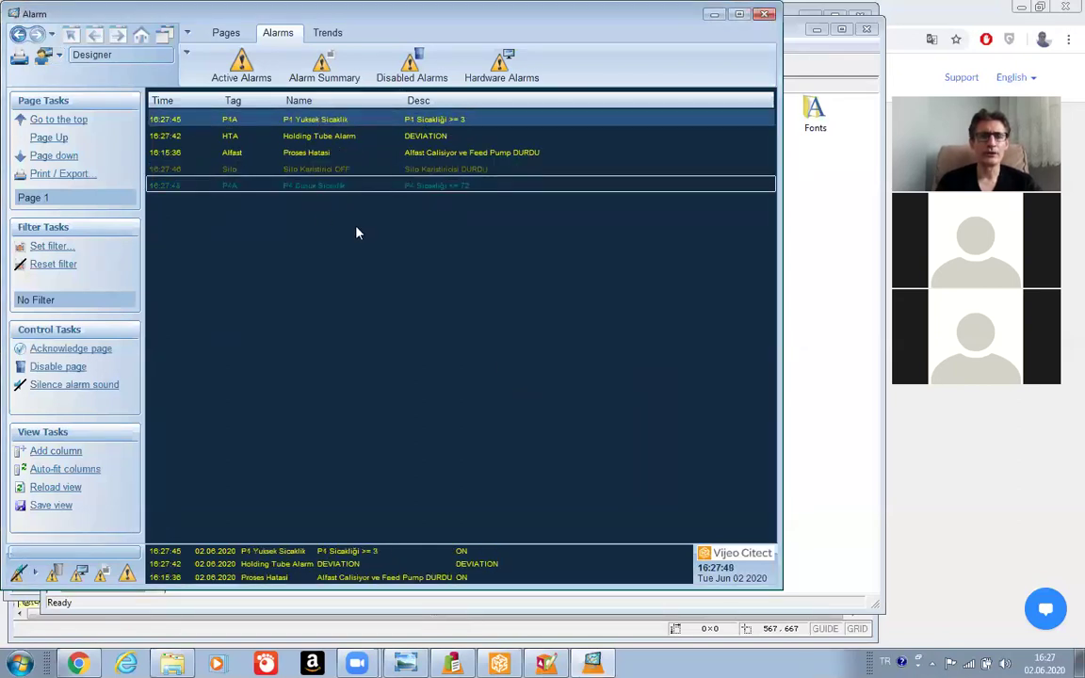
{"action": "right_click", "coordinate": [311, 140]}
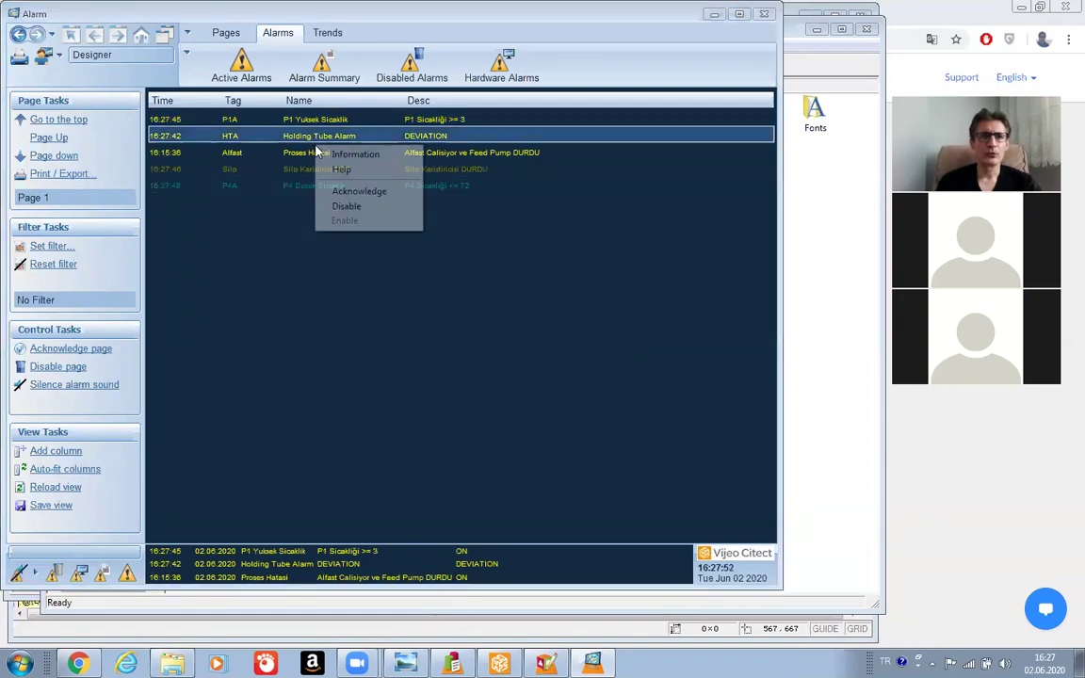
{"action": "left_click", "coordinate": [341, 192]}
{"action": "left_click", "coordinate": [321, 72]}
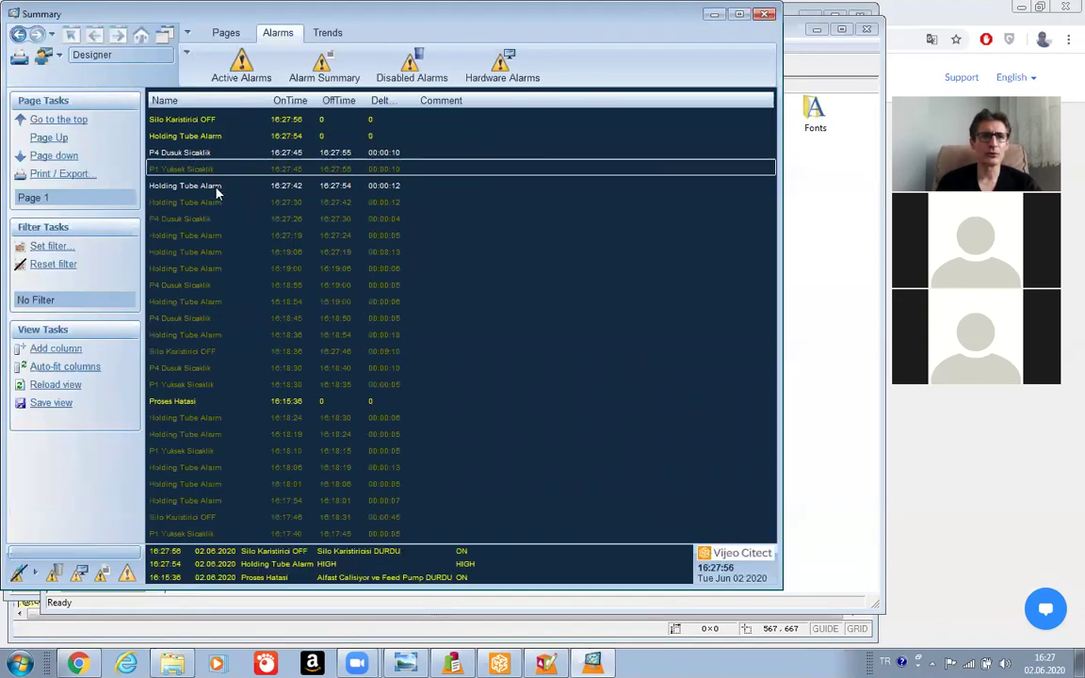
{"action": "left_click", "coordinate": [237, 62]}
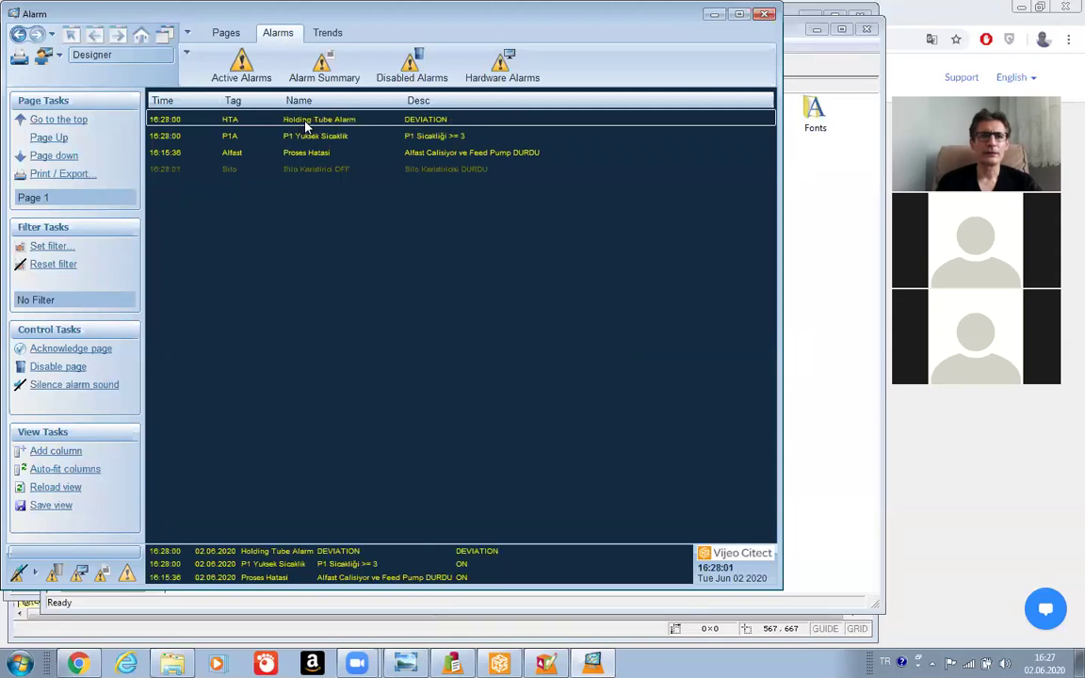
Disable the Holding Tube Alarm, re-enable it from Disabled Alarms, and check Hardware Alarms.
{"action": "right_click", "coordinate": [305, 125]}
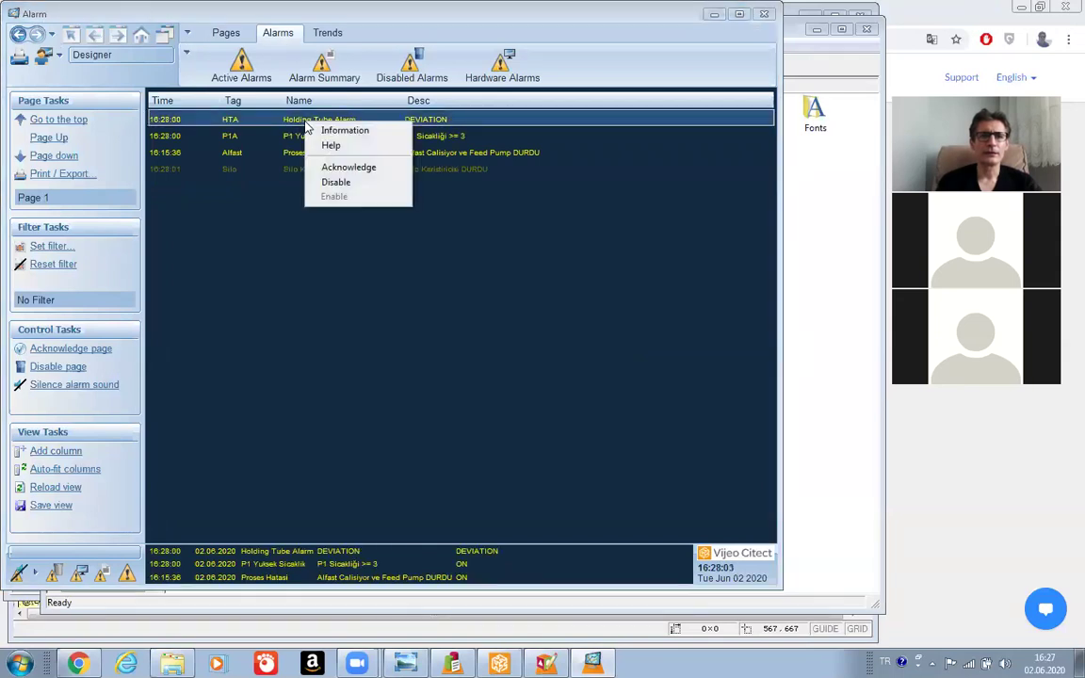
{"action": "left_click", "coordinate": [339, 184]}
{"action": "left_click", "coordinate": [410, 66]}
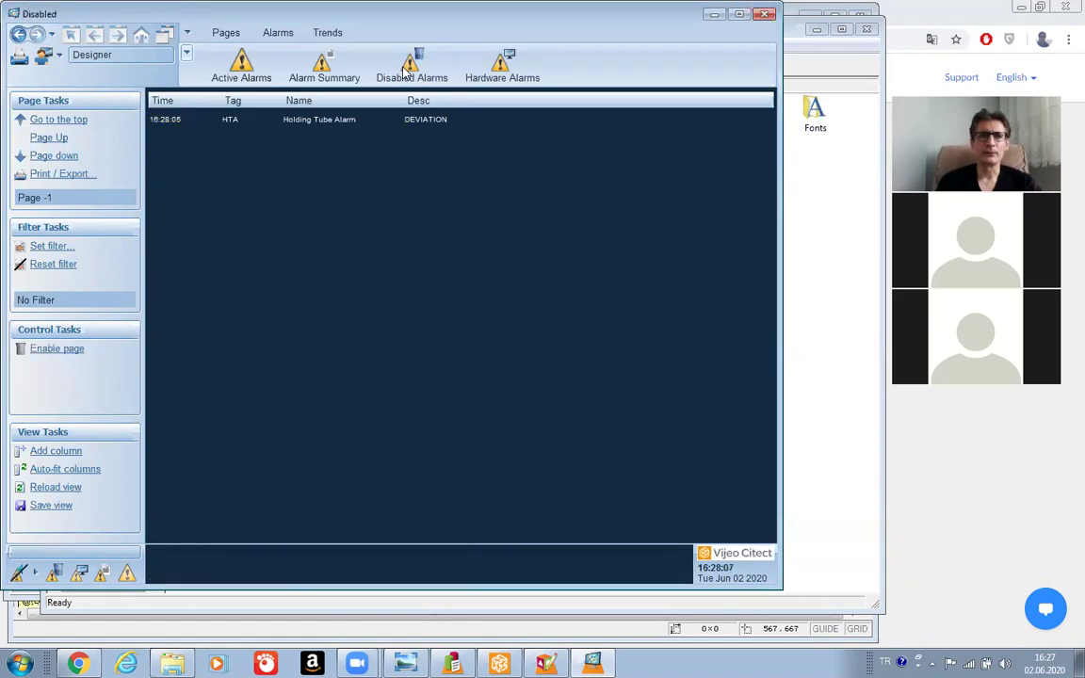
{"action": "right_click", "coordinate": [316, 120]}
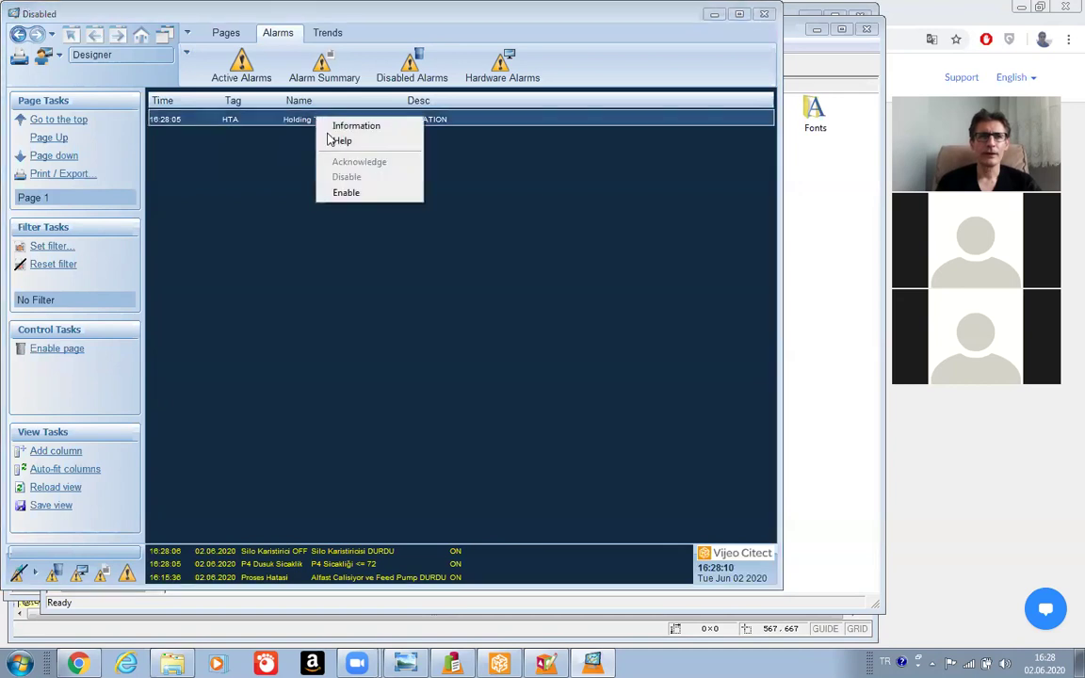
{"action": "left_click", "coordinate": [355, 194]}
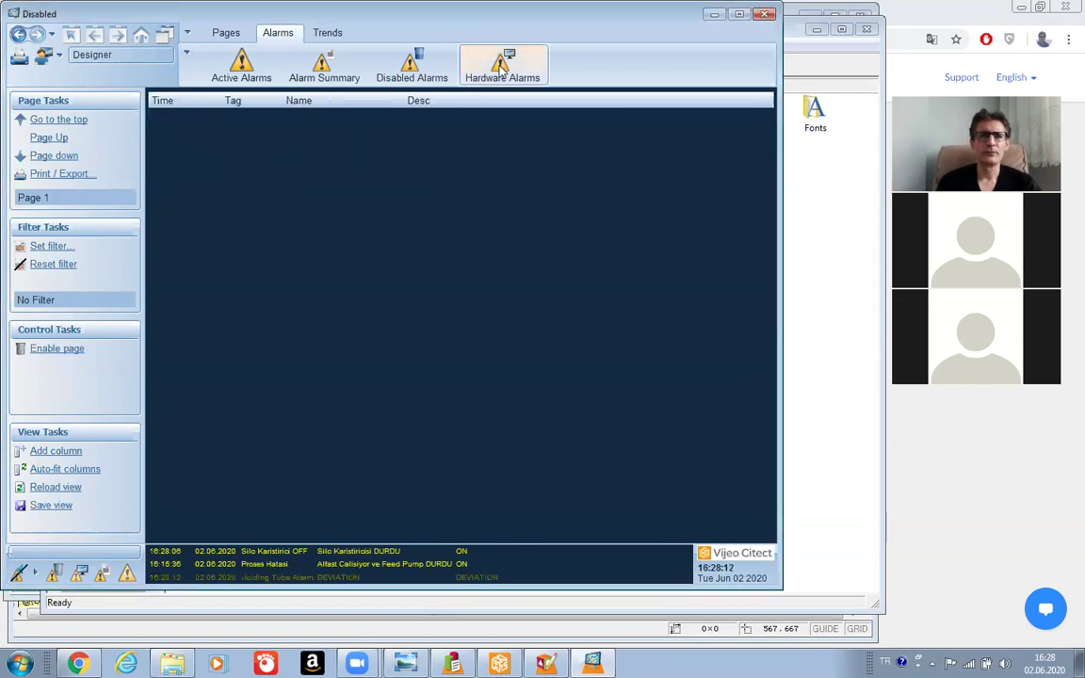
{"action": "left_click", "coordinate": [502, 64]}
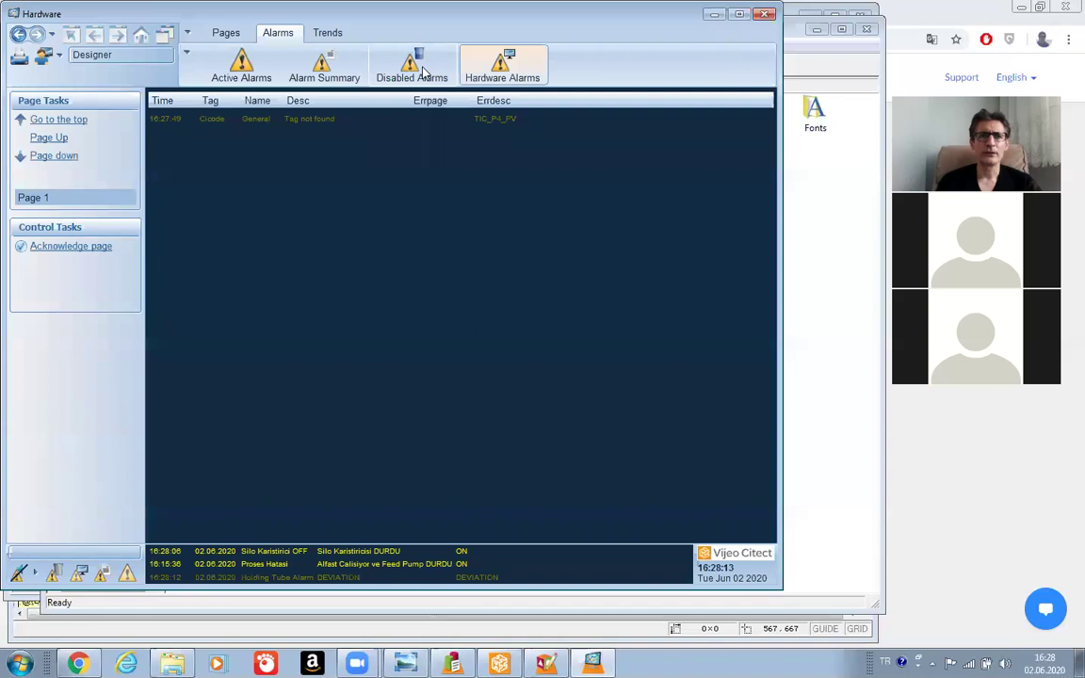
{"action": "left_click", "coordinate": [421, 71]}
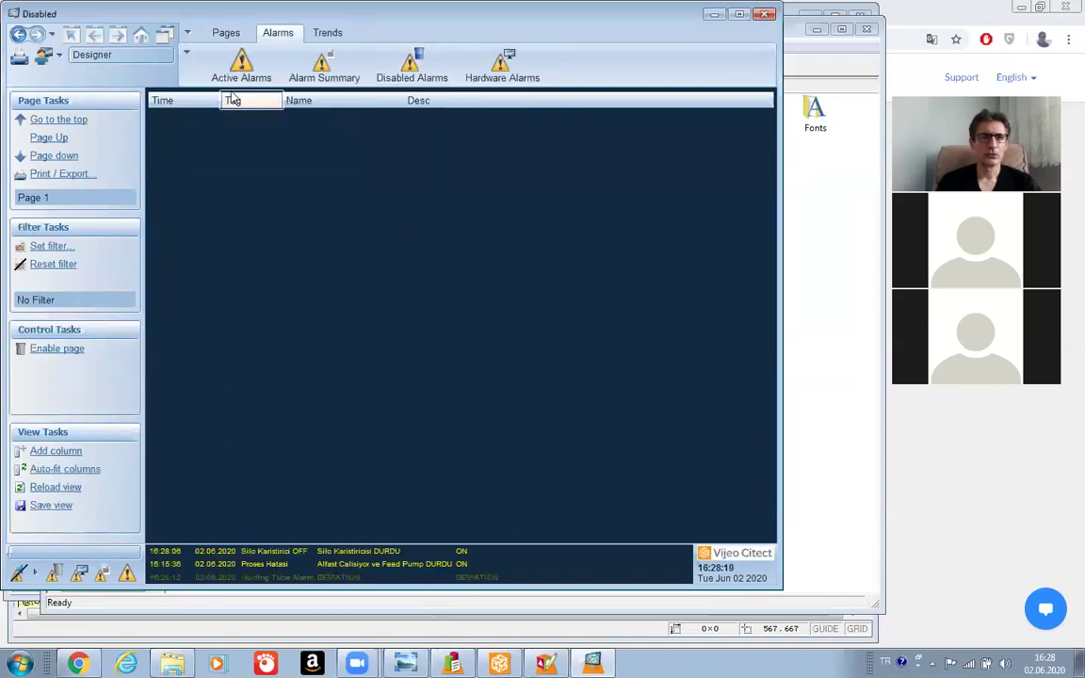
{"action": "left_click", "coordinate": [226, 32]}
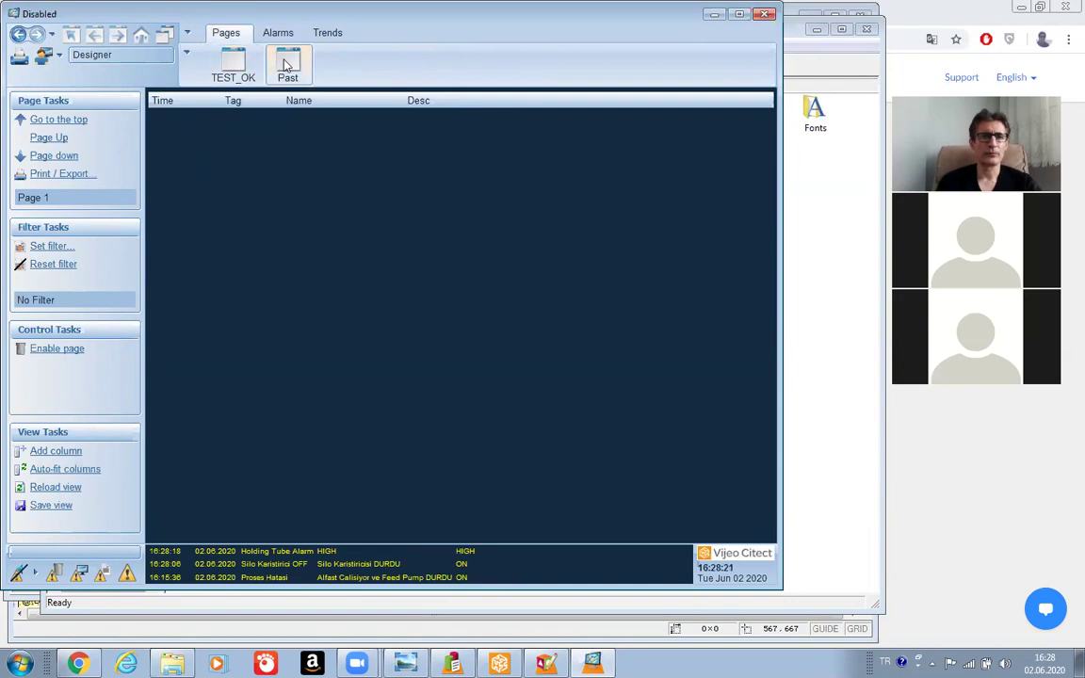
On the Past page start the Feed Pump, switch the Alfast mixer off, and shut down runtime.
{"action": "left_click", "coordinate": [287, 65]}
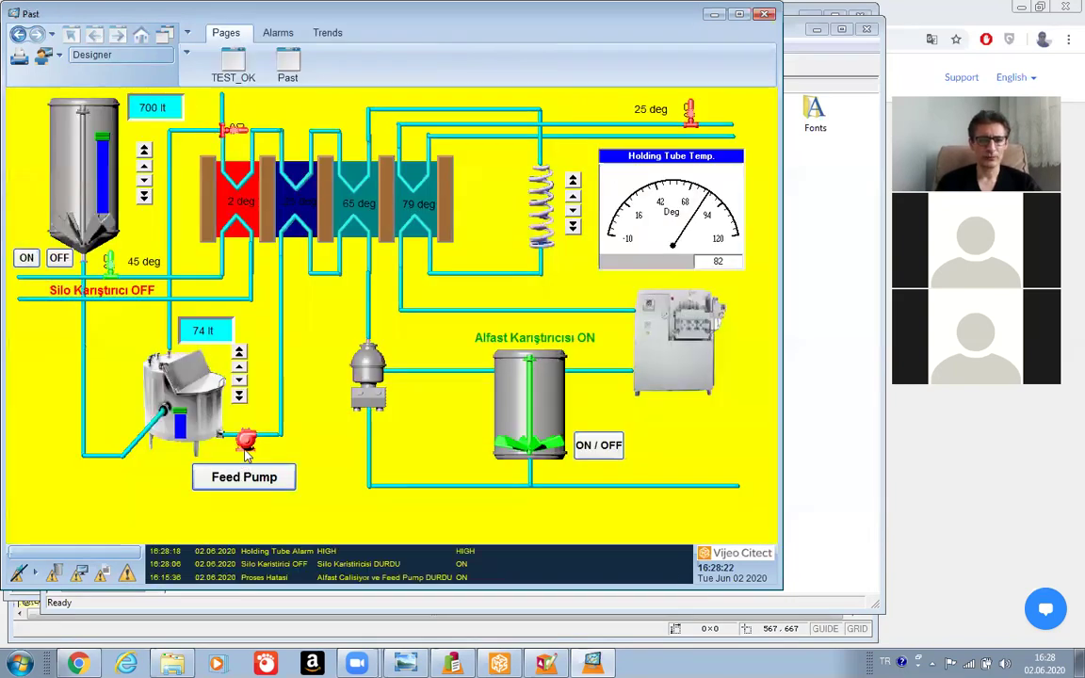
{"action": "left_click", "coordinate": [262, 481]}
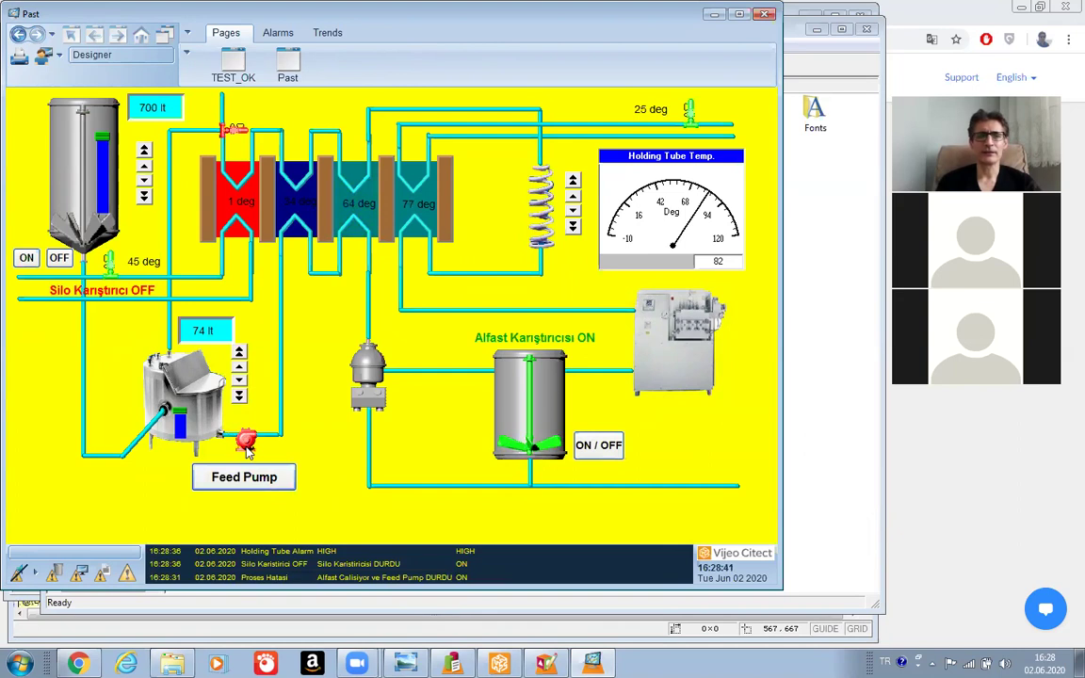
{"action": "left_click", "coordinate": [581, 447]}
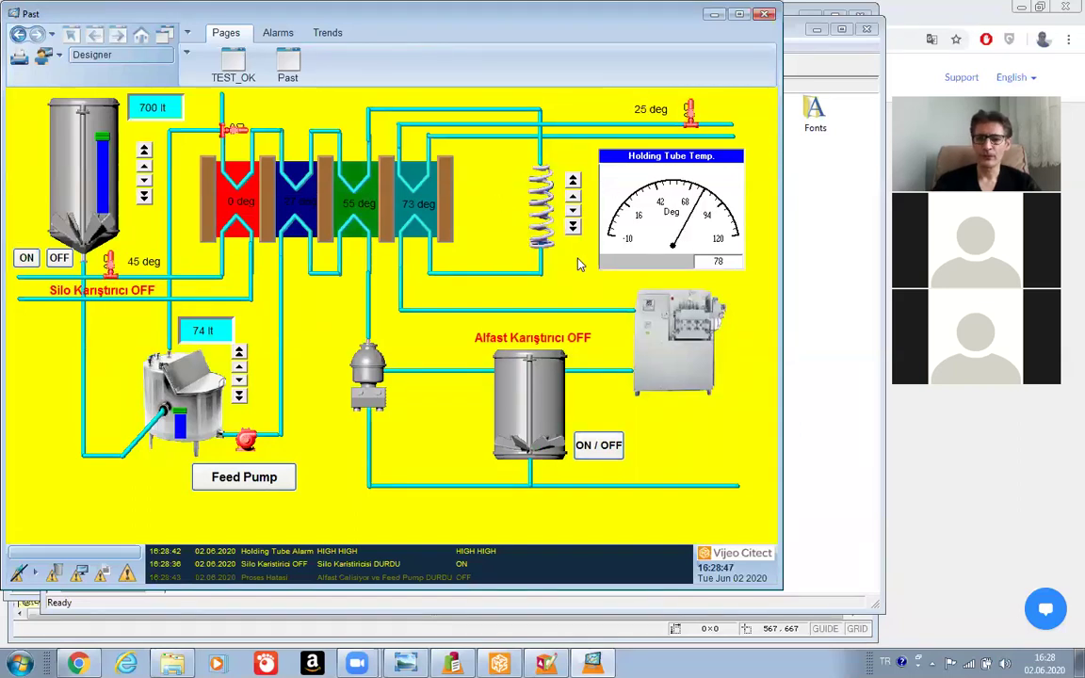
{"action": "left_click", "coordinate": [505, 344]}
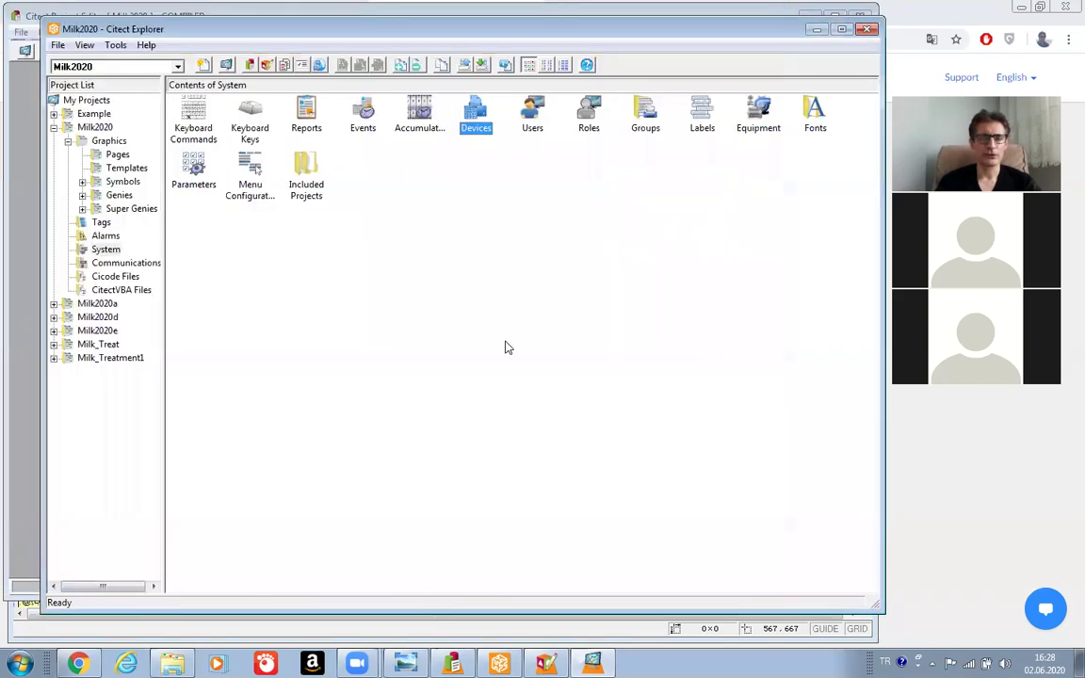
Browse to C:\ProgramData\Schneider Electric\Vijeo Citect 7.20\Data, confirm AlarmLog.txt exists, then minimize Explorer.
{"action": "left_click", "coordinate": [173, 664]}
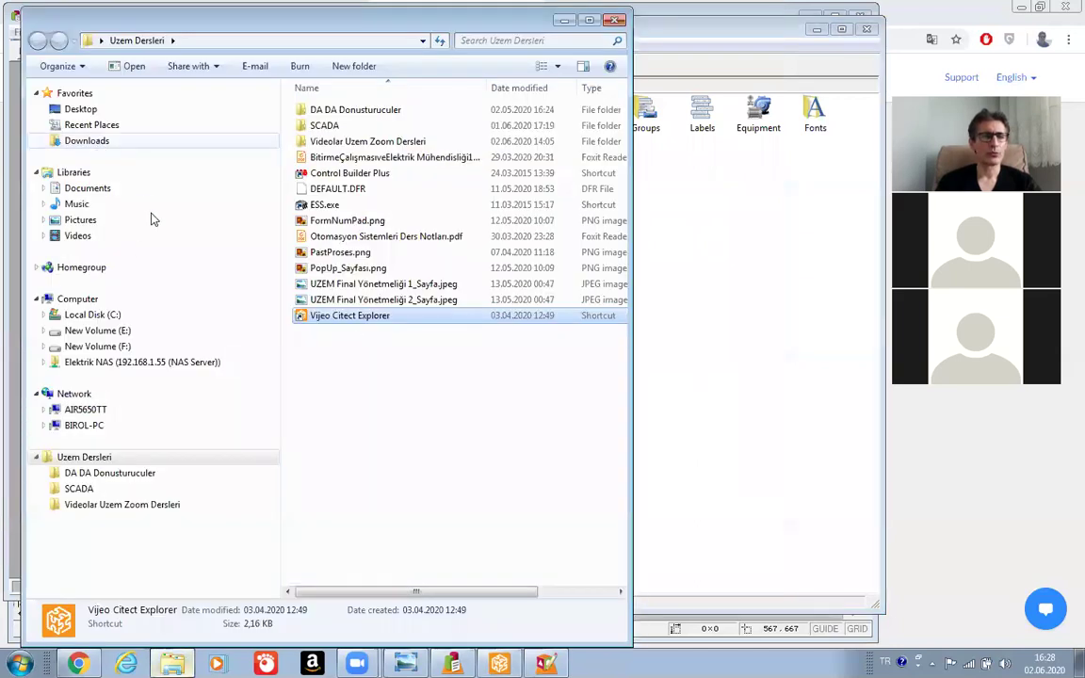
{"action": "left_click", "coordinate": [88, 317]}
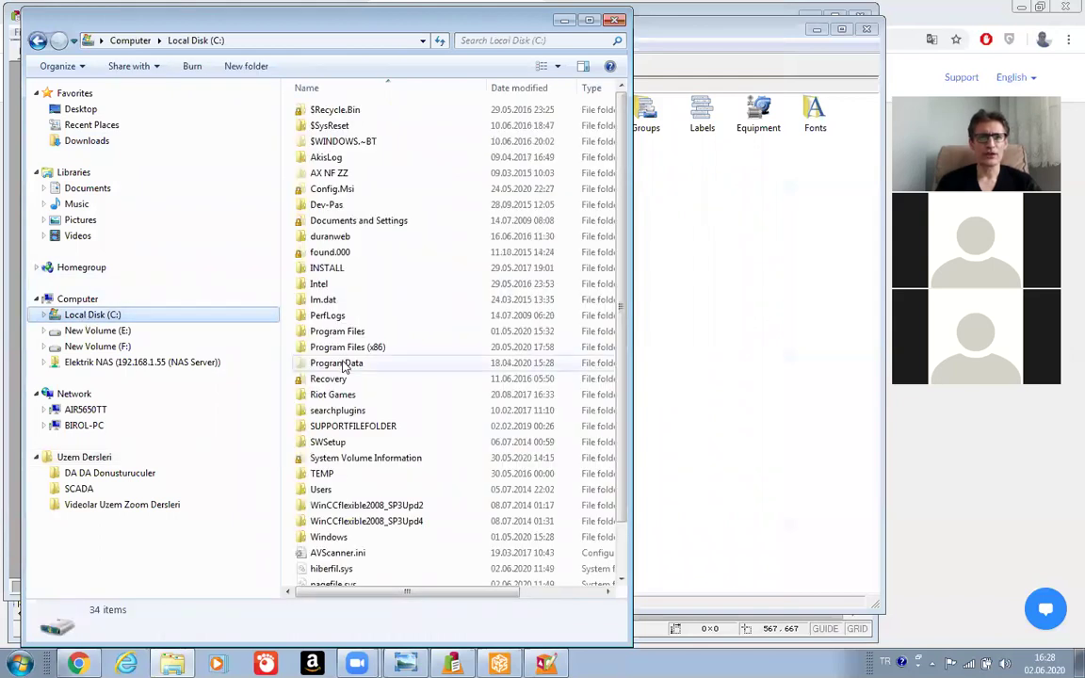
{"action": "left_click", "coordinate": [344, 368]}
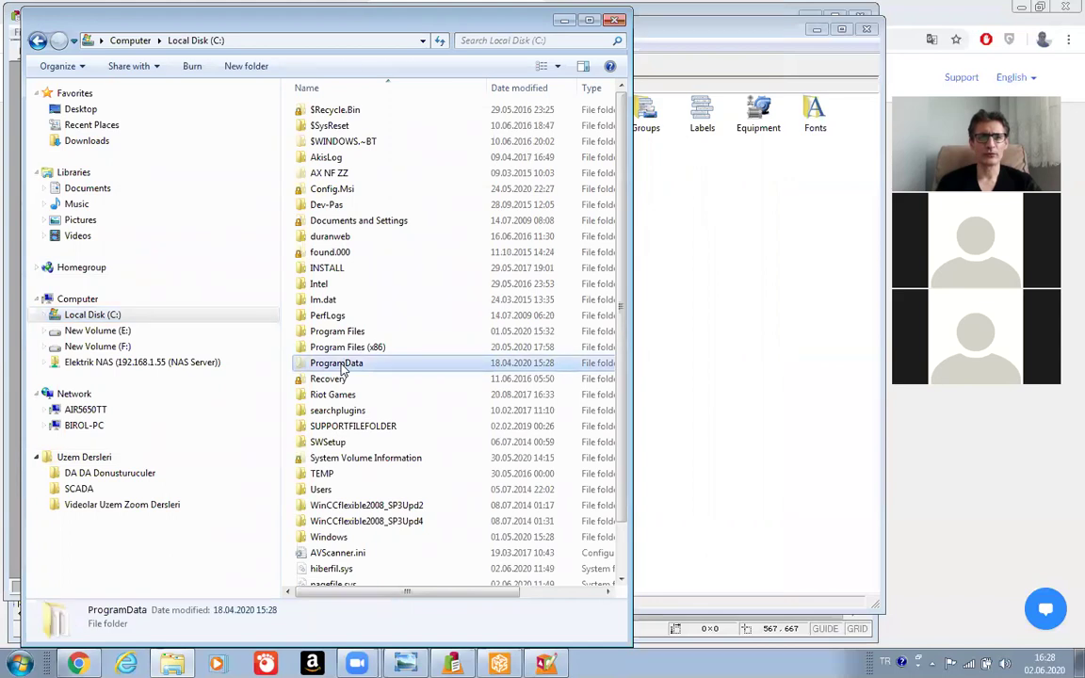
{"action": "double_click", "coordinate": [341, 370]}
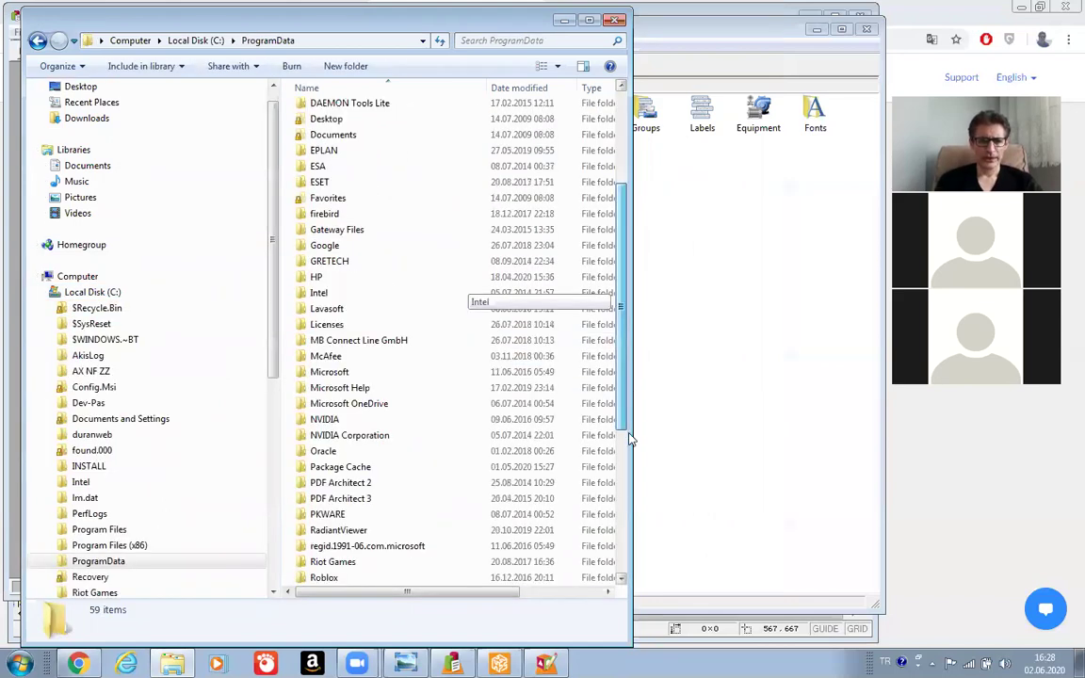
{"action": "scroll", "coordinate": [570, 405], "scroll_direction": "down", "scroll_amount": 4}
{"action": "double_click", "coordinate": [363, 454]}
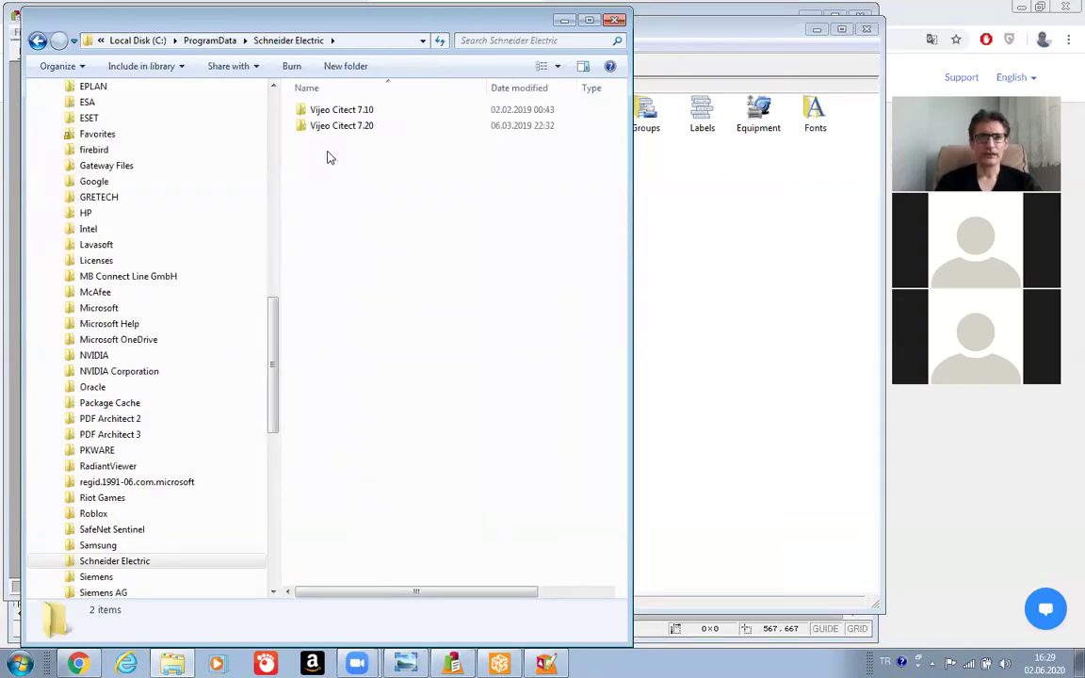
{"action": "double_click", "coordinate": [326, 129]}
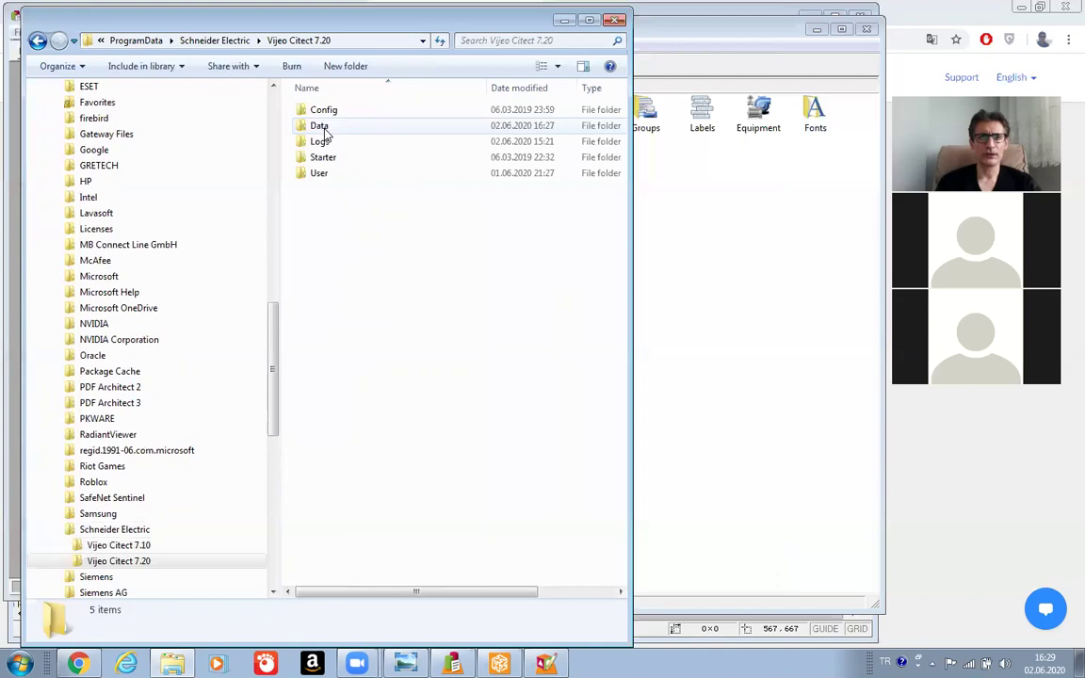
{"action": "double_click", "coordinate": [319, 126]}
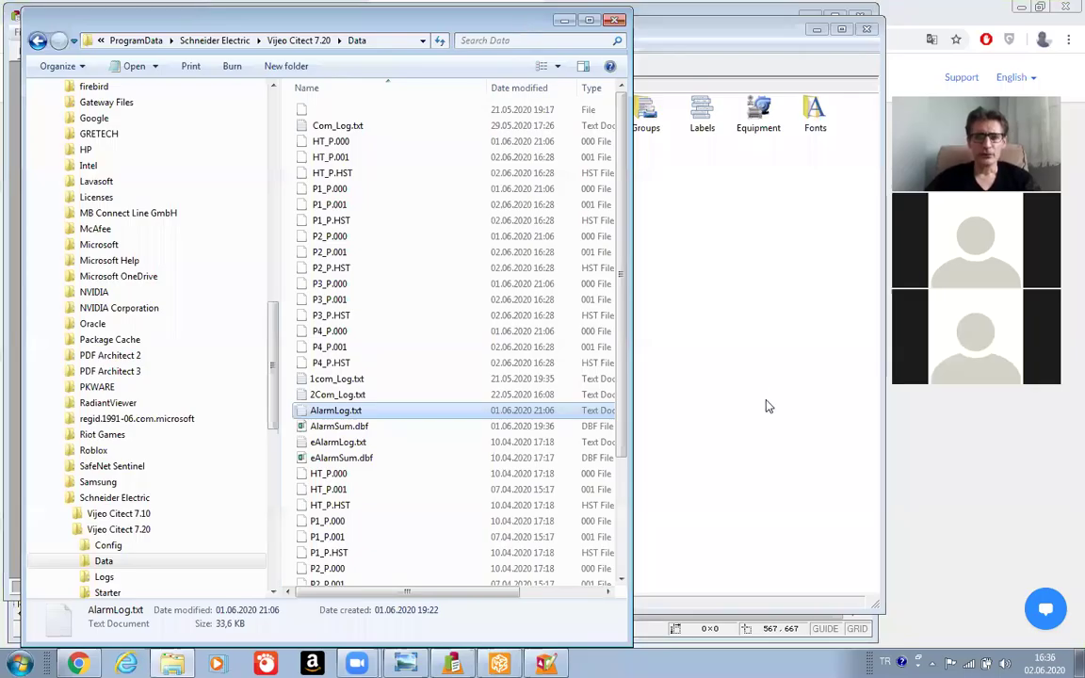
{"action": "left_click", "coordinate": [562, 22]}
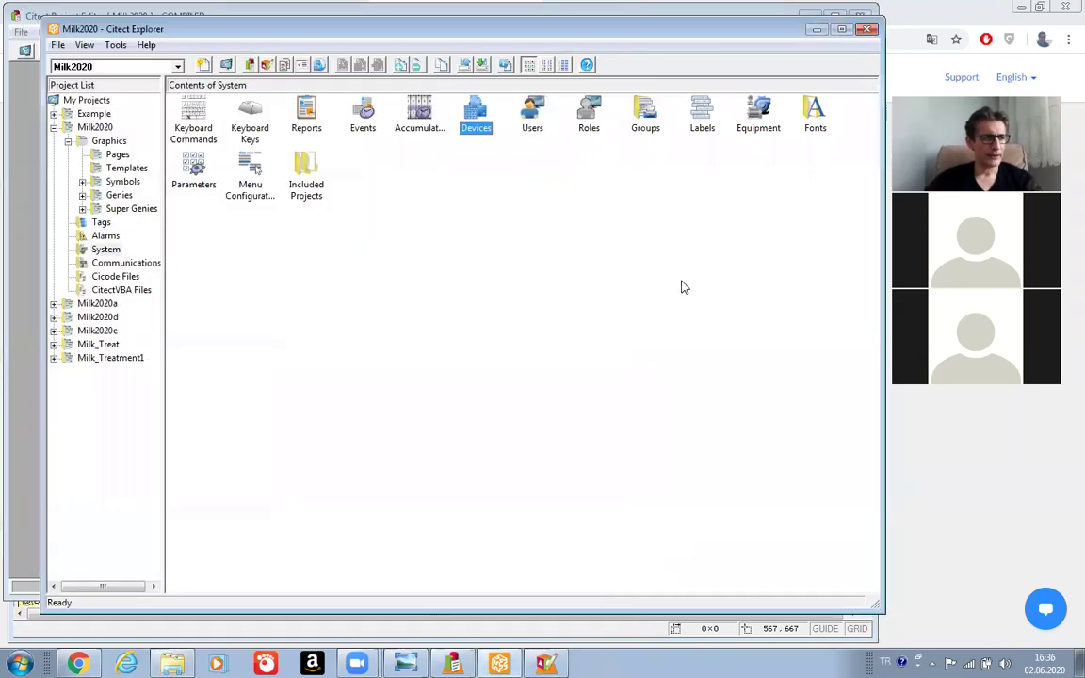
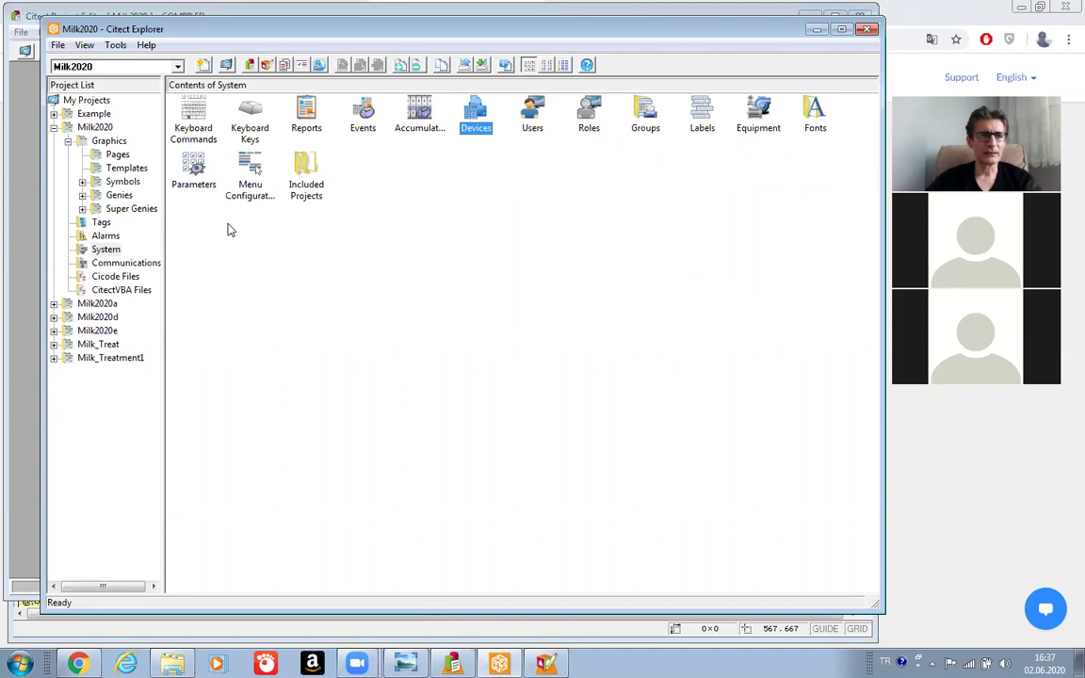
Open Alarm Categories under Alarms for Milk2020 and enter Category Number 1.
{"action": "left_click", "coordinate": [105, 236]}
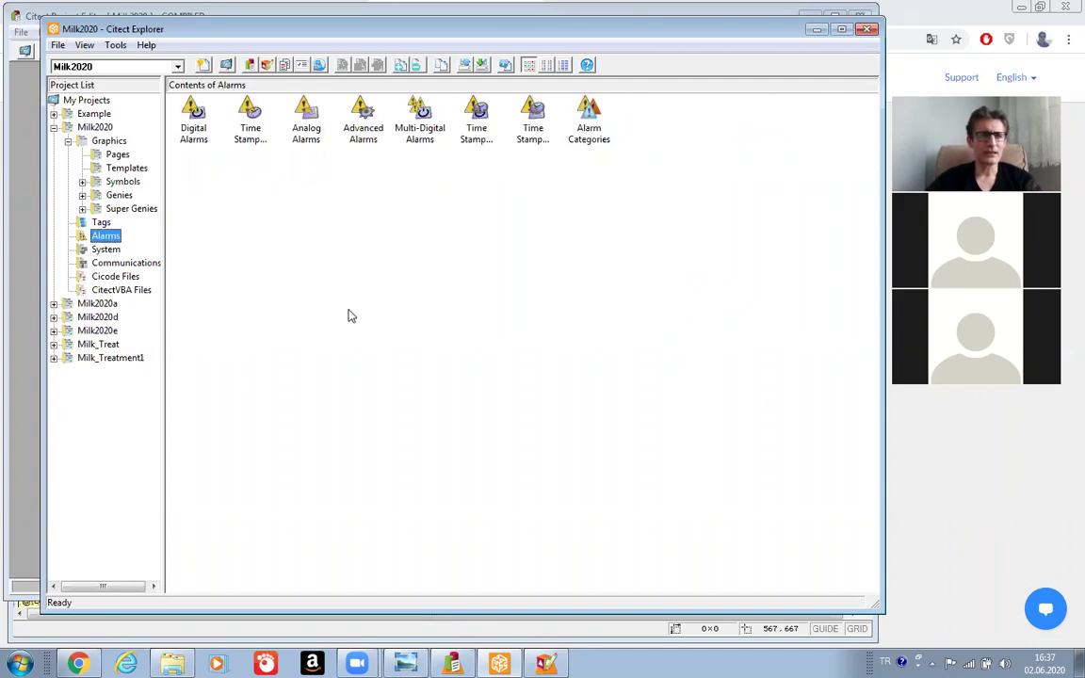
{"action": "left_click", "coordinate": [591, 125]}
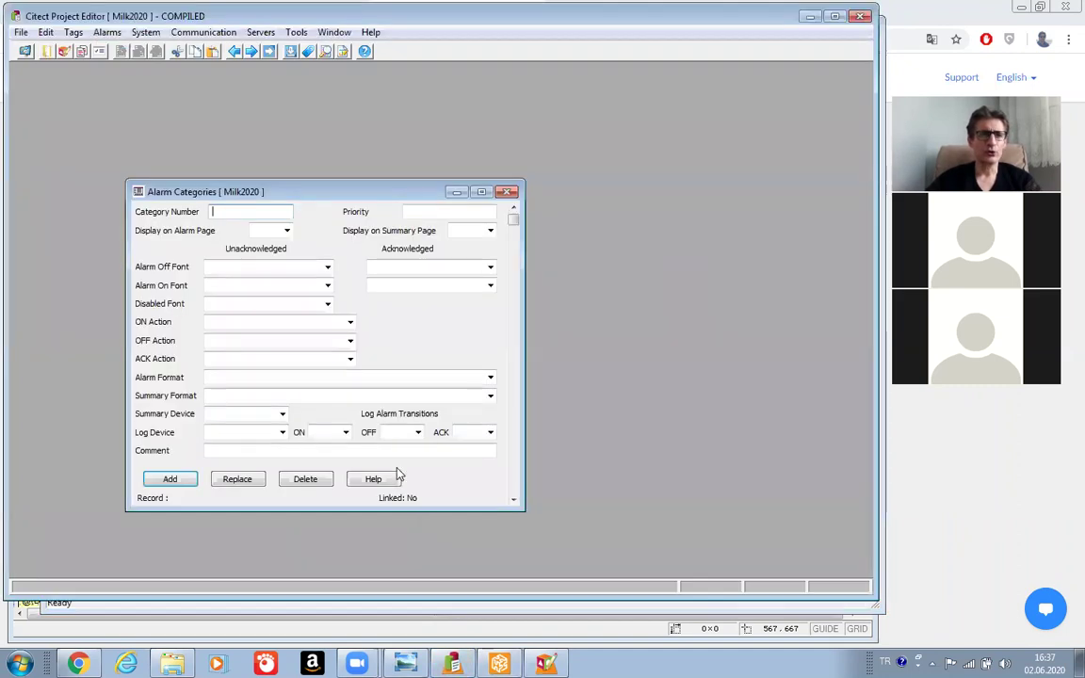
{"action": "left_click_drag", "start_coordinate": [317, 191], "coordinate": [326, 159]}
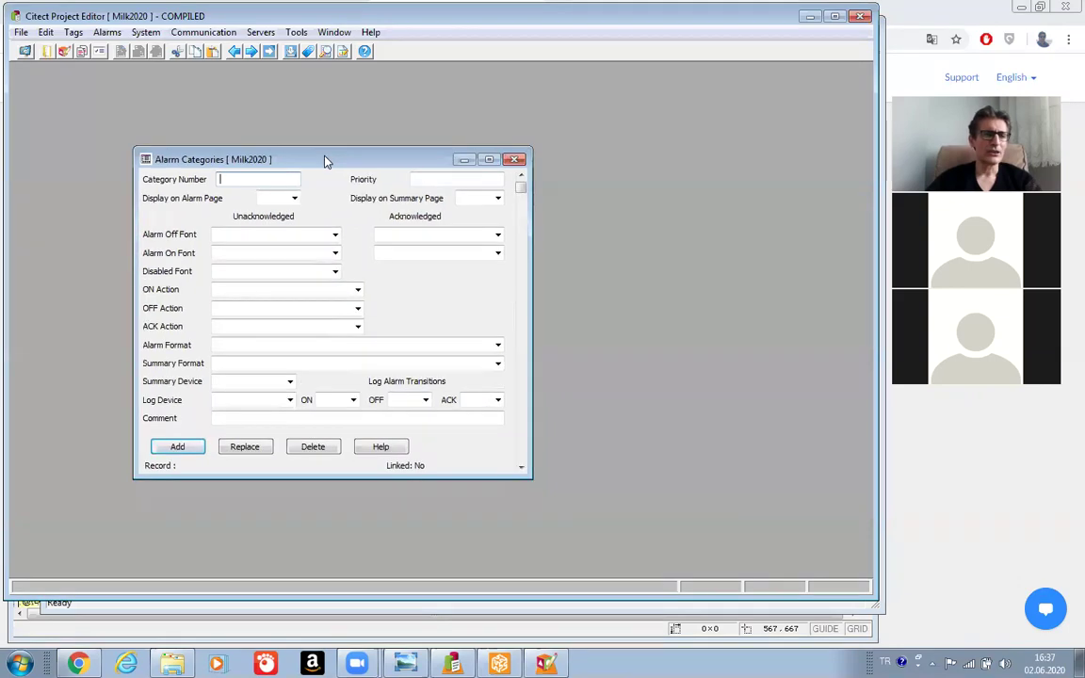
{"action": "left_click", "coordinate": [246, 178]}
{"action": "type", "text": "1"}
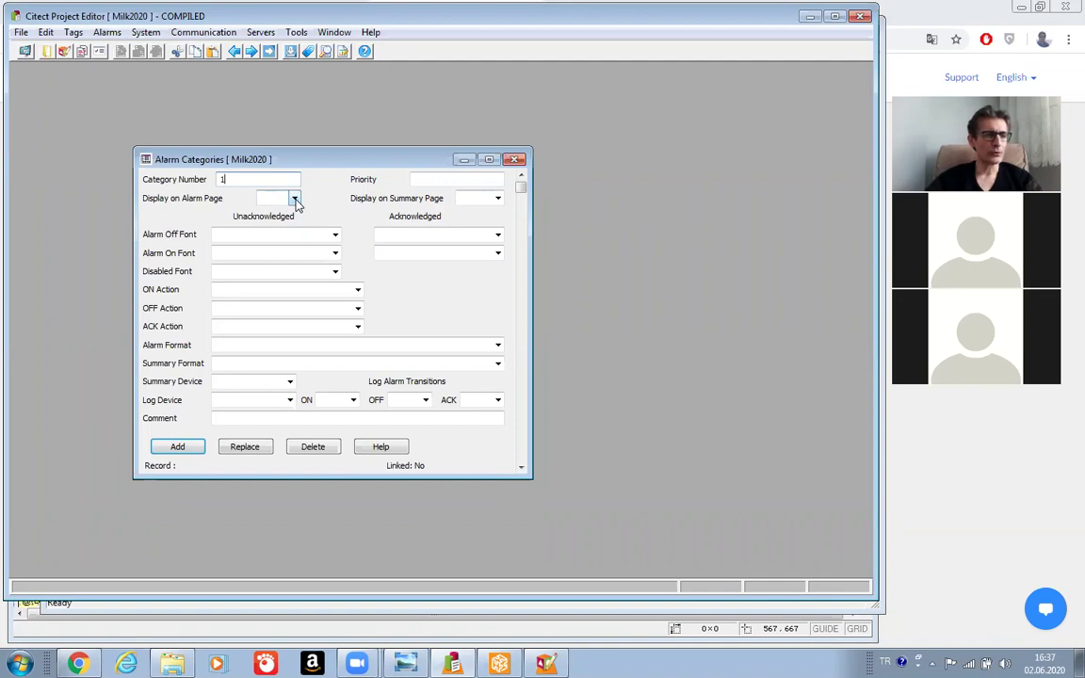
Check the Display on Alarm Page choices, then list fonts for Acknowledged Alarm Off Font.
{"action": "left_click", "coordinate": [294, 199]}
{"action": "left_click", "coordinate": [294, 199]}
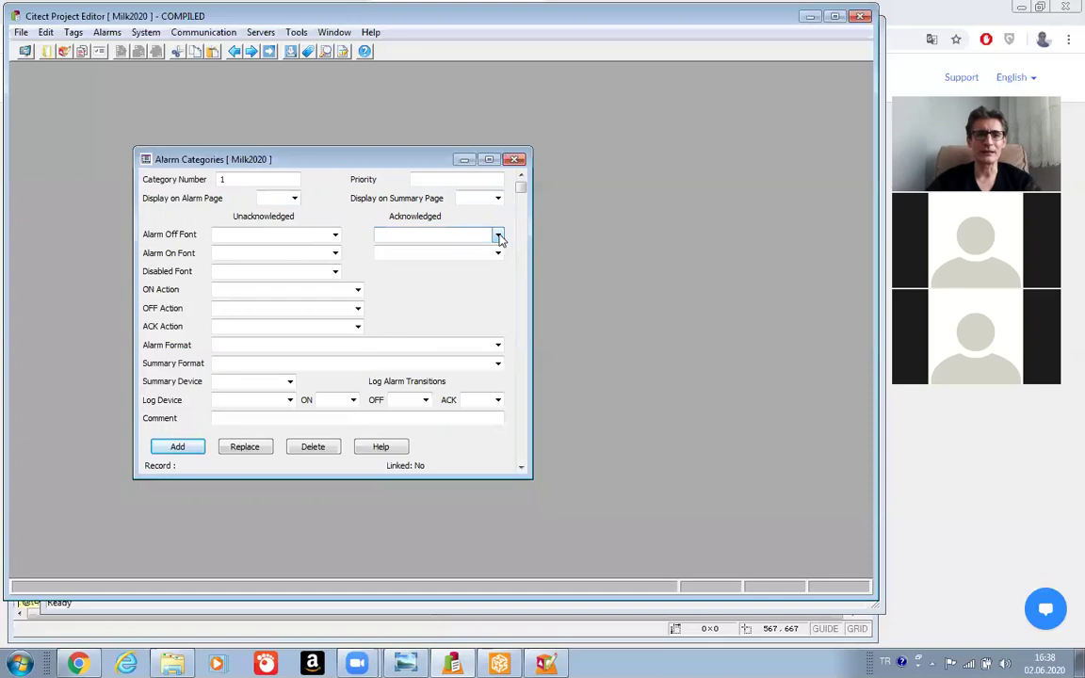
{"action": "left_click", "coordinate": [498, 235]}
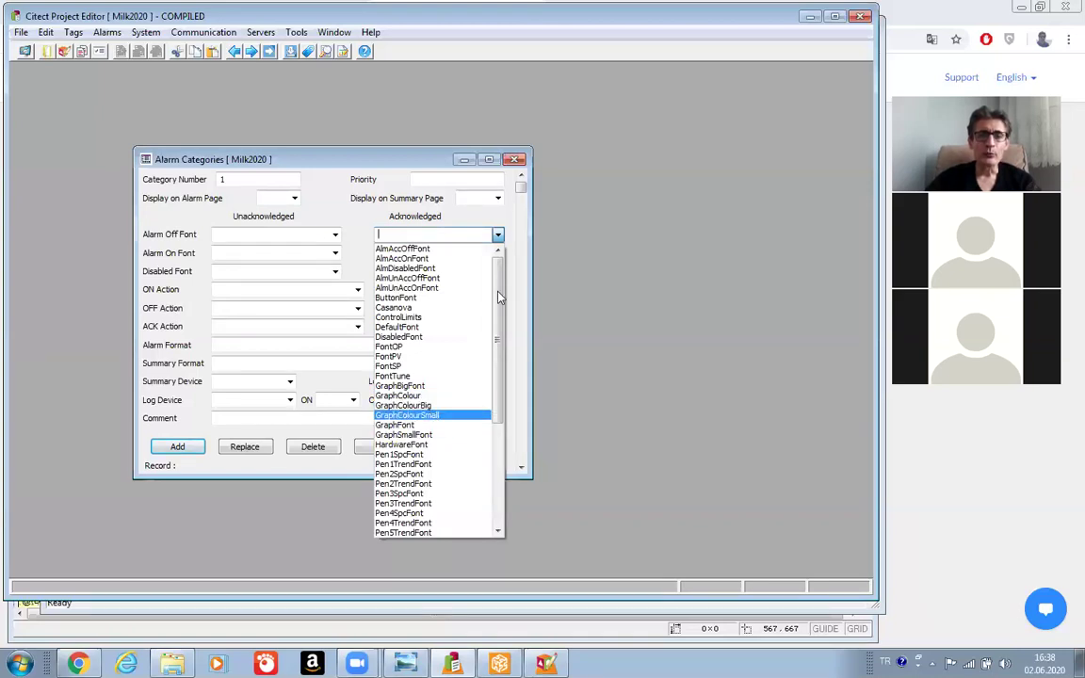
{"action": "left_click", "coordinate": [516, 234]}
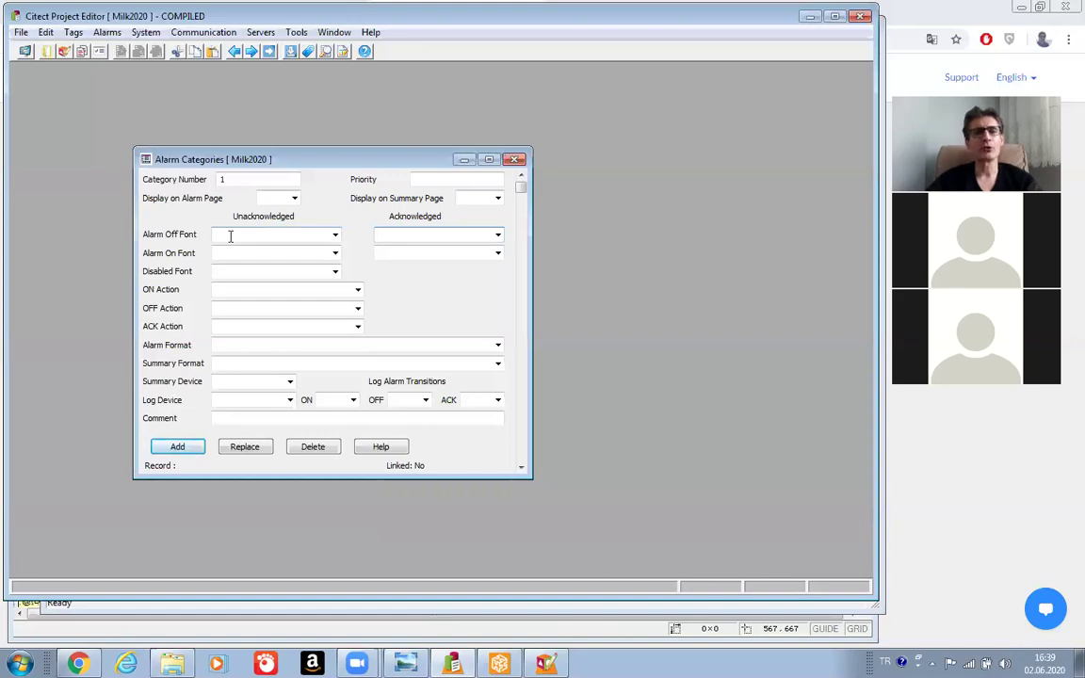
{"action": "key", "text": "Tab"}
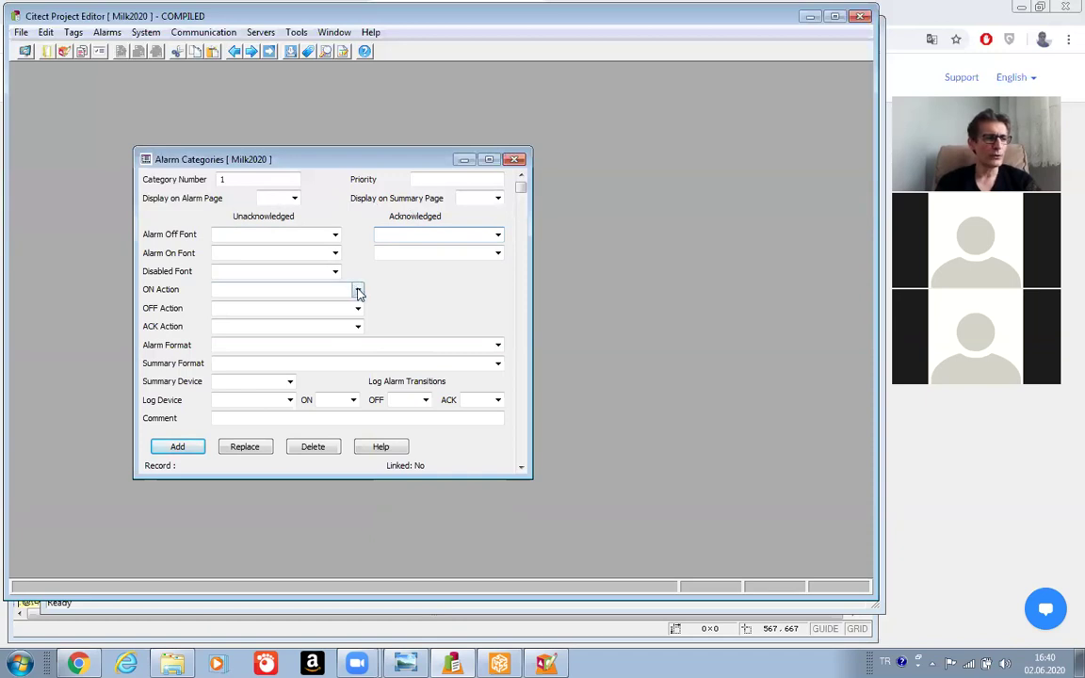
Insert Beep(Sound) as the ON Action and change its argument so it reads Beep(0);.
{"action": "left_click", "coordinate": [358, 291]}
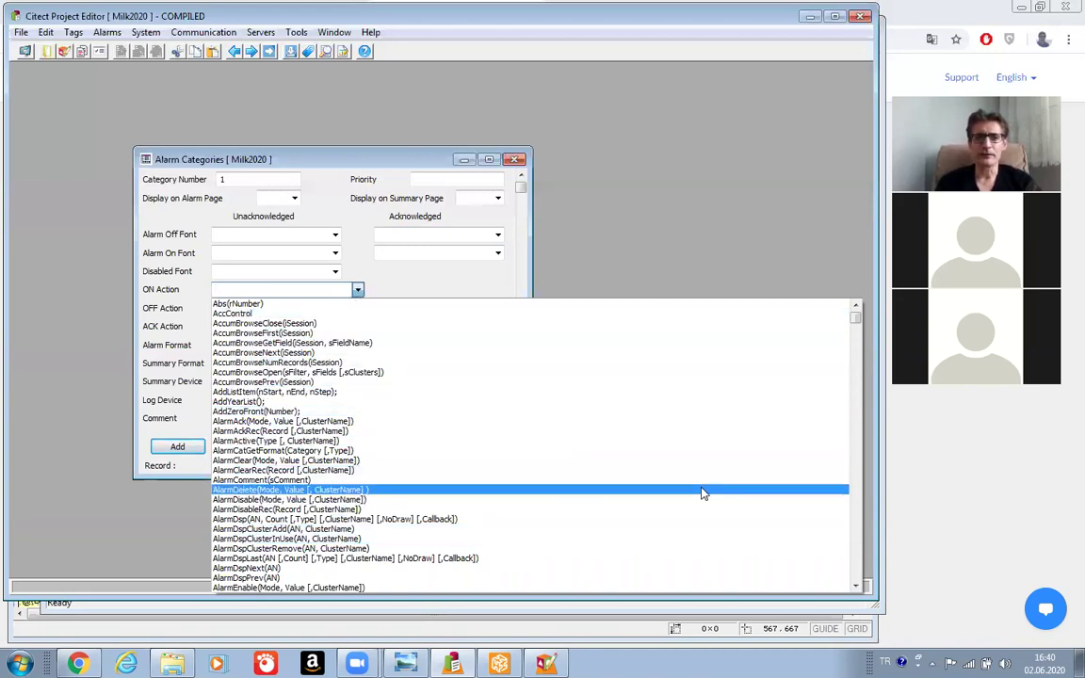
{"action": "left_click_drag", "start_coordinate": [855, 318], "coordinate": [856, 349]}
{"action": "scroll", "coordinate": [772, 313], "scroll_direction": "up", "scroll_amount": 10}
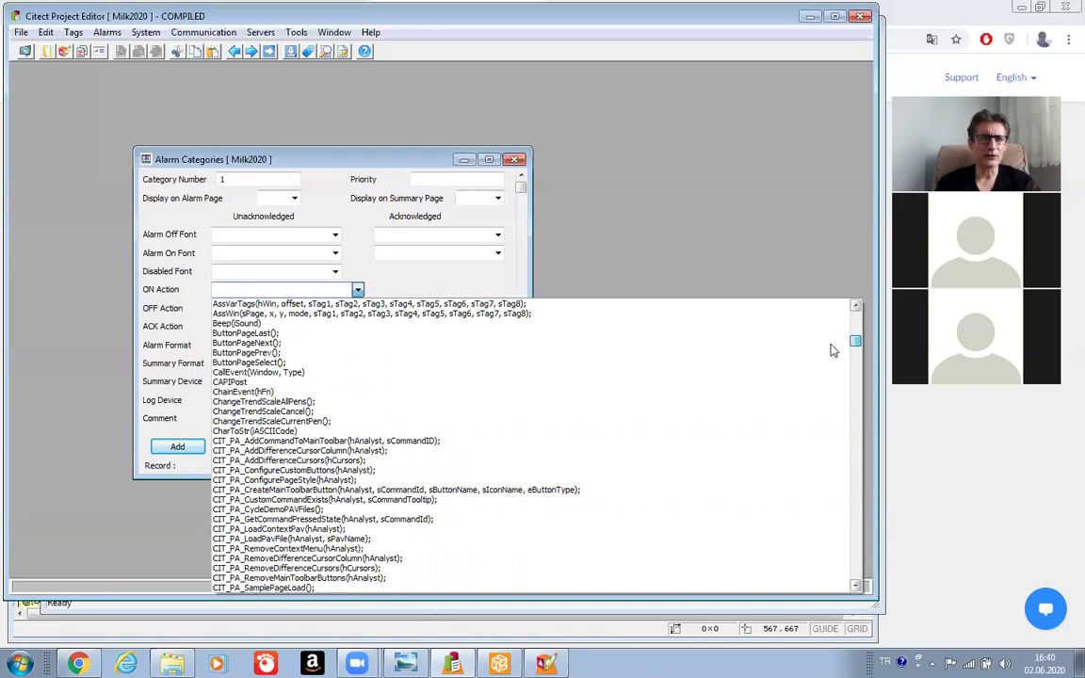
{"action": "left_click", "coordinate": [381, 326]}
{"action": "left_click", "coordinate": [262, 289]}
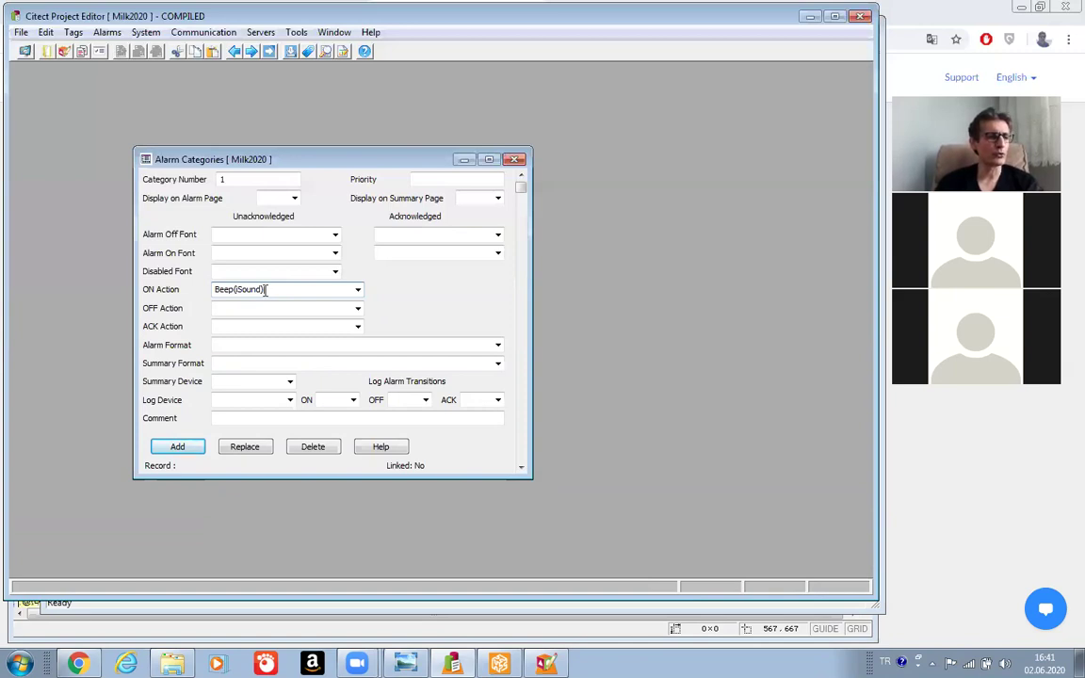
{"action": "key", "text": "BackSpace"}
{"action": "key", "text": "BackSpace"}
{"action": "key", "text": "BackSpace"}
{"action": "key", "text": "BackSpace"}
{"action": "key", "text": "BackSpace"}
{"action": "key", "text": "BackSpace"}
{"action": "key", "text": "BackSpace"}
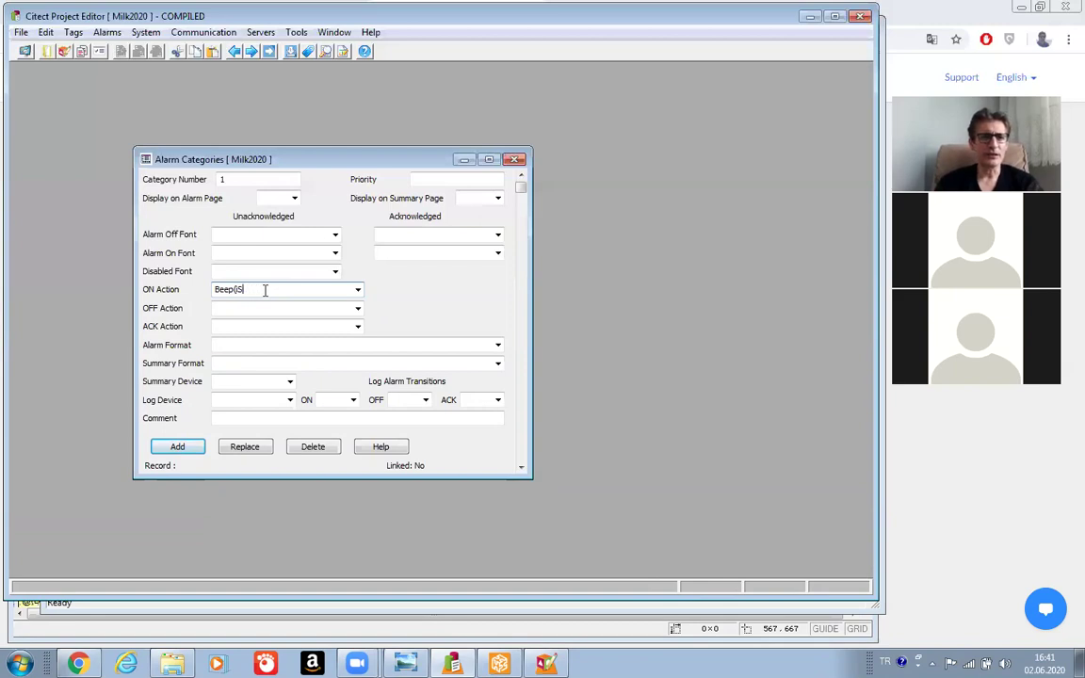
{"action": "type", "text": "0"}
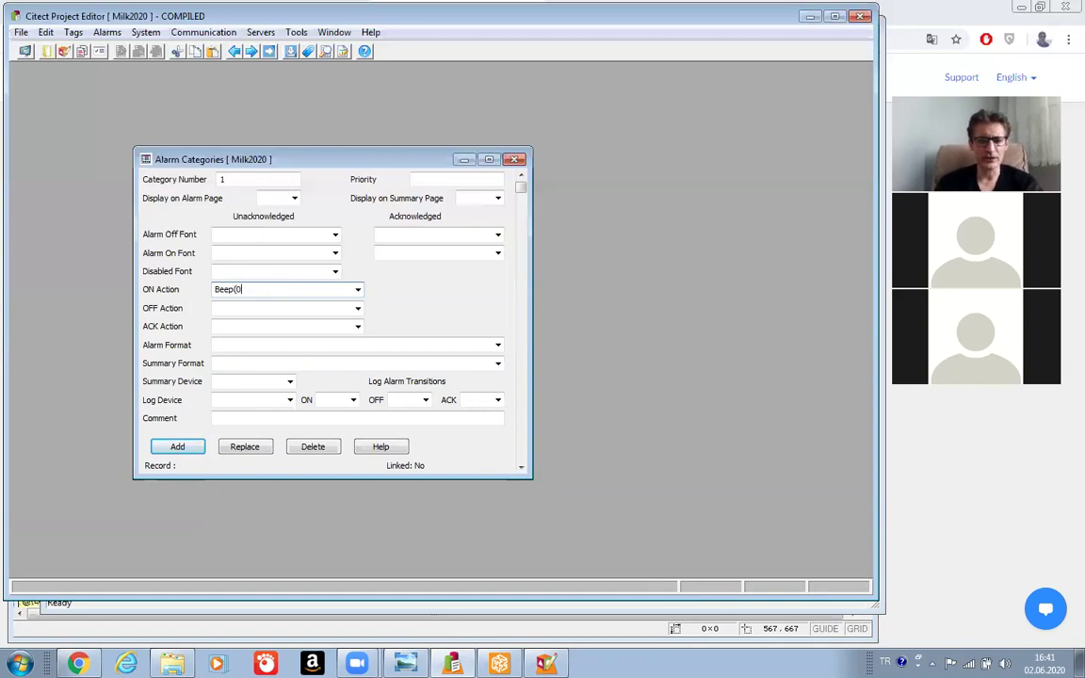
{"action": "type", "text": ")"}
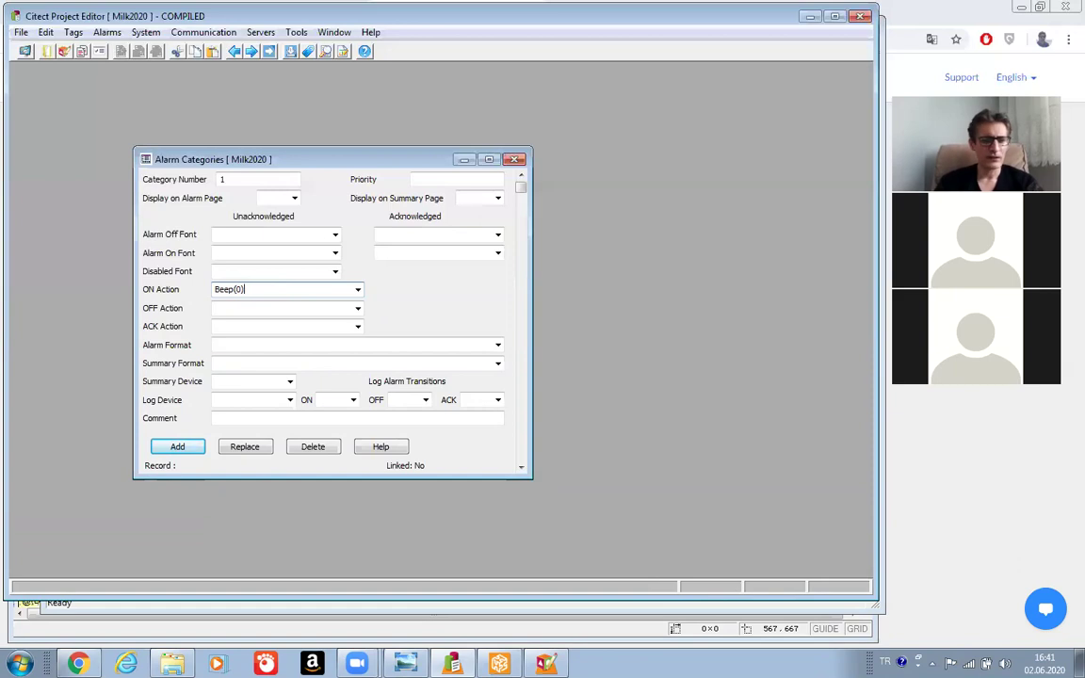
{"action": "type", "text": ";"}
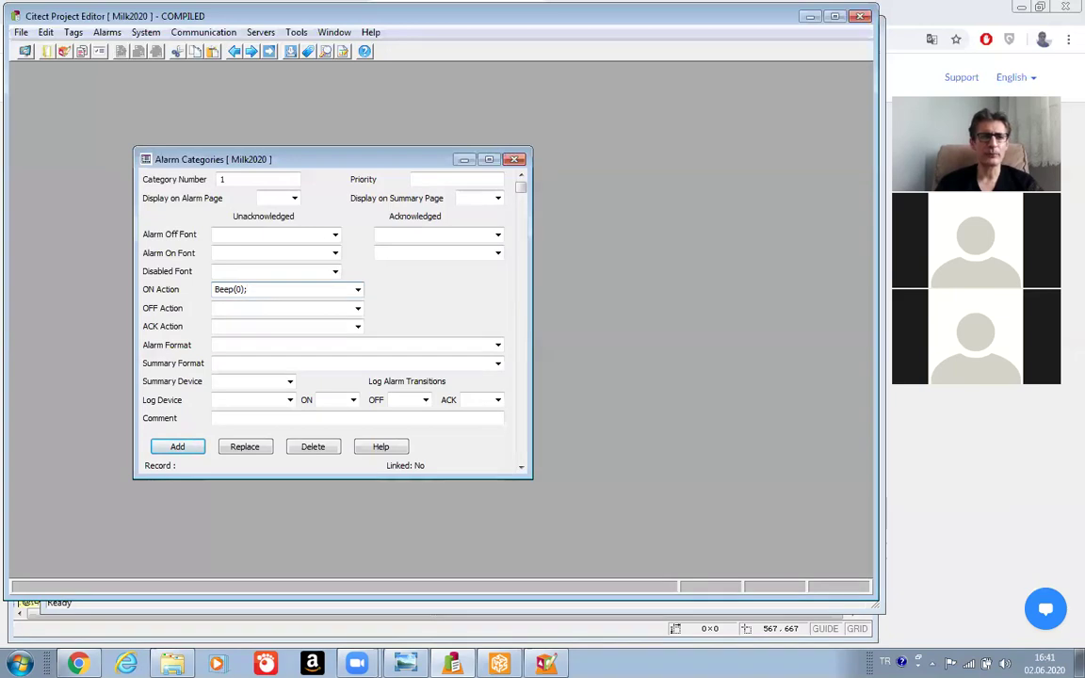
Replace Beep(0); in ON Action with Prompt("Advanced Alarm OLUSTU").
{"action": "key", "text": "BackSpace"}
{"action": "key", "text": "BackSpace"}
{"action": "key", "text": "BackSpace"}
{"action": "key", "text": "BackSpace"}
{"action": "key", "text": "BackSpace"}
{"action": "key", "text": "BackSpace"}
{"action": "key", "text": "BackSpace"}
{"action": "key", "text": "BackSpace"}
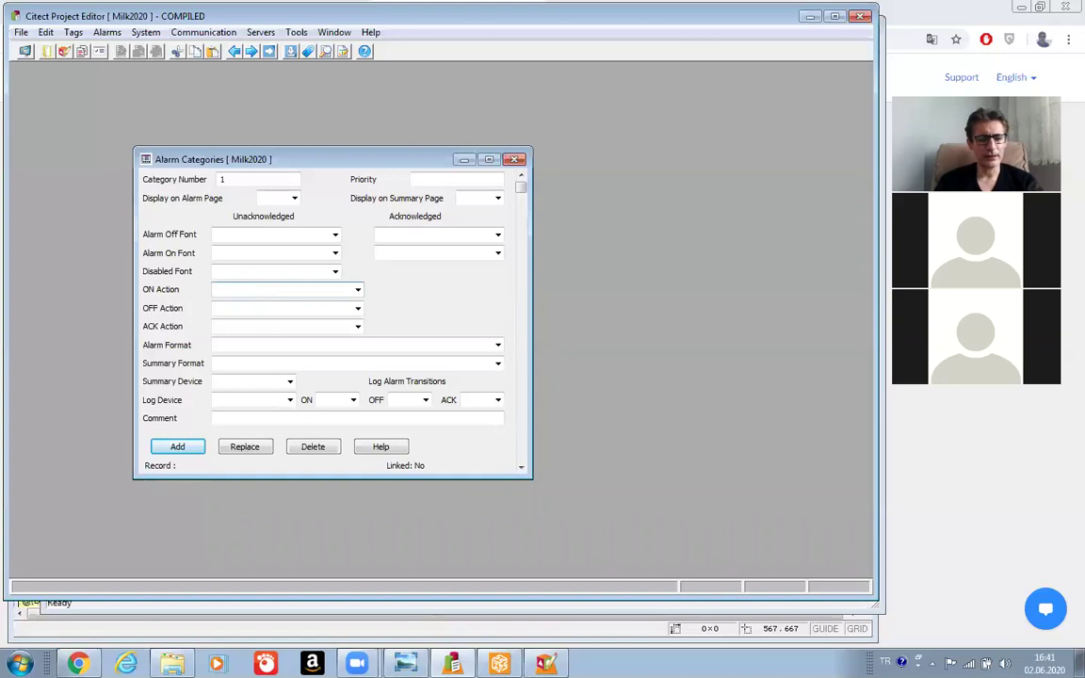
{"action": "type", "text": "Prom"}
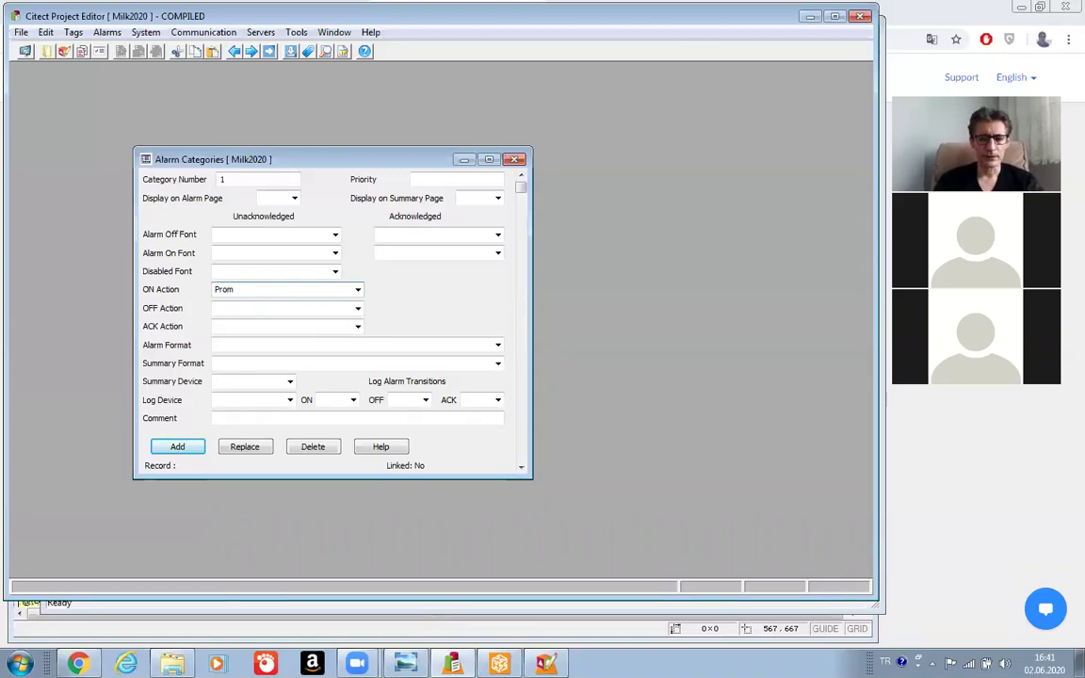
{"action": "type", "text": "pt"}
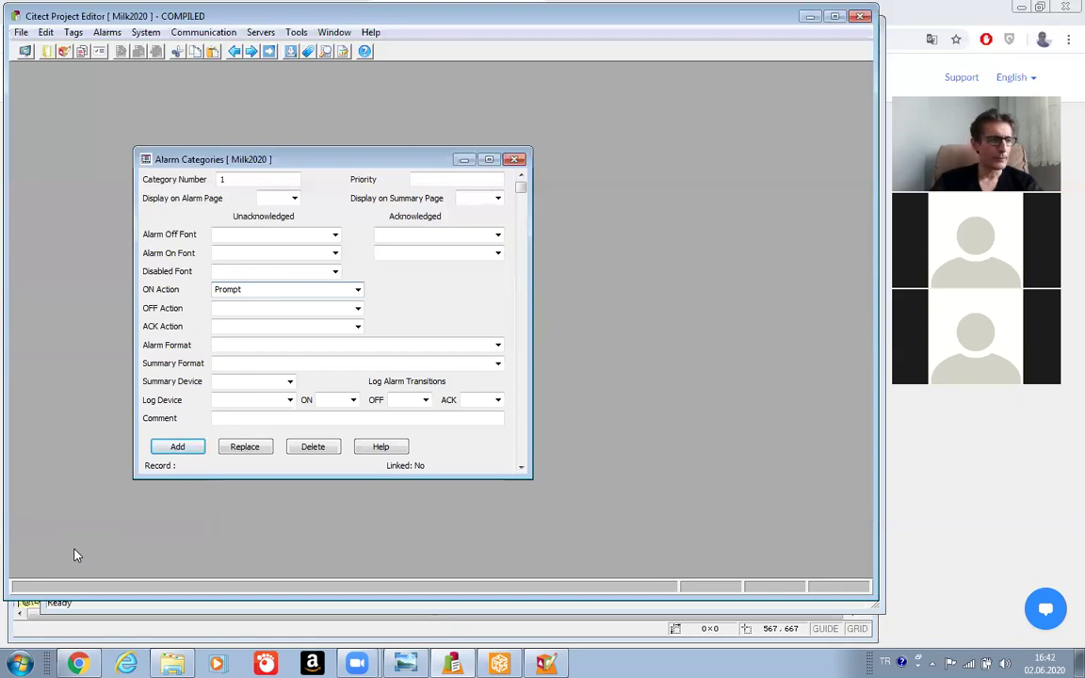
{"action": "type", "text": "(\""}
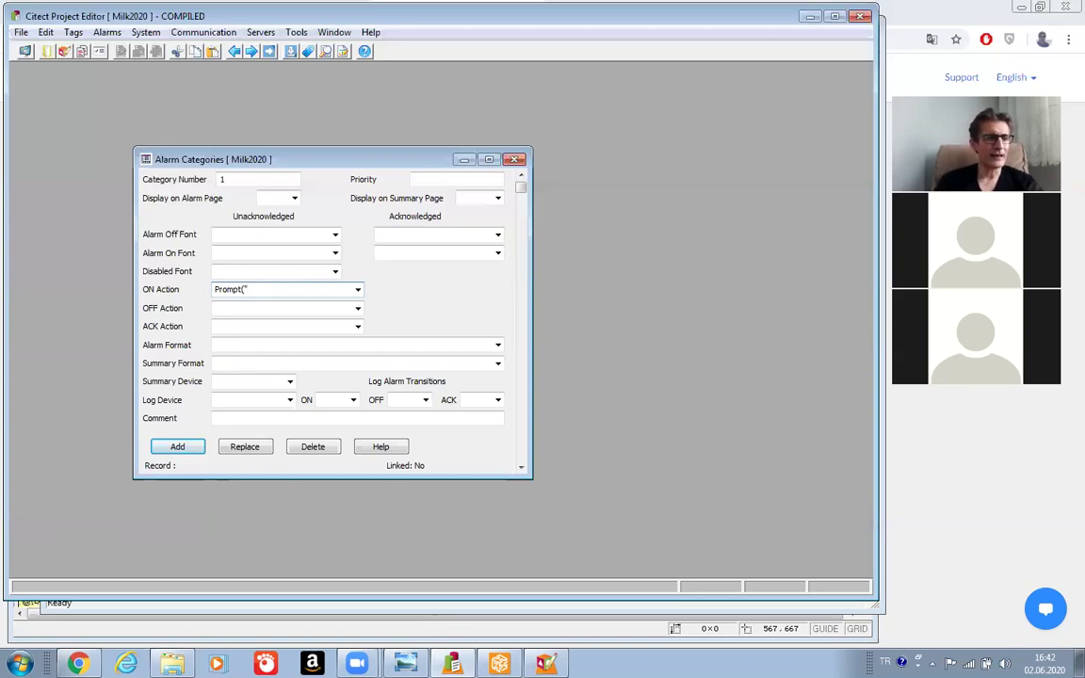
{"action": "type", "text": "Ad"}
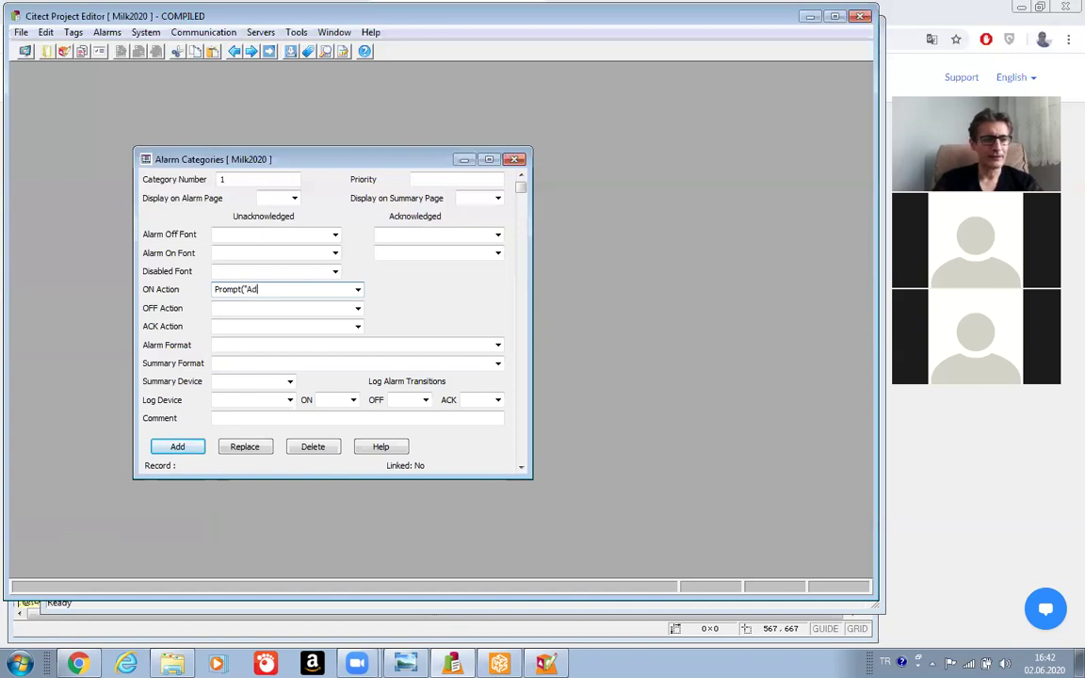
{"action": "type", "text": "vanced Alar"}
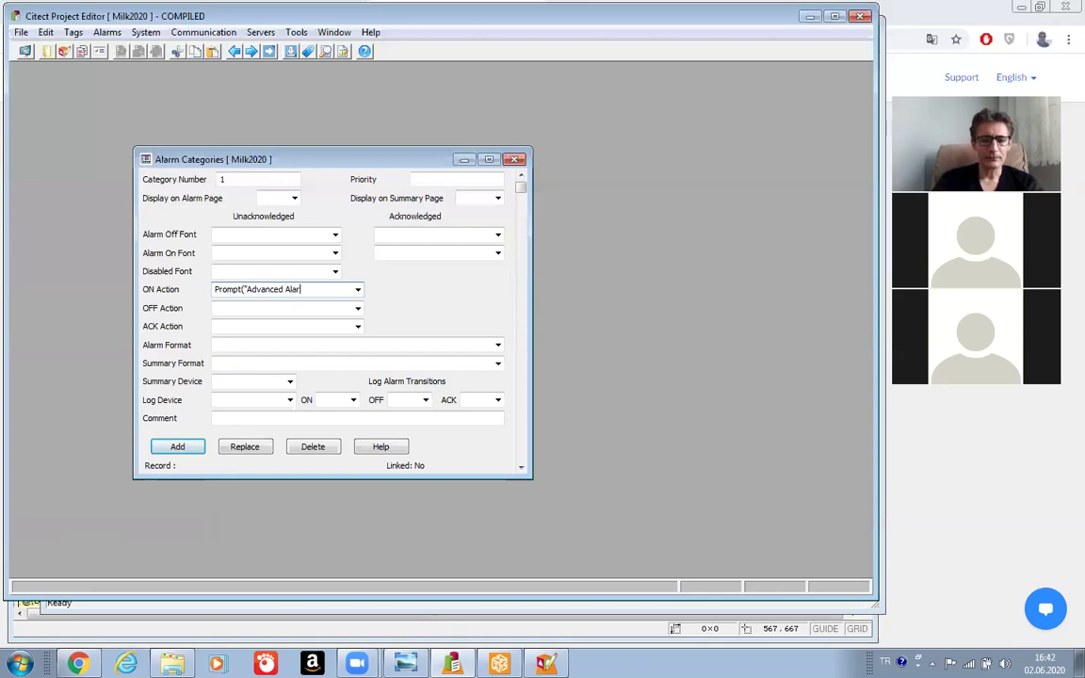
{"action": "type", "text": "m OL"}
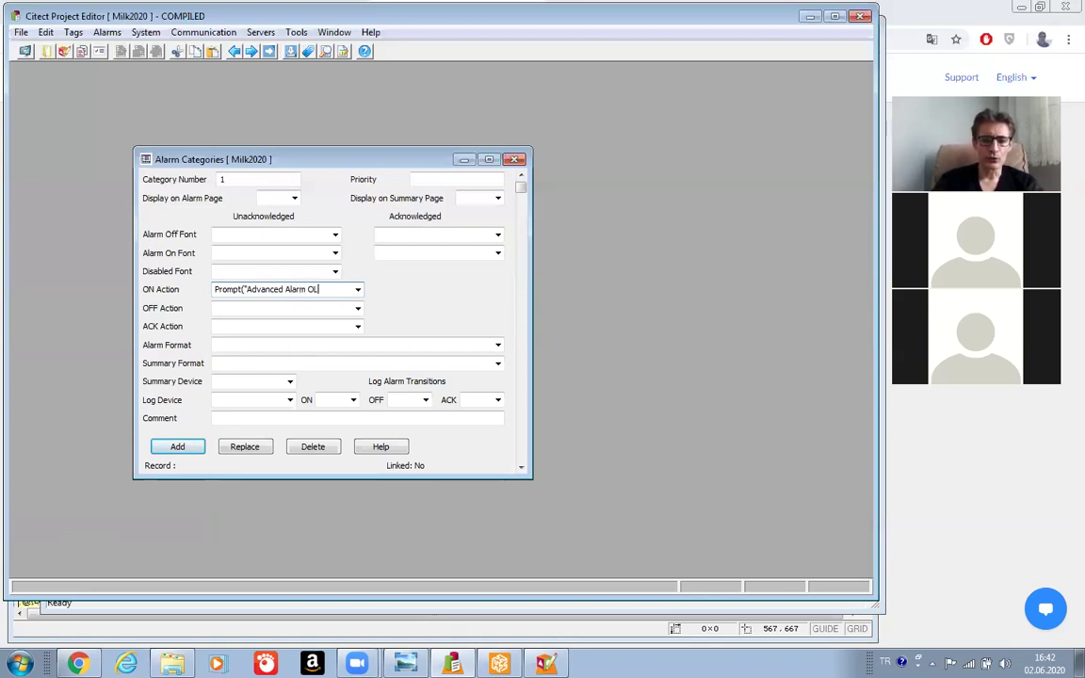
{"action": "type", "text": "USTU\")"}
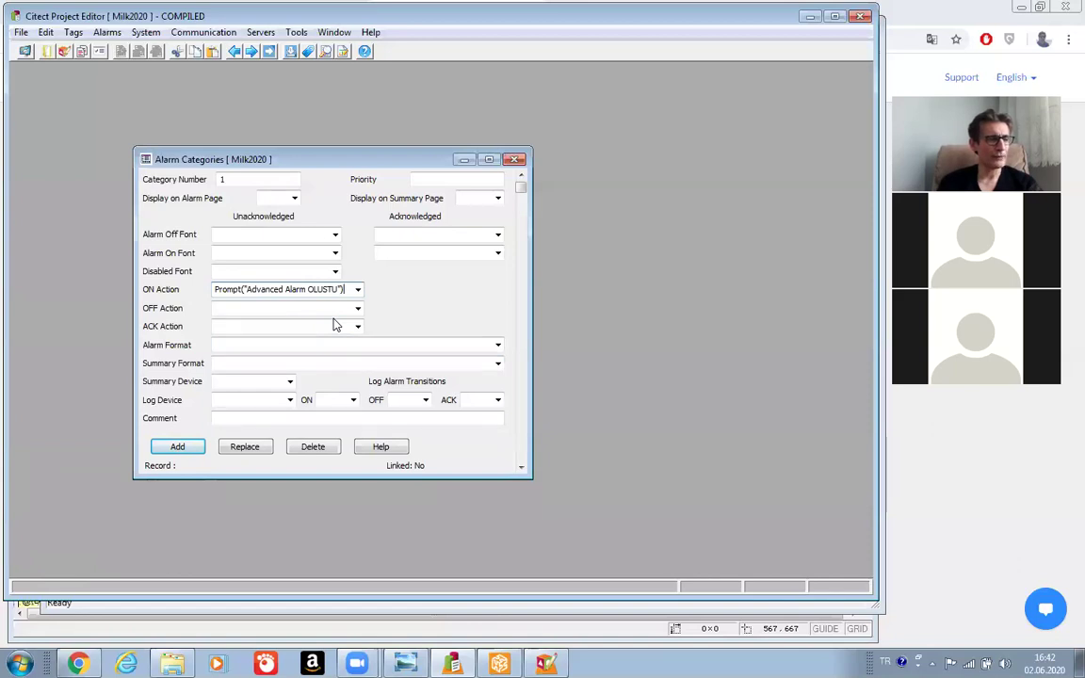
Copy the ON Action prompt into OFF Action, changing its message to Advanced Alarm AKTIF DEGIL.
{"action": "left_click_drag", "start_coordinate": [345, 289], "coordinate": [193, 262]}
{"action": "key", "text": "ctrl+c"}
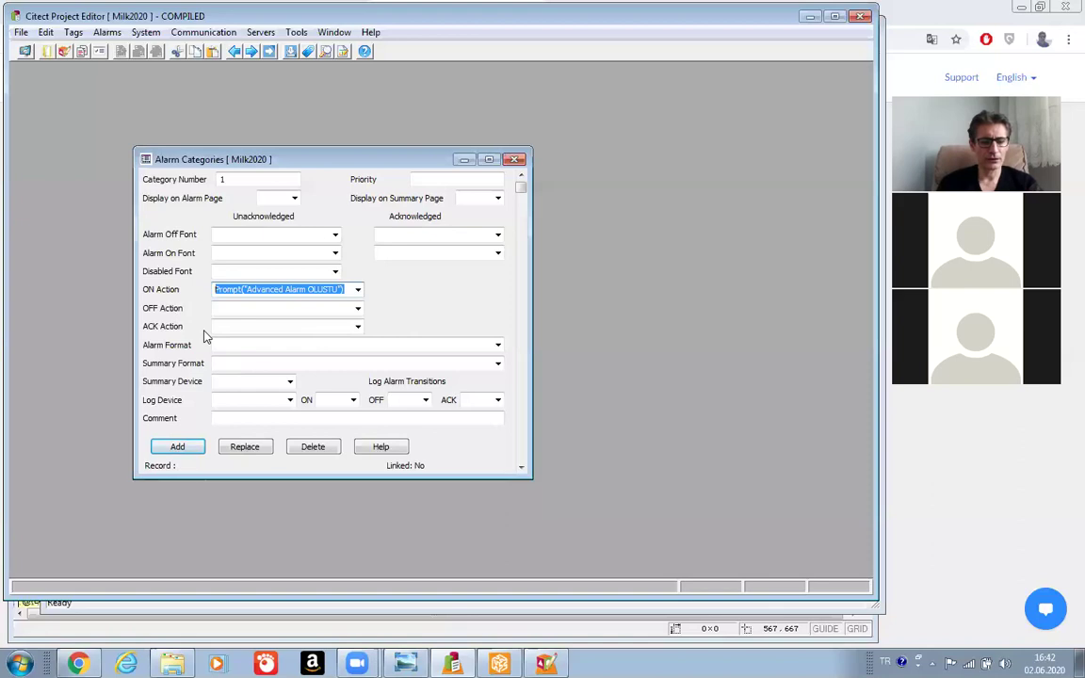
{"action": "left_click", "coordinate": [243, 307]}
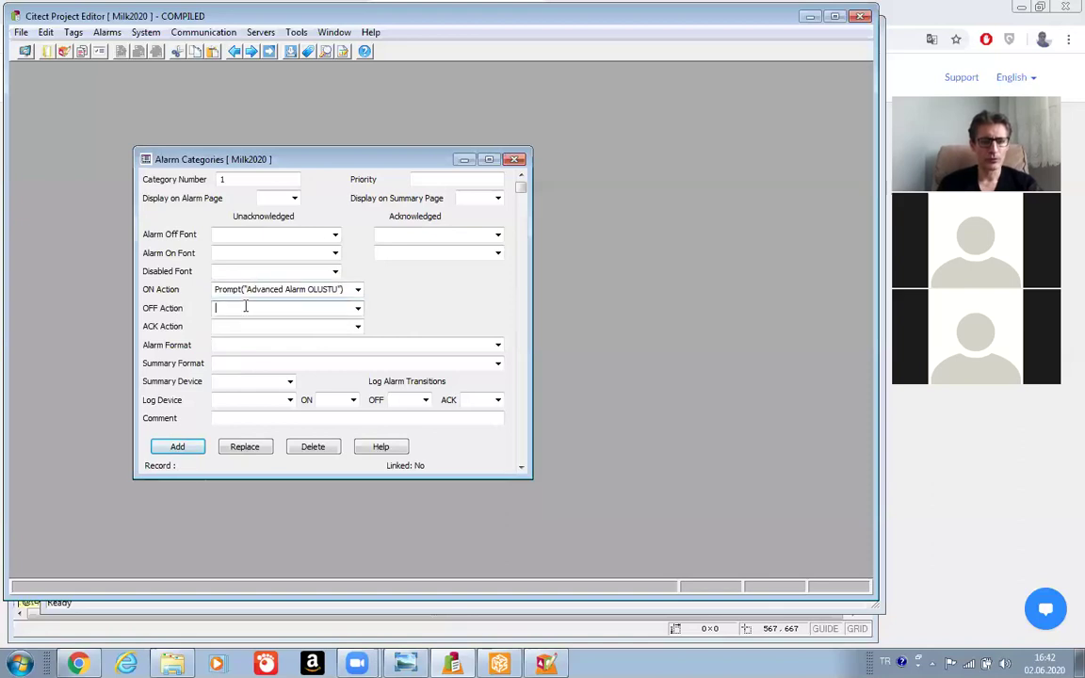
{"action": "key", "text": "ctrl+v"}
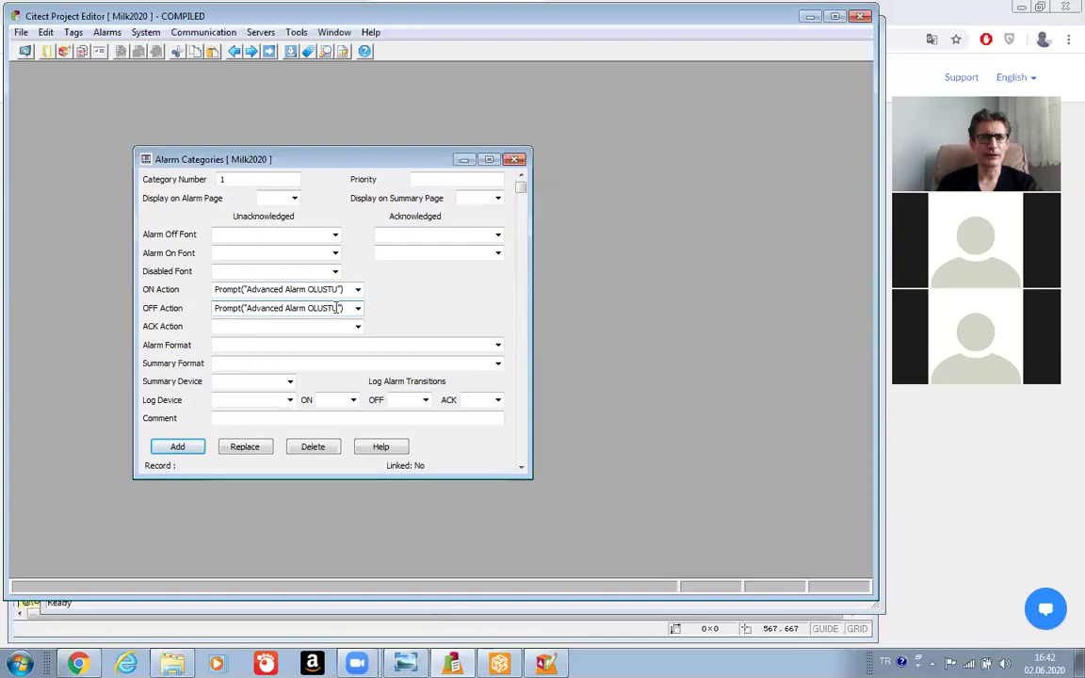
{"action": "key", "text": "BackSpace"}
{"action": "key", "text": "BackSpace"}
{"action": "key", "text": "BackSpace"}
{"action": "key", "text": "BackSpace"}
{"action": "key", "text": "BackSpace"}
{"action": "key", "text": "BackSpace"}
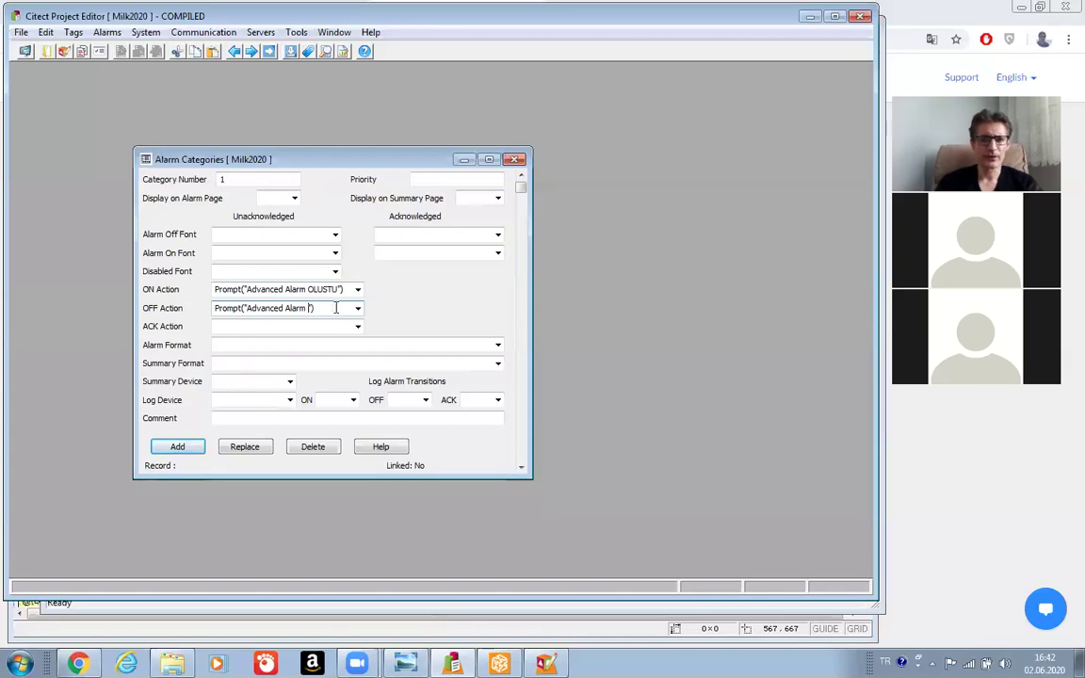
{"action": "type", "text": "AK"}
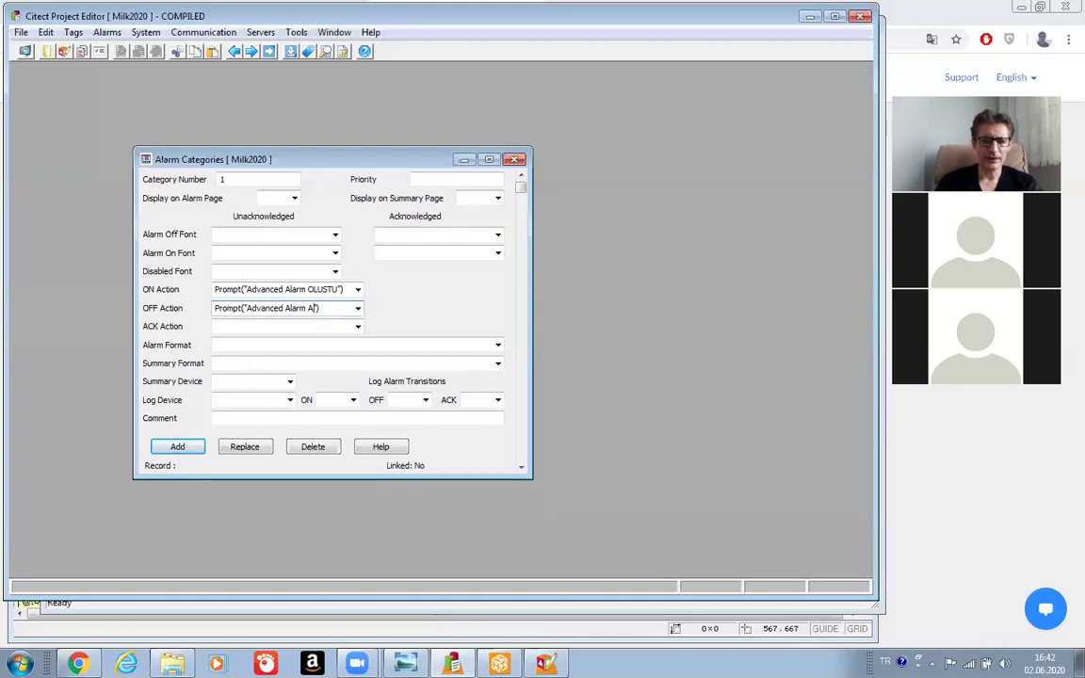
{"action": "type", "text": "TIF"}
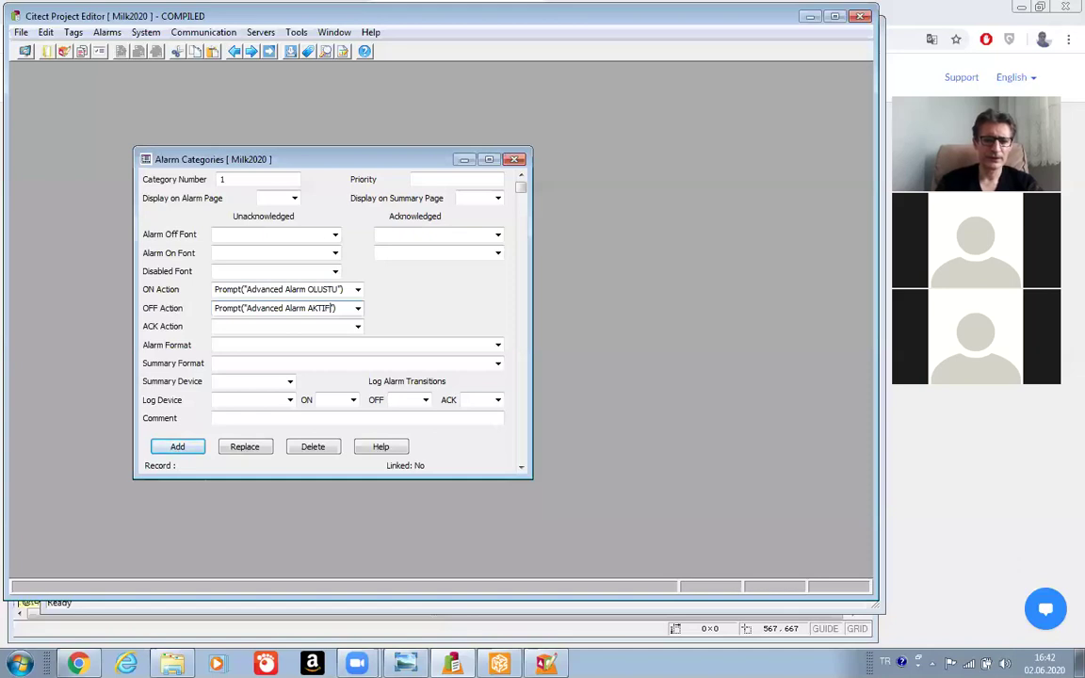
{"action": "type", "text": " DEG"}
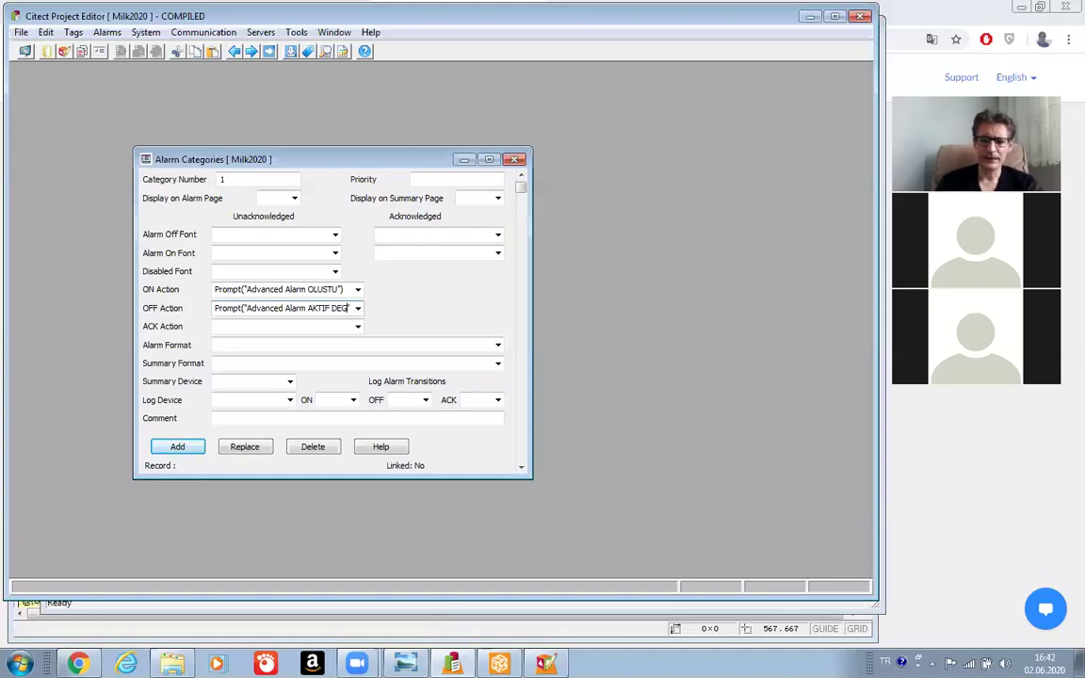
{"action": "type", "text": "IL"}
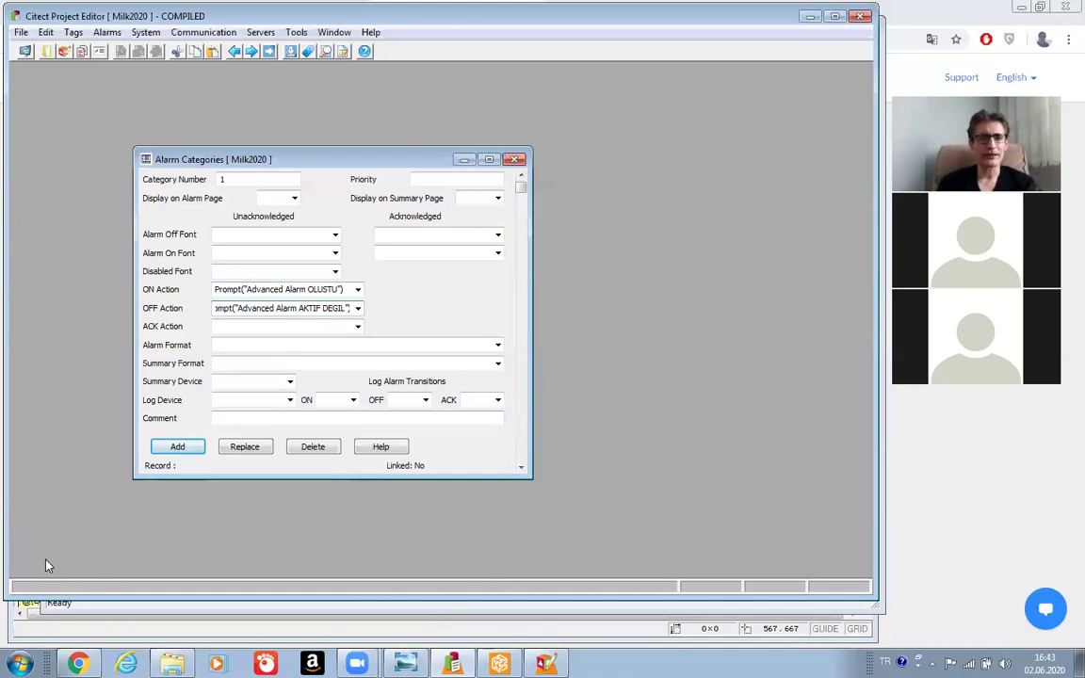
{"action": "left_click", "coordinate": [294, 329]}
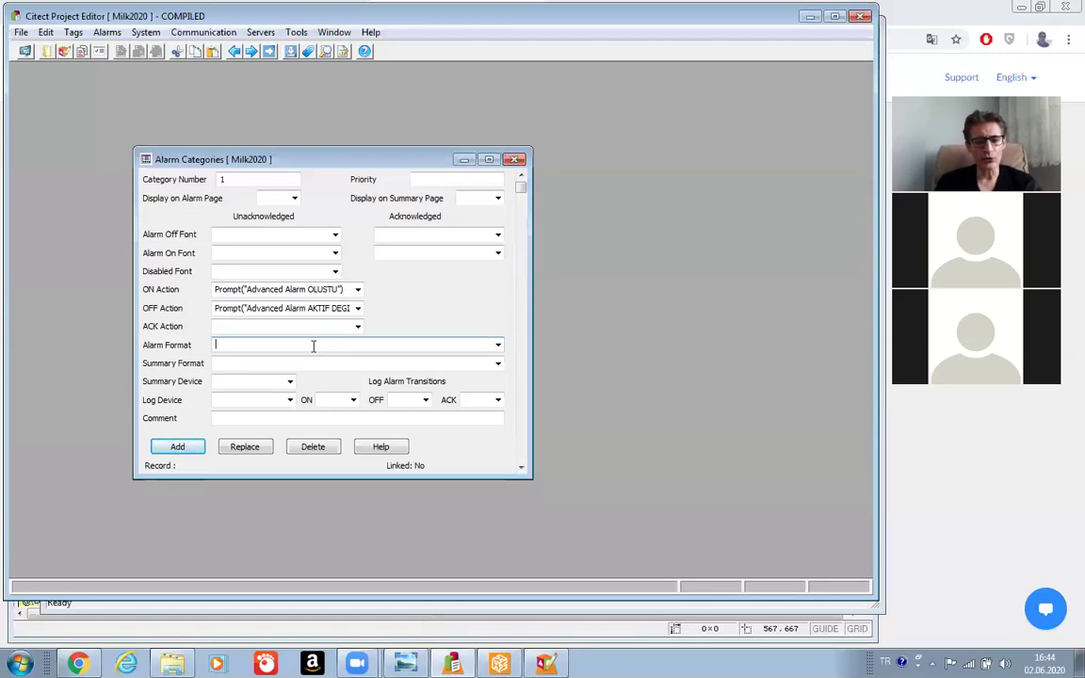
Type {DATE,12} {TIME,14} {NAME,20} {DESC,34} {STATE,10} into the Alarm Format field.
{"action": "type", "text": "{"}
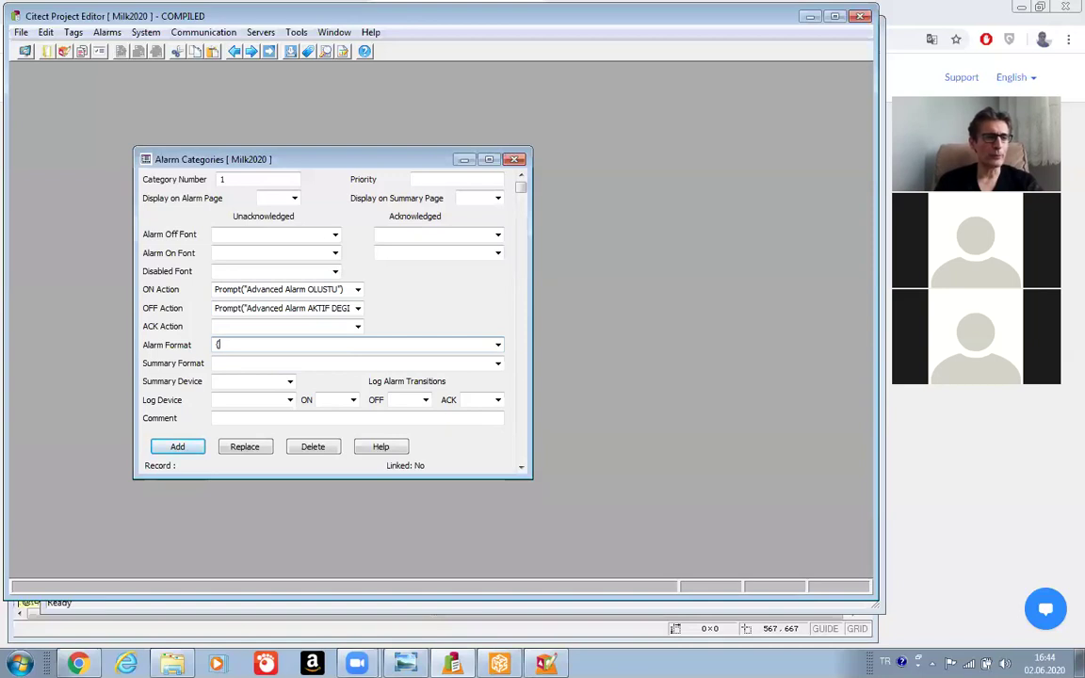
{"action": "type", "text": "DATE"}
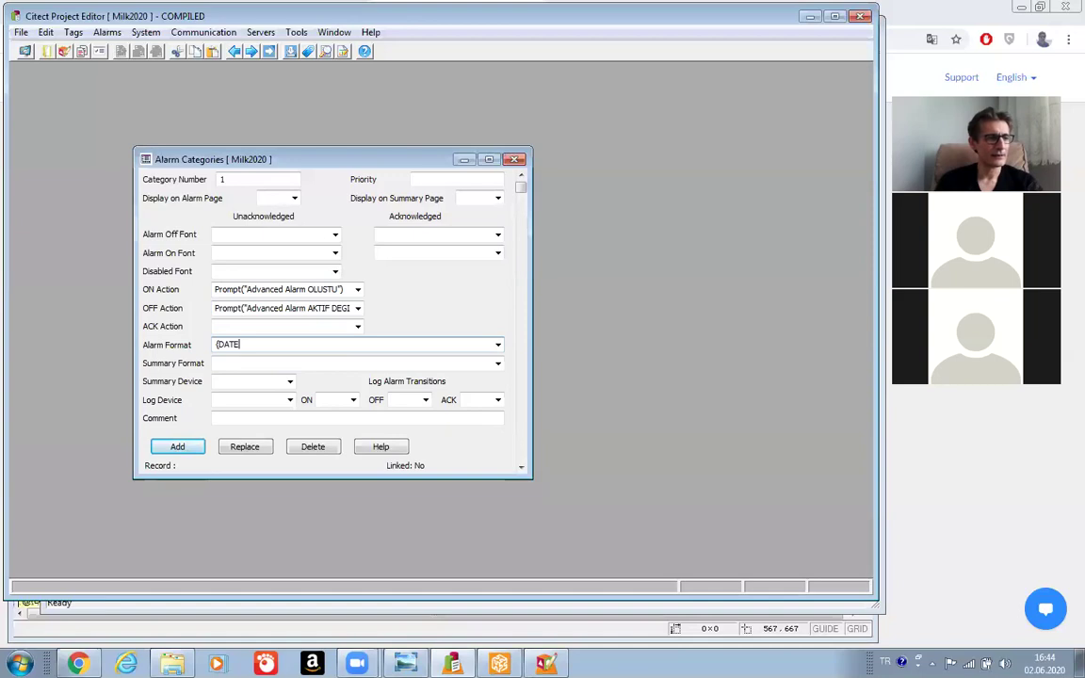
{"action": "type", "text": ","}
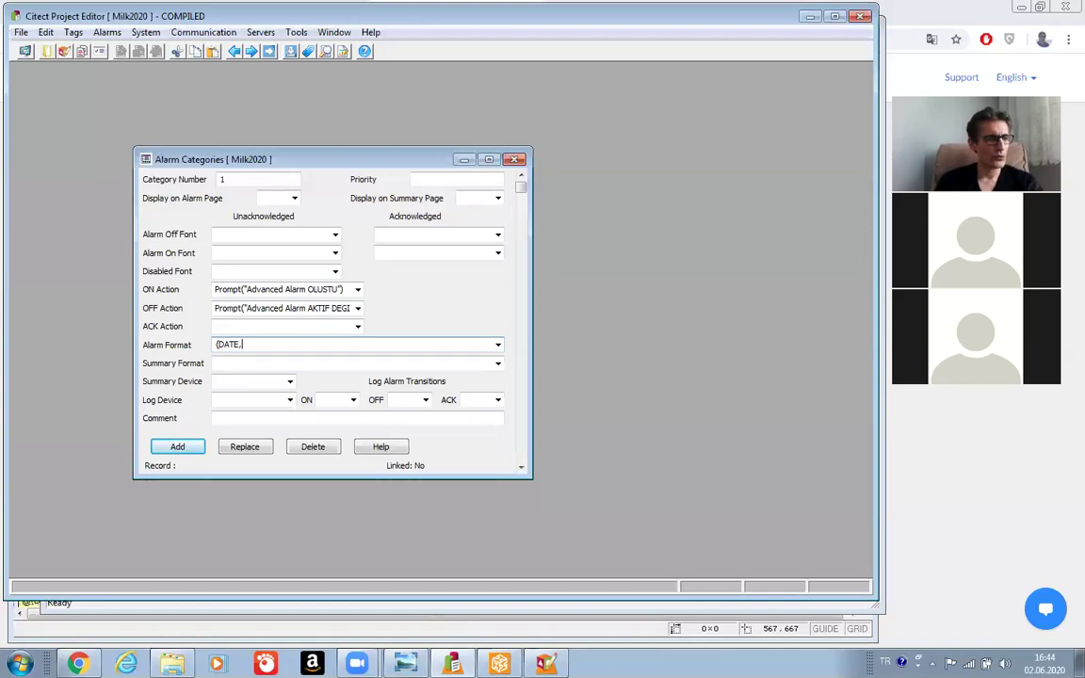
{"action": "type", "text": "12"}
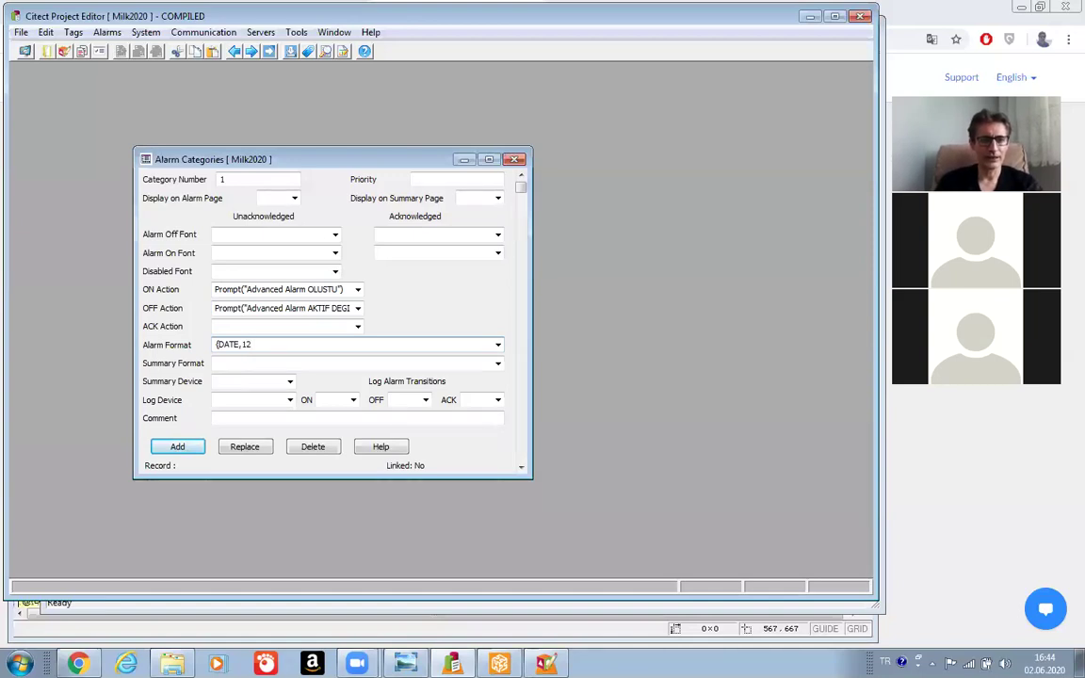
{"action": "type", "text": "}"}
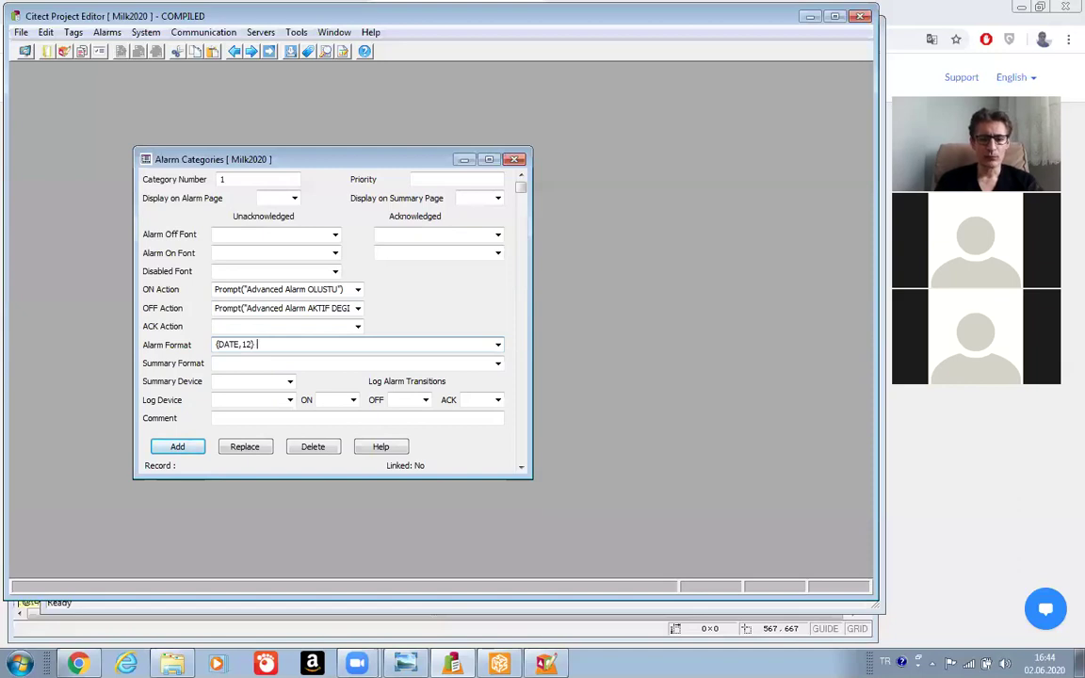
{"action": "type", "text": "{"}
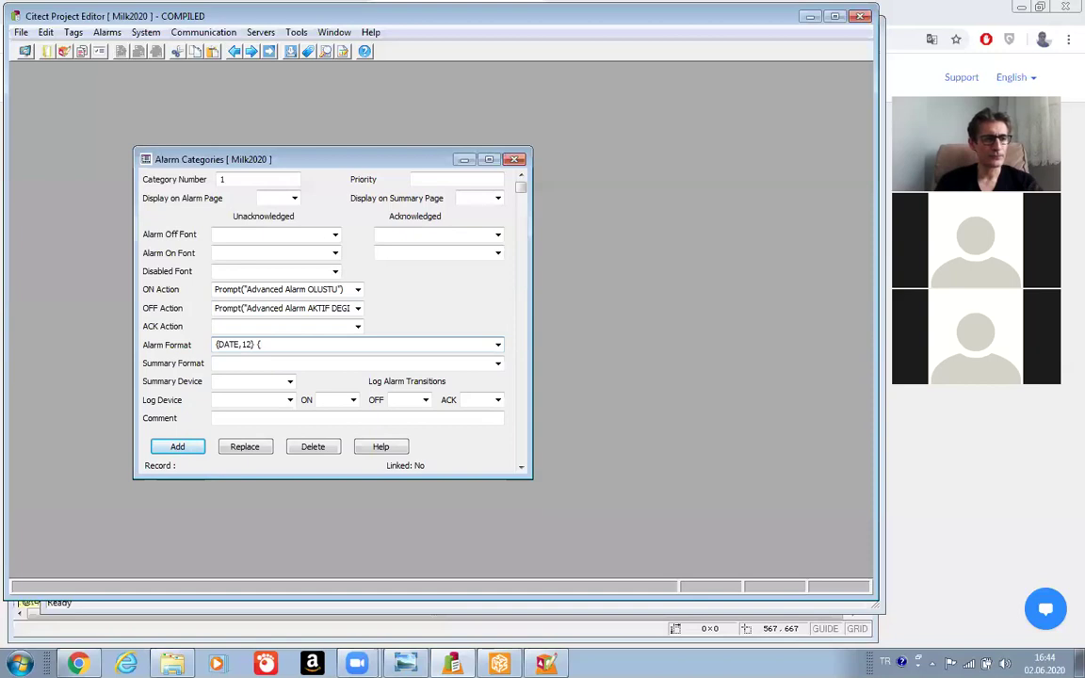
{"action": "type", "text": "T"}
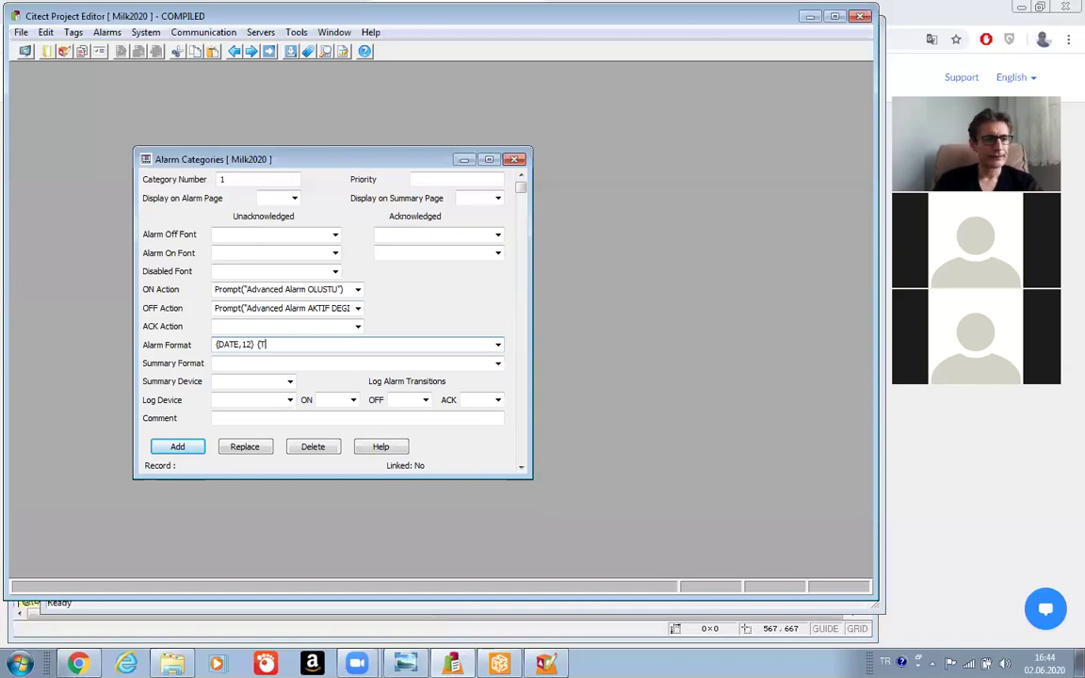
{"action": "type", "text": "IME"}
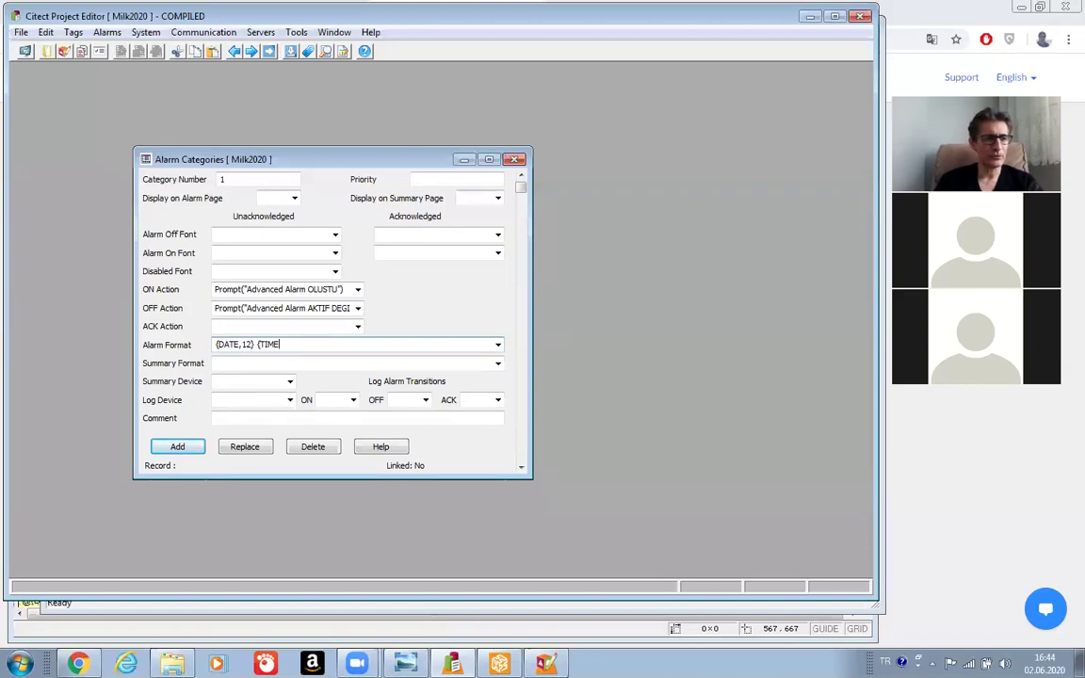
{"action": "type", "text": ",14"}
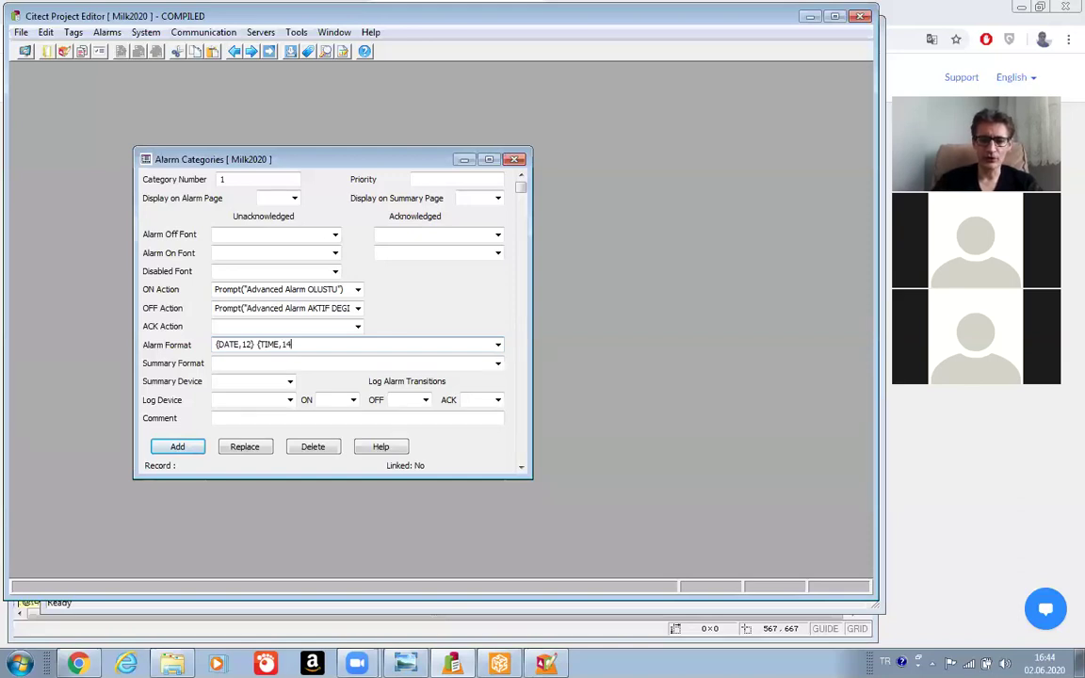
{"action": "type", "text": "}"}
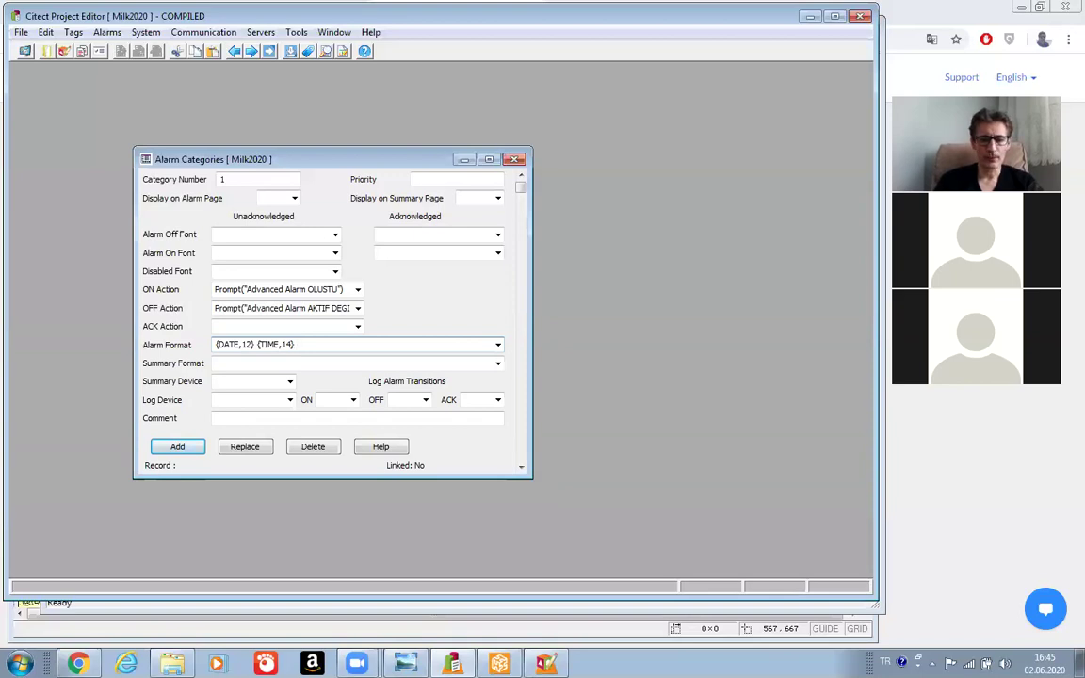
{"action": "type", "text": " {"}
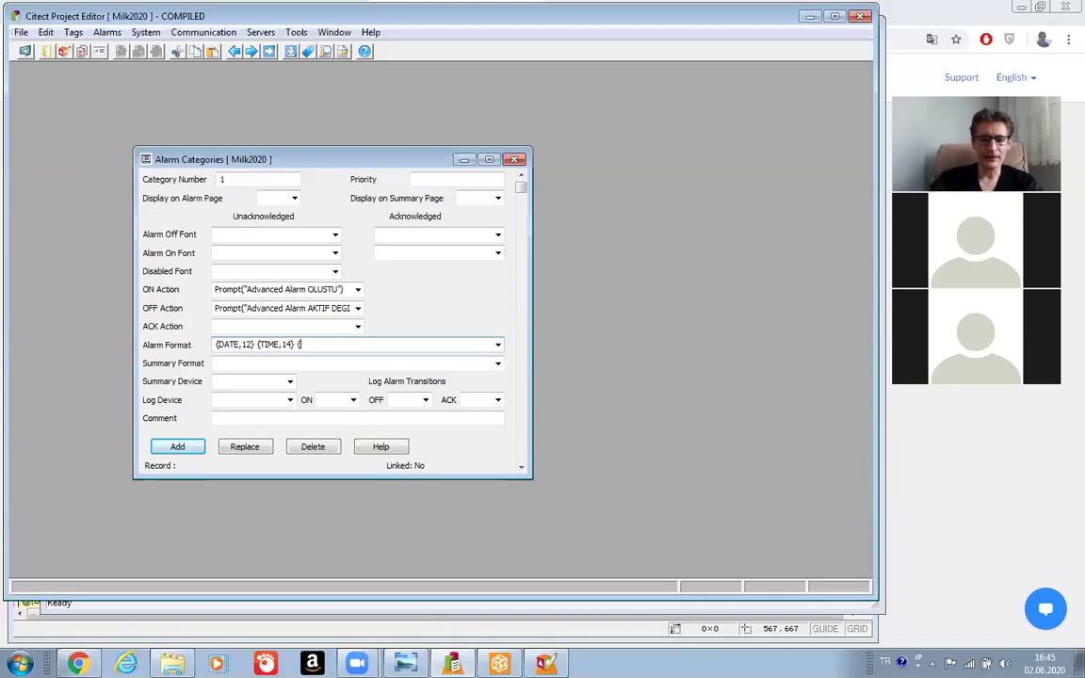
{"action": "type", "text": "NAME"}
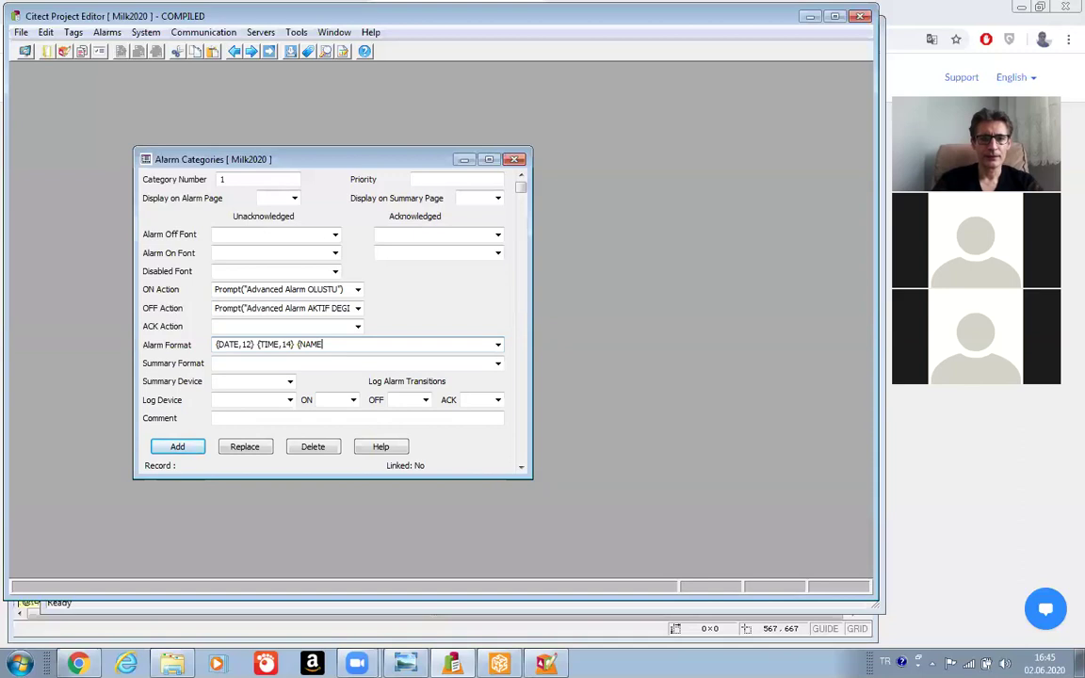
{"action": "type", "text": ","}
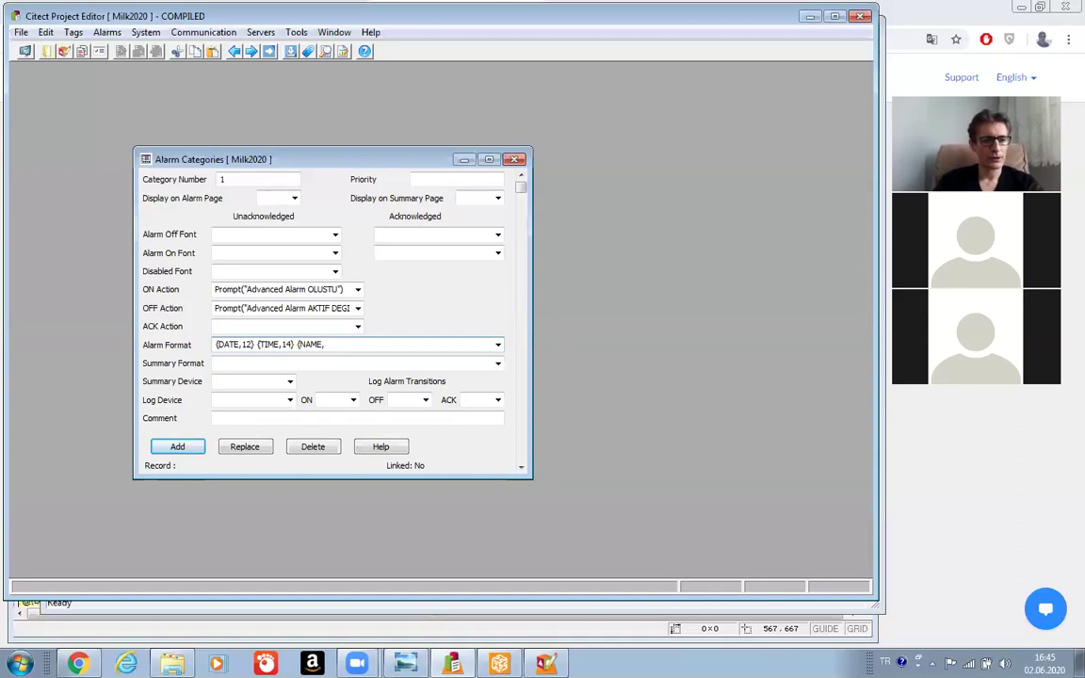
{"action": "type", "text": "20"}
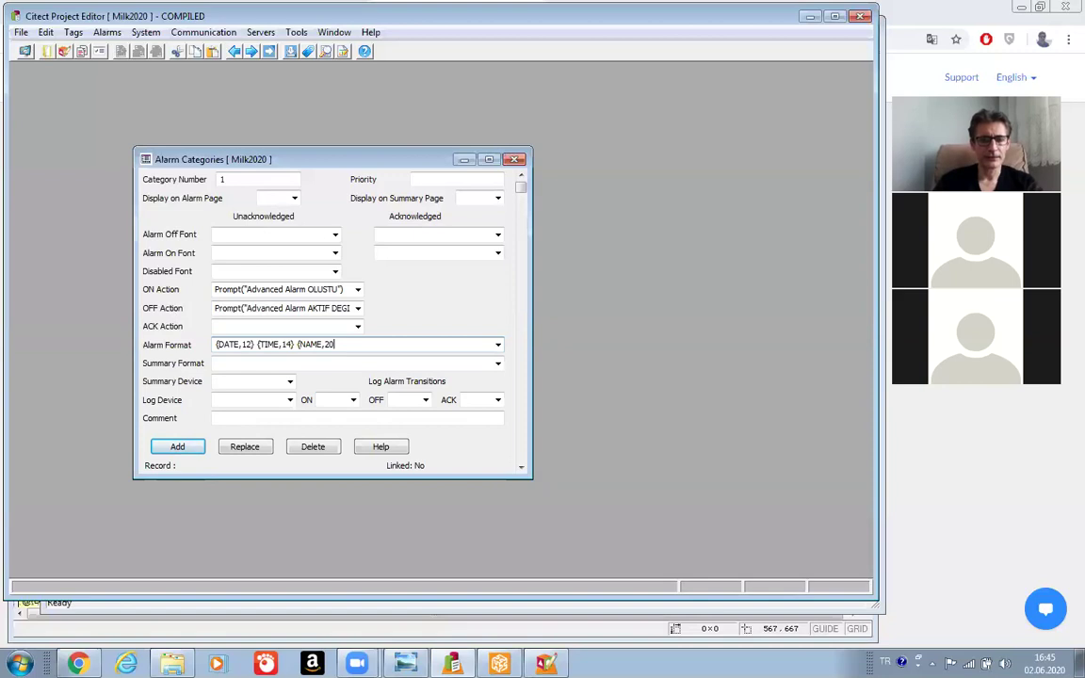
{"action": "type", "text": "}"}
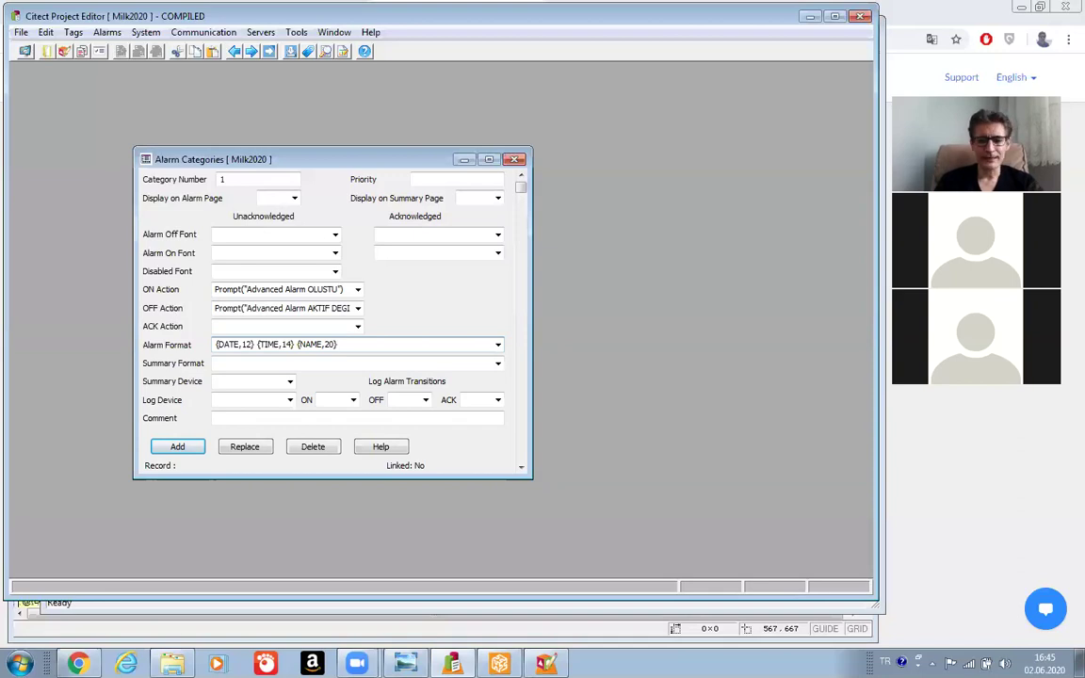
{"action": "type", "text": " {D"}
{"action": "type", "text": "ESC,34}"}
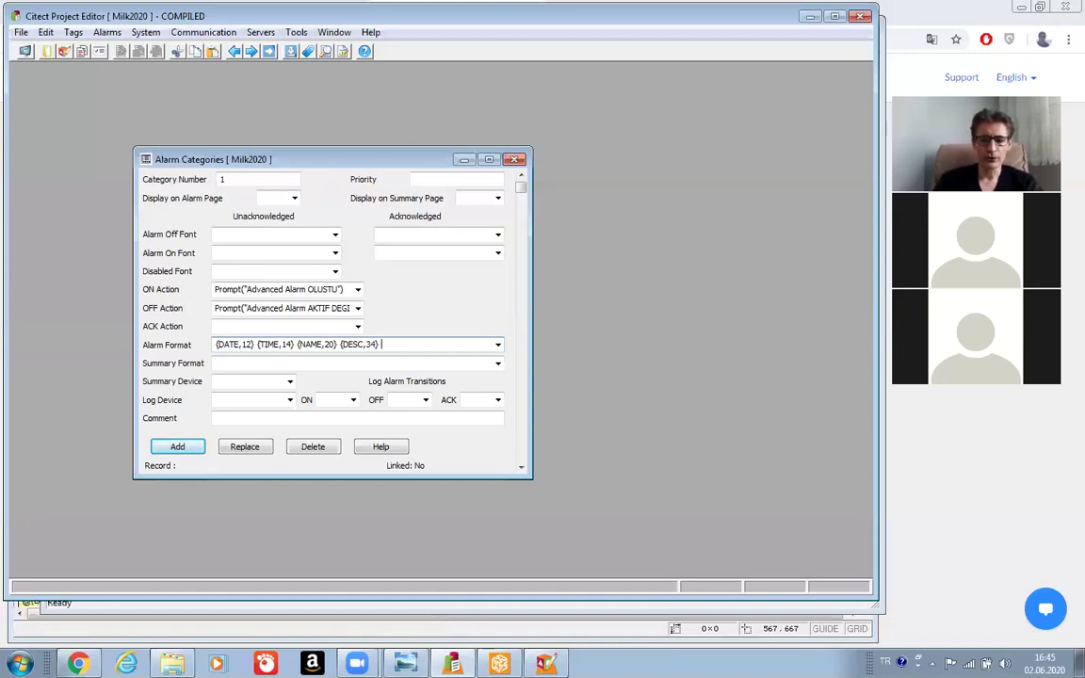
{"action": "type", "text": " {"}
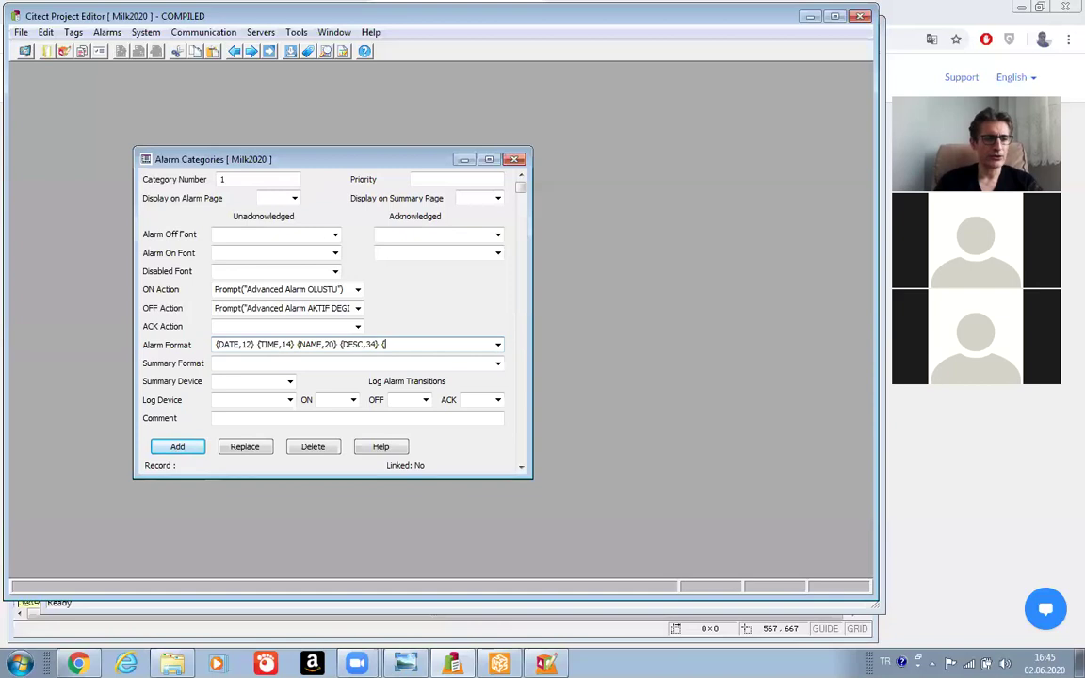
{"action": "type", "text": "S"}
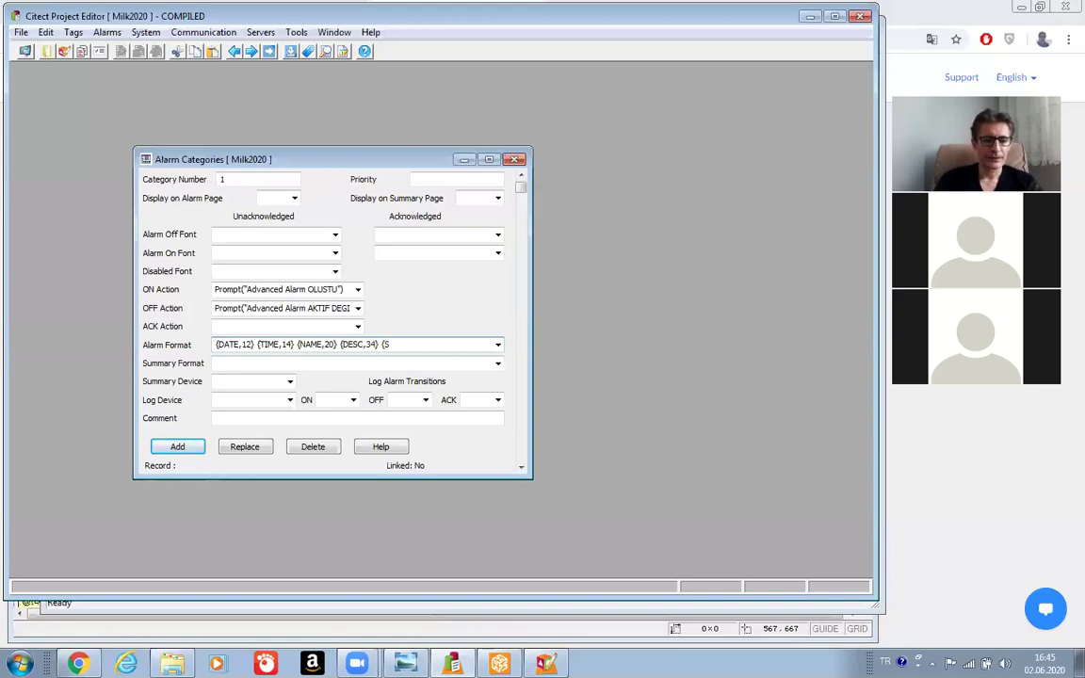
{"action": "type", "text": "TATE"}
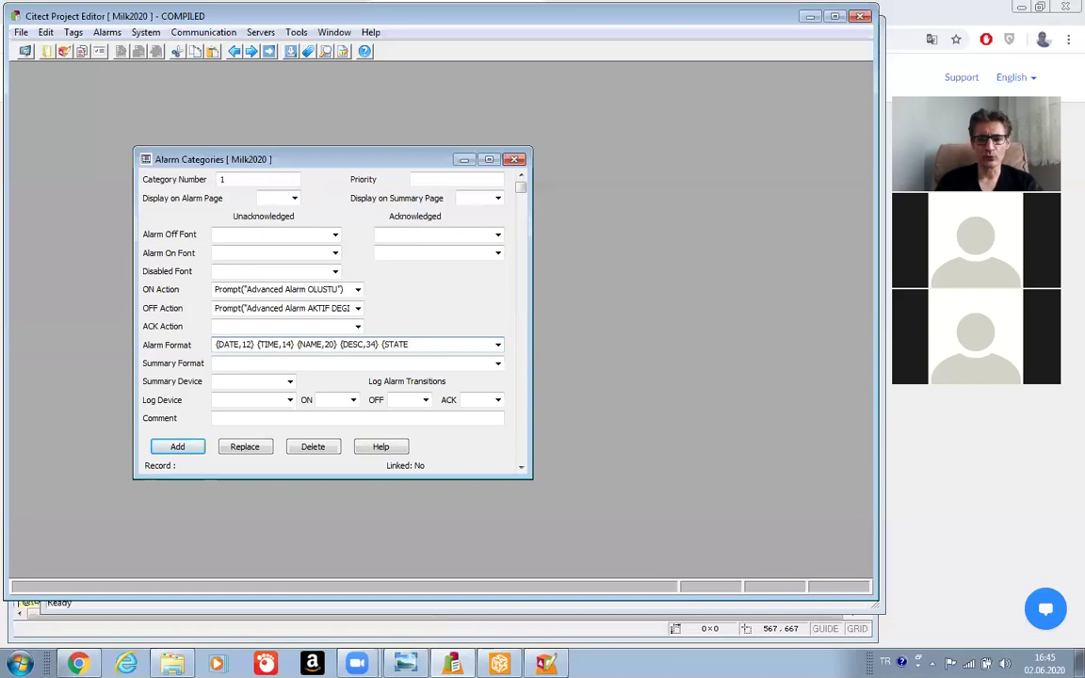
{"action": "type", "text": ",1"}
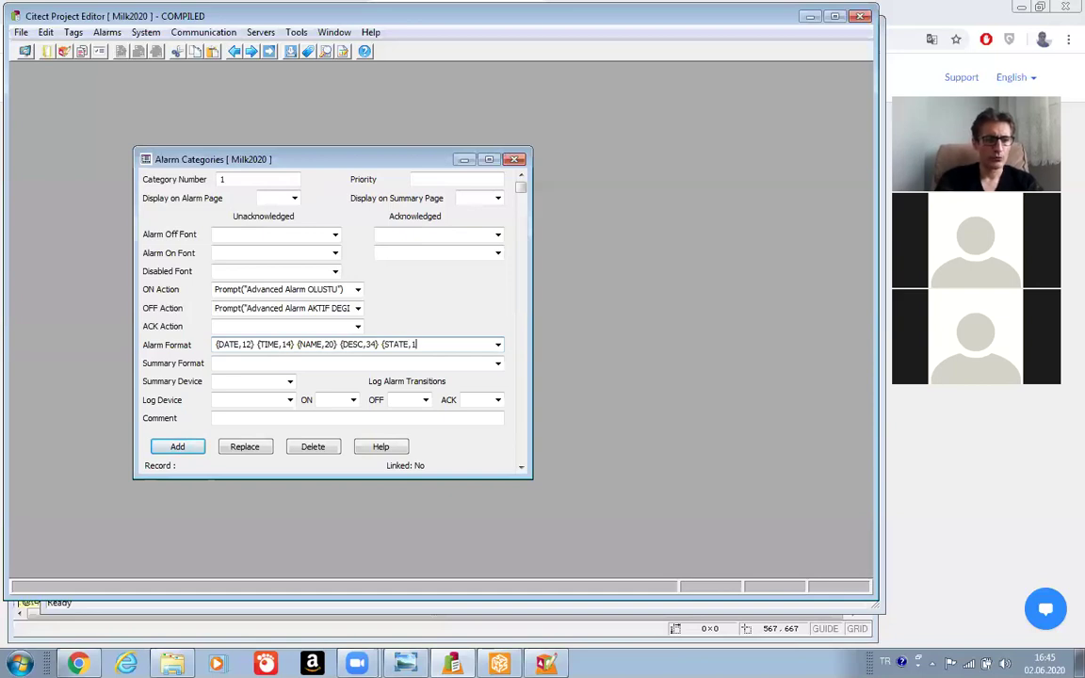
{"action": "type", "text": "0"}
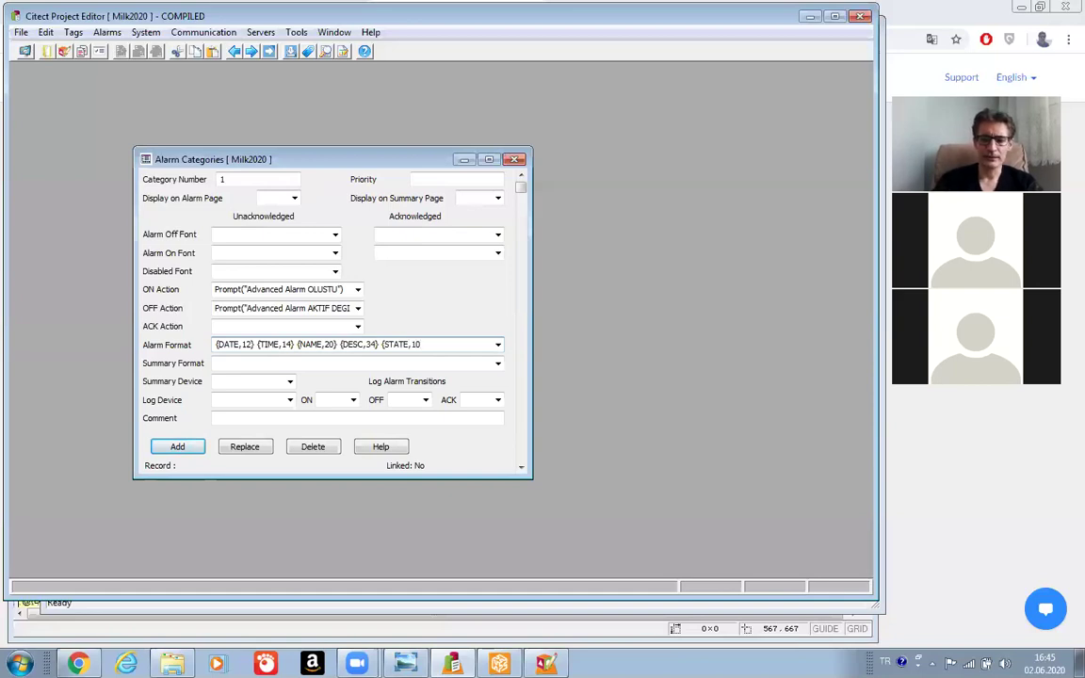
{"action": "type", "text": "}"}
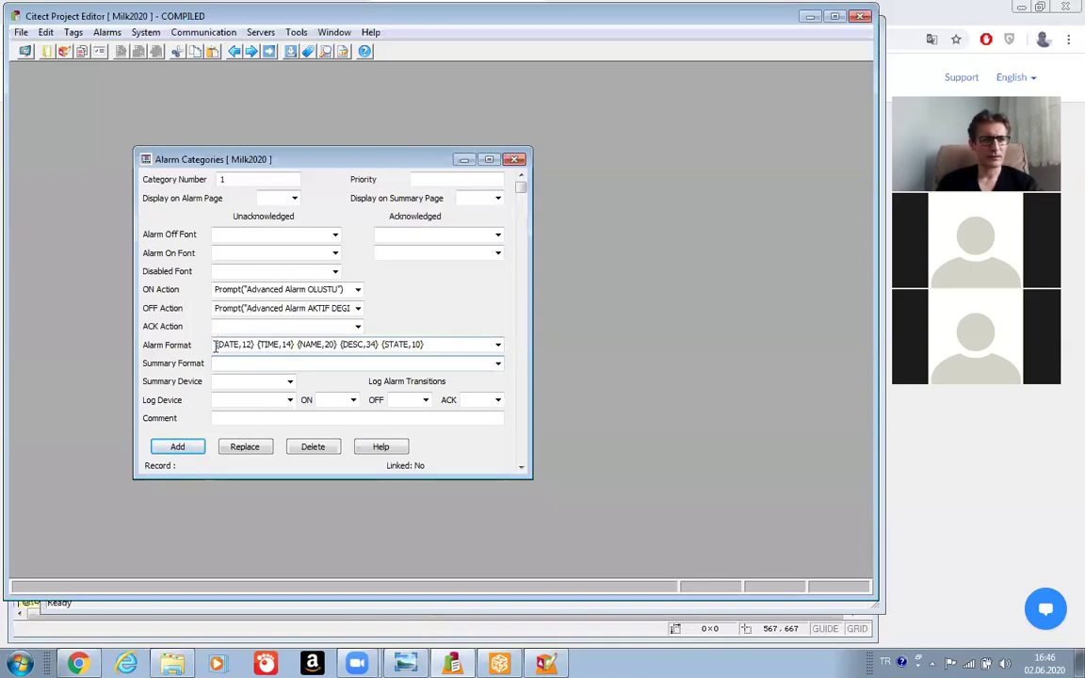
Select the {TIME,14} part of the Alarm Format text for copying.
{"action": "key", "text": "shift+End"}
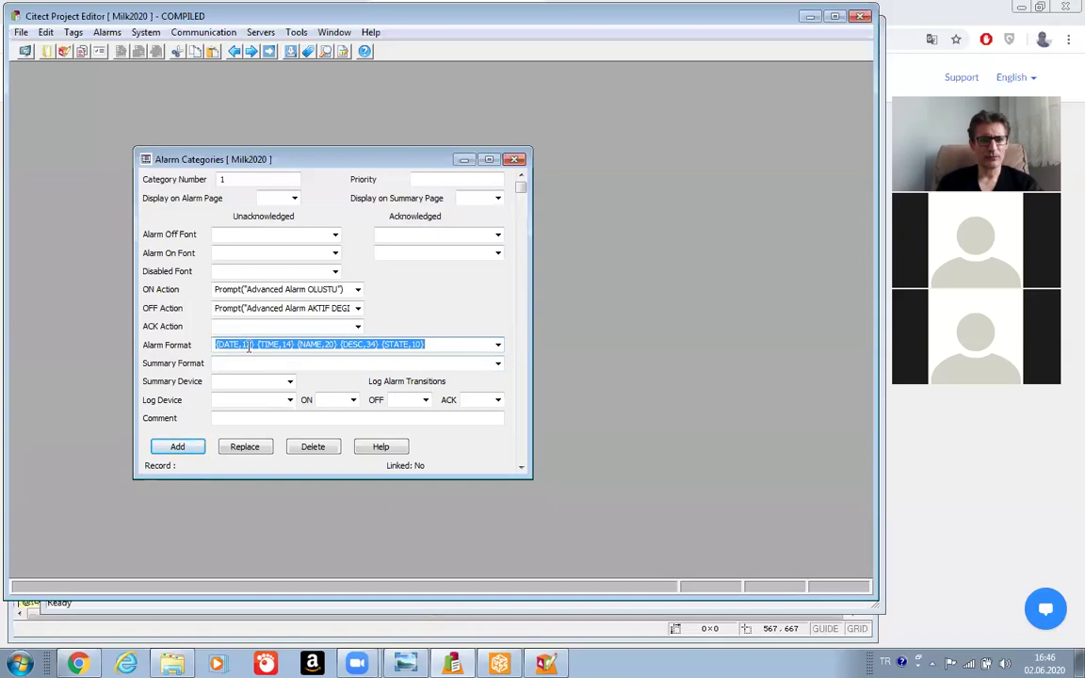
{"action": "left_click", "coordinate": [257, 345]}
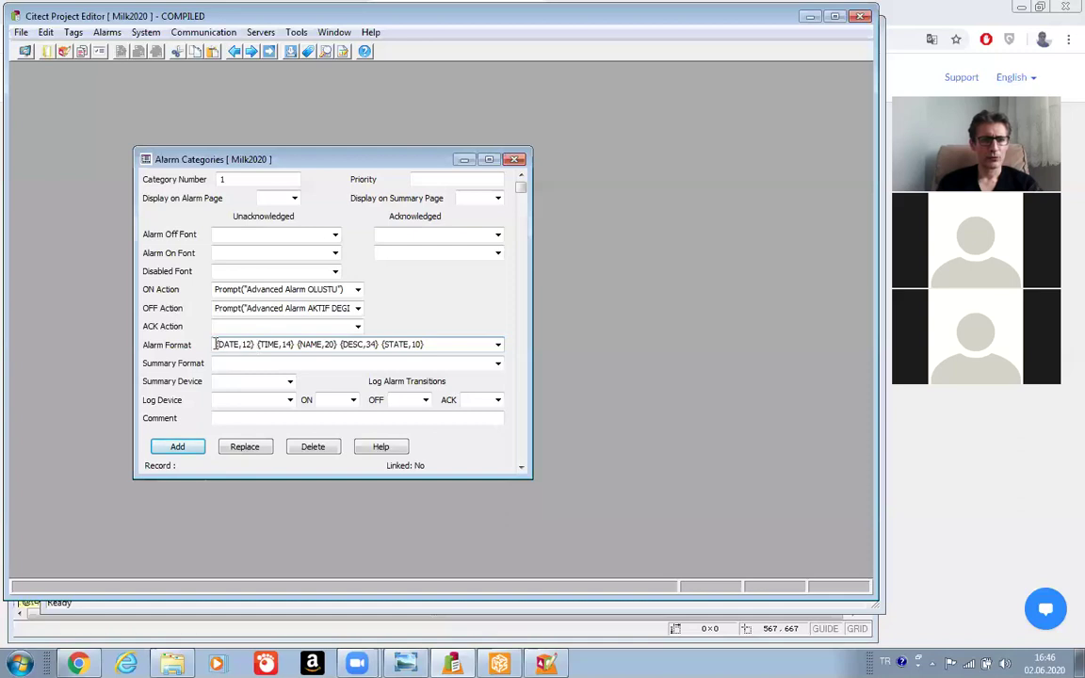
{"action": "left_click_drag", "start_coordinate": [217, 344], "coordinate": [256, 346]}
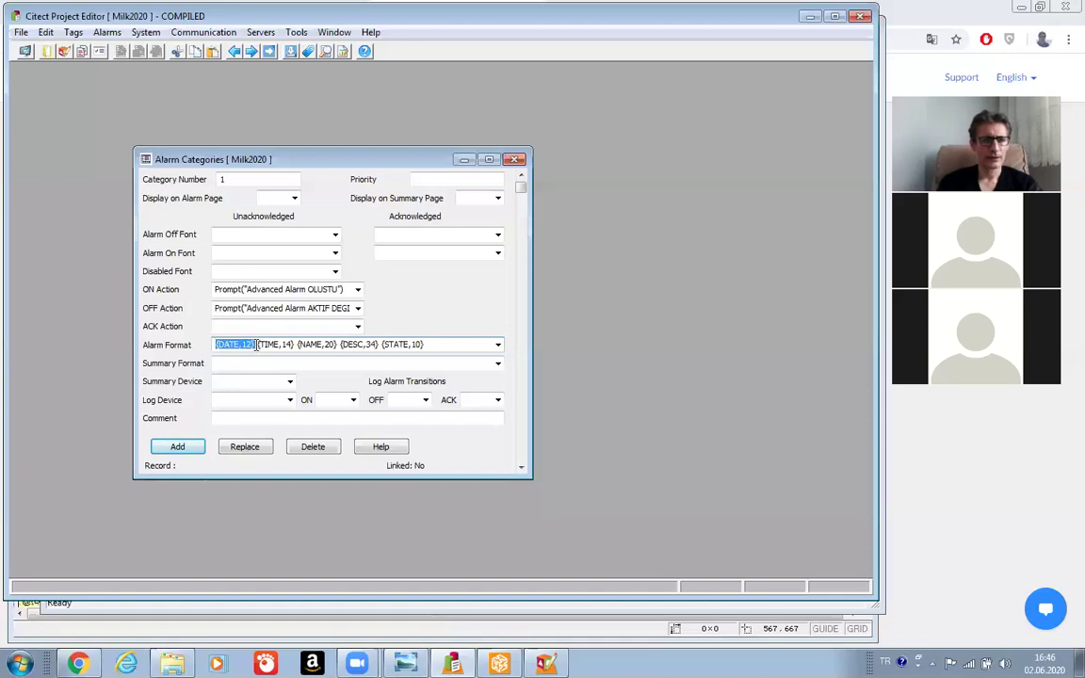
{"action": "left_click", "coordinate": [255, 345]}
{"action": "left_click_drag", "start_coordinate": [256, 346], "coordinate": [295, 345]}
{"action": "key", "text": "ctrl+c"}
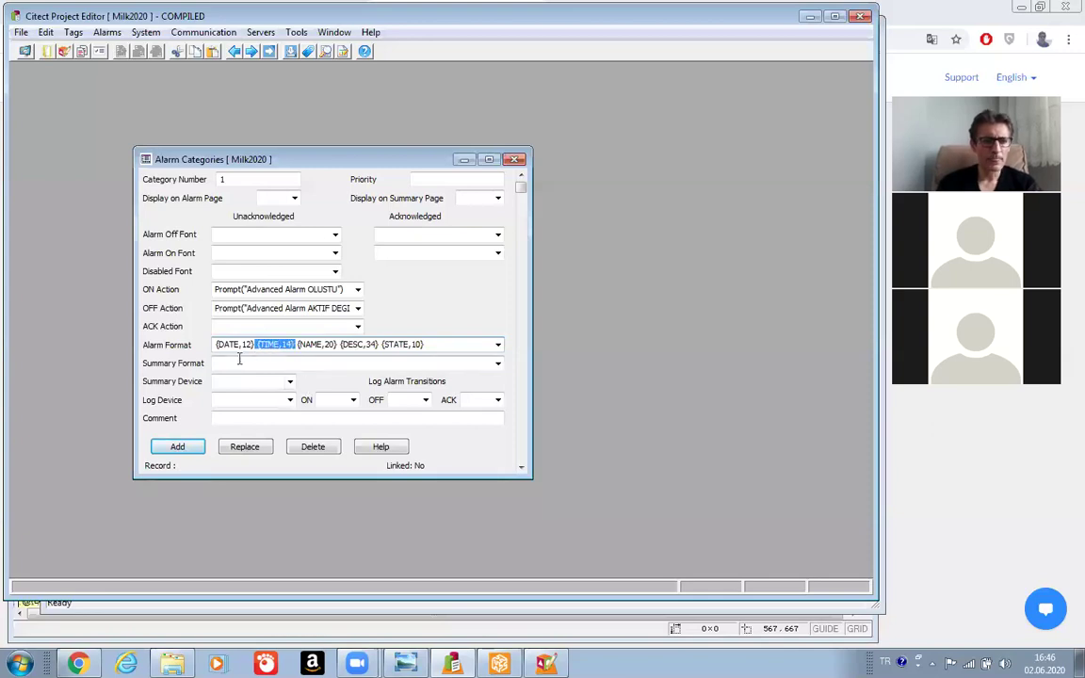
Paste {TIME,14} copies into Summary Format and edit them into {TAG,10} {NAME,22} {TIME,14}.
{"action": "left_click", "coordinate": [243, 366]}
{"action": "key", "text": "ctrl+v"}
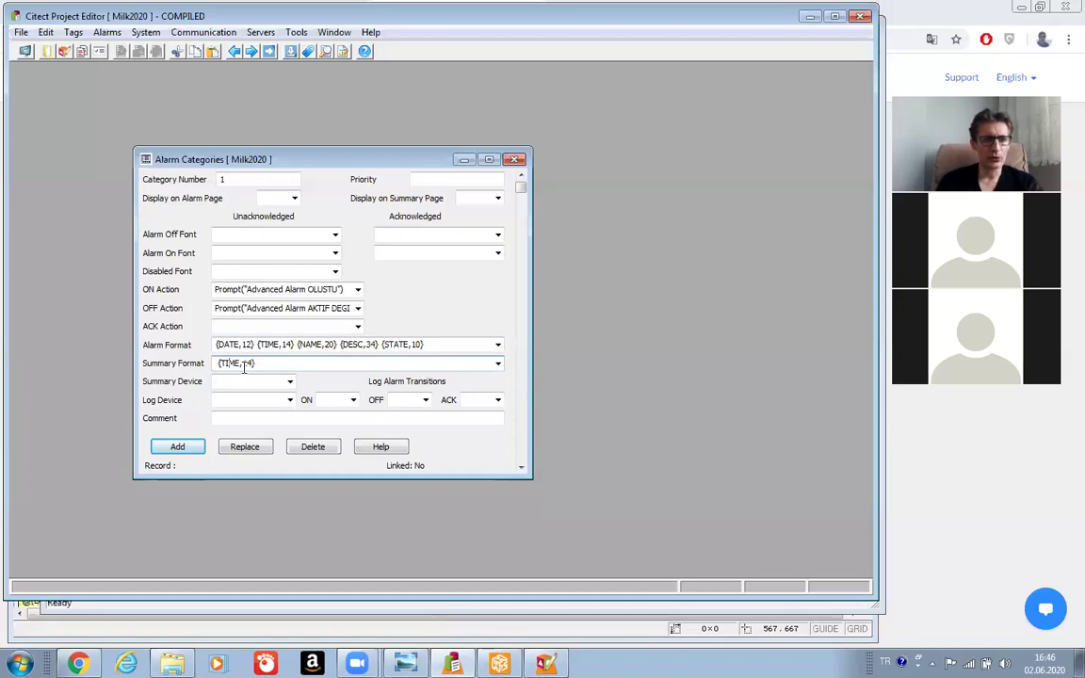
{"action": "key", "text": "BackSpace"}
{"action": "key", "text": "BackSpace"}
{"action": "key", "text": "BackSpace"}
{"action": "key", "text": "BackSpace"}
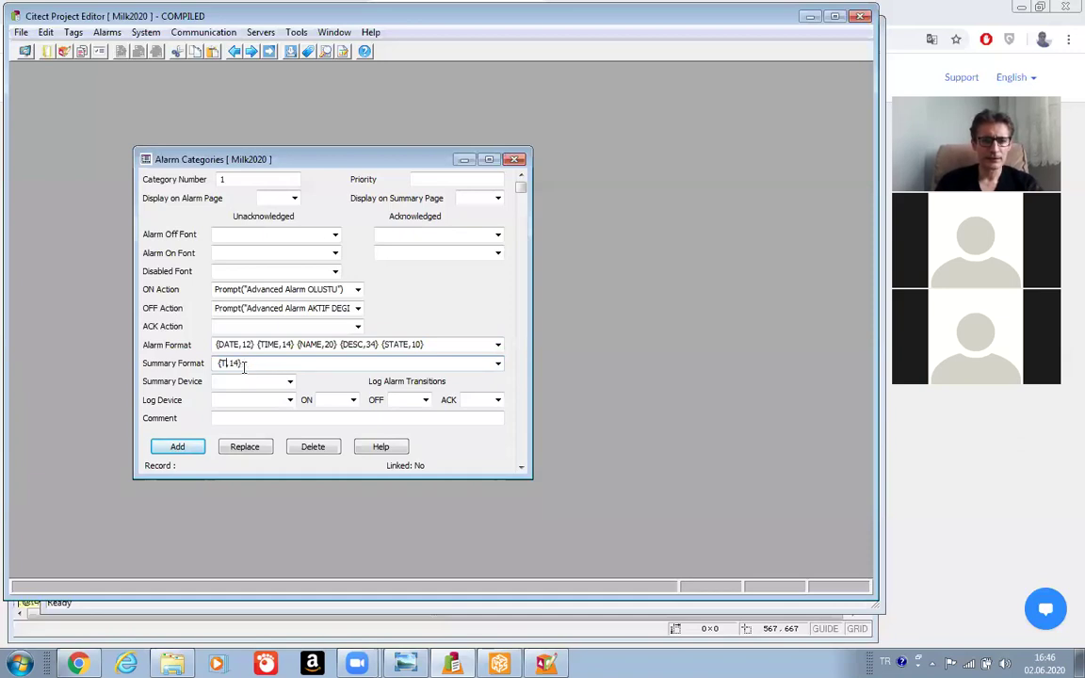
{"action": "type", "text": "AG"}
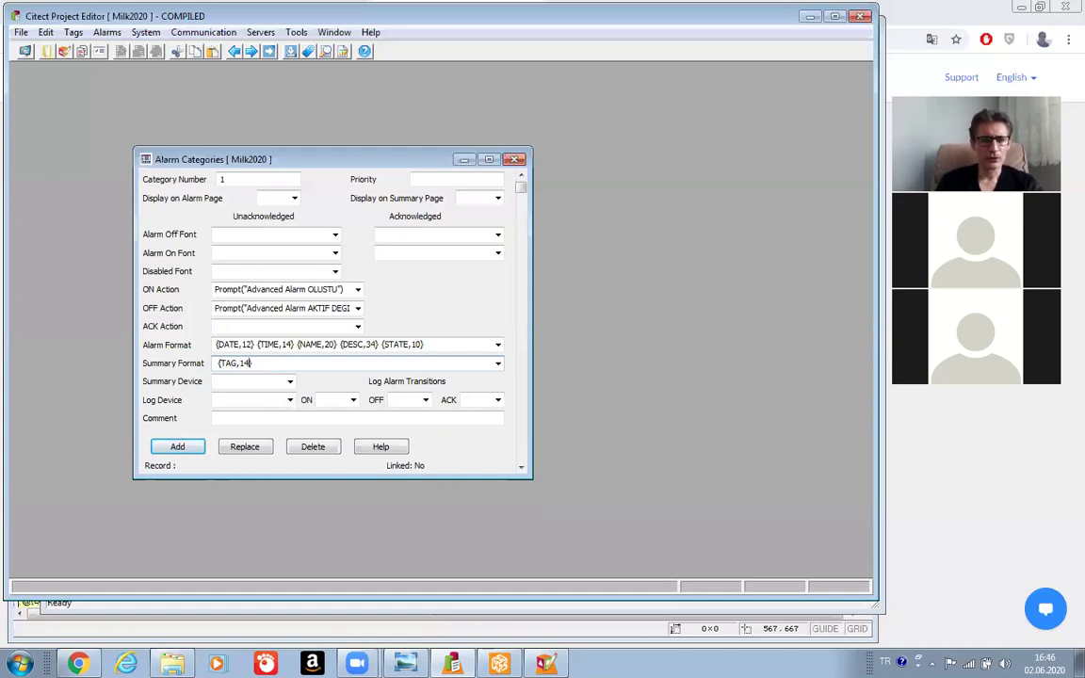
{"action": "key", "text": "BackSpace"}
{"action": "type", "text": "0}"}
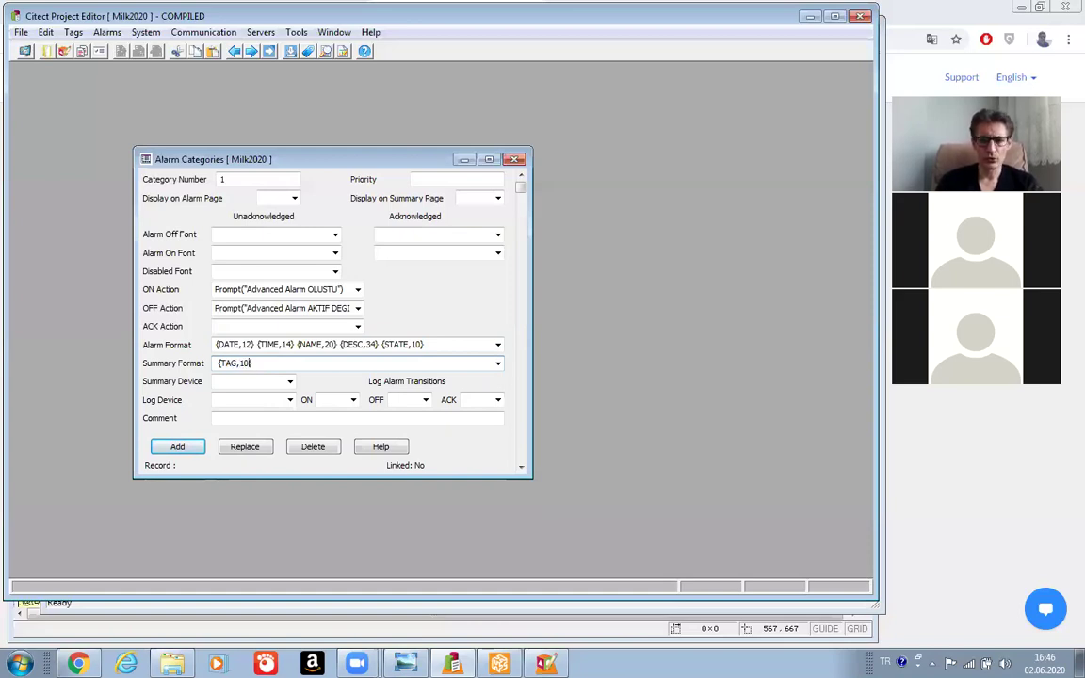
{"action": "type", "text": " {TIME,14}"}
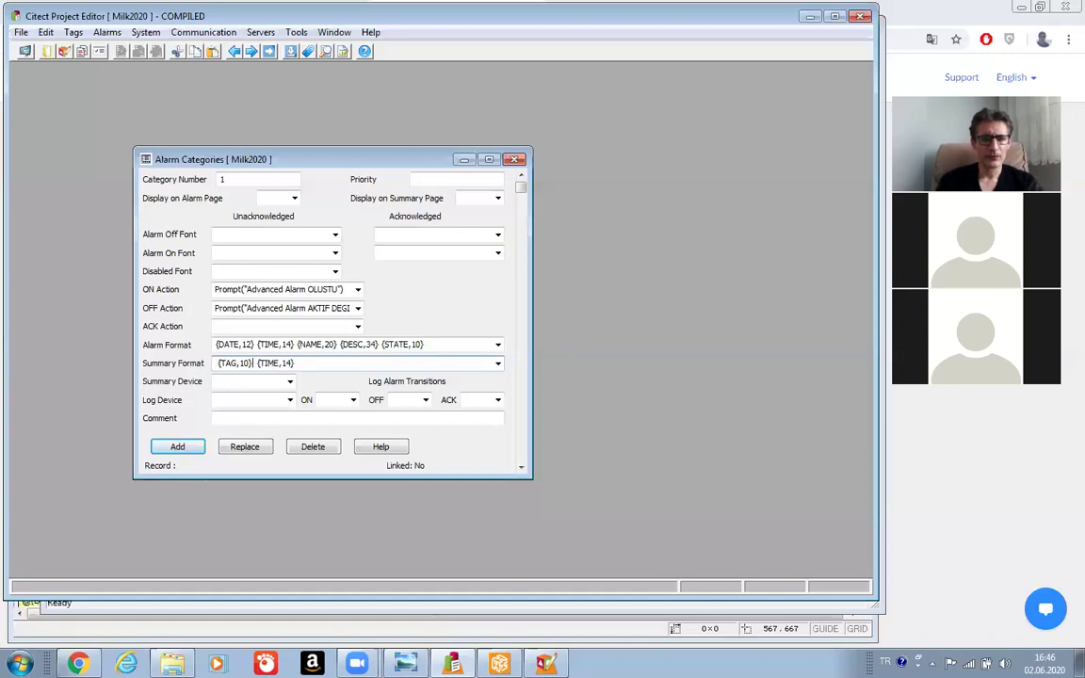
{"action": "key", "text": "BackSpace"}
{"action": "key", "text": "BackSpace"}
{"action": "key", "text": "BackSpace"}
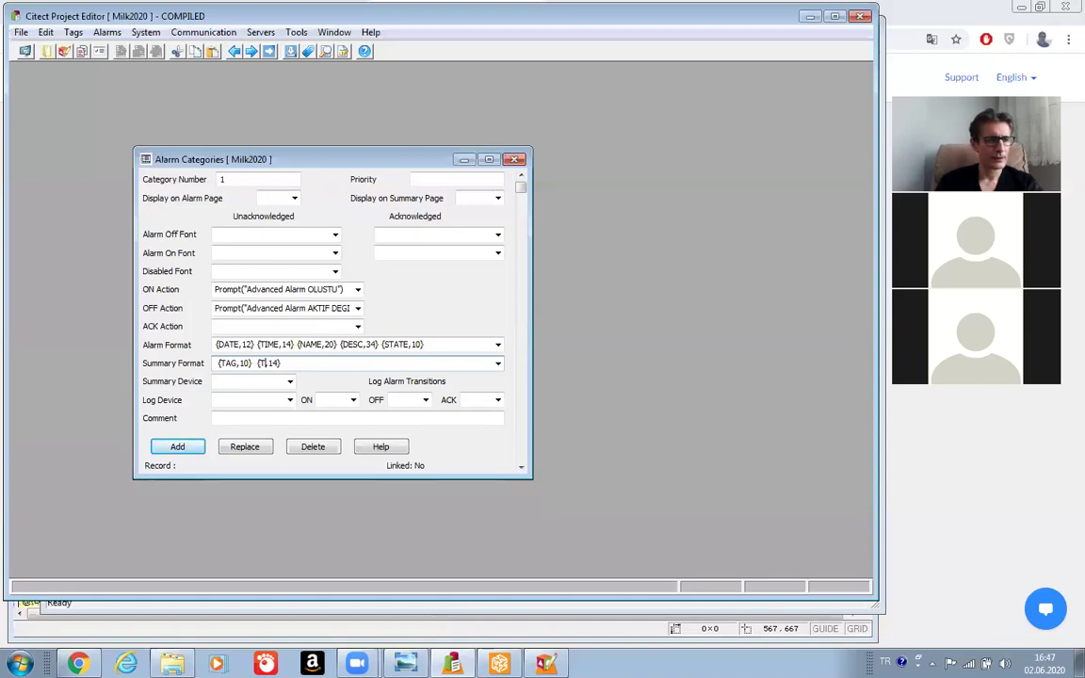
{"action": "key", "text": "BackSpace"}
{"action": "key", "text": "BackSpace"}
{"action": "type", "text": "NAM"}
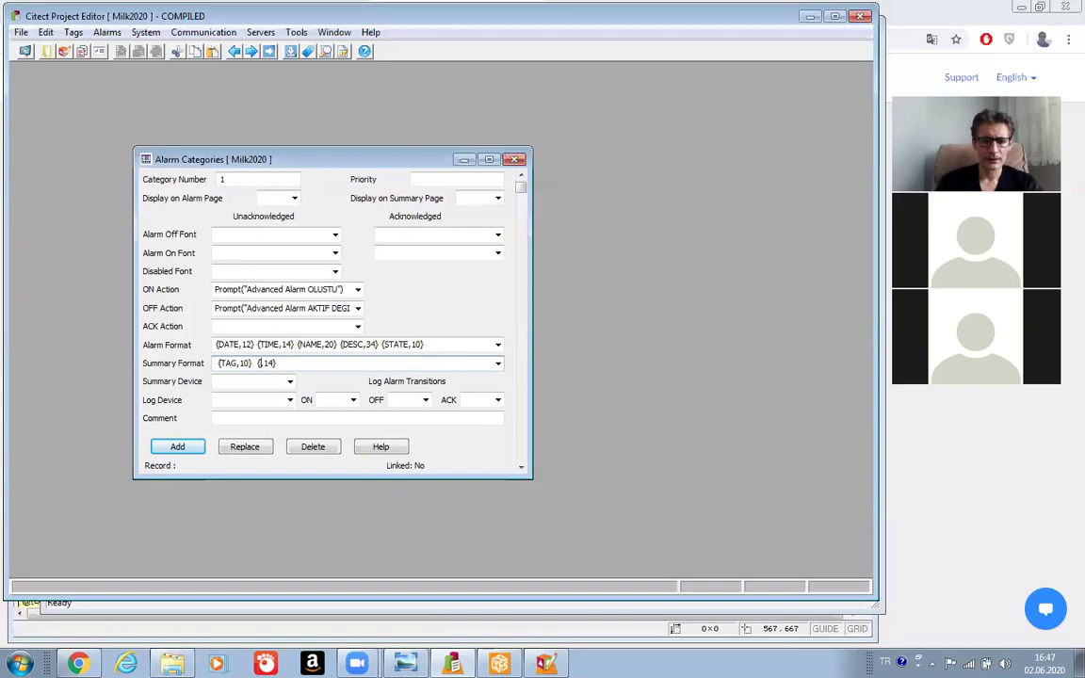
{"action": "type", "text": "E"}
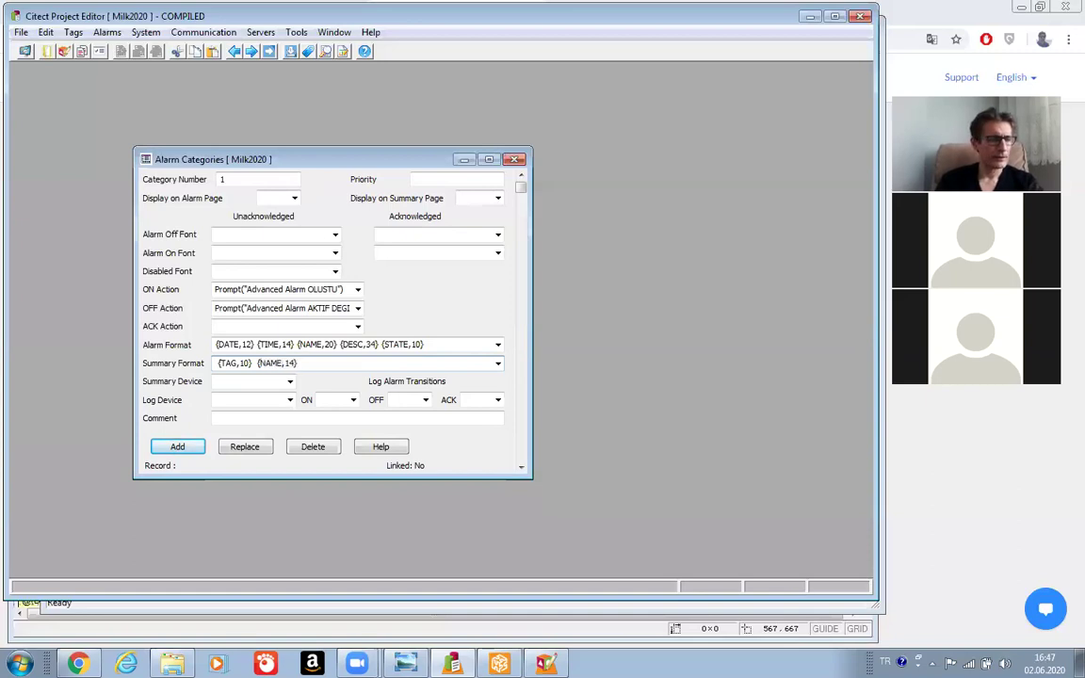
{"action": "key", "text": "BackSpace"}
{"action": "key", "text": "BackSpace"}
{"action": "type", "text": "22"}
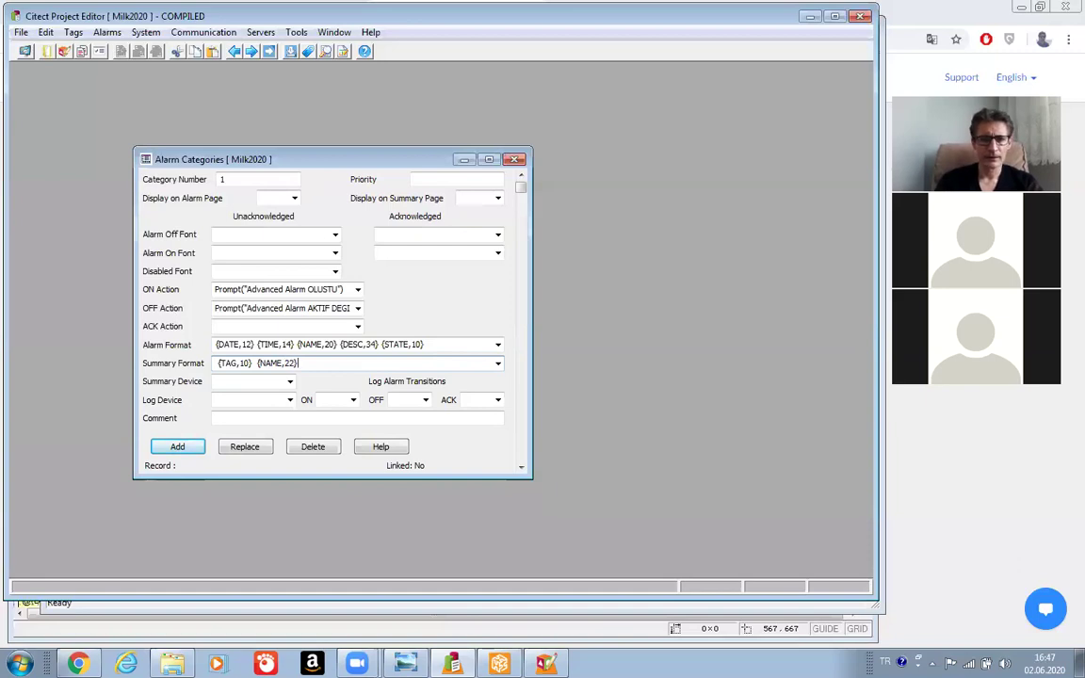
{"action": "key", "text": "ctrl+v"}
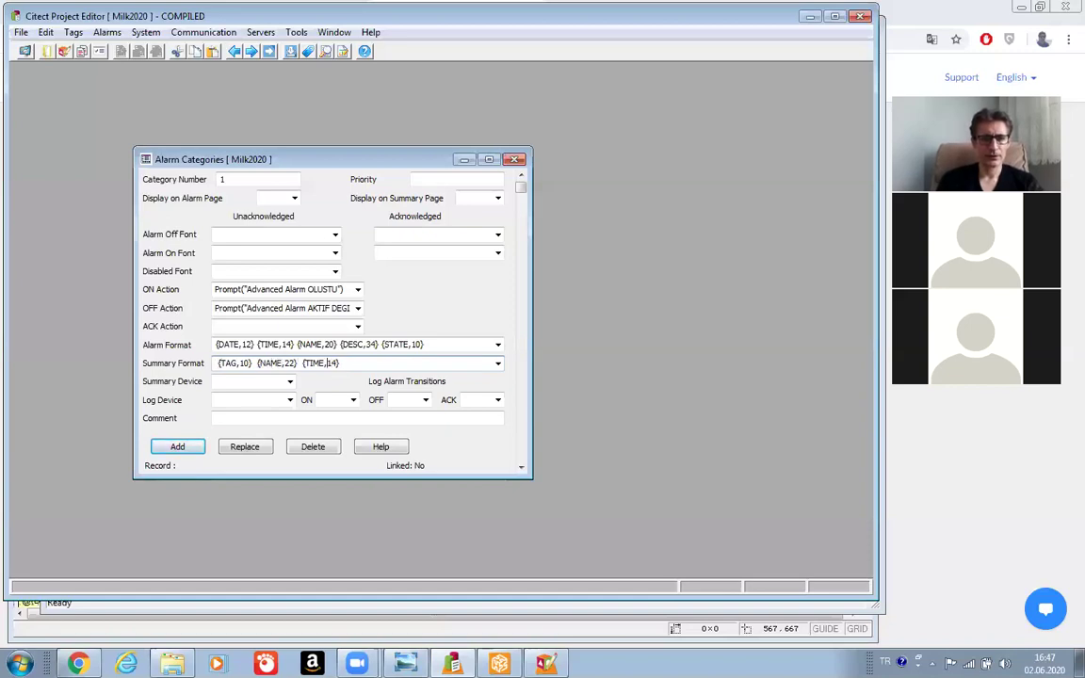
Turn the third summary column into {SUMDESC,22} and add an {ONTIME,8} column.
{"action": "key", "text": "BackSpace"}
{"action": "key", "text": "BackSpace"}
{"action": "key", "text": "BackSpace"}
{"action": "key", "text": "BackSpace"}
{"action": "key", "text": "BackSpace"}
{"action": "type", "text": "SUM"}
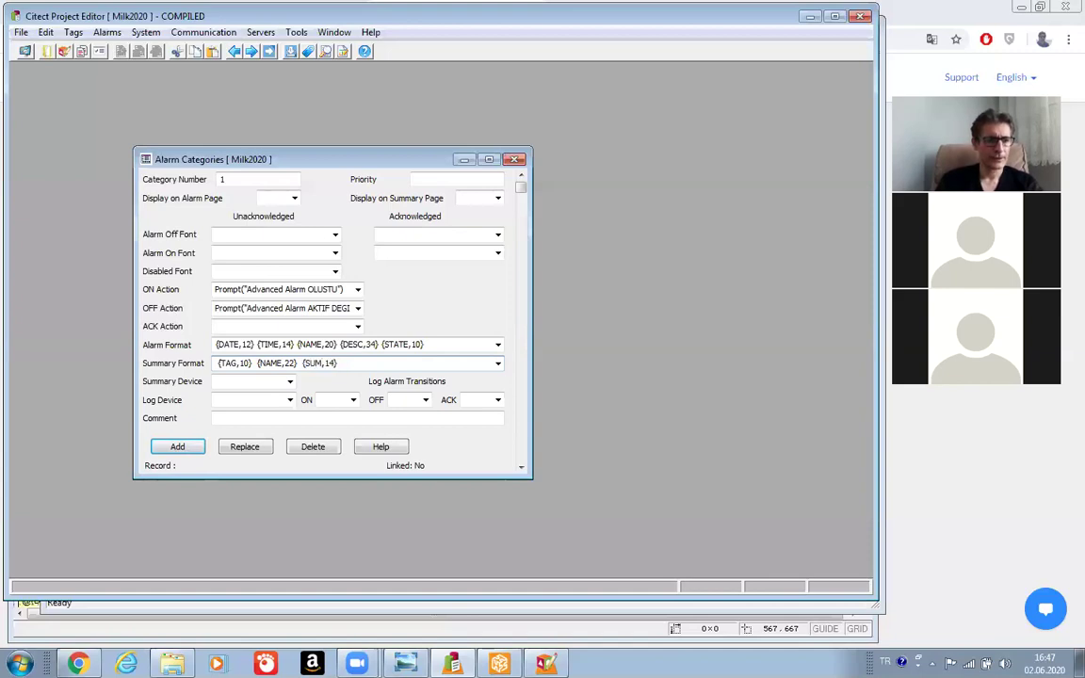
{"action": "type", "text": "DESC"}
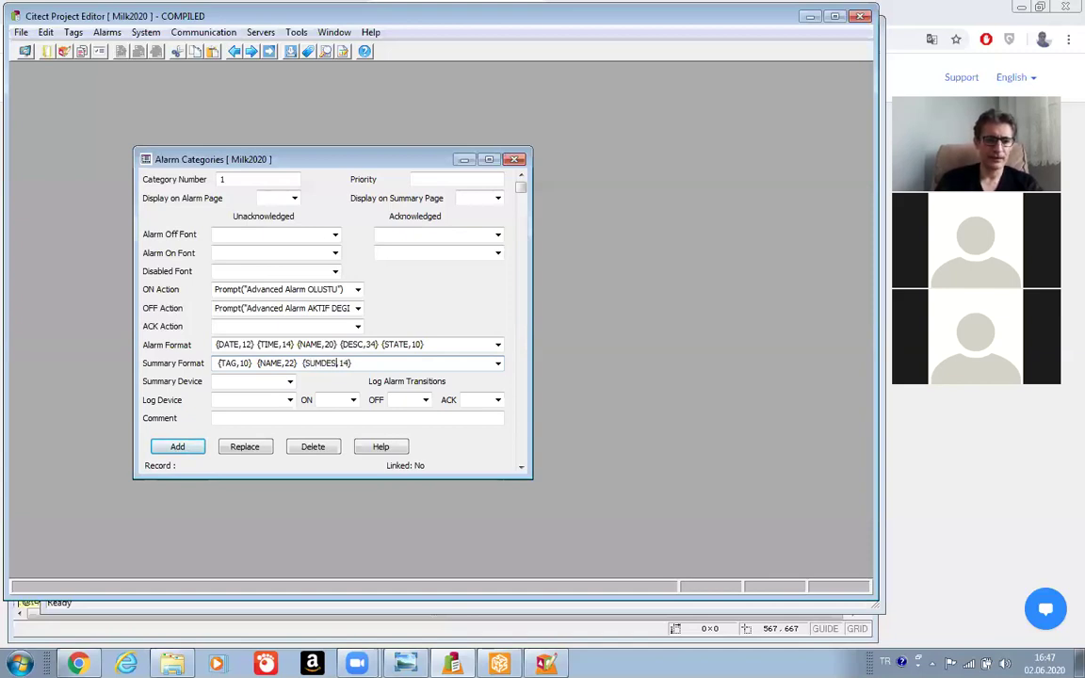
{"action": "type", "text": ",22"}
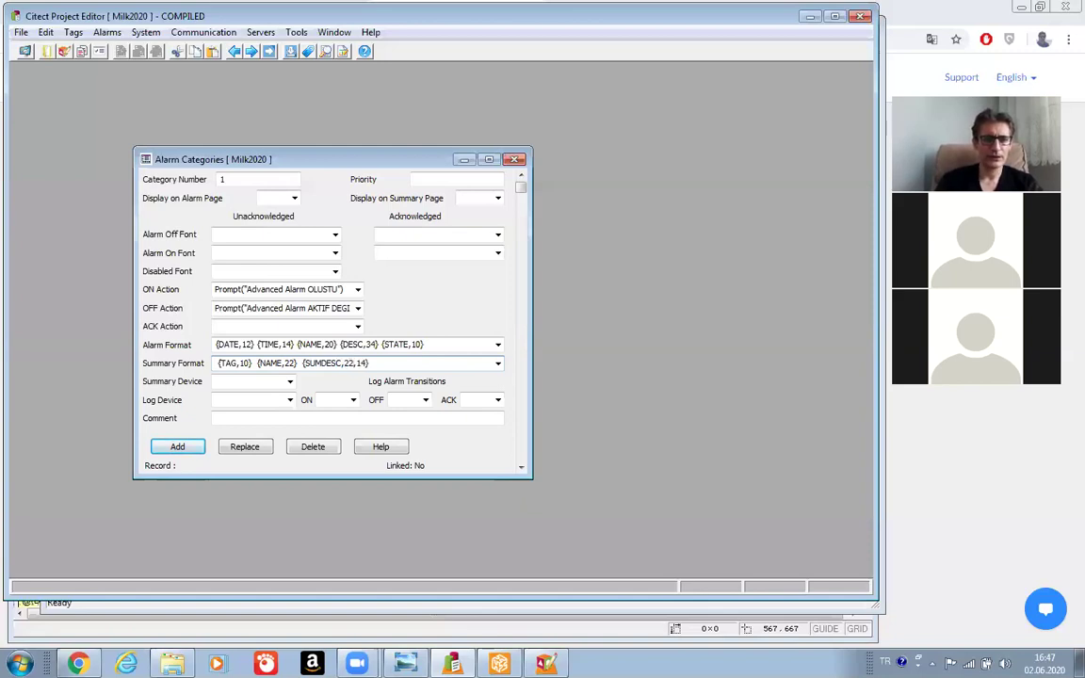
{"action": "key", "text": "Delete"}
{"action": "key", "text": "Delete"}
{"action": "key", "text": "Delete"}
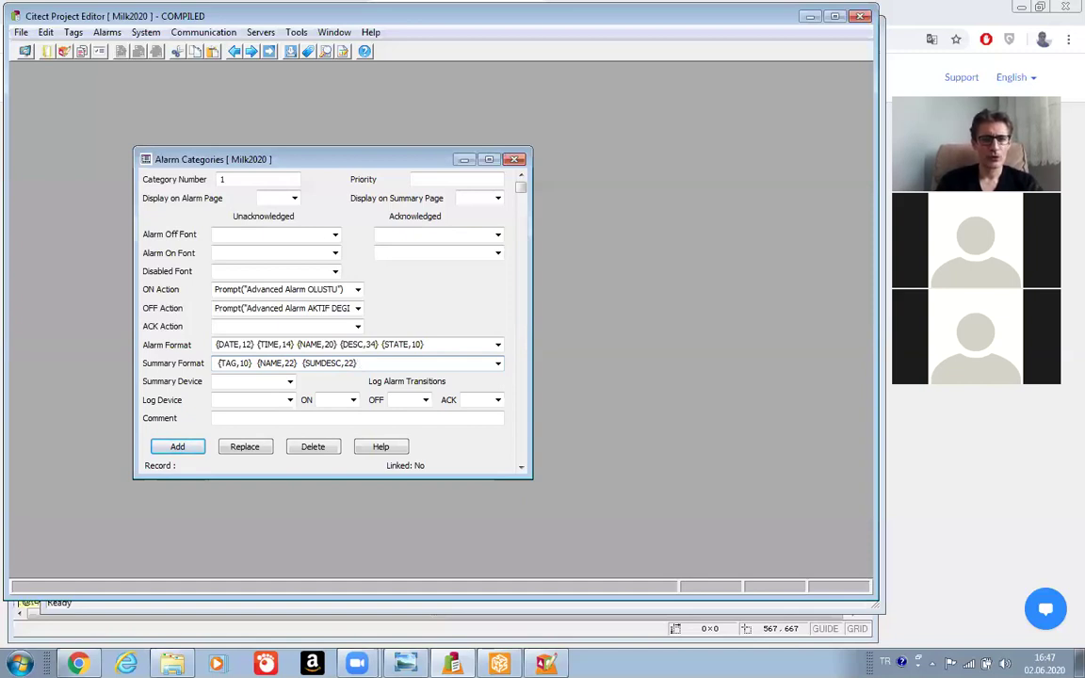
{"action": "key", "text": "ctrl+v"}
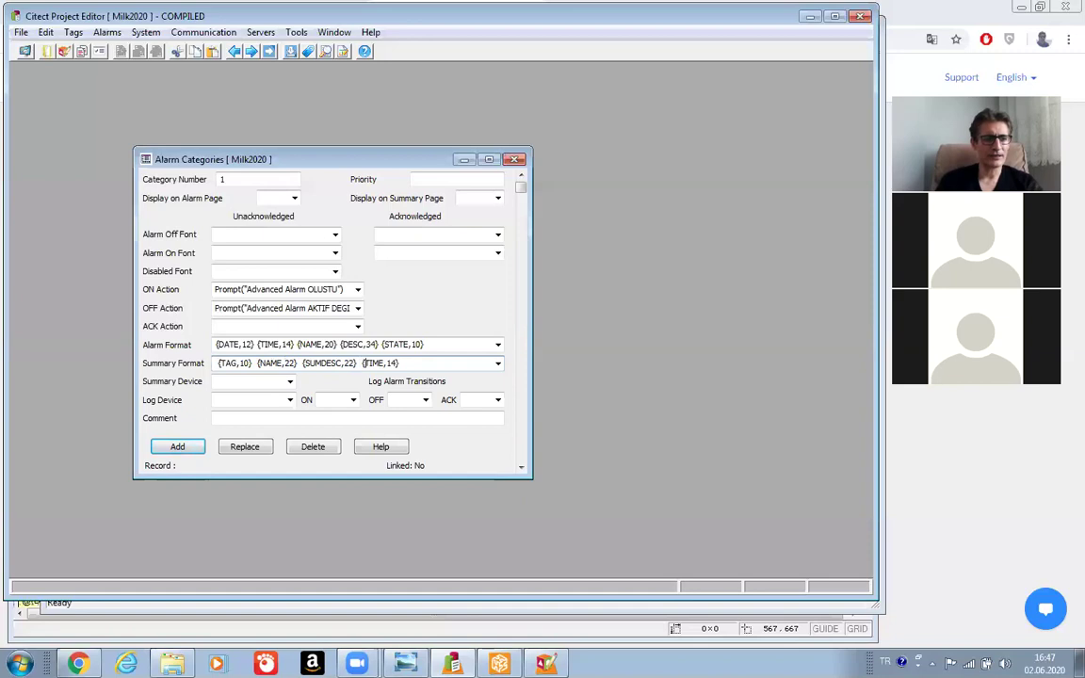
{"action": "key", "text": "BackSpace"}
{"action": "key", "text": "BackSpace"}
{"action": "key", "text": "BackSpace"}
{"action": "key", "text": "BackSpace"}
{"action": "type", "text": "ONTIME"}
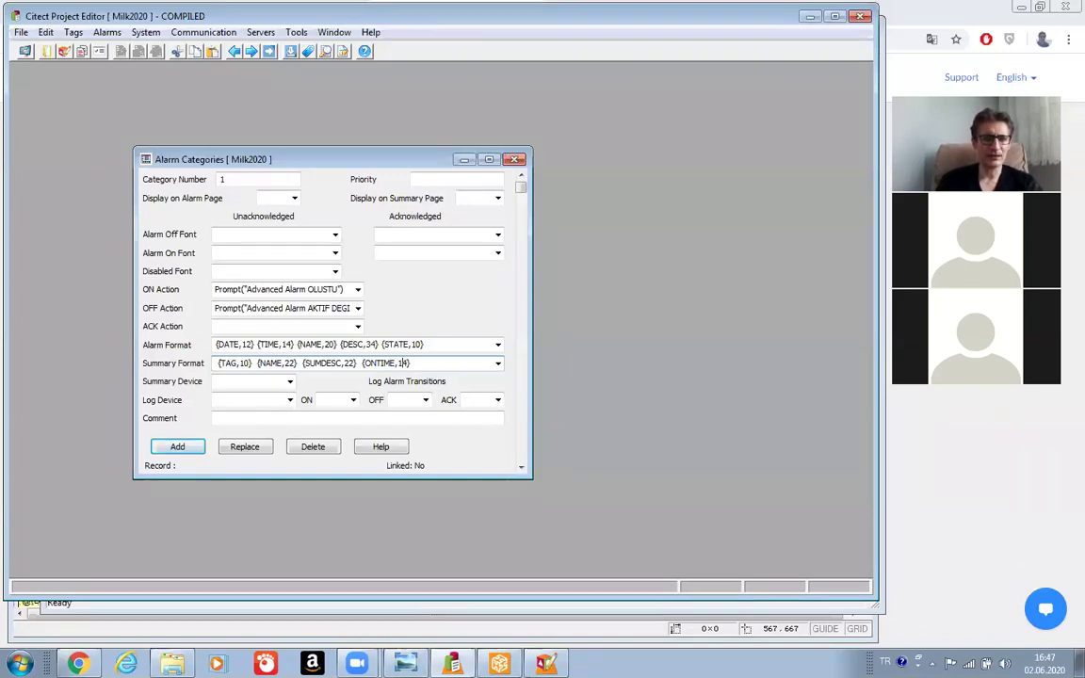
{"action": "key", "text": "Delete"}
{"action": "key", "text": "Delete"}
{"action": "key", "text": "BackSpace"}
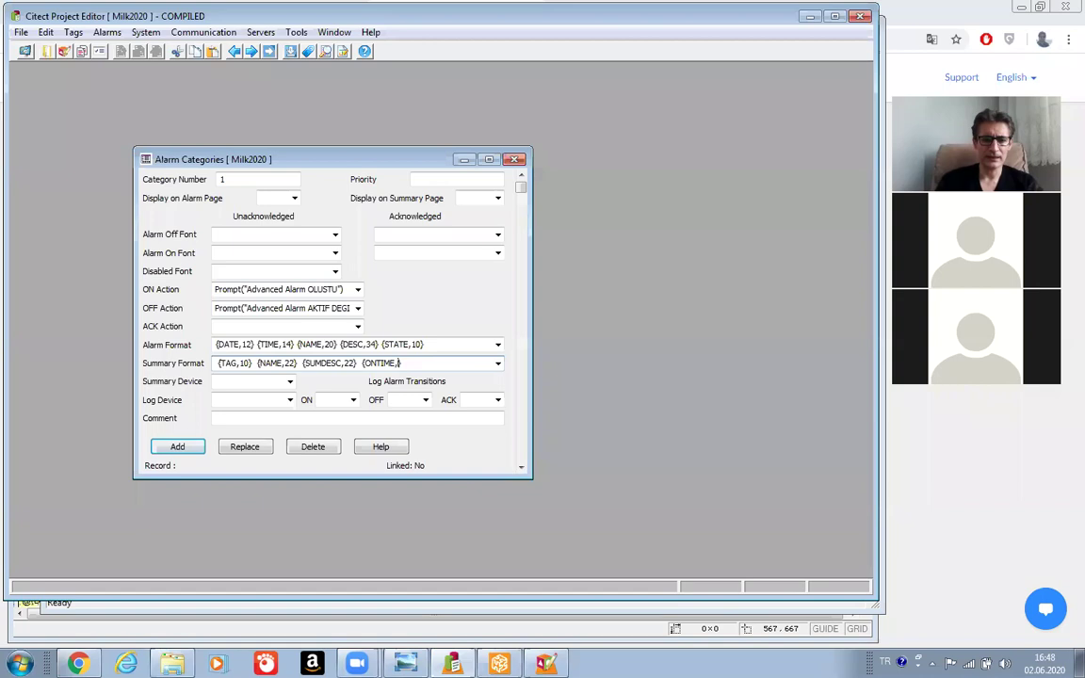
{"action": "type", "text": "8"}
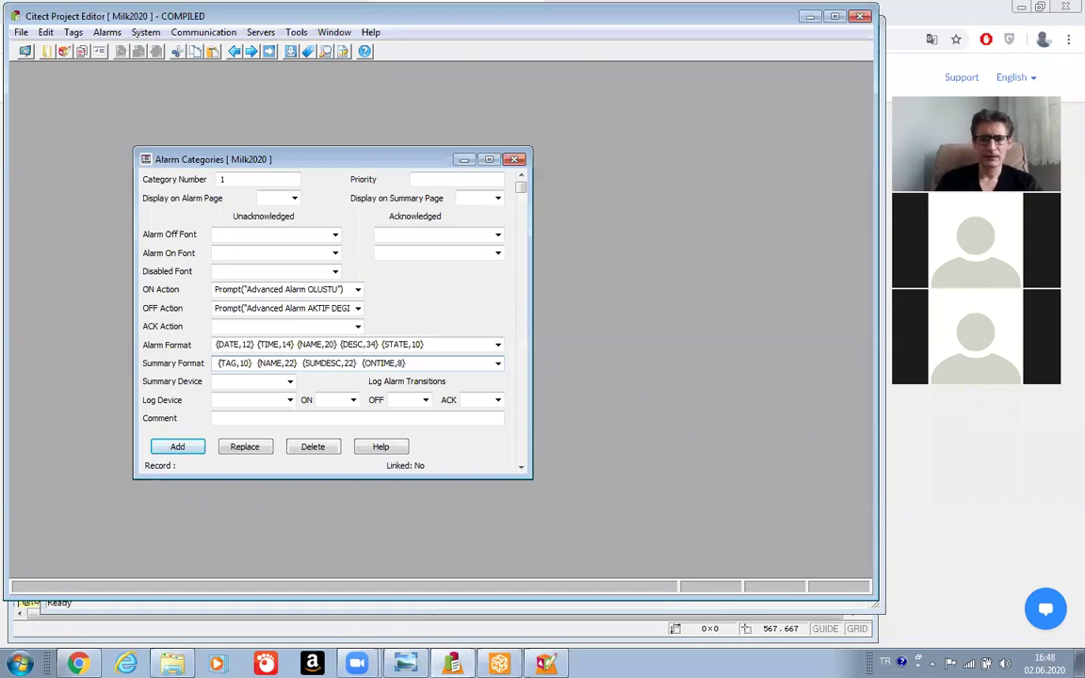
{"action": "type", "text": "} {TIME,14}"}
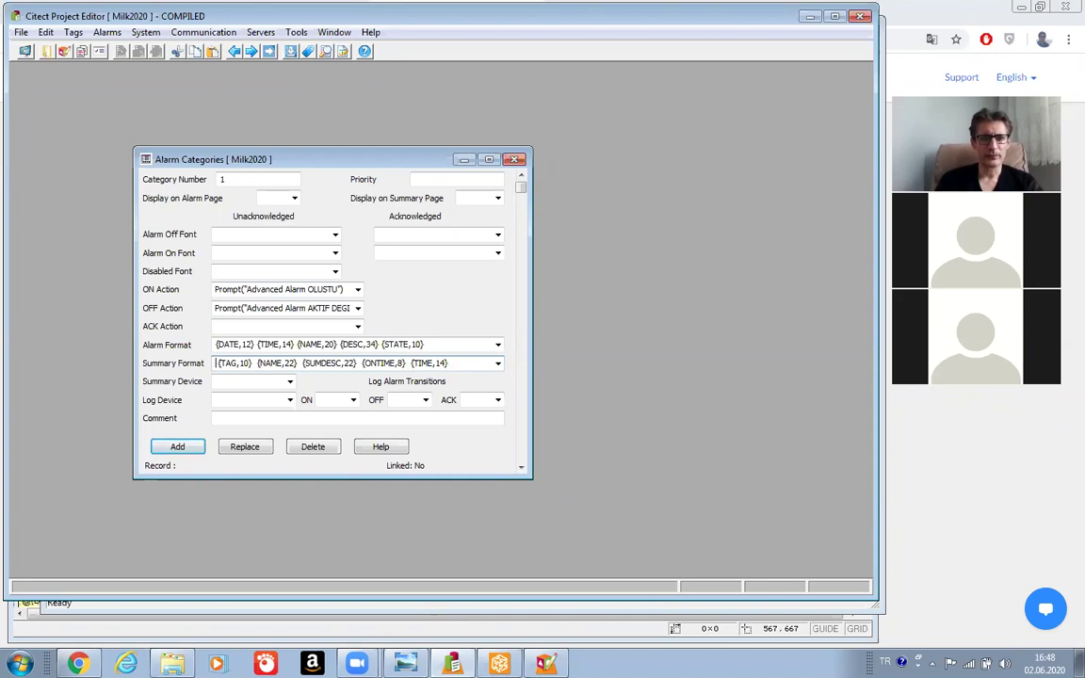
Change the last summary column from {TIME,14} to {OFFTIME,8}.
{"action": "left_click", "coordinate": [252, 362]}
{"action": "left_click", "coordinate": [414, 363]}
{"action": "type", "text": "OFF"}
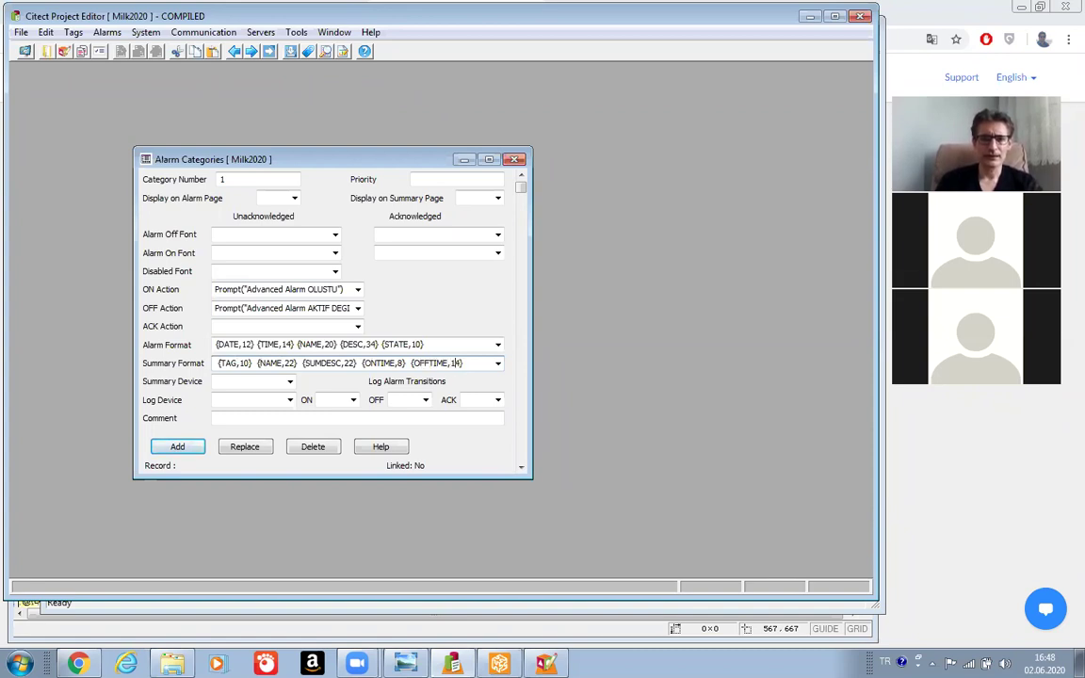
{"action": "key", "text": "BackSpace"}
{"action": "key", "text": "BackSpace"}
{"action": "type", "text": "8"}
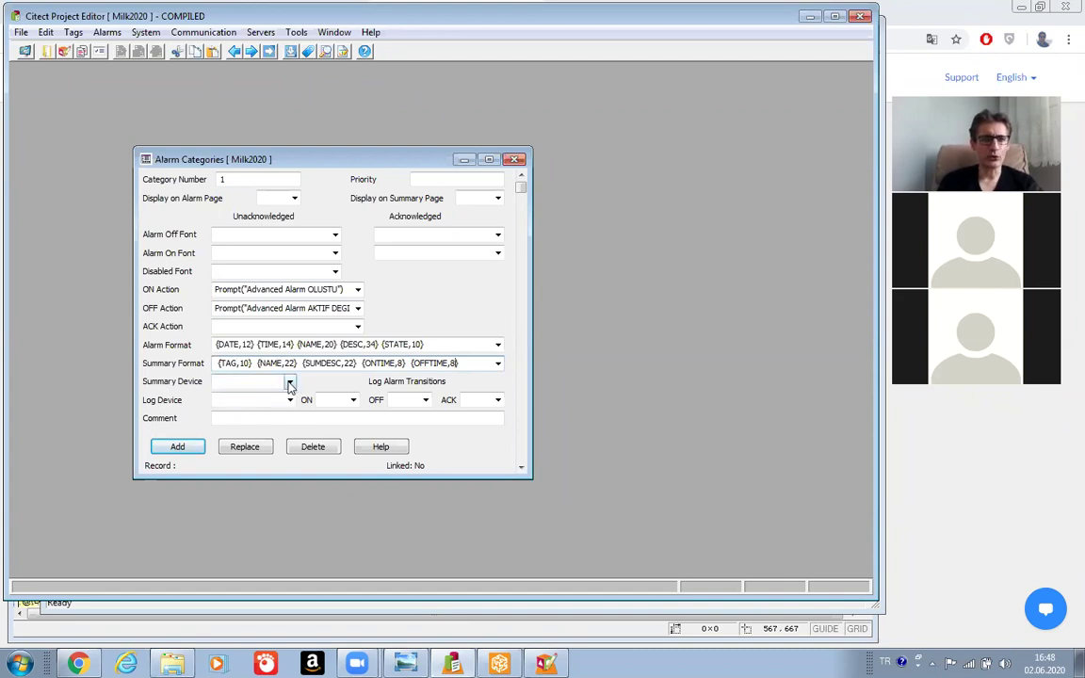
Choose AlarmSummary as the Summary Device and AlarmLog as the Log Device.
{"action": "left_click", "coordinate": [290, 383]}
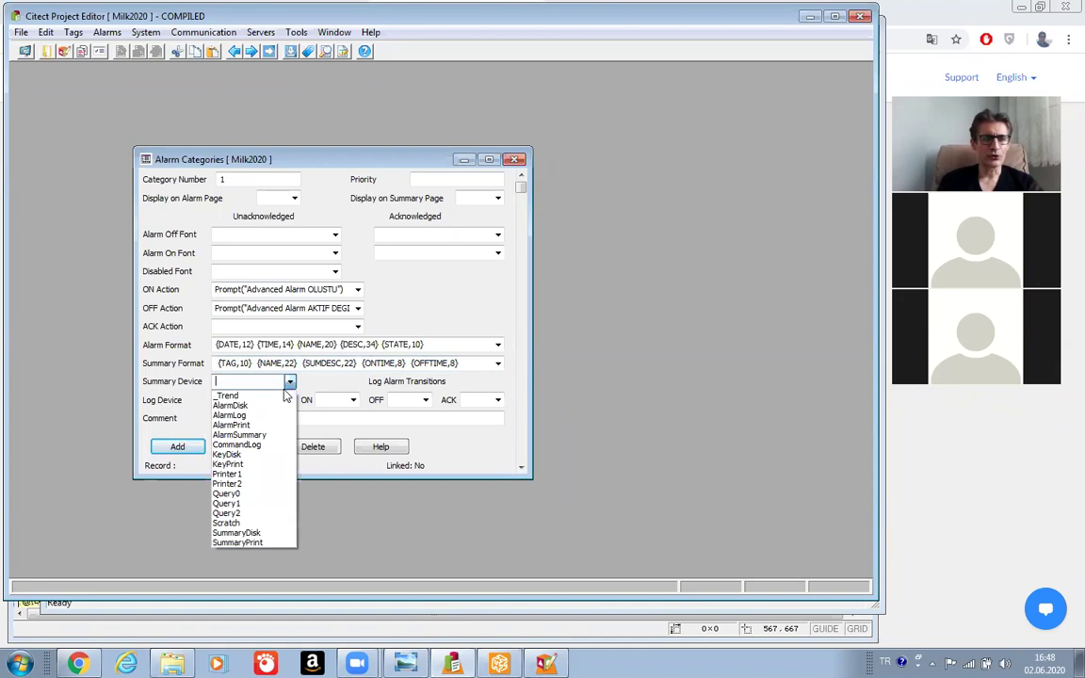
{"action": "left_click", "coordinate": [258, 436]}
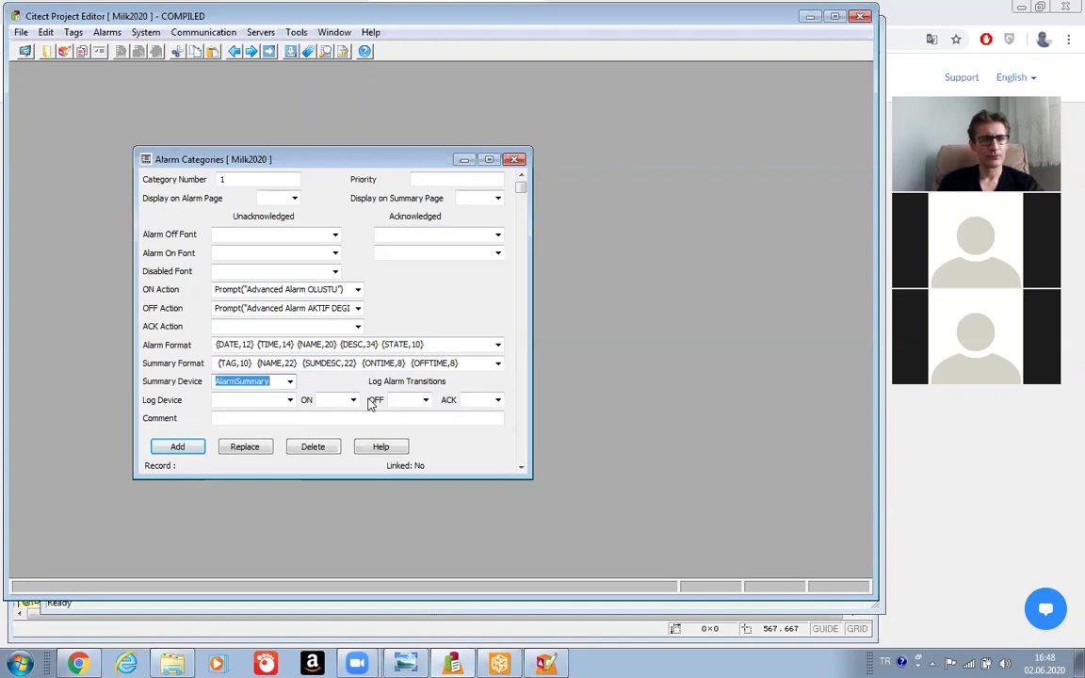
{"action": "left_click", "coordinate": [291, 402]}
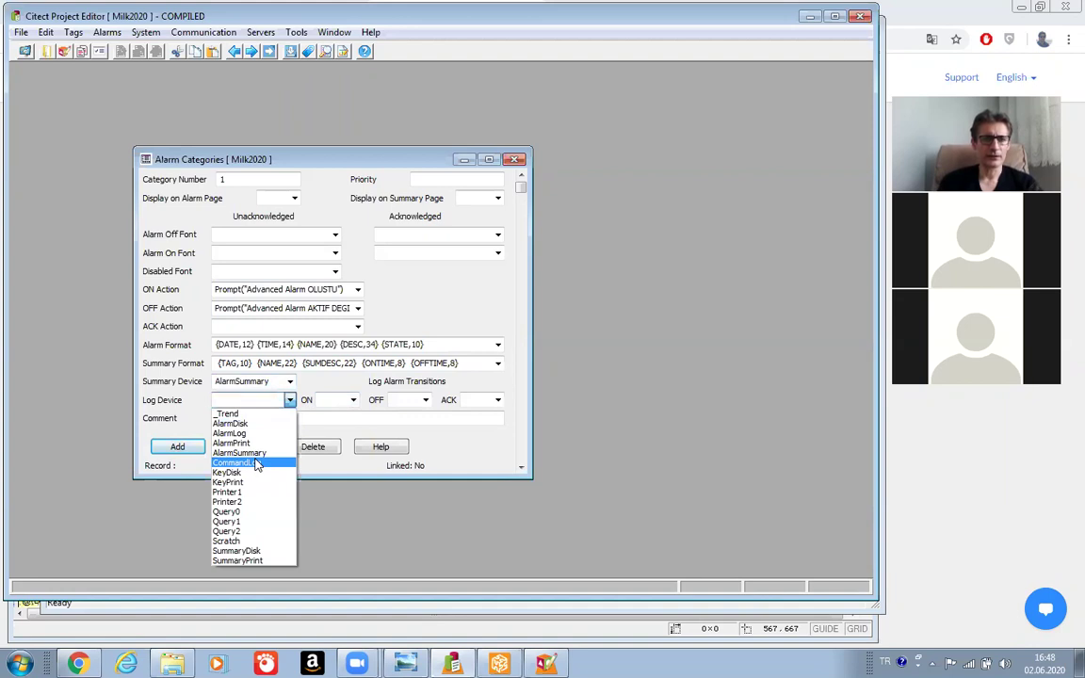
{"action": "left_click", "coordinate": [243, 437]}
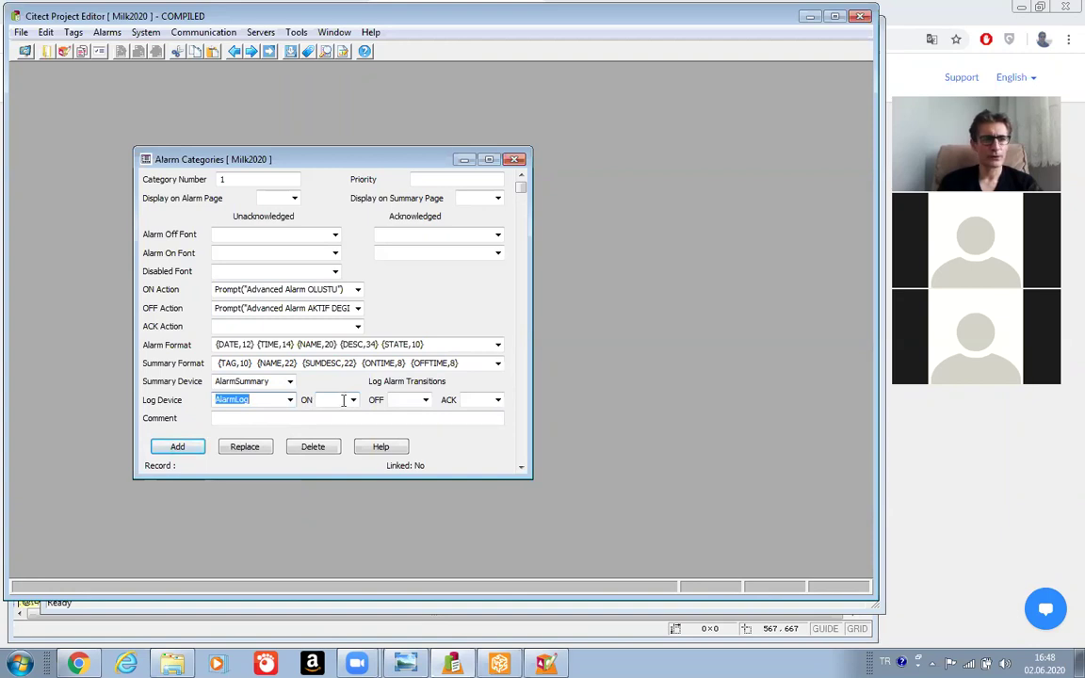
{"action": "left_click", "coordinate": [269, 419]}
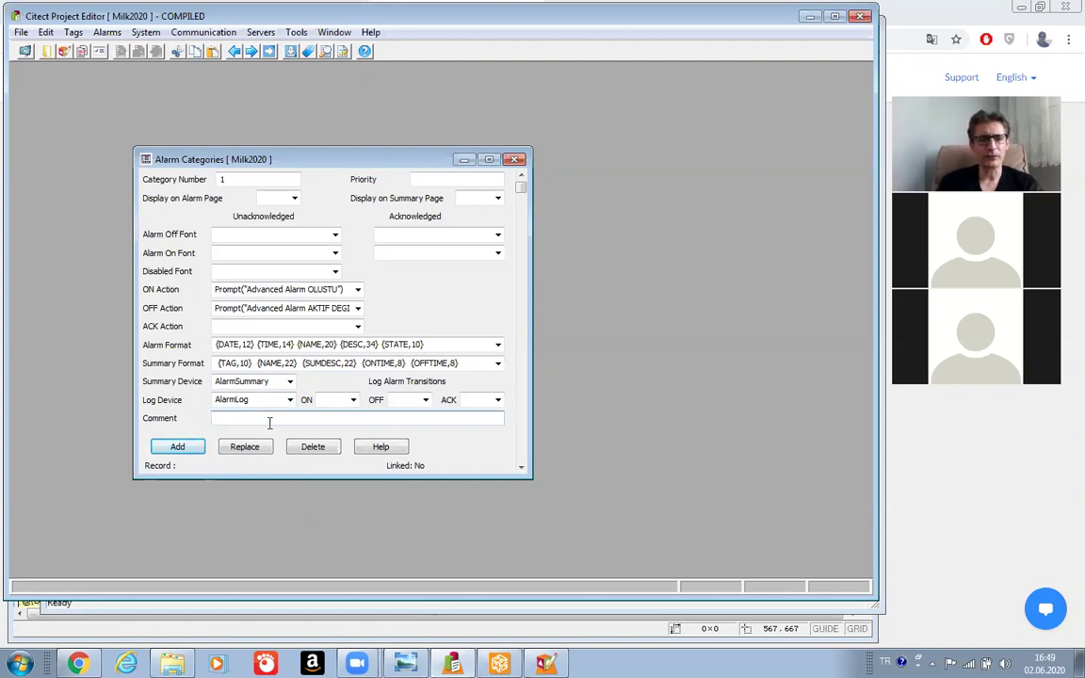
Enter the comment 'Advanced Alarm' and add alarm category 1 as a record.
{"action": "type", "text": "A"}
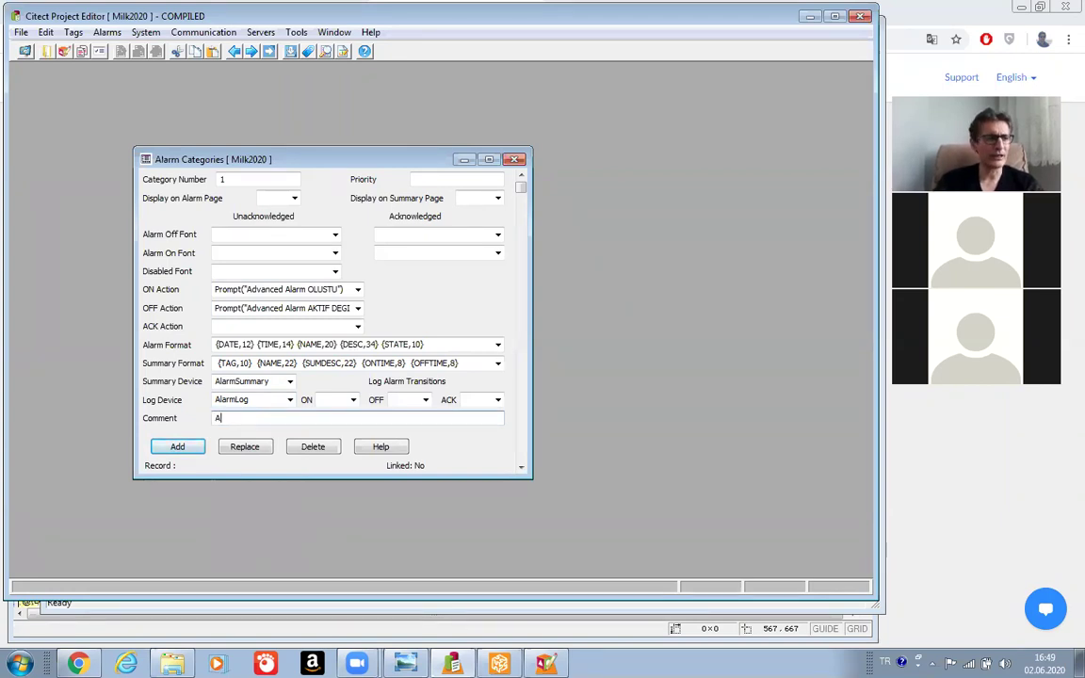
{"action": "type", "text": "dvanced "}
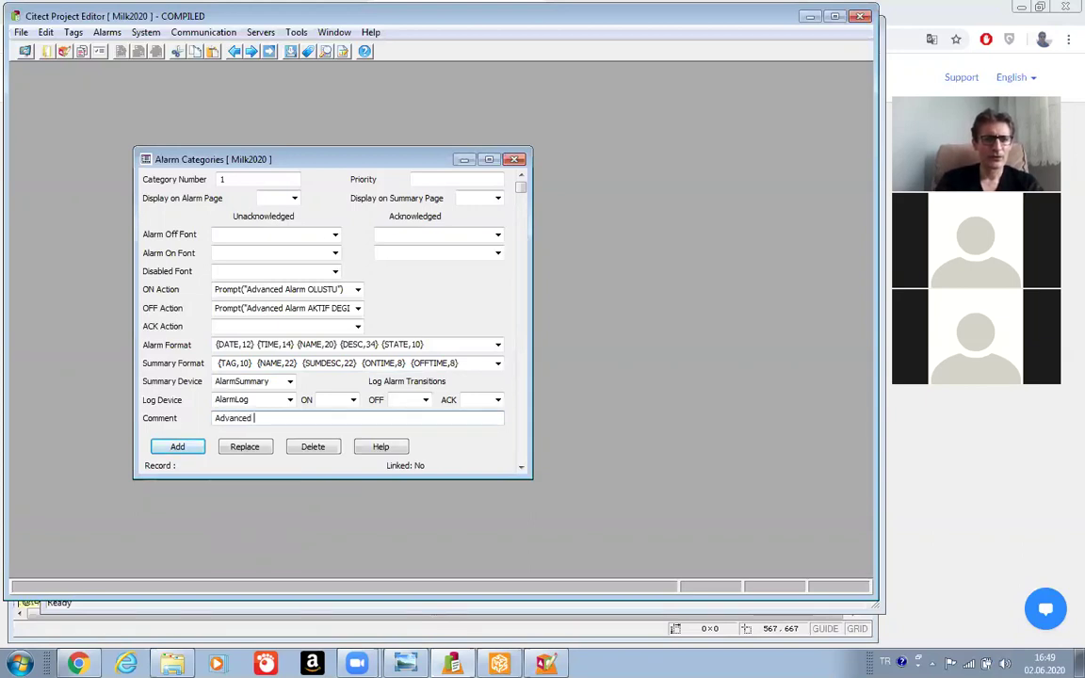
{"action": "type", "text": "Alarm"}
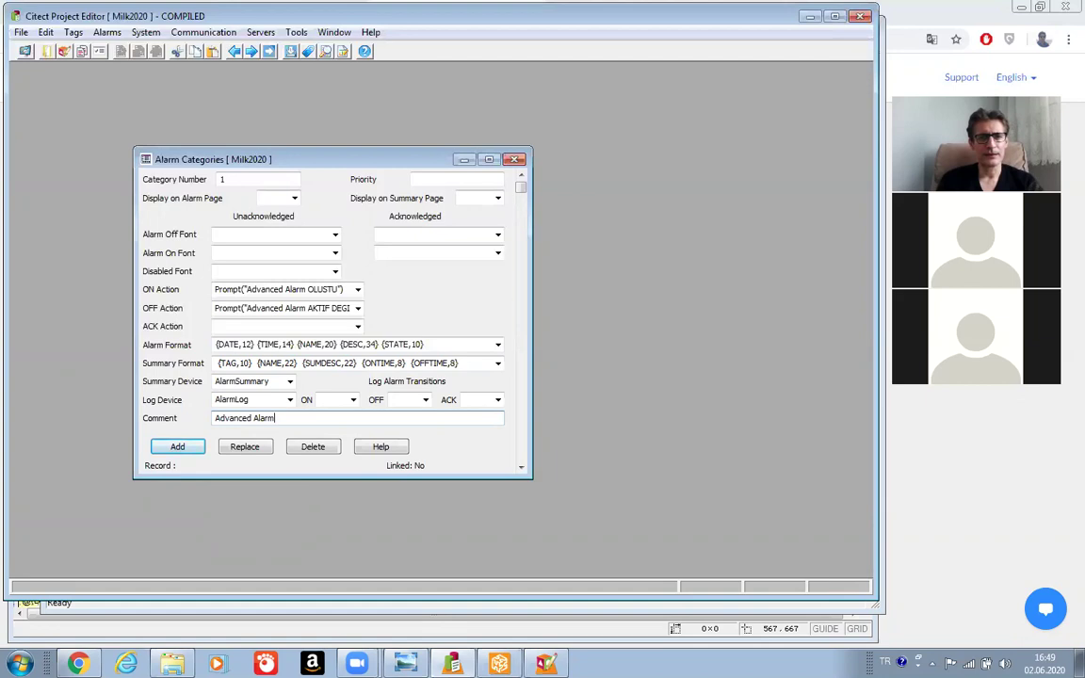
{"action": "left_click", "coordinate": [177, 446]}
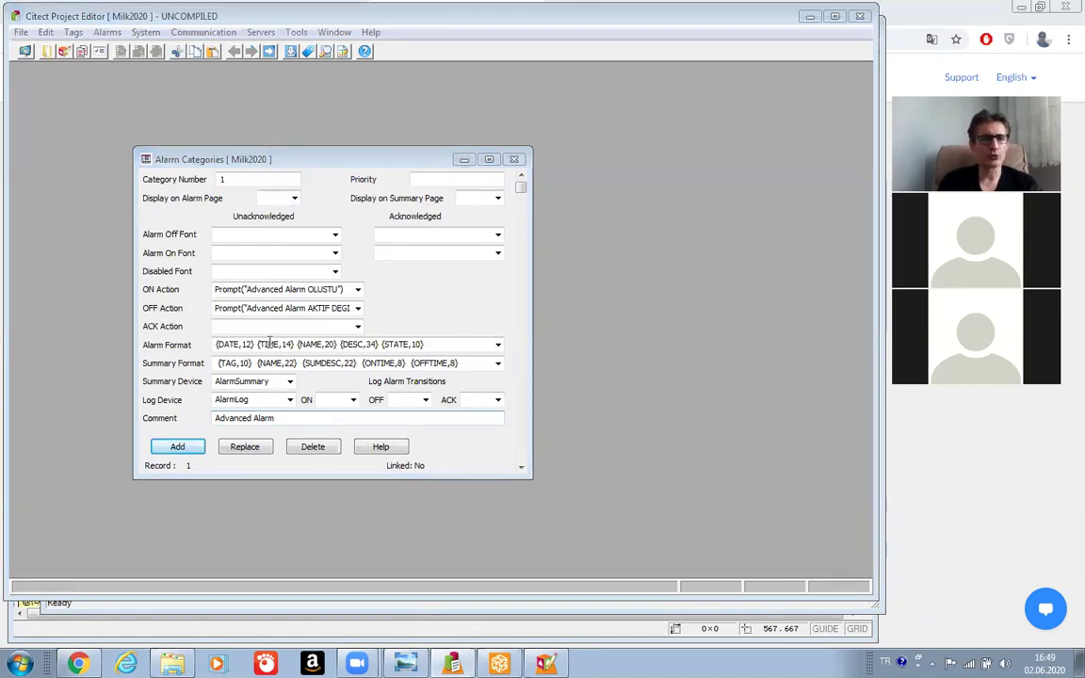
Change the category number to 2.
{"action": "left_click", "coordinate": [242, 179]}
{"action": "key", "text": "BackSpace"}
{"action": "type", "text": "2"}
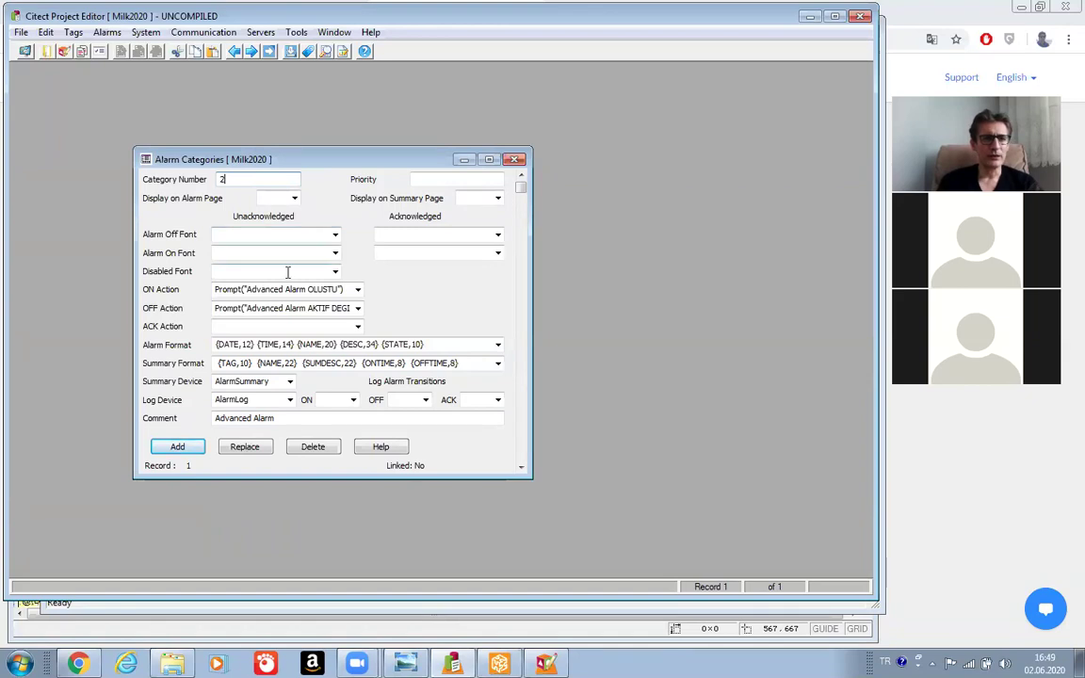
{"action": "left_click", "coordinate": [218, 272]}
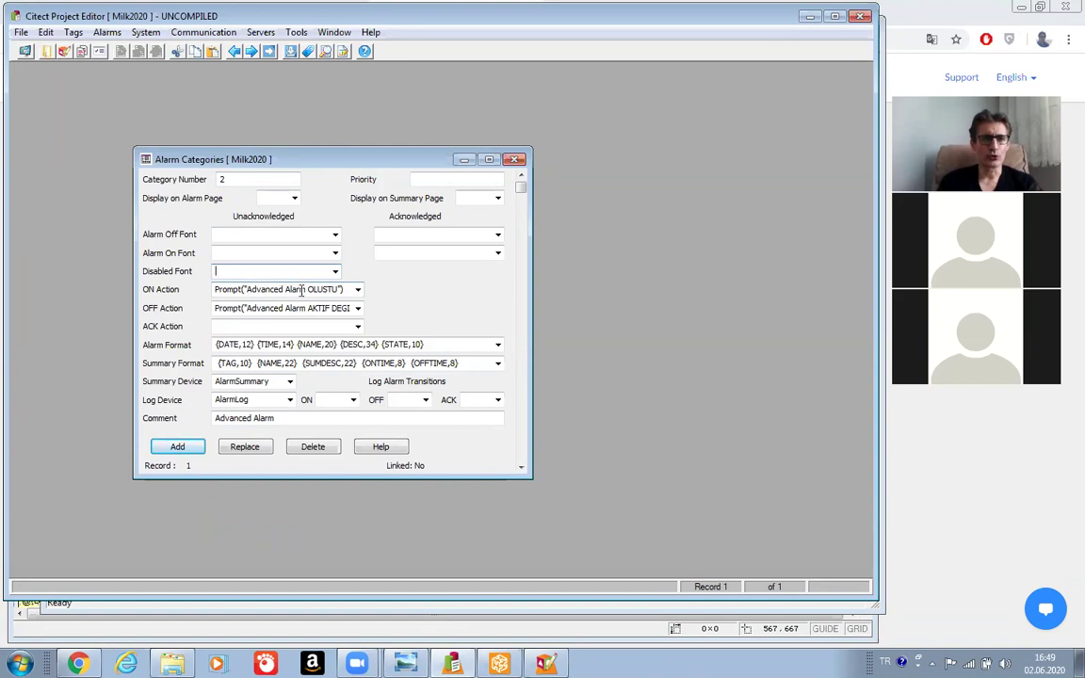
Reword the ON and OFF prompts to 'Dijital Alarm OLUSTU' and 'Dijital Alarm AKTIF DEGIL'.
{"action": "left_click", "coordinate": [284, 289]}
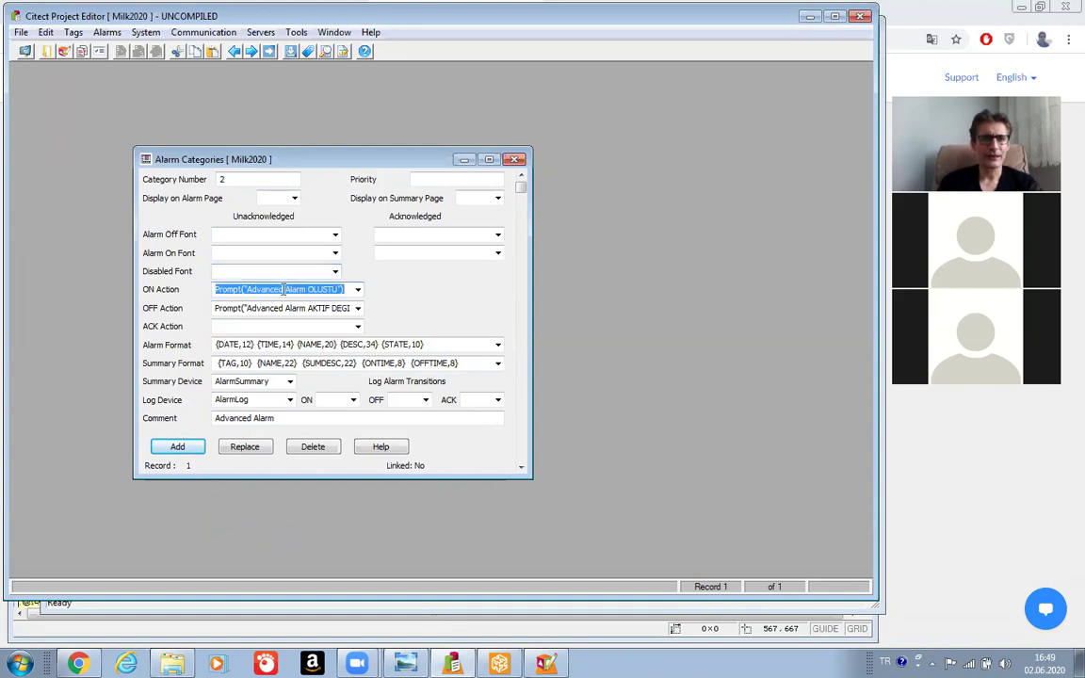
{"action": "left_click", "coordinate": [282, 289]}
{"action": "key", "text": "BackSpace"}
{"action": "key", "text": "BackSpace"}
{"action": "key", "text": "BackSpace"}
{"action": "key", "text": "BackSpace"}
{"action": "key", "text": "BackSpace"}
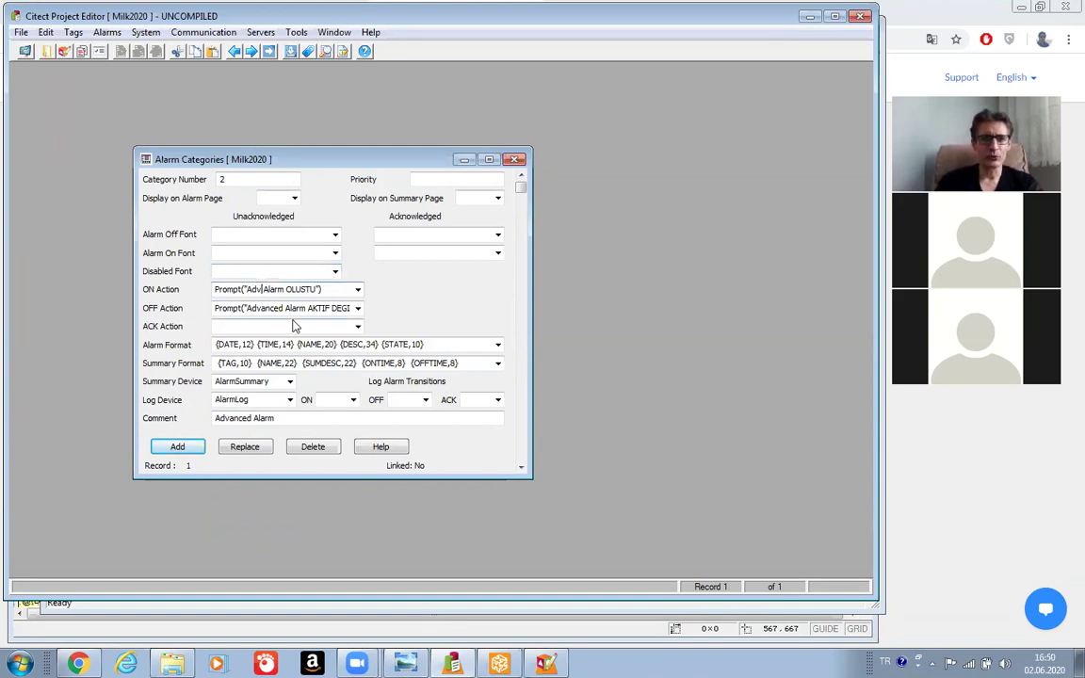
{"action": "key", "text": "BackSpace"}
{"action": "key", "text": "BackSpace"}
{"action": "key", "text": "BackSpace"}
{"action": "type", "text": "Dijital Al"}
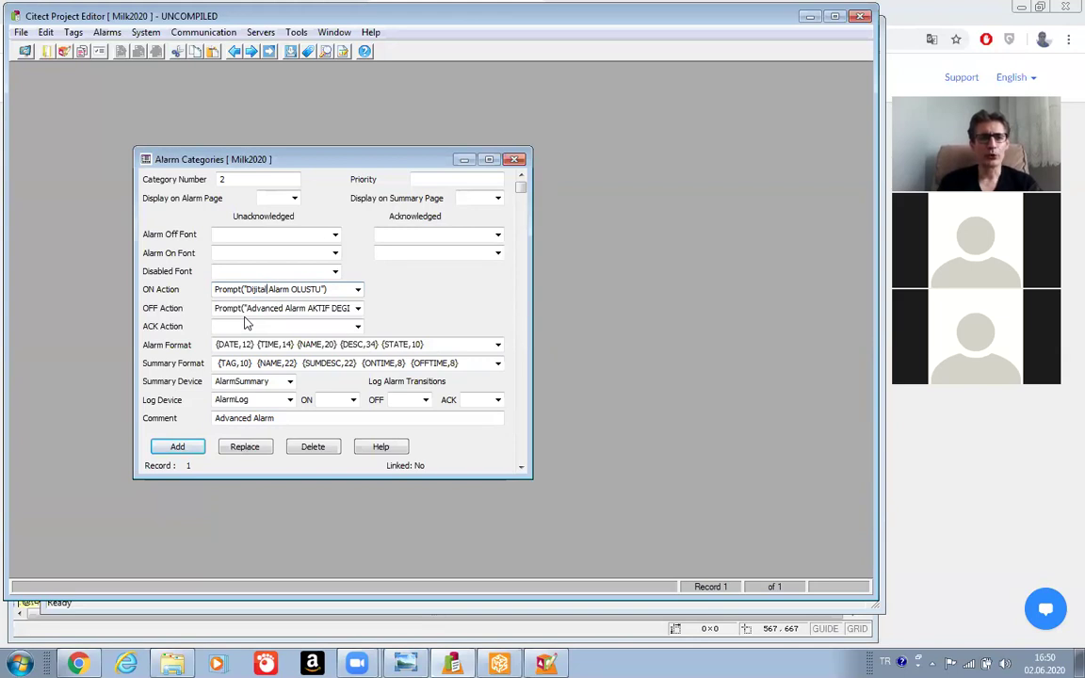
{"action": "left_click", "coordinate": [250, 310]}
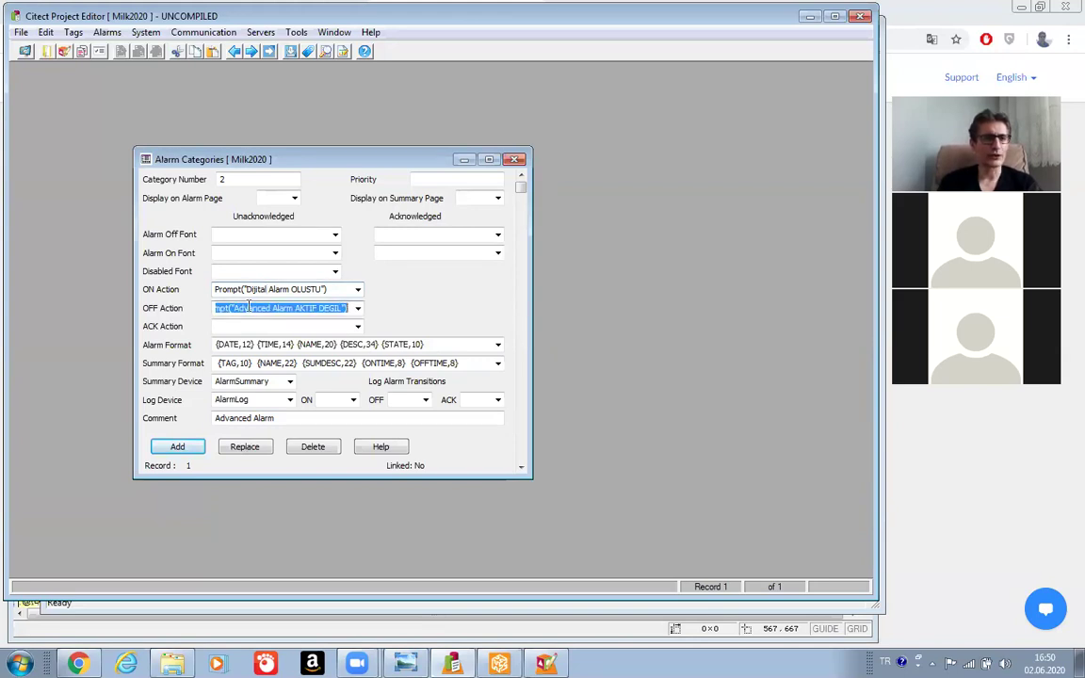
{"action": "left_click", "coordinate": [249, 310]}
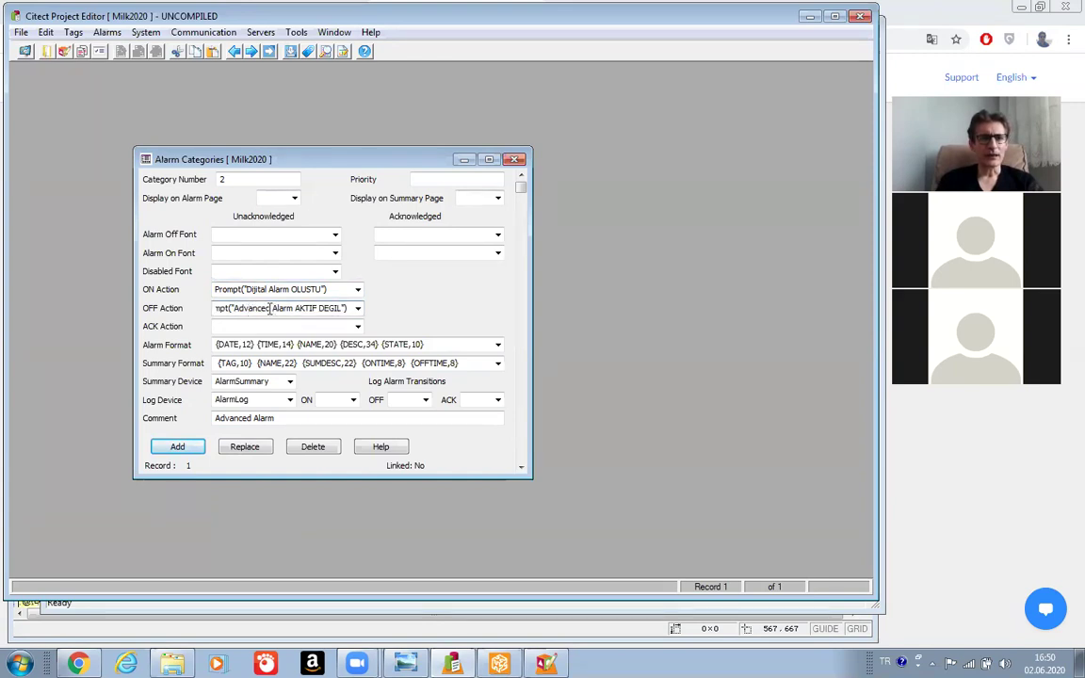
{"action": "key", "text": "BackSpace"}
{"action": "key", "text": "BackSpace"}
{"action": "key", "text": "BackSpace"}
{"action": "key", "text": "BackSpace"}
{"action": "key", "text": "BackSpace"}
{"action": "key", "text": "BackSpace"}
{"action": "key", "text": "BackSpace"}
{"action": "key", "text": "BackSpace"}
{"action": "type", "text": "Dijital"}
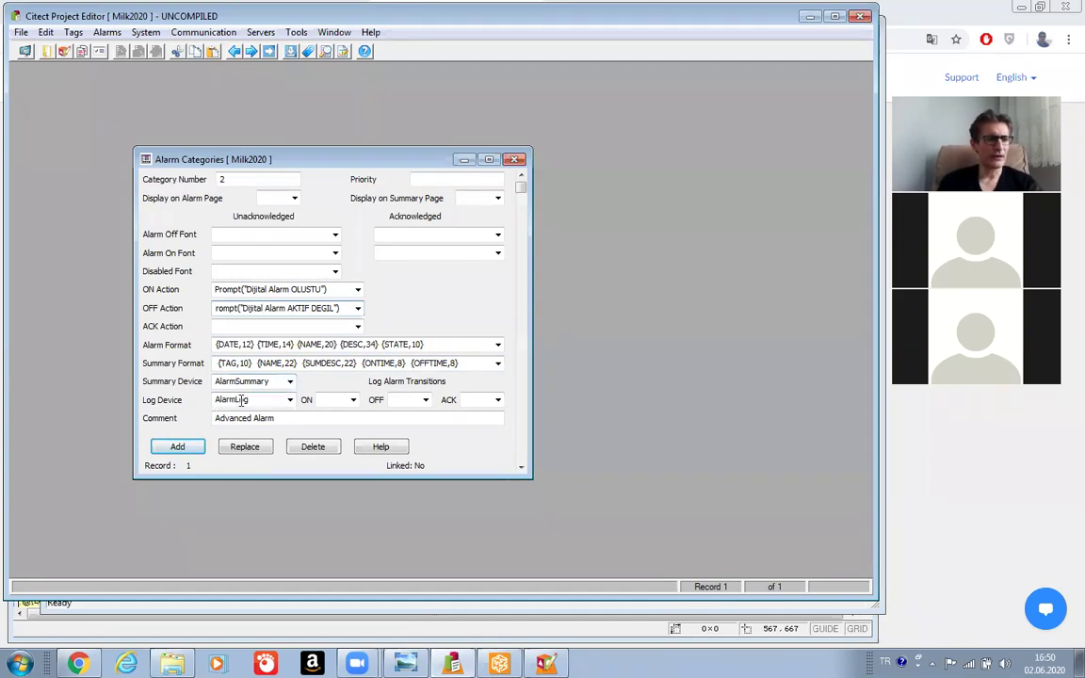
Change the comment to 'Dijital Alarm', add category 2 as a record, and enter category number 3.
{"action": "left_click", "coordinate": [252, 418]}
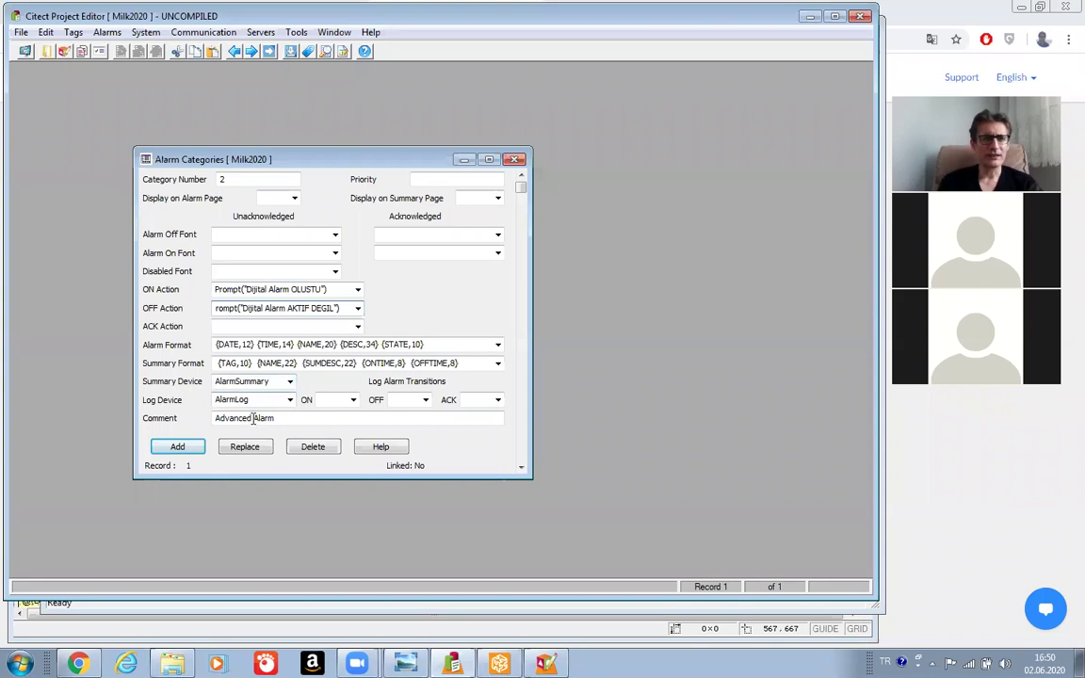
{"action": "key", "text": "BackSpace"}
{"action": "key", "text": "BackSpace"}
{"action": "key", "text": "BackSpace"}
{"action": "key", "text": "BackSpace"}
{"action": "key", "text": "BackSpace"}
{"action": "key", "text": "BackSpace"}
{"action": "key", "text": "BackSpace"}
{"action": "key", "text": "BackSpace"}
{"action": "key", "text": "BackSpace"}
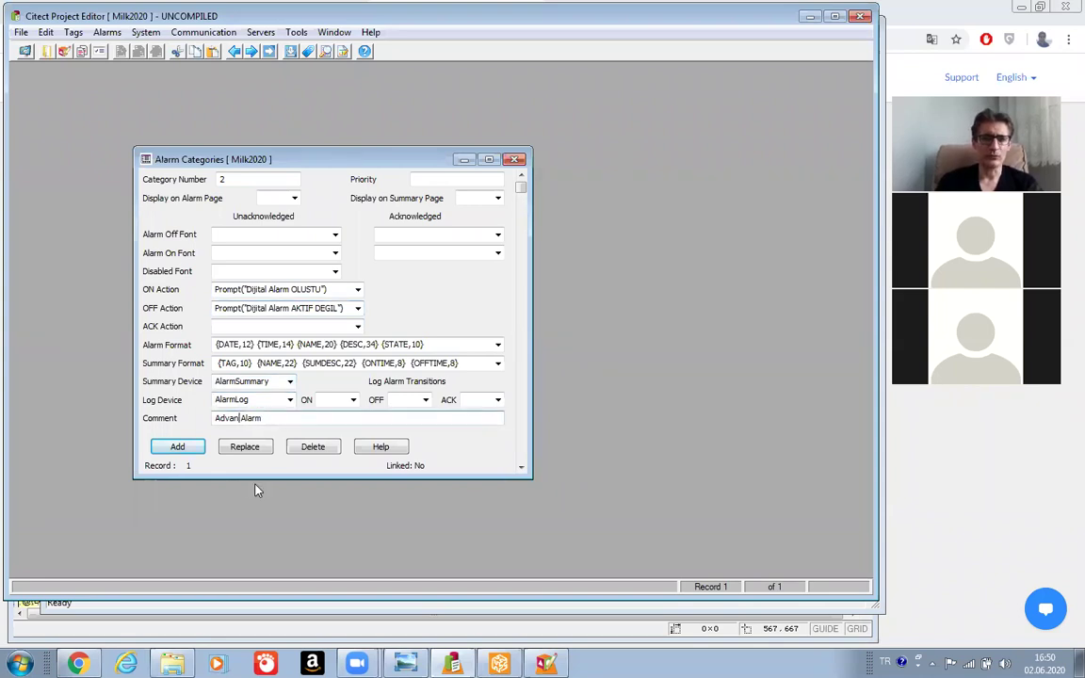
{"action": "type", "text": "Di"}
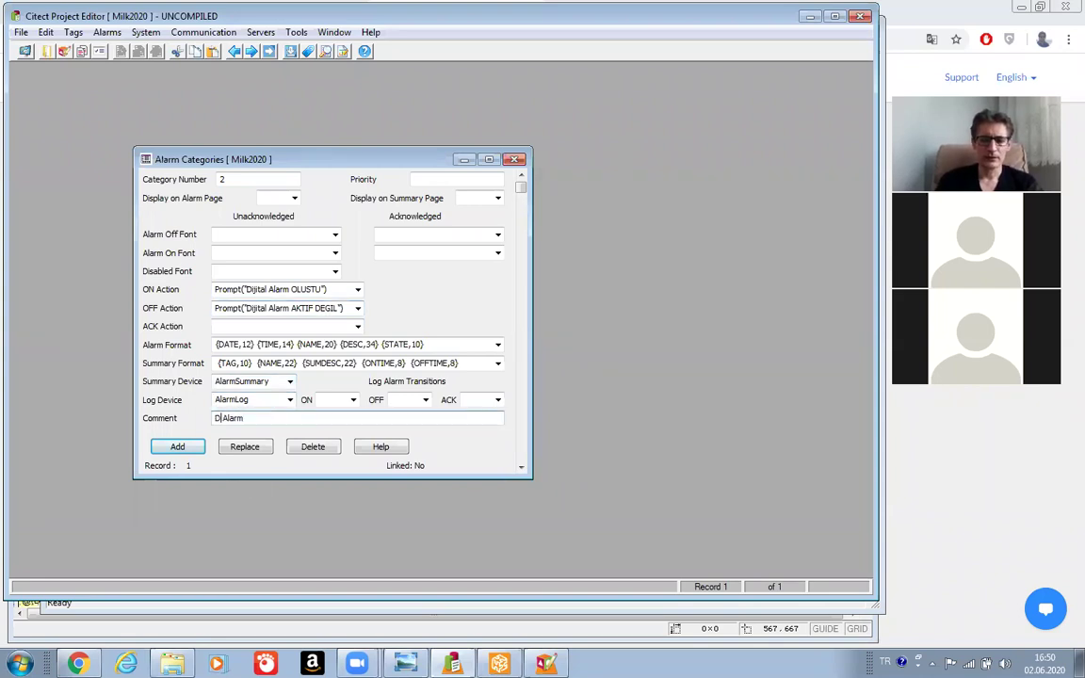
{"action": "type", "text": "jital"}
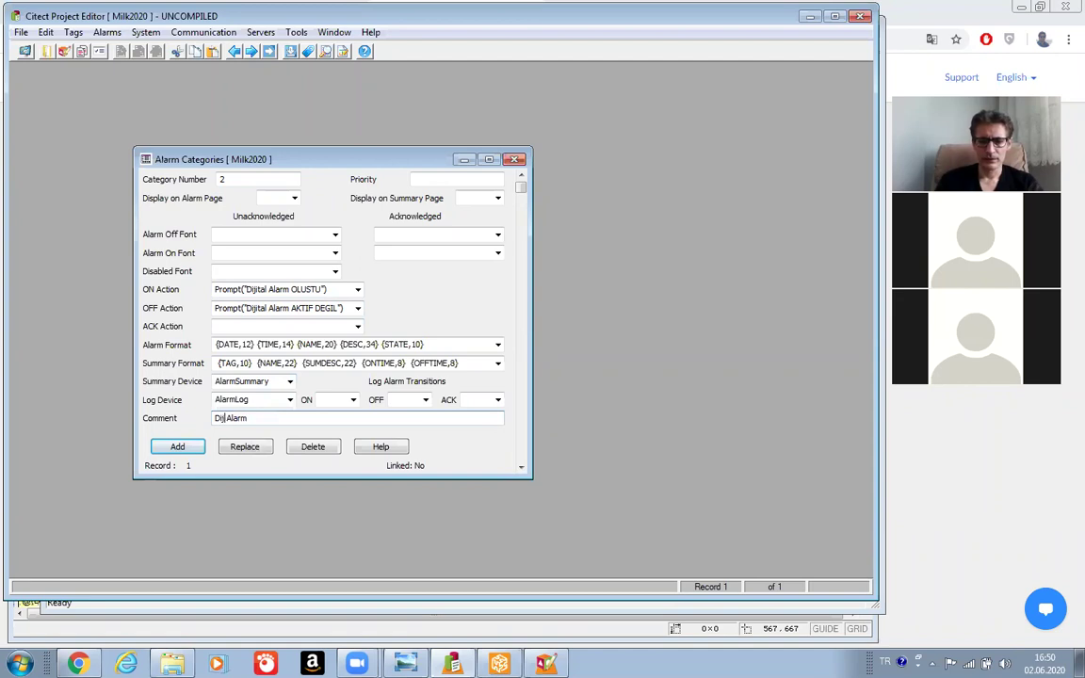
{"action": "left_click", "coordinate": [177, 448]}
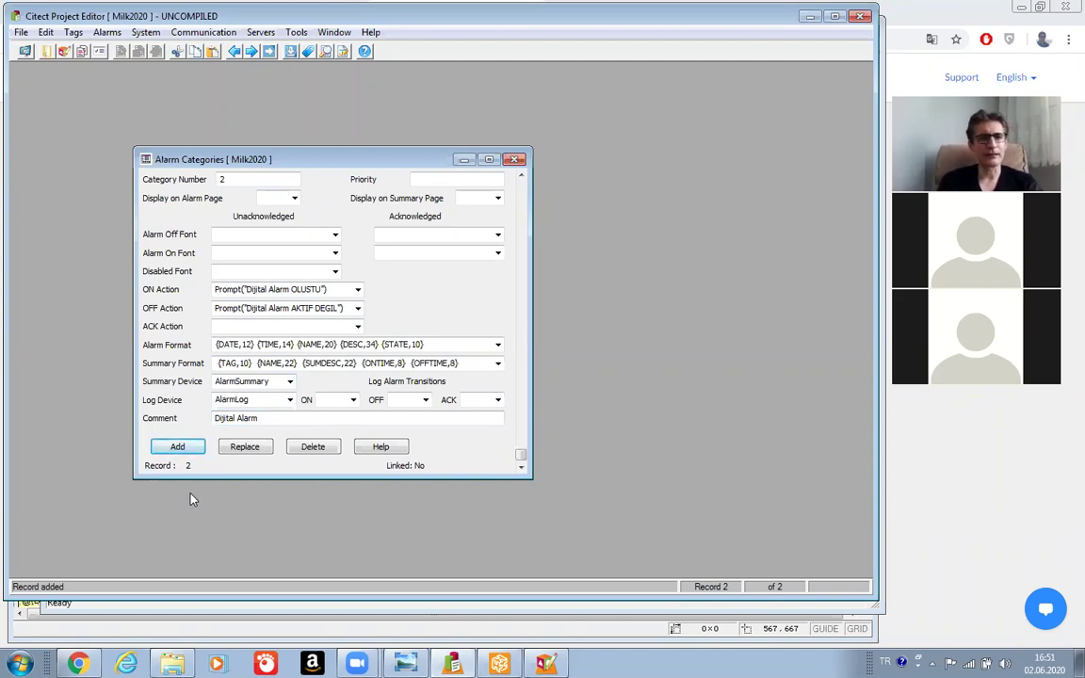
{"action": "double_click", "coordinate": [232, 180]}
{"action": "type", "text": "3"}
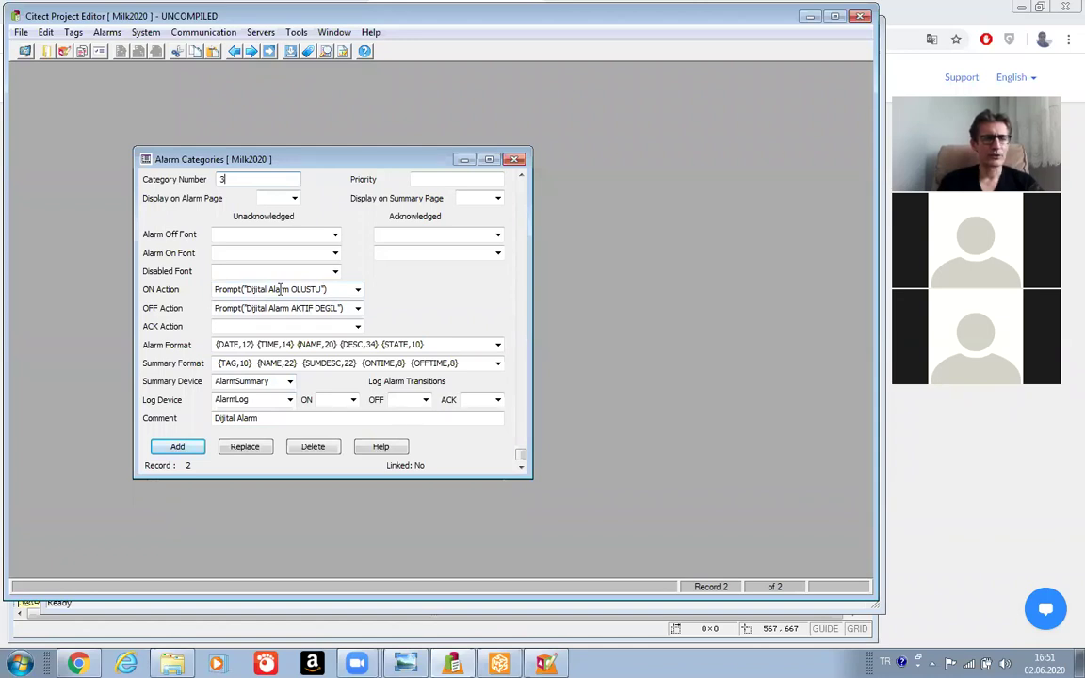
Reword category 3's prompts to 'Analog Alarm OLUSTU' and 'Analog Alarm AKTIF DEGIL'.
{"action": "left_click", "coordinate": [268, 289]}
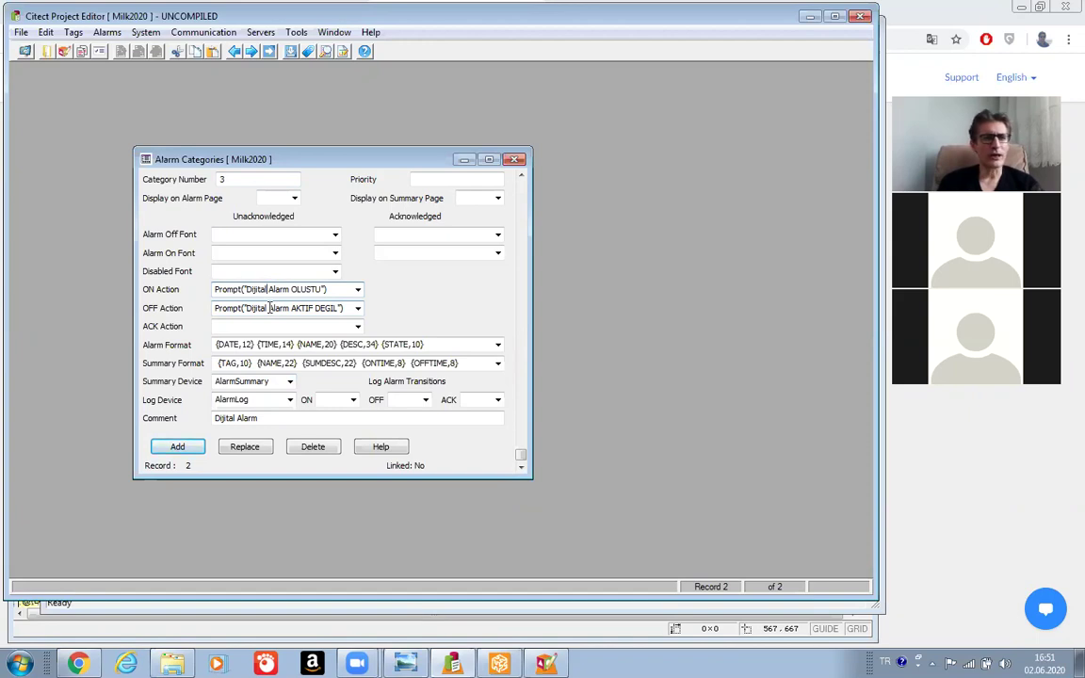
{"action": "key", "text": "BackSpace"}
{"action": "key", "text": "BackSpace"}
{"action": "key", "text": "BackSpace"}
{"action": "key", "text": "BackSpace"}
{"action": "key", "text": "BackSpace"}
{"action": "key", "text": "BackSpace"}
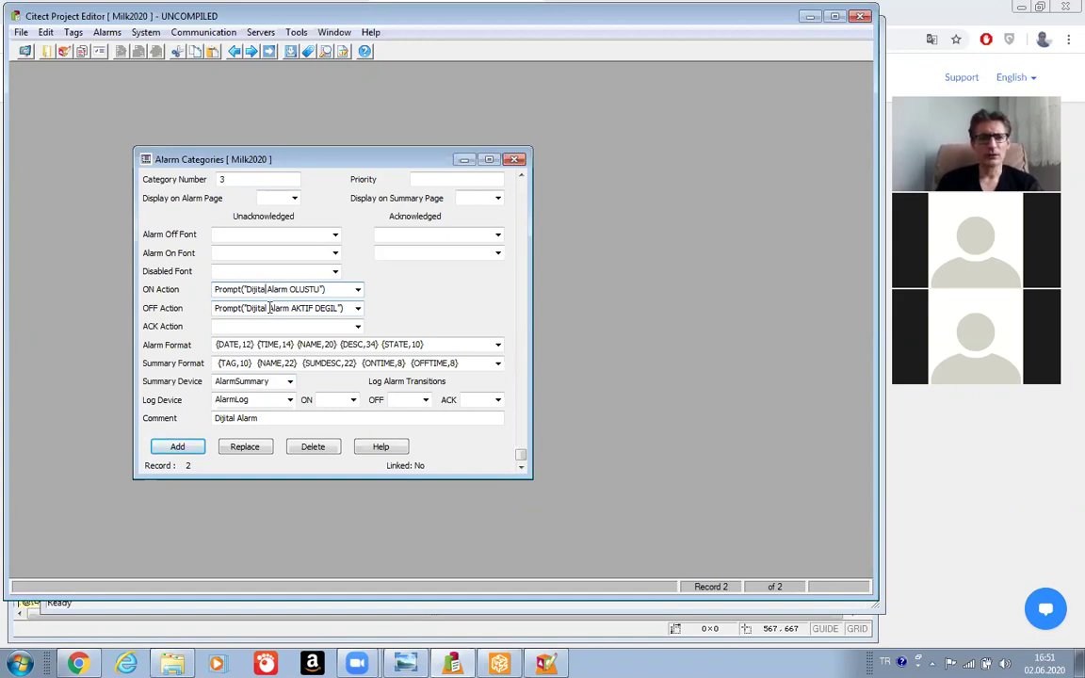
{"action": "key", "text": "BackSpace"}
{"action": "key", "text": "BackSpace"}
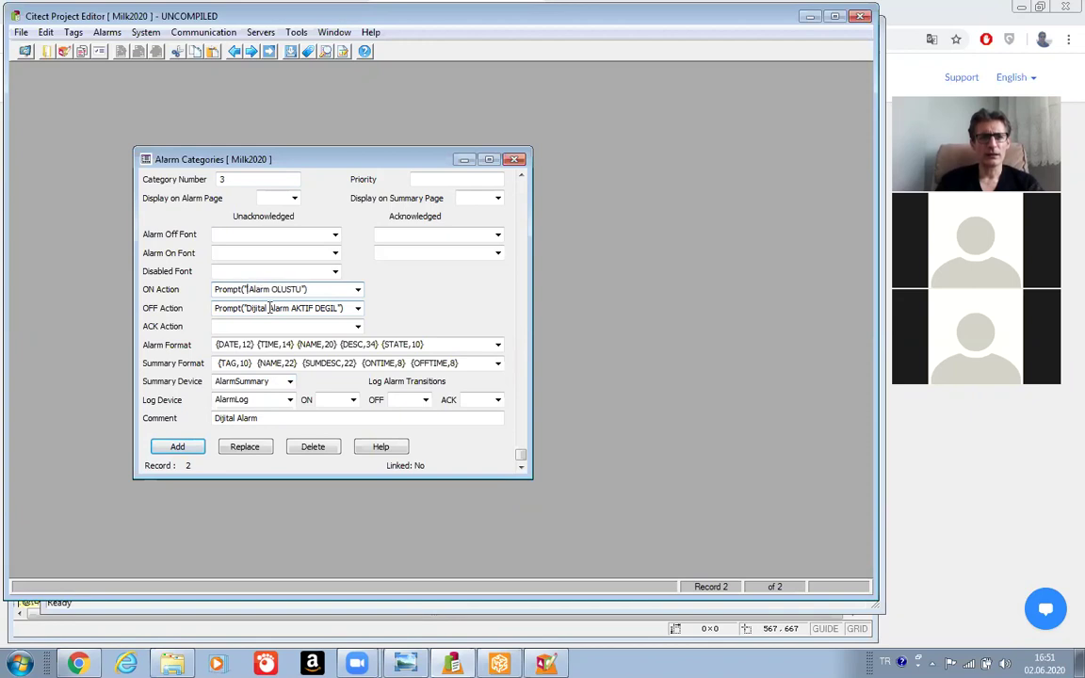
{"action": "type", "text": "Analog"}
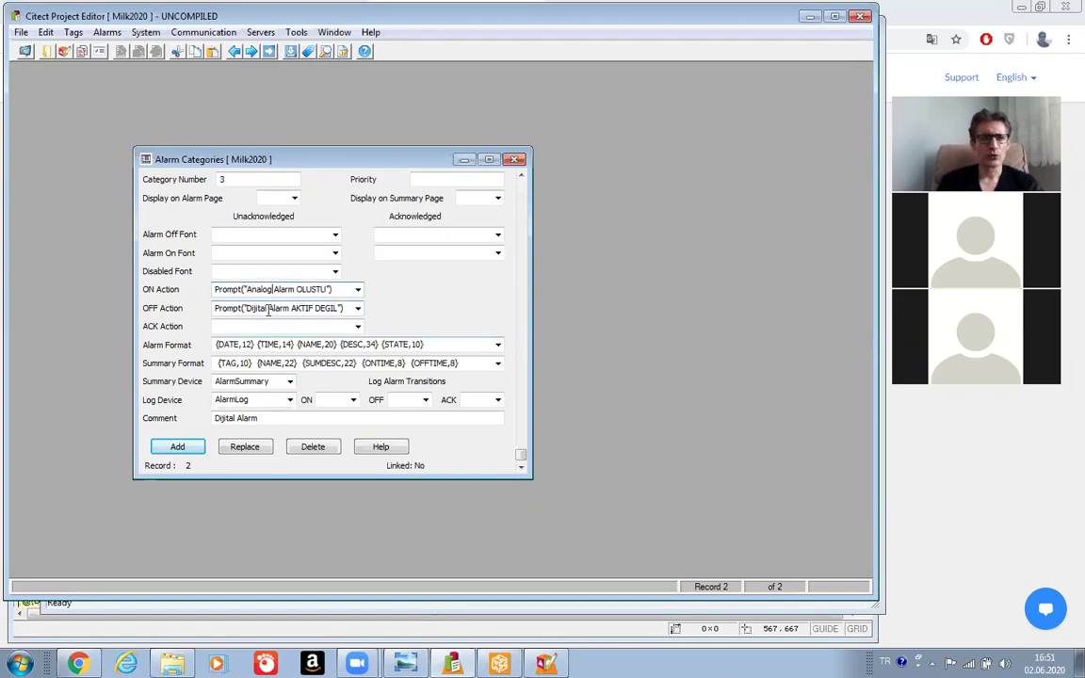
{"action": "left_click", "coordinate": [264, 311]}
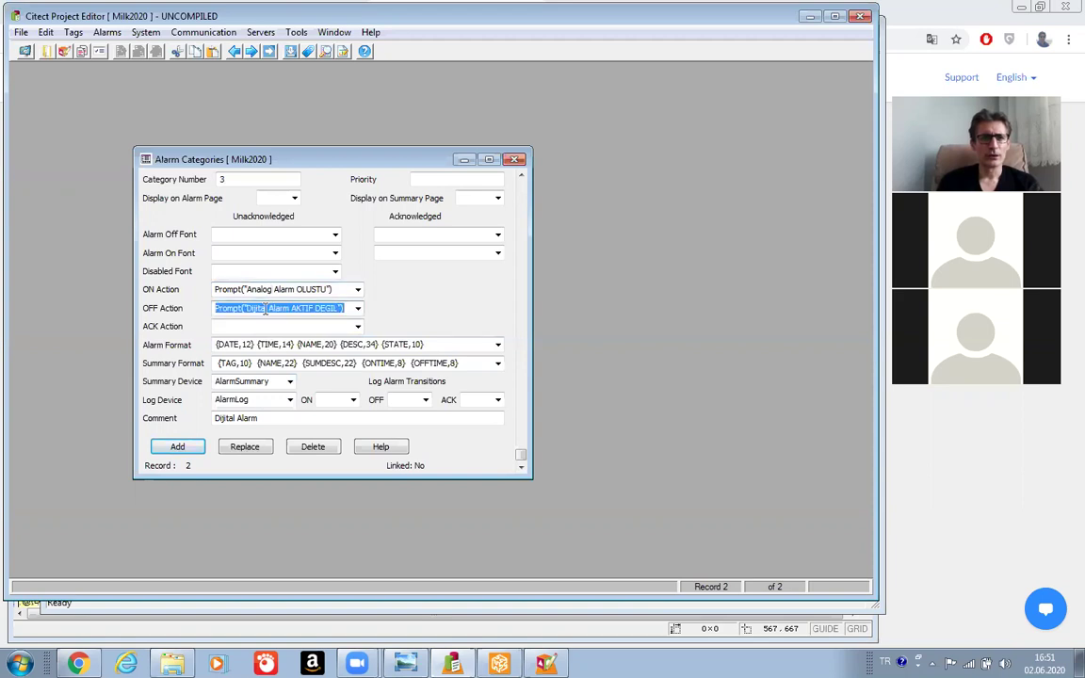
{"action": "left_click", "coordinate": [265, 309]}
{"action": "key", "text": "BackSpace"}
{"action": "key", "text": "BackSpace"}
{"action": "key", "text": "BackSpace"}
{"action": "key", "text": "BackSpace"}
{"action": "key", "text": "BackSpace"}
{"action": "key", "text": "BackSpace"}
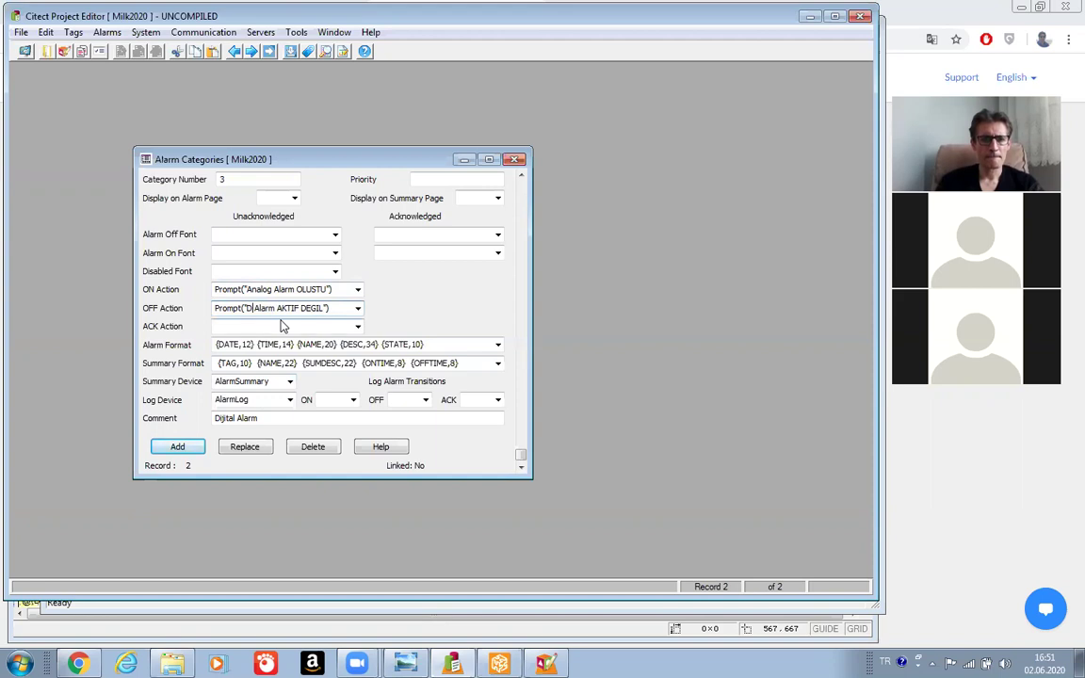
{"action": "key", "text": "BackSpace"}
{"action": "type", "text": "Analog"}
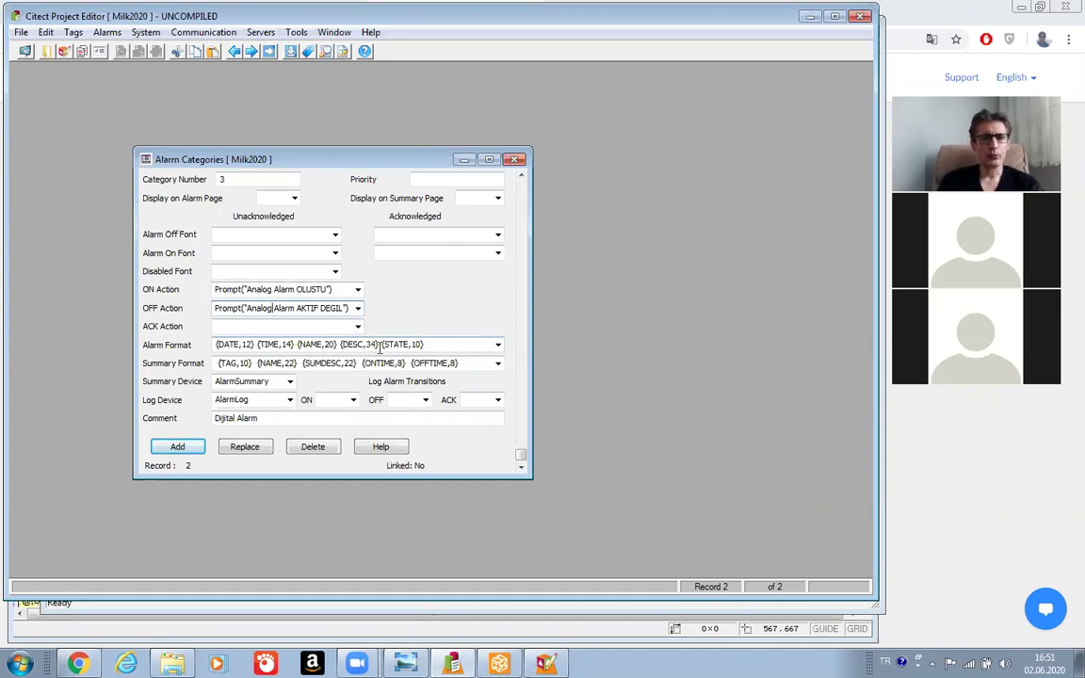
Add a {VALUE,4} column after {STATE,10} in category 3's Alarm Format.
{"action": "left_click", "coordinate": [437, 344]}
{"action": "left_click", "coordinate": [438, 344]}
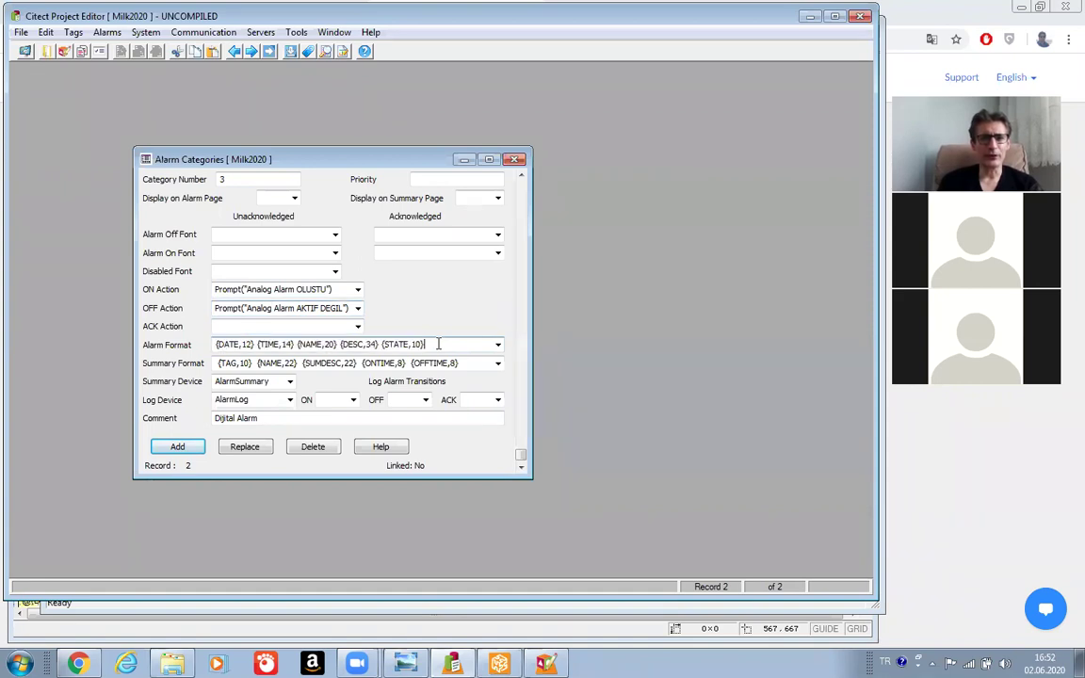
{"action": "key", "text": "shift+Left"}
{"action": "key", "text": "shift+Left"}
{"action": "key", "text": "shift+Left"}
{"action": "key", "text": "shift+Left"}
{"action": "key", "text": "shift+Left"}
{"action": "key", "text": "shift+Left"}
{"action": "key", "text": "shift+Left"}
{"action": "key", "text": "shift+Left"}
{"action": "key", "text": "shift+Left"}
{"action": "key", "text": "shift+Left"}
{"action": "key", "text": "ctrl+c"}
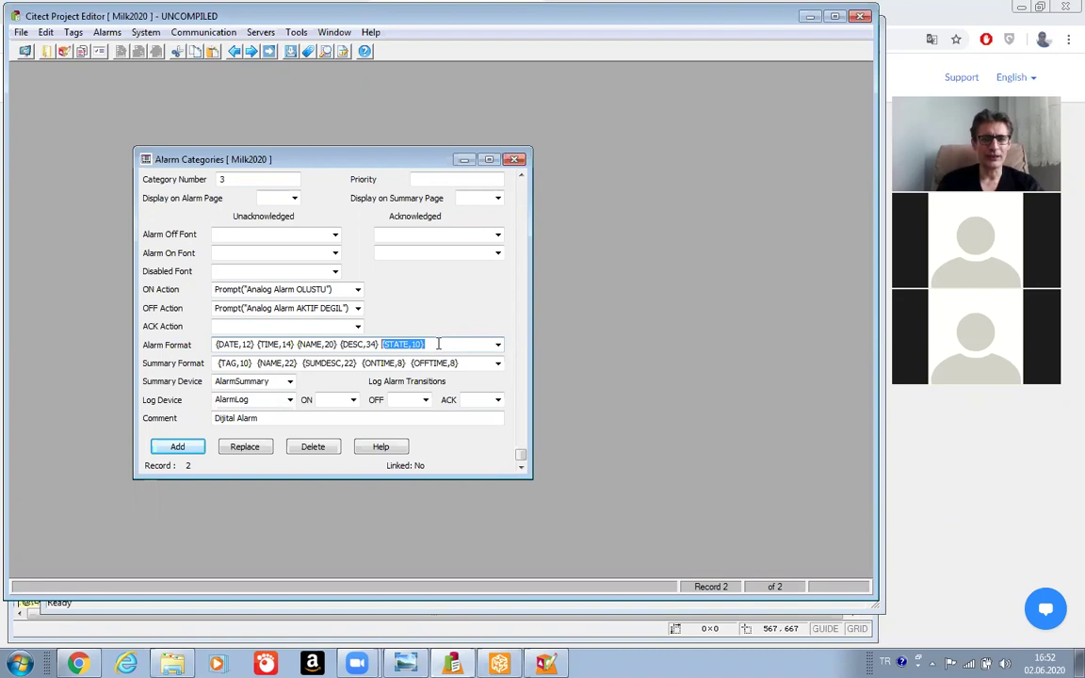
{"action": "key", "text": "Left"}
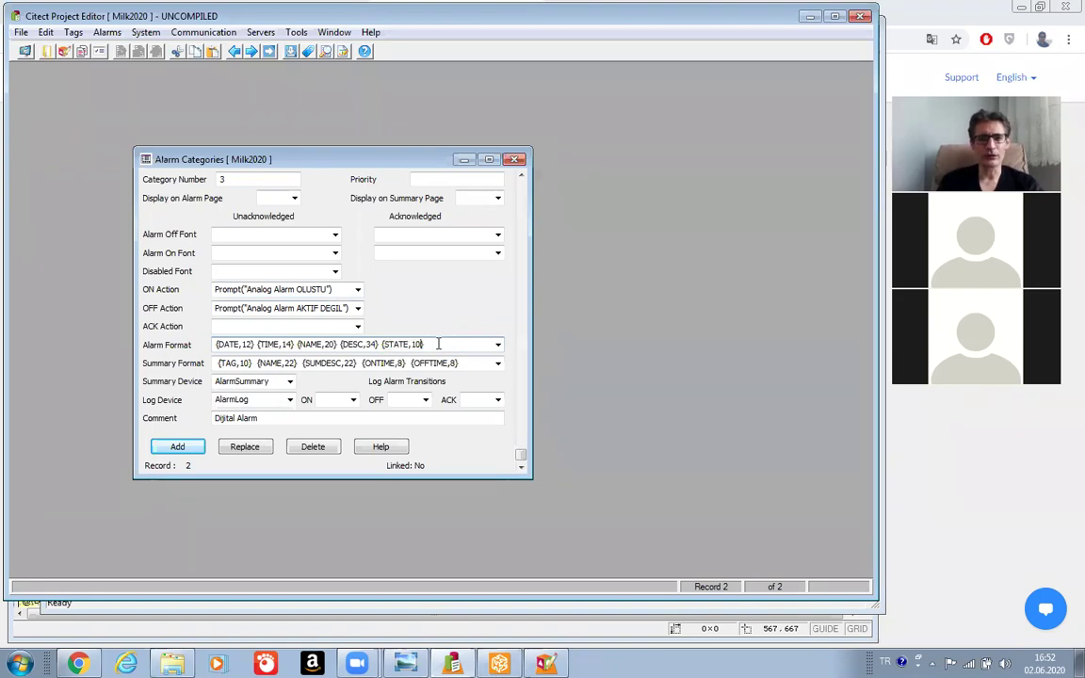
{"action": "key", "text": "ctrl+v"}
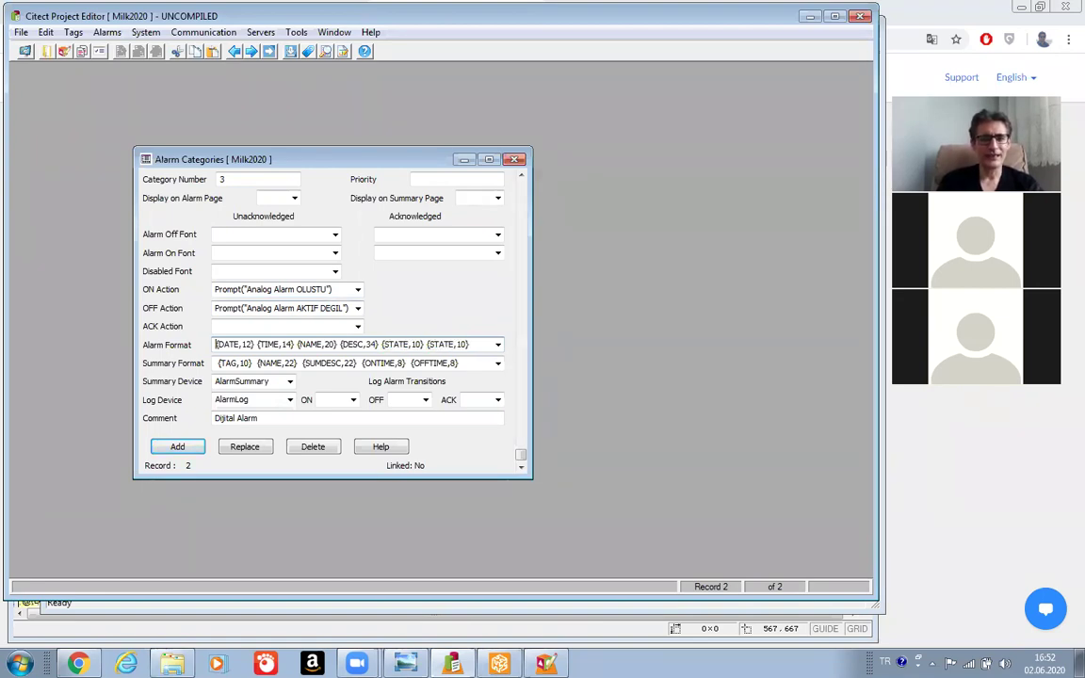
{"action": "key", "text": "Home"}
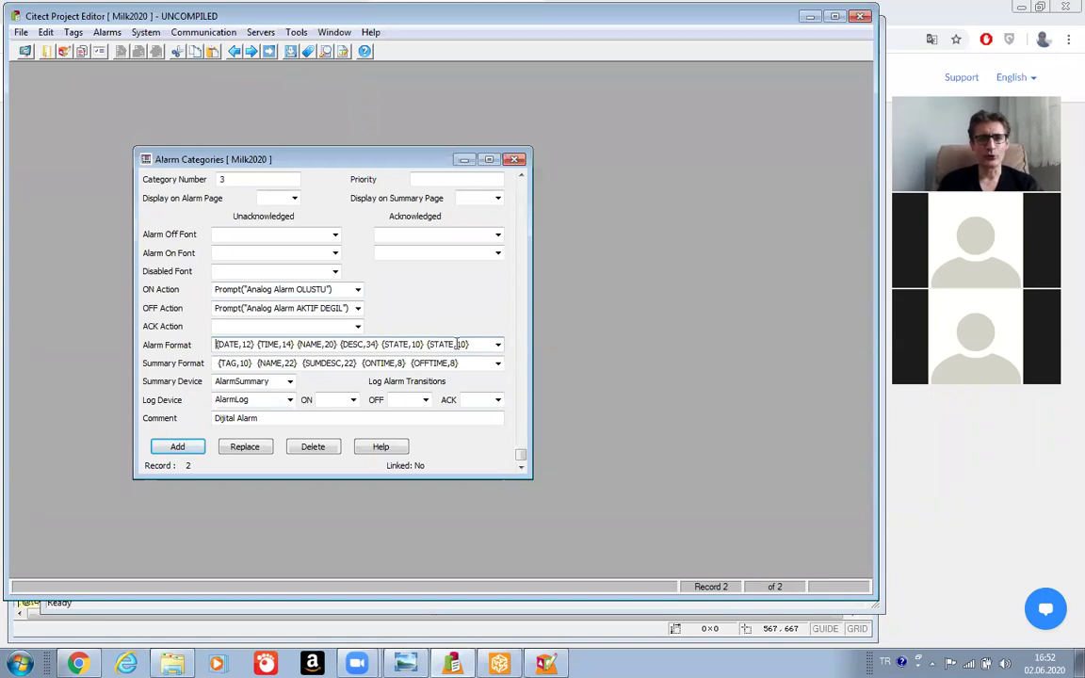
{"action": "key", "text": "BackSpace"}
{"action": "key", "text": "BackSpace"}
{"action": "key", "text": "BackSpace"}
{"action": "key", "text": "BackSpace"}
{"action": "key", "text": "BackSpace"}
{"action": "type", "text": "VALUE"}
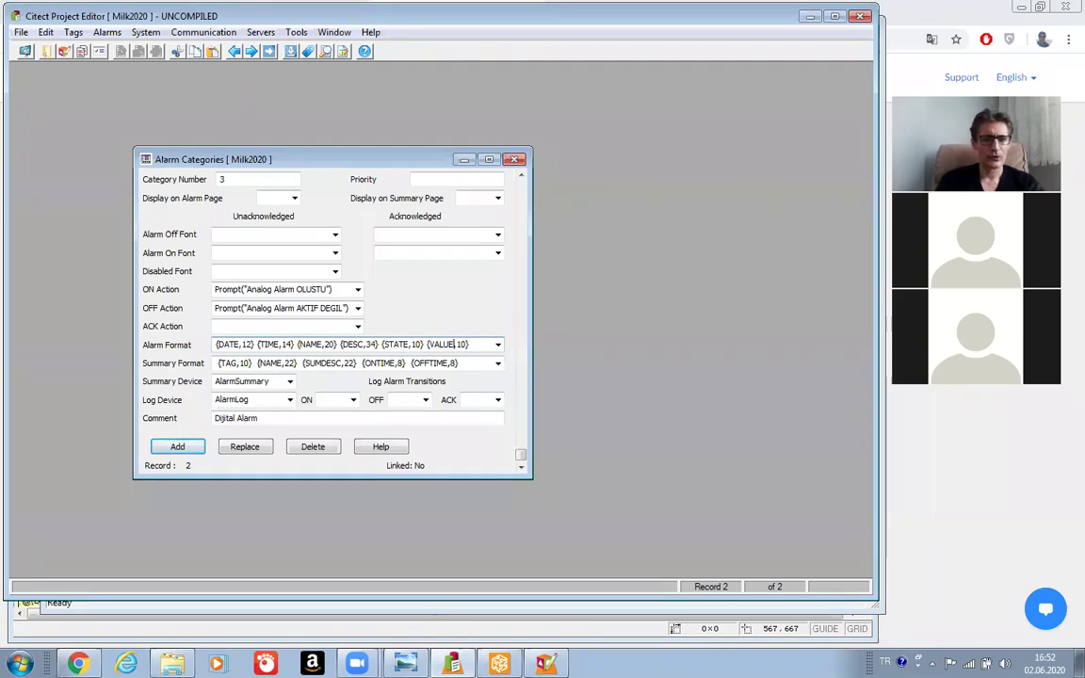
{"action": "double_click", "coordinate": [462, 345]}
{"action": "type", "text": "4"}
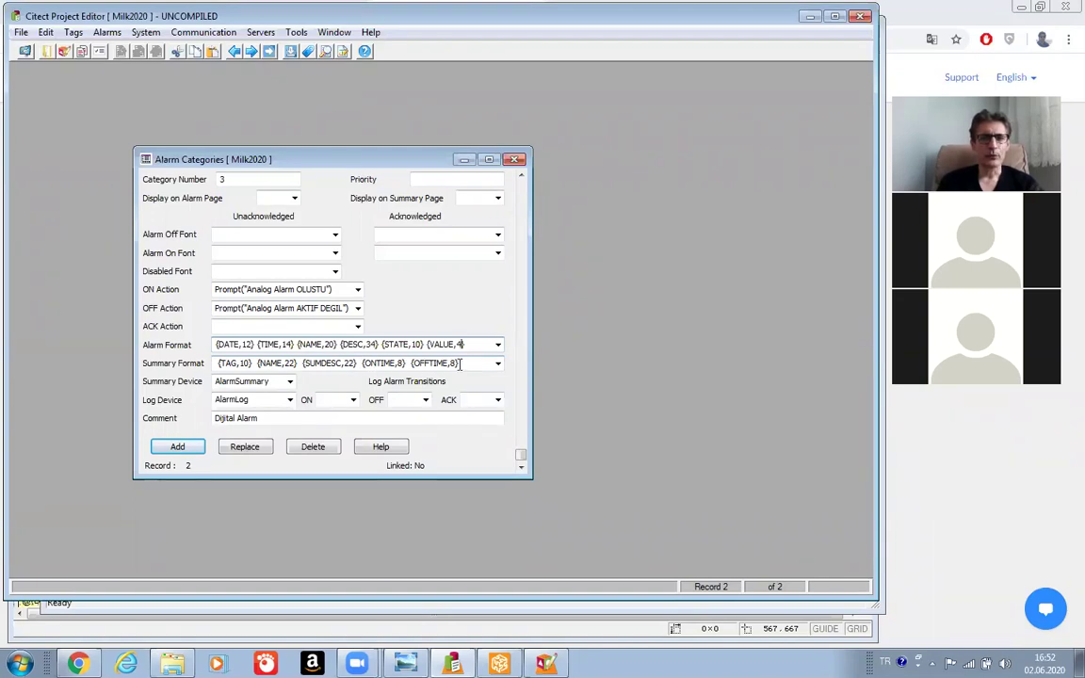
{"action": "left_click", "coordinate": [466, 363]}
{"action": "left_click", "coordinate": [466, 363]}
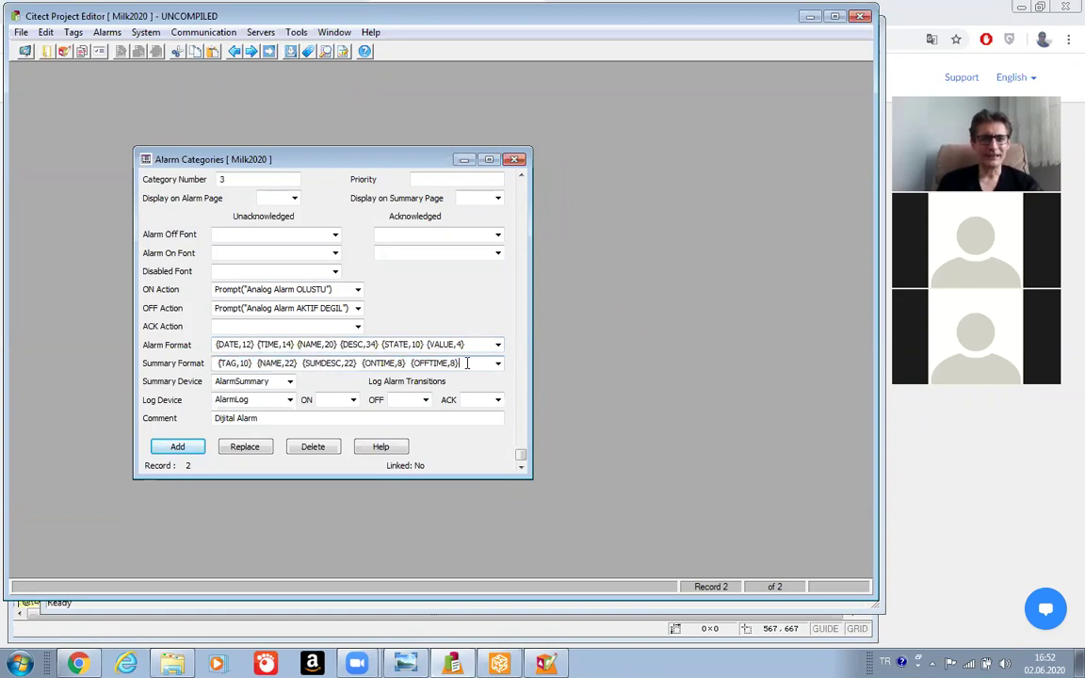
Append {DELTATIME,8} to the end of category 3's Summary Format.
{"action": "type", "text": "{STATE,"}
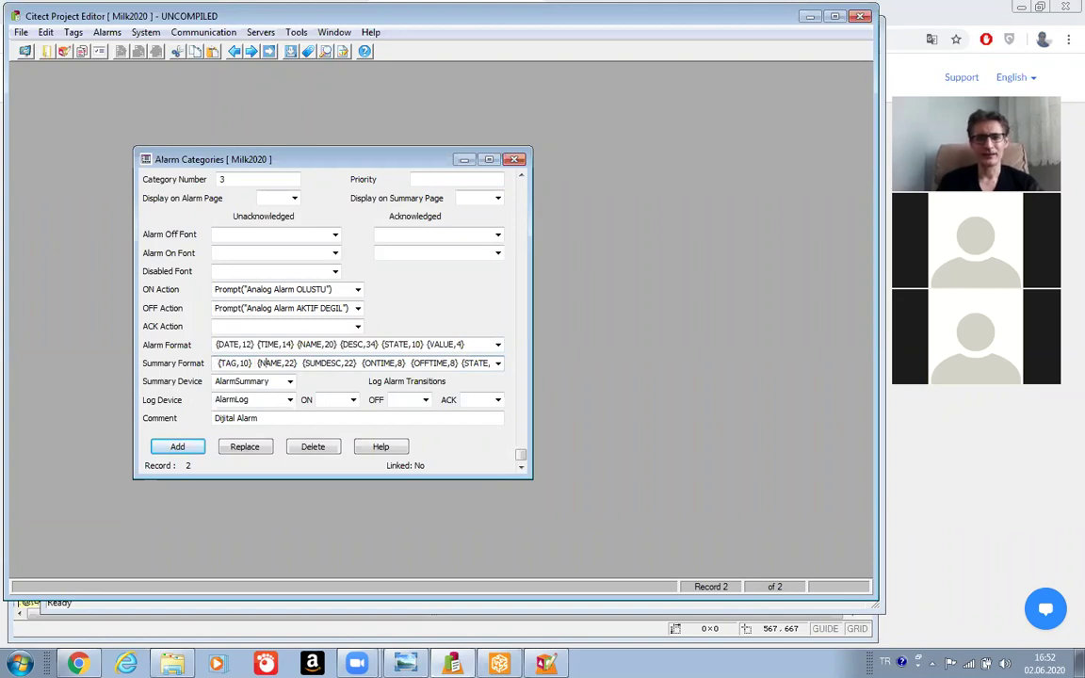
{"action": "type", "text": "10}"}
{"action": "key", "text": "Left"}
{"action": "key", "text": "Left"}
{"action": "key", "text": "Left"}
{"action": "key", "text": "BackSpace"}
{"action": "key", "text": "BackSpace"}
{"action": "key", "text": "BackSpace"}
{"action": "key", "text": "BackSpace"}
{"action": "key", "text": "BackSpace"}
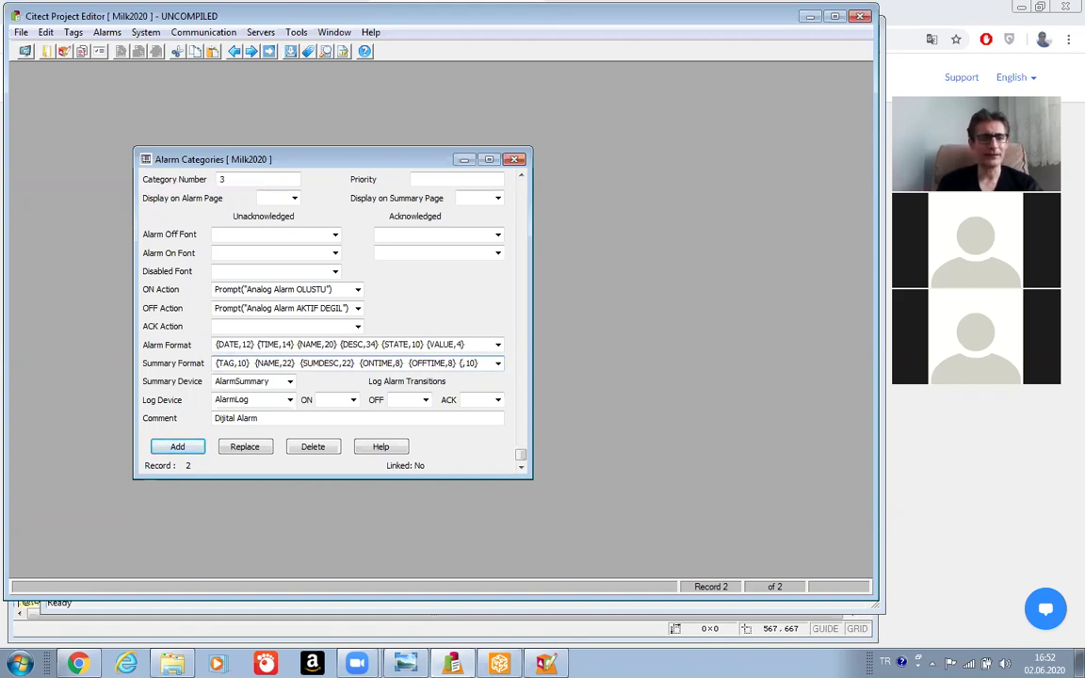
{"action": "type", "text": "DE"}
{"action": "type", "text": "LTAT"}
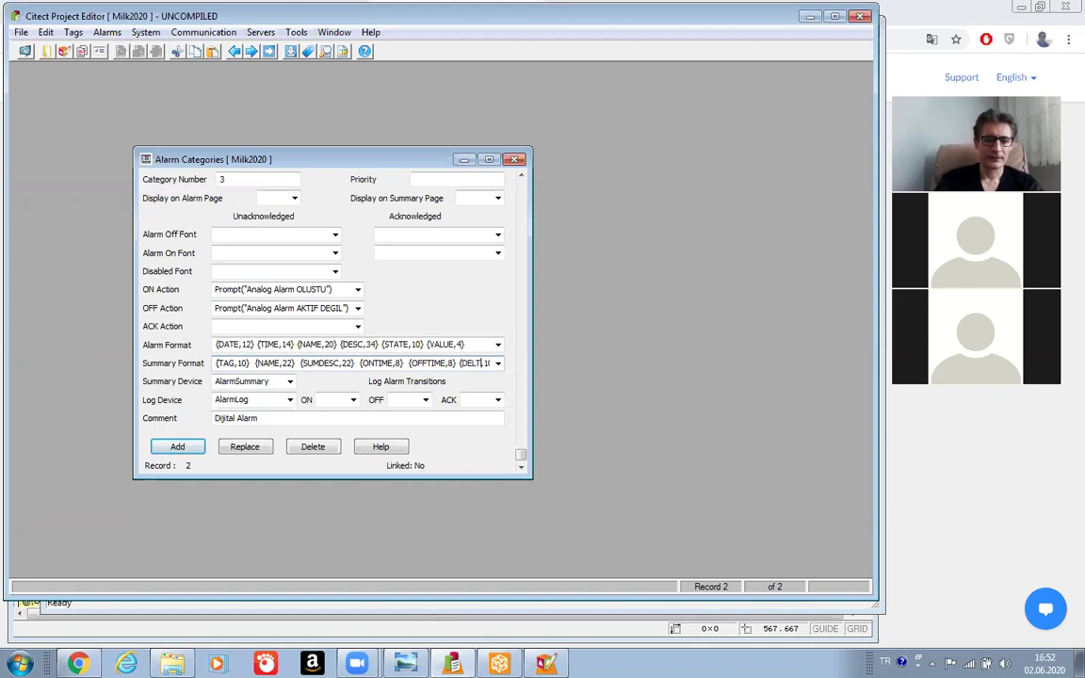
{"action": "type", "text": "IME,"}
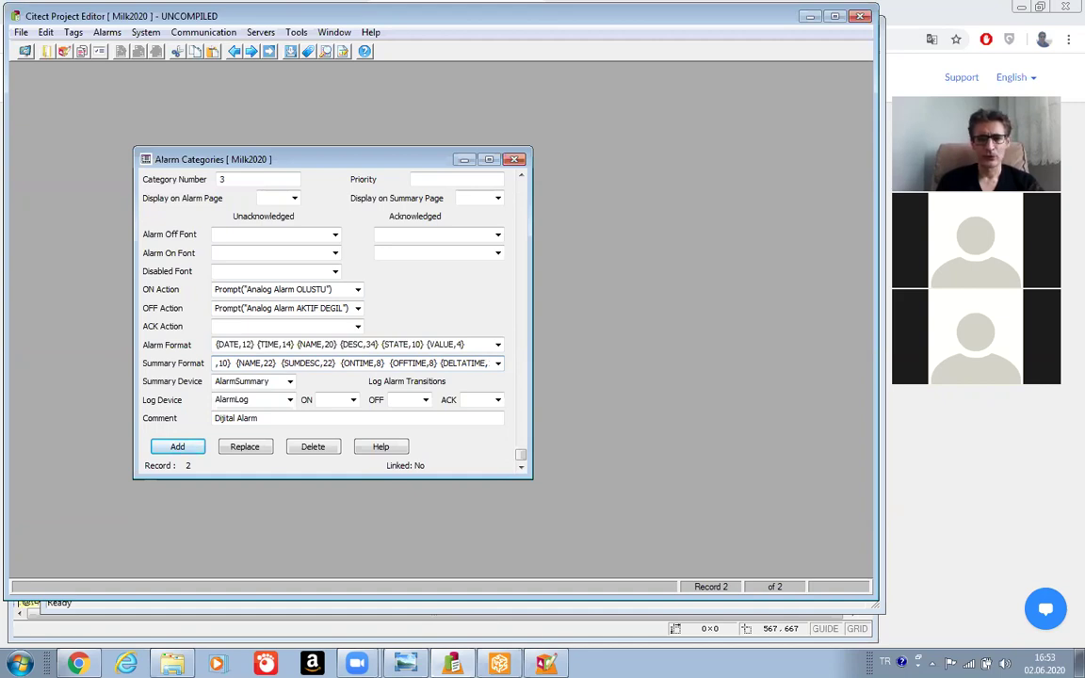
{"action": "key", "text": "Right"}
{"action": "key", "text": "Delete"}
{"action": "key", "text": "Delete"}
{"action": "type", "text": "8"}
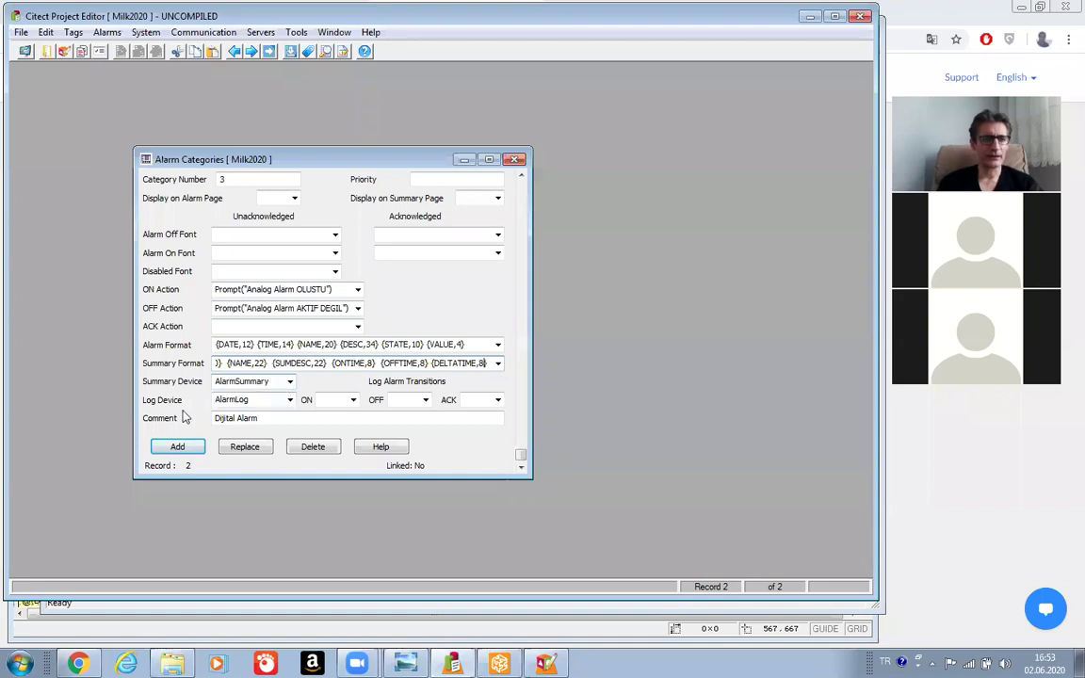
Change the comment to 'Analog Alarm' and add category 3 as a record.
{"action": "left_click", "coordinate": [235, 418]}
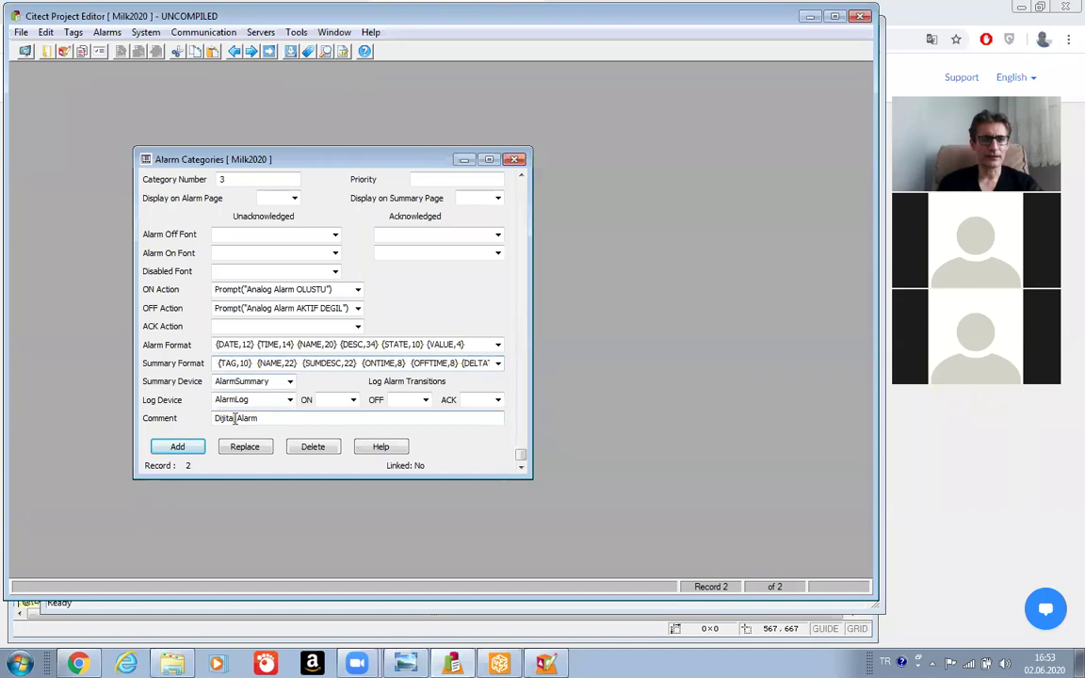
{"action": "key", "text": "BackSpace"}
{"action": "key", "text": "BackSpace"}
{"action": "key", "text": "BackSpace"}
{"action": "key", "text": "BackSpace"}
{"action": "key", "text": "BackSpace"}
{"action": "key", "text": "BackSpace"}
{"action": "key", "text": "BackSpace"}
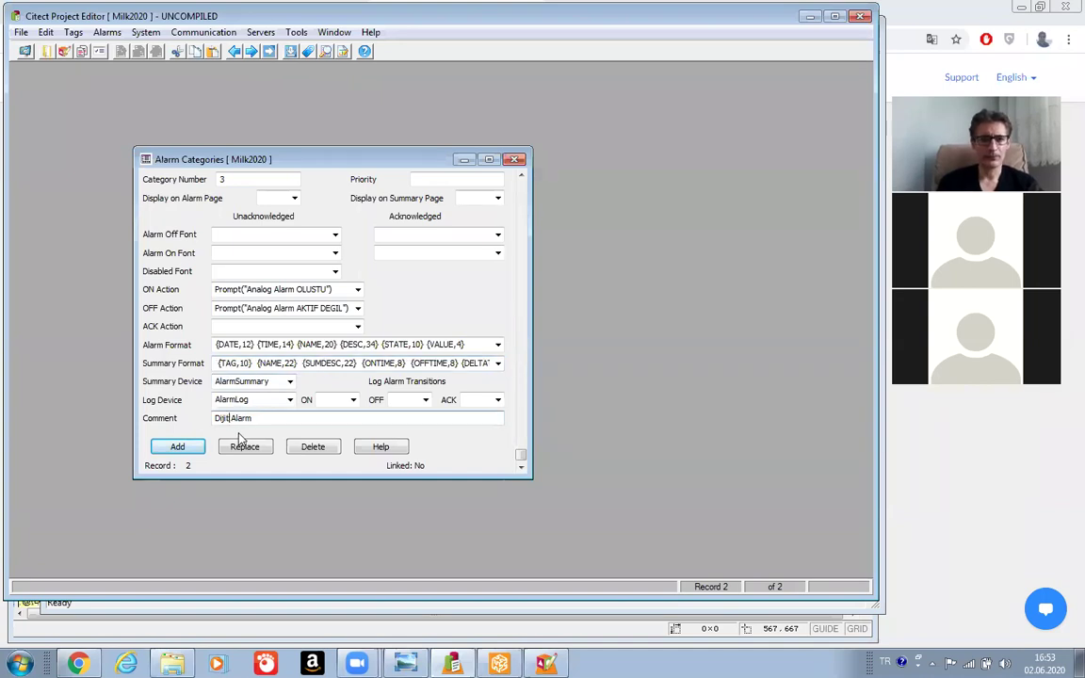
{"action": "type", "text": "Analog"}
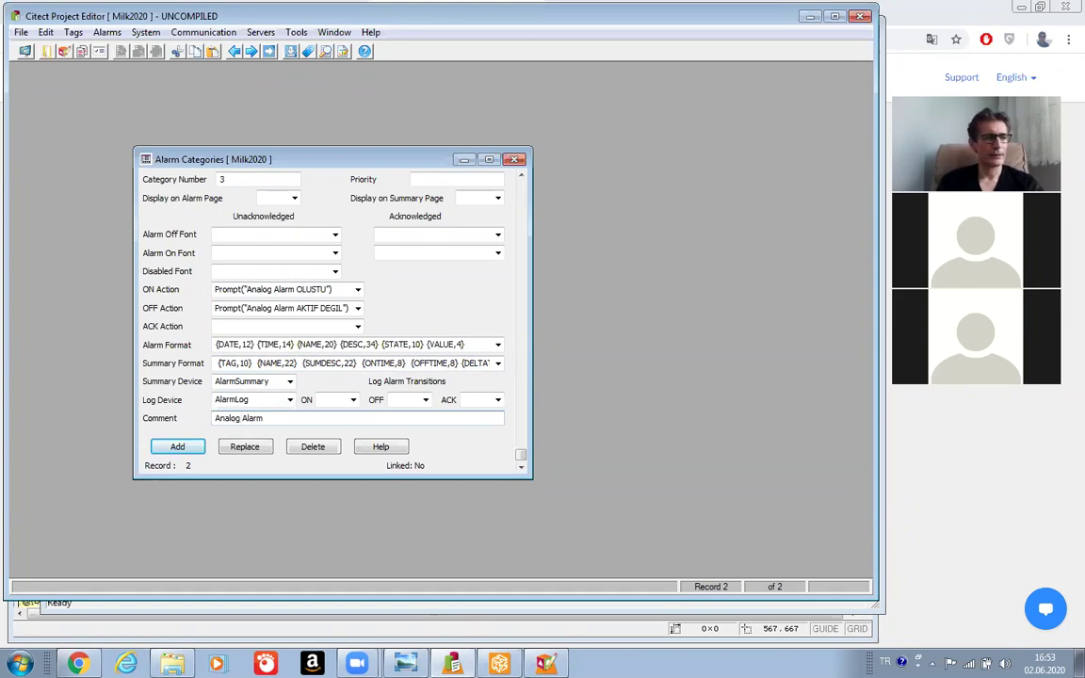
{"action": "left_click", "coordinate": [191, 448]}
{"action": "left_click", "coordinate": [20, 34]}
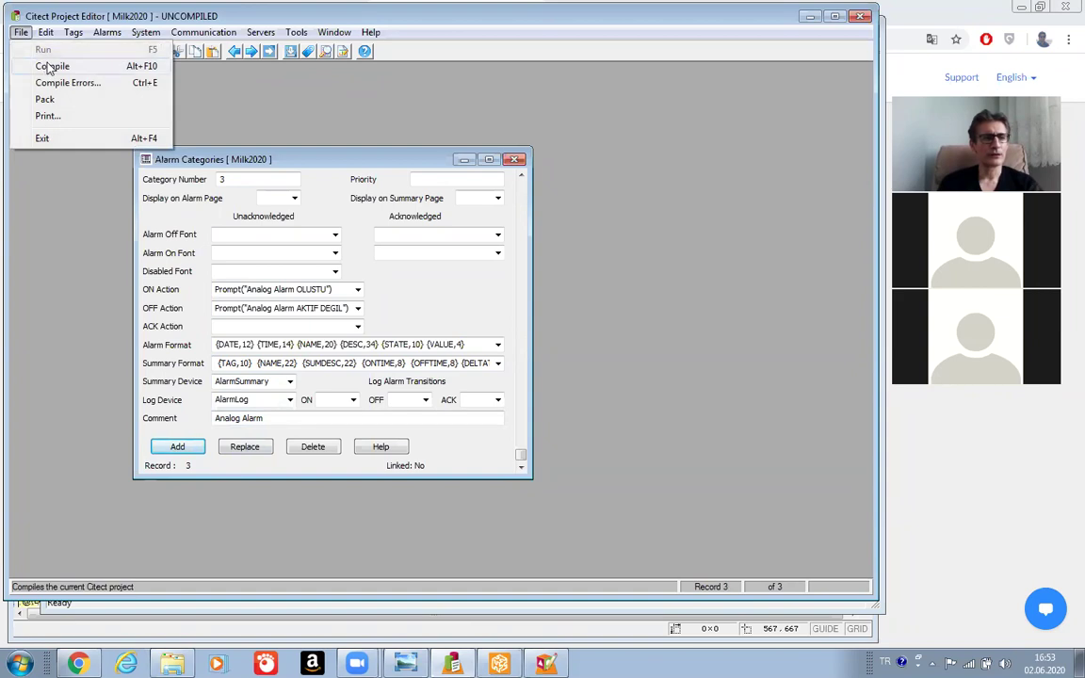
Compile the Milk2020 project, acknowledge the success message, and return to Citect Explorer.
{"action": "left_click", "coordinate": [50, 68]}
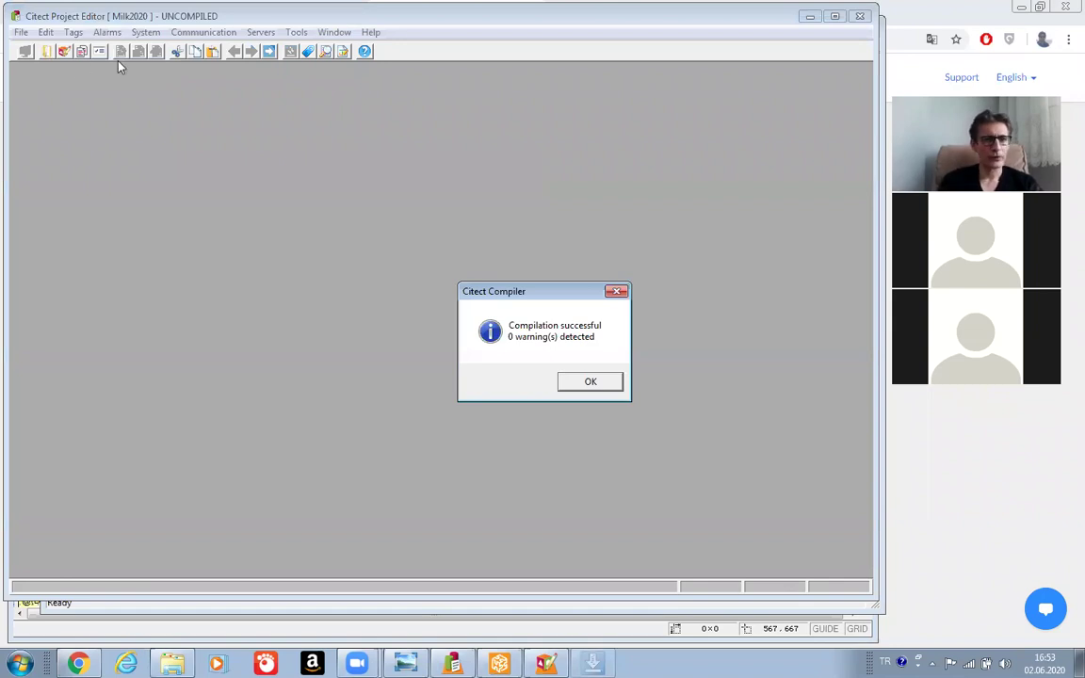
{"action": "left_click", "coordinate": [605, 383]}
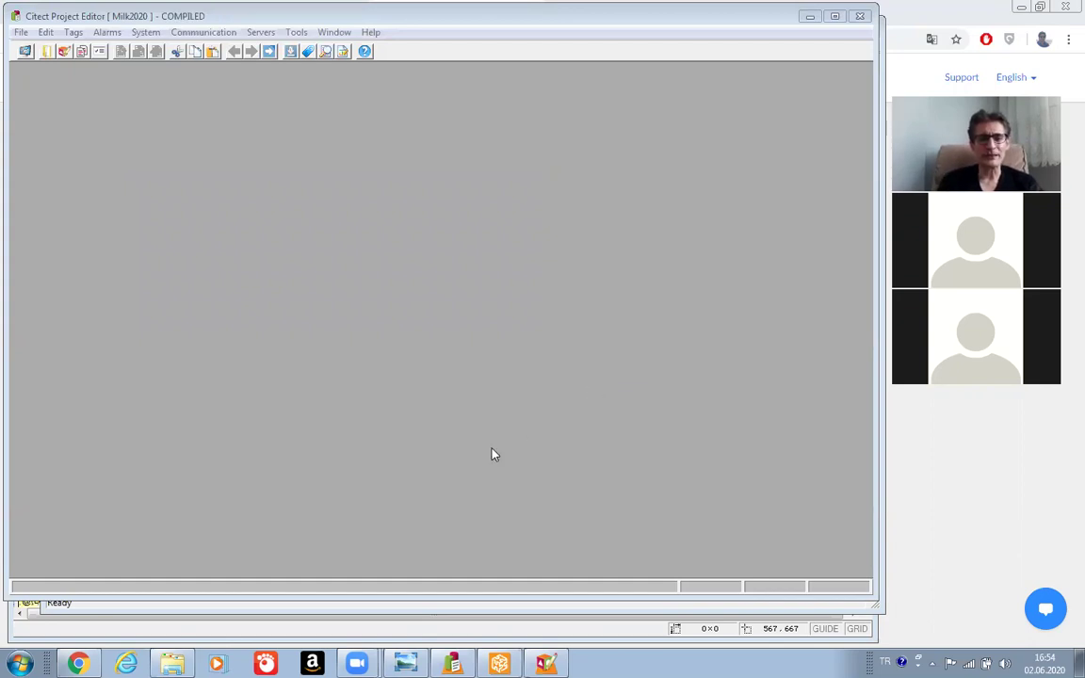
{"action": "left_click", "coordinate": [499, 664]}
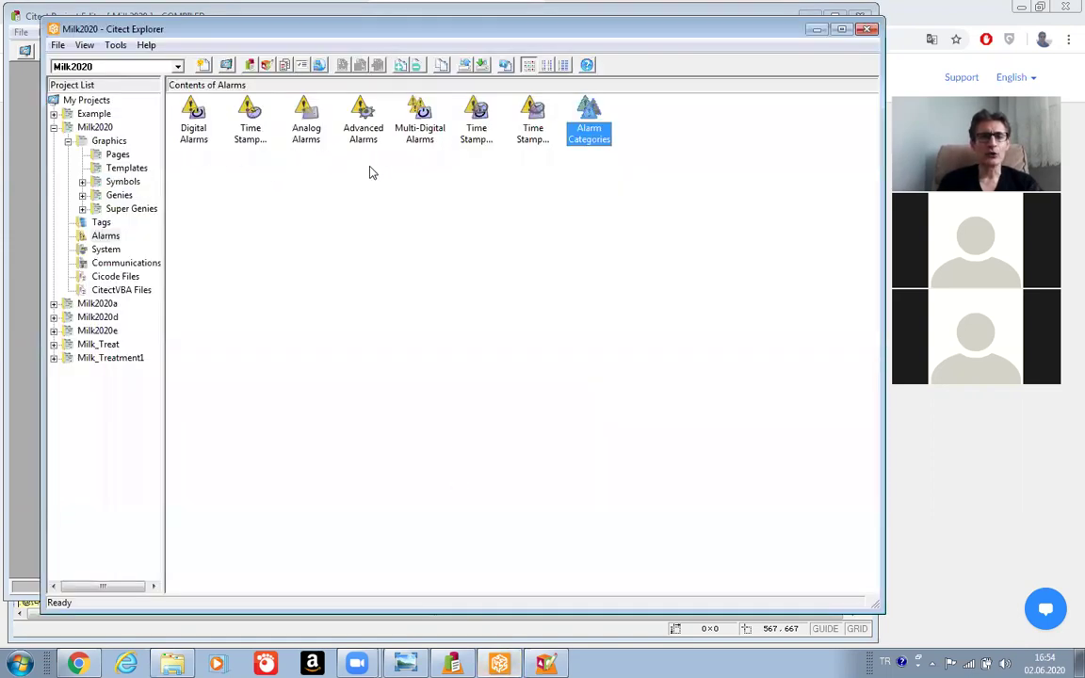
Assign the Silo digital alarm to category 2 and save its record.
{"action": "left_click", "coordinate": [195, 123]}
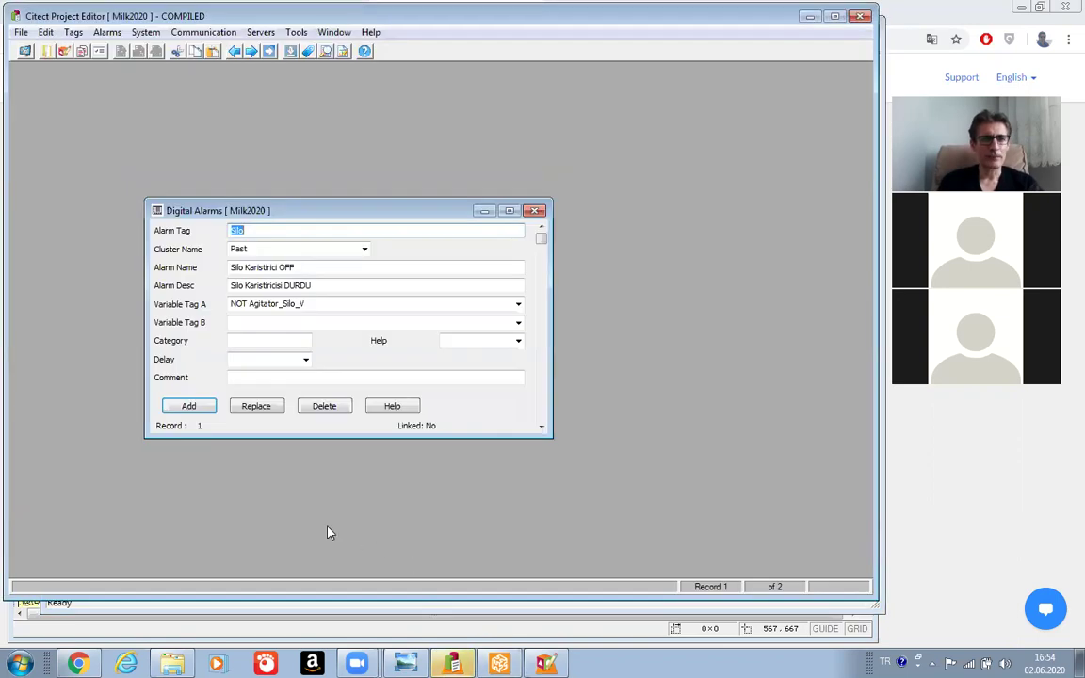
{"action": "left_click", "coordinate": [239, 344]}
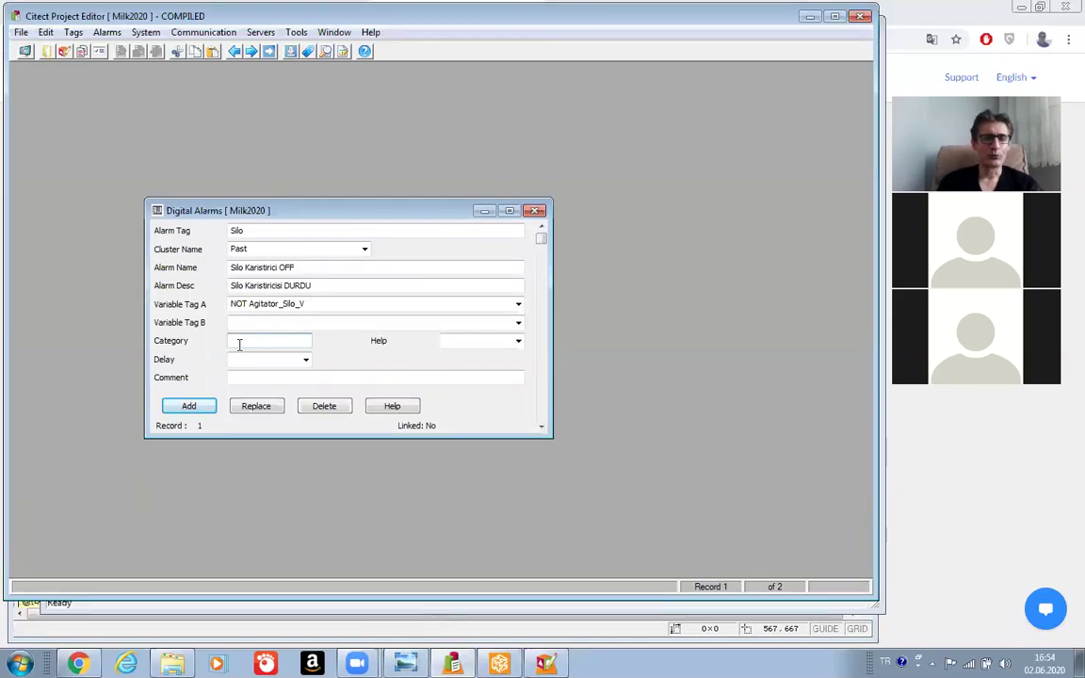
{"action": "type", "text": "2"}
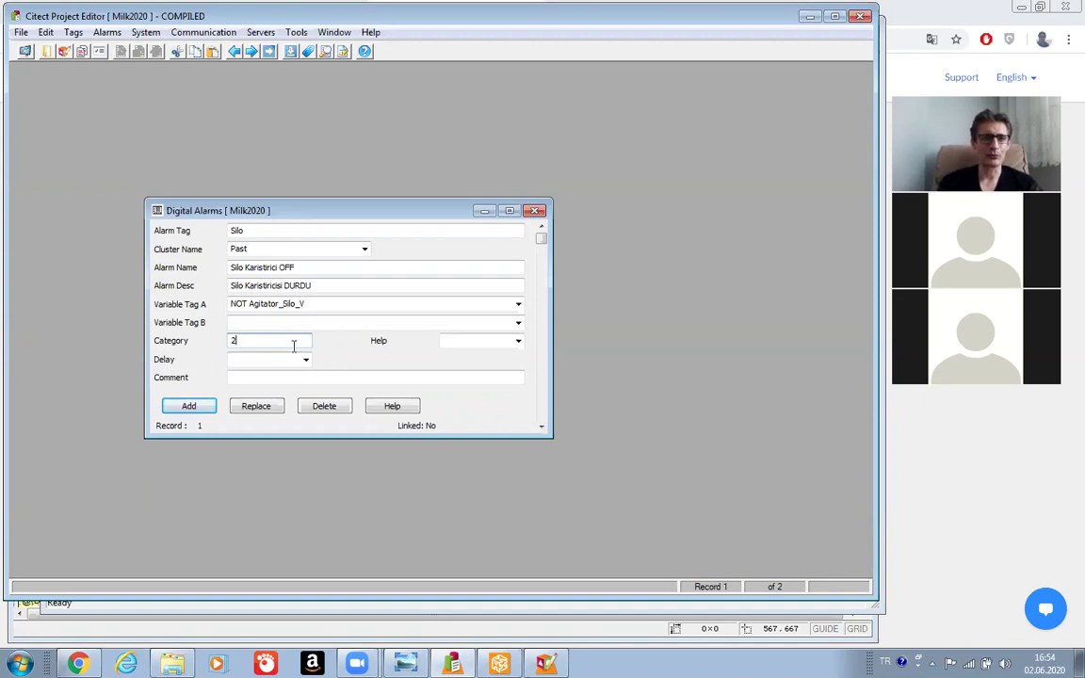
{"action": "left_click", "coordinate": [254, 409]}
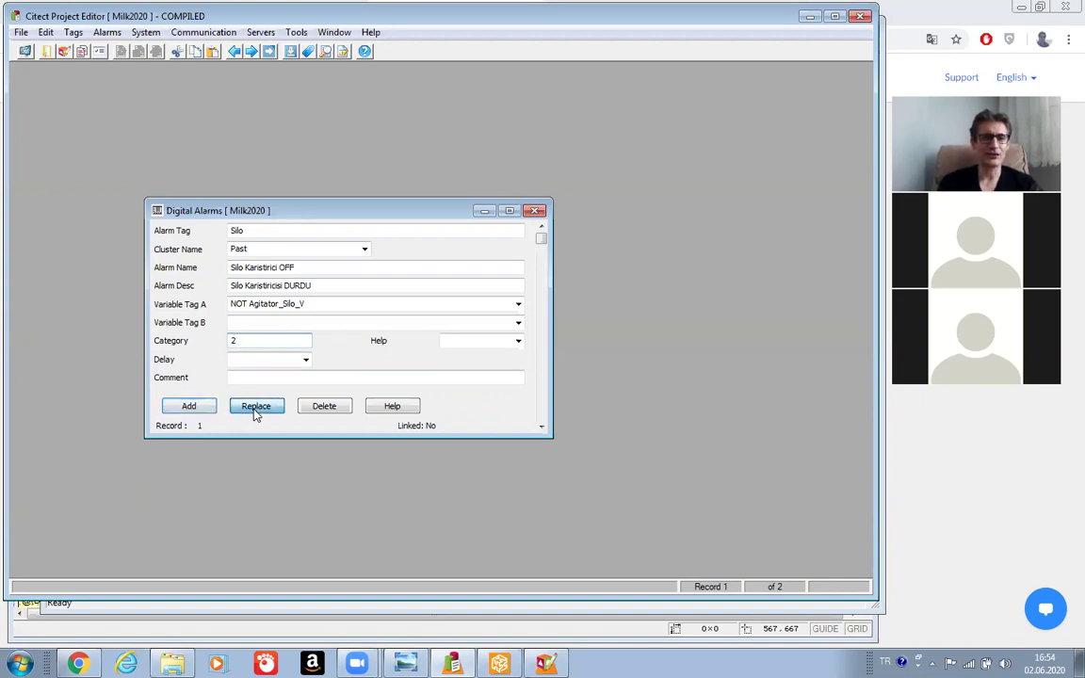
{"action": "left_click", "coordinate": [242, 343]}
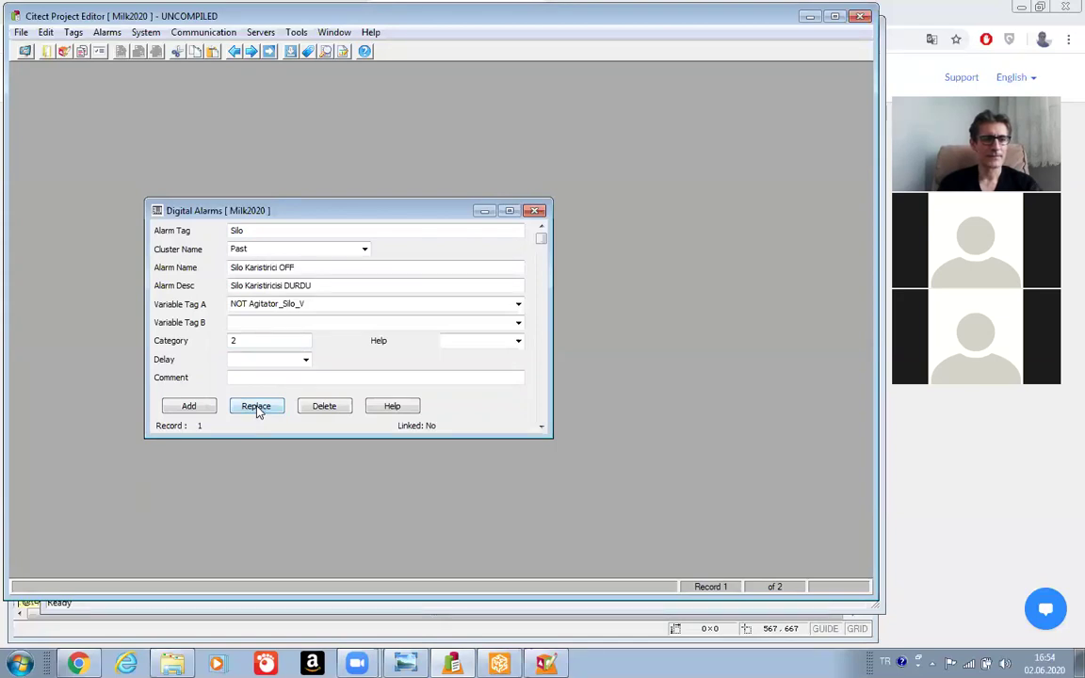
Assign the Alfast digital alarm to category 2, save it, and close the Digital Alarms form.
{"action": "left_click", "coordinate": [543, 407]}
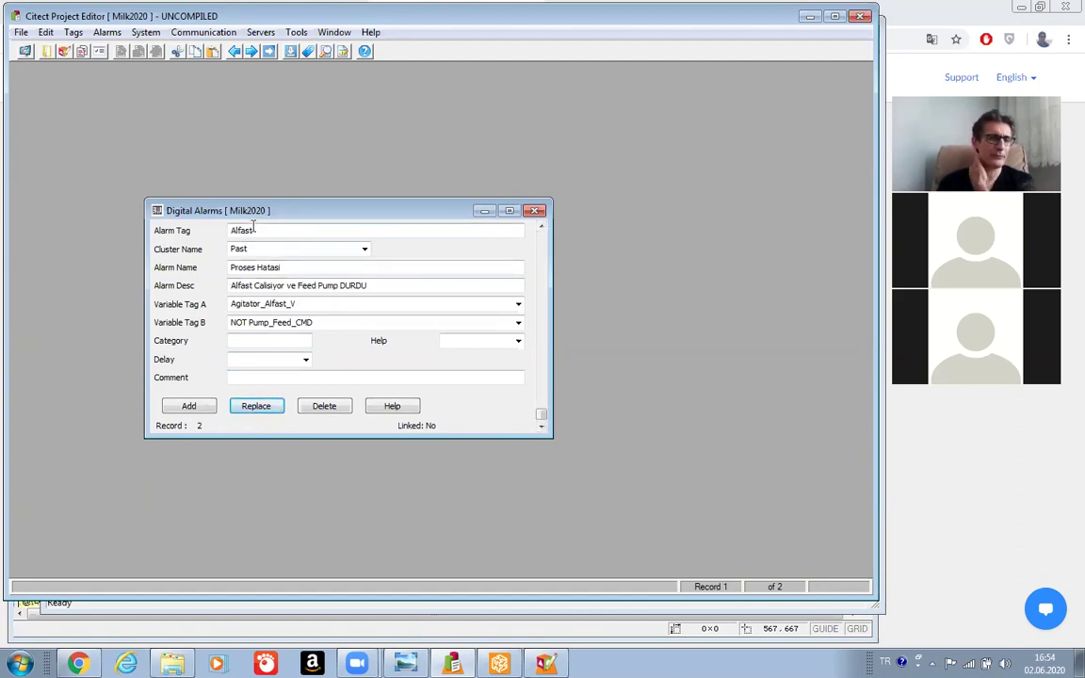
{"action": "left_click", "coordinate": [248, 340]}
{"action": "type", "text": "2"}
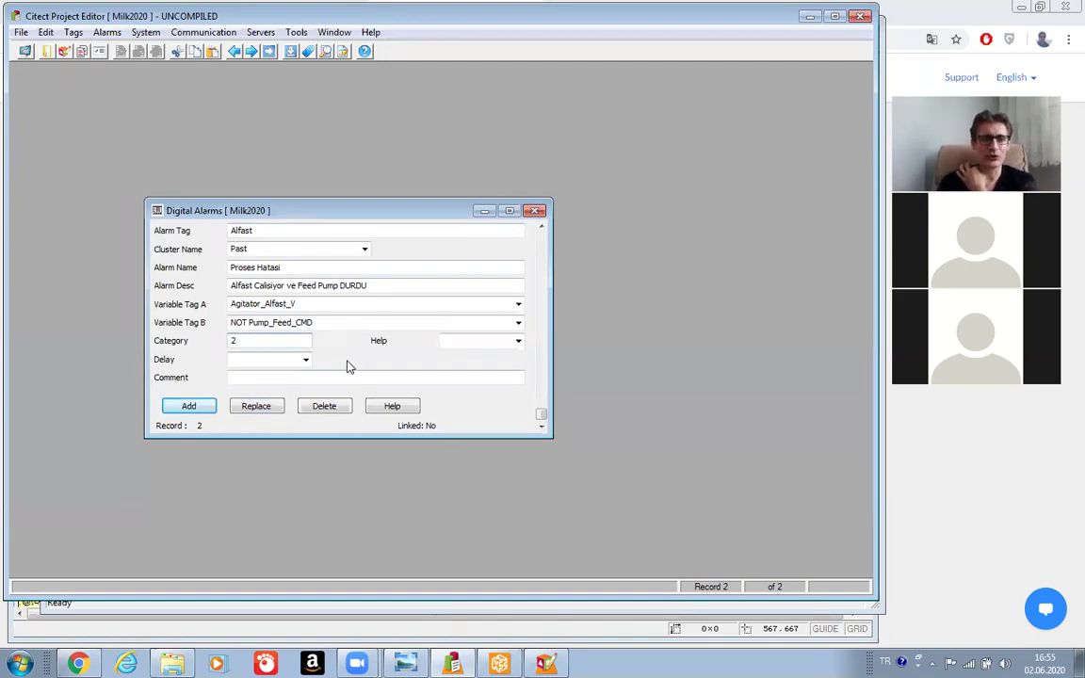
{"action": "left_click", "coordinate": [269, 408]}
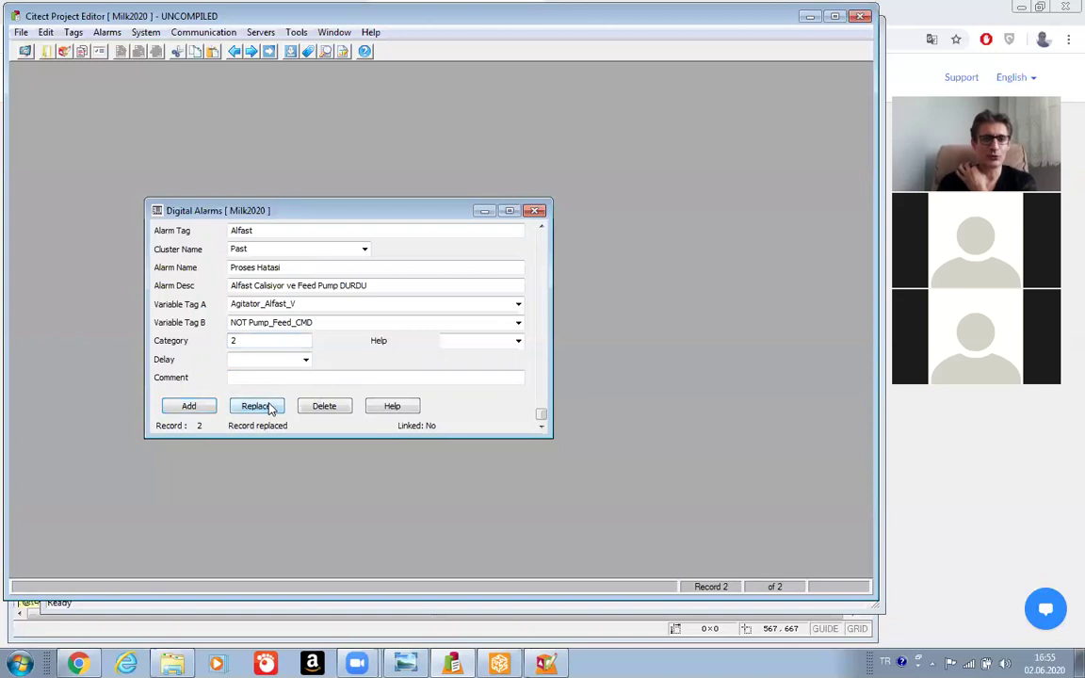
{"action": "left_click", "coordinate": [535, 210]}
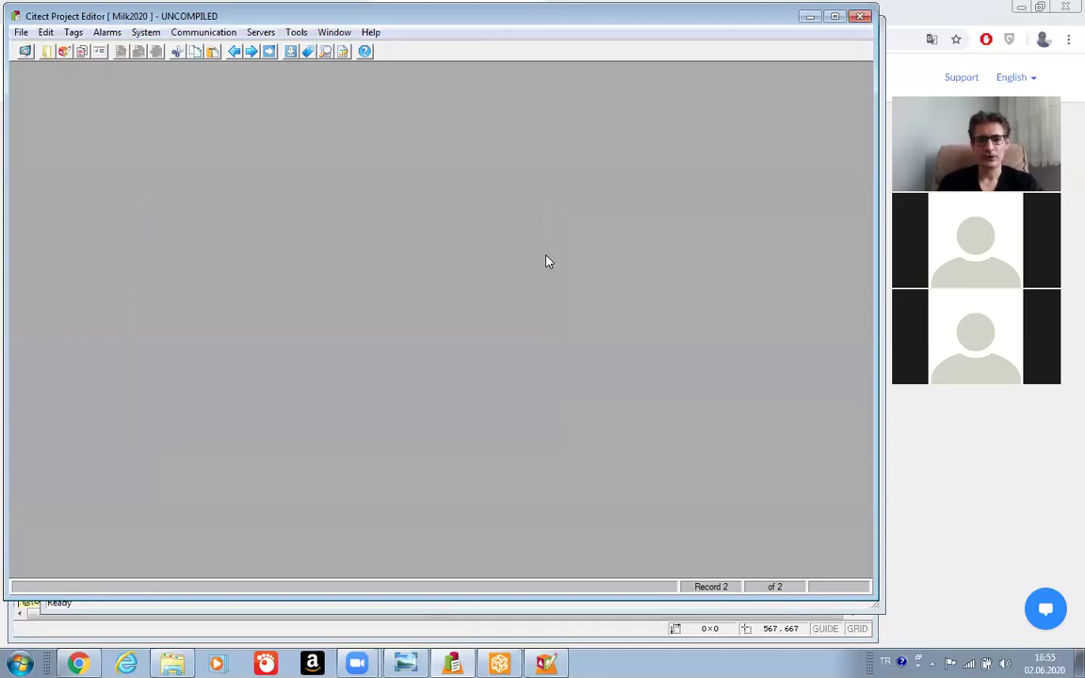
Assign the HTA Holding Tube analog alarm to category 3 and close the Analog Alarms form.
{"action": "left_click", "coordinate": [499, 664]}
{"action": "double_click", "coordinate": [302, 122]}
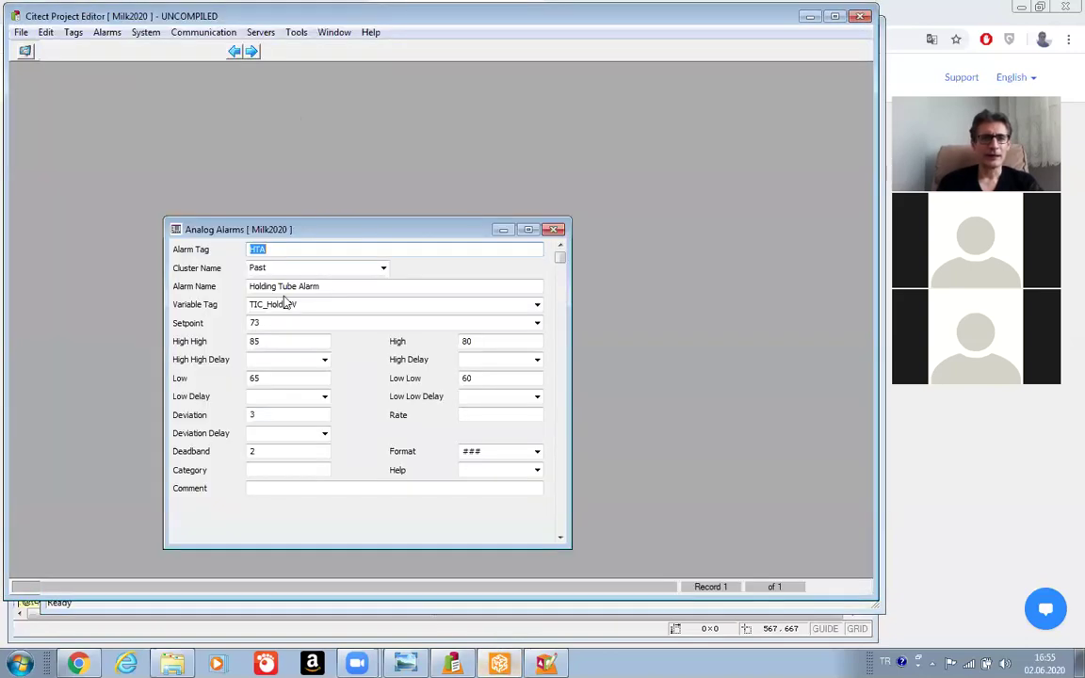
{"action": "left_click", "coordinate": [270, 470]}
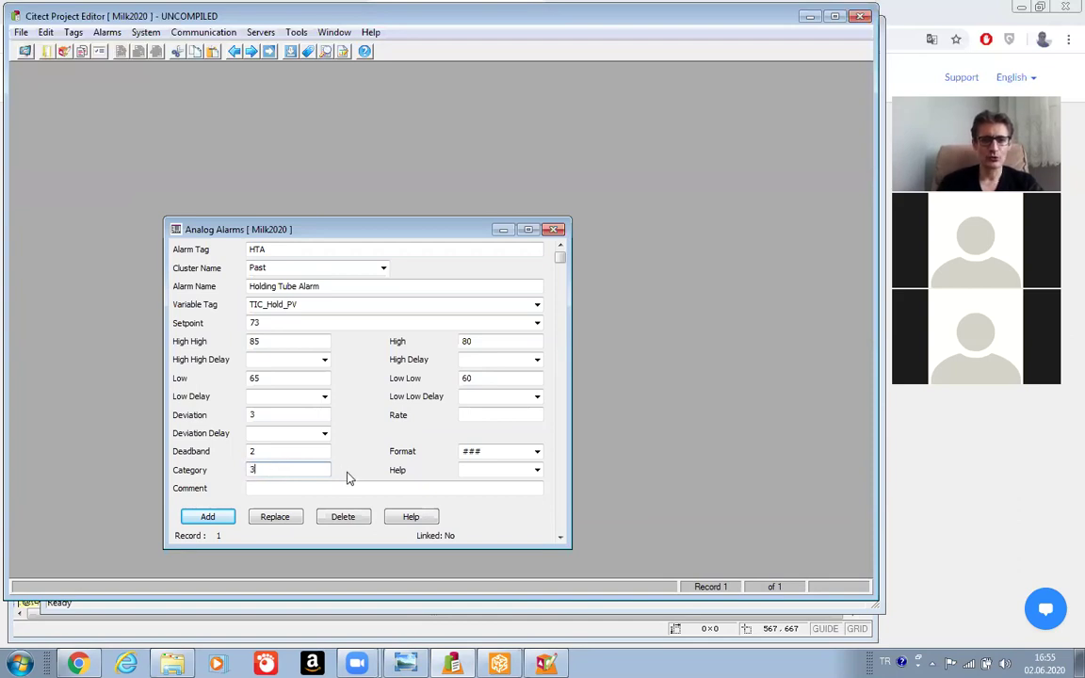
{"action": "left_click", "coordinate": [274, 519]}
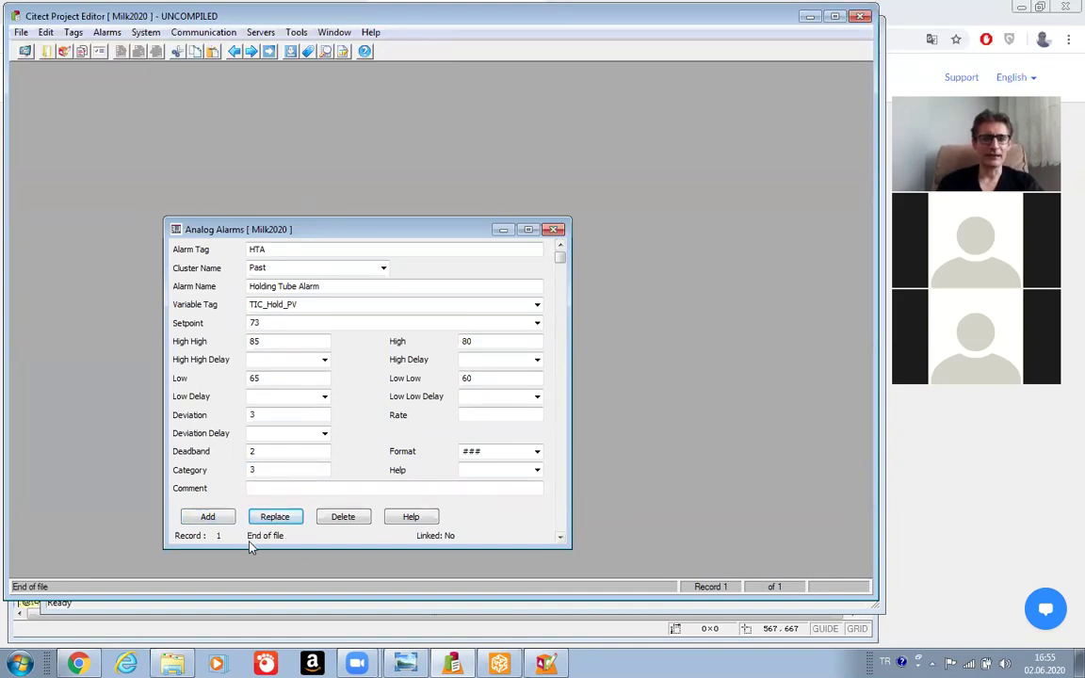
{"action": "left_click", "coordinate": [554, 232]}
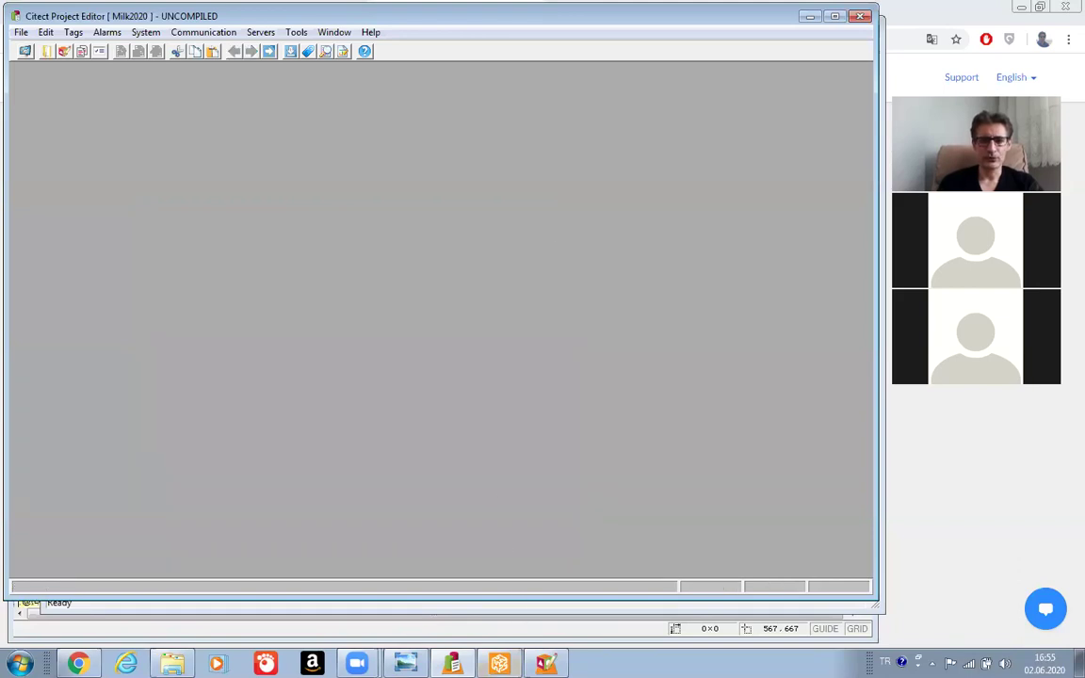
Open the Advanced Alarms records and give P1A category 1.
{"action": "left_click", "coordinate": [499, 663]}
{"action": "left_click", "coordinate": [361, 108]}
{"action": "double_click", "coordinate": [361, 108]}
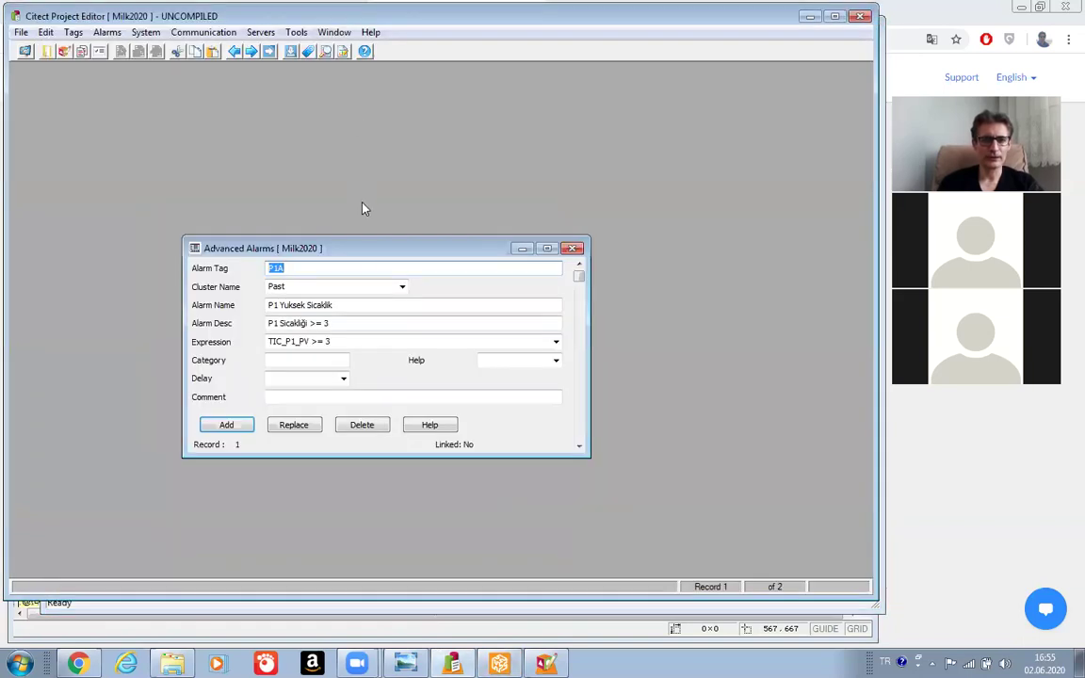
{"action": "left_click", "coordinate": [302, 359]}
{"action": "type", "text": "1"}
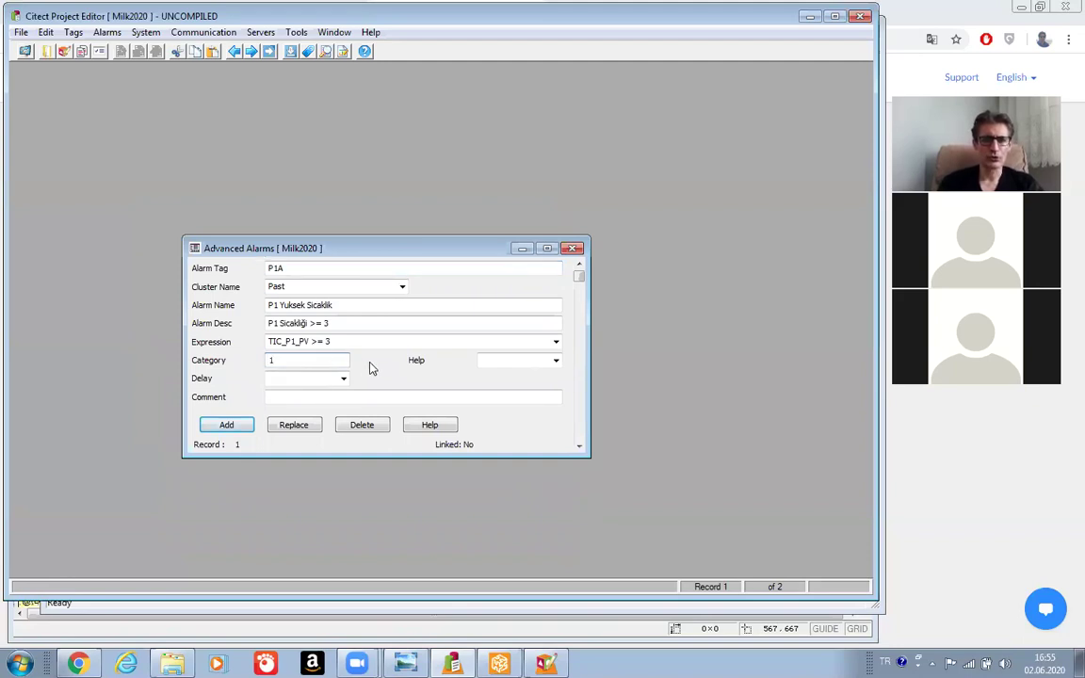
{"action": "left_click", "coordinate": [299, 429]}
Give the P4A (P4 Dusuk Sicaklik) advanced alarm category 1 and save its record.
{"action": "left_click", "coordinate": [578, 434]}
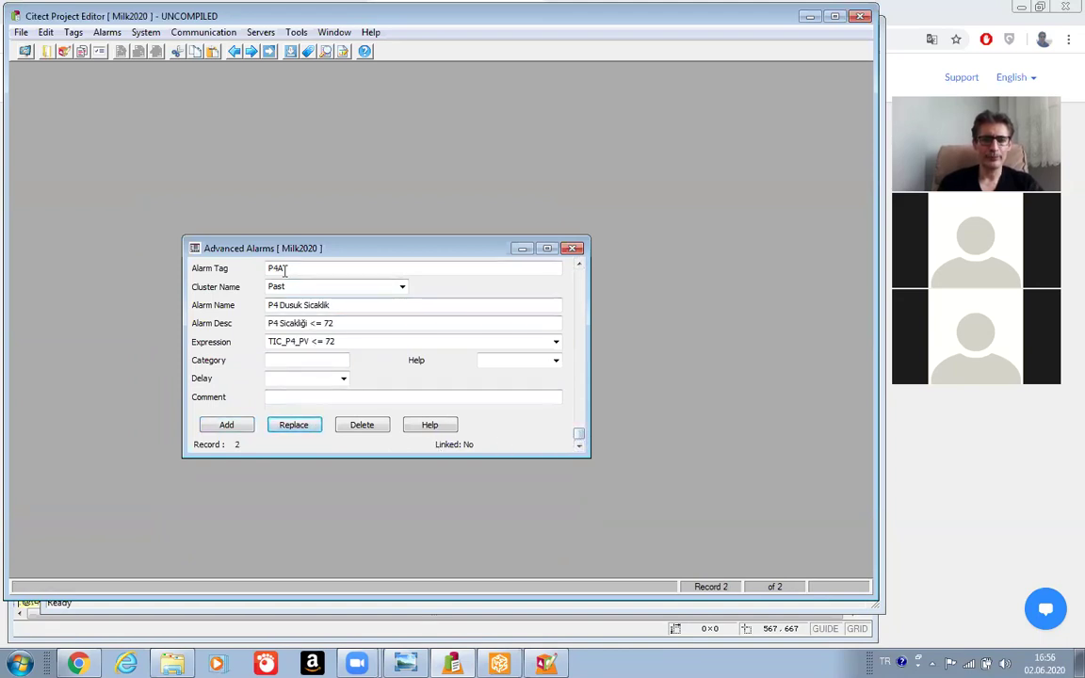
{"action": "left_click", "coordinate": [293, 361]}
{"action": "type", "text": "1"}
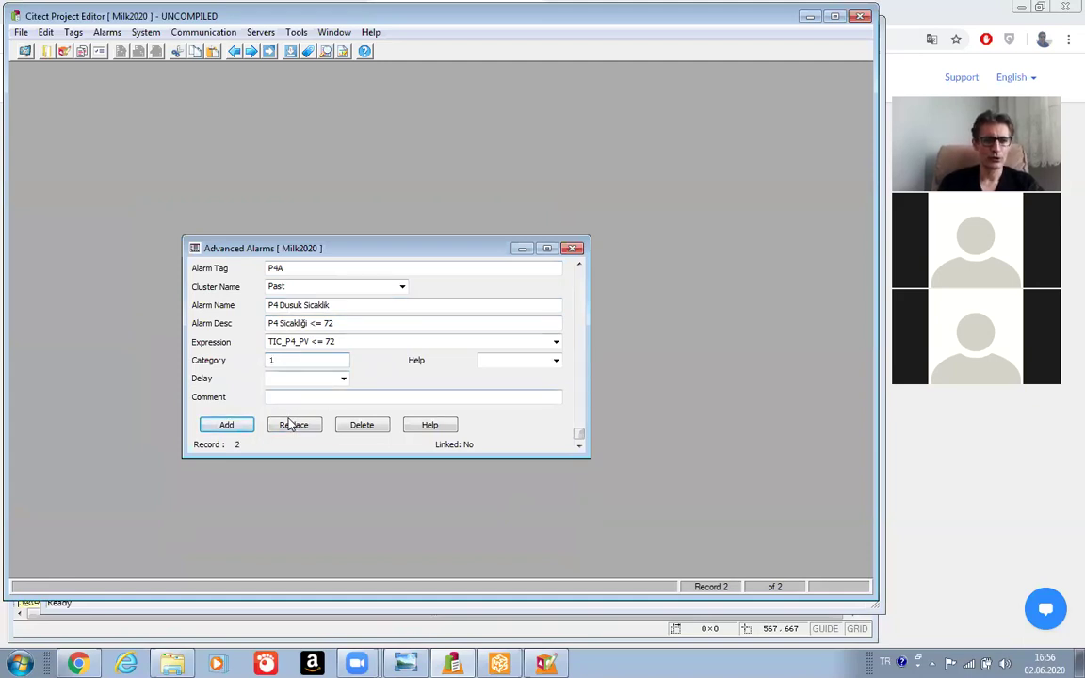
{"action": "left_click", "coordinate": [290, 426]}
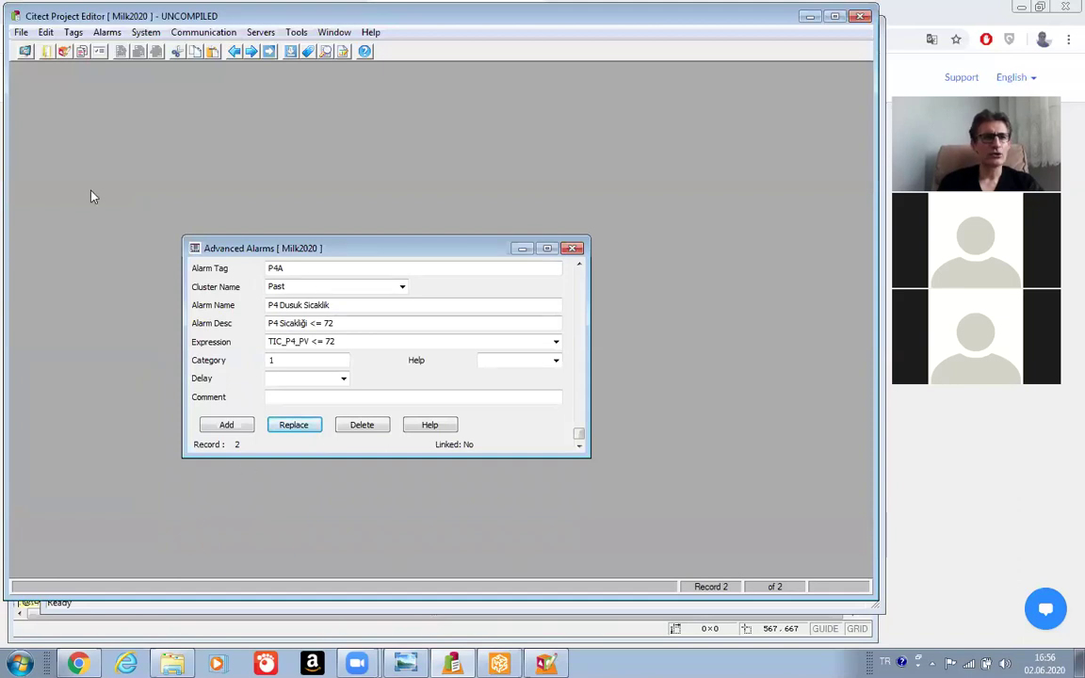
{"action": "left_click", "coordinate": [21, 33]}
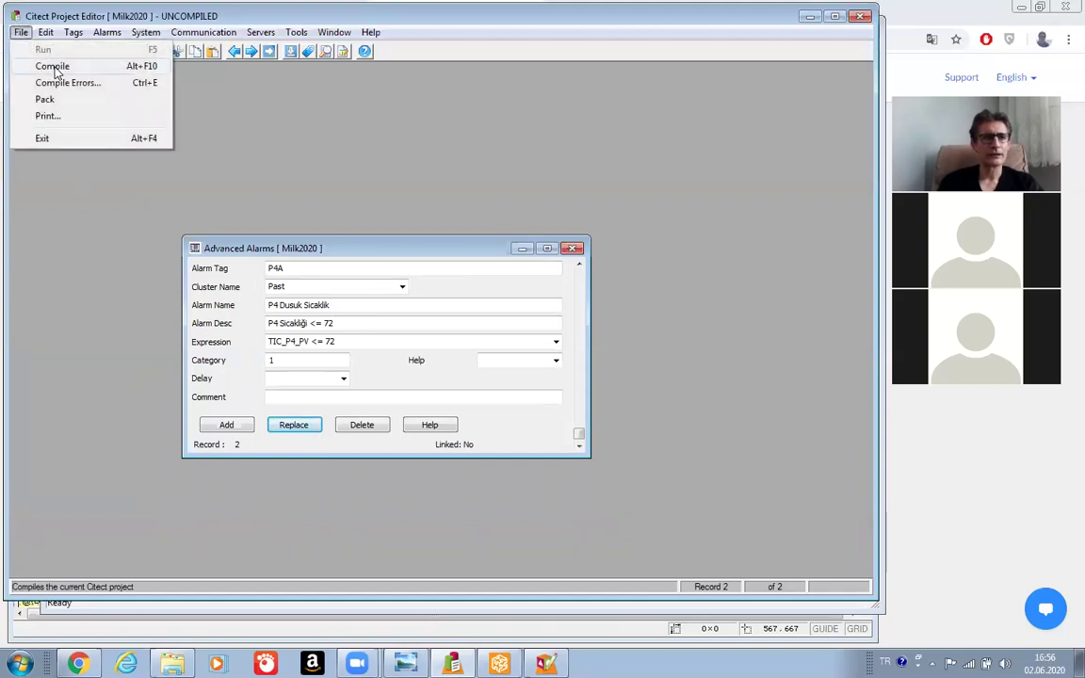
Compile Milk2020, acknowledge the successful 0-warning compilation, and start running it.
{"action": "left_click", "coordinate": [38, 67]}
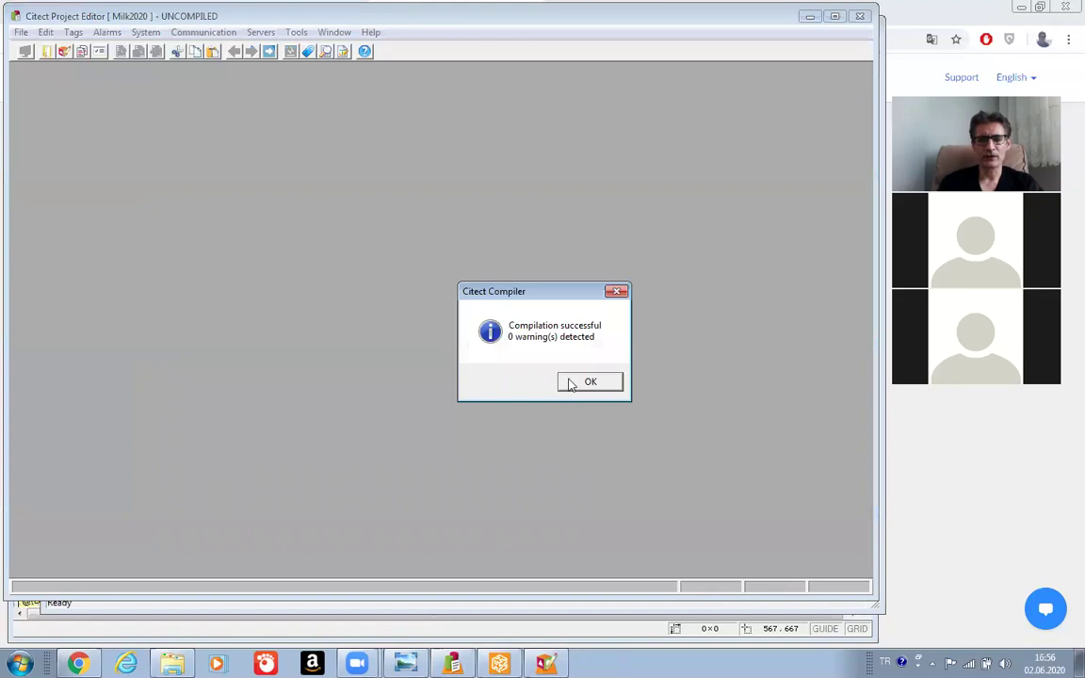
{"action": "left_click", "coordinate": [583, 385]}
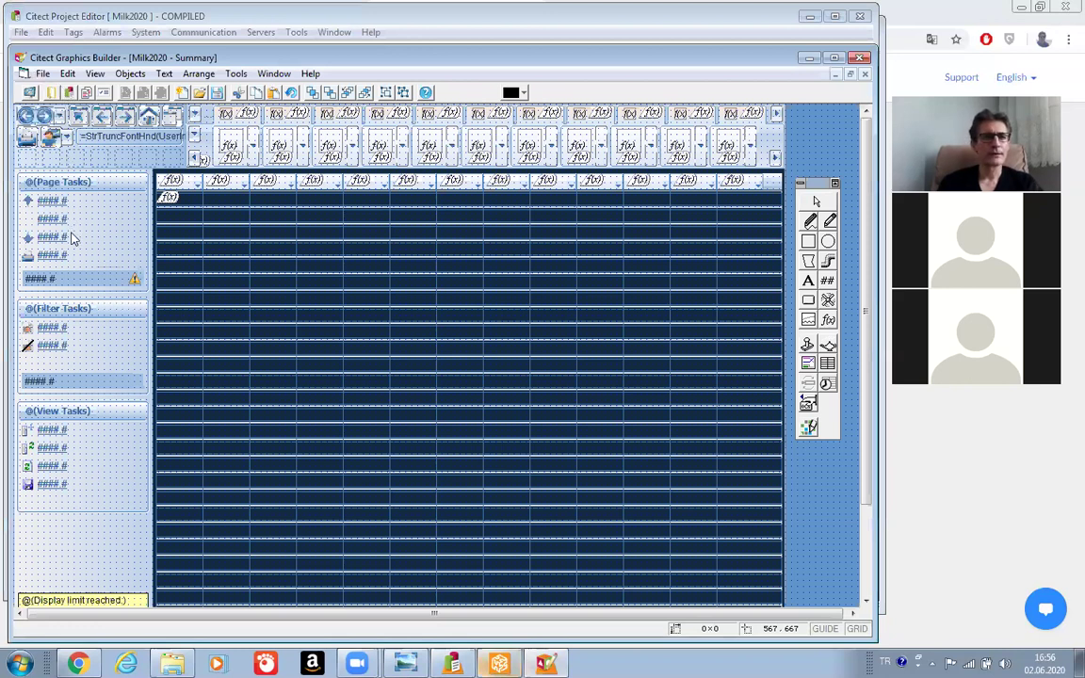
{"action": "key", "text": "alt+f"}
Run Milk2020 in demo mode, go to the Past page, and open Active Alarms' filter form.
{"action": "left_click", "coordinate": [68, 308]}
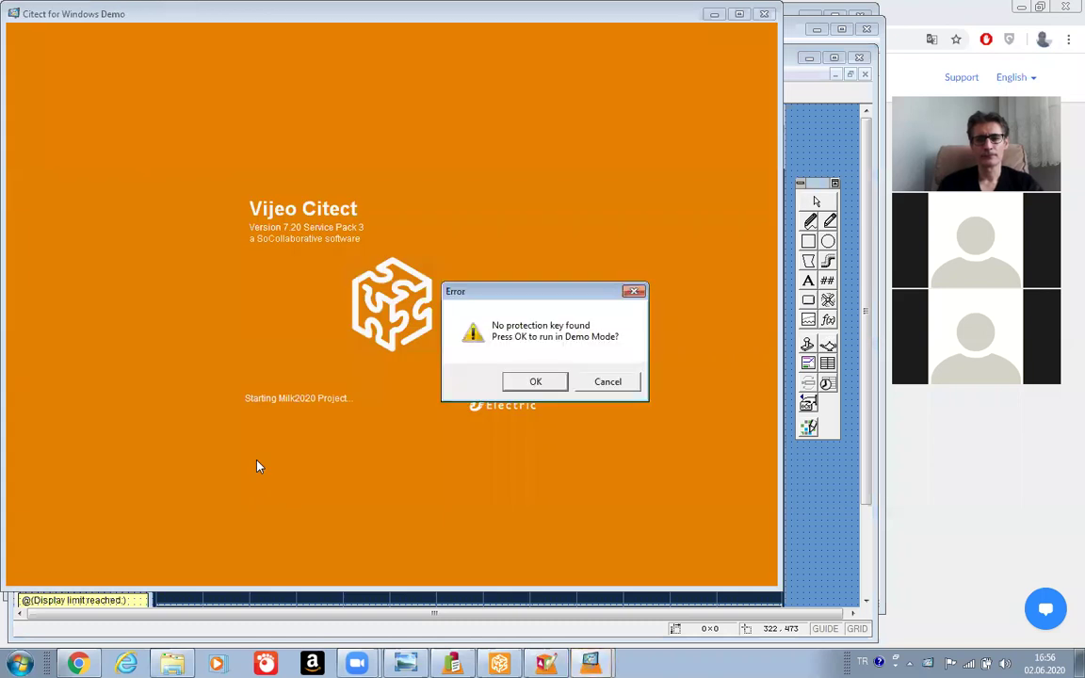
{"action": "left_click", "coordinate": [535, 382]}
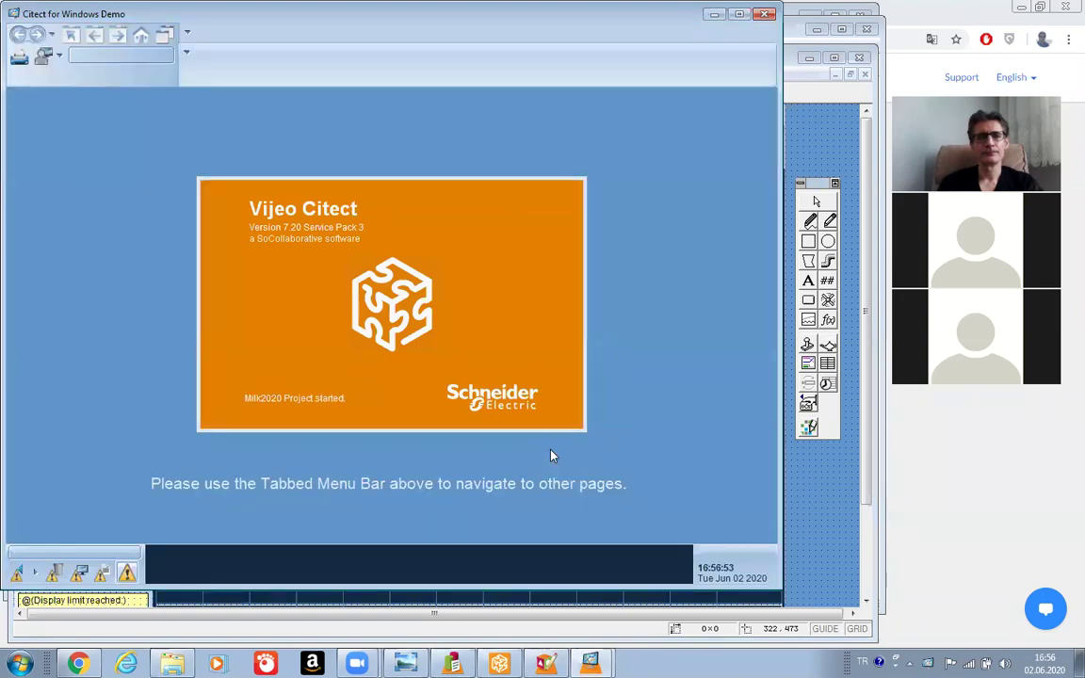
{"action": "left_click", "coordinate": [288, 75]}
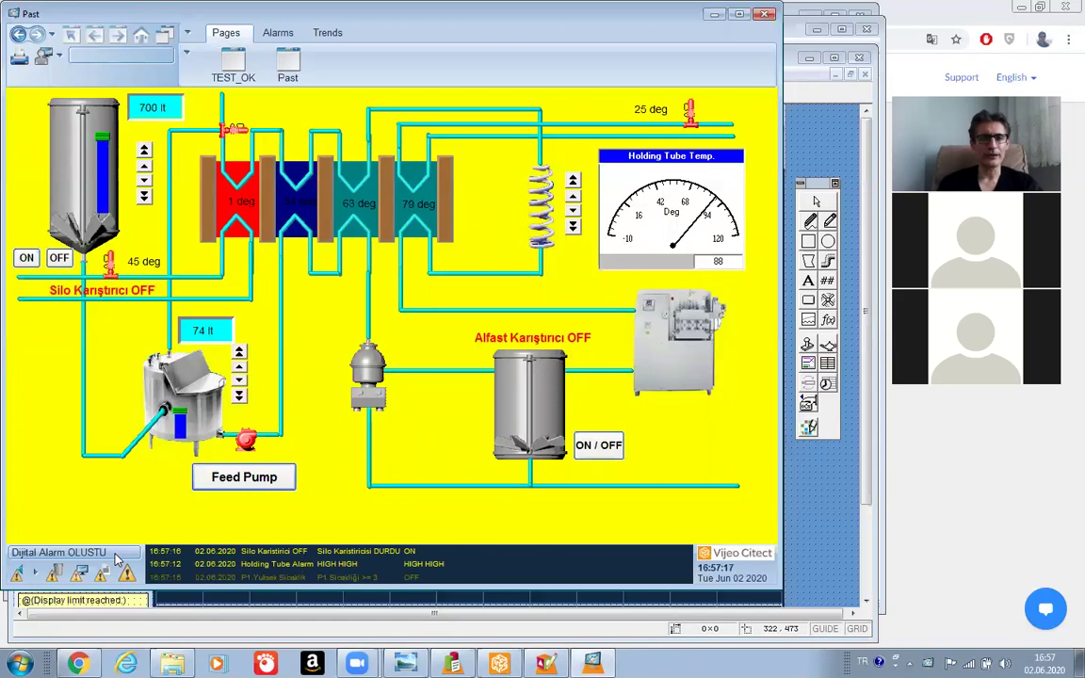
{"action": "left_click", "coordinate": [277, 35]}
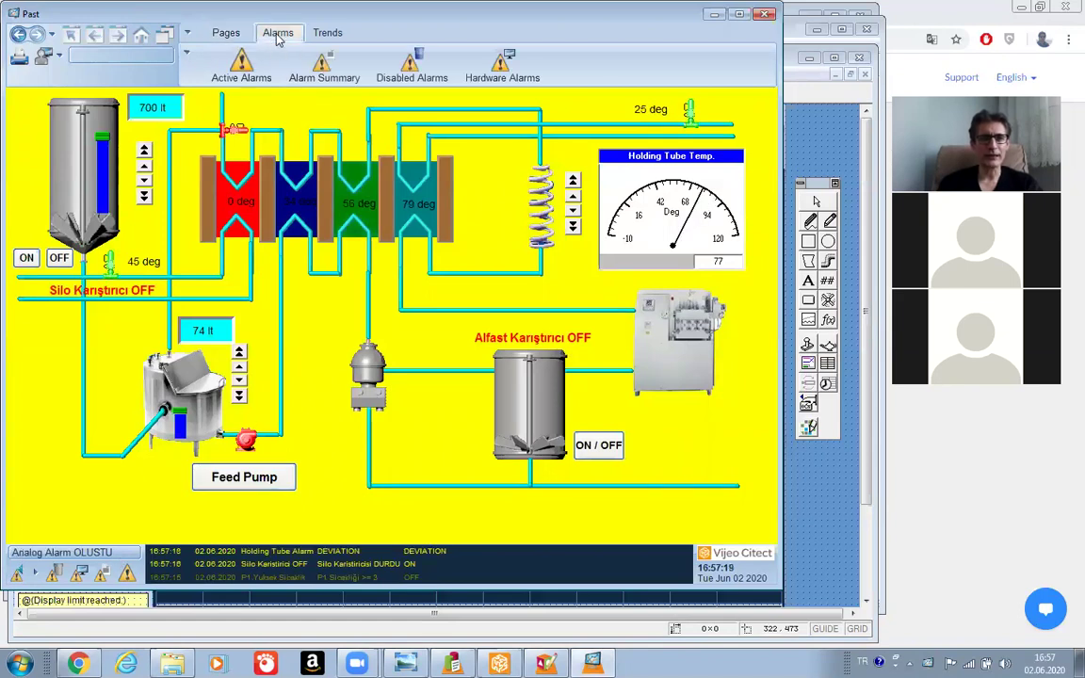
{"action": "left_click", "coordinate": [241, 76]}
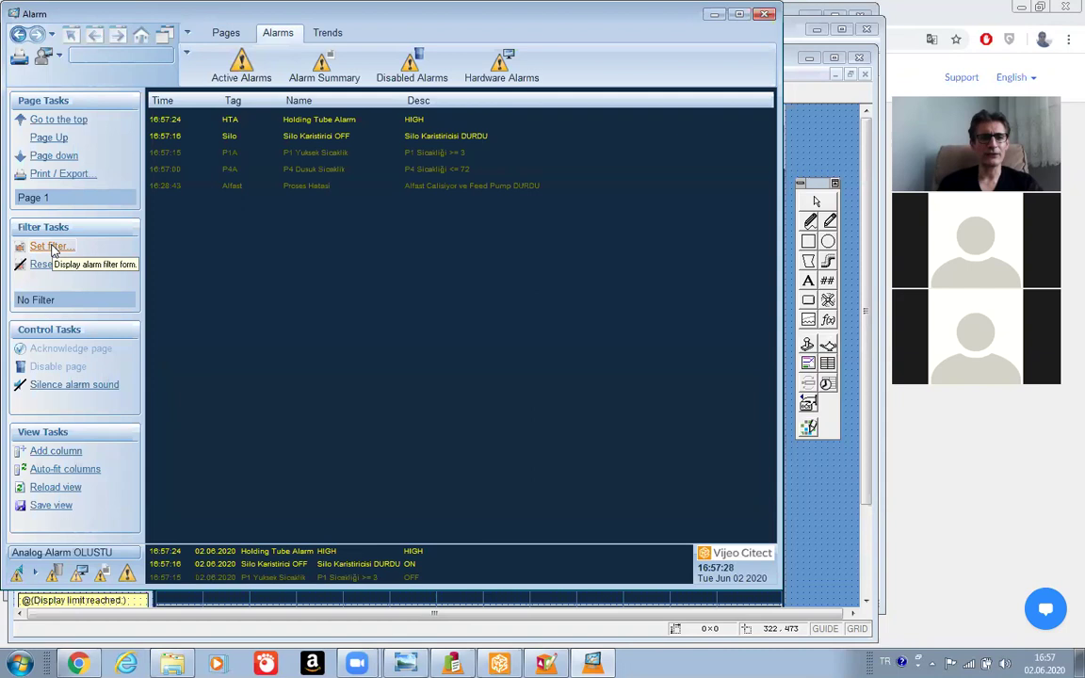
{"action": "left_click", "coordinate": [49, 247]}
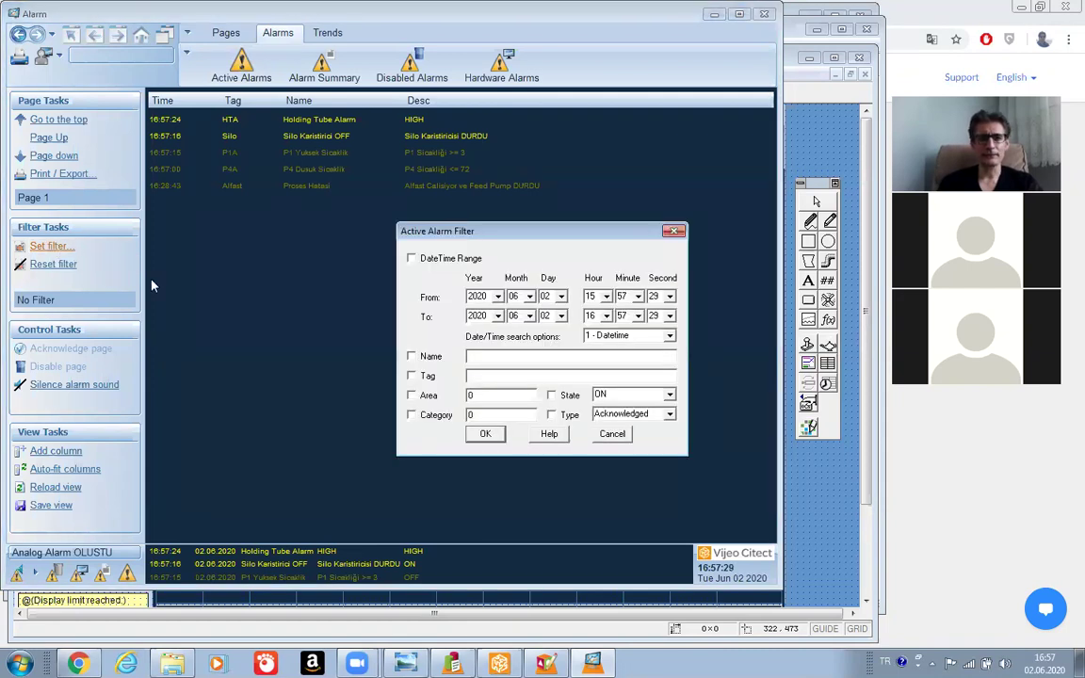
Filter the active alarms by category 2 and select the Silo and Alfast rows.
{"action": "left_click", "coordinate": [480, 414]}
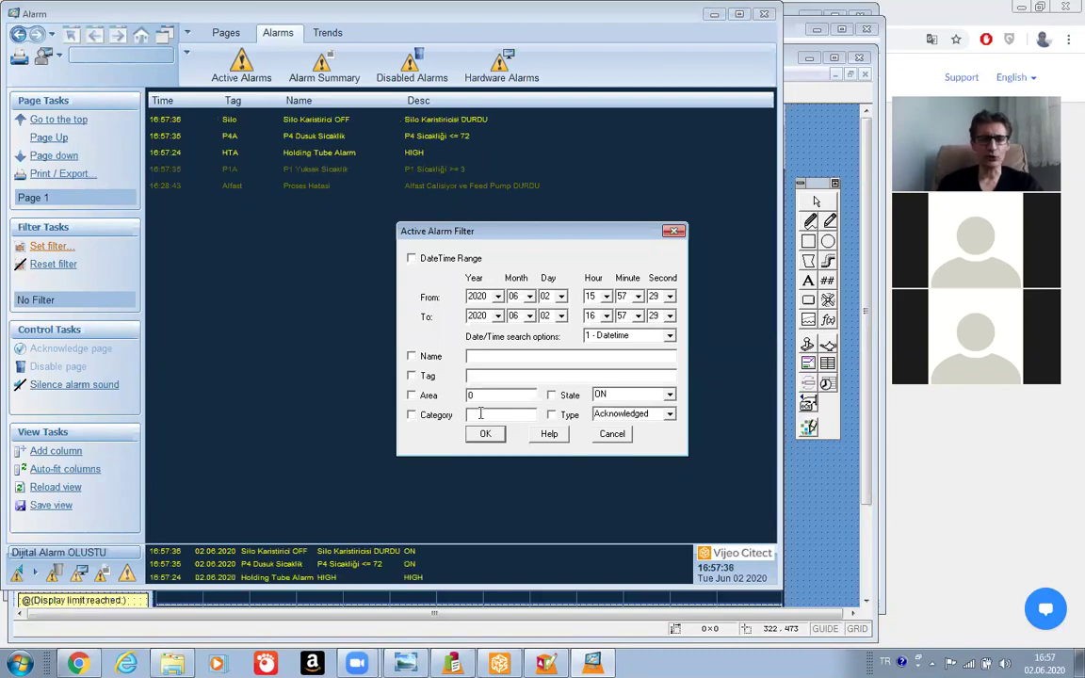
{"action": "type", "text": "2"}
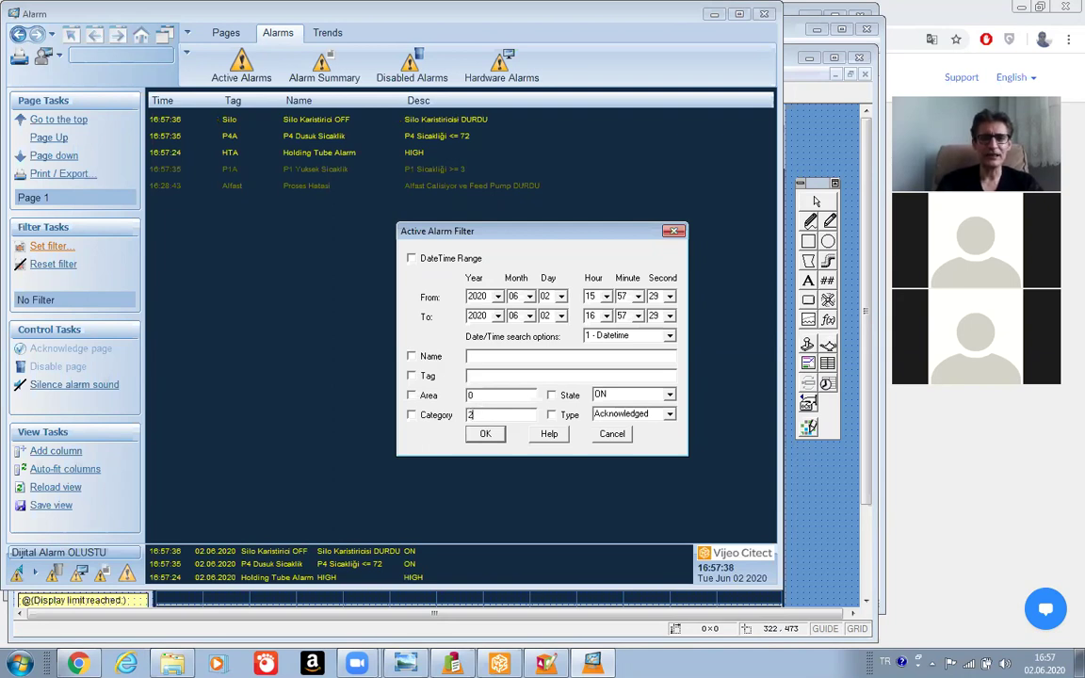
{"action": "left_click", "coordinate": [485, 436]}
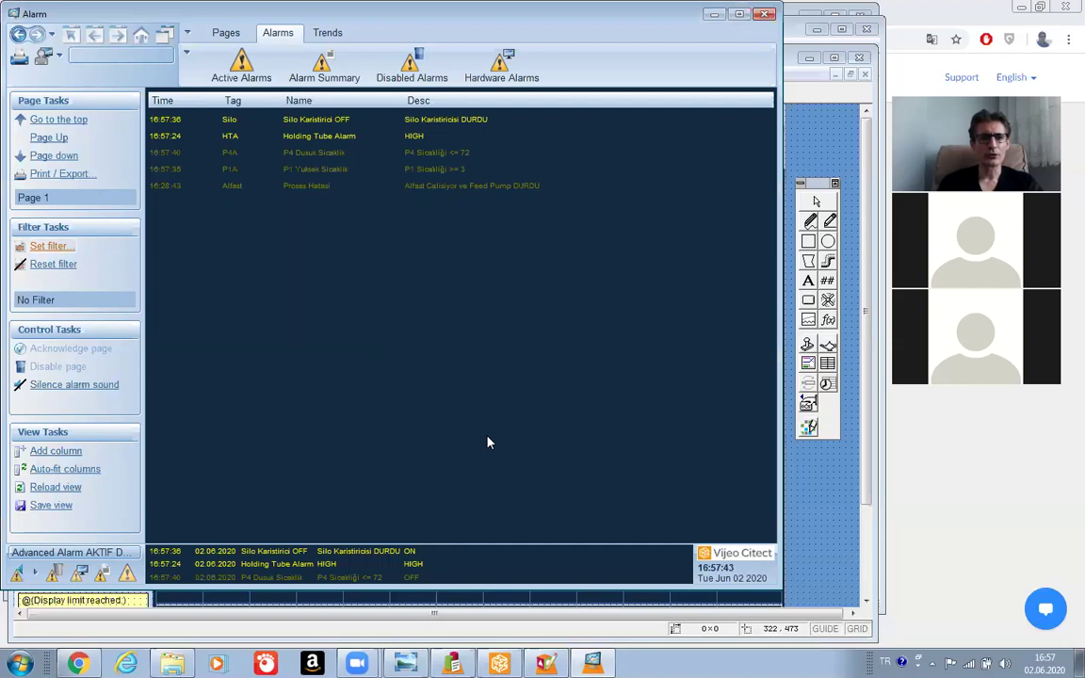
{"action": "left_click", "coordinate": [48, 246]}
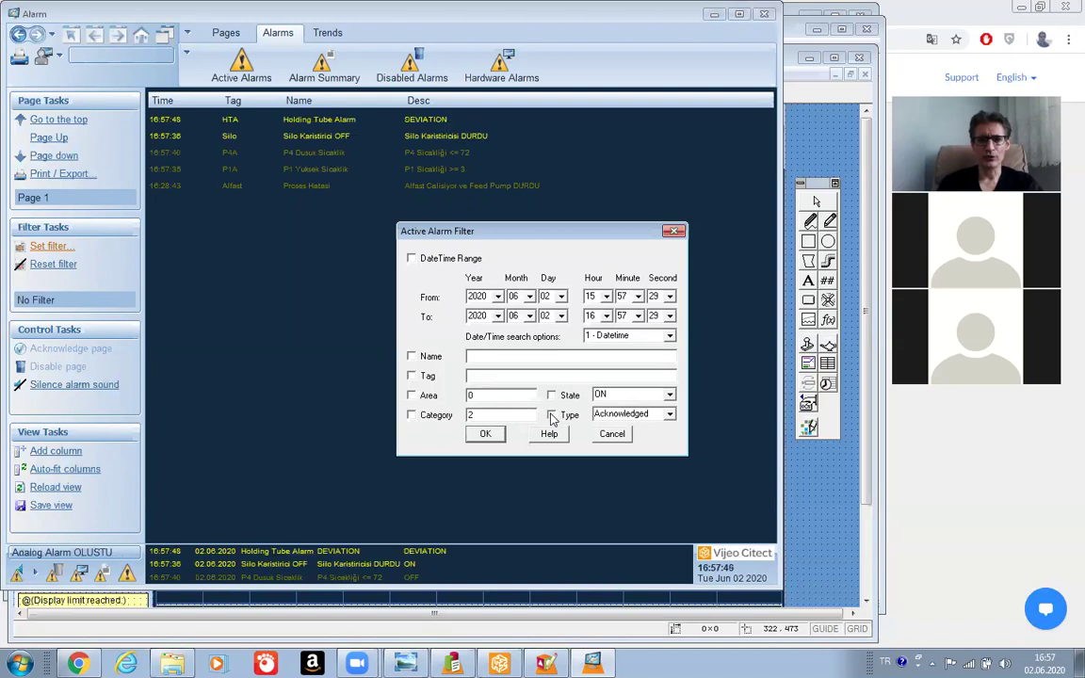
{"action": "left_click", "coordinate": [411, 415]}
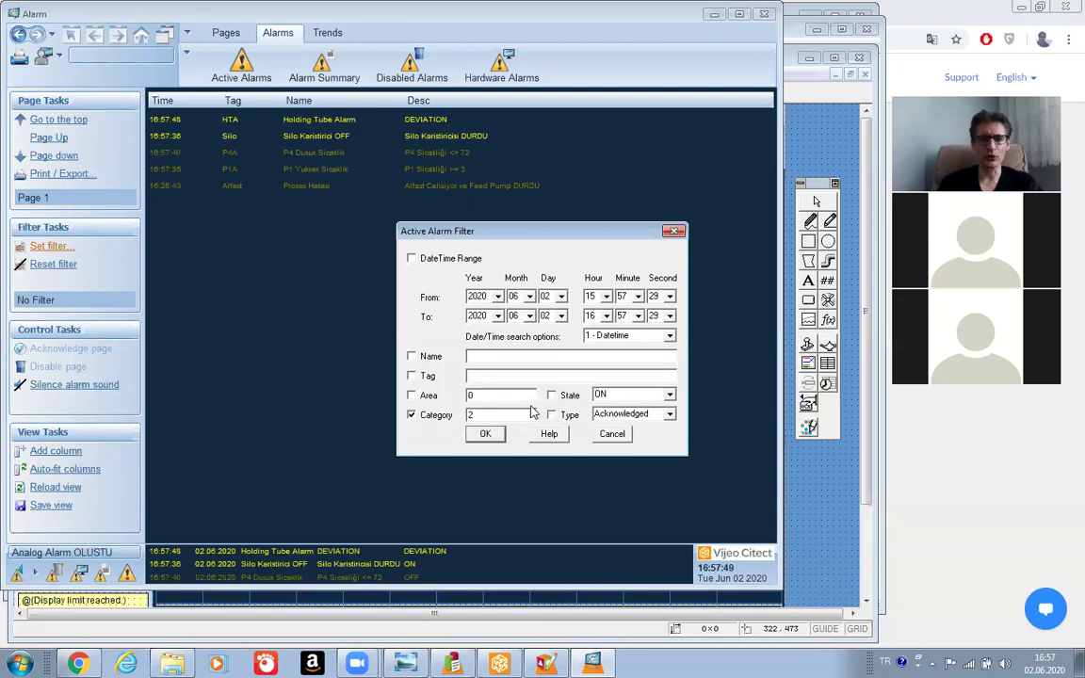
{"action": "left_click", "coordinate": [484, 435]}
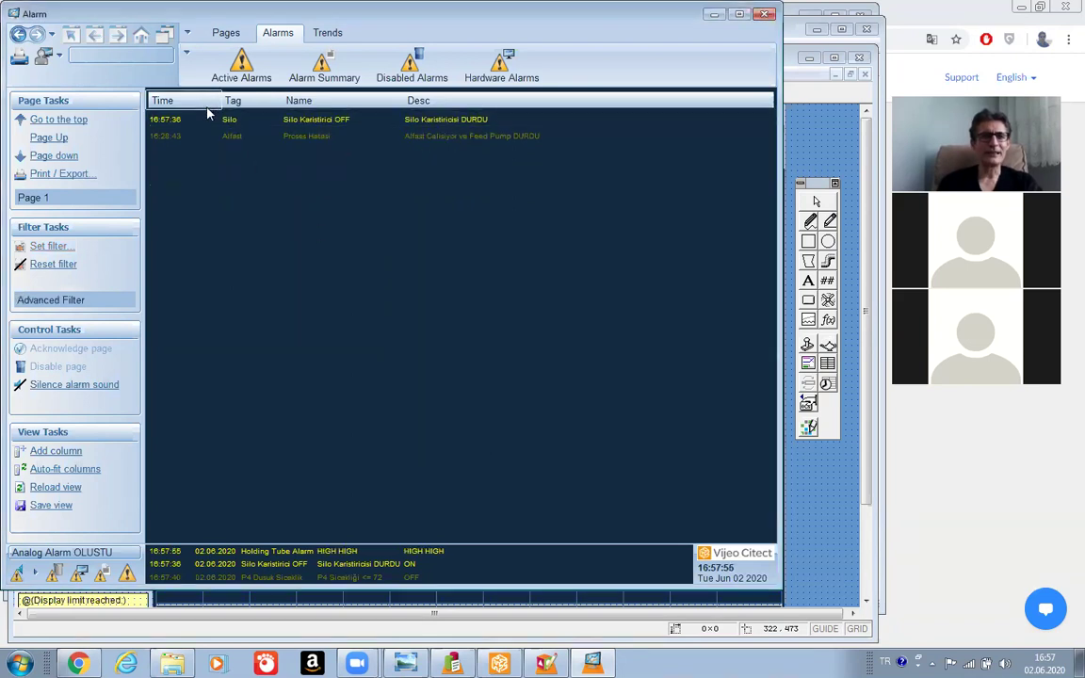
{"action": "left_click", "coordinate": [241, 122]}
{"action": "left_click", "coordinate": [225, 139]}
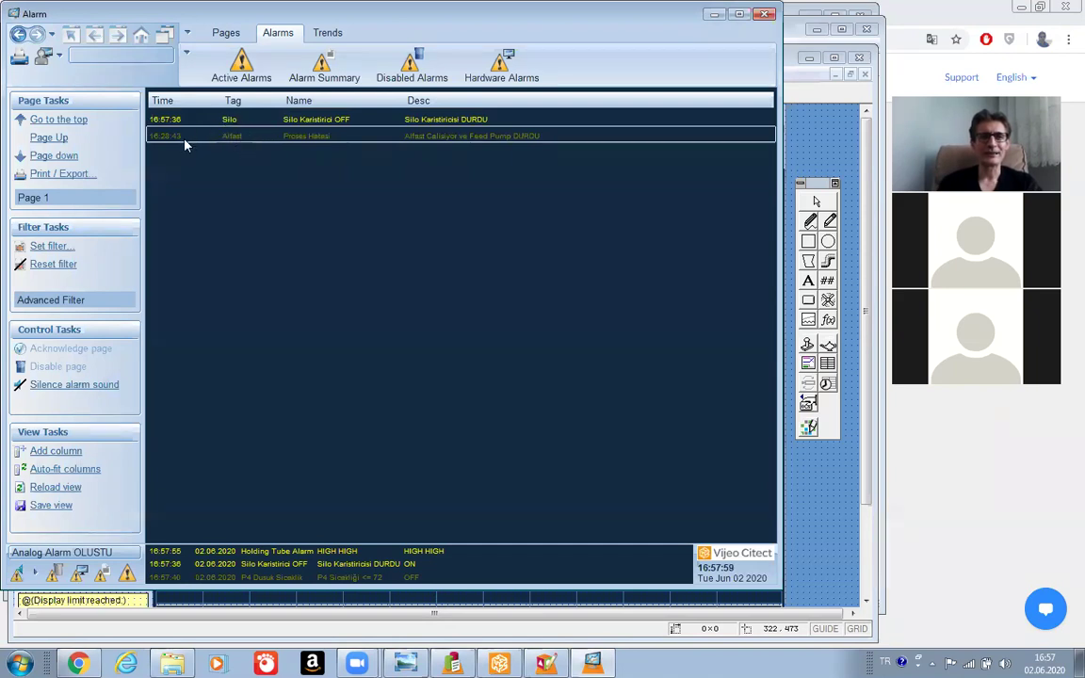
Reset the filter, then filter the active alarms by category 1 instead.
{"action": "left_click", "coordinate": [54, 266]}
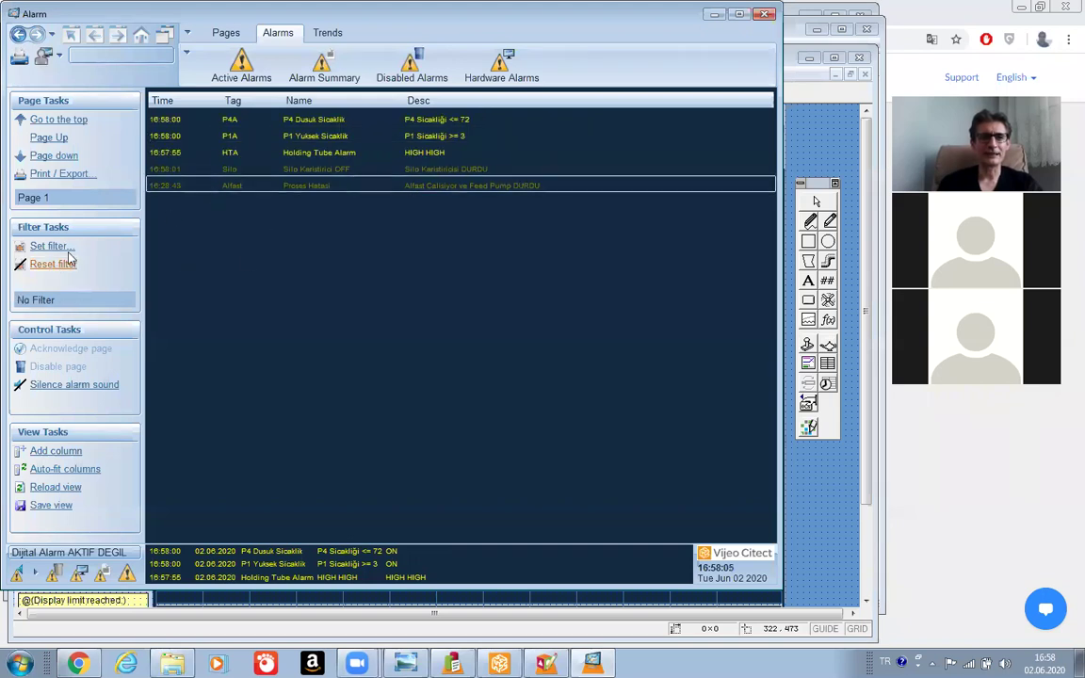
{"action": "left_click", "coordinate": [52, 247]}
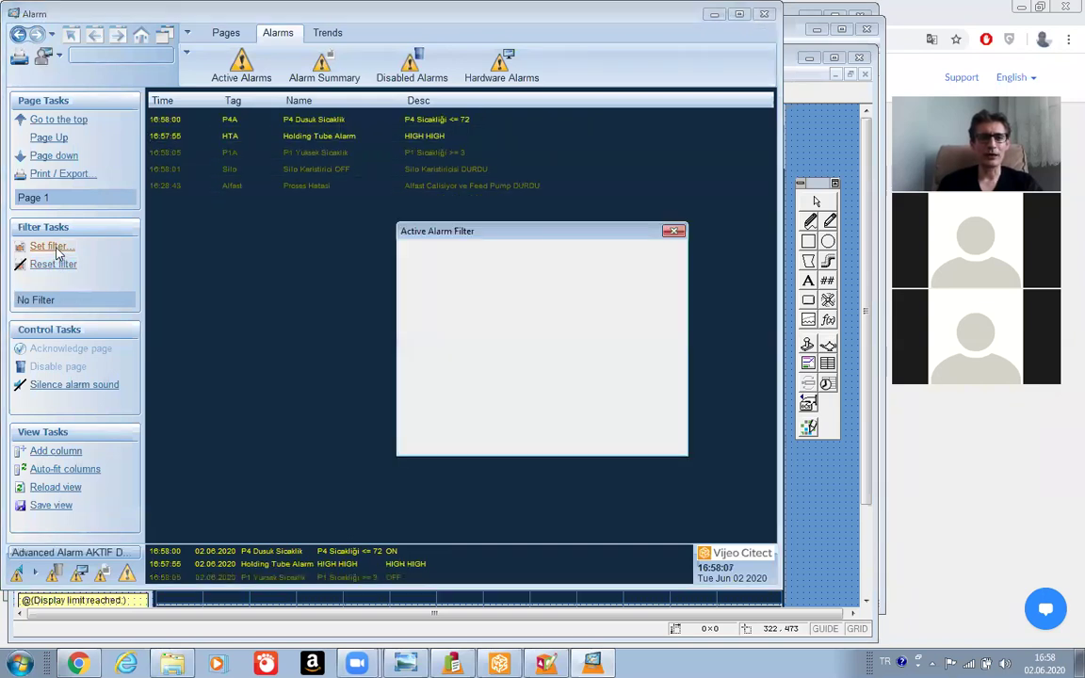
{"action": "left_click", "coordinate": [410, 414]}
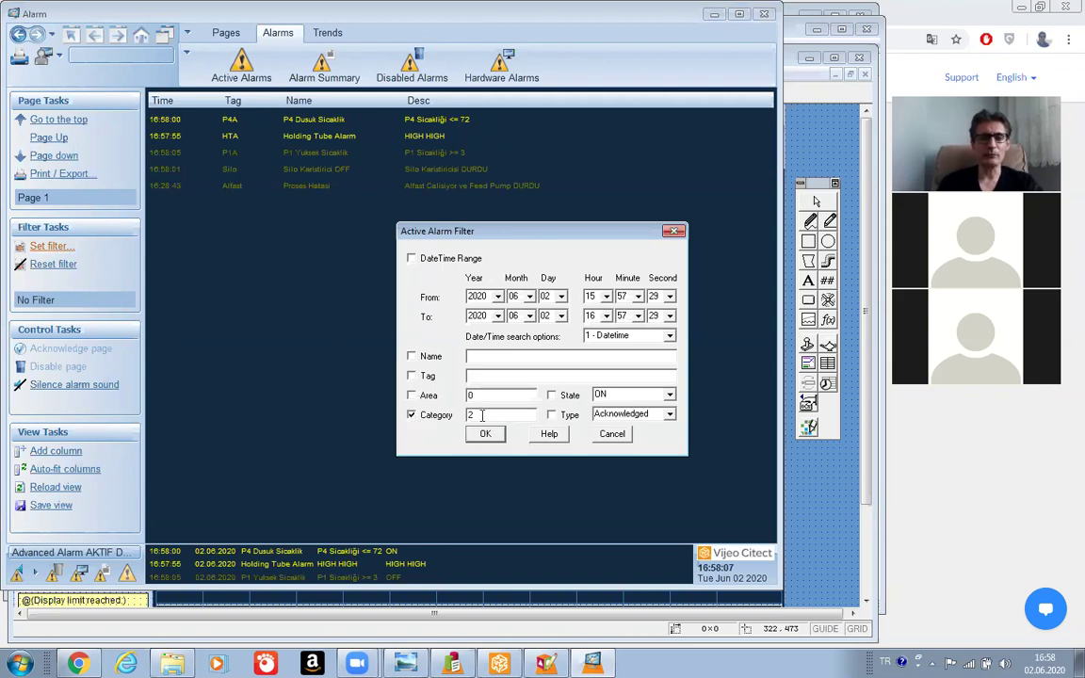
{"action": "type", "text": "1"}
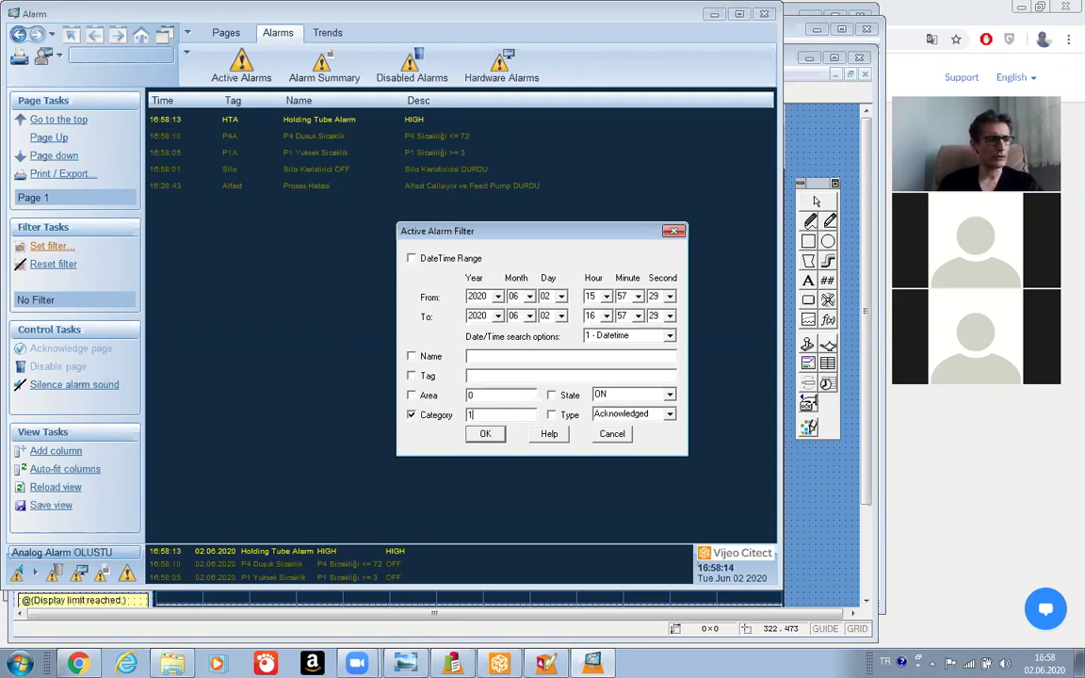
{"action": "left_click", "coordinate": [485, 435]}
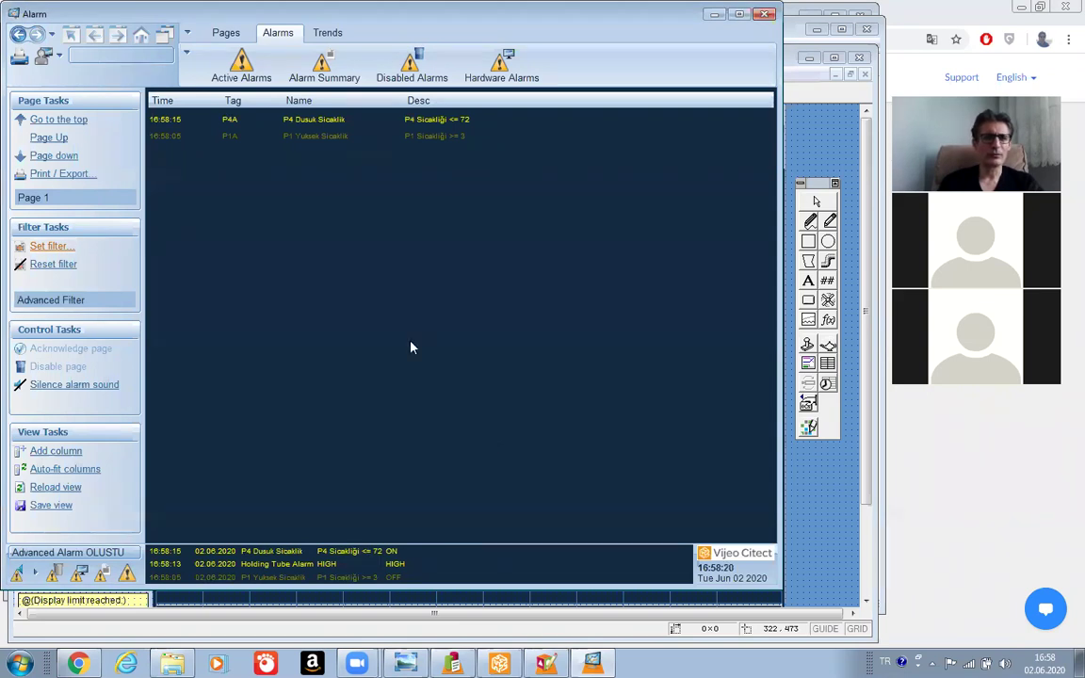
Select P1A, clear the filter, try a category 3 filter, clear it, then open Alarm Summary.
{"action": "left_click", "coordinate": [309, 133]}
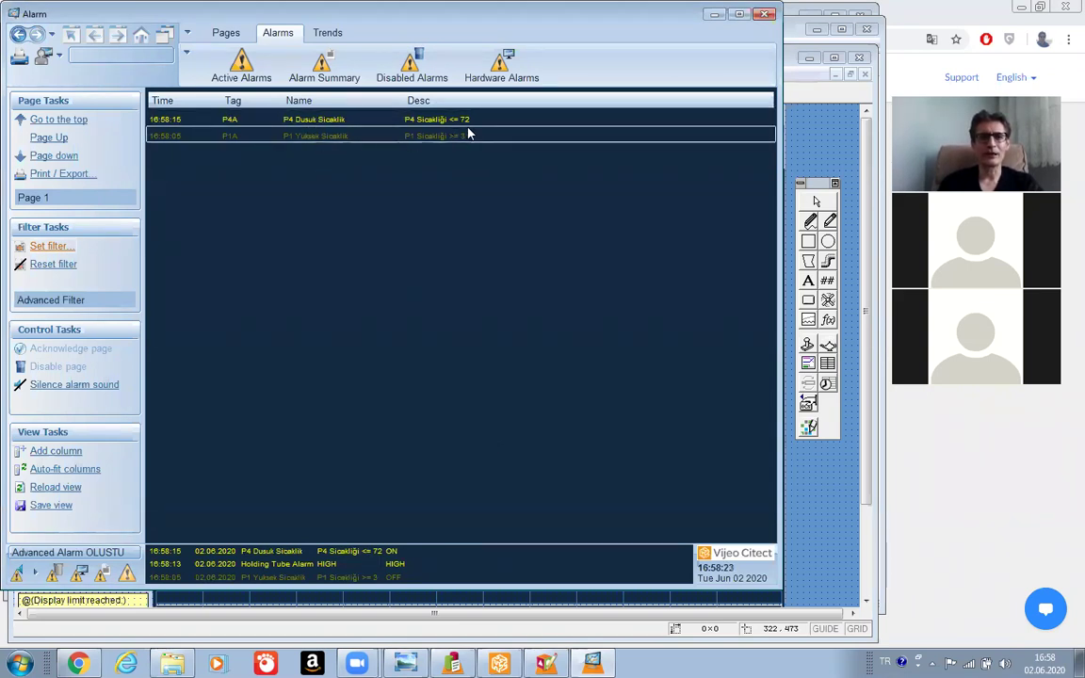
{"action": "left_click", "coordinate": [43, 267]}
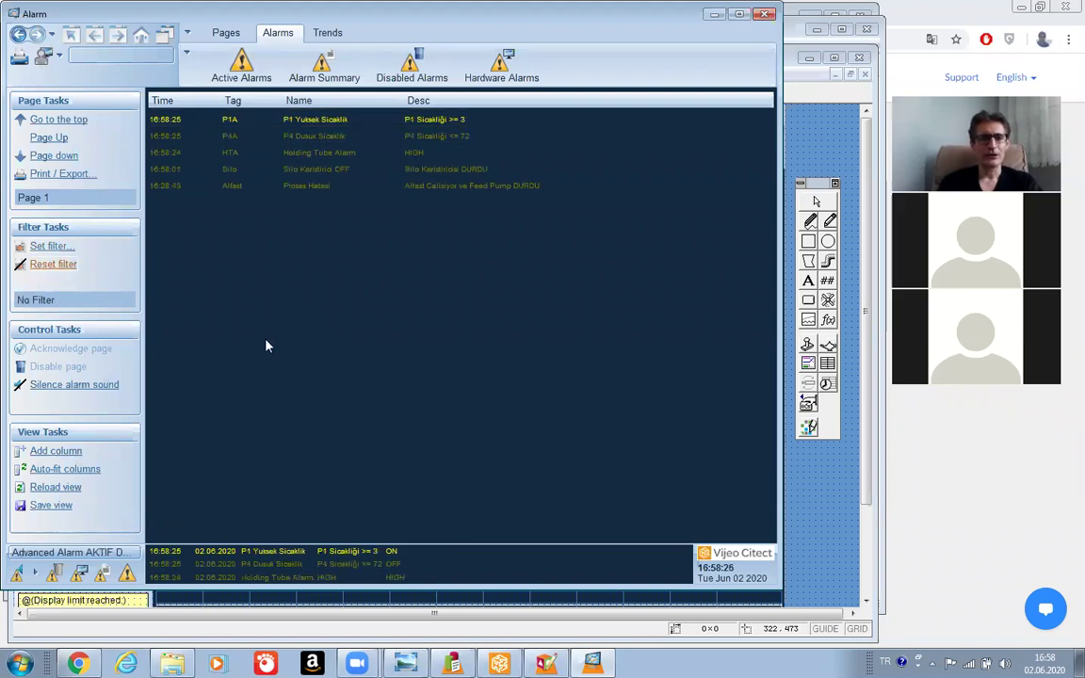
{"action": "left_click", "coordinate": [60, 246]}
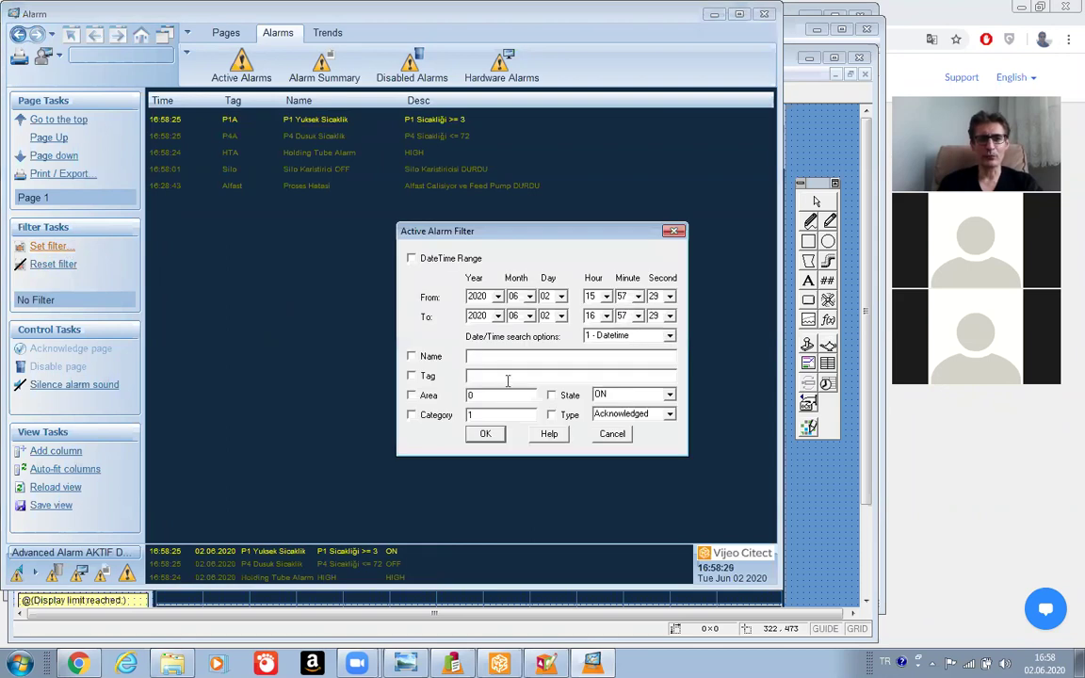
{"action": "left_click", "coordinate": [412, 414]}
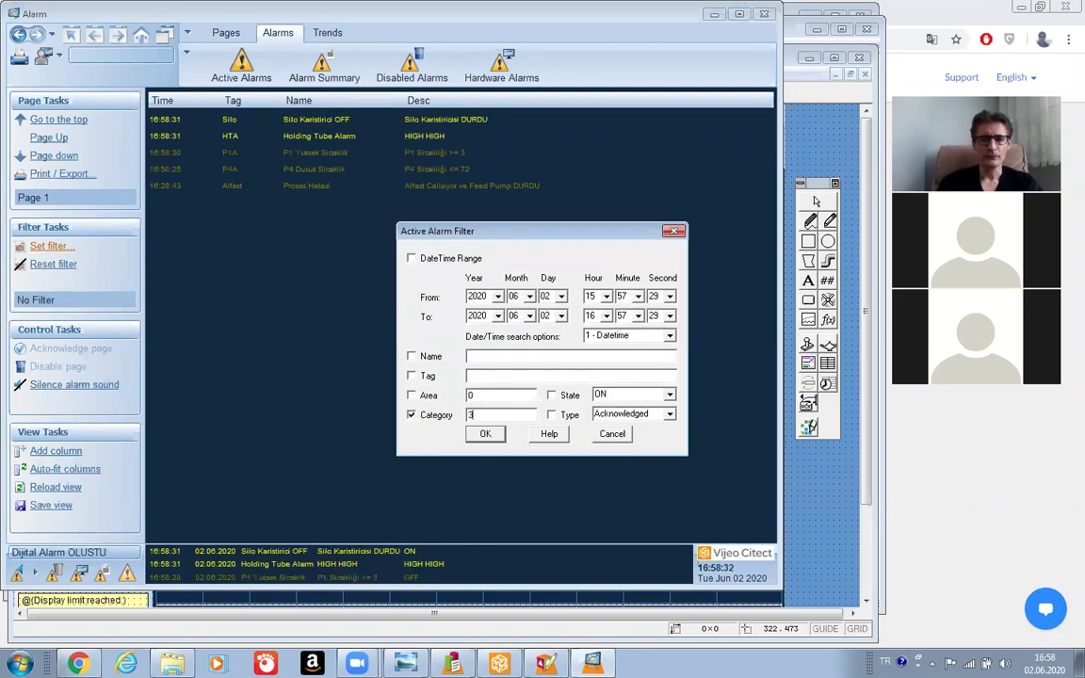
{"action": "left_click", "coordinate": [484, 434]}
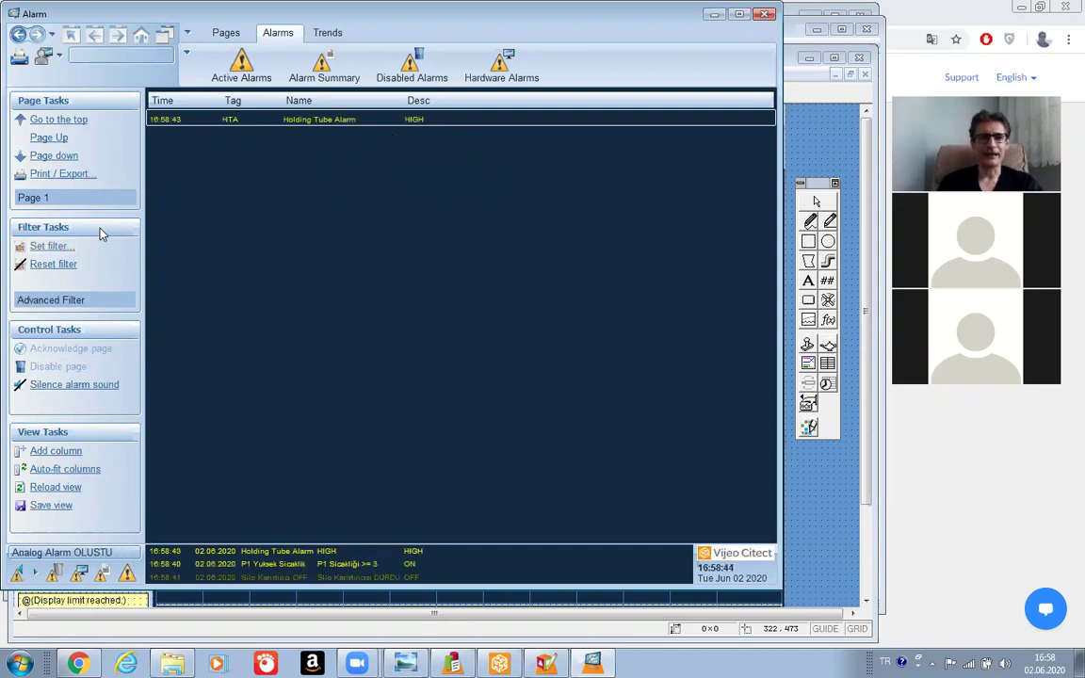
{"action": "left_click", "coordinate": [62, 266]}
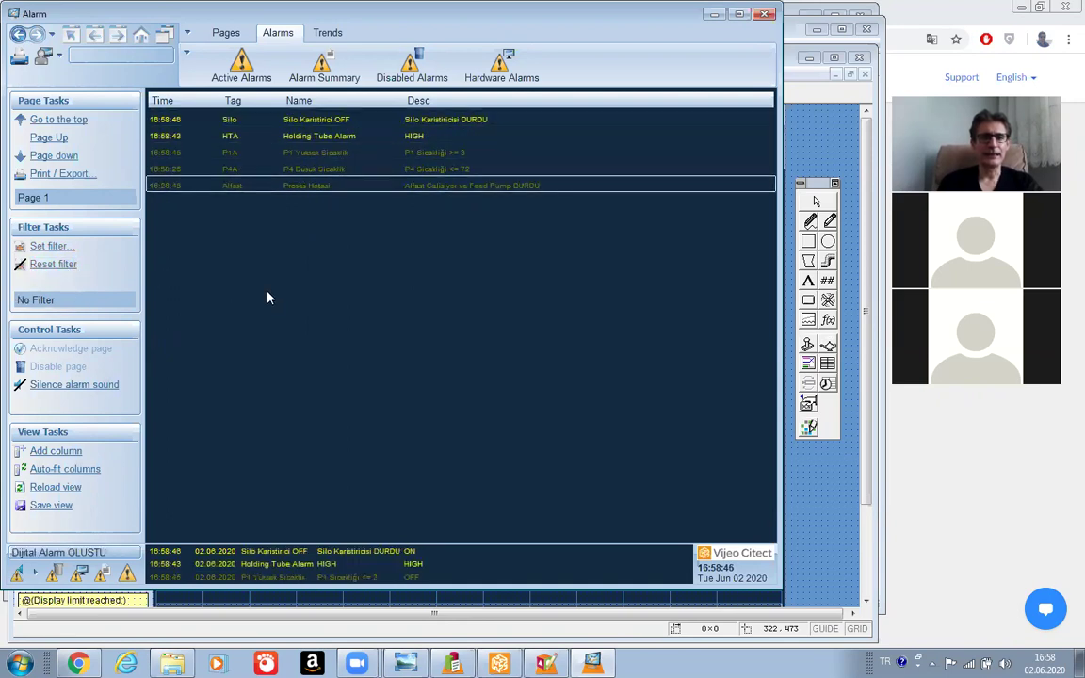
{"action": "left_click", "coordinate": [323, 77]}
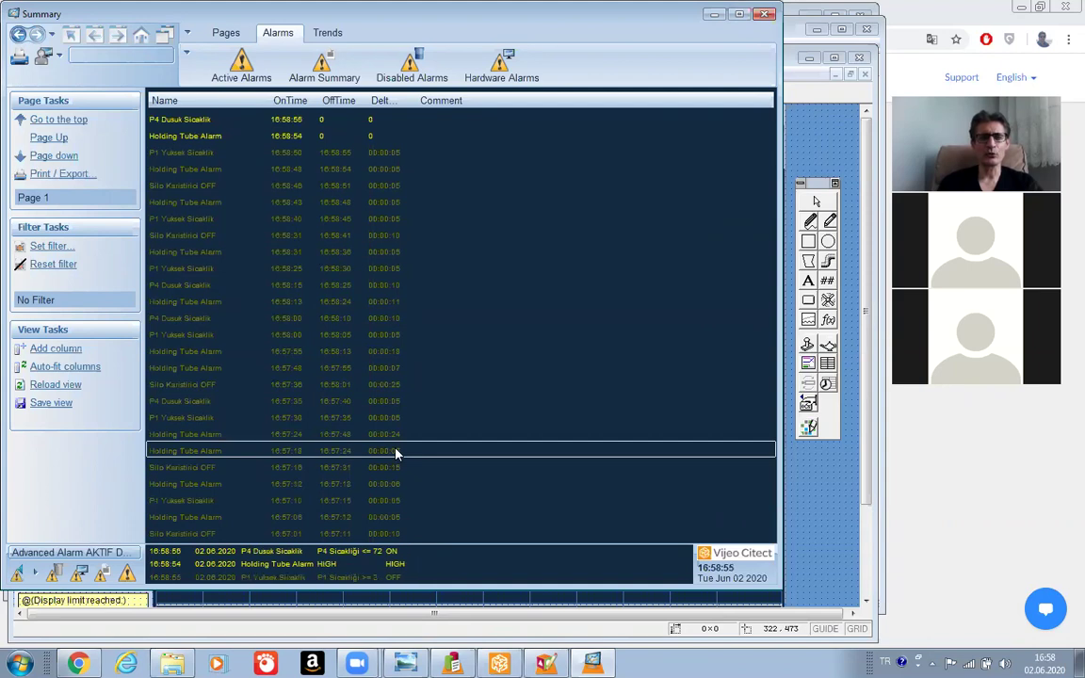
{"action": "left_click", "coordinate": [49, 247]}
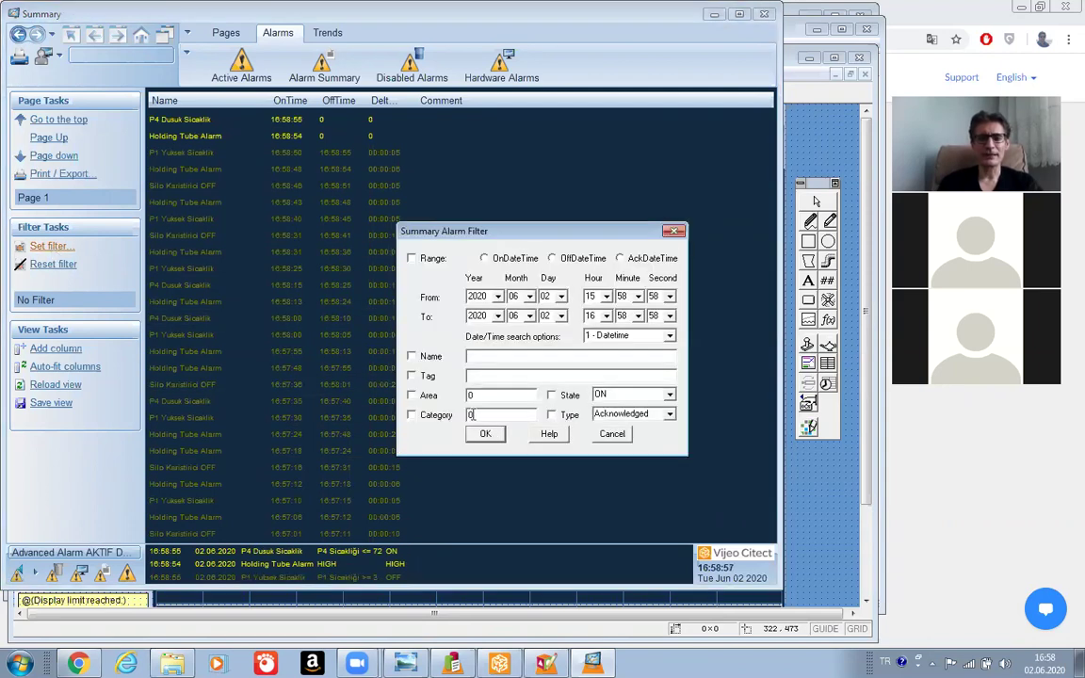
{"action": "left_click", "coordinate": [411, 414]}
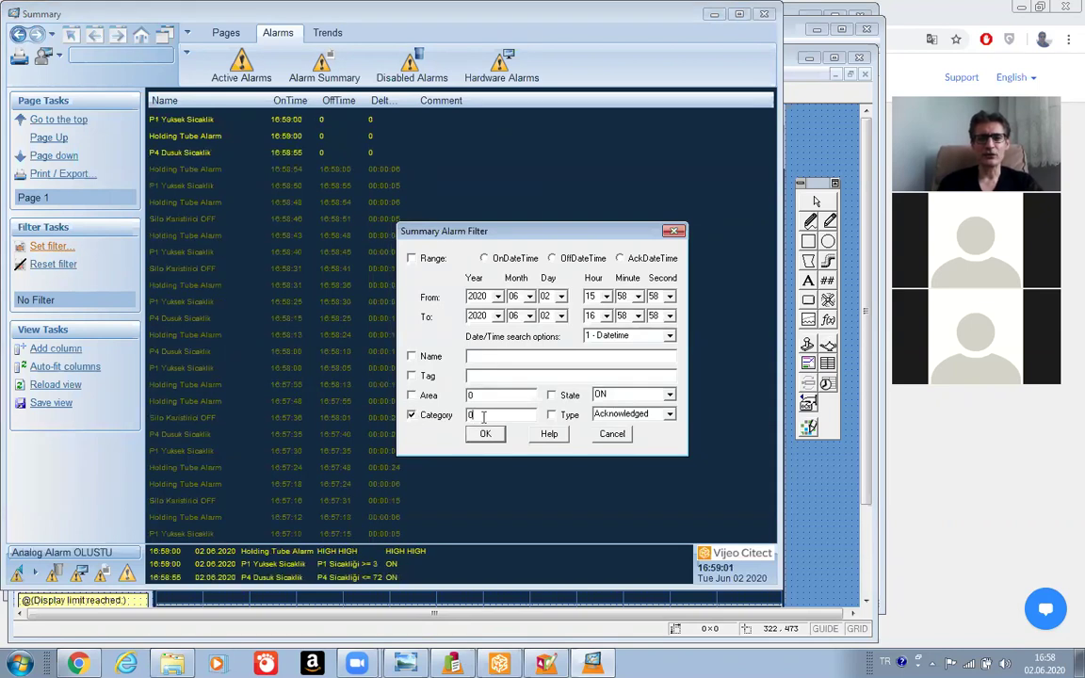
{"action": "key", "text": "BackSpace"}
{"action": "type", "text": "1"}
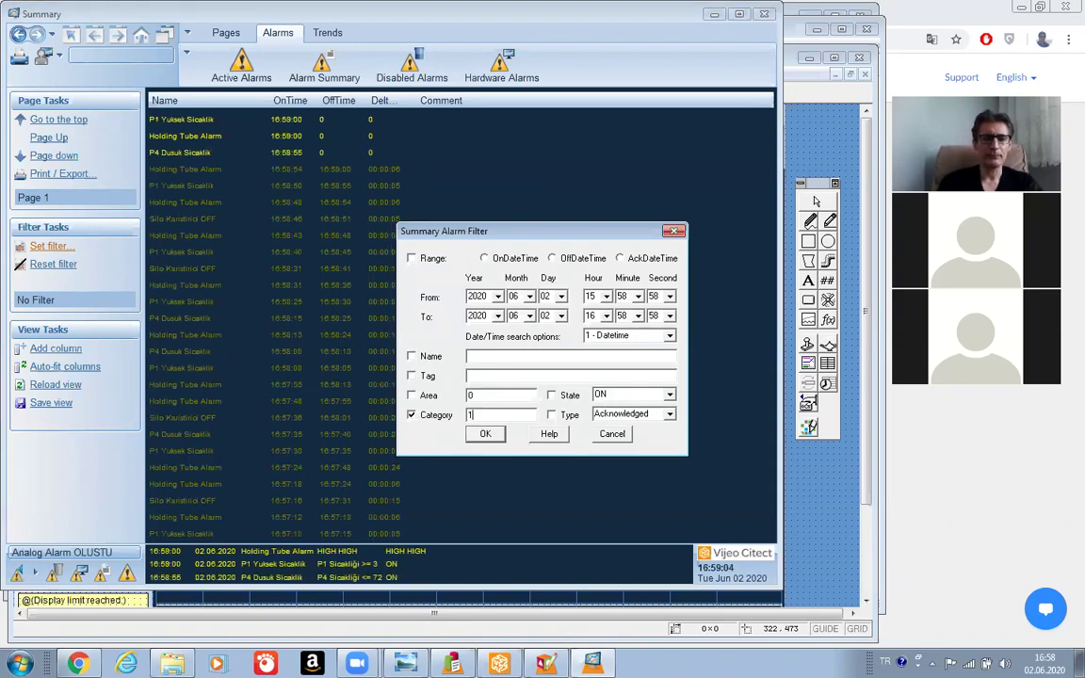
{"action": "left_click", "coordinate": [484, 434]}
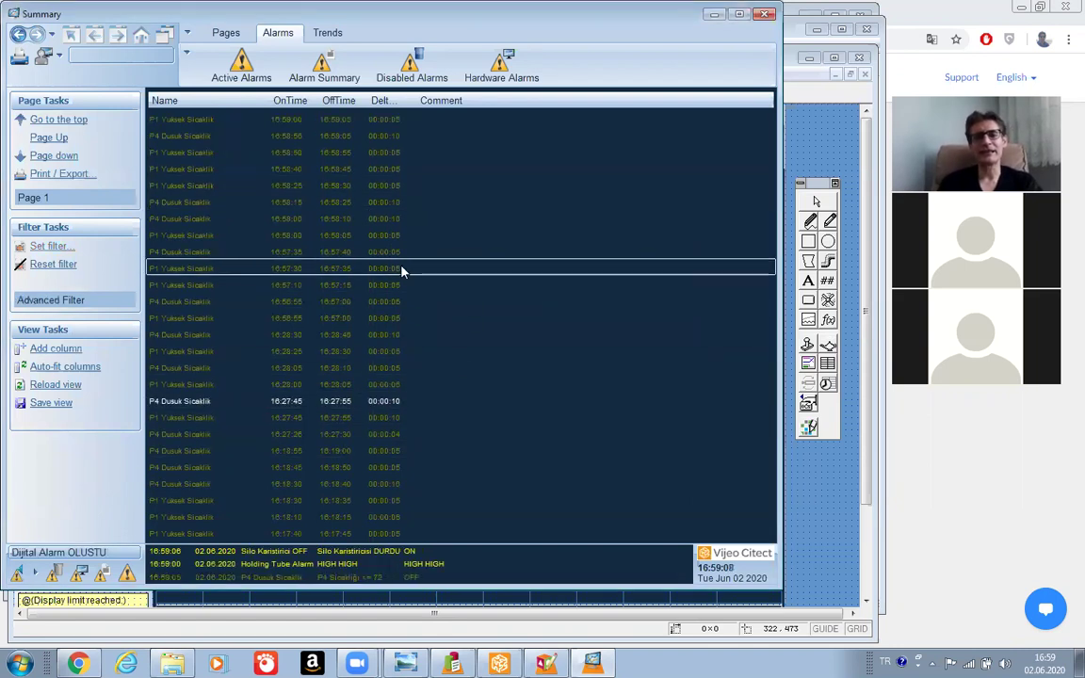
{"action": "left_click", "coordinate": [52, 246]}
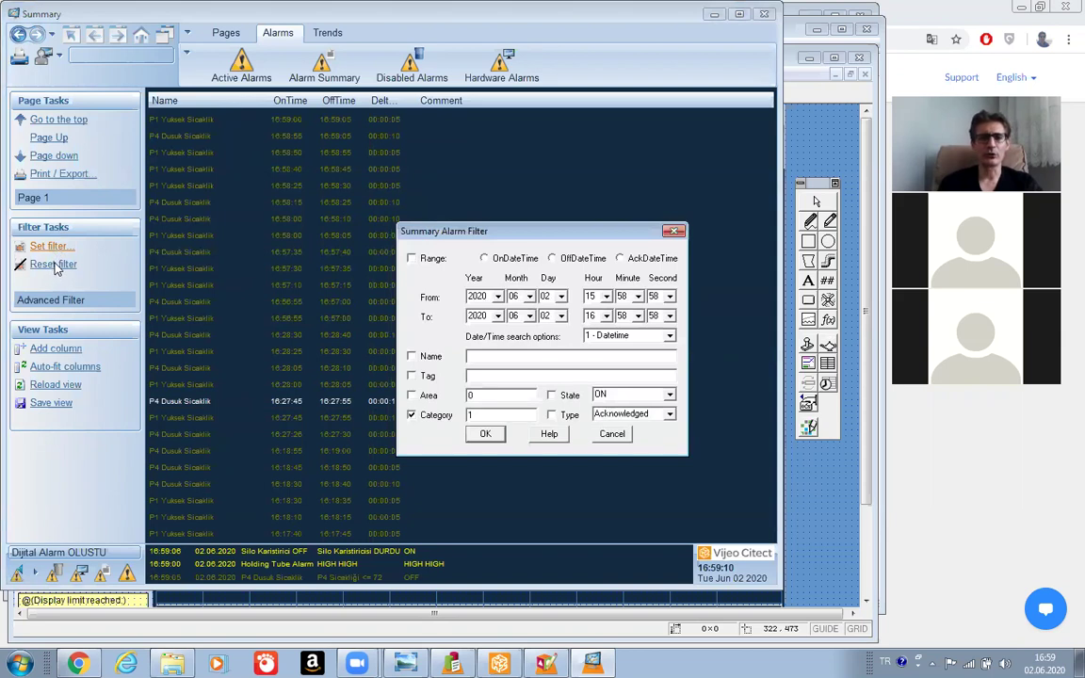
{"action": "left_click", "coordinate": [480, 415]}
{"action": "key", "text": "BackSpace"}
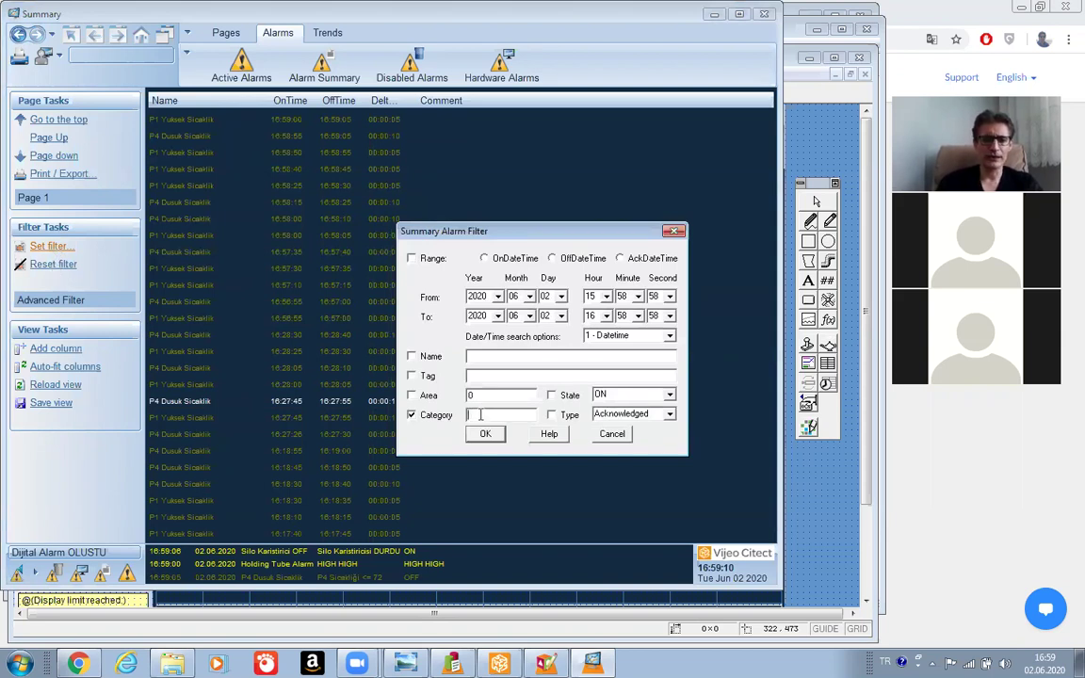
{"action": "left_click", "coordinate": [485, 434]}
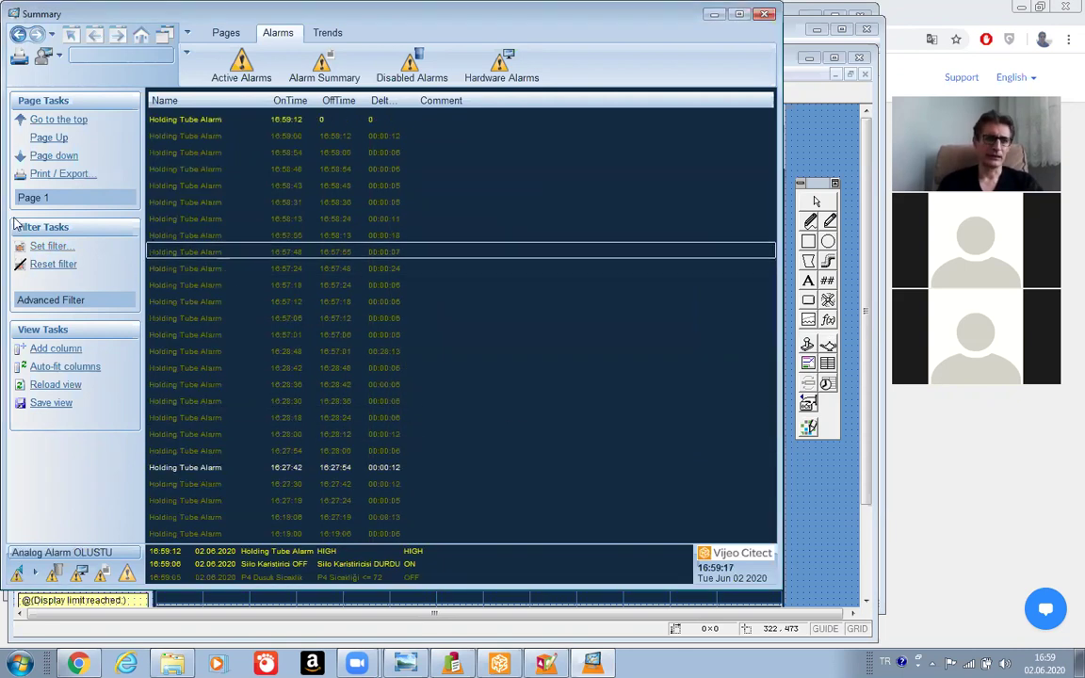
{"action": "left_click", "coordinate": [47, 265]}
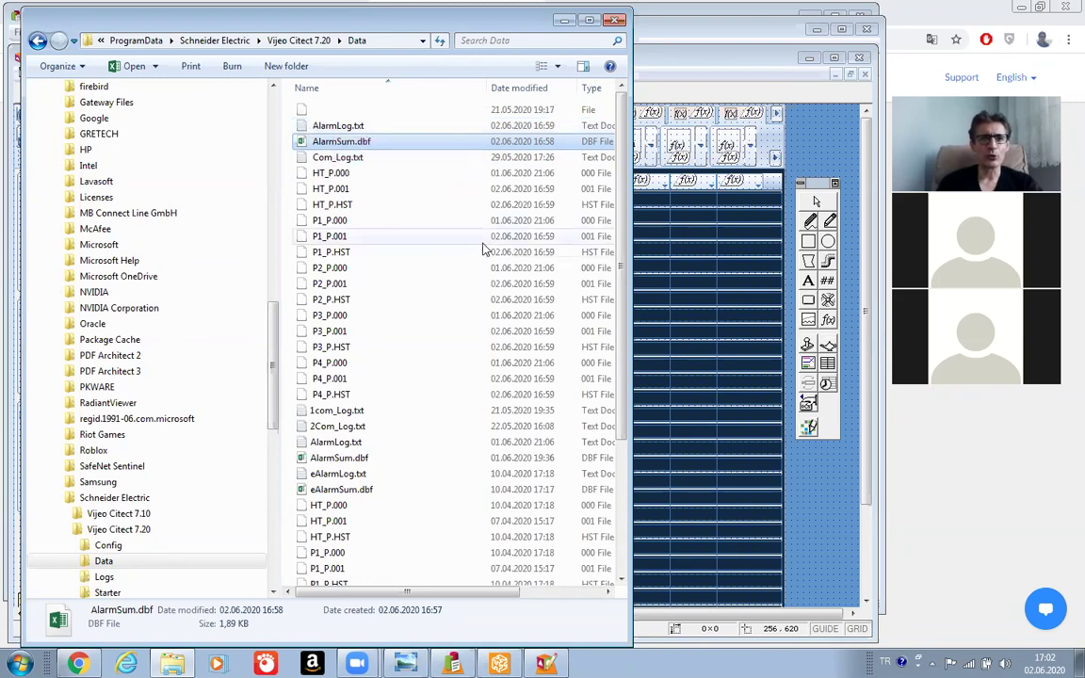
Read AlarmLog.txt in Notepad to the end, close it, and select AlarmSum.dbf.
{"action": "double_click", "coordinate": [302, 127]}
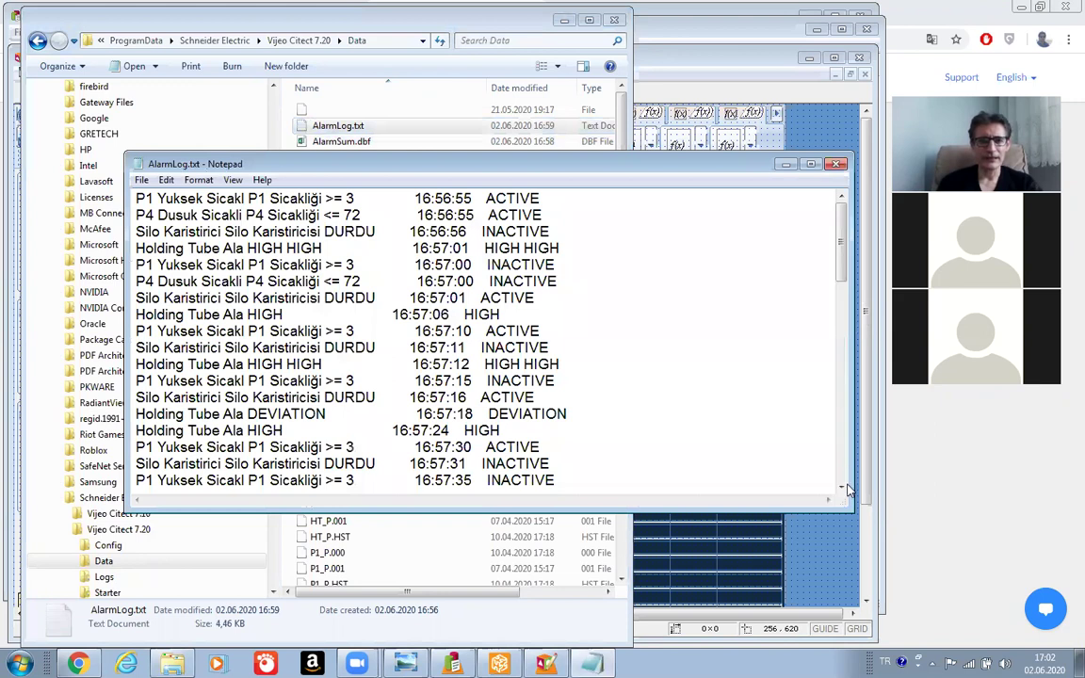
{"action": "scroll", "coordinate": [250, 475], "scroll_direction": "down", "scroll_amount": 10}
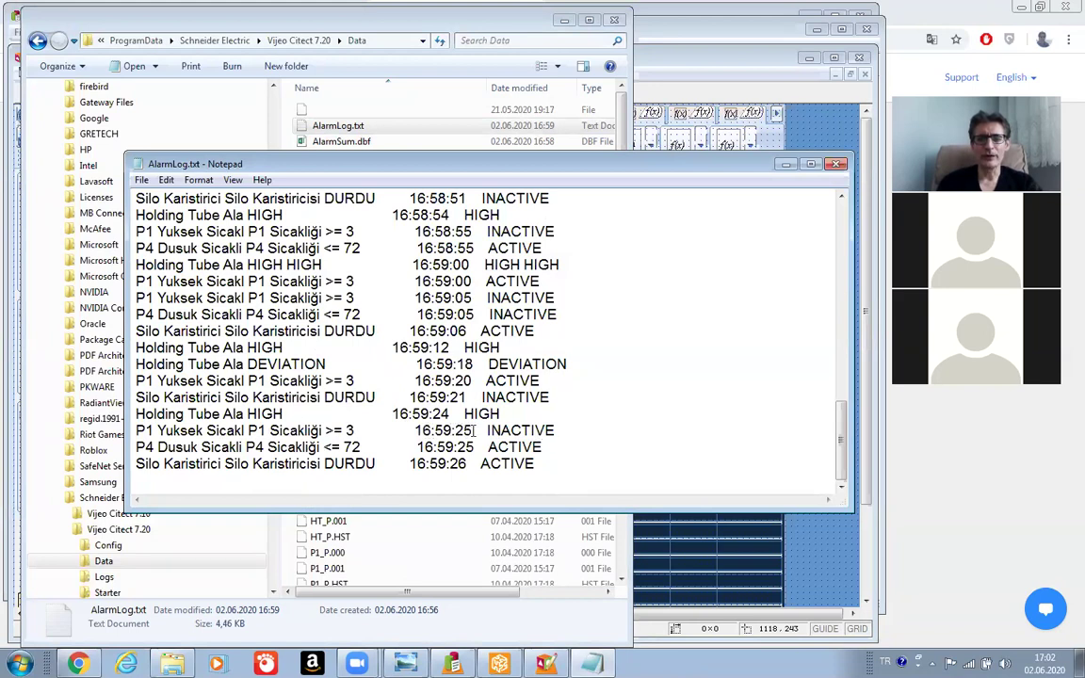
{"action": "left_click", "coordinate": [750, 142]}
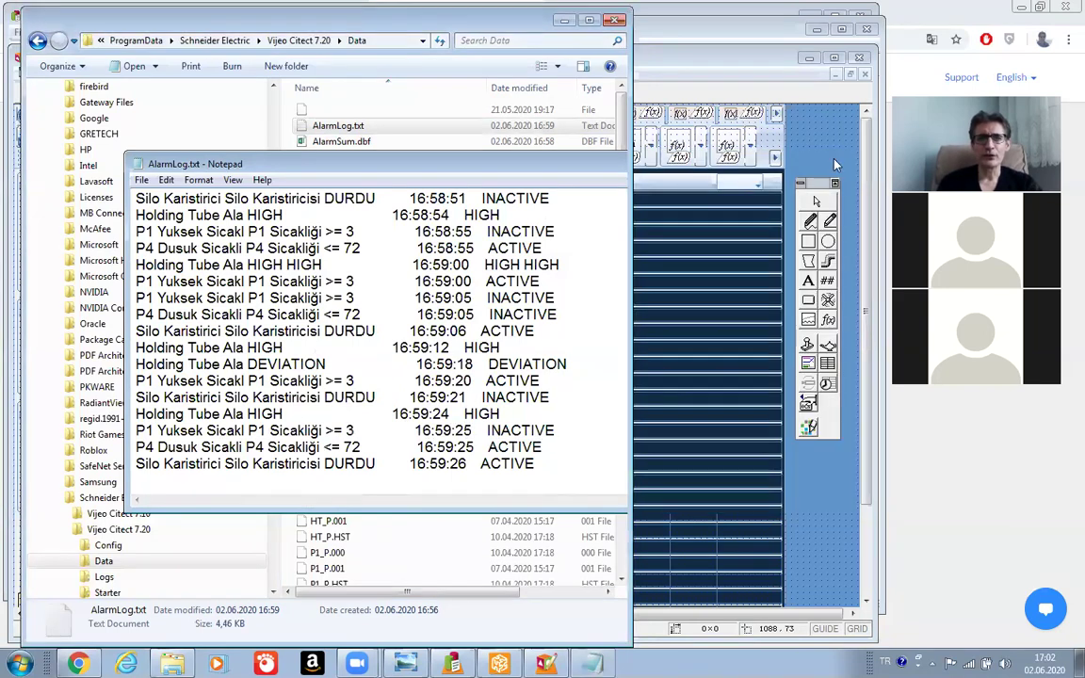
{"action": "left_click", "coordinate": [512, 174]}
{"action": "left_click", "coordinate": [319, 146]}
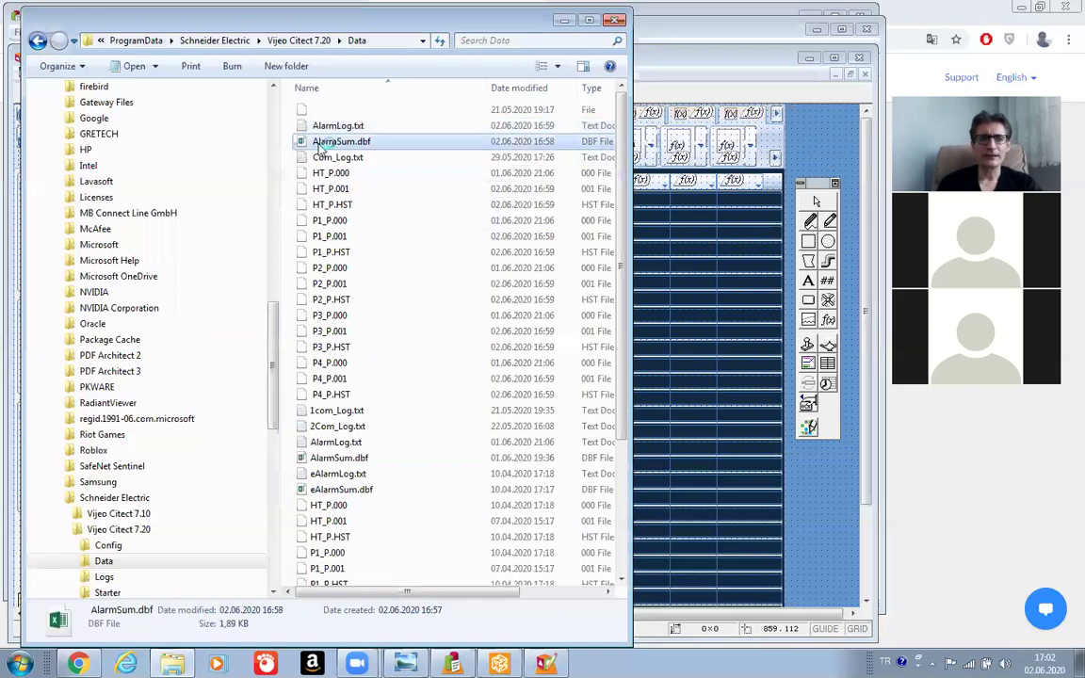
Review AlarmSum.dbf's 25 alarm rows in Excel, close Excel, and minimise the Data folder.
{"action": "double_click", "coordinate": [320, 146]}
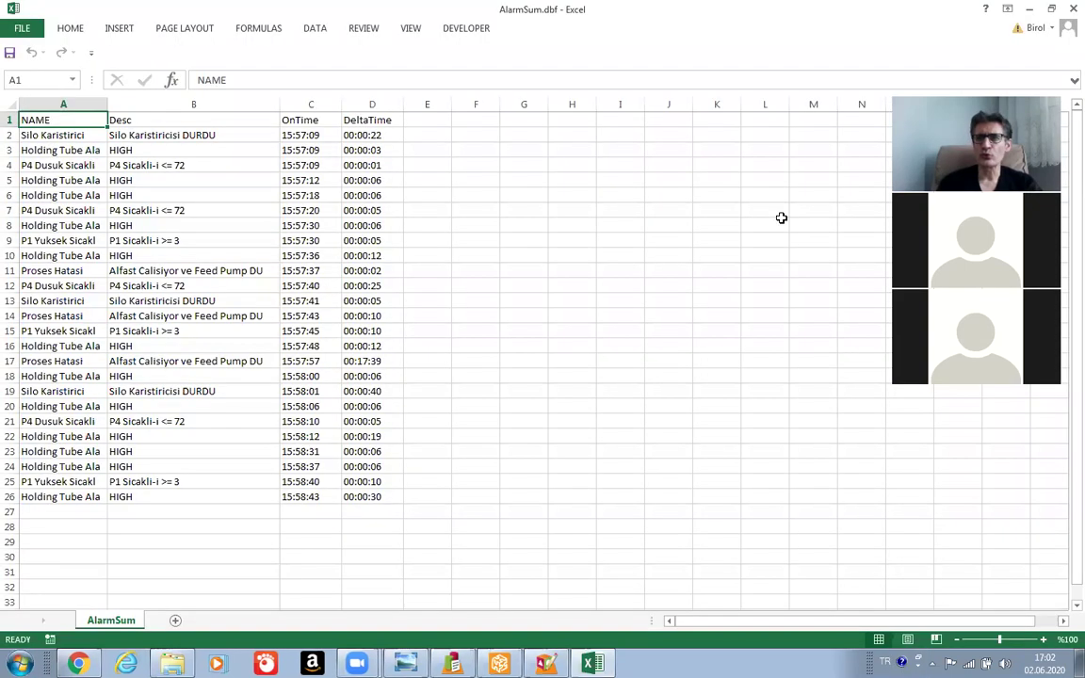
{"action": "left_click", "coordinate": [1071, 8]}
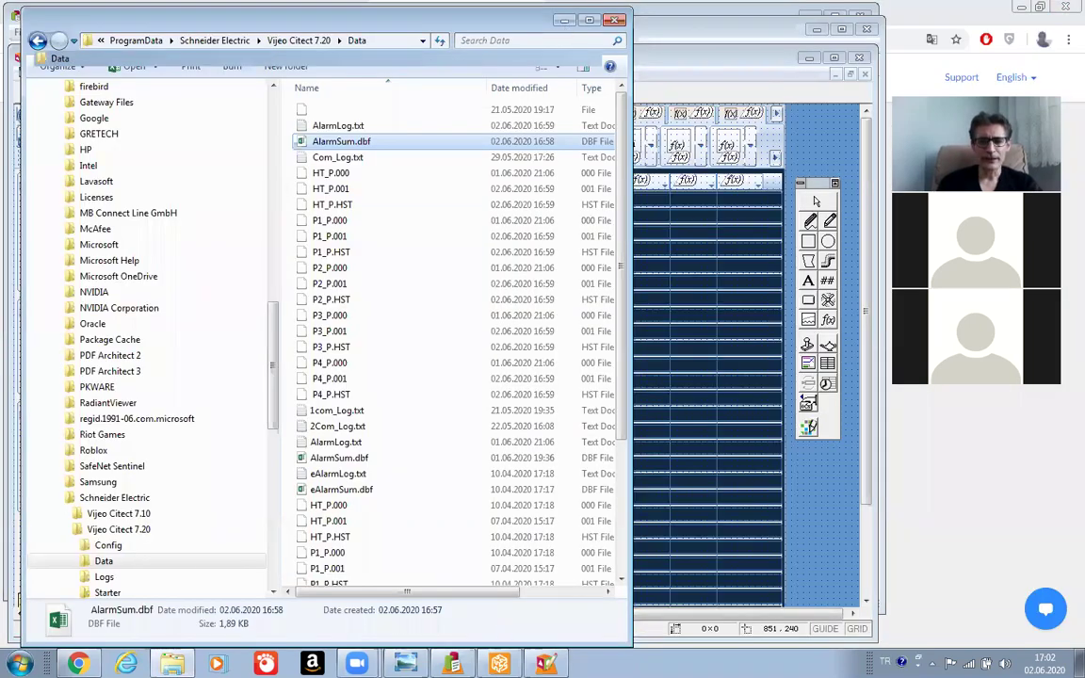
{"action": "left_click", "coordinate": [562, 20]}
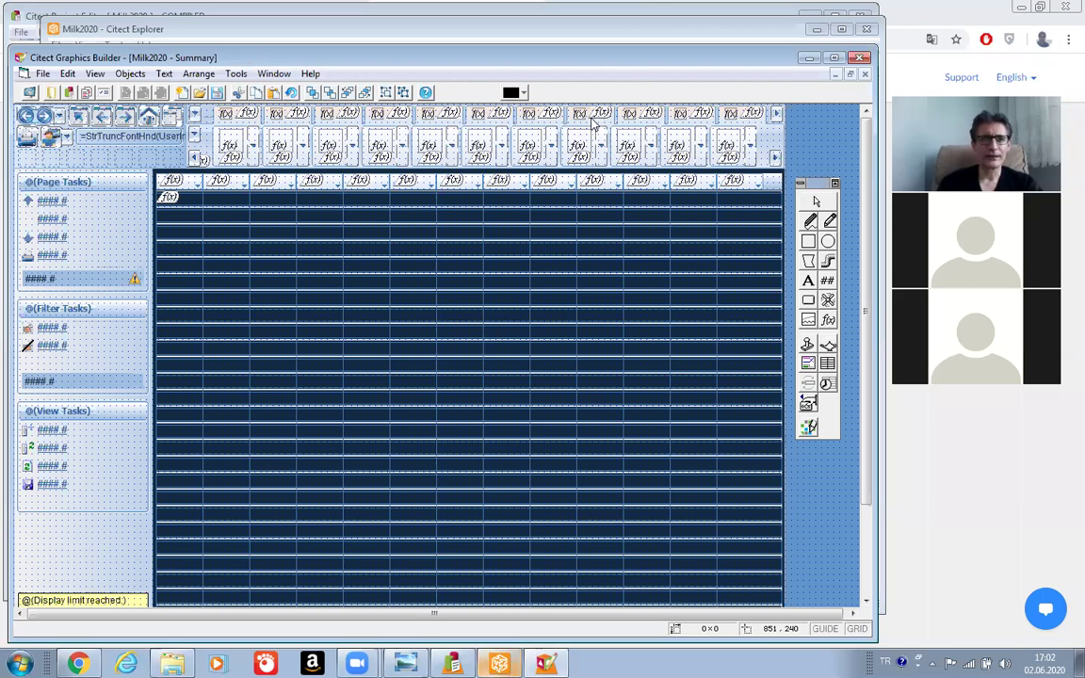
Return to the Milk2020 Alarm Categories form showing record 1, Advanced Alarm.
{"action": "key", "text": "alt+Tab"}
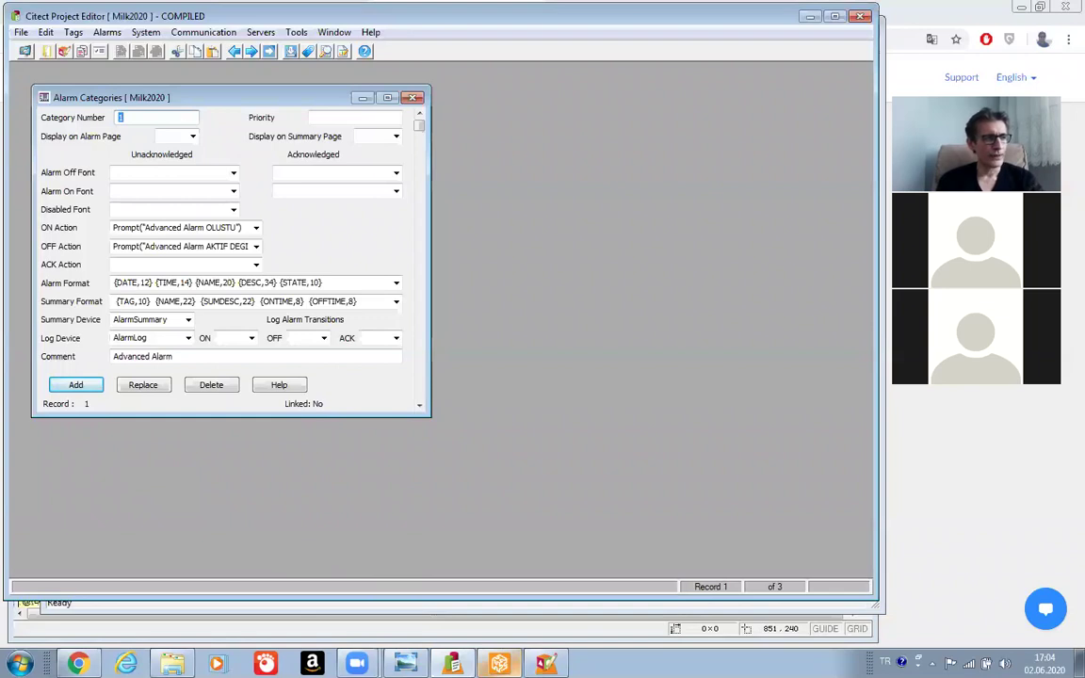
Open the Milk2020 Included Projects records from the System items.
{"action": "left_click", "coordinate": [452, 664]}
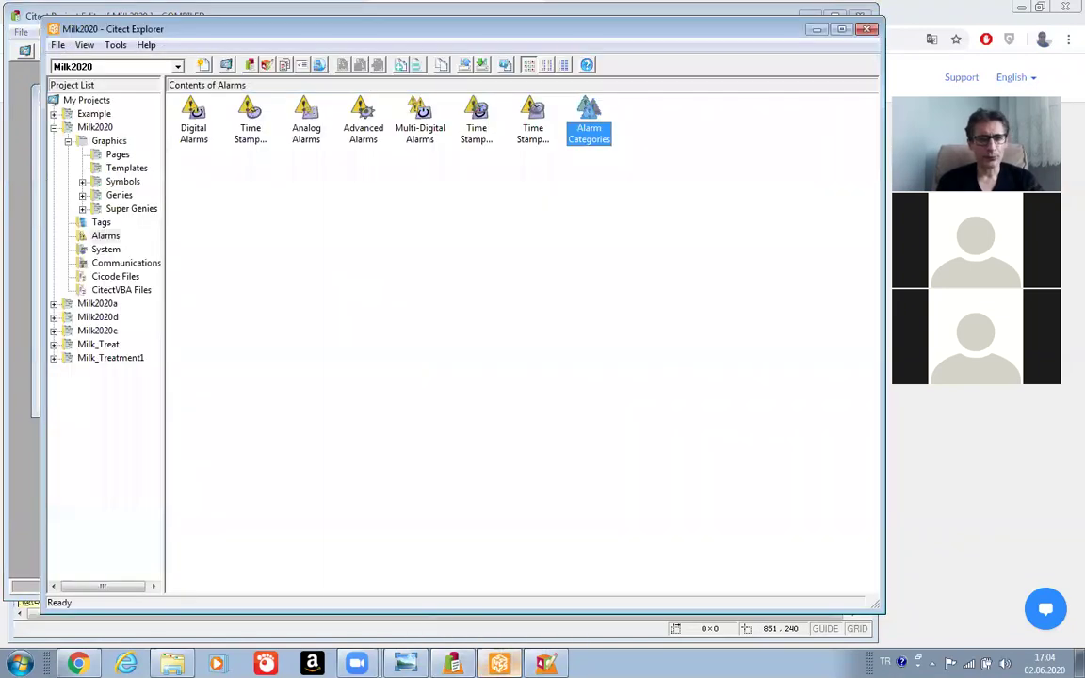
{"action": "left_click", "coordinate": [105, 250]}
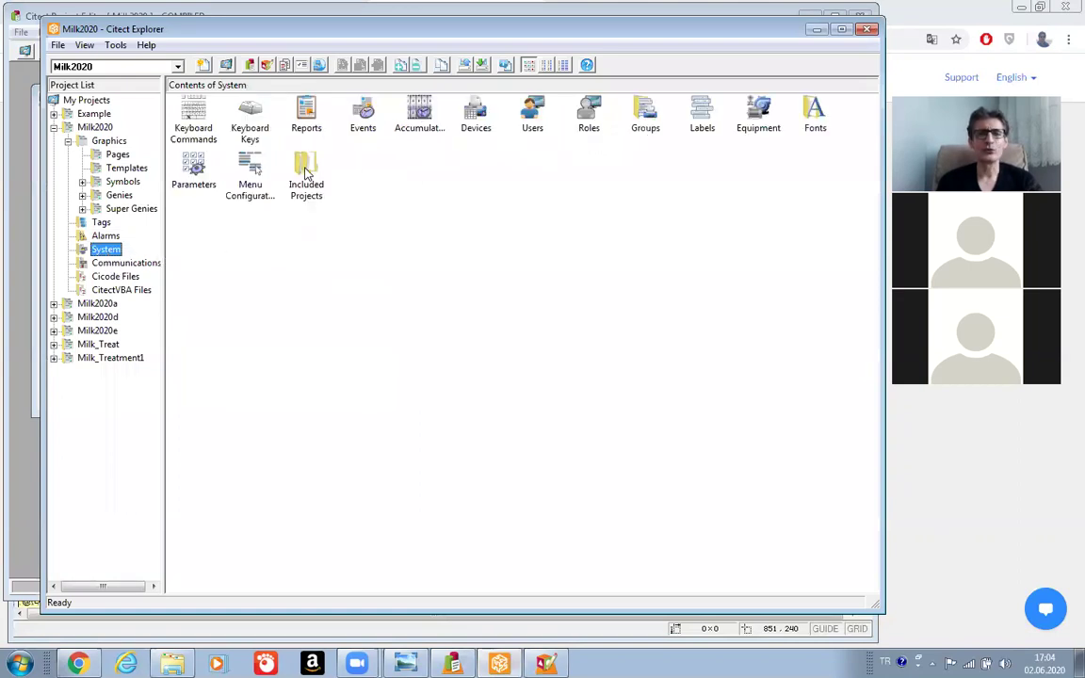
{"action": "double_click", "coordinate": [306, 169]}
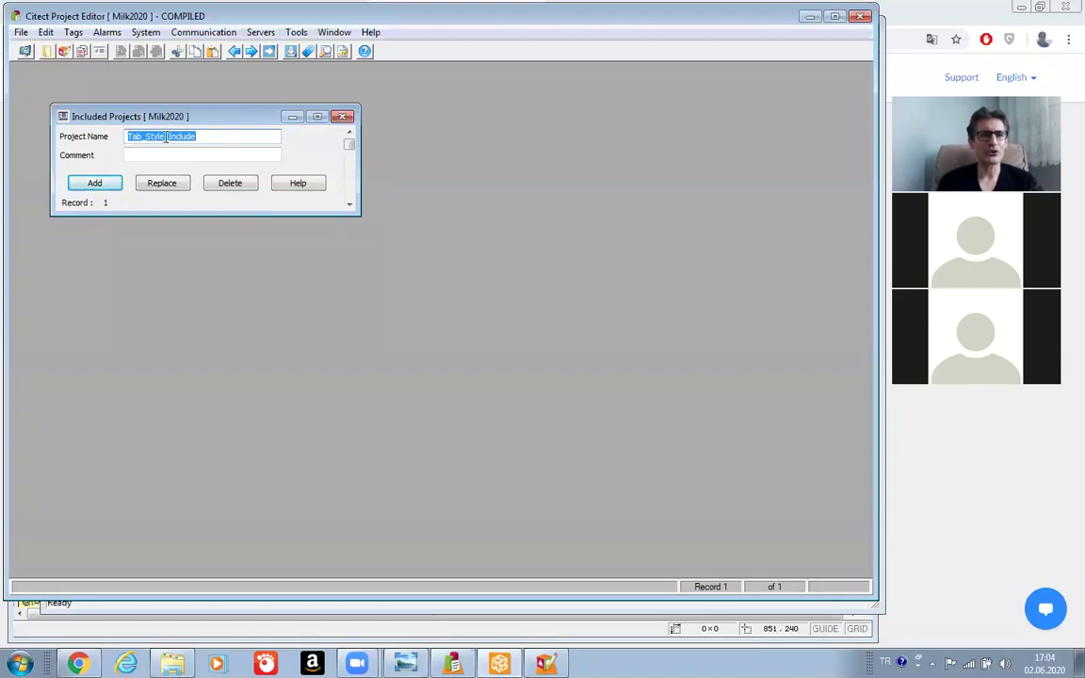
Change Tab_Style to CSV_Include, add it as record 2, and compile Milk2020.
{"action": "left_click", "coordinate": [167, 137]}
{"action": "key", "text": "BackSpace"}
{"action": "key", "text": "BackSpace"}
{"action": "key", "text": "BackSpace"}
{"action": "key", "text": "BackSpace"}
{"action": "key", "text": "BackSpace"}
{"action": "key", "text": "BackSpace"}
{"action": "key", "text": "BackSpace"}
{"action": "key", "text": "BackSpace"}
{"action": "key", "text": "BackSpace"}
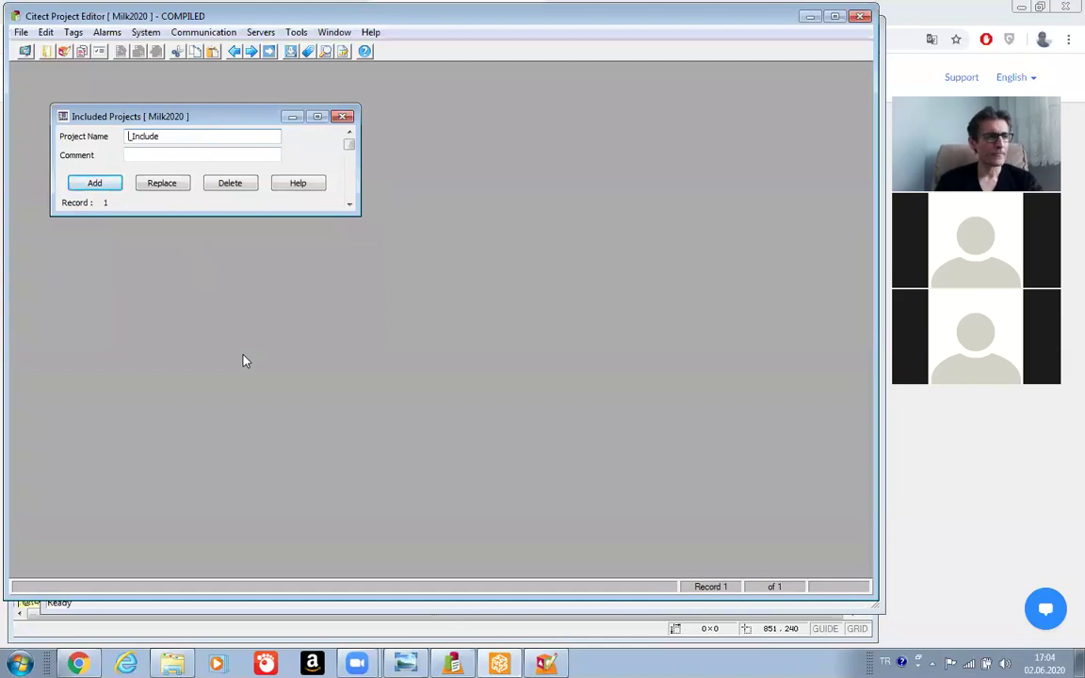
{"action": "type", "text": "CSV"}
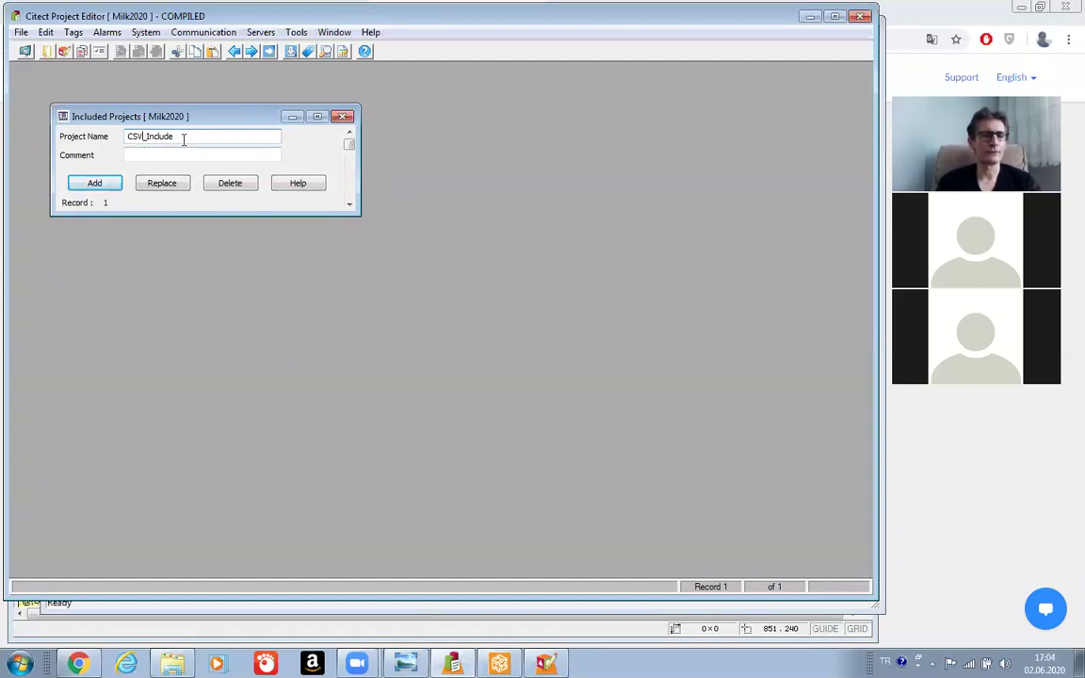
{"action": "left_click", "coordinate": [94, 184]}
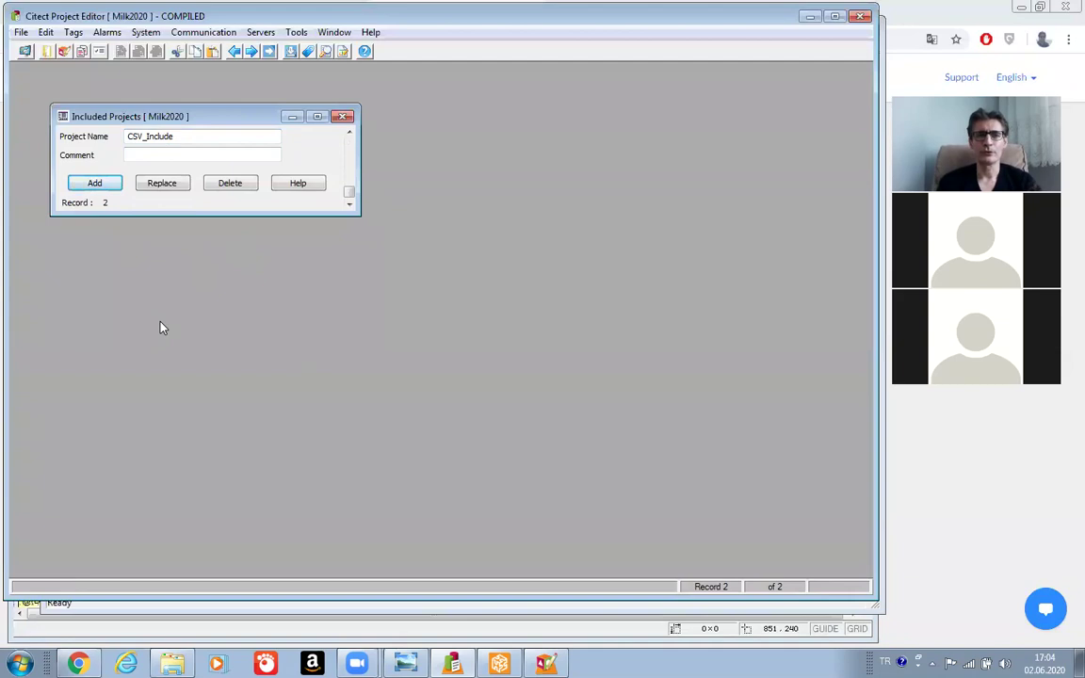
{"action": "left_click", "coordinate": [21, 32]}
{"action": "left_click", "coordinate": [42, 66]}
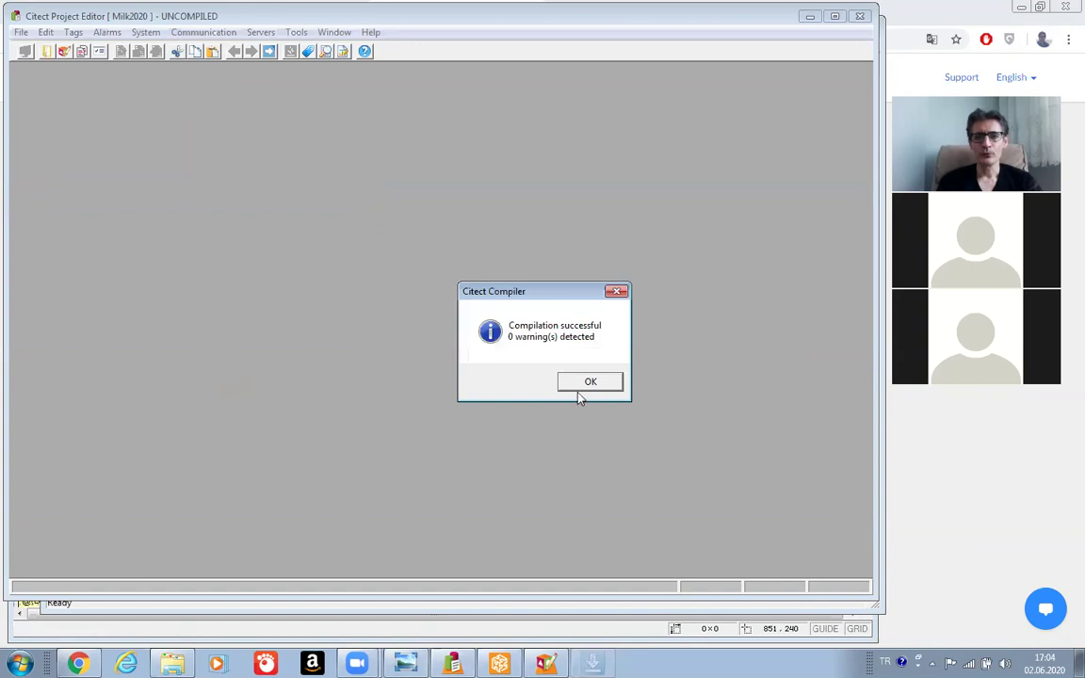
Acknowledge the compile message and run Milk2020 in Demo Mode.
{"action": "left_click", "coordinate": [582, 384]}
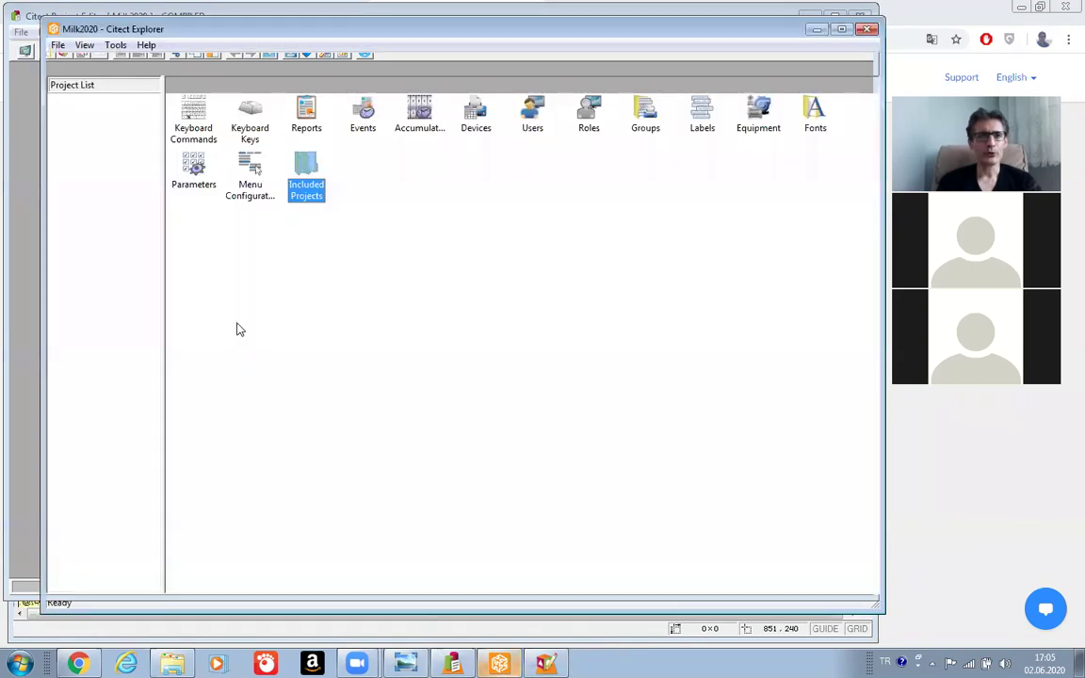
{"action": "left_click", "coordinate": [56, 45]}
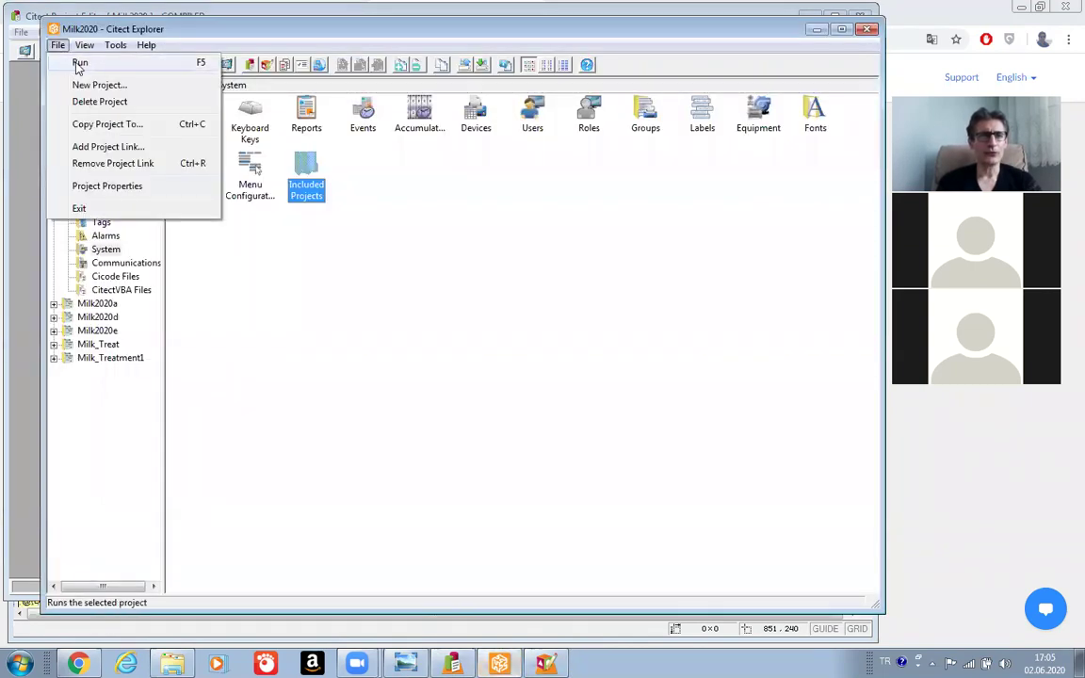
{"action": "left_click", "coordinate": [77, 63]}
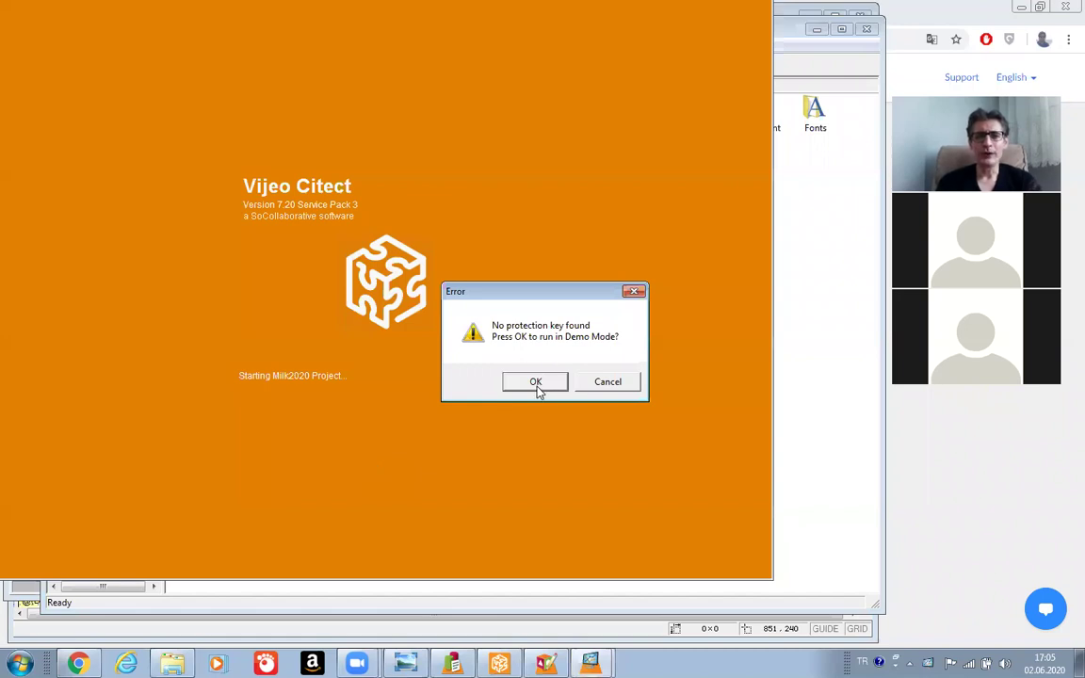
{"action": "left_click", "coordinate": [534, 382]}
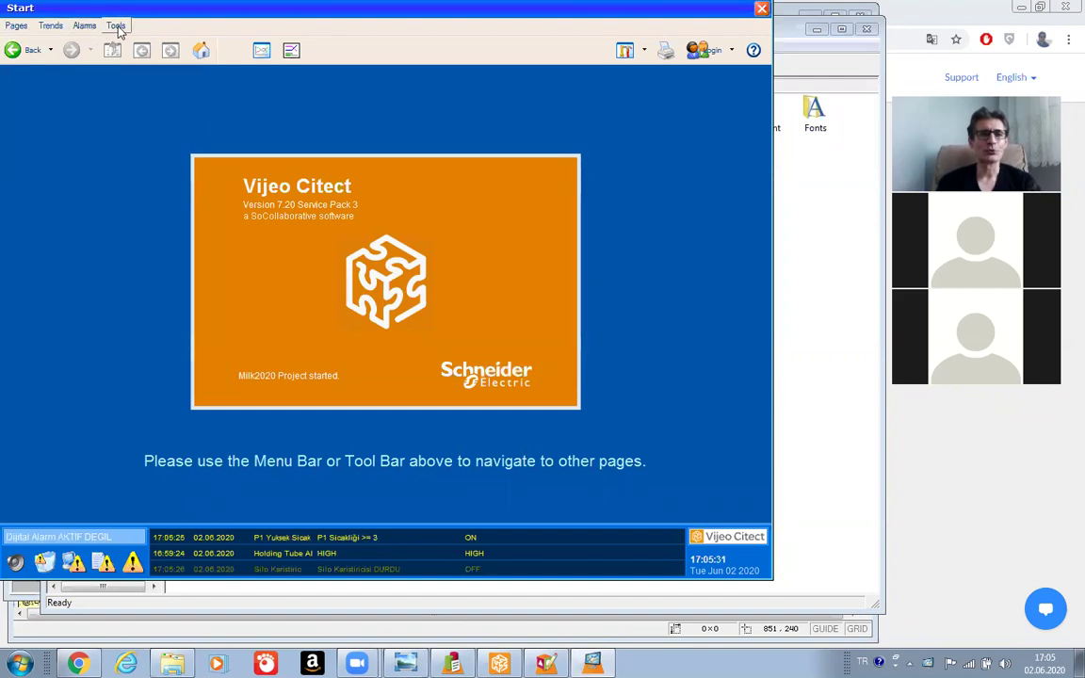
Refresh the runtime page list and open the process mimic page.
{"action": "left_click", "coordinate": [15, 28]}
{"action": "left_click", "coordinate": [24, 44]}
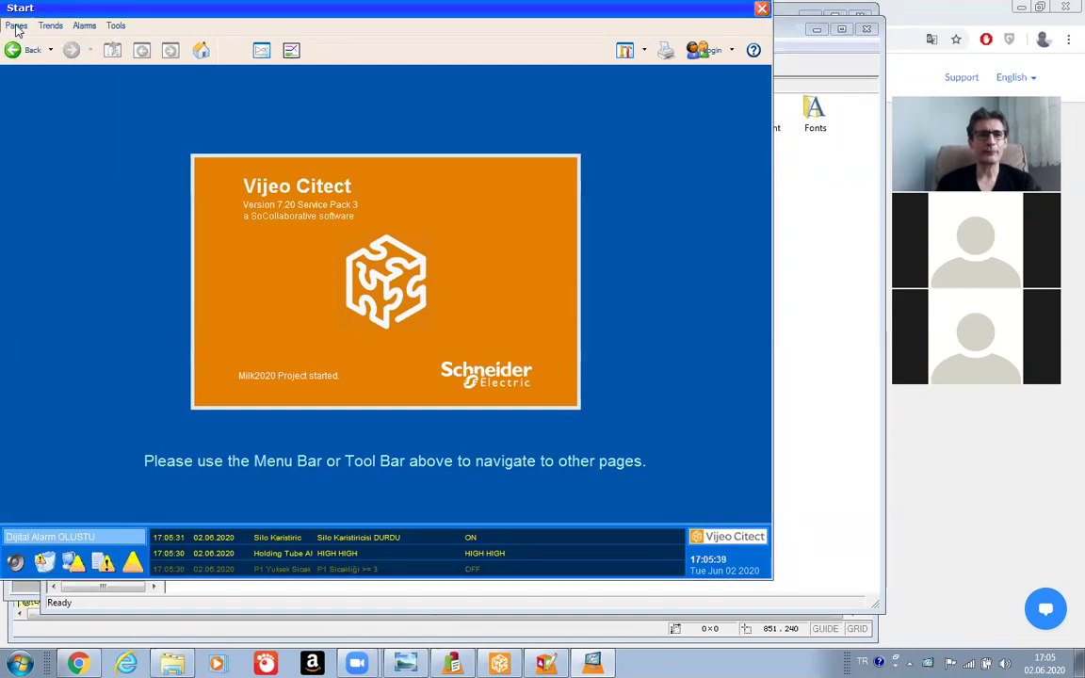
{"action": "left_click", "coordinate": [15, 27]}
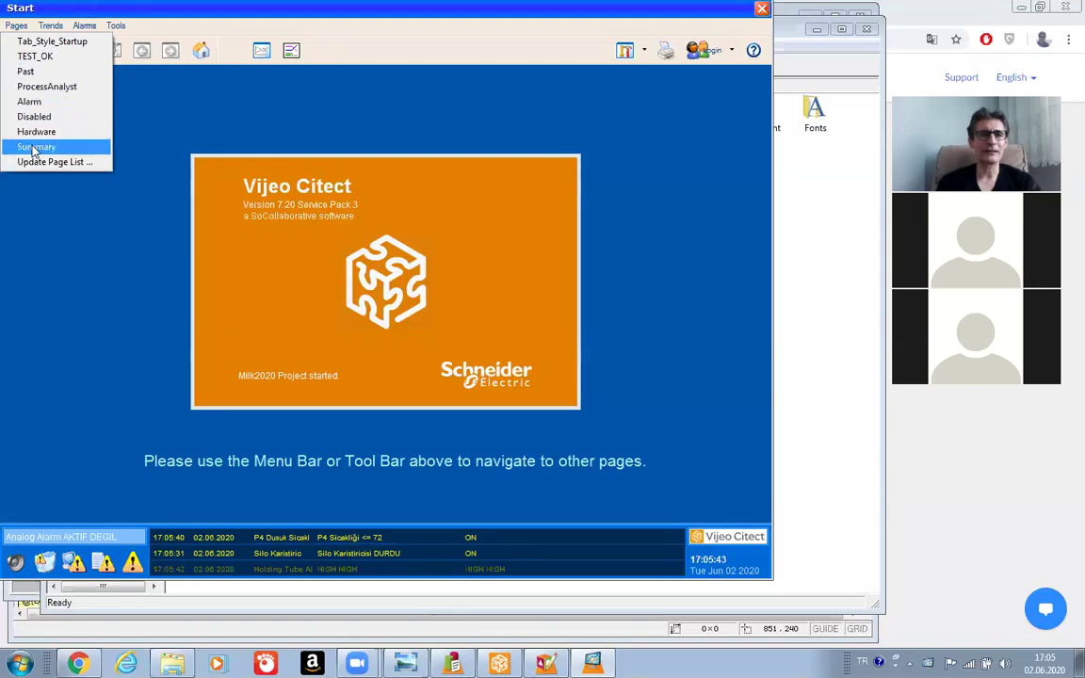
{"action": "left_click", "coordinate": [26, 74]}
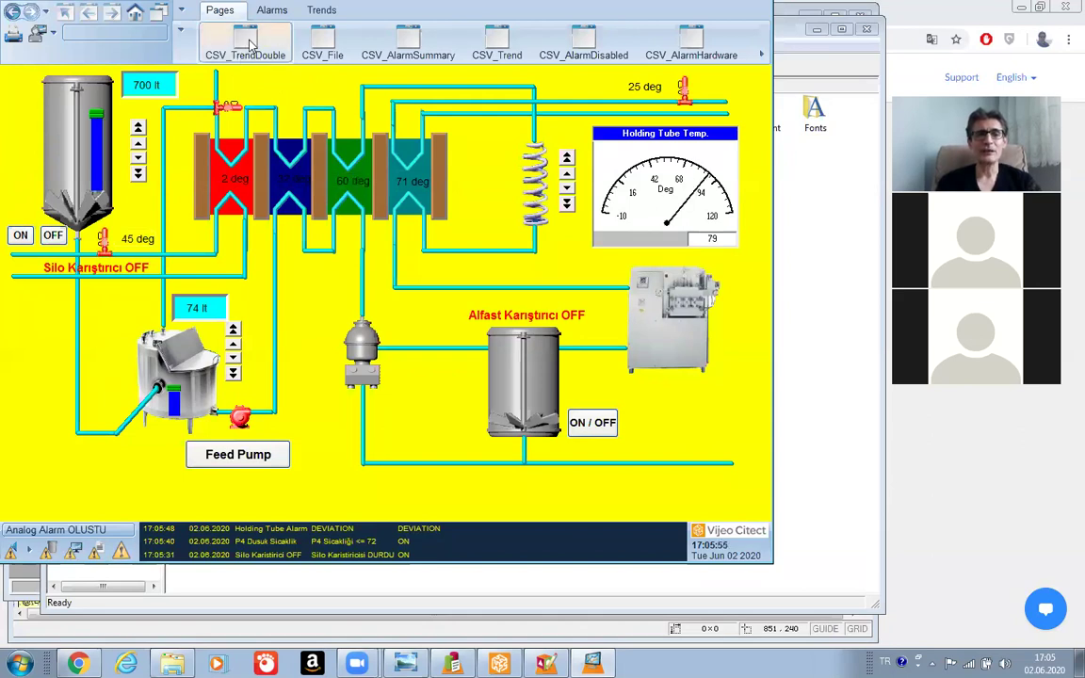
View the CSV Double Trend page, selecting a lower-trend pen, then the File page.
{"action": "left_click", "coordinate": [245, 45]}
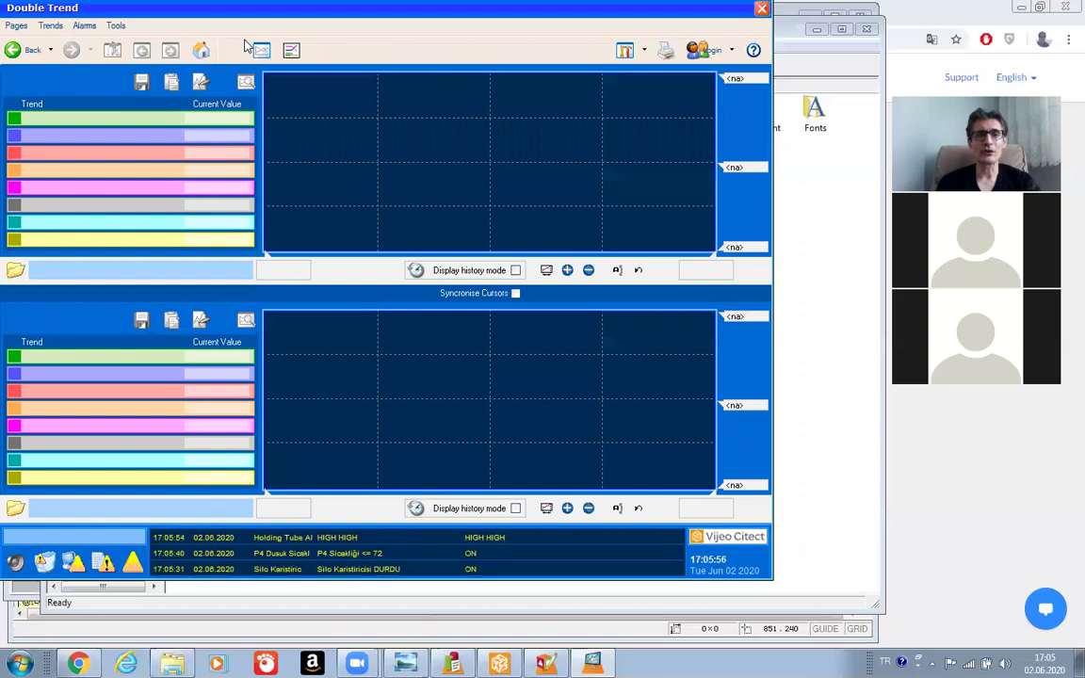
{"action": "left_click", "coordinate": [340, 442]}
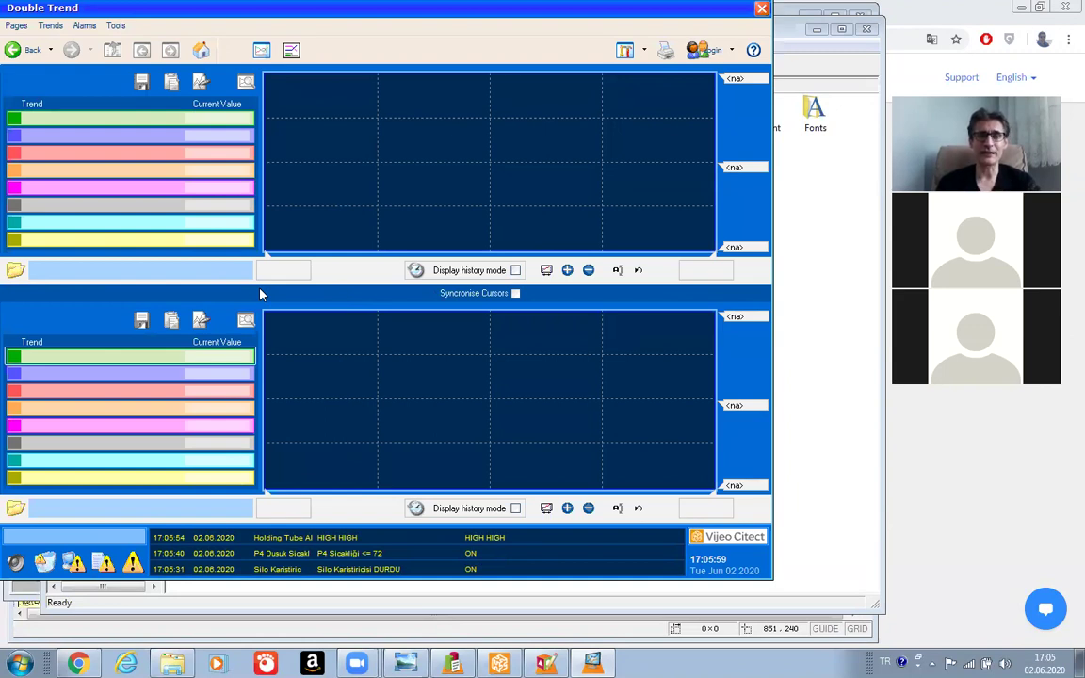
{"action": "left_click", "coordinate": [23, 53]}
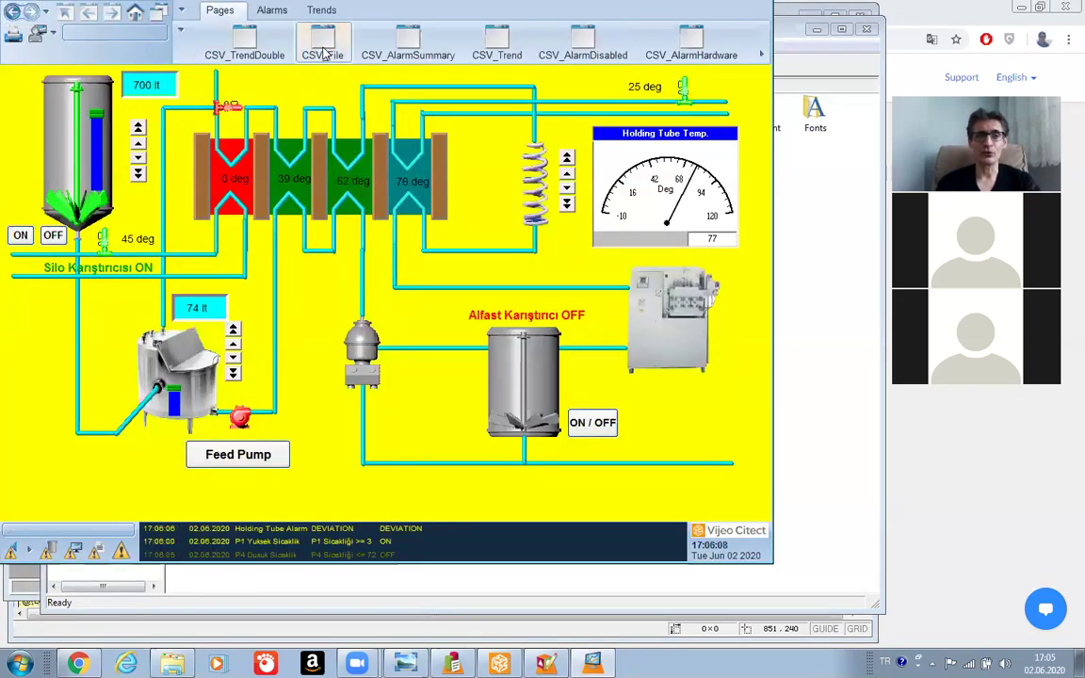
{"action": "left_click", "coordinate": [323, 49]}
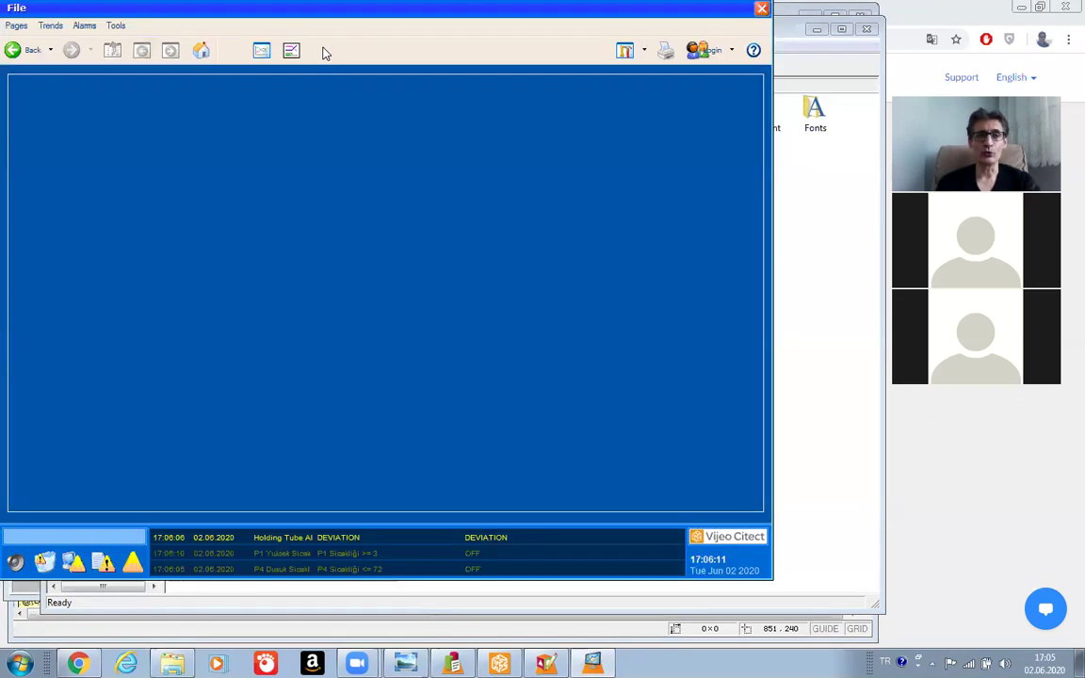
{"action": "left_click", "coordinate": [20, 51]}
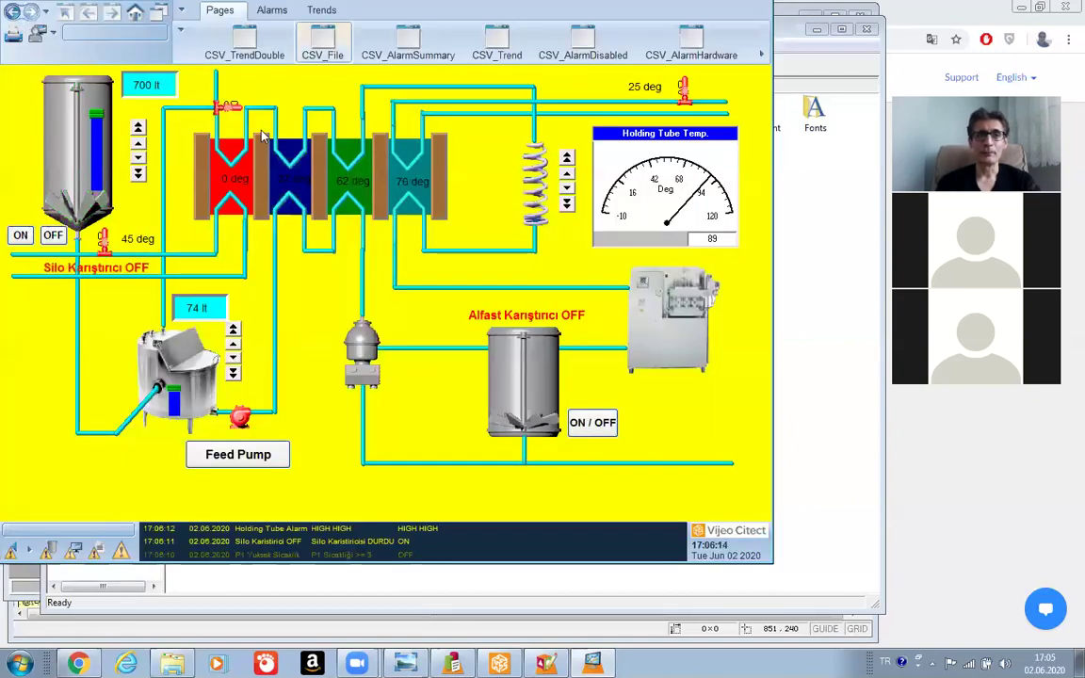
View the CSV Alarm Summary page, select an alarm entry, and return to the mimic.
{"action": "left_click", "coordinate": [407, 45]}
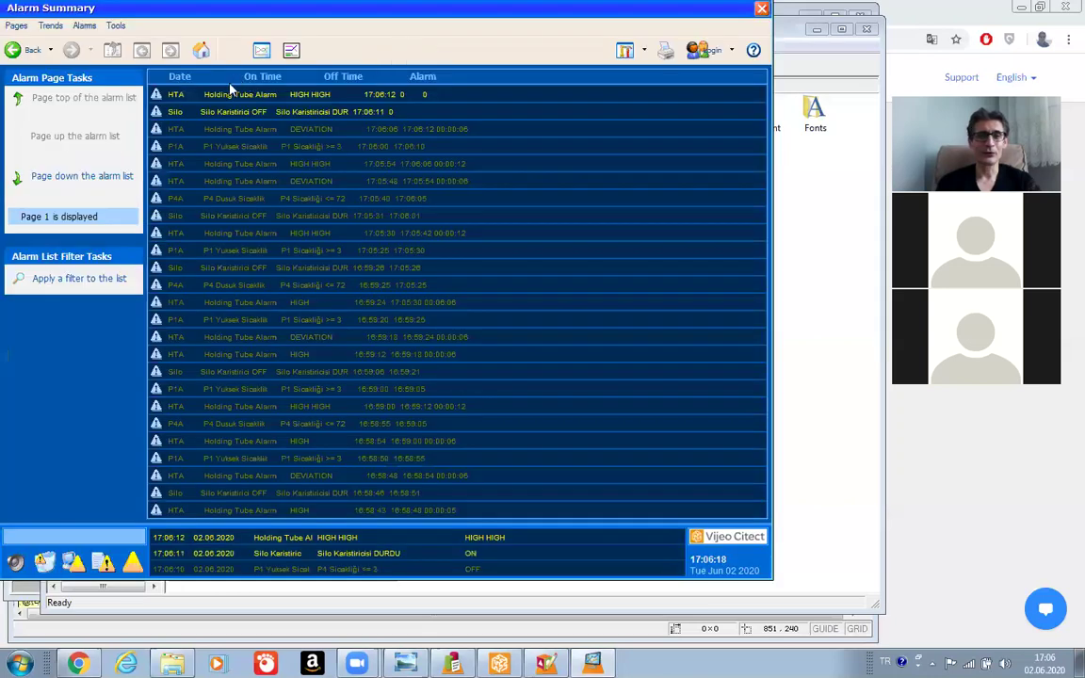
{"action": "left_click", "coordinate": [193, 167]}
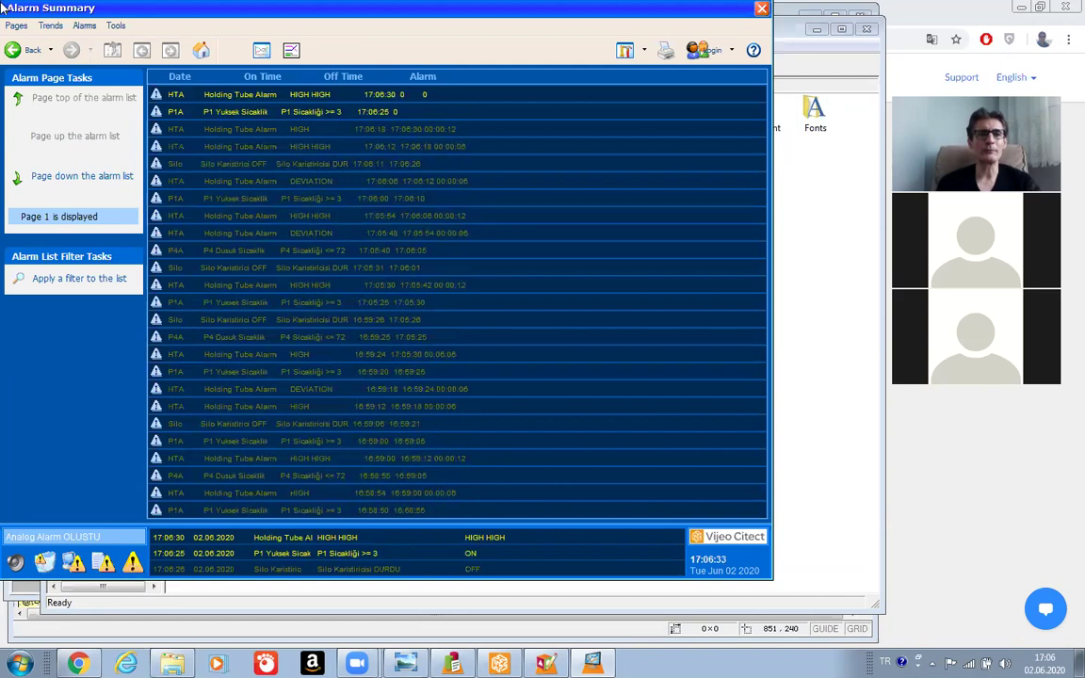
{"action": "left_click", "coordinate": [21, 50]}
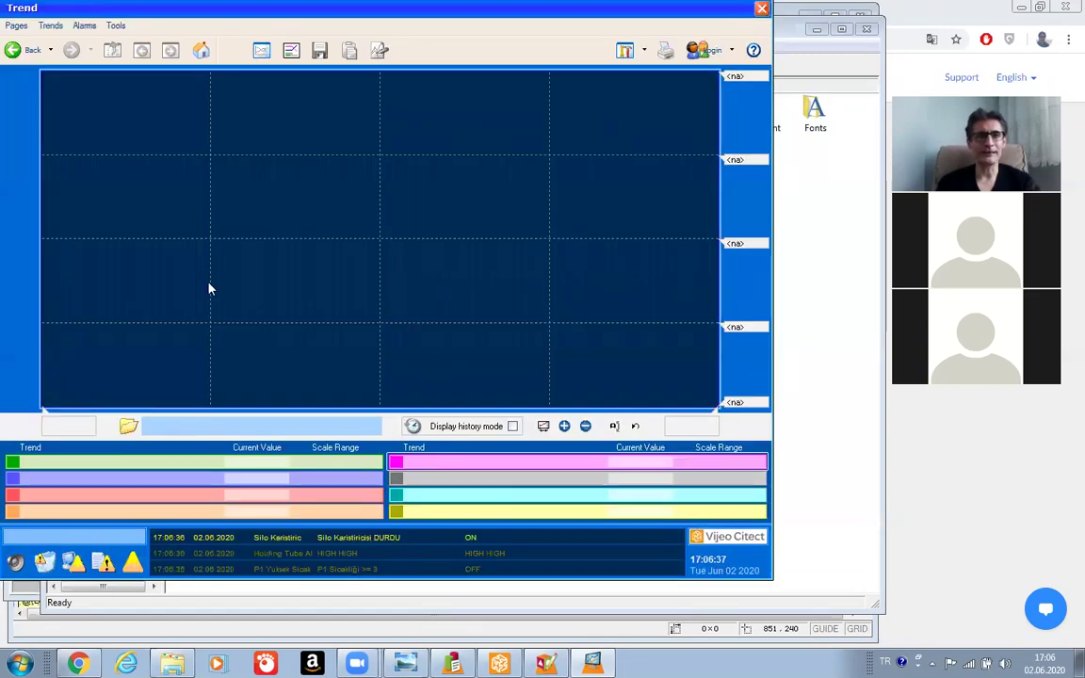
Go back and open CSV_AlarmSummary from the page bar's hidden pages.
{"action": "left_click", "coordinate": [13, 54]}
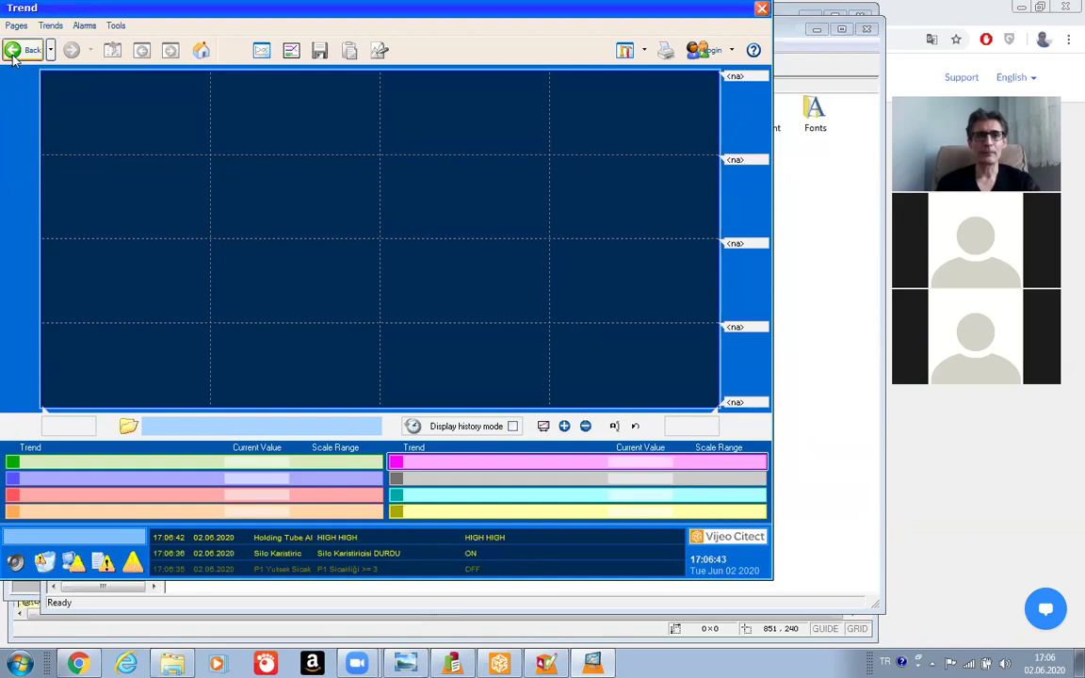
{"action": "left_click", "coordinate": [14, 53]}
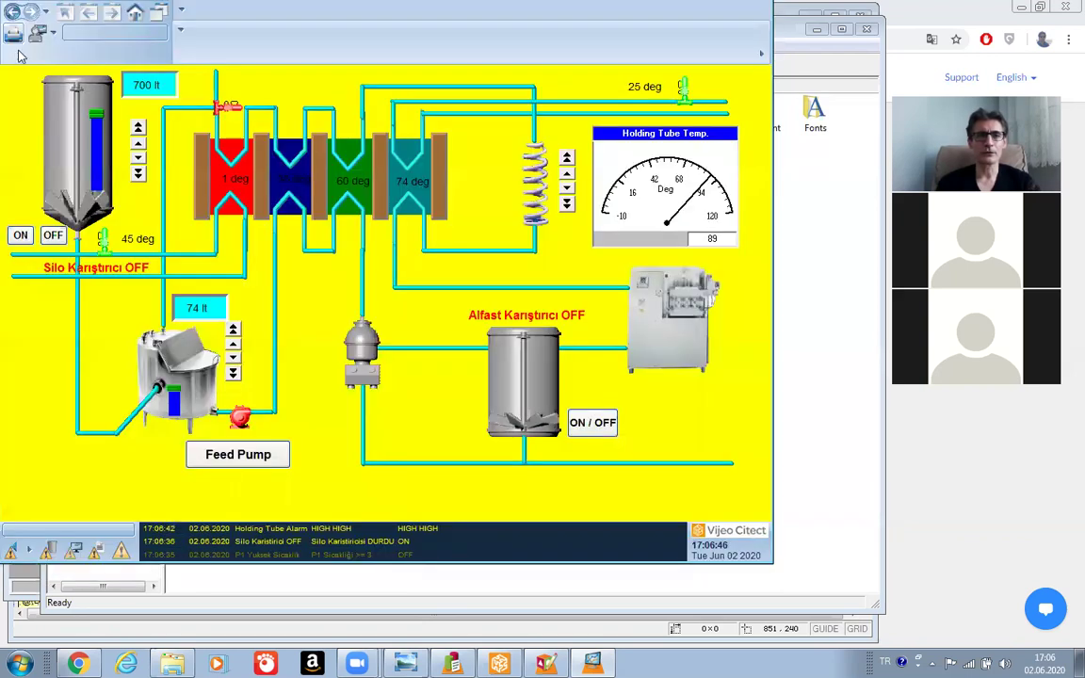
{"action": "mouse_move", "coordinate": [590, 47]}
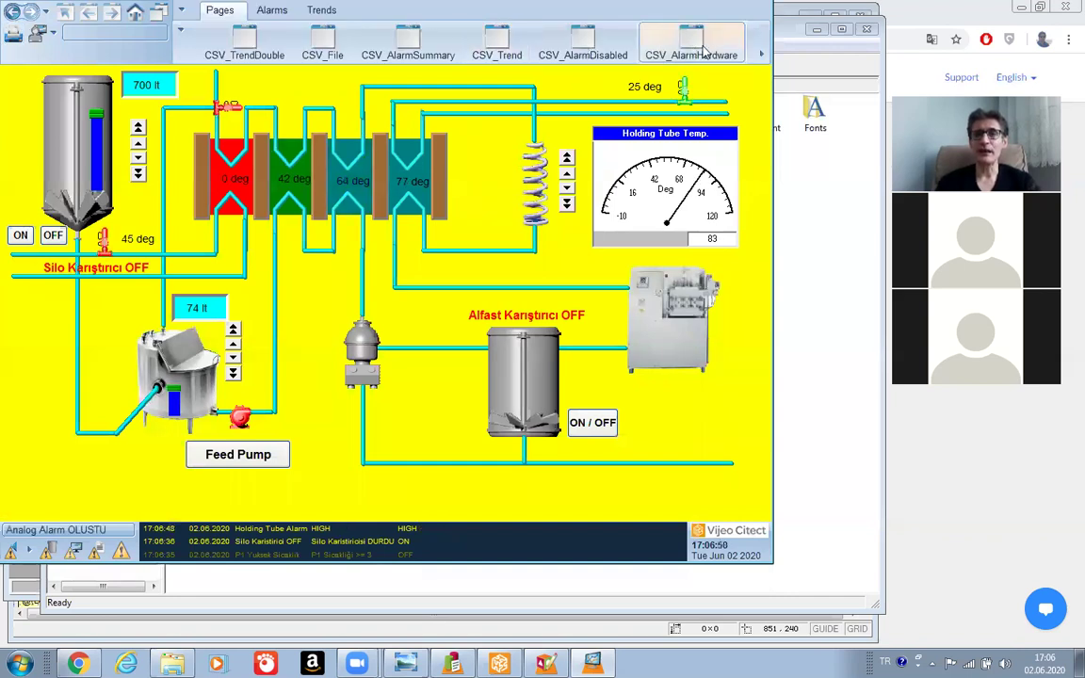
{"action": "left_click", "coordinate": [762, 56]}
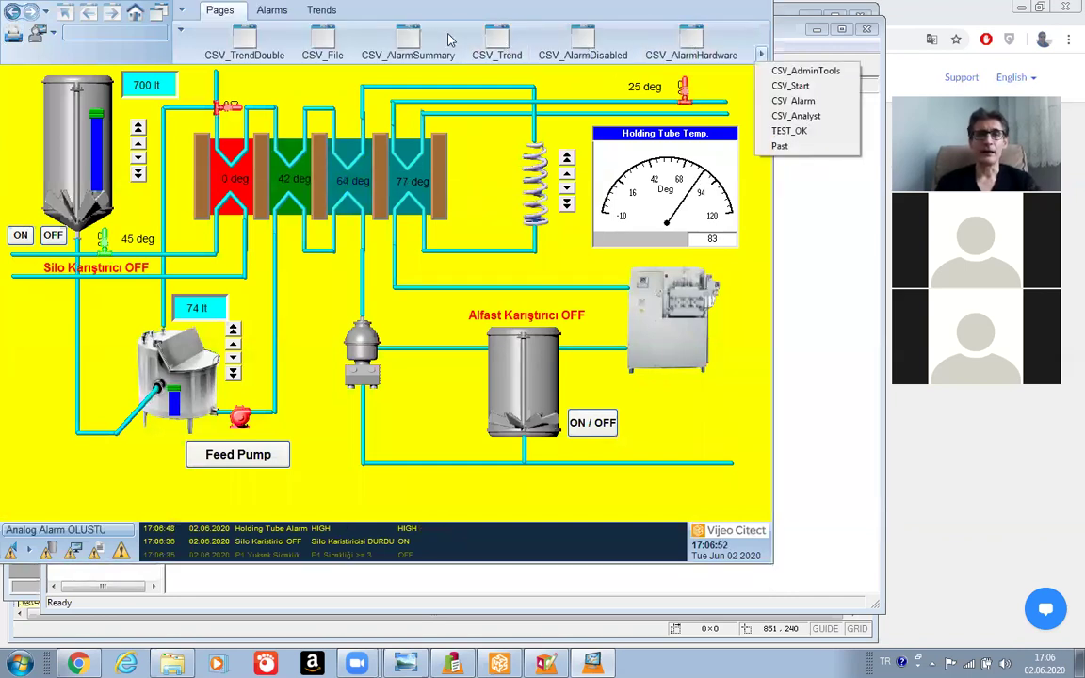
{"action": "left_click", "coordinate": [386, 43]}
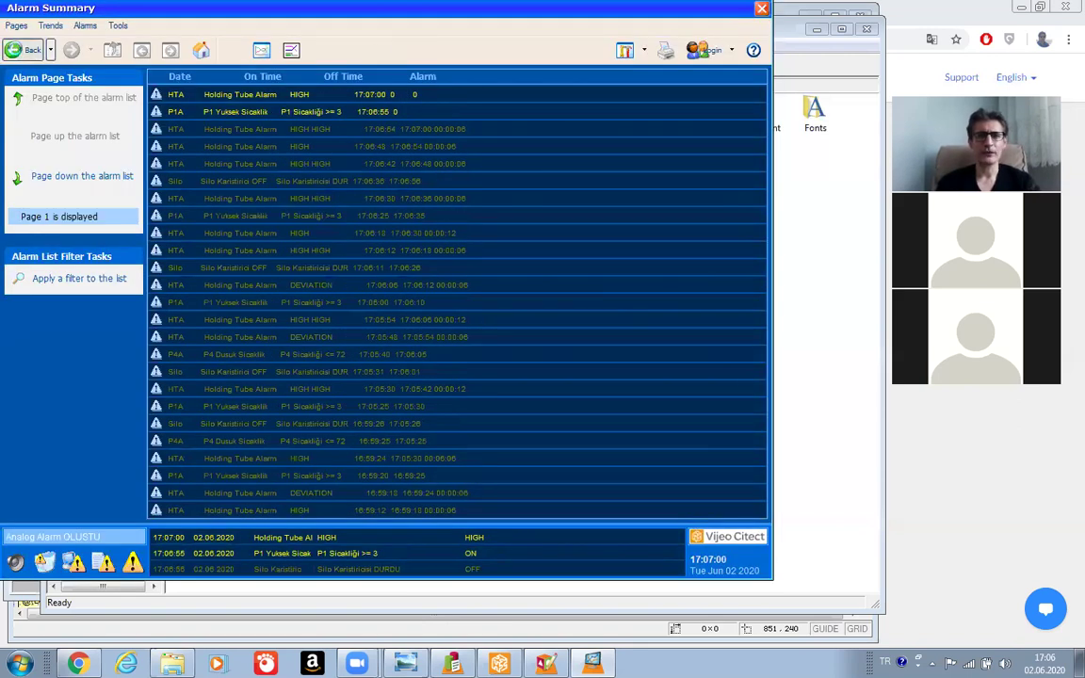
Return to the mimic, reopen Alarm Summary and bring up the alarm filter groups.
{"action": "left_click", "coordinate": [14, 51]}
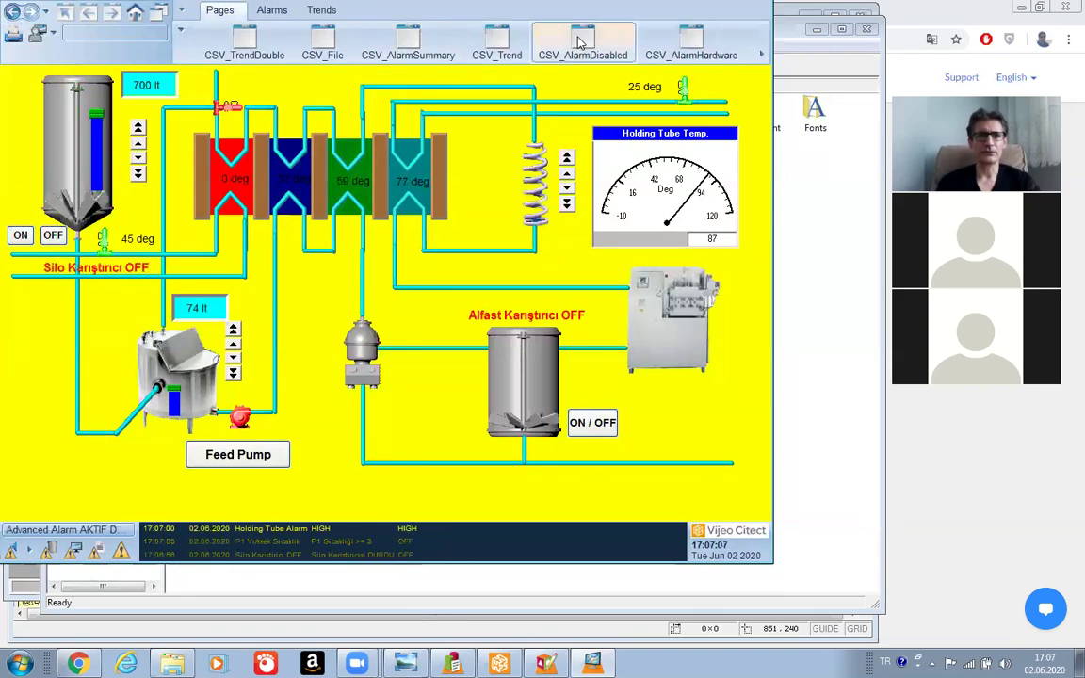
{"action": "left_click", "coordinate": [408, 42]}
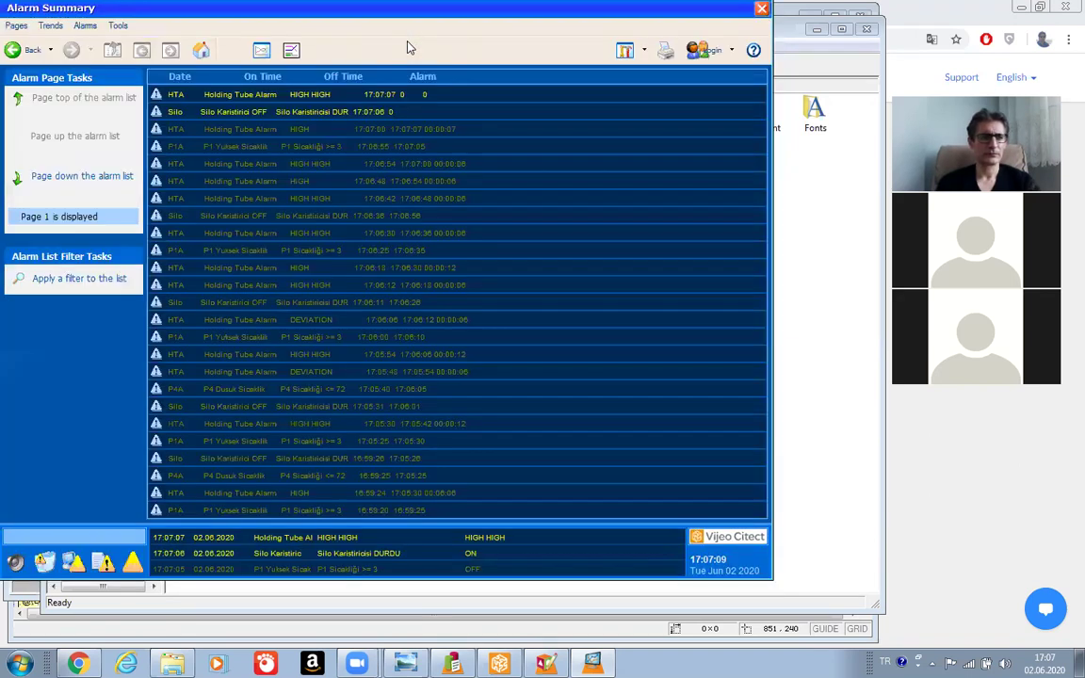
{"action": "left_click", "coordinate": [57, 283]}
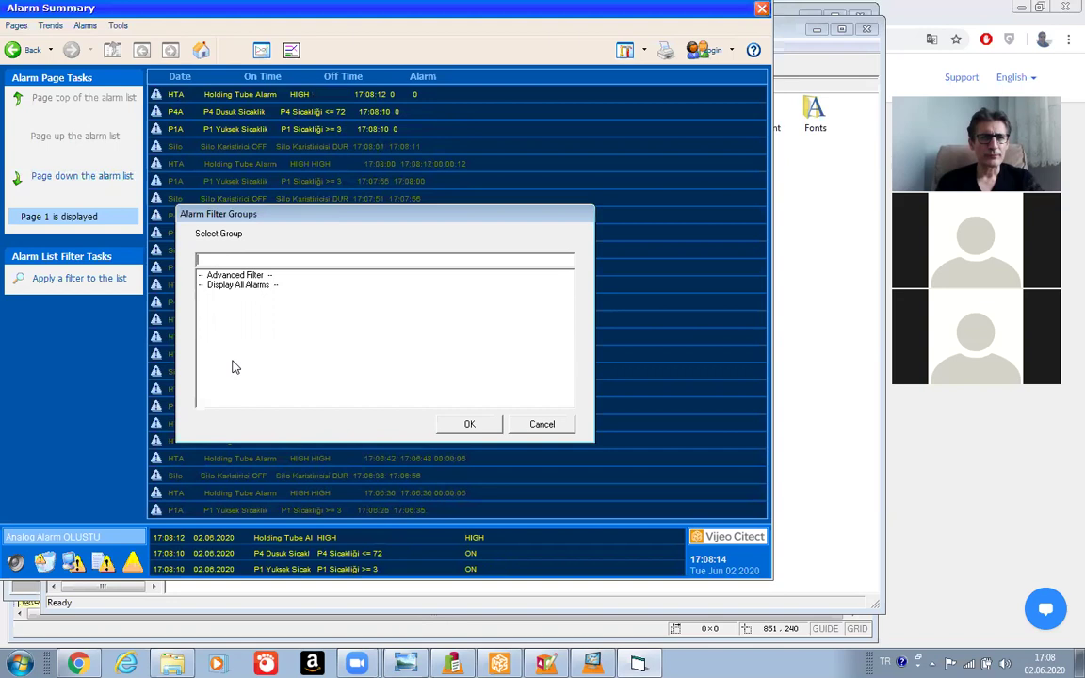
Choose the '-- Advanced Filter --' alarm filter group and confirm it with OK.
{"action": "type", "text": "1"}
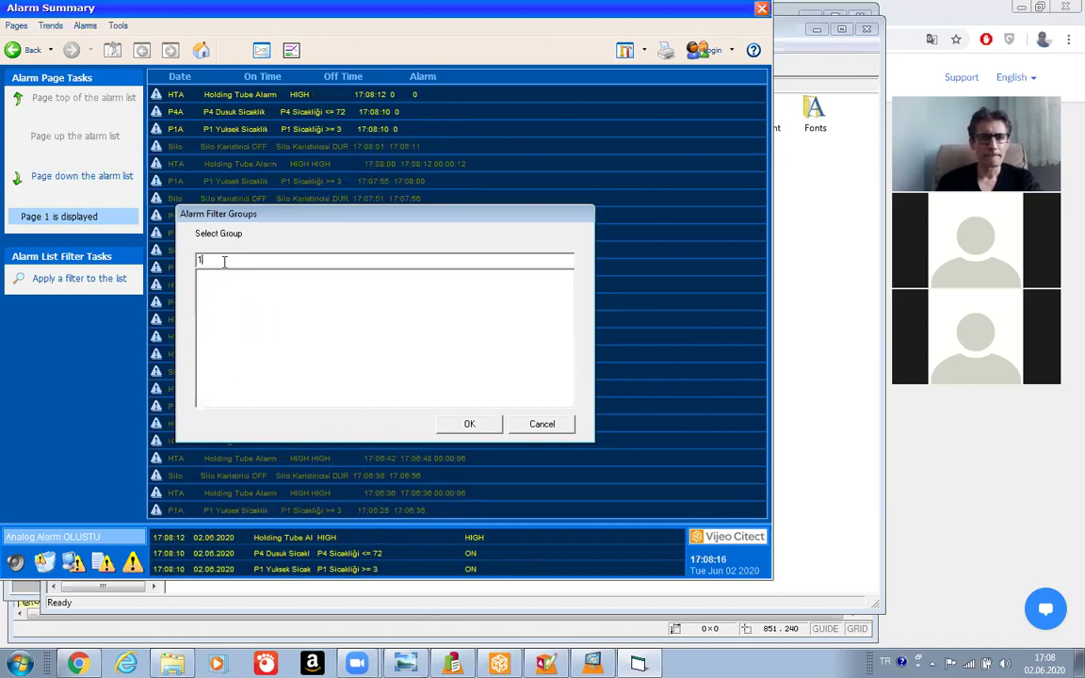
{"action": "key", "text": "BackSpace"}
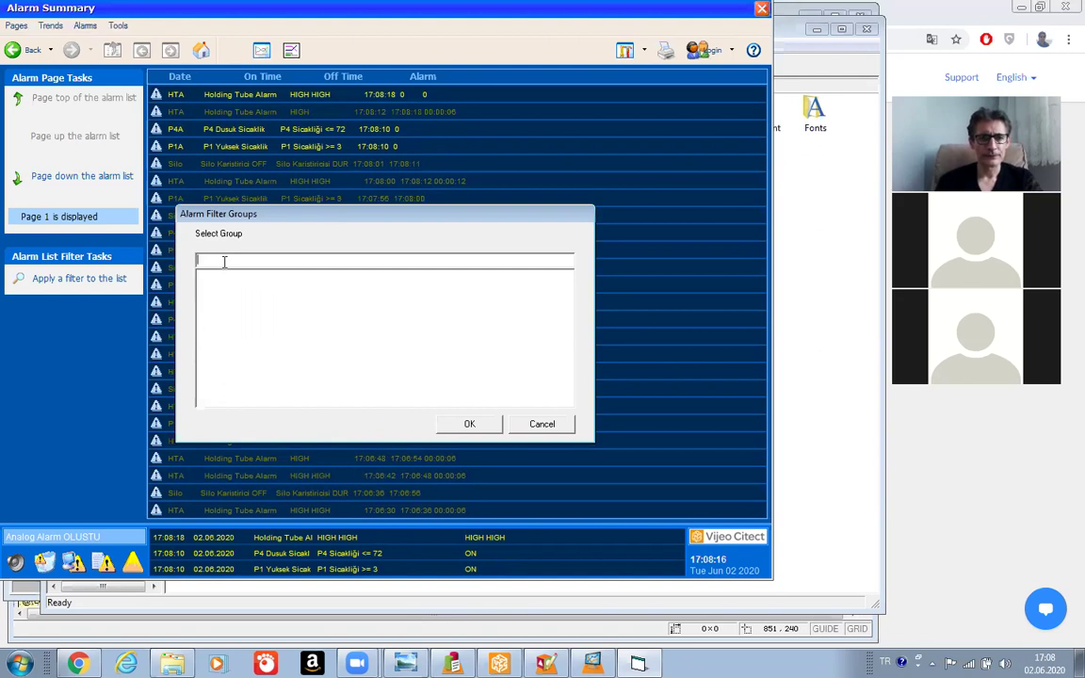
{"action": "left_click", "coordinate": [554, 425]}
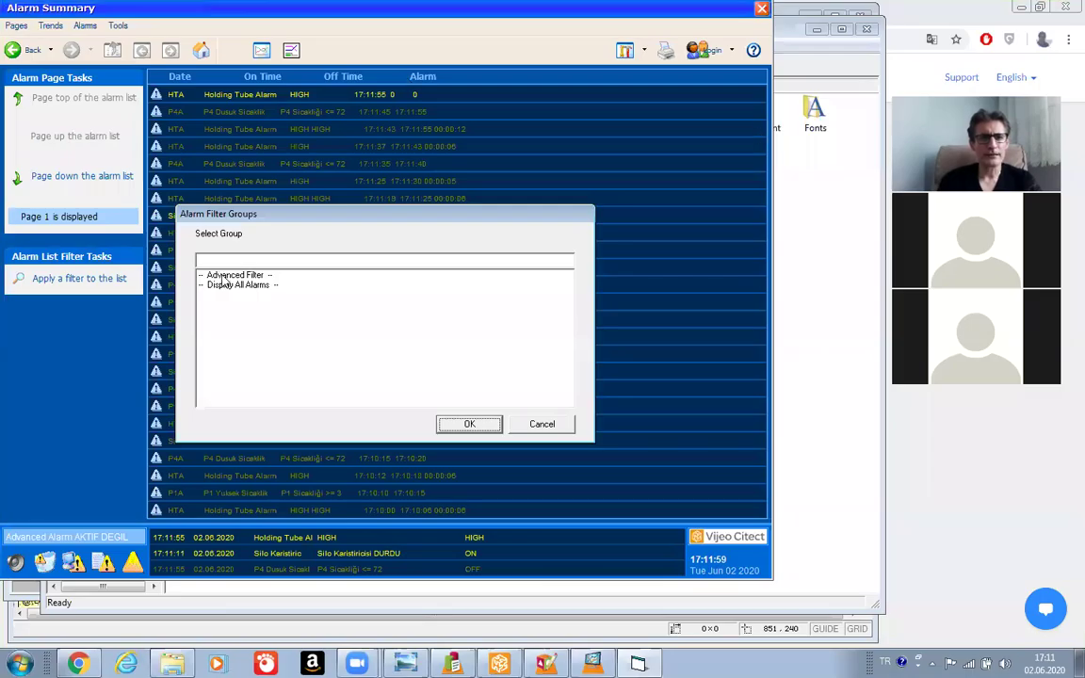
{"action": "left_click", "coordinate": [222, 275]}
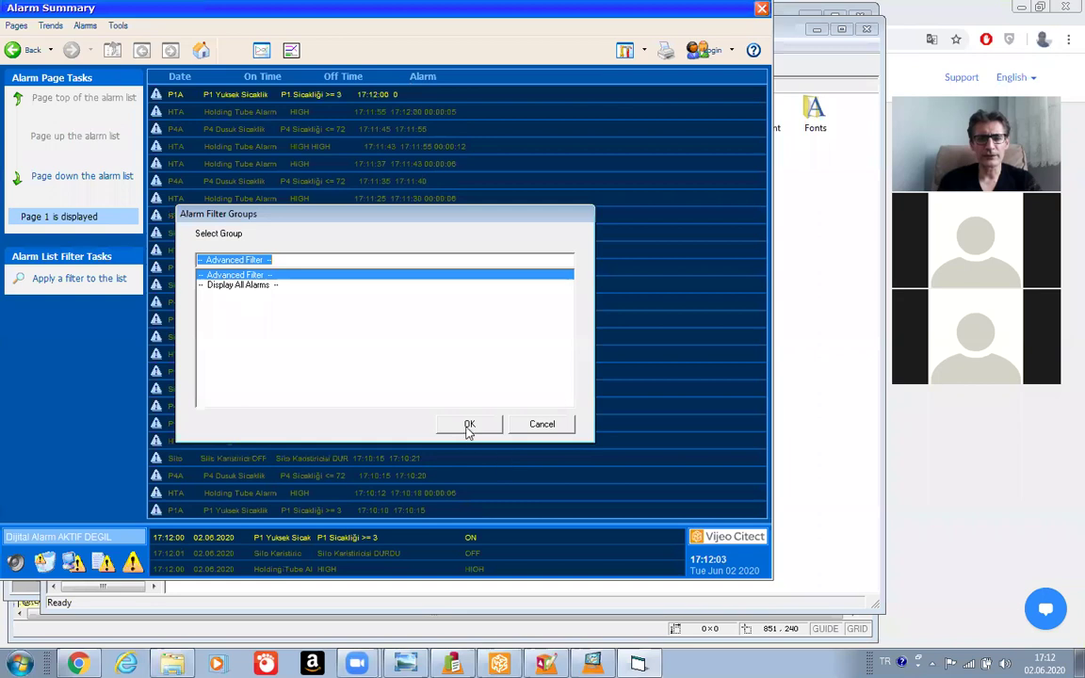
{"action": "left_click", "coordinate": [468, 426]}
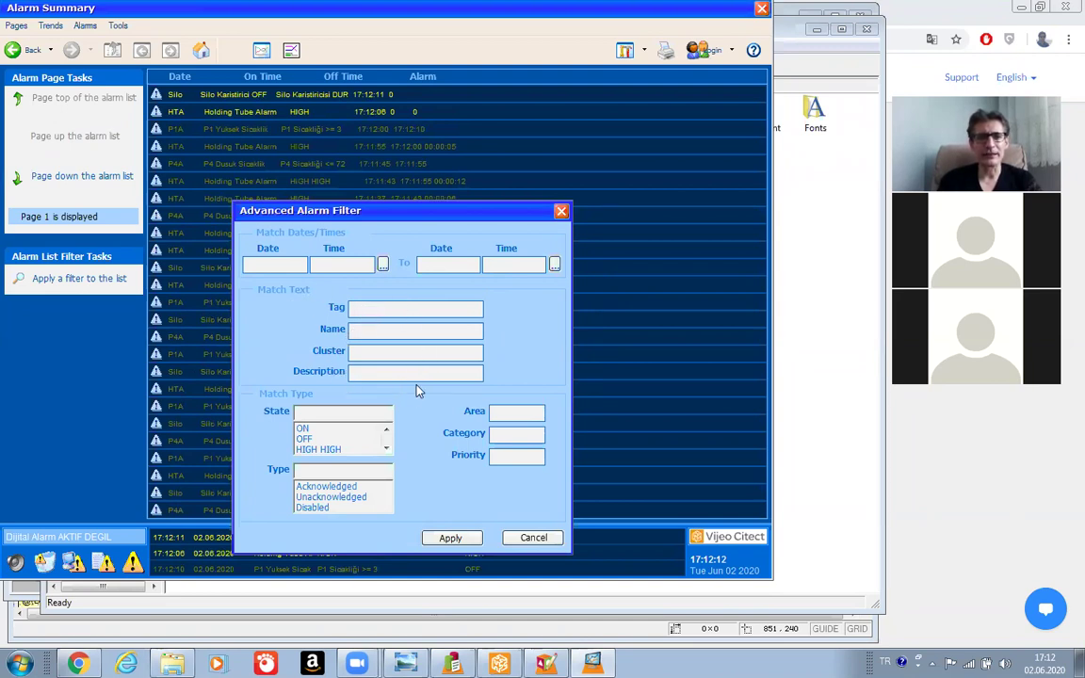
Apply a Category 3 alarm filter, clear it, and return to the Milk2020 mimic page.
{"action": "type", "text": "3"}
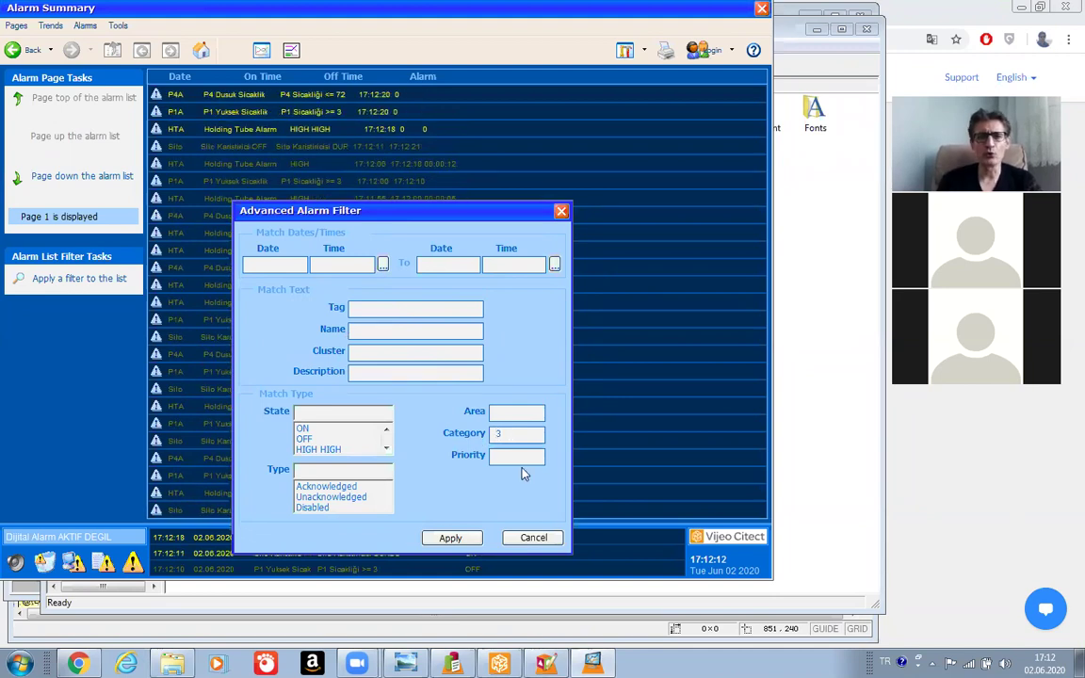
{"action": "left_click", "coordinate": [450, 538]}
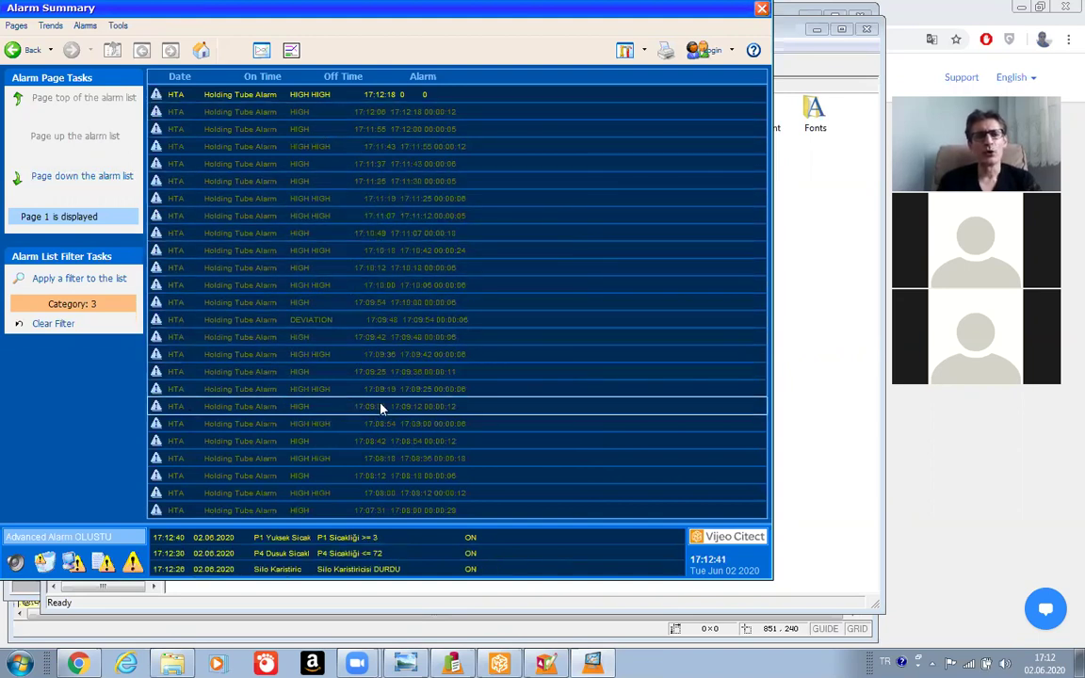
{"action": "left_click", "coordinate": [49, 324]}
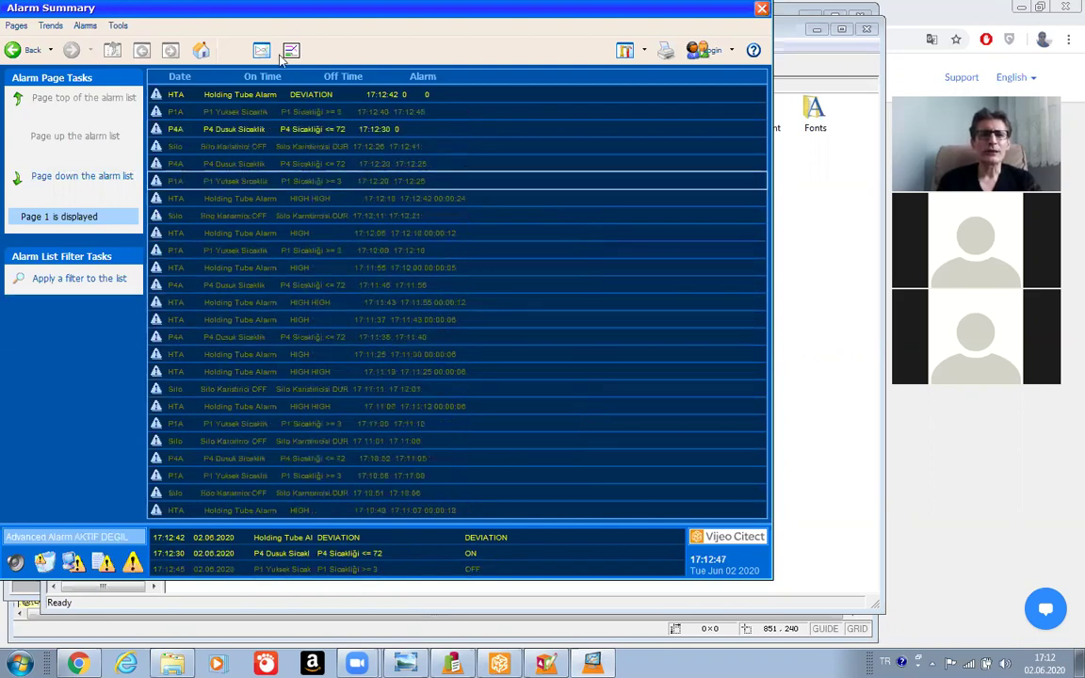
{"action": "left_click", "coordinate": [15, 49]}
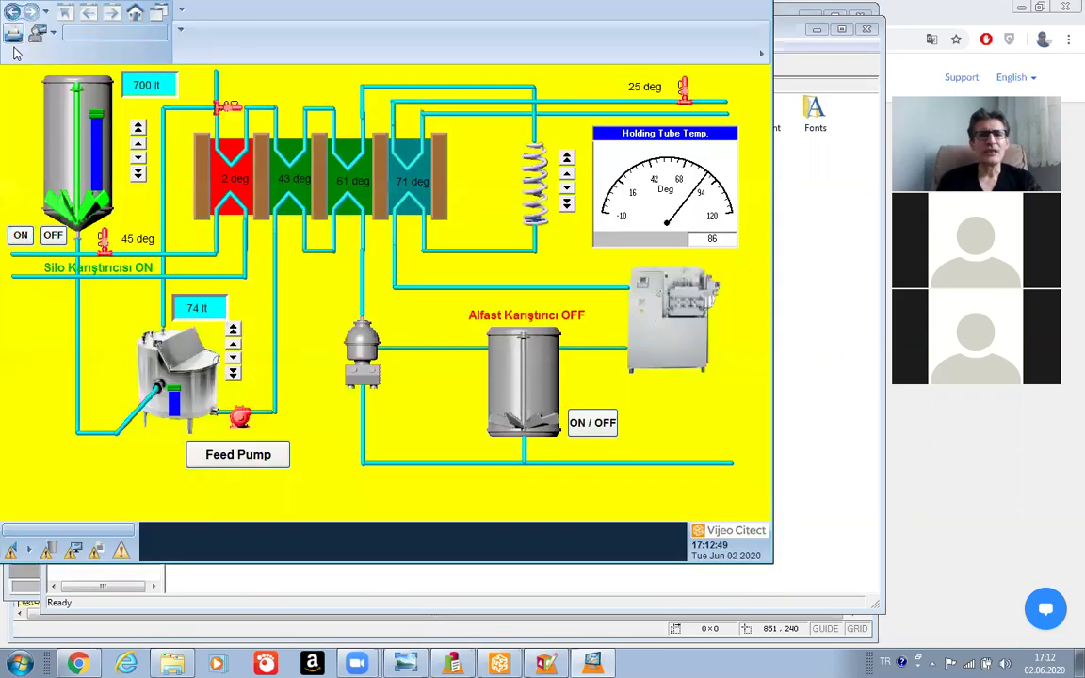